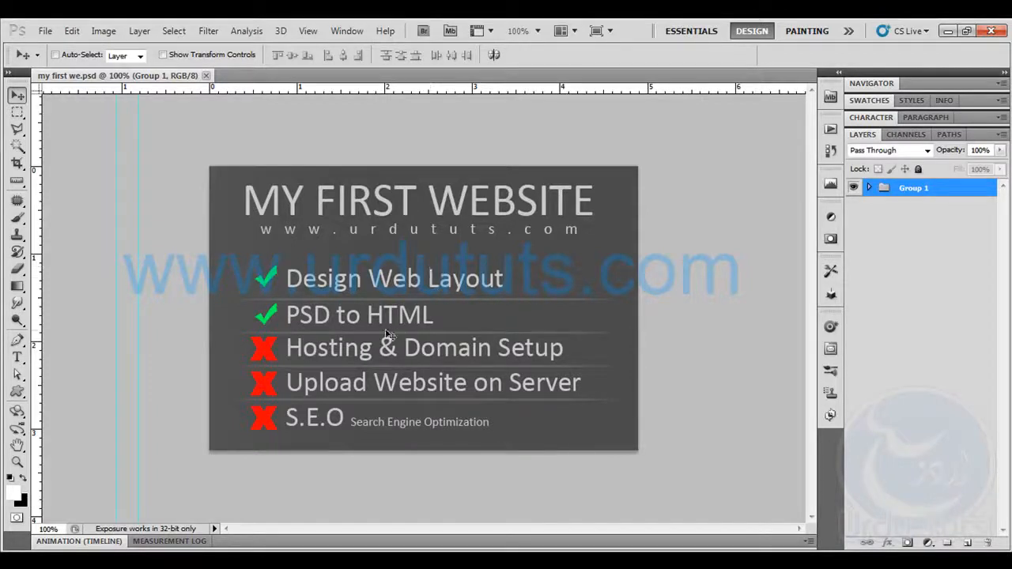
{"action": "left_click", "coordinate": [245, 563]}
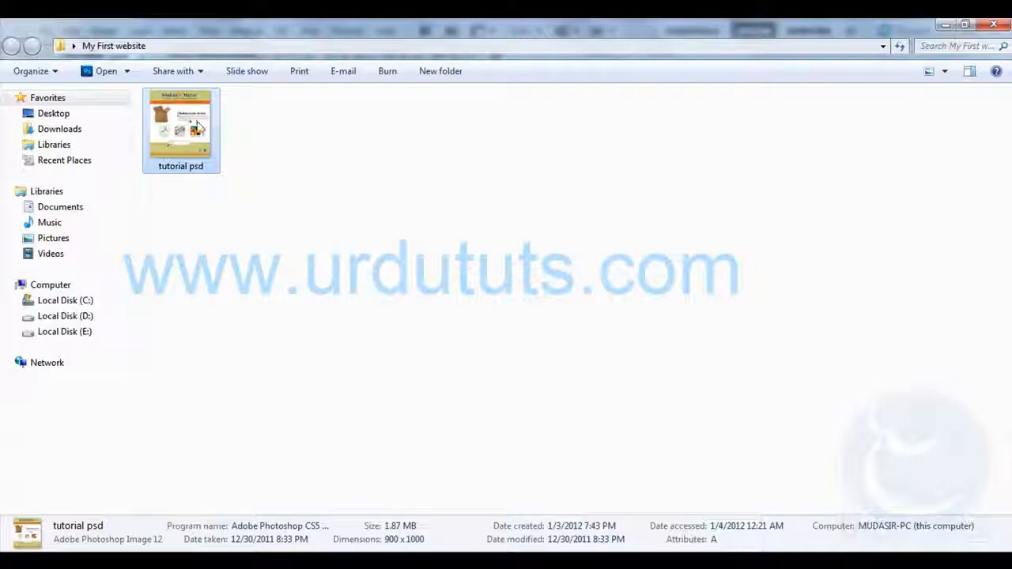
{"action": "left_click", "coordinate": [228, 223]}
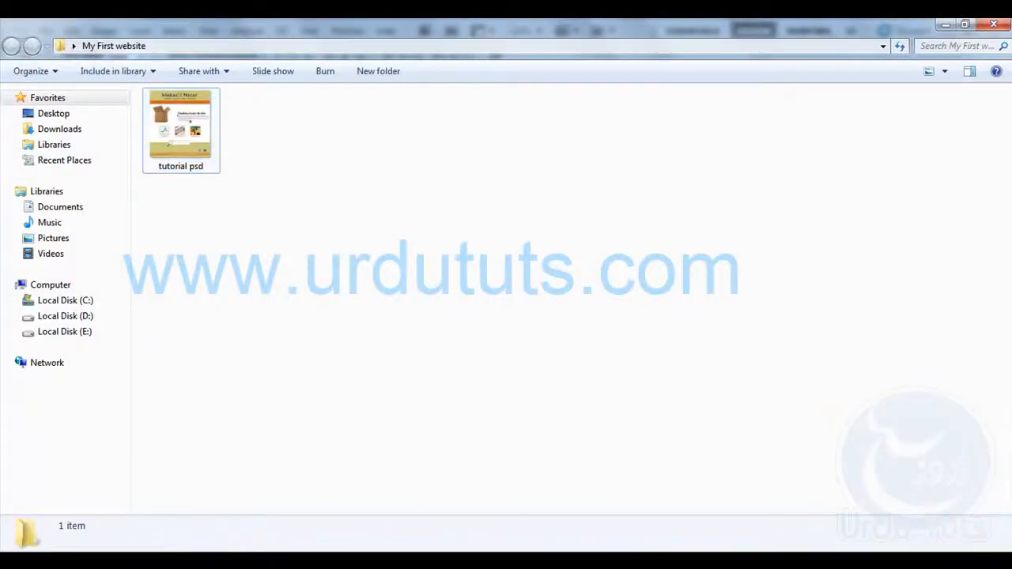
{"action": "left_click", "coordinate": [126, 563]}
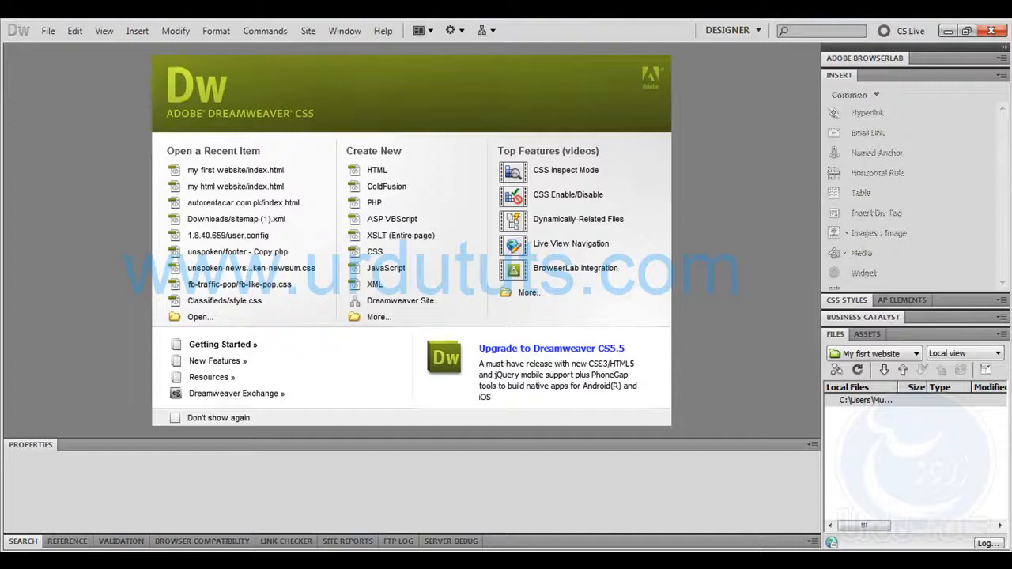
Switch back to Photoshop and remove the two vertical guides from my first we.psd
{"action": "left_click", "coordinate": [165, 563]}
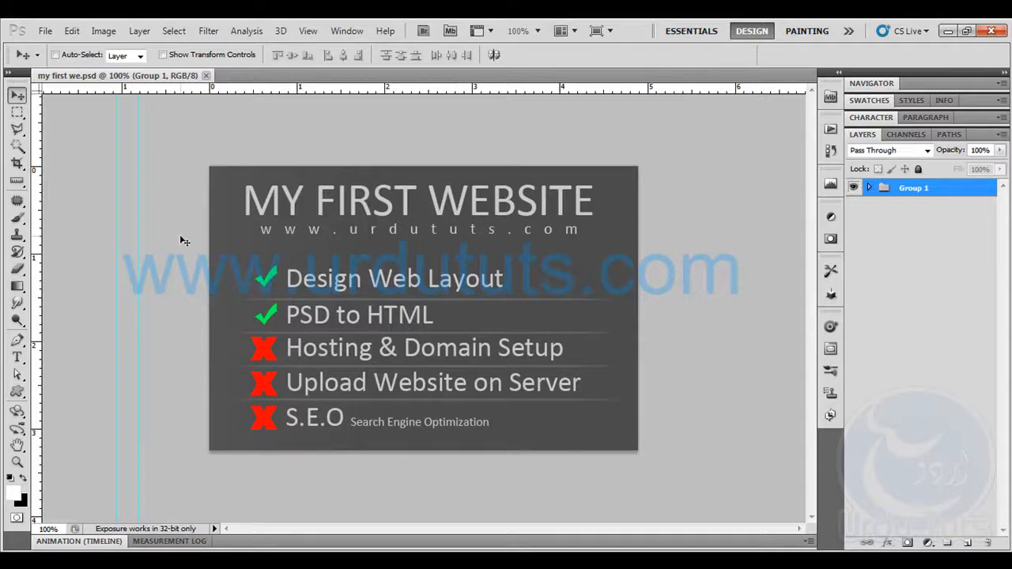
{"action": "left_click_drag", "start_coordinate": [119, 215], "coordinate": [13, 225]}
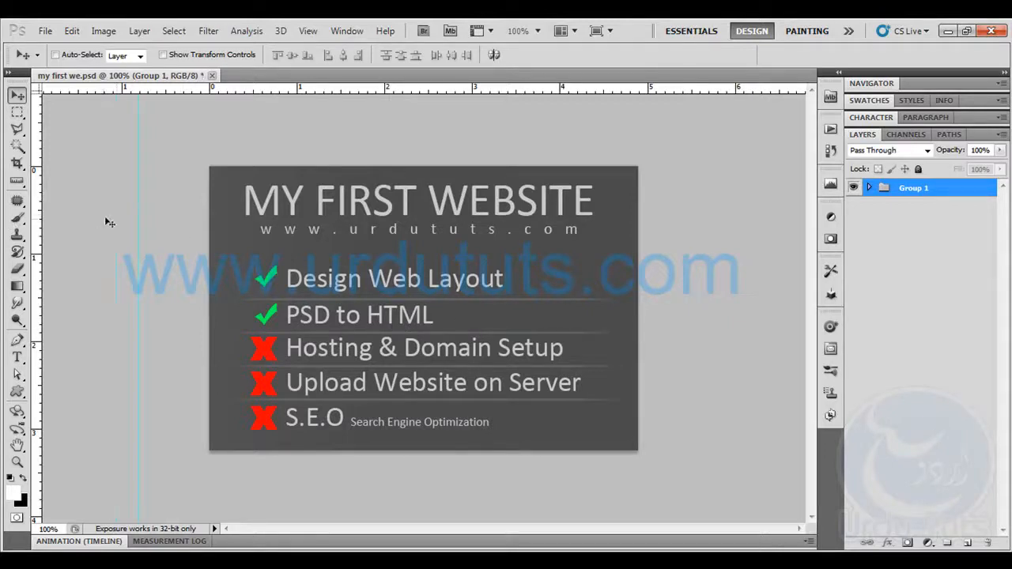
{"action": "left_click_drag", "start_coordinate": [140, 207], "coordinate": [5, 218]}
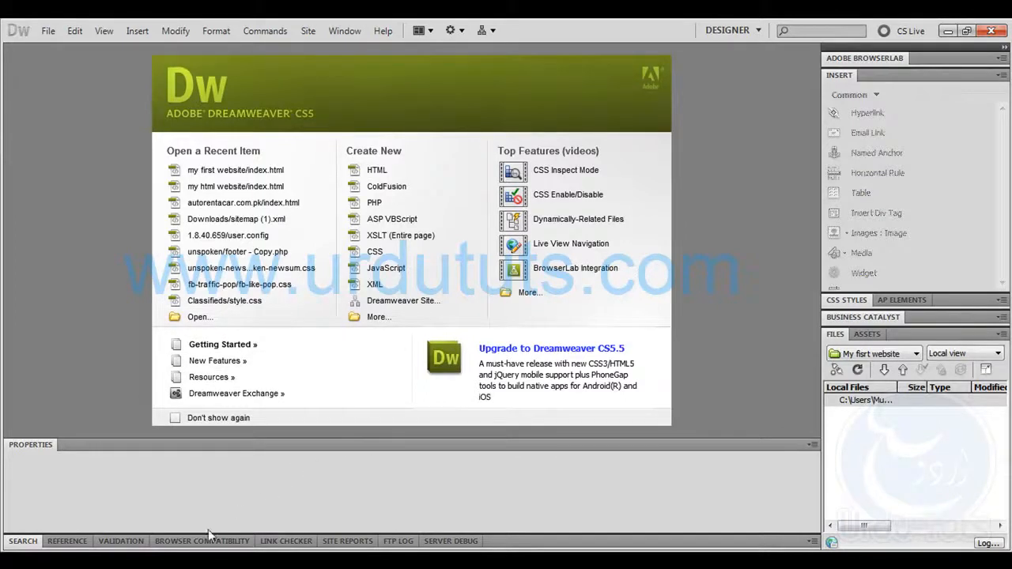
Open the tutorial psd file from the My First website folder in Photoshop and close my first we.psd without saving
{"action": "left_click", "coordinate": [140, 561]}
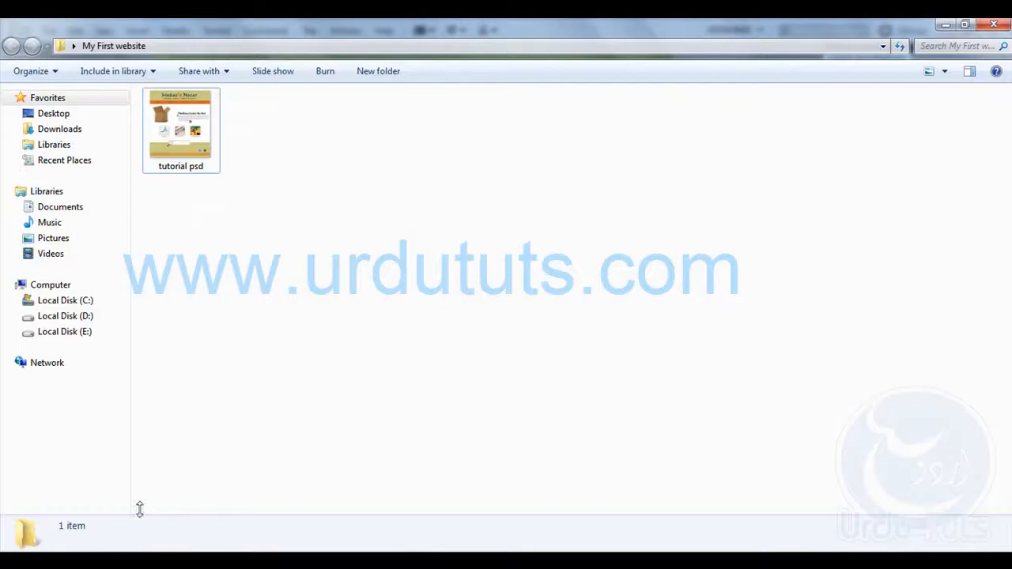
{"action": "left_click", "coordinate": [190, 149]}
{"action": "double_click", "coordinate": [178, 127]}
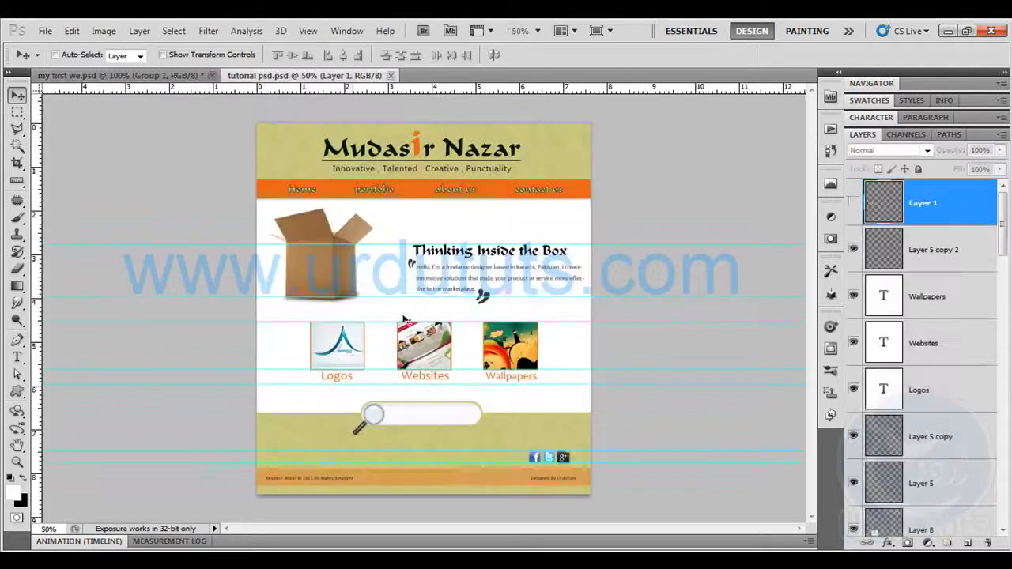
{"action": "left_click", "coordinate": [211, 76]}
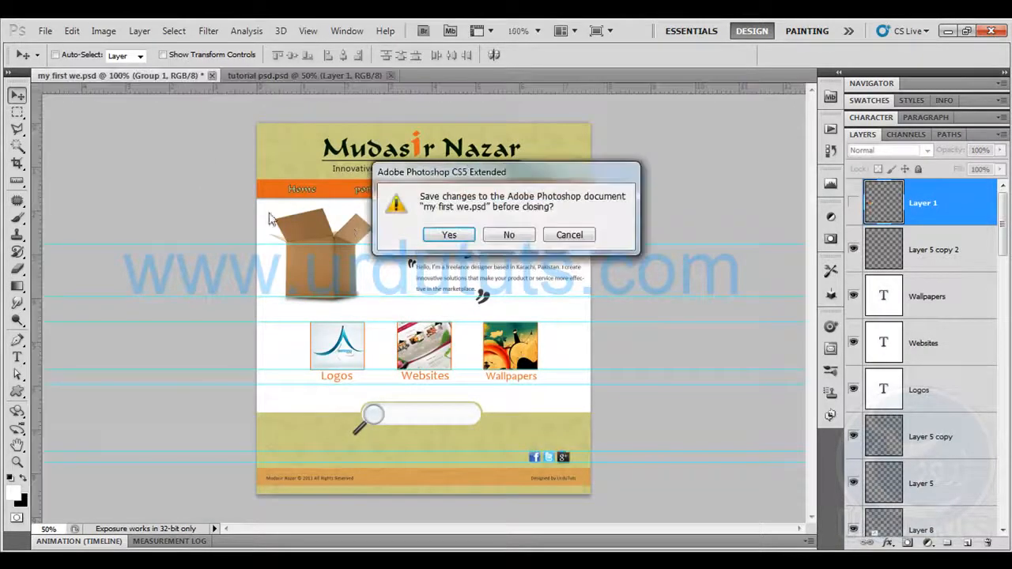
{"action": "left_click", "coordinate": [510, 235]}
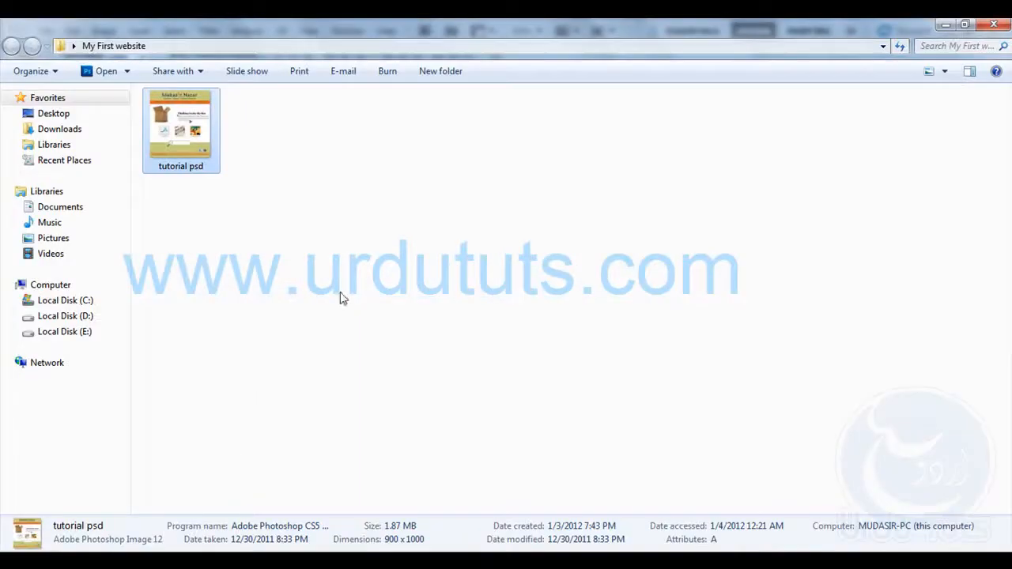
Switch to the My First website folder in Explorer and create a new folder in it named "my fisrt website"
{"action": "right_click", "coordinate": [342, 297]}
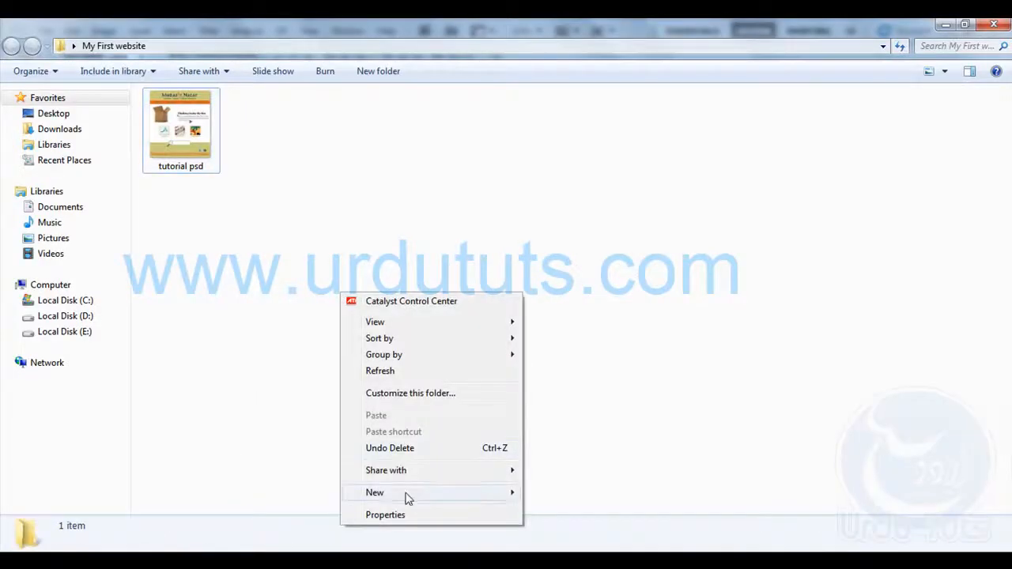
{"action": "mouse_move", "coordinate": [535, 494]}
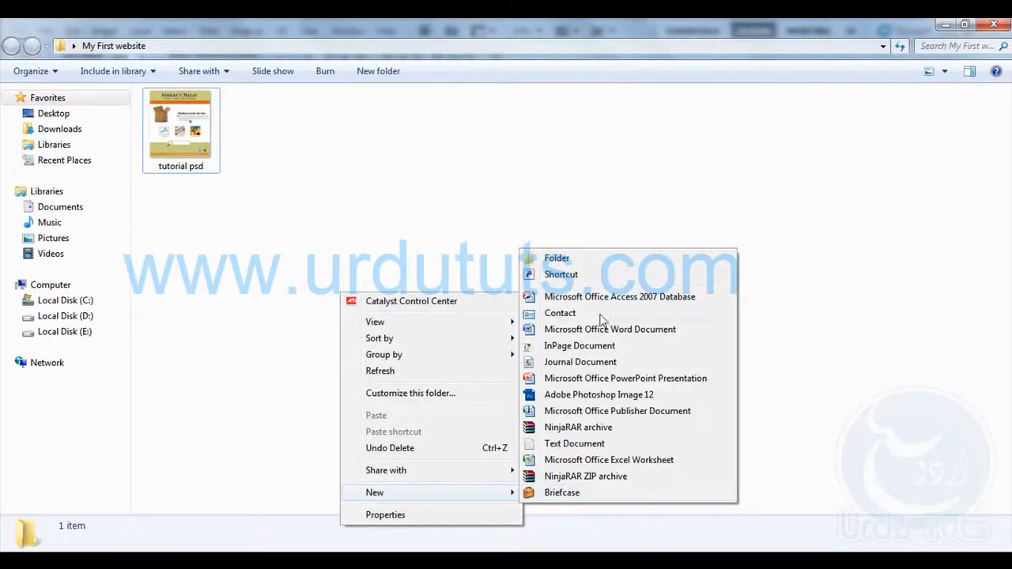
{"action": "left_click", "coordinate": [584, 264]}
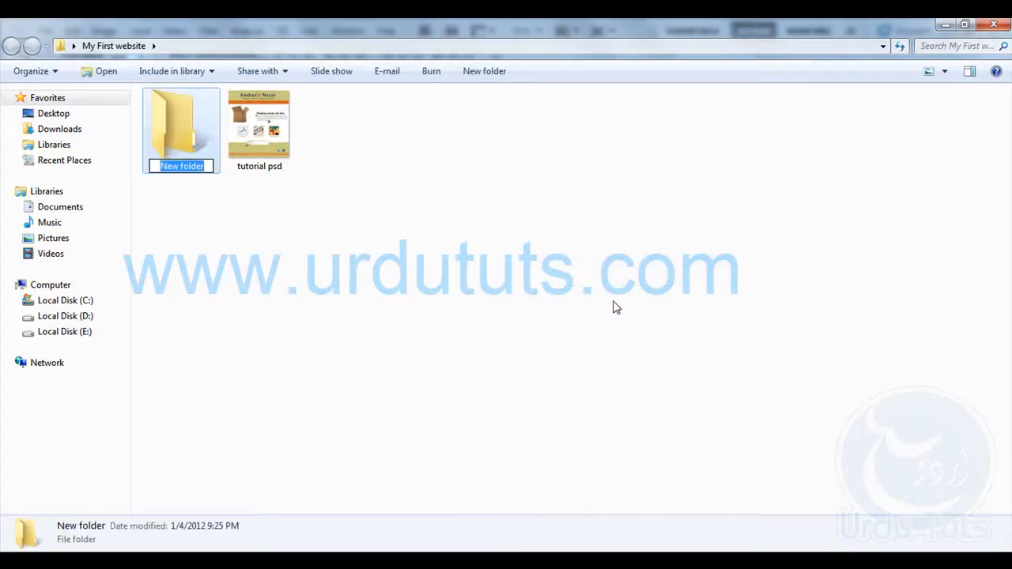
{"action": "type", "text": "my "}
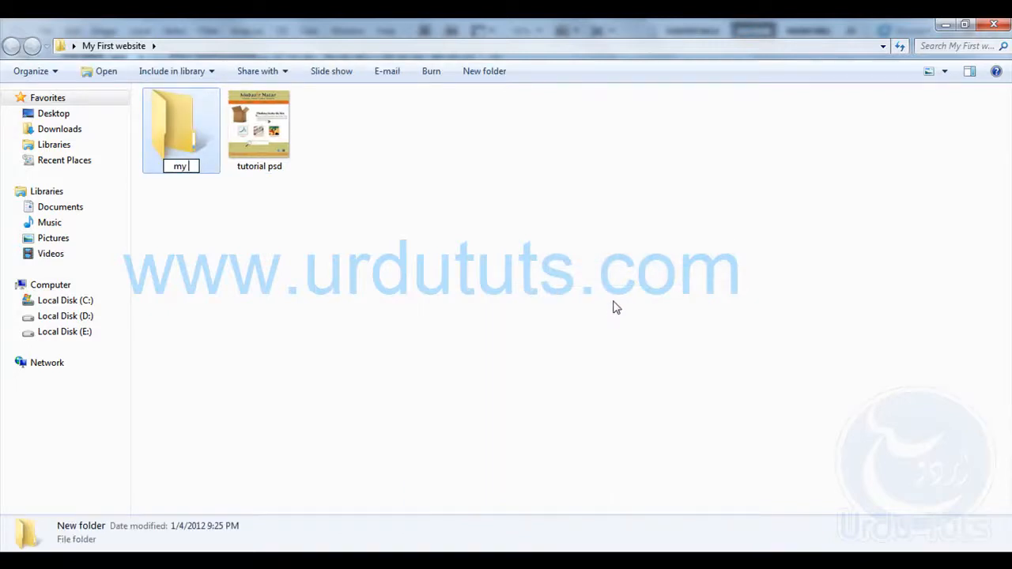
{"action": "type", "text": "fisrt webso"}
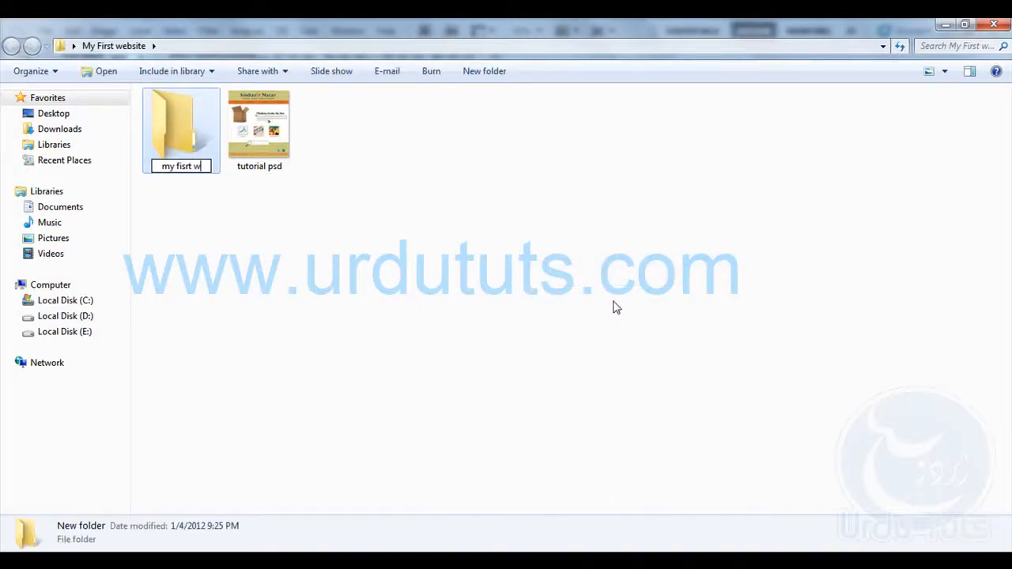
{"action": "key", "text": "BackSpace"}
{"action": "type", "text": "ite"}
{"action": "key", "text": "Return"}
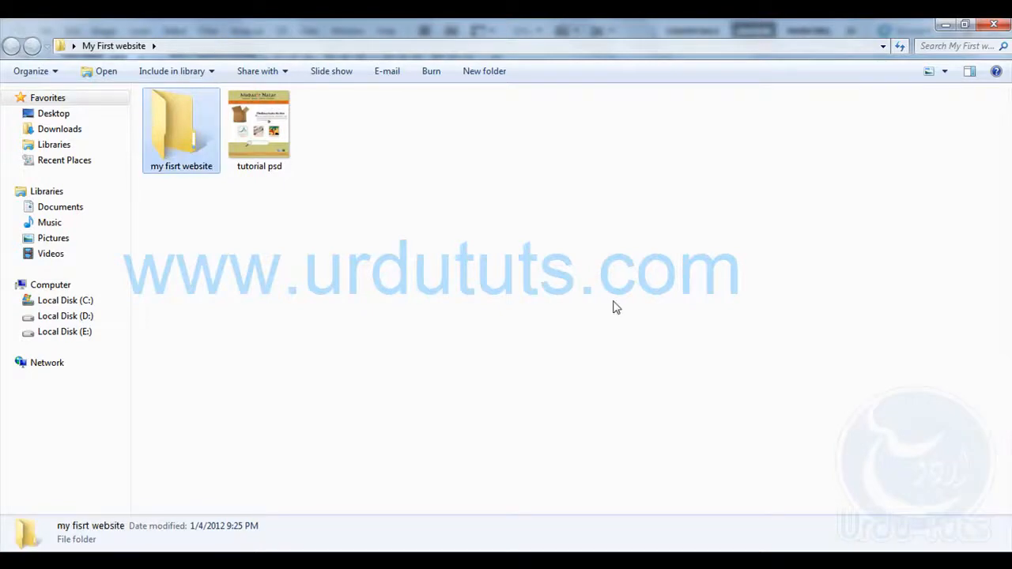
Open the "my fisrt website" folder and create a subfolder named "images" in it
{"action": "key", "text": "Return"}
{"action": "right_click", "coordinate": [332, 188]}
{"action": "mouse_move", "coordinate": [483, 386]}
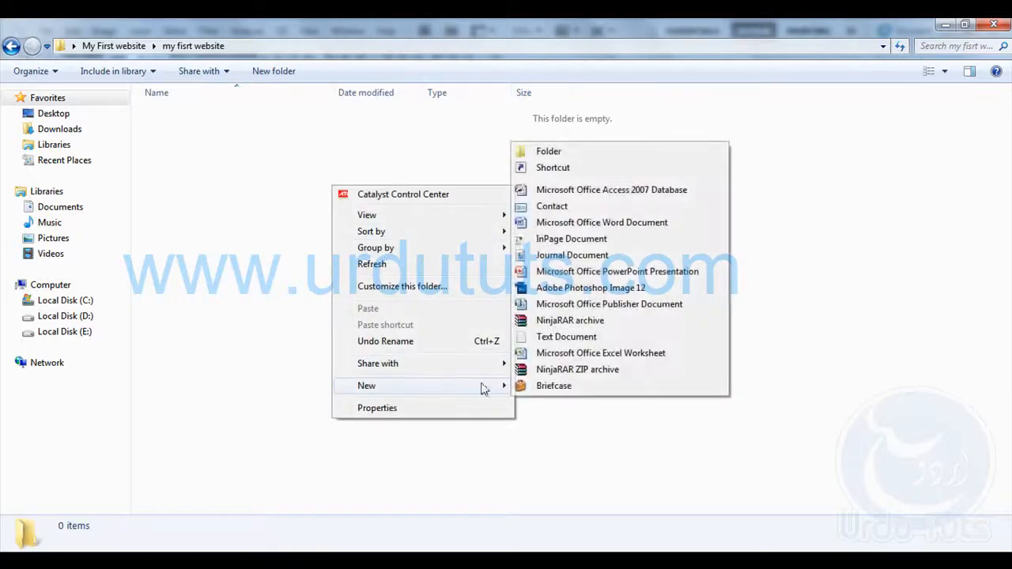
{"action": "left_click", "coordinate": [557, 156]}
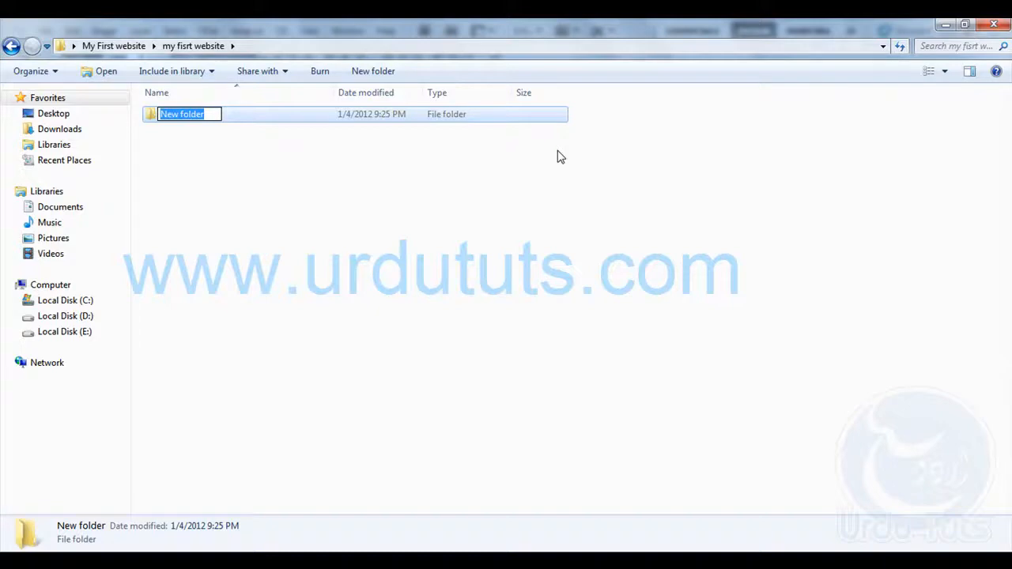
{"action": "type", "text": "images"}
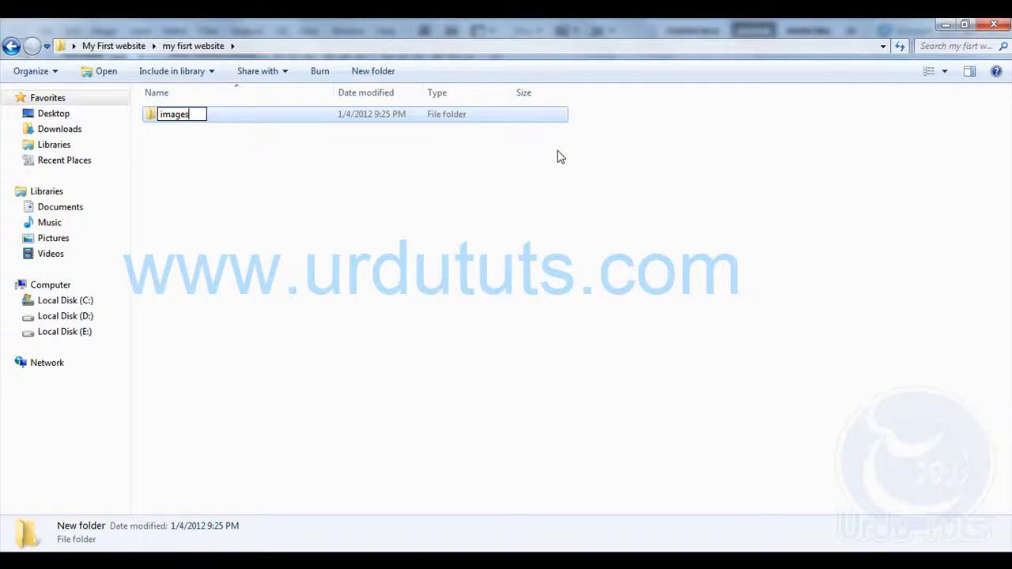
{"action": "key", "text": "Return"}
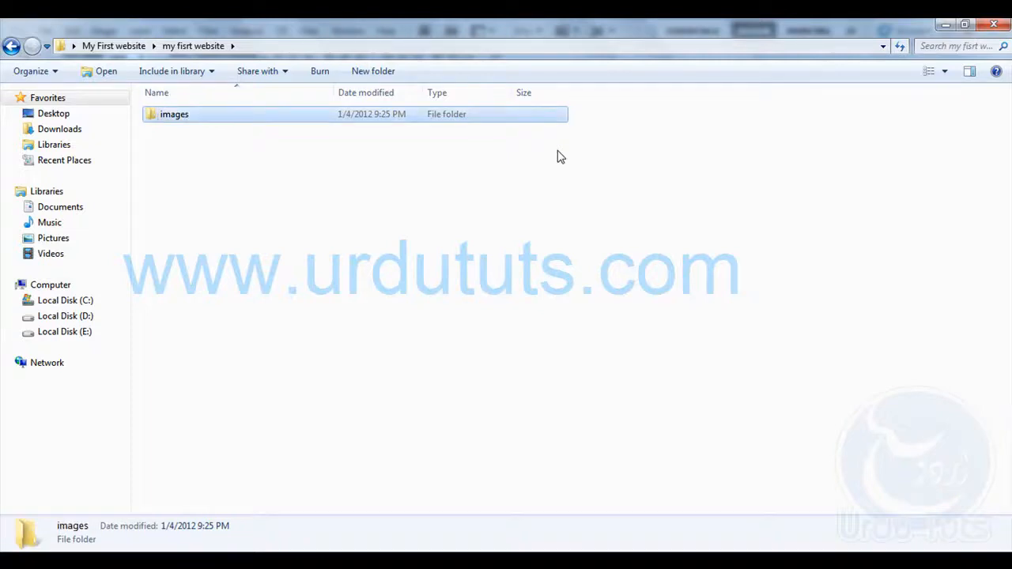
{"action": "left_click", "coordinate": [518, 245]}
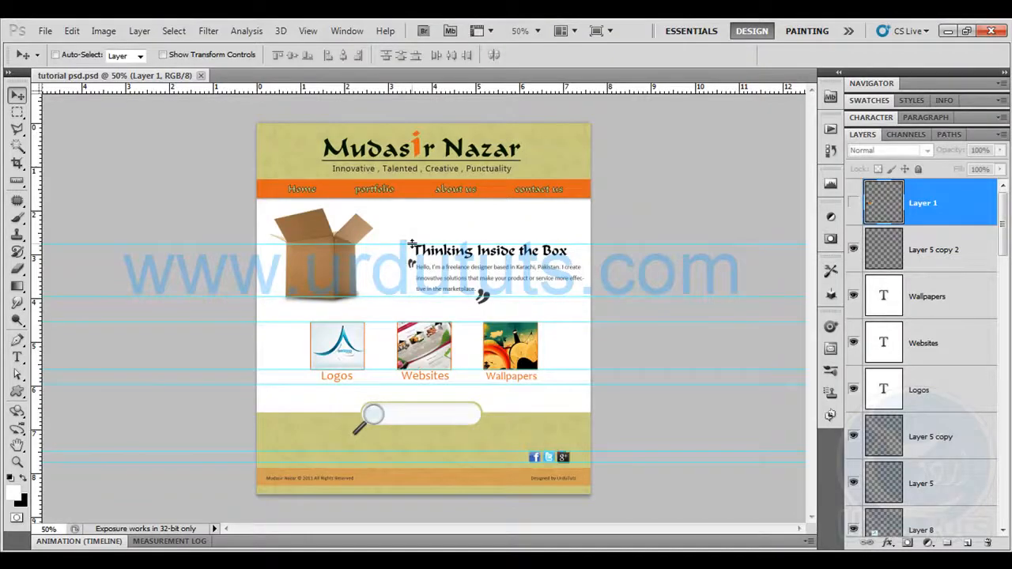
Add a horizontal guide along the upper edge of the web layout in tutorial psd.psd
{"action": "key", "text": "ctrl+plus"}
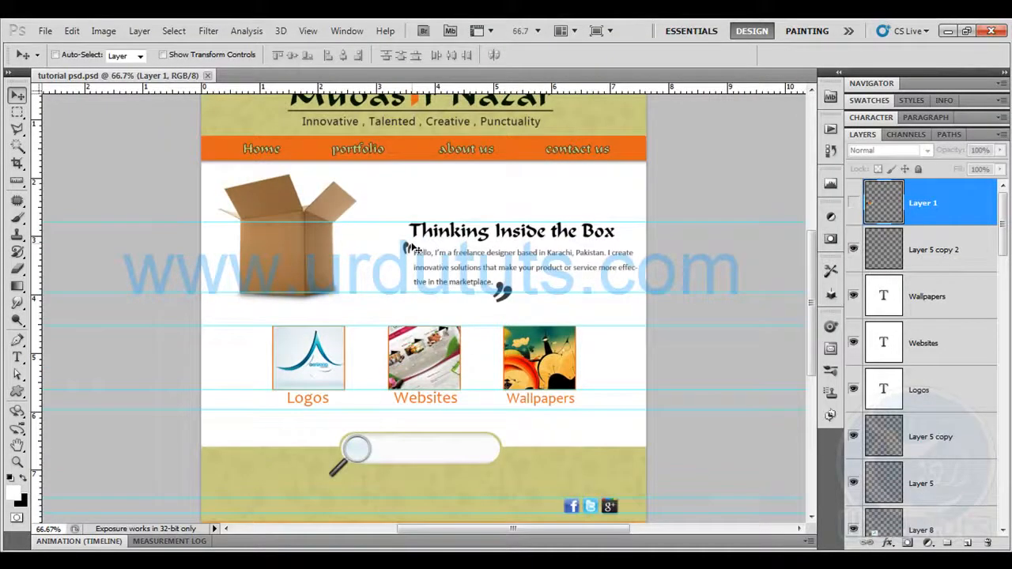
{"action": "scroll", "coordinate": [375, 237], "scroll_direction": "up", "scroll_amount": 3}
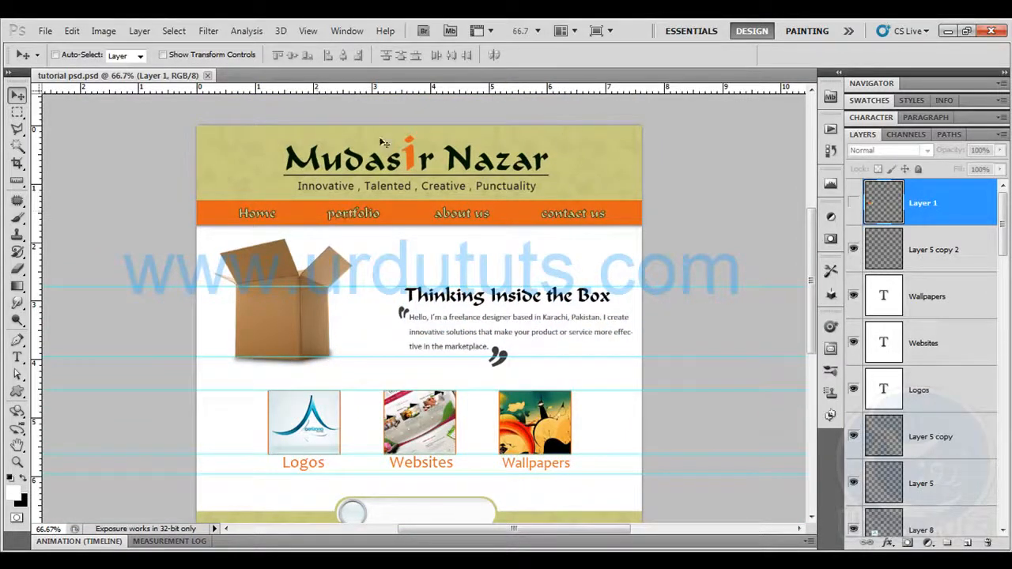
{"action": "scroll", "coordinate": [486, 315], "scroll_direction": "down", "scroll_amount": 3}
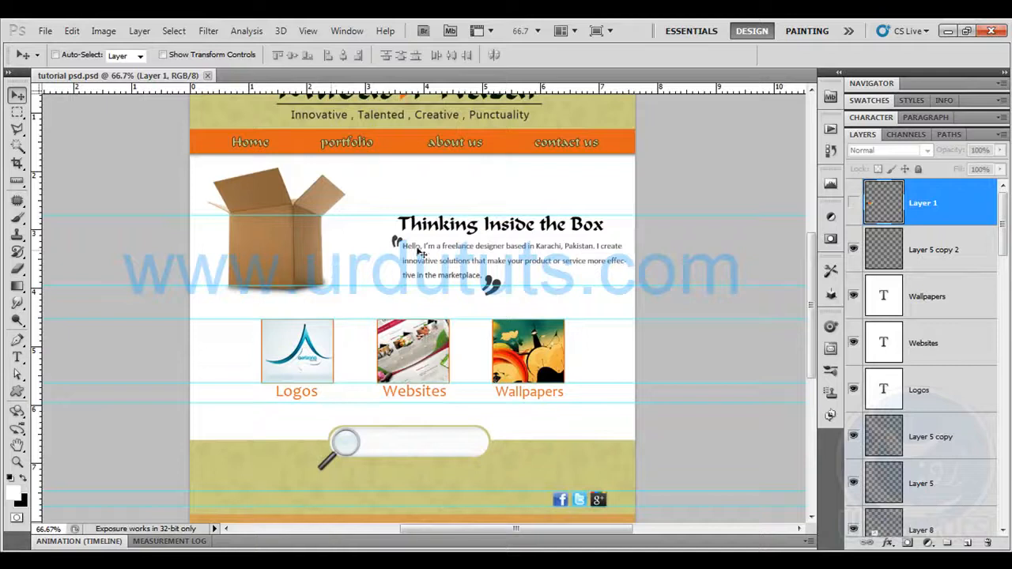
{"action": "left_click_drag", "start_coordinate": [381, 305], "coordinate": [362, 148]}
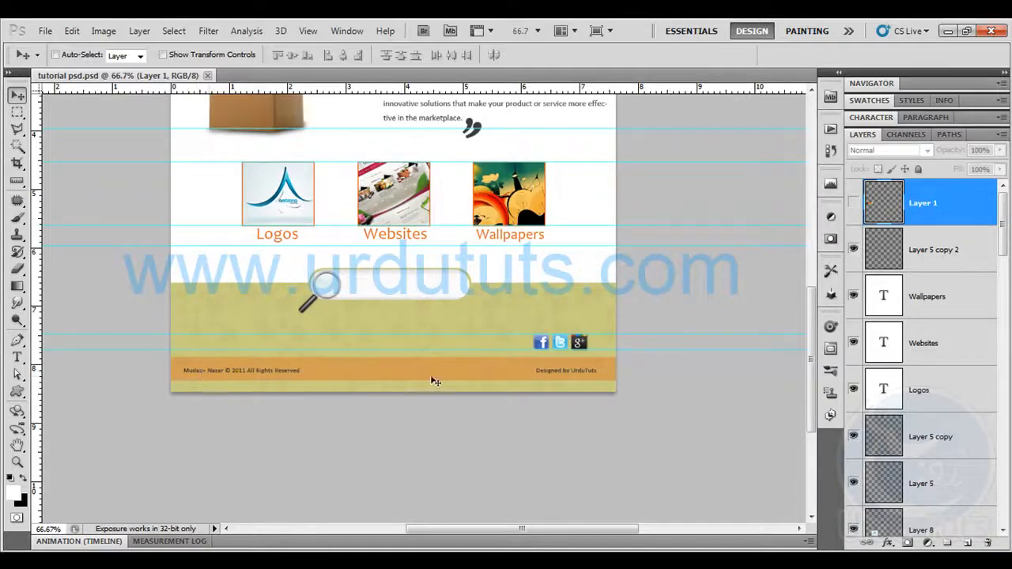
{"action": "scroll", "coordinate": [435, 226], "scroll_direction": "up", "scroll_amount": 5}
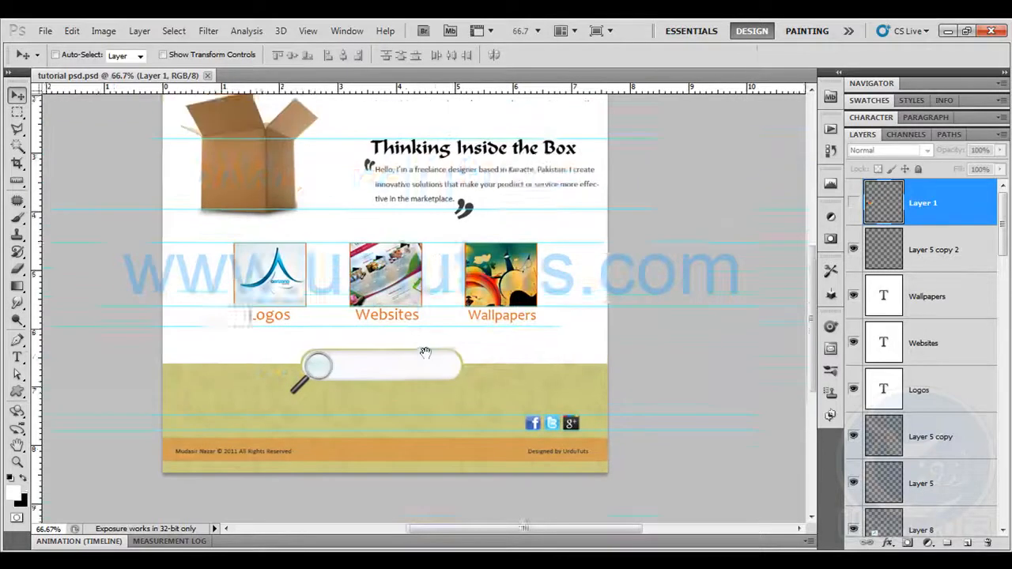
{"action": "scroll", "coordinate": [433, 312], "scroll_direction": "up", "scroll_amount": 2}
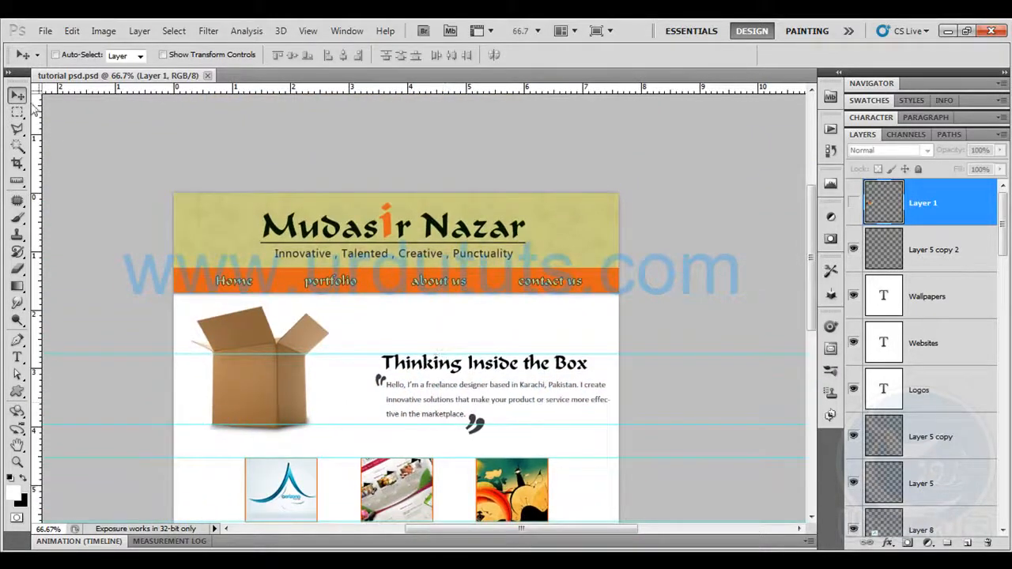
{"action": "left_click_drag", "start_coordinate": [279, 96], "coordinate": [292, 193]}
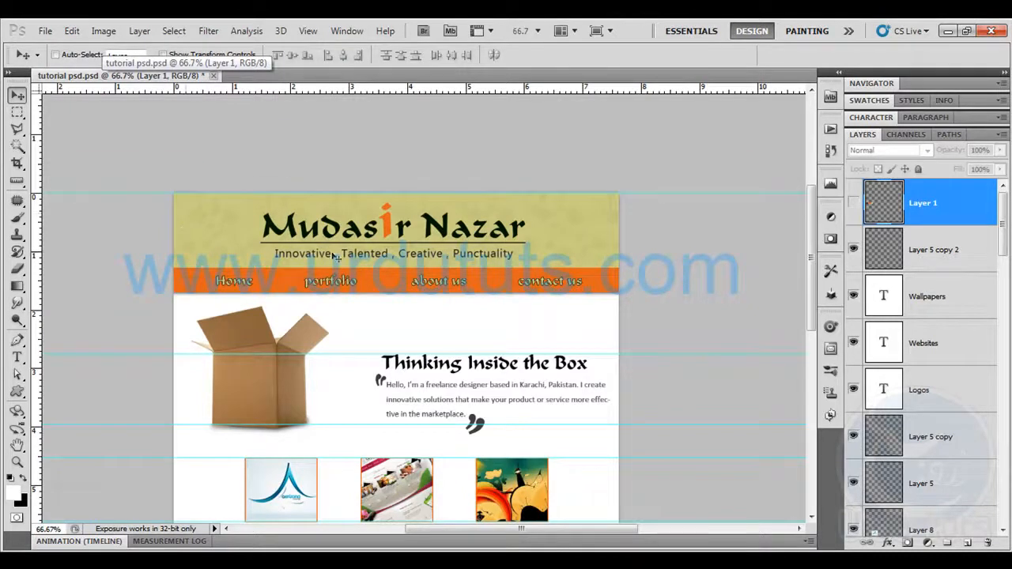
Select the full-width header banner above the orange navigation bar with the Rectangular Marquee tool and copy it merged
{"action": "key", "text": "ctrl+plus"}
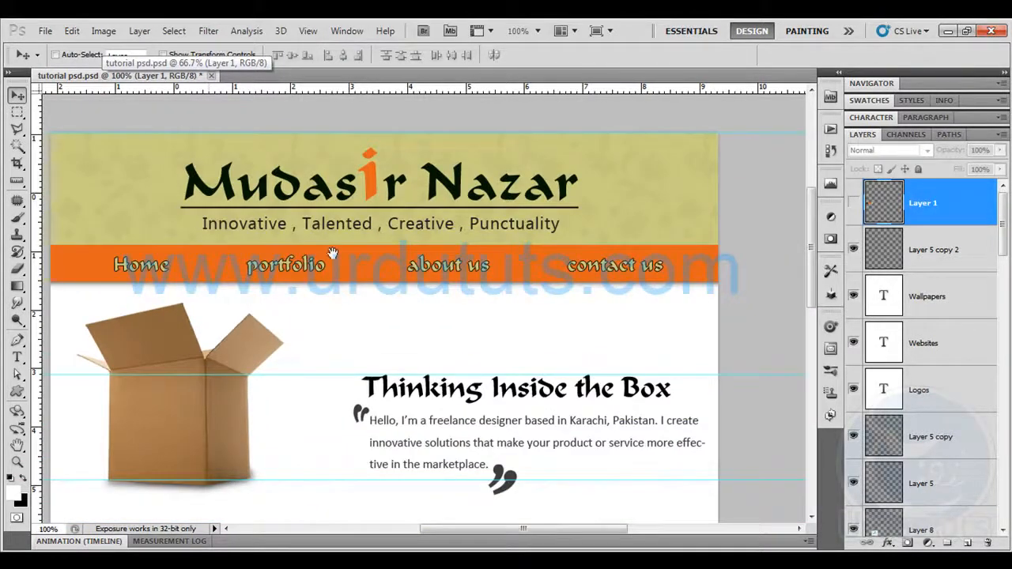
{"action": "left_click_drag", "start_coordinate": [332, 253], "coordinate": [351, 259]}
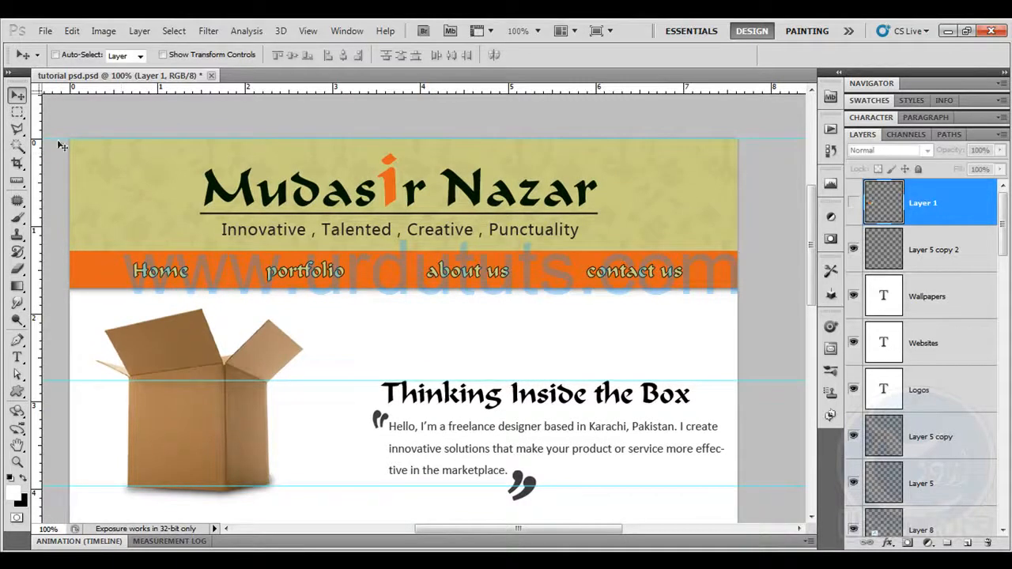
{"action": "right_click", "coordinate": [17, 113]}
{"action": "left_click", "coordinate": [76, 109]}
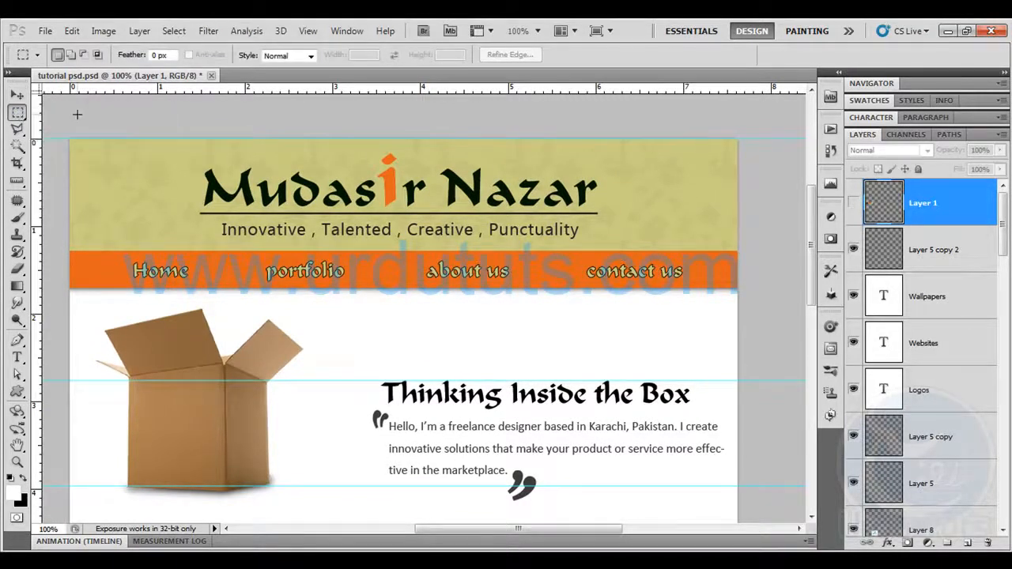
{"action": "left_click_drag", "start_coordinate": [70, 141], "coordinate": [779, 251]}
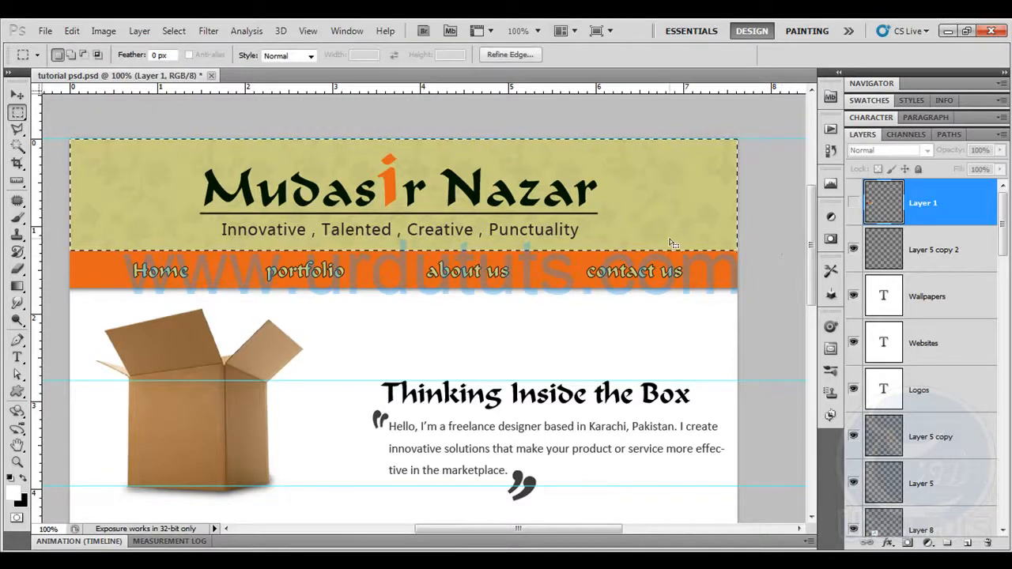
{"action": "left_click", "coordinate": [71, 31]}
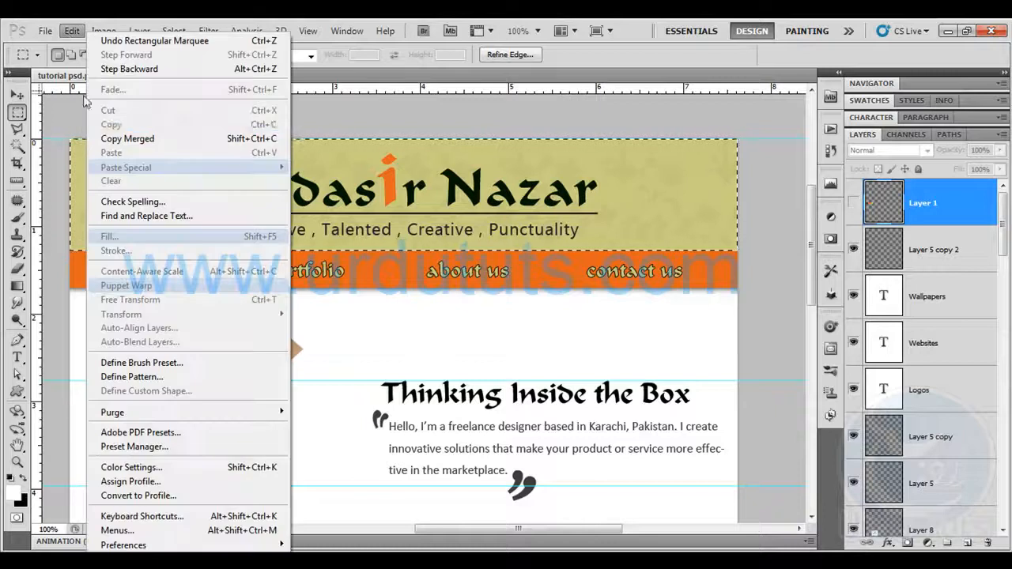
{"action": "left_click", "coordinate": [98, 138]}
Create a new 900 x 151 pixel document from the Clipboard preset and paste the copied header banner into it
{"action": "left_click", "coordinate": [45, 31]}
{"action": "left_click", "coordinate": [65, 47]}
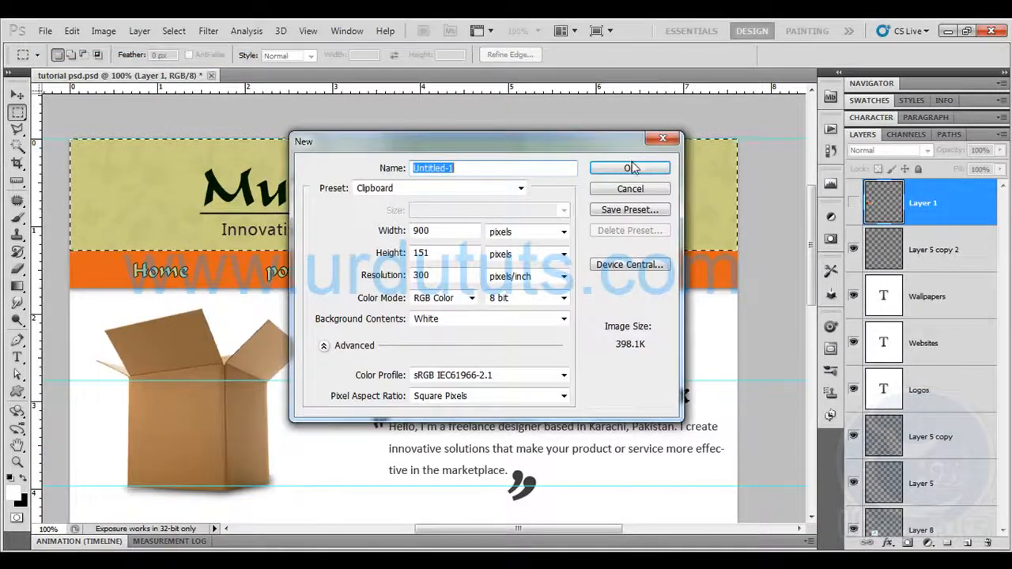
{"action": "left_click", "coordinate": [625, 162]}
{"action": "key", "text": "ctrl+v"}
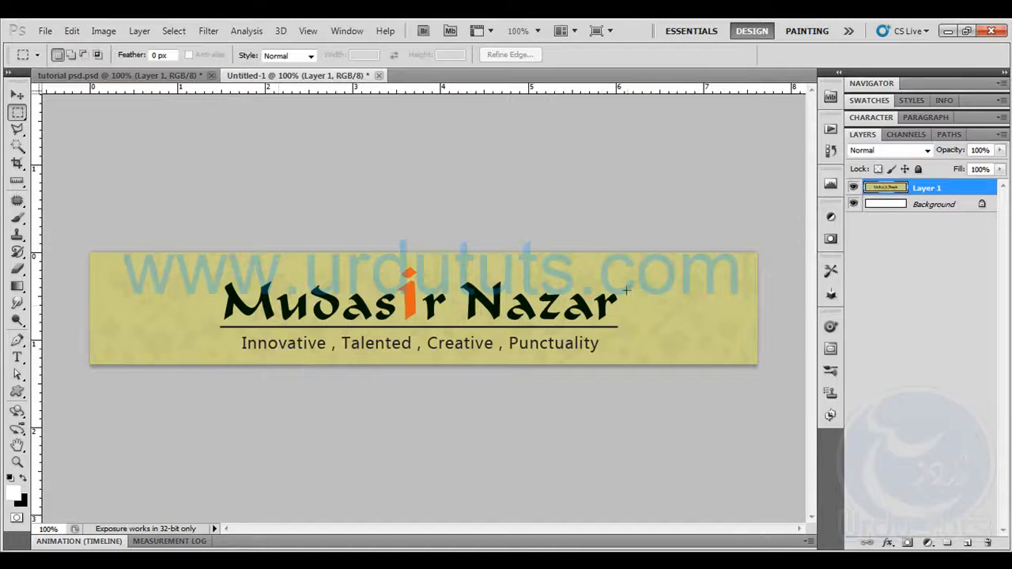
Save the banner document as a JPEG named "logo" in the images folder of "my fisrt website", accepting the default JPEG options
{"action": "left_click", "coordinate": [45, 31]}
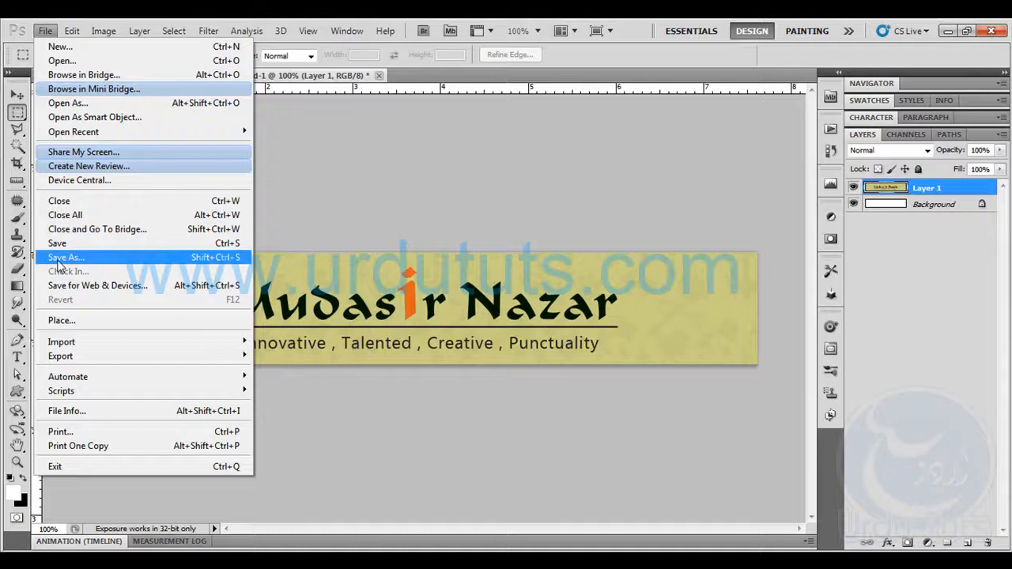
{"action": "left_click", "coordinate": [106, 261]}
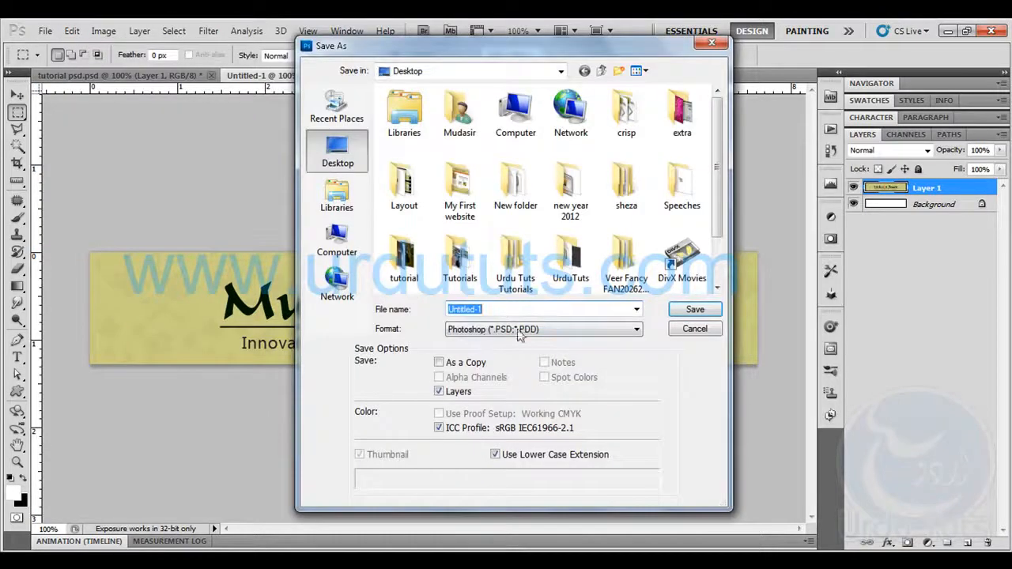
{"action": "double_click", "coordinate": [460, 186]}
{"action": "double_click", "coordinate": [413, 135]}
{"action": "double_click", "coordinate": [407, 111]}
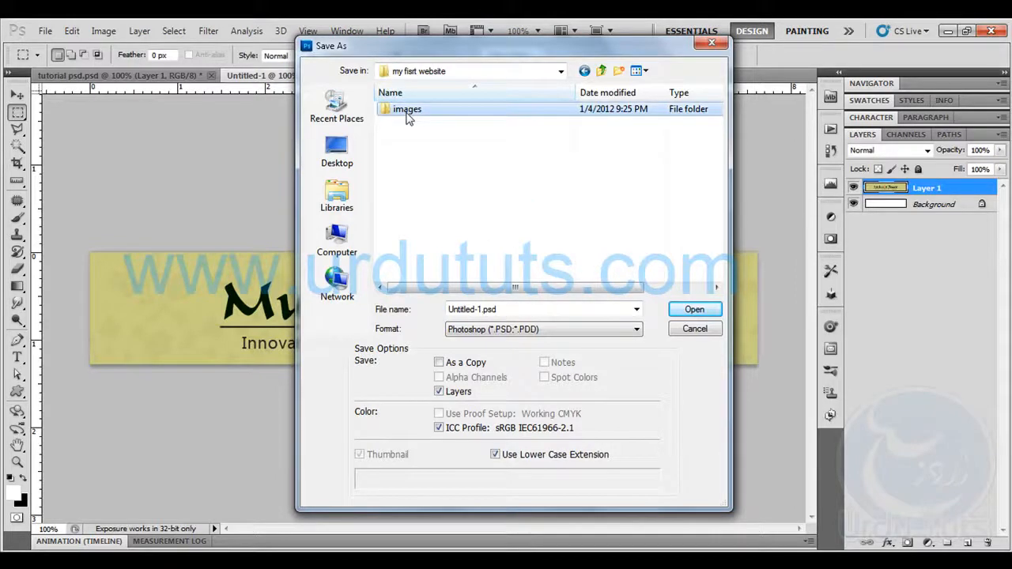
{"action": "left_click", "coordinate": [521, 305]}
{"action": "type", "text": "logo"}
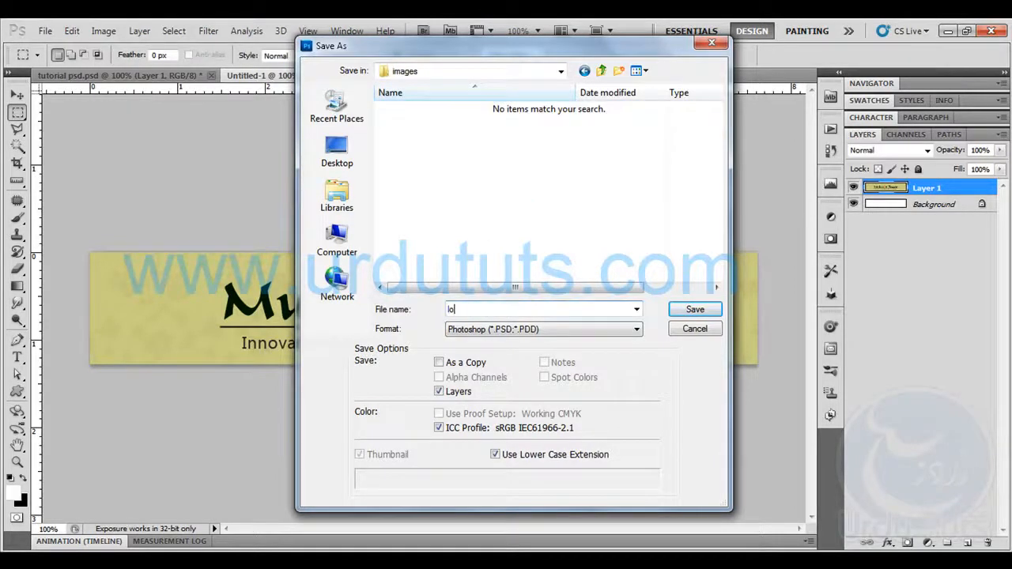
{"action": "left_click", "coordinate": [542, 329]}
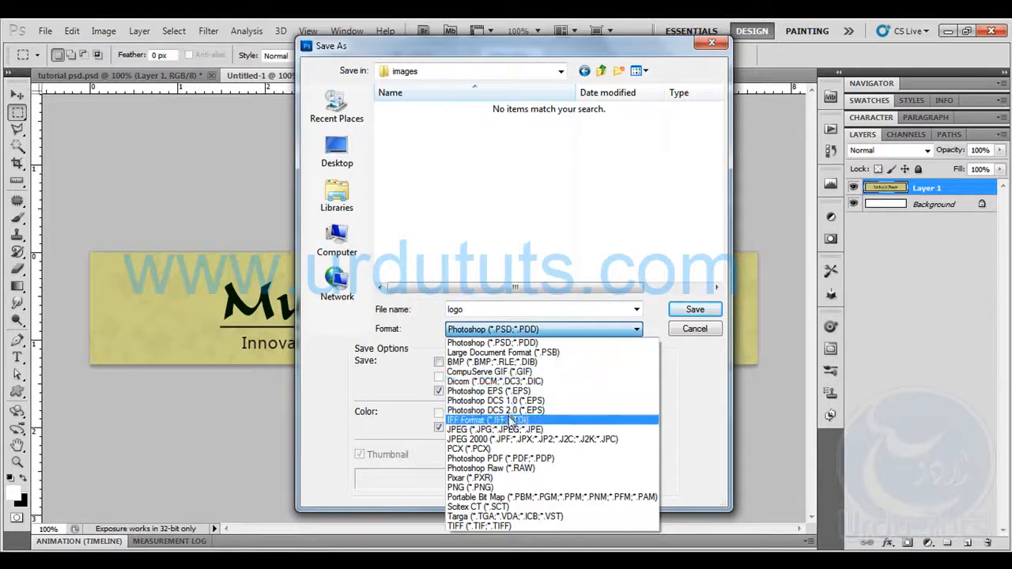
{"action": "left_click", "coordinate": [506, 429]}
{"action": "left_click", "coordinate": [695, 309]}
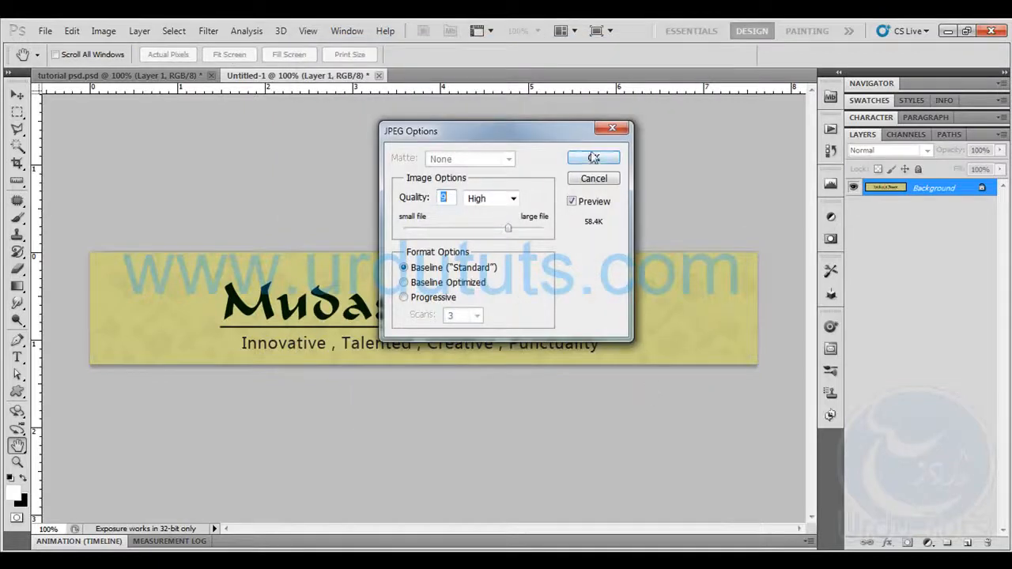
{"action": "left_click", "coordinate": [593, 157]}
Switch to the file explorer window and check the saved logo file in the images folder
{"action": "key", "text": "m"}
{"action": "key", "text": "alt+Tab"}
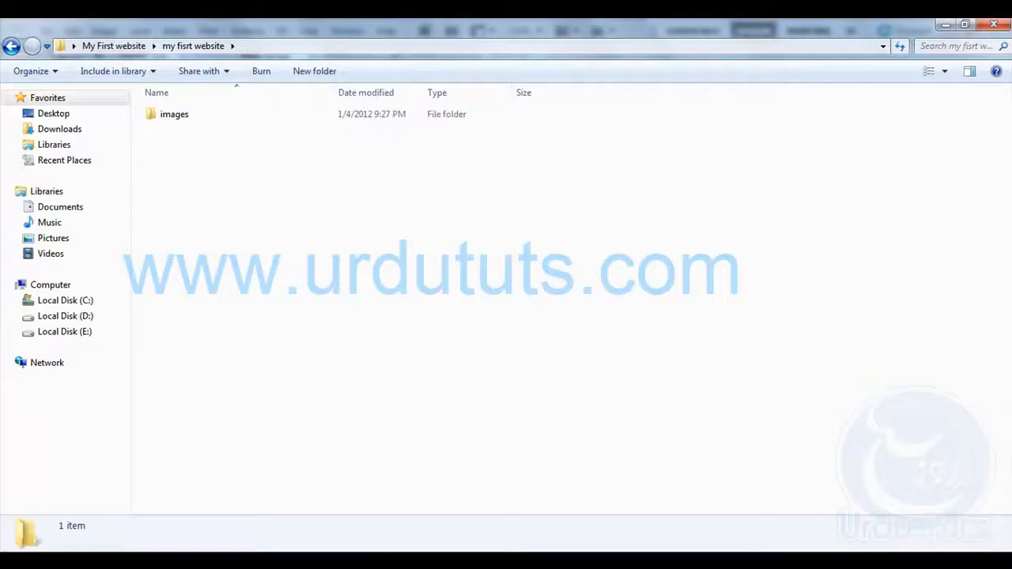
{"action": "double_click", "coordinate": [178, 117]}
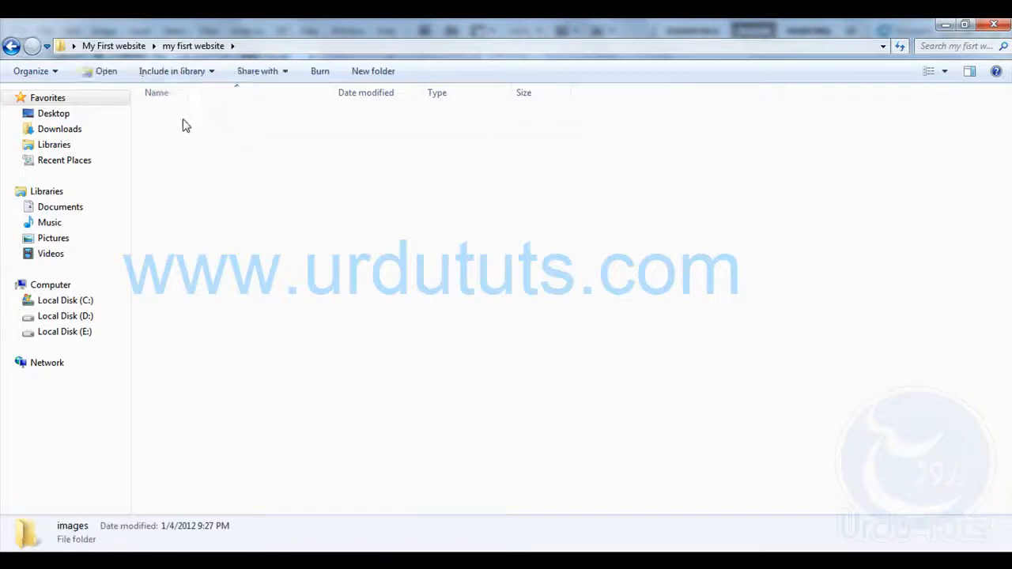
{"action": "left_click", "coordinate": [192, 108]}
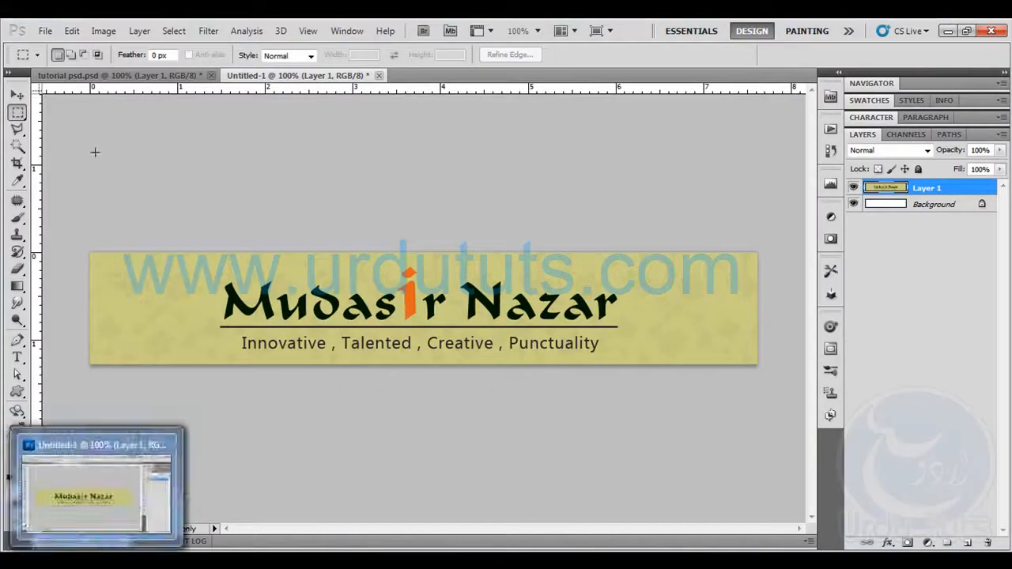
Open the banner in Save for Web & Devices, try JPEG quality 100, and set the quality to 54
{"action": "left_click", "coordinate": [45, 31]}
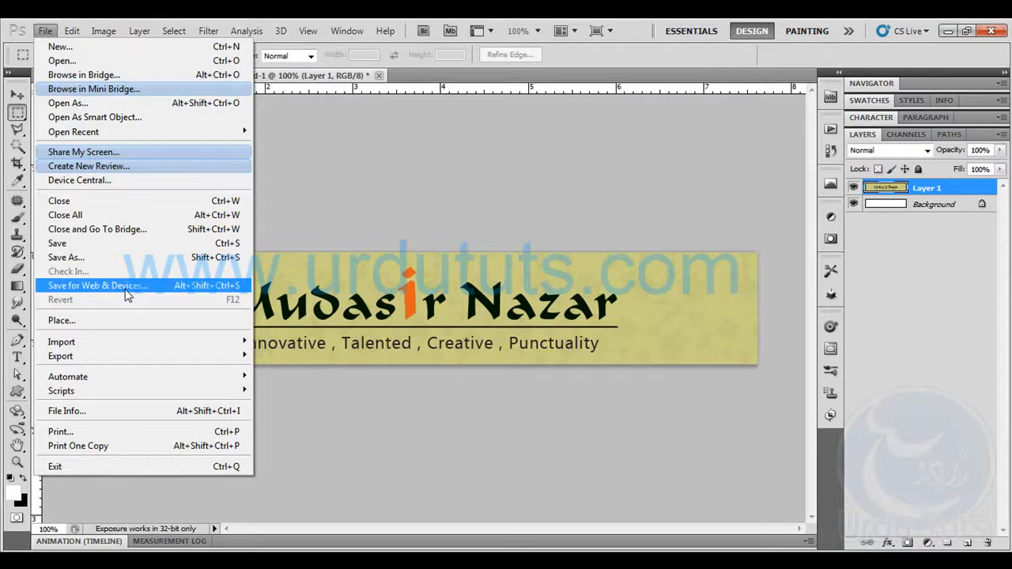
{"action": "left_click", "coordinate": [127, 291]}
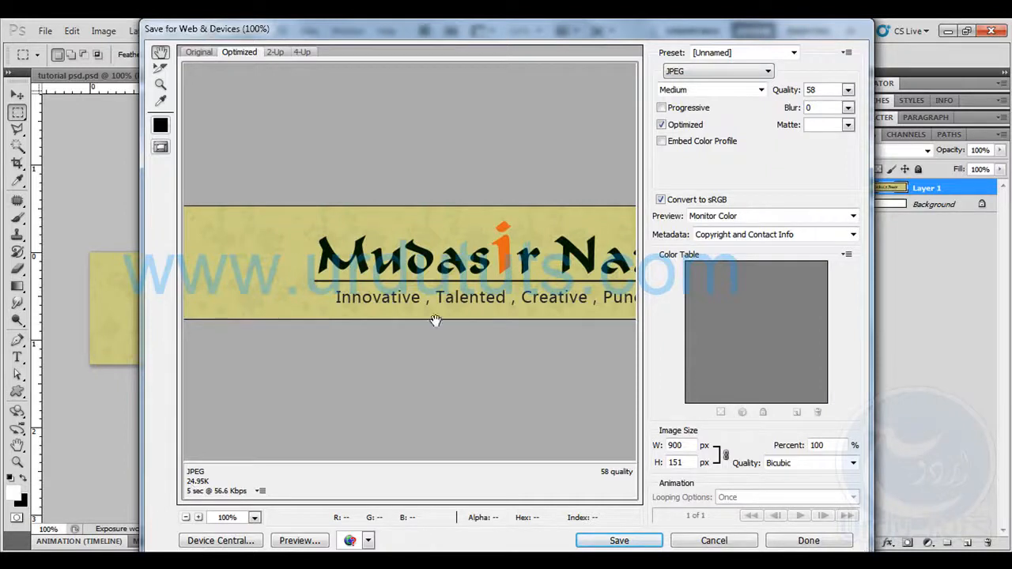
{"action": "left_click", "coordinate": [788, 91]}
{"action": "left_click_drag", "start_coordinate": [445, 252], "coordinate": [312, 269]}
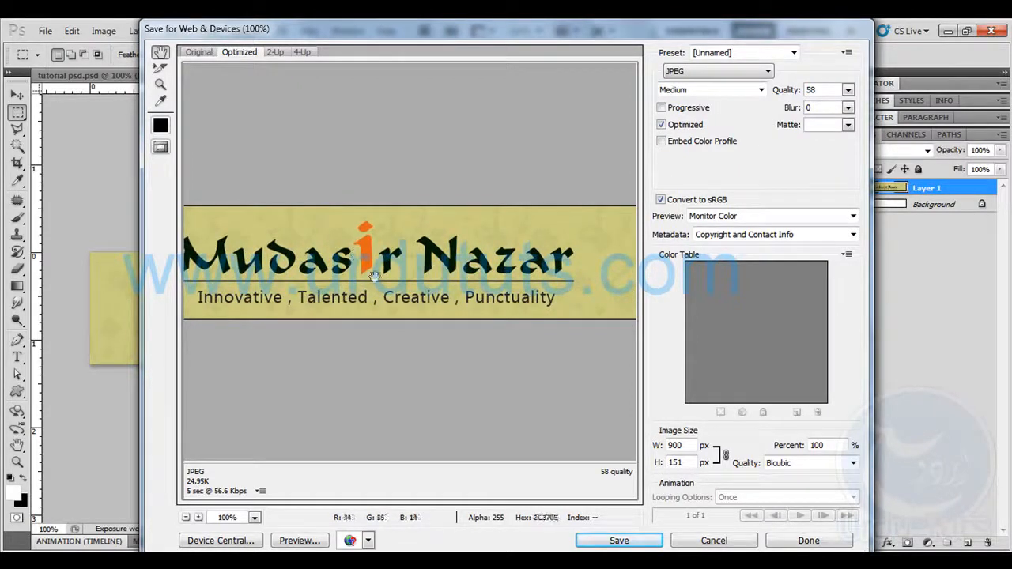
{"action": "left_click_drag", "start_coordinate": [786, 90], "coordinate": [929, 95]}
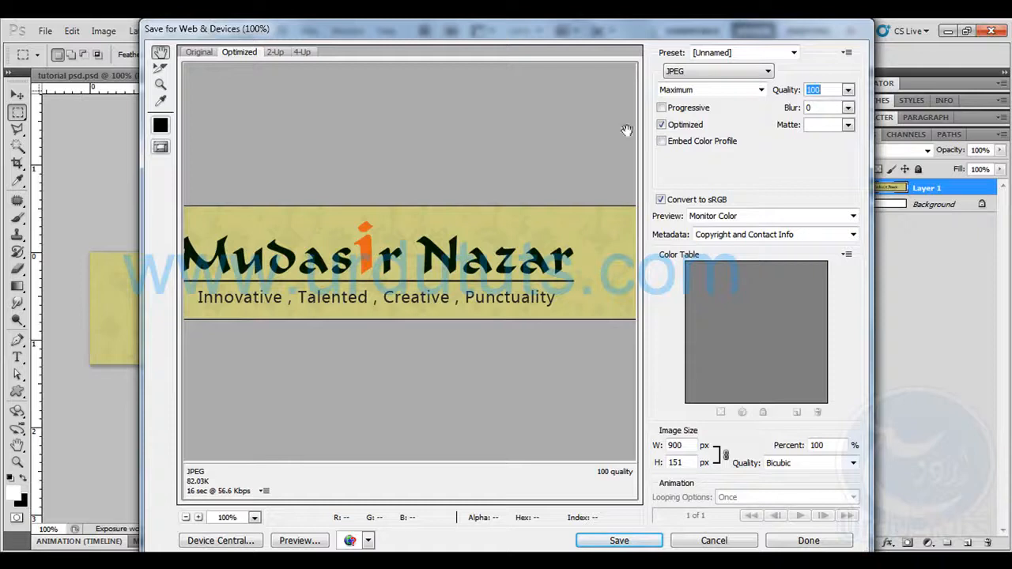
{"action": "left_click_drag", "start_coordinate": [781, 89], "coordinate": [748, 92]}
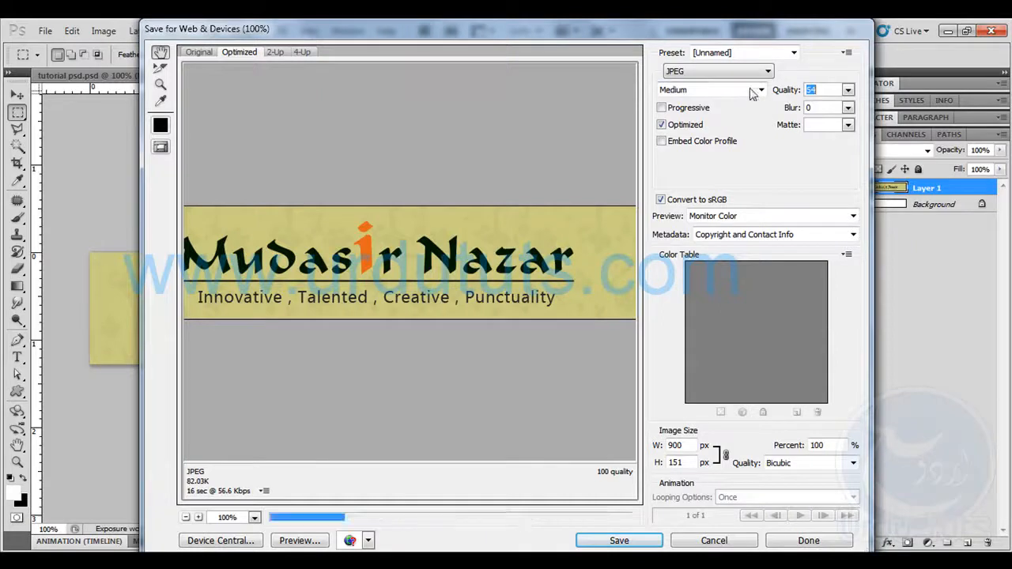
{"action": "left_click_drag", "start_coordinate": [378, 234], "coordinate": [511, 234]}
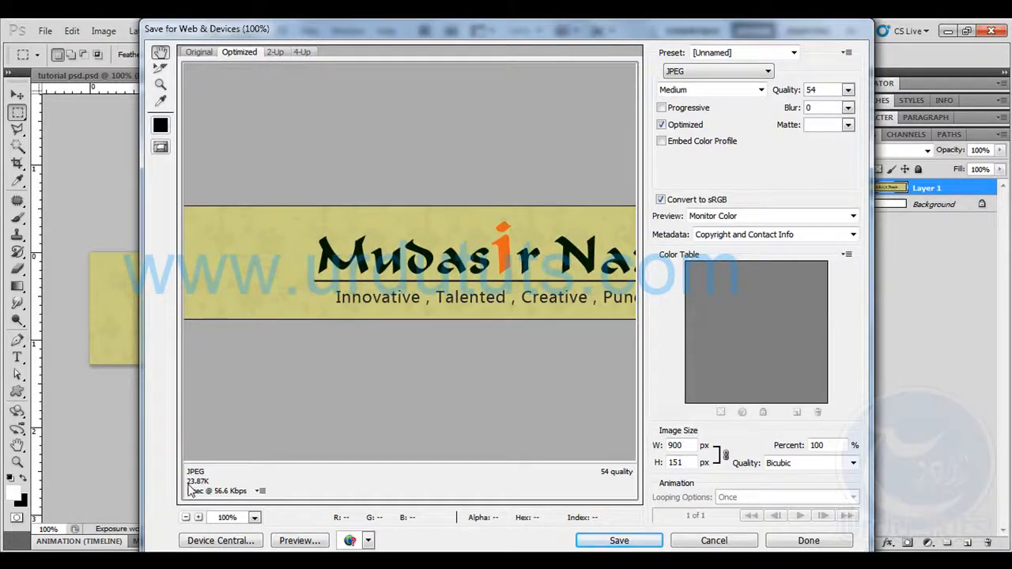
Save the optimized JPEG over logo.jpg in the images folder of "my fisrt website" and check the file in the file explorer
{"action": "left_click", "coordinate": [619, 541]}
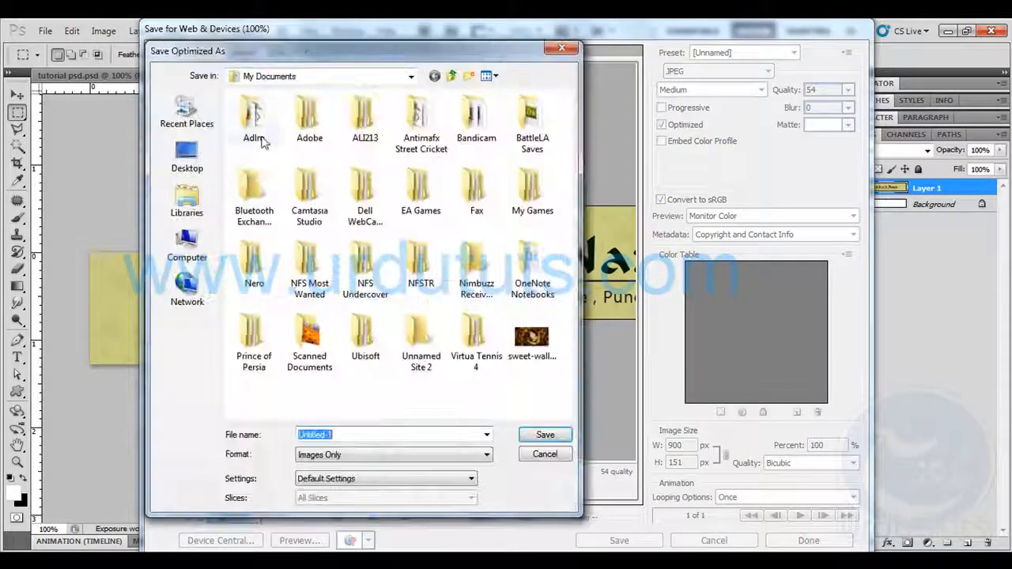
{"action": "left_click", "coordinate": [184, 158]}
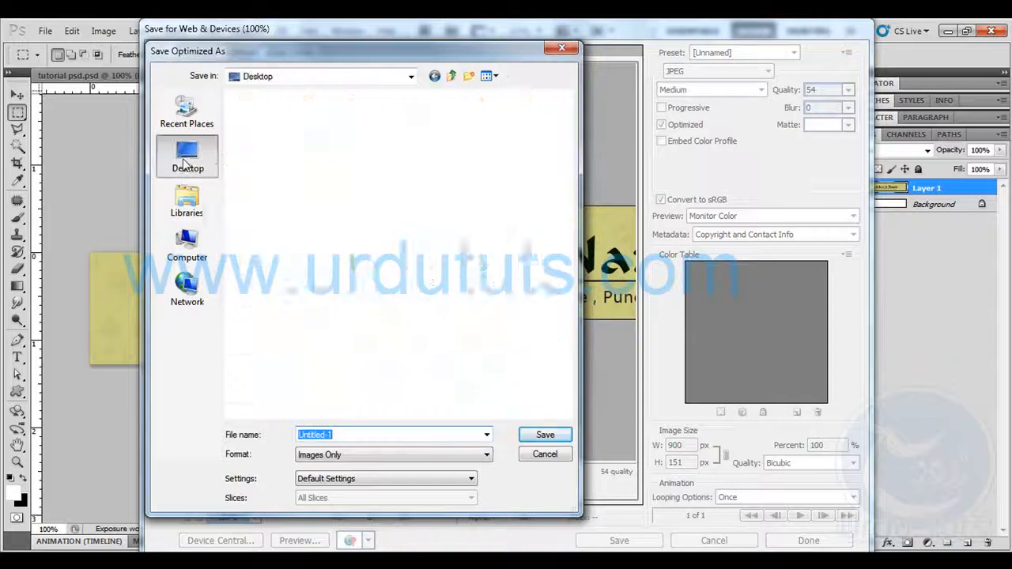
{"action": "left_click", "coordinate": [316, 192]}
{"action": "double_click", "coordinate": [315, 192]}
{"action": "double_click", "coordinate": [254, 113]}
{"action": "left_click", "coordinate": [265, 158]}
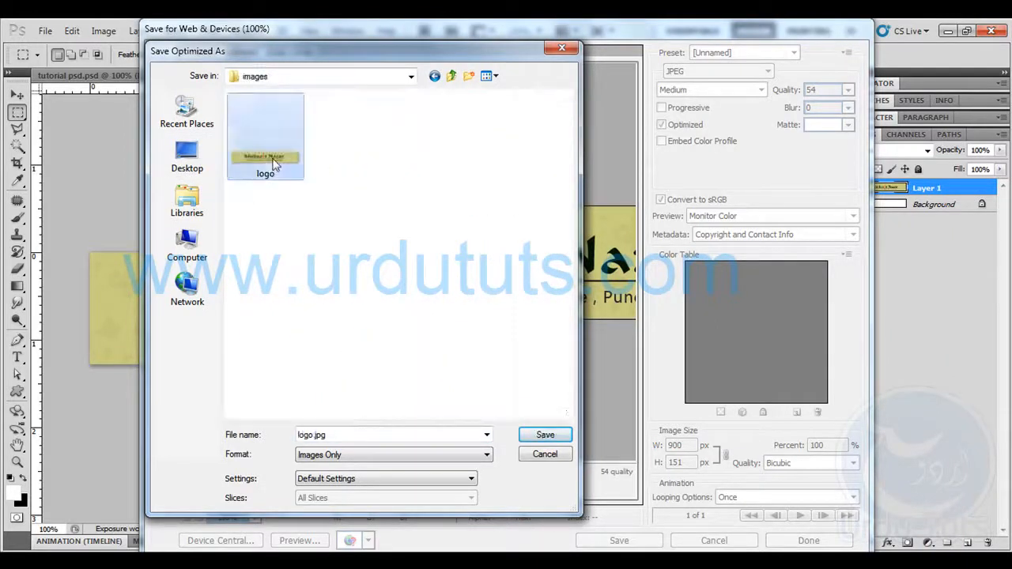
{"action": "left_click", "coordinate": [533, 434]}
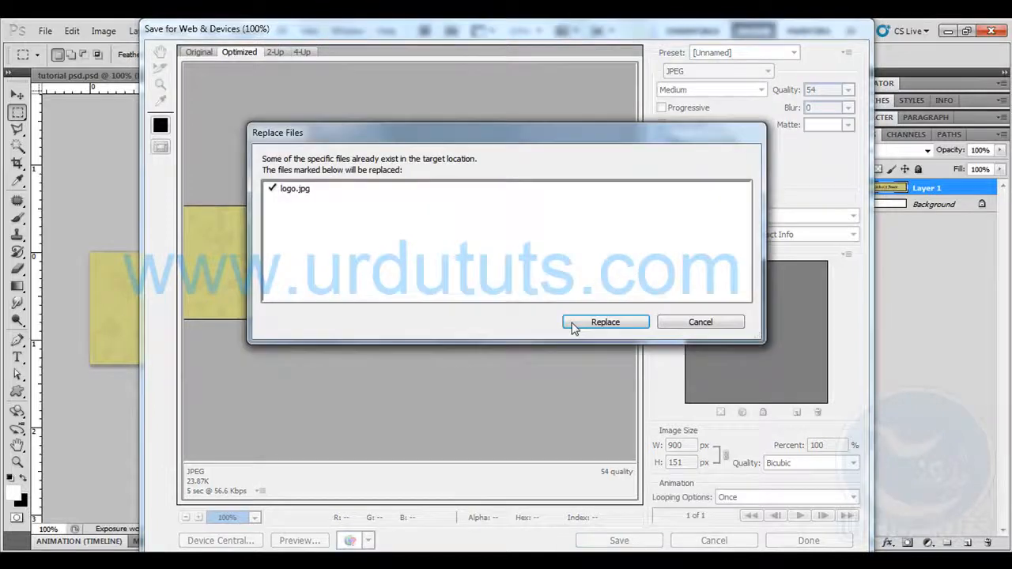
{"action": "left_click", "coordinate": [575, 327]}
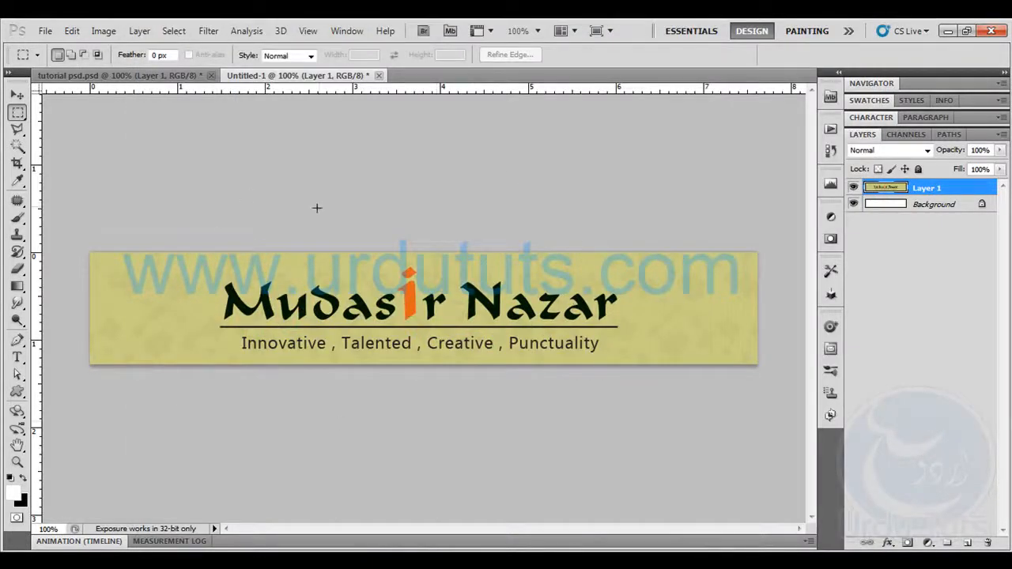
{"action": "key", "text": "alt+Tab"}
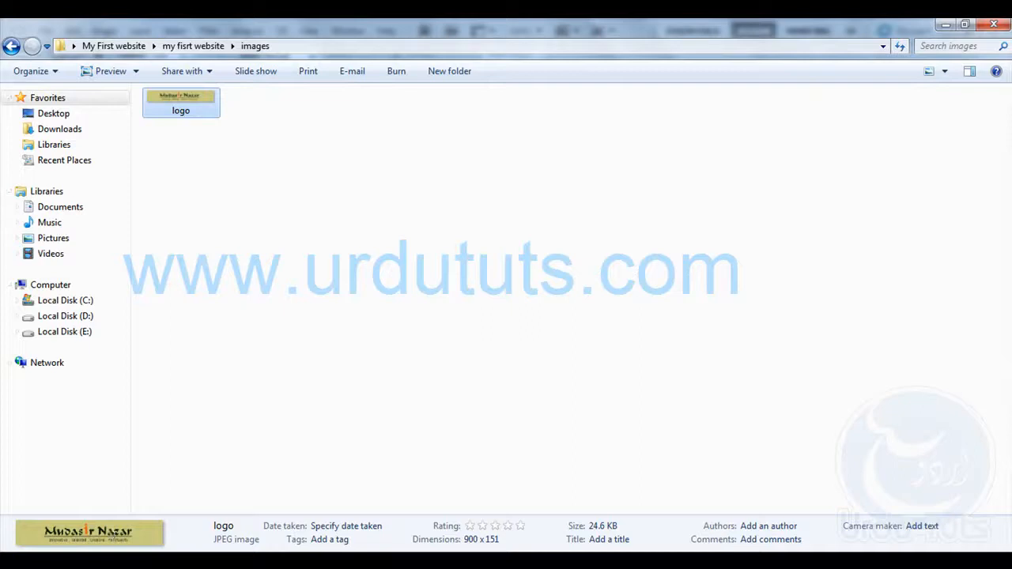
Switch to Dreamweaver, create a new blank HTML document and look over its head section
{"action": "key", "text": "alt+Tab"}
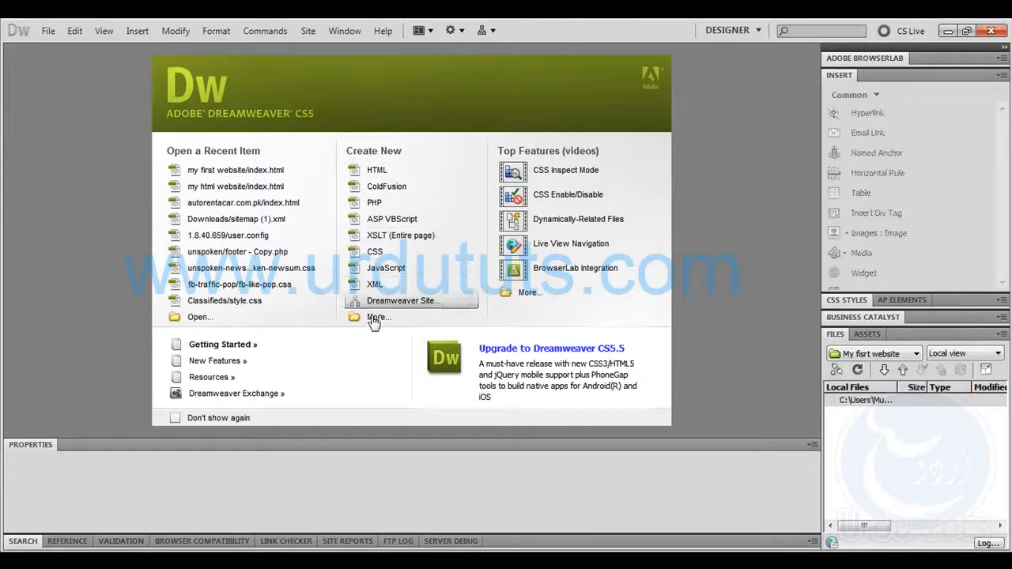
{"action": "left_click", "coordinate": [415, 172]}
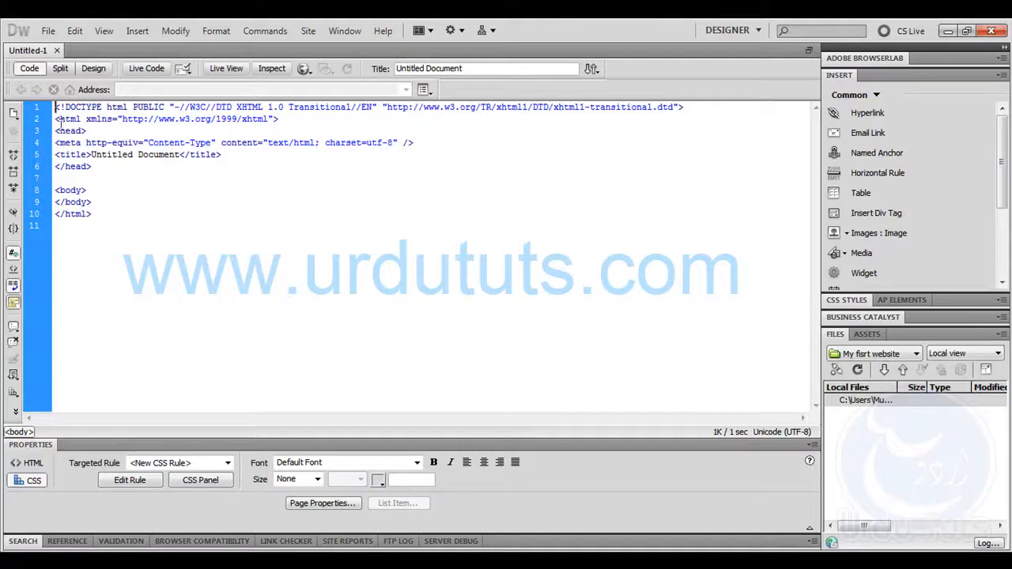
{"action": "left_click_drag", "start_coordinate": [56, 129], "coordinate": [136, 166]}
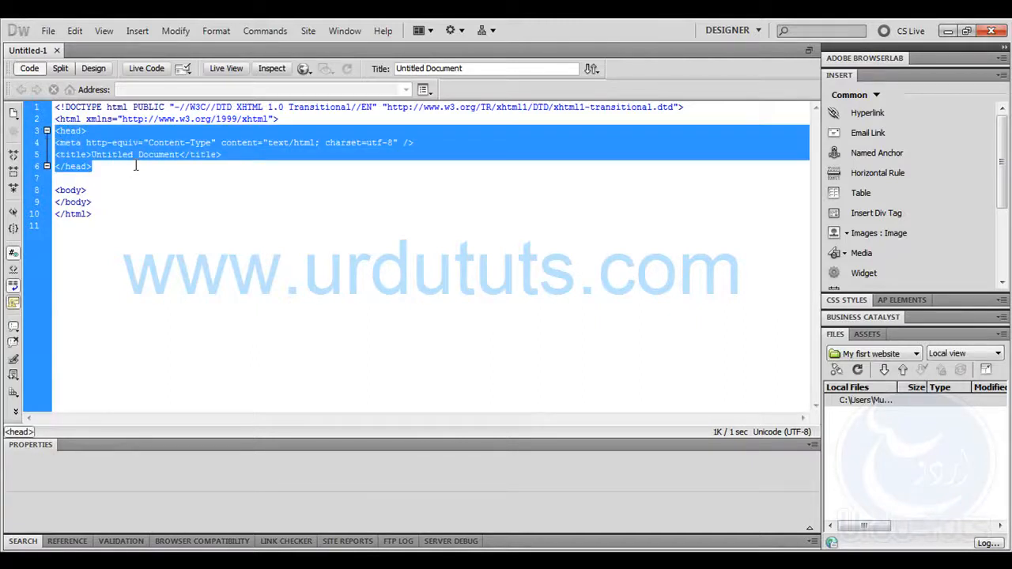
{"action": "left_click", "coordinate": [204, 266]}
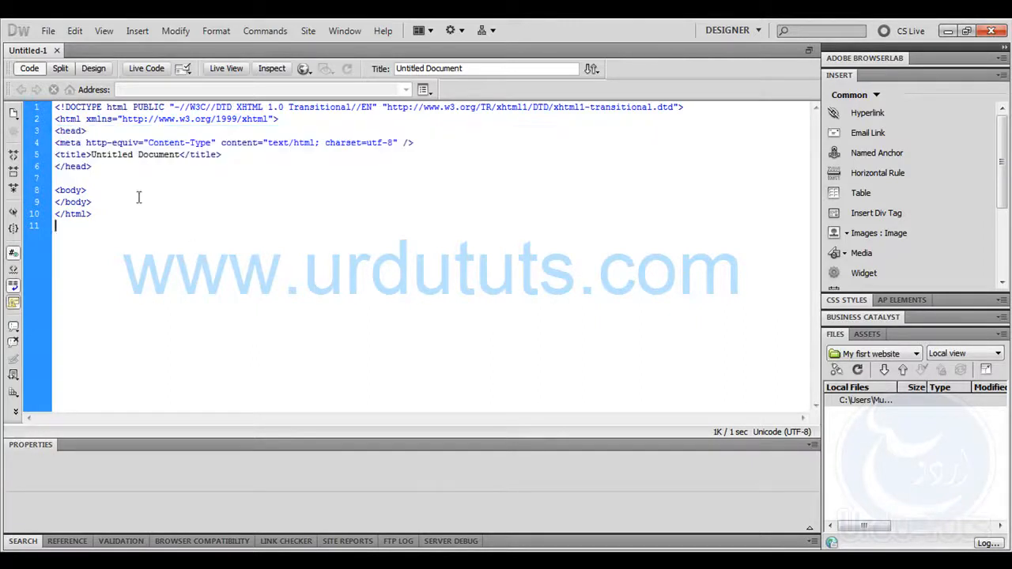
Compare the code's title text with a browser tab title by opening dodear.com in a new Chrome tab, and return to Dreamweaver
{"action": "left_click_drag", "start_coordinate": [93, 156], "coordinate": [189, 150]}
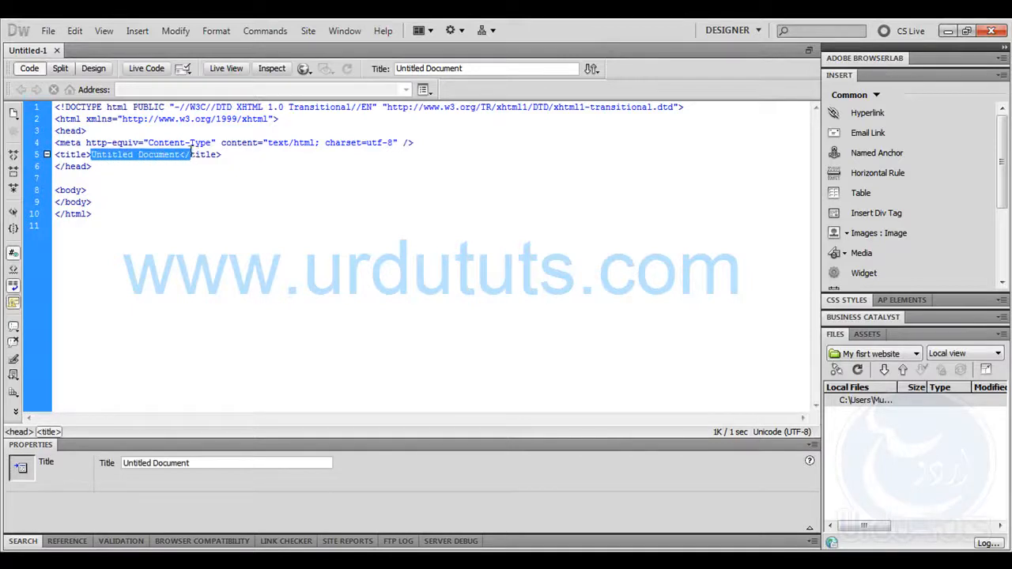
{"action": "left_click", "coordinate": [341, 560]}
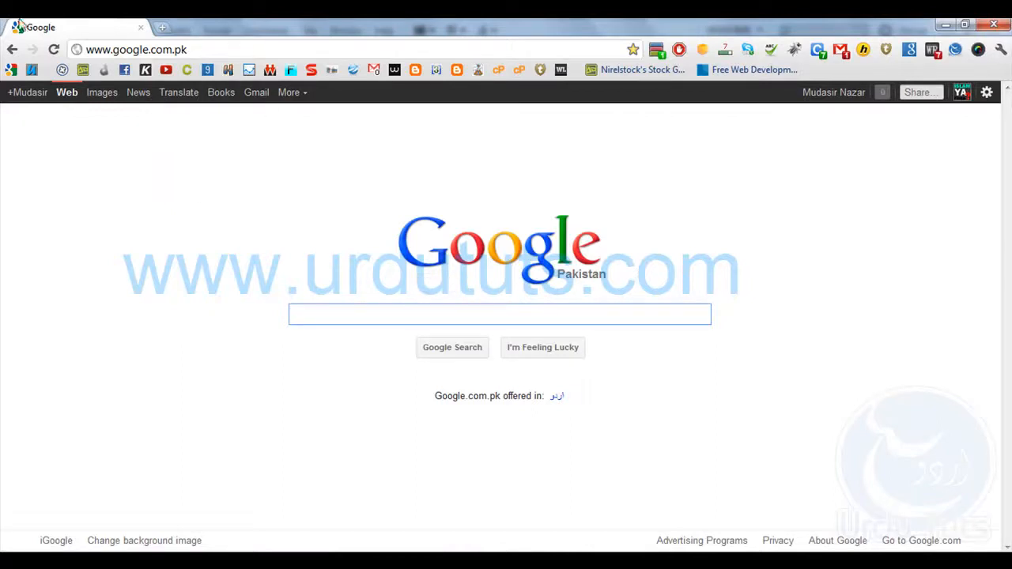
{"action": "left_click", "coordinate": [161, 29]}
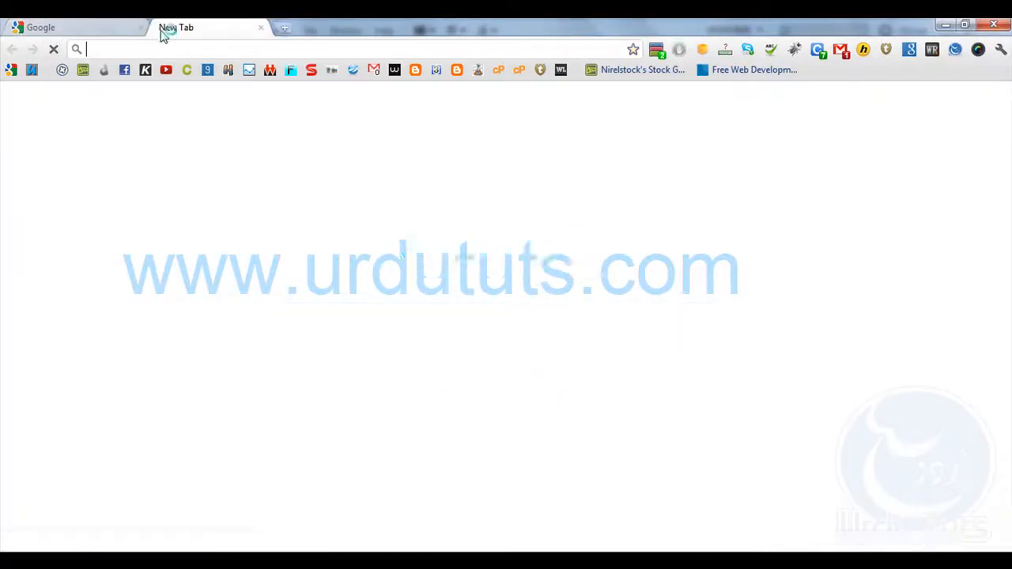
{"action": "left_click", "coordinate": [103, 70]}
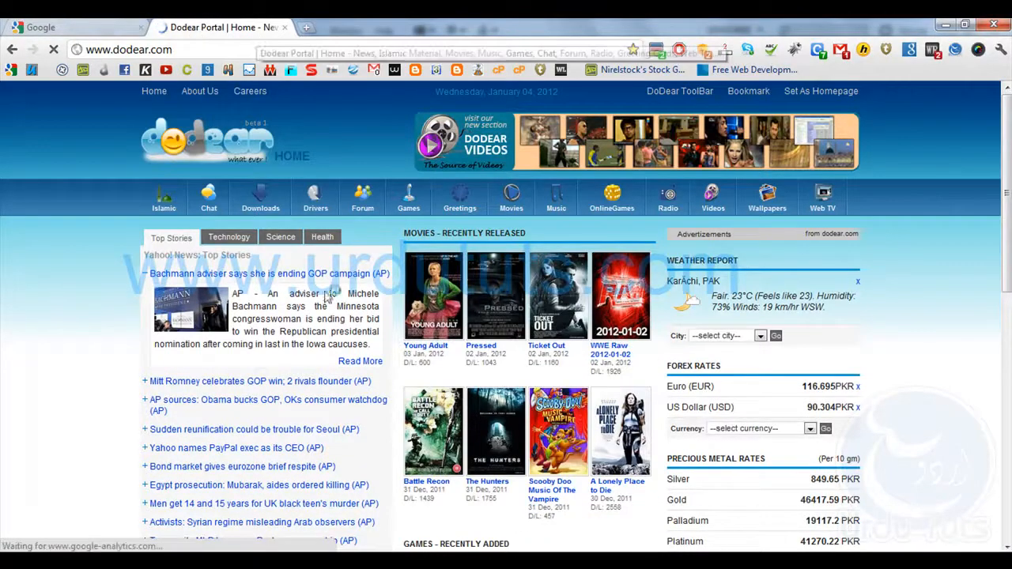
{"action": "left_click", "coordinate": [139, 507]}
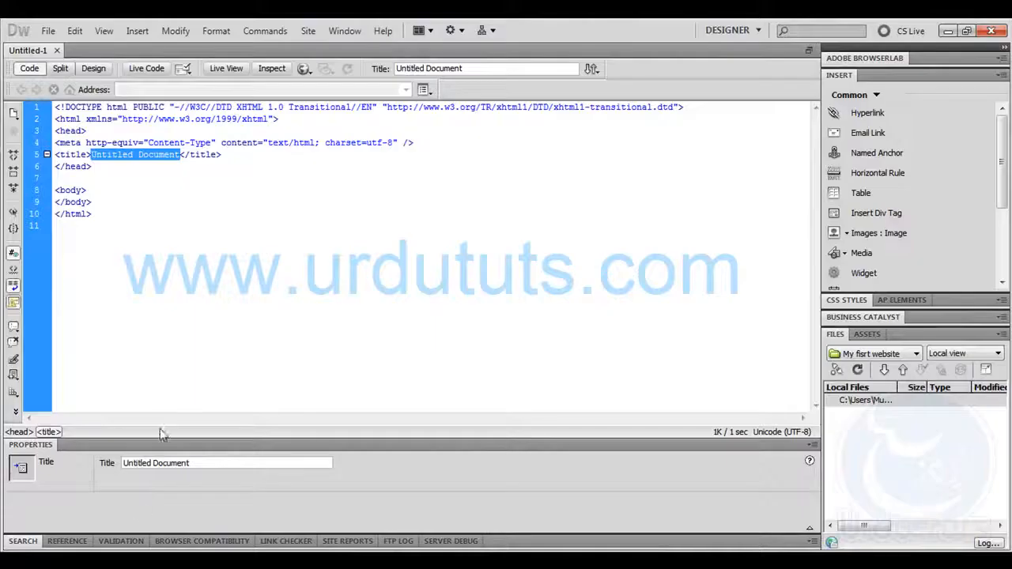
Replace the "Untitled Document" text in the title tag with the site owner's first name followed by "'s Portfolio"
{"action": "left_click_drag", "start_coordinate": [185, 155], "coordinate": [91, 155]}
{"action": "type", "text": "Mudassir"}
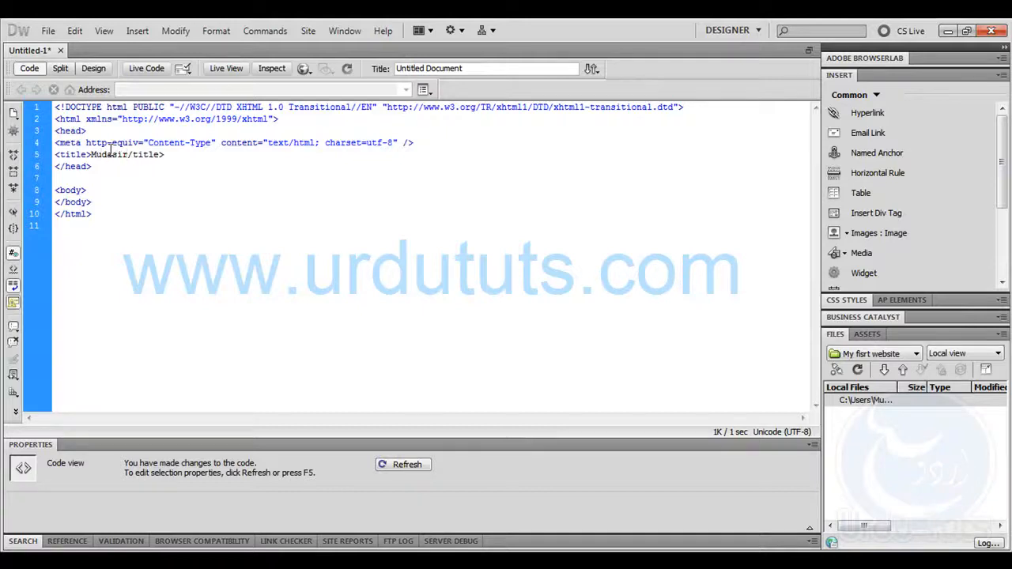
{"action": "type", "text": "'s Portfolio"}
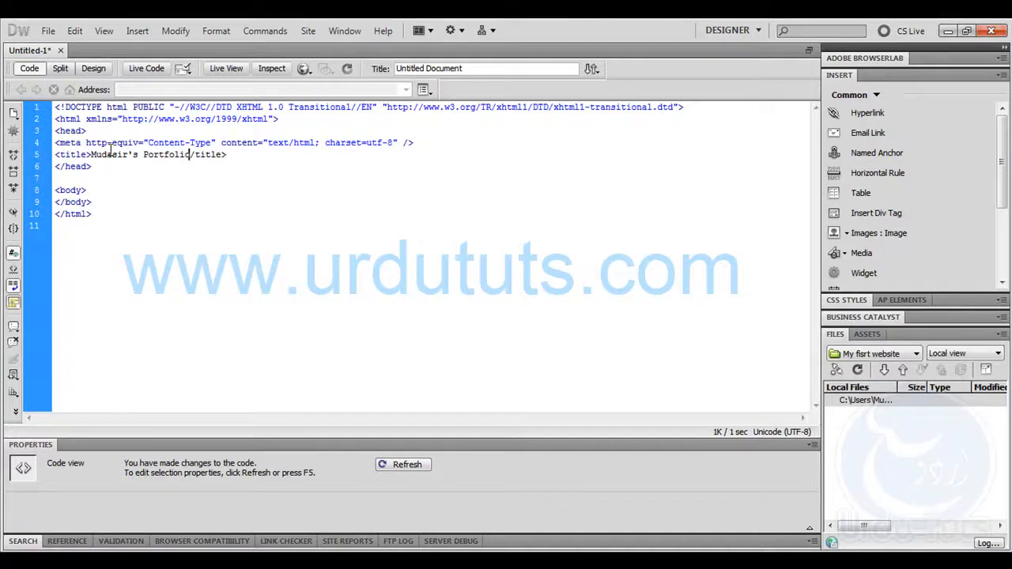
{"action": "left_click", "coordinate": [235, 299]}
Save the HTML document as "index" in the "my fisrt website" folder on the desktop
{"action": "left_click", "coordinate": [48, 30]}
{"action": "left_click", "coordinate": [80, 203]}
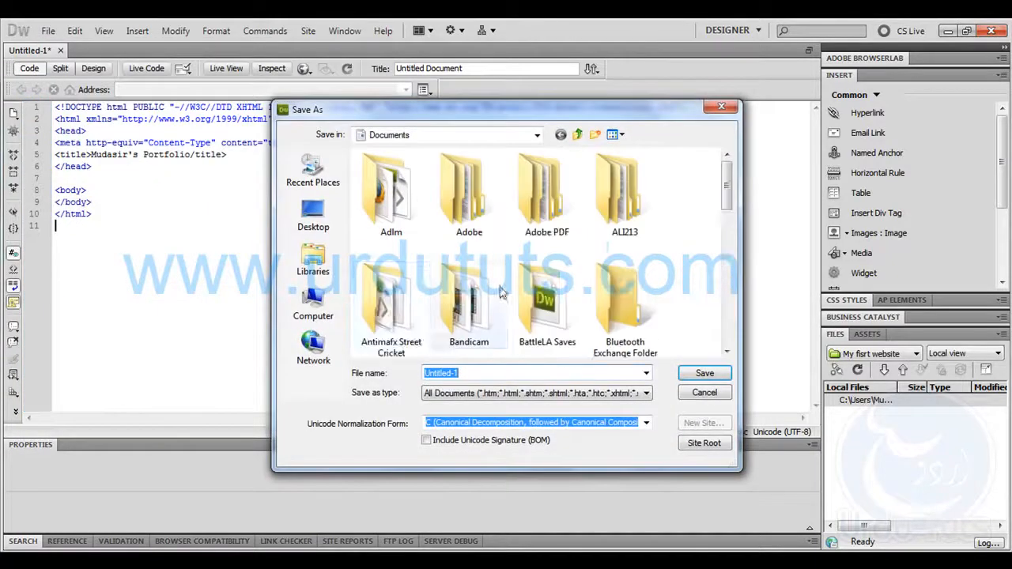
{"action": "left_click", "coordinate": [310, 221]}
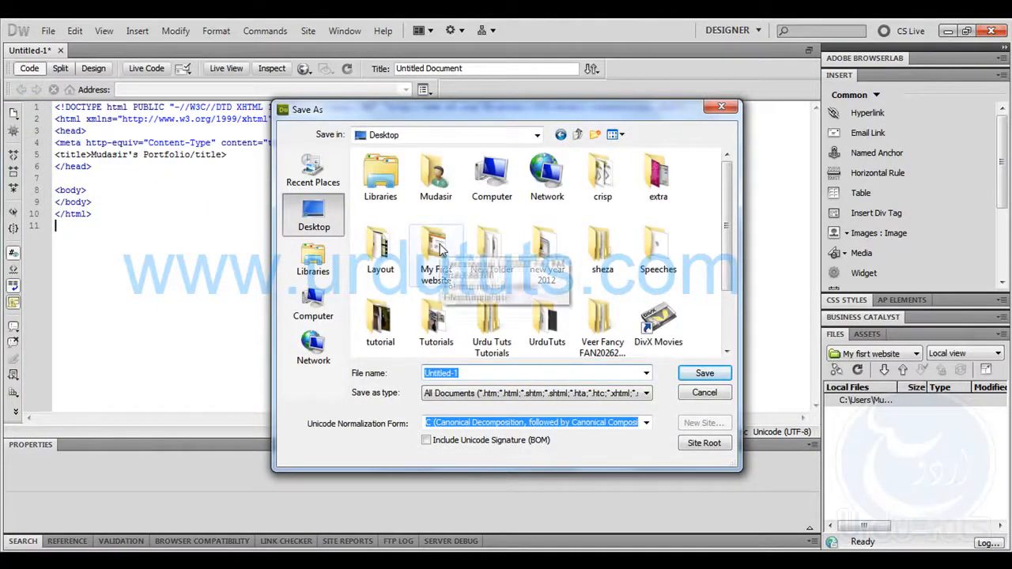
{"action": "double_click", "coordinate": [437, 246]}
{"action": "double_click", "coordinate": [465, 373]}
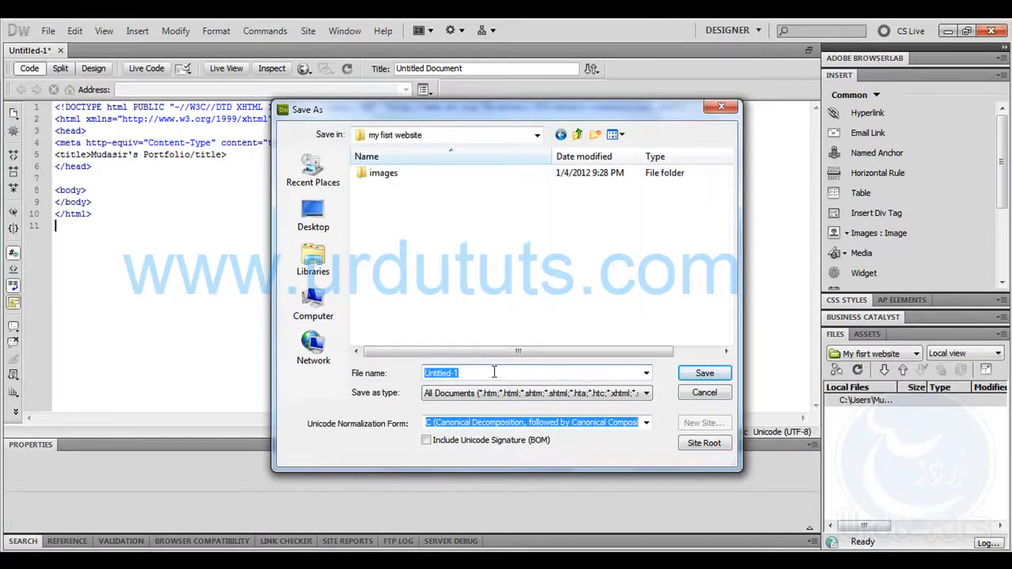
{"action": "type", "text": "inde"}
{"action": "key", "text": "BackSpace"}
{"action": "key", "text": "BackSpace"}
{"action": "key", "text": "BackSpace"}
{"action": "key", "text": "BackSpace"}
{"action": "key", "text": "BackSpace"}
{"action": "type", "text": "homepage"}
{"action": "key", "text": "BackSpace"}
{"action": "key", "text": "BackSpace"}
{"action": "key", "text": "BackSpace"}
{"action": "key", "text": "BackSpace"}
{"action": "key", "text": "BackSpace"}
{"action": "key", "text": "BackSpace"}
{"action": "key", "text": "BackSpace"}
{"action": "key", "text": "BackSpace"}
{"action": "type", "text": "index"}
{"action": "left_click", "coordinate": [701, 377]}
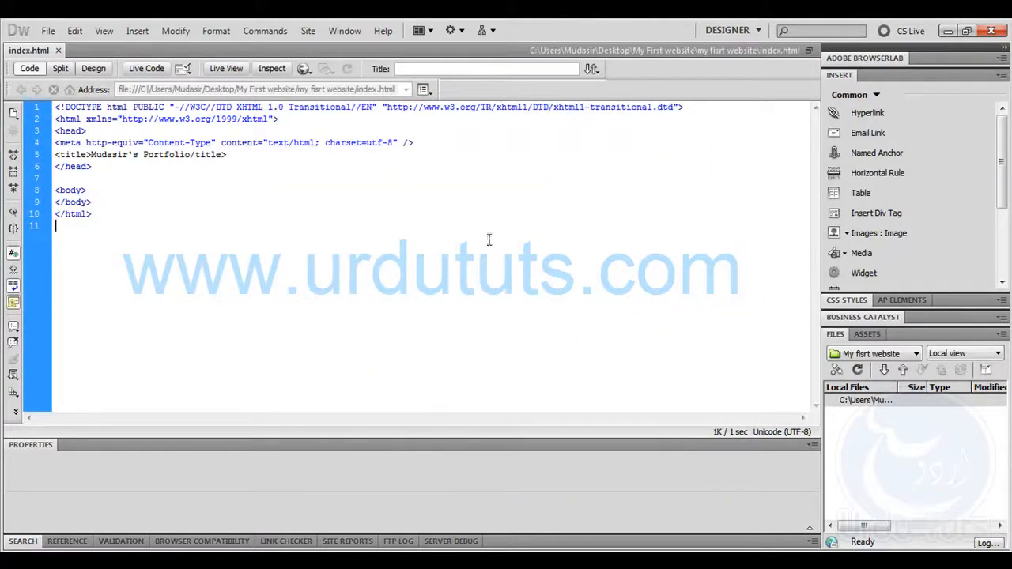
Check the saved index file in the "my fisrt website" folder in the file explorer and return to Dreamweaver
{"action": "left_click", "coordinate": [95, 561]}
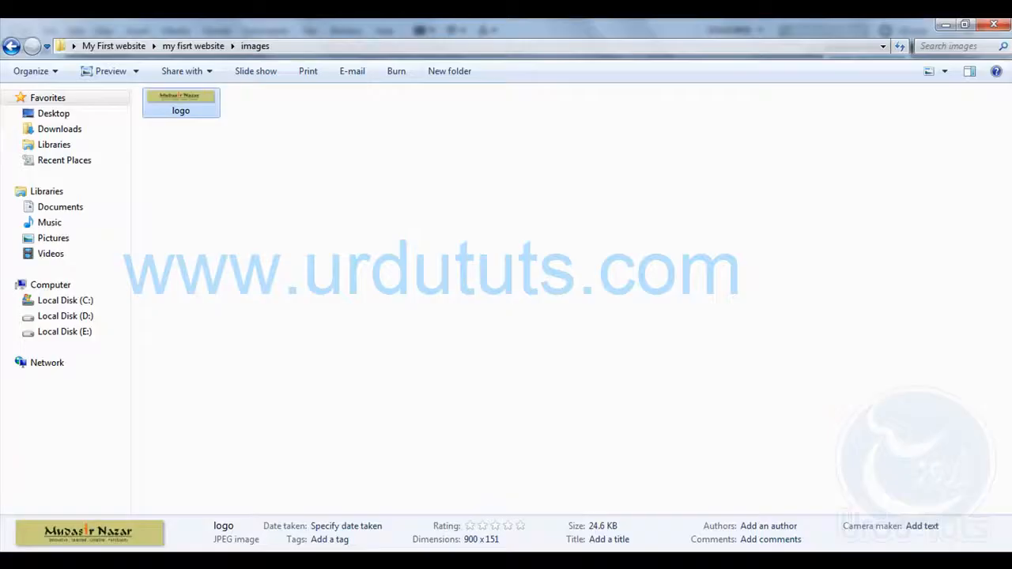
{"action": "left_click", "coordinate": [182, 47]}
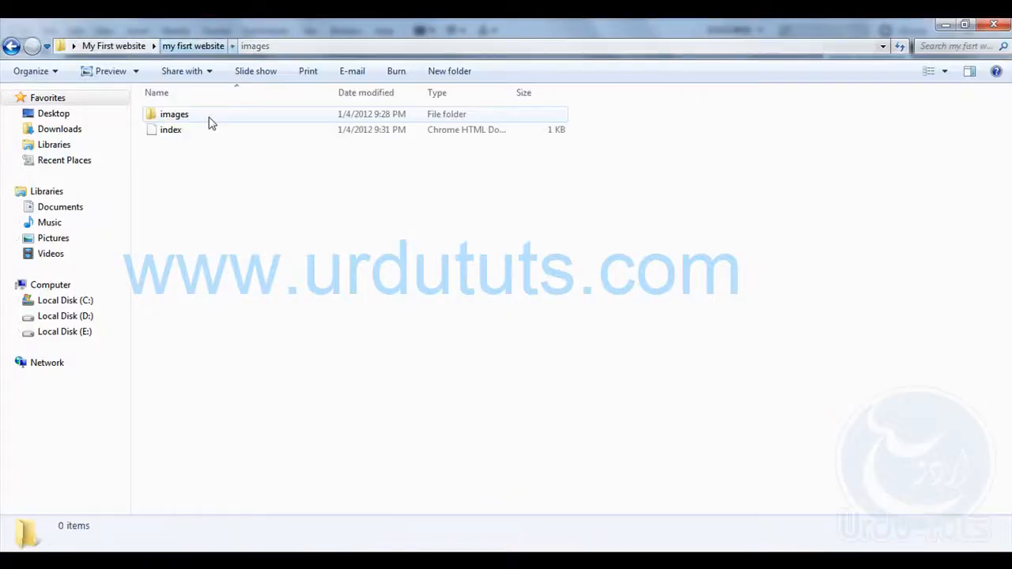
{"action": "left_click", "coordinate": [178, 133]}
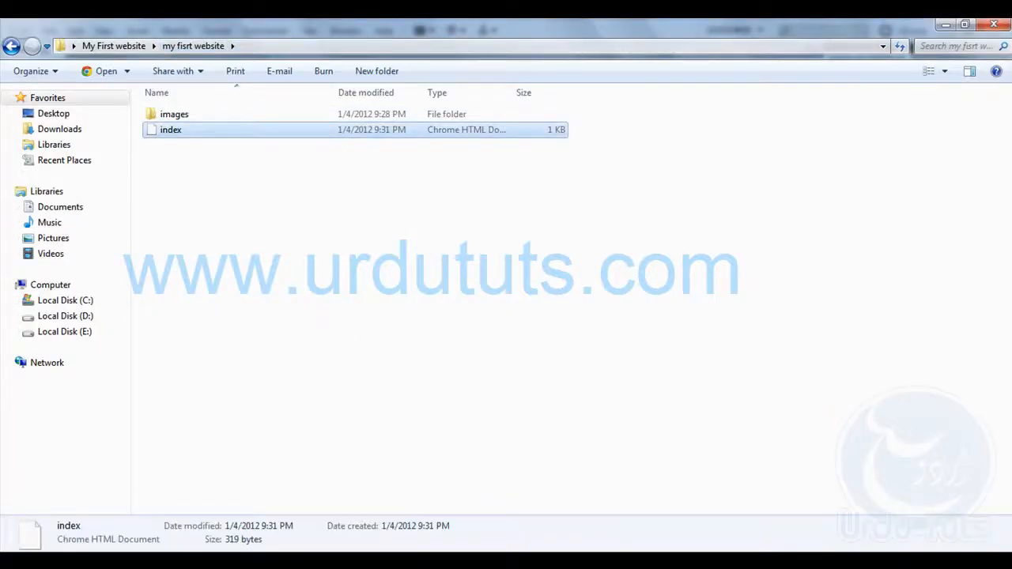
{"action": "left_click", "coordinate": [113, 561]}
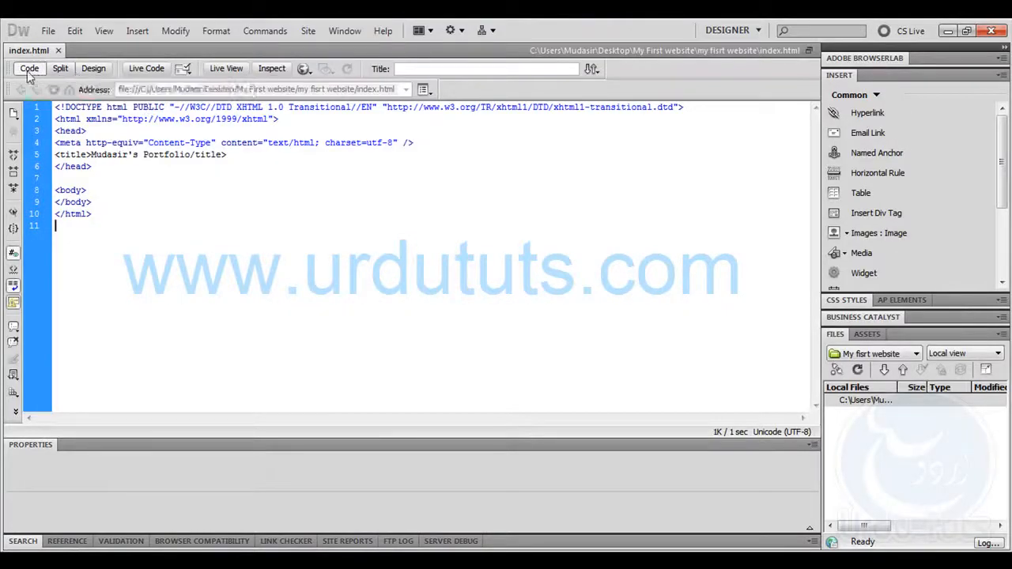
Switch index.html to Design view and close the document
{"action": "left_click", "coordinate": [94, 70]}
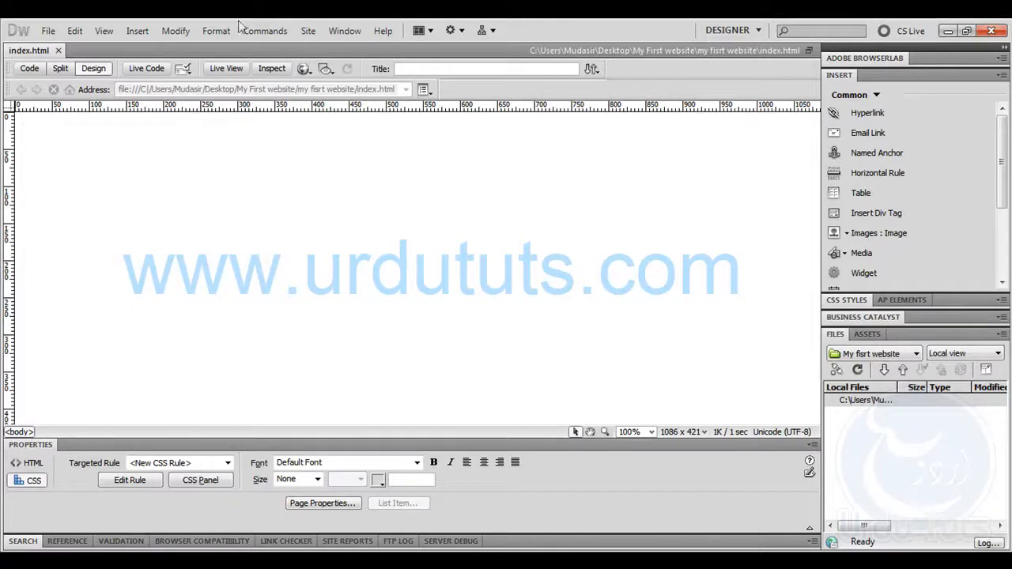
{"action": "left_click", "coordinate": [58, 50]}
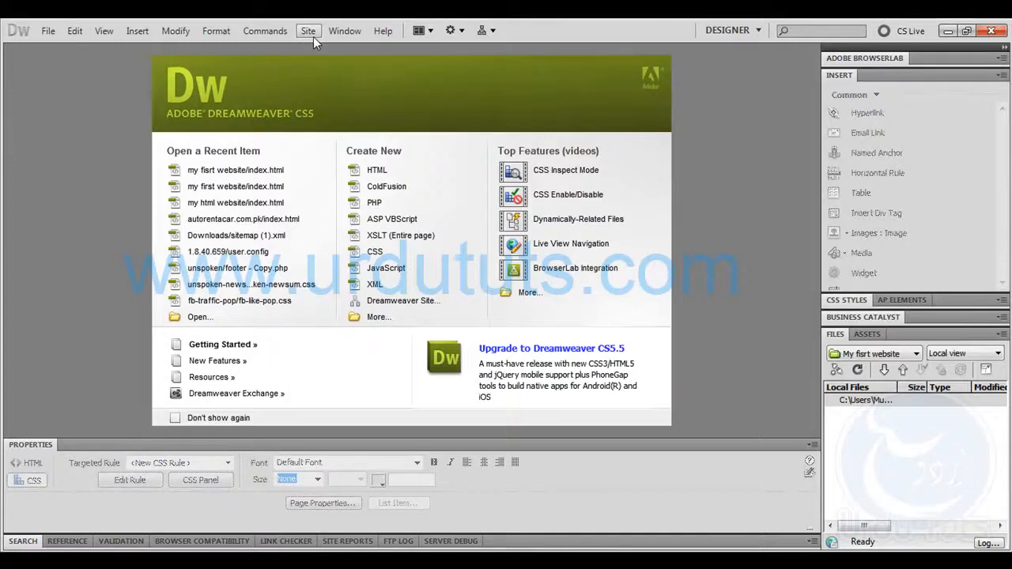
Define a new site named "My first website" with the "my fisrt website" folder as its local site folder
{"action": "left_click", "coordinate": [313, 36]}
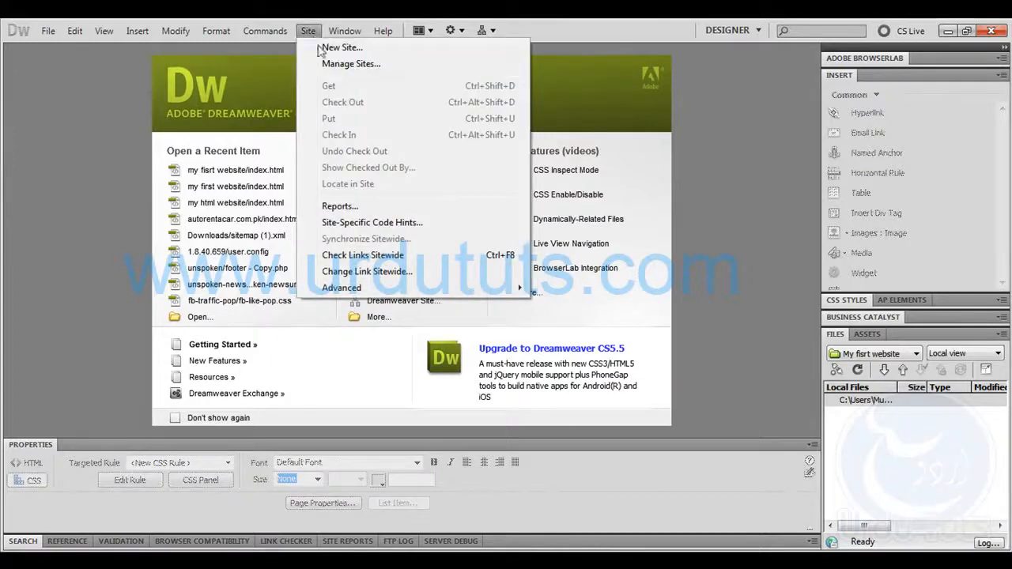
{"action": "left_click", "coordinate": [372, 49]}
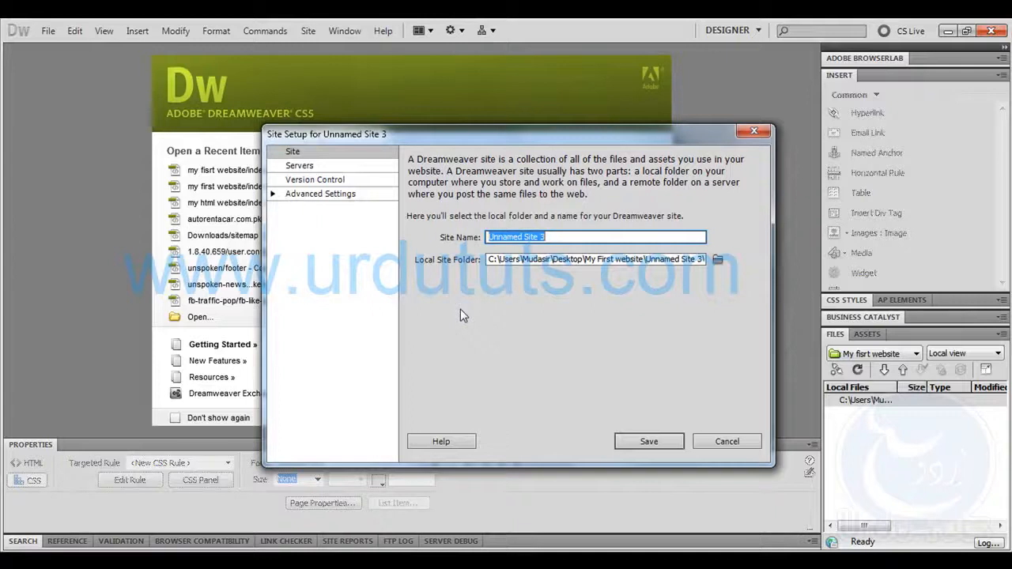
{"action": "type", "text": "M"}
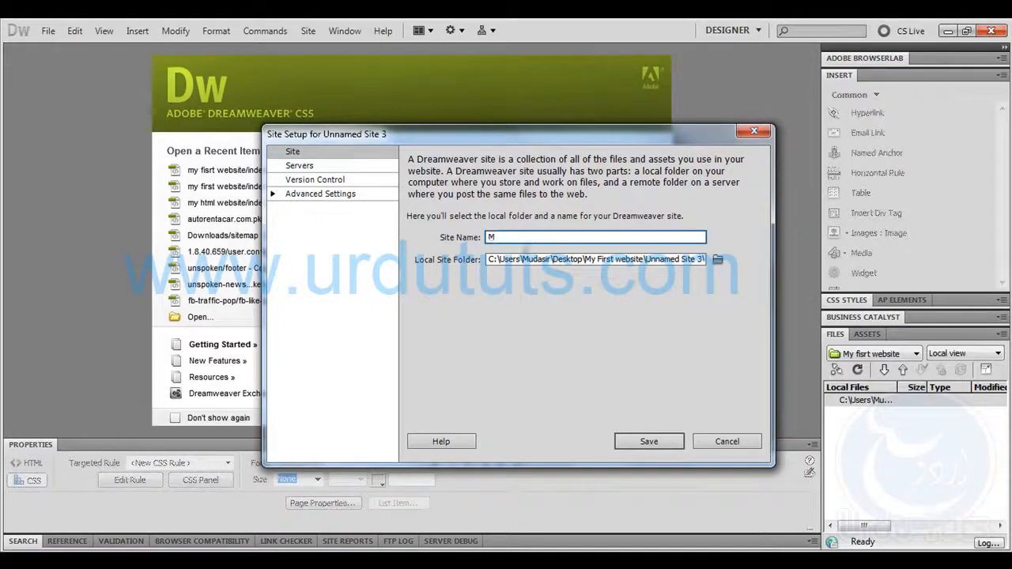
{"action": "type", "text": "y first website"}
{"action": "left_click", "coordinate": [717, 259]}
{"action": "double_click", "coordinate": [424, 249]}
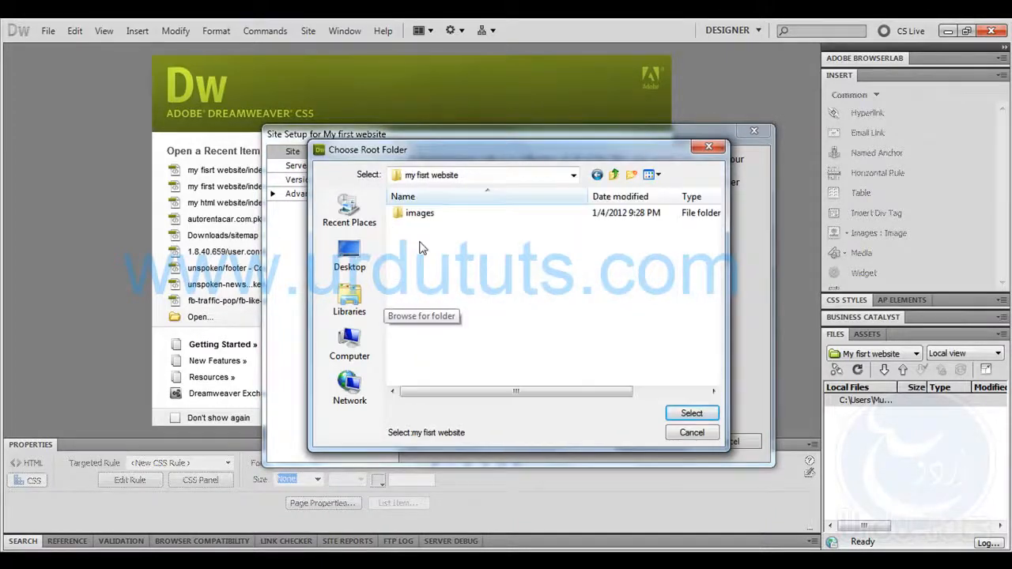
{"action": "left_click", "coordinate": [687, 413]}
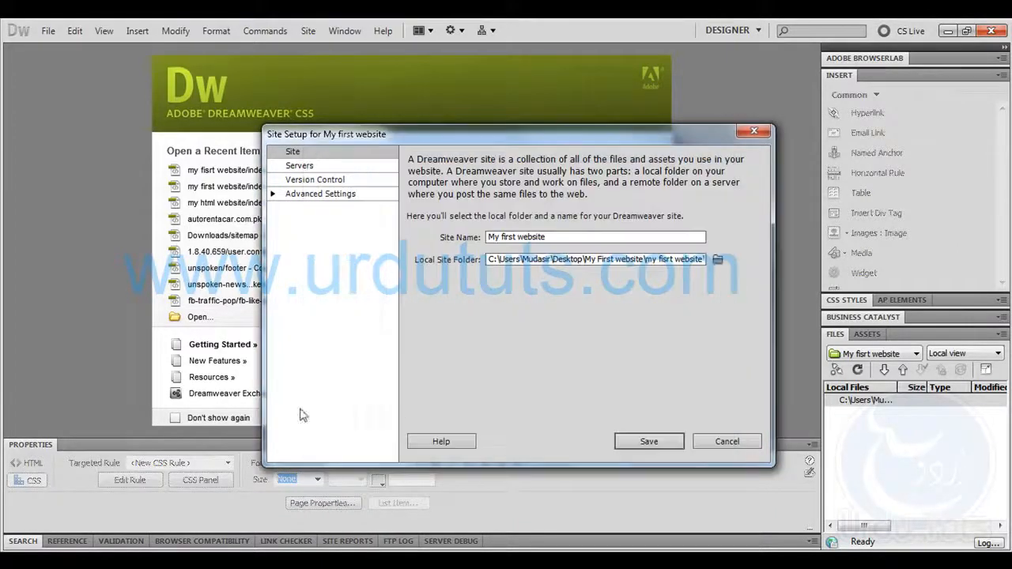
{"action": "left_click", "coordinate": [630, 443]}
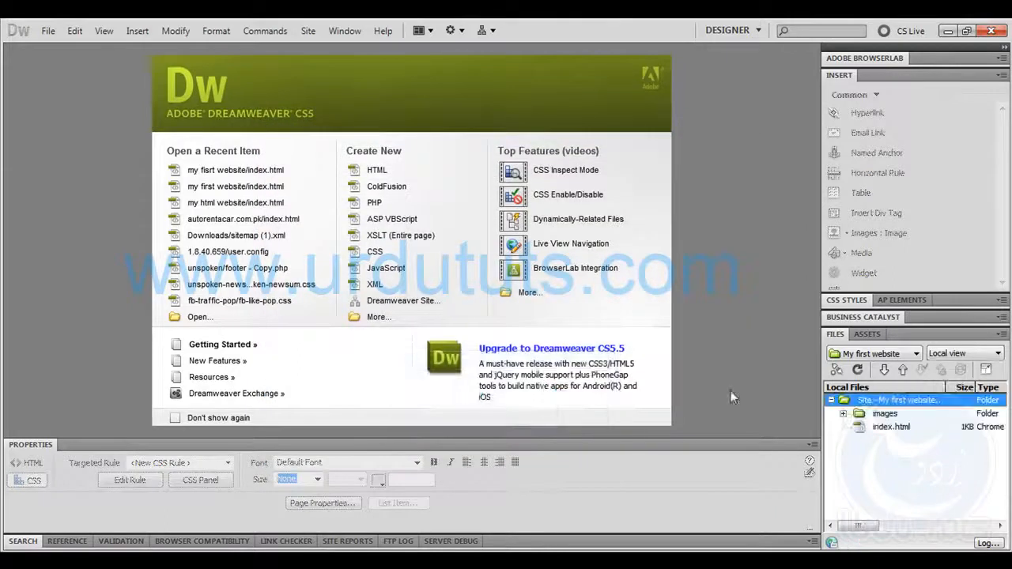
Expand the site's images folder to look at logo.jpg, and open index.html from the site's files
{"action": "left_click", "coordinate": [862, 413]}
{"action": "left_click", "coordinate": [889, 428]}
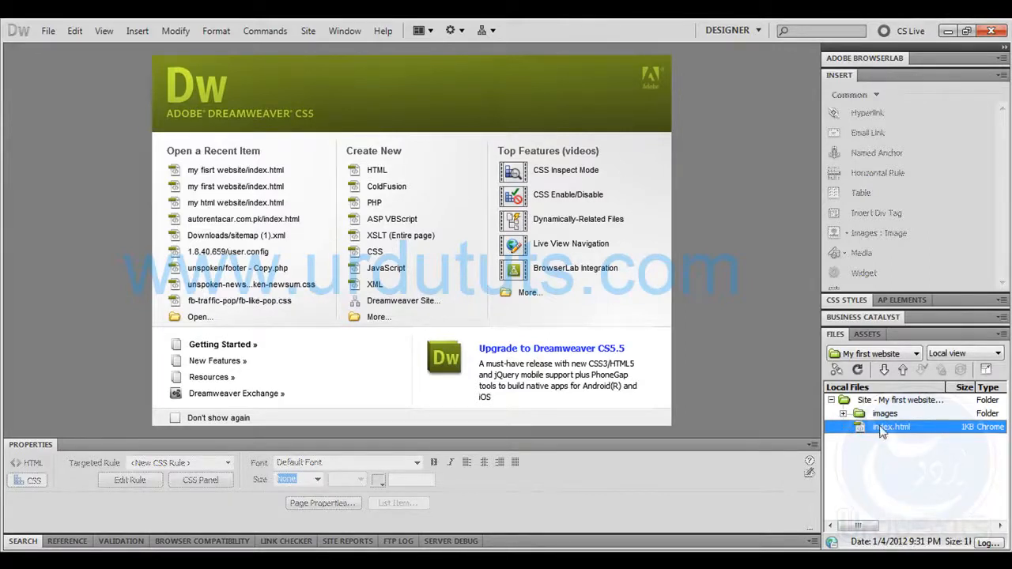
{"action": "left_click", "coordinate": [843, 414]}
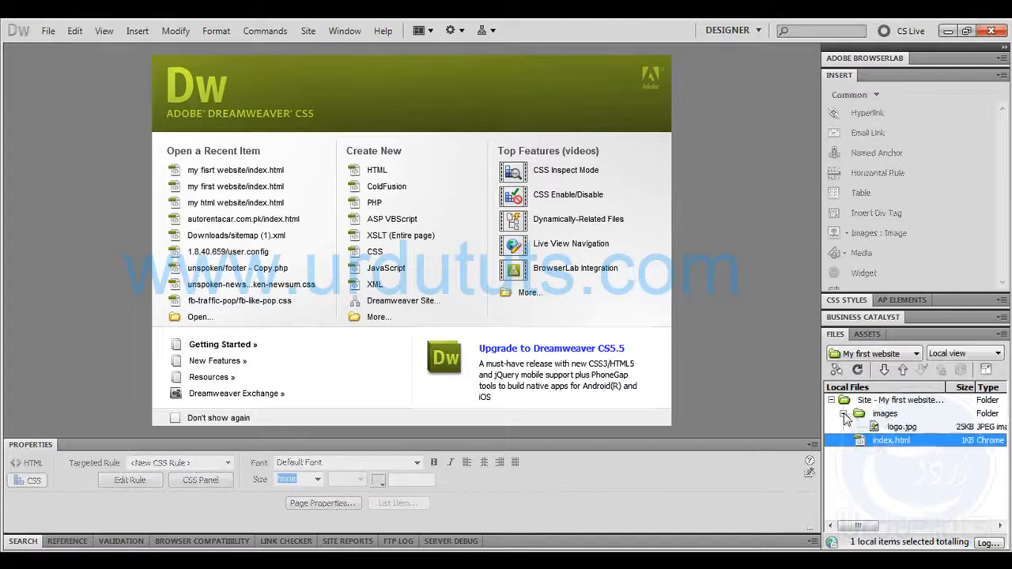
{"action": "left_click", "coordinate": [896, 429]}
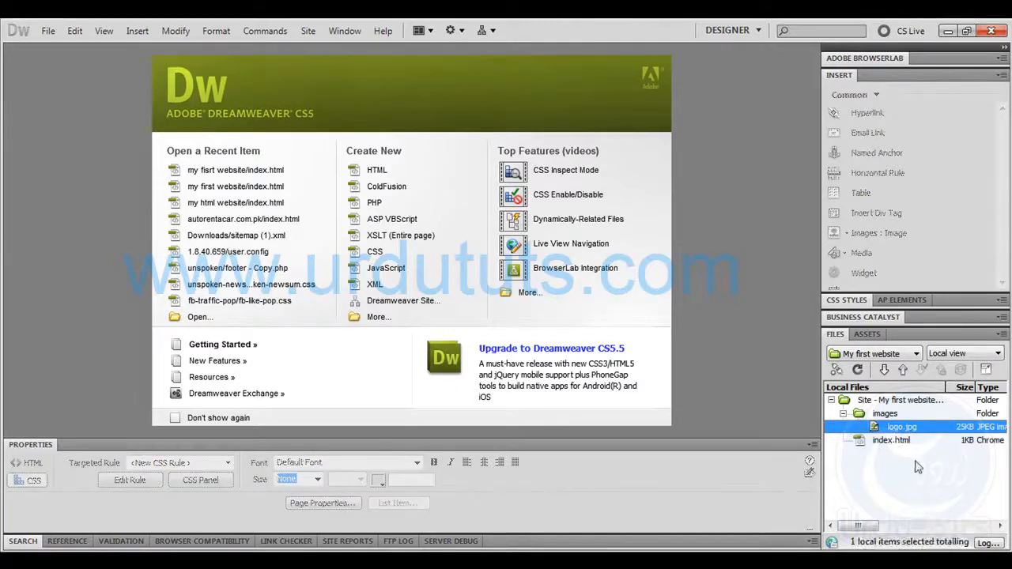
{"action": "double_click", "coordinate": [885, 441]}
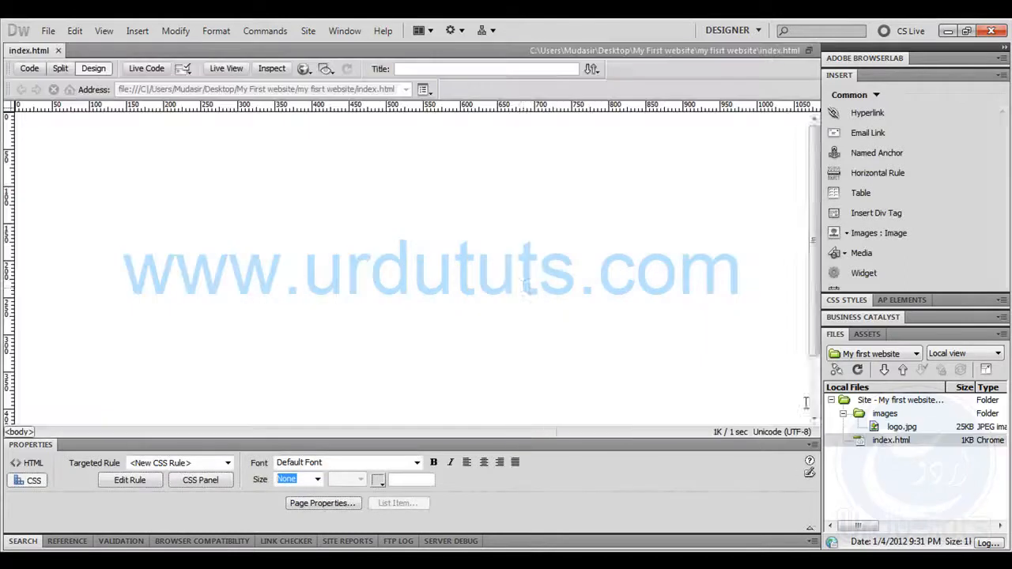
{"action": "left_click", "coordinate": [390, 268]}
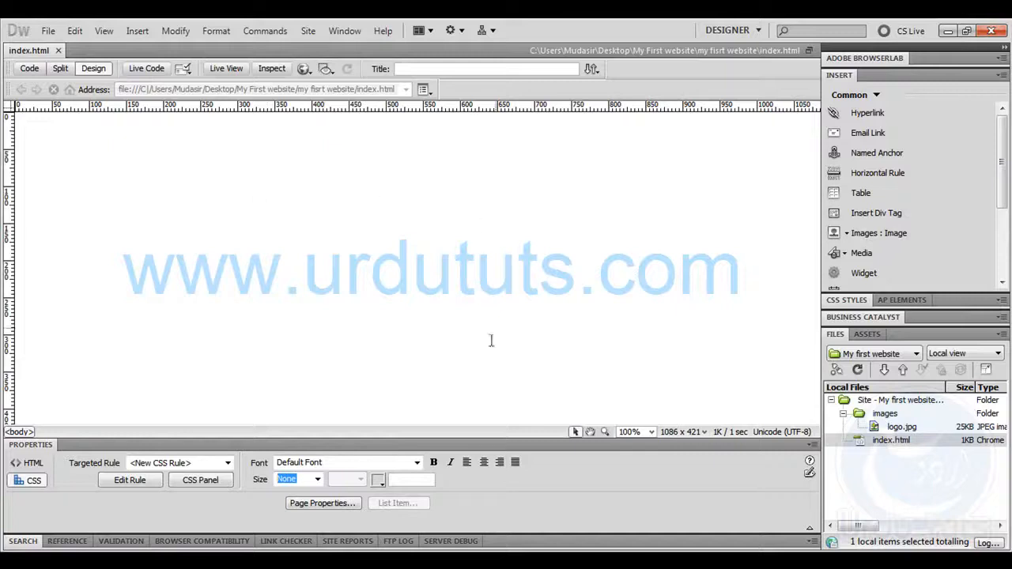
Open the page properties for the background color, and copy the hex code 001900 of the banner's dark lettering from Photoshop's color picker
{"action": "left_click", "coordinate": [335, 503]}
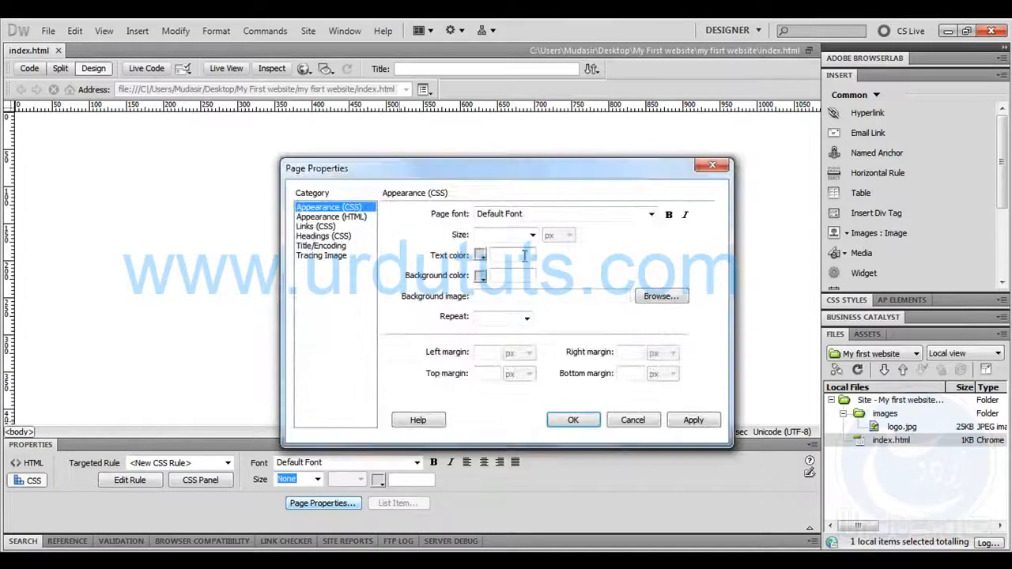
{"action": "left_click", "coordinate": [480, 276]}
{"action": "left_click", "coordinate": [625, 386]}
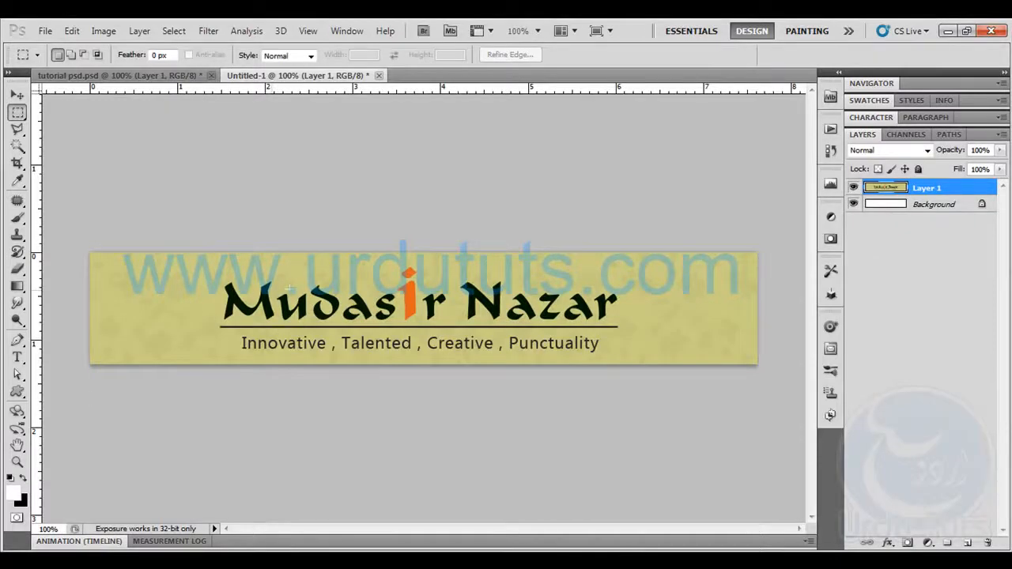
{"action": "left_click", "coordinate": [12, 492]}
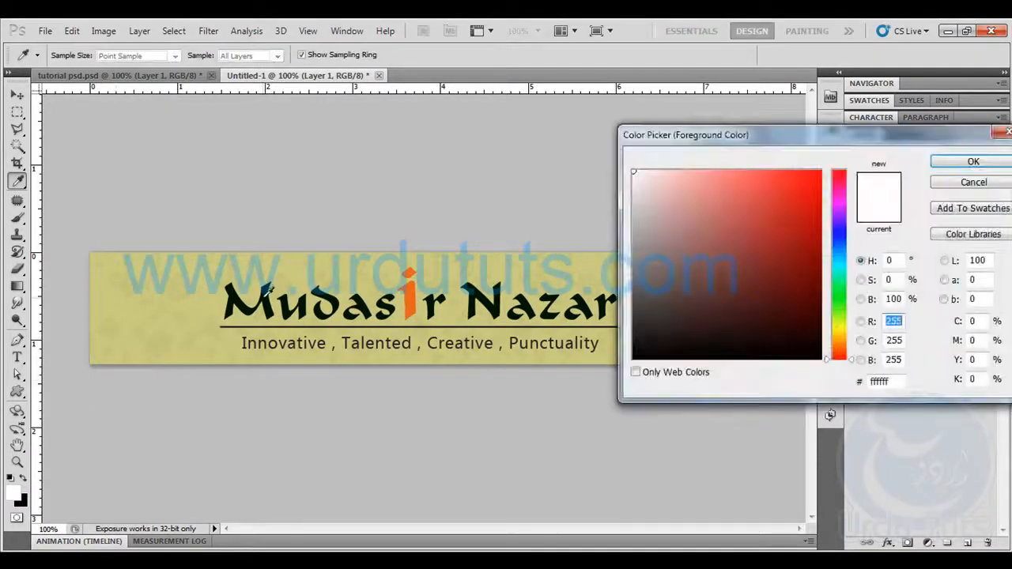
{"action": "left_click", "coordinate": [369, 309]}
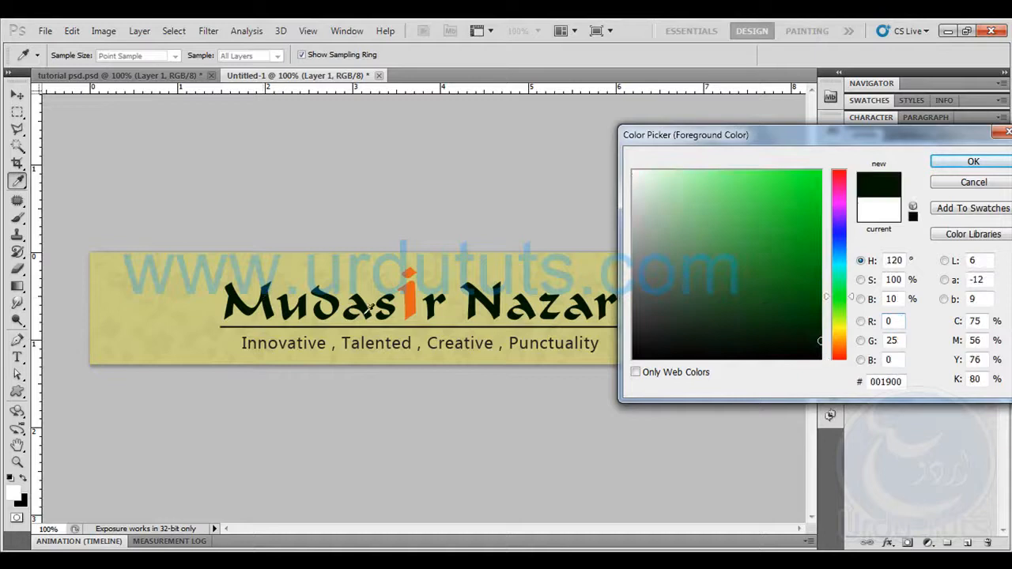
{"action": "left_click", "coordinate": [906, 380]}
{"action": "key", "text": "ctrl+c"}
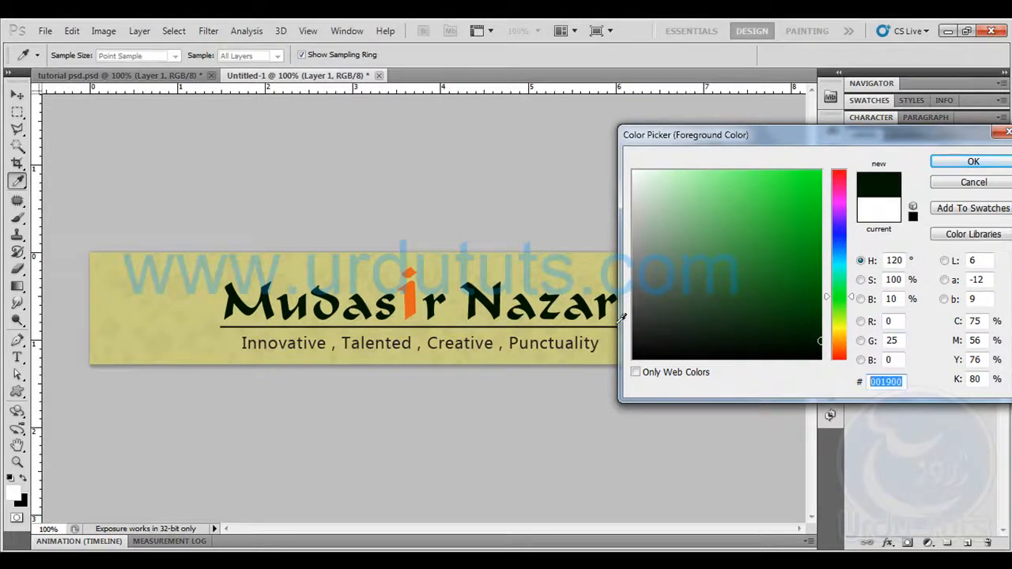
{"action": "left_click", "coordinate": [960, 184]}
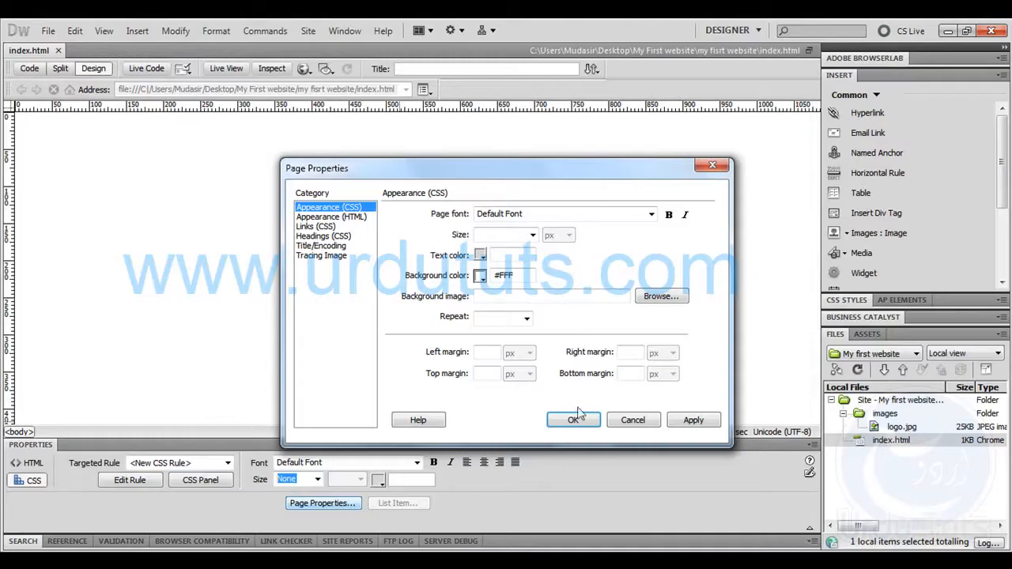
Set the page's background color to #001900 in Dreamweaver and apply the page properties
{"action": "key", "text": "ctrl+v"}
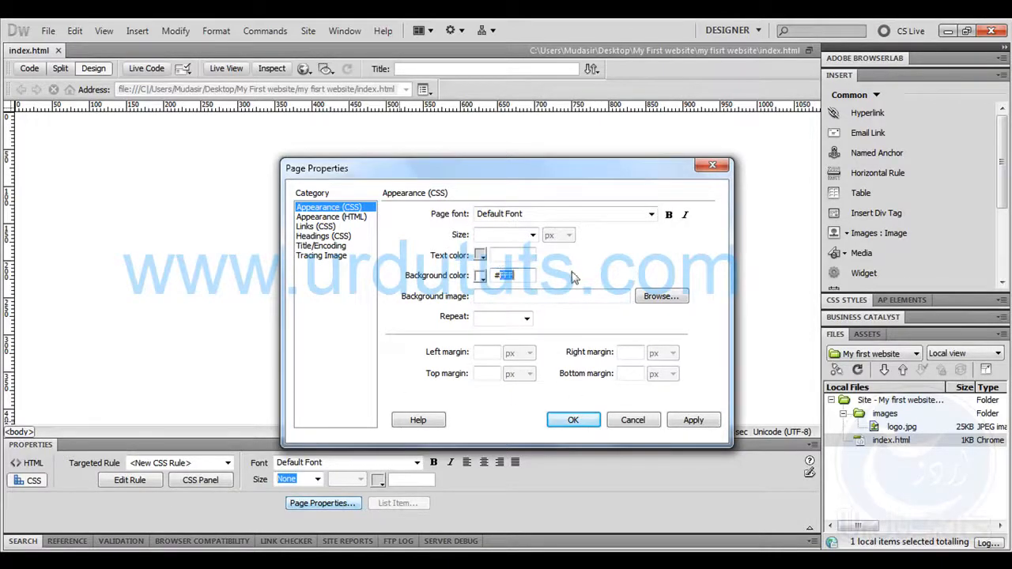
{"action": "left_click", "coordinate": [693, 420]}
{"action": "left_click", "coordinate": [693, 420]}
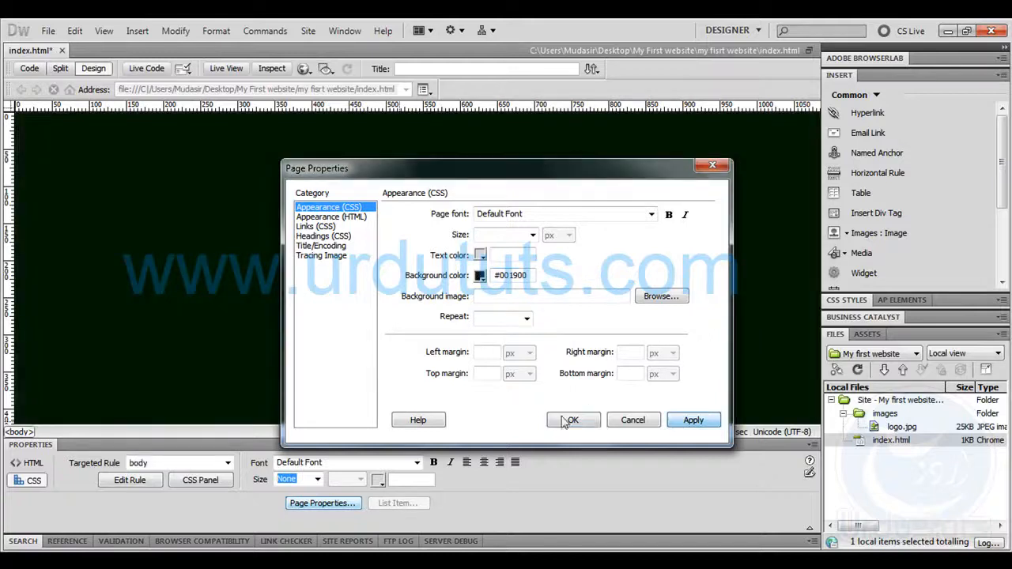
{"action": "left_click", "coordinate": [573, 420]}
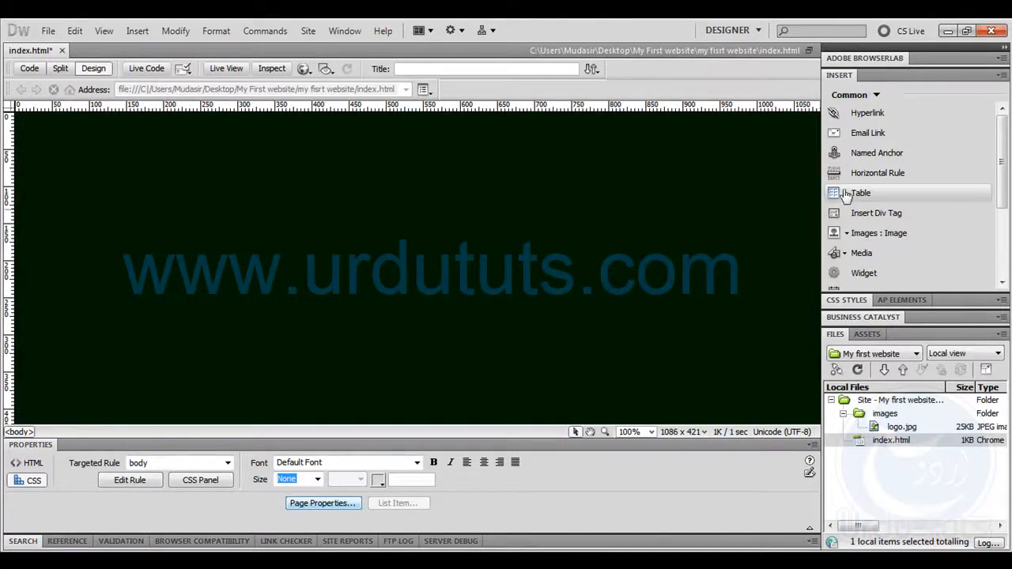
Open the table insertion settings, and review the Photoshop design's sections from the banner down to the search box and footer
{"action": "left_click", "coordinate": [138, 31]}
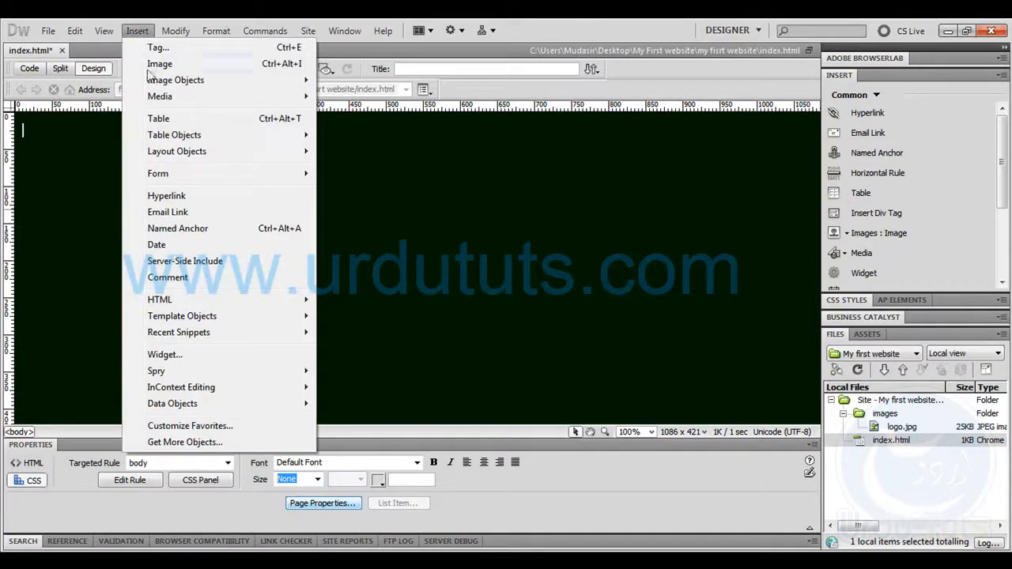
{"action": "left_click", "coordinate": [232, 129]}
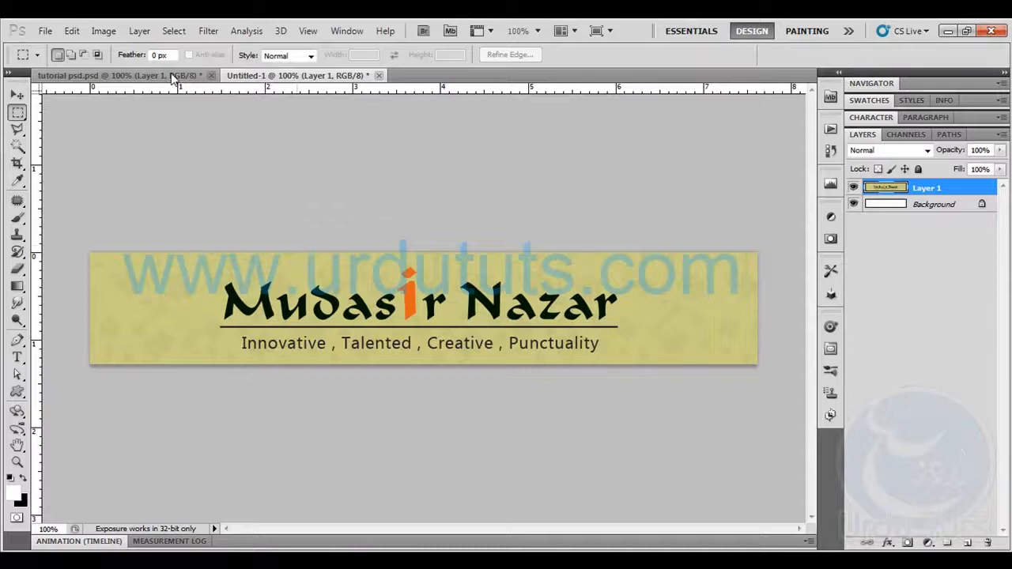
{"action": "left_click", "coordinate": [175, 75]}
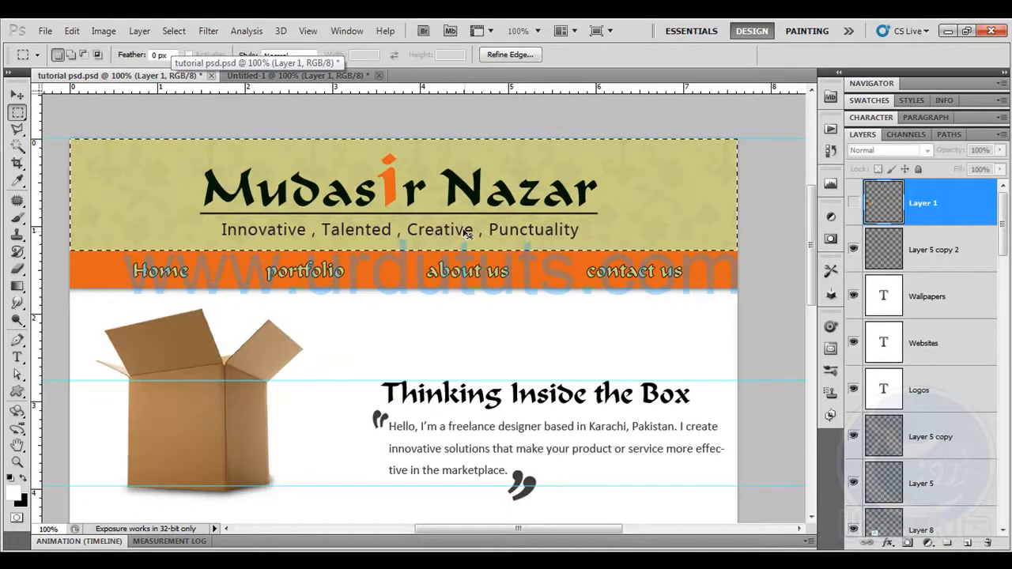
{"action": "key", "text": "ctrl+d"}
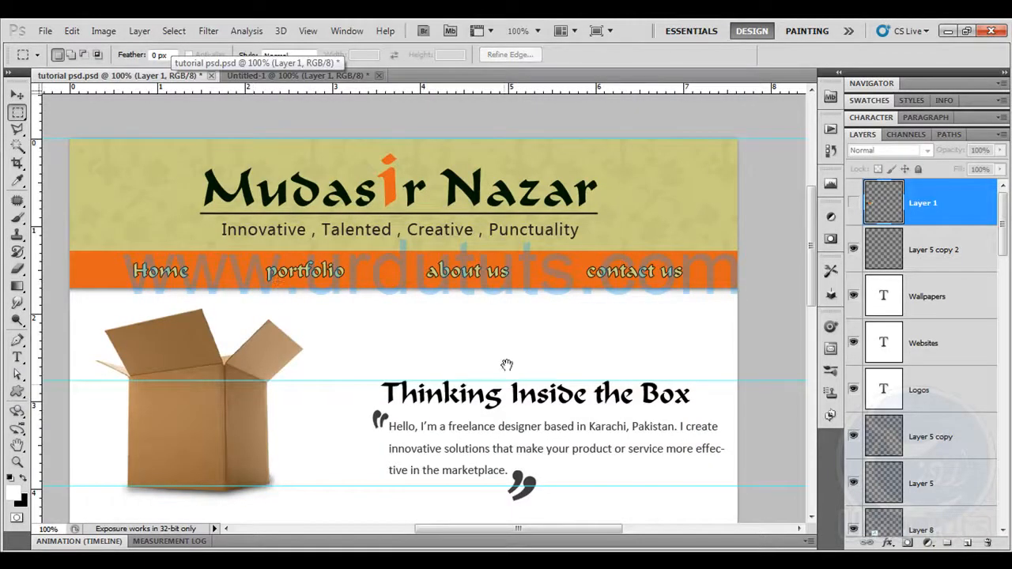
{"action": "scroll", "coordinate": [503, 391], "scroll_direction": "down", "scroll_amount": 5}
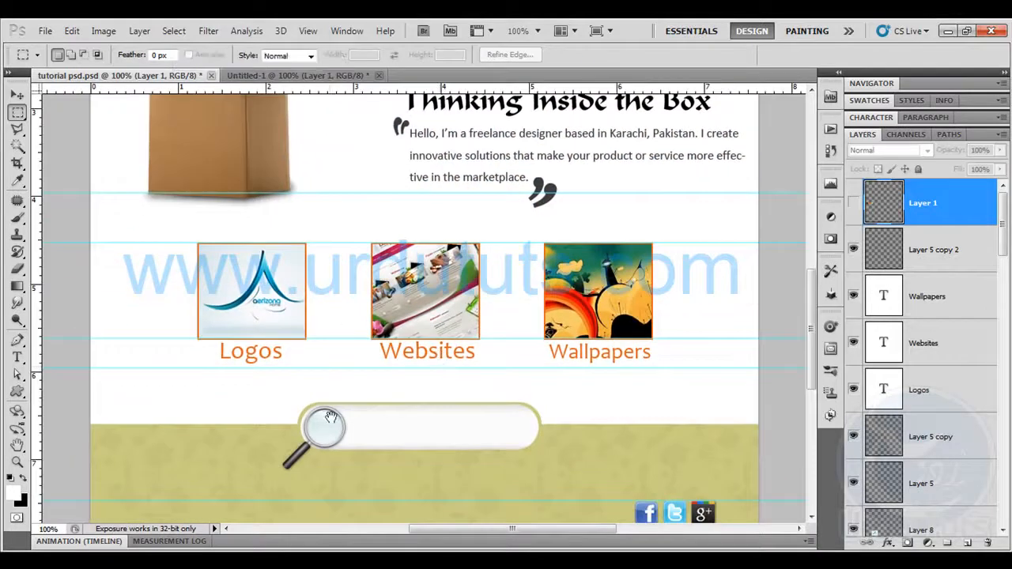
{"action": "scroll", "coordinate": [330, 416], "scroll_direction": "down", "scroll_amount": 5}
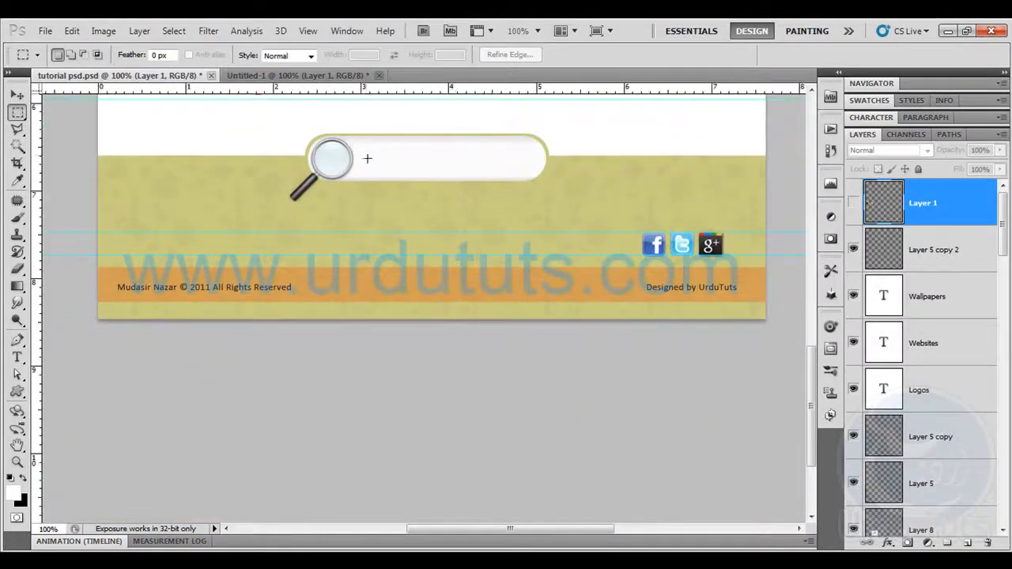
{"action": "left_click_drag", "start_coordinate": [294, 129], "coordinate": [558, 187]}
{"action": "left_click", "coordinate": [554, 202]}
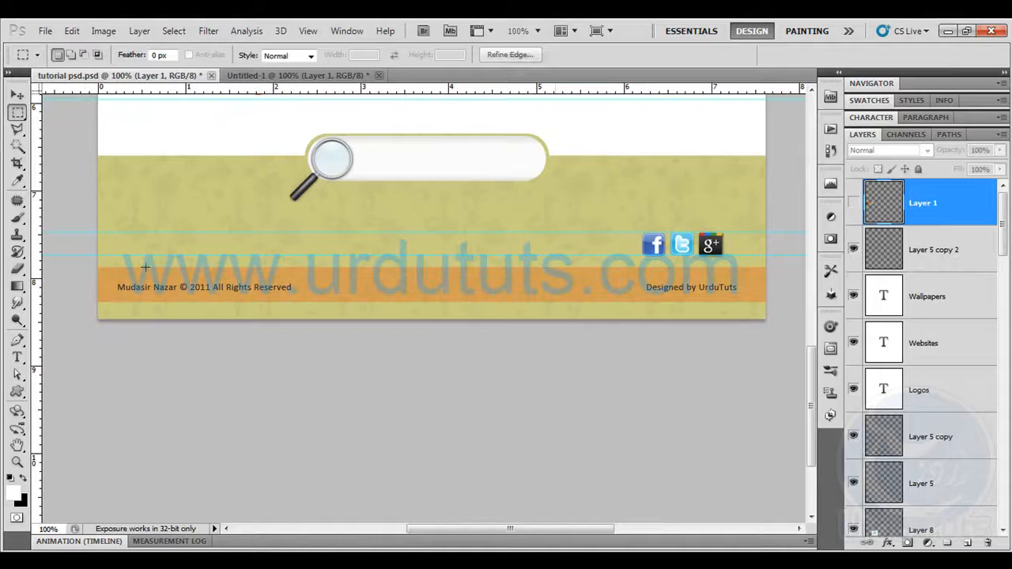
{"action": "left_click_drag", "start_coordinate": [349, 308], "coordinate": [759, 305]}
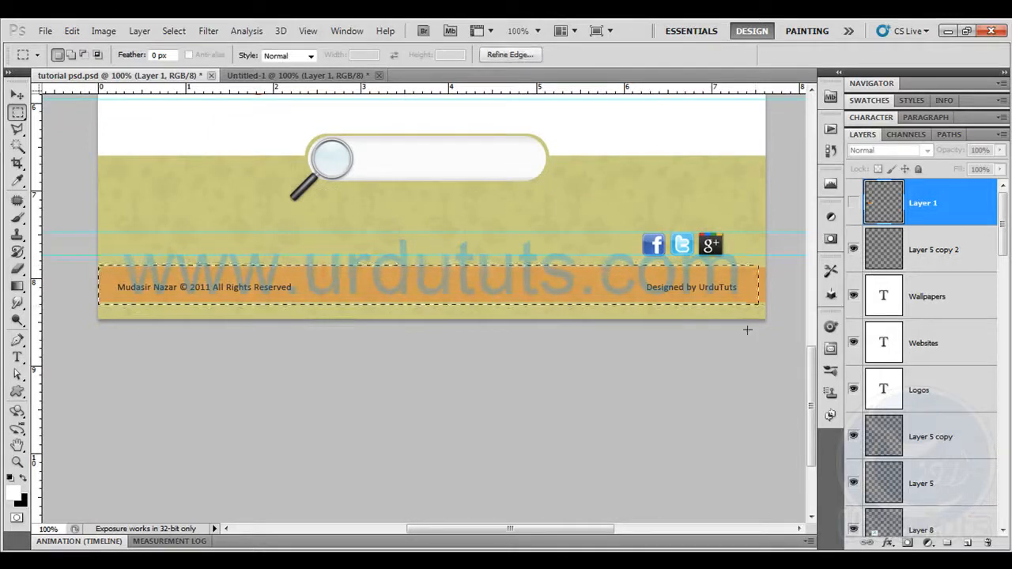
{"action": "left_click", "coordinate": [614, 255]}
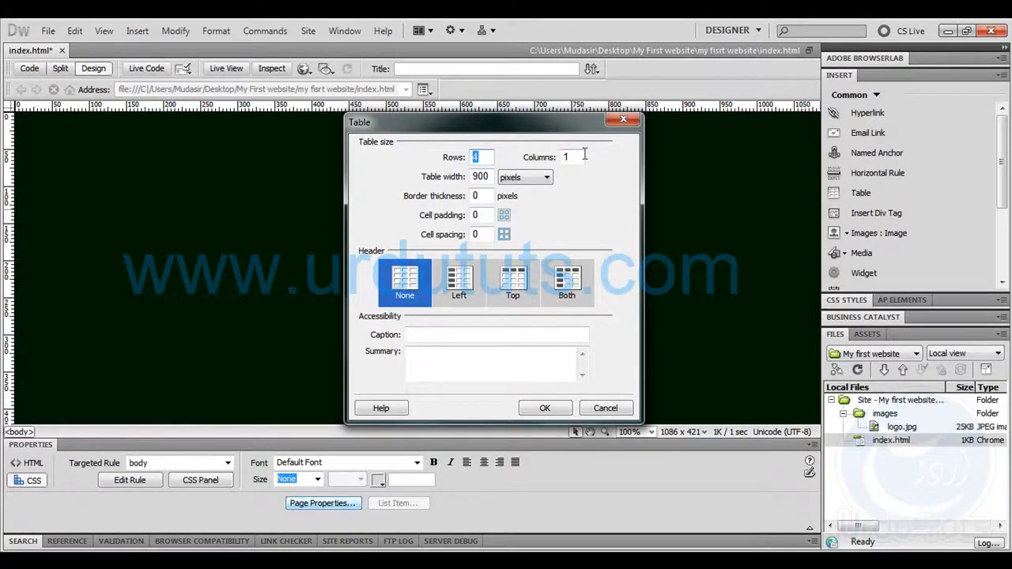
Insert a table with 4 rows and 1 column, 900 pixels wide, with zero border, cell padding and cell spacing
{"action": "key", "text": "Tab"}
{"action": "key", "text": "Tab"}
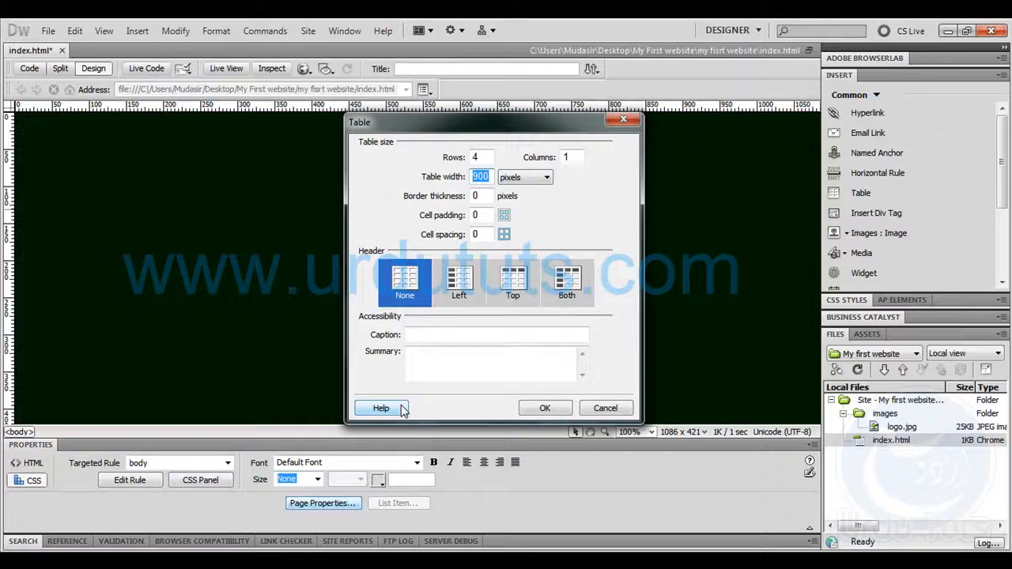
{"action": "left_click", "coordinate": [533, 411]}
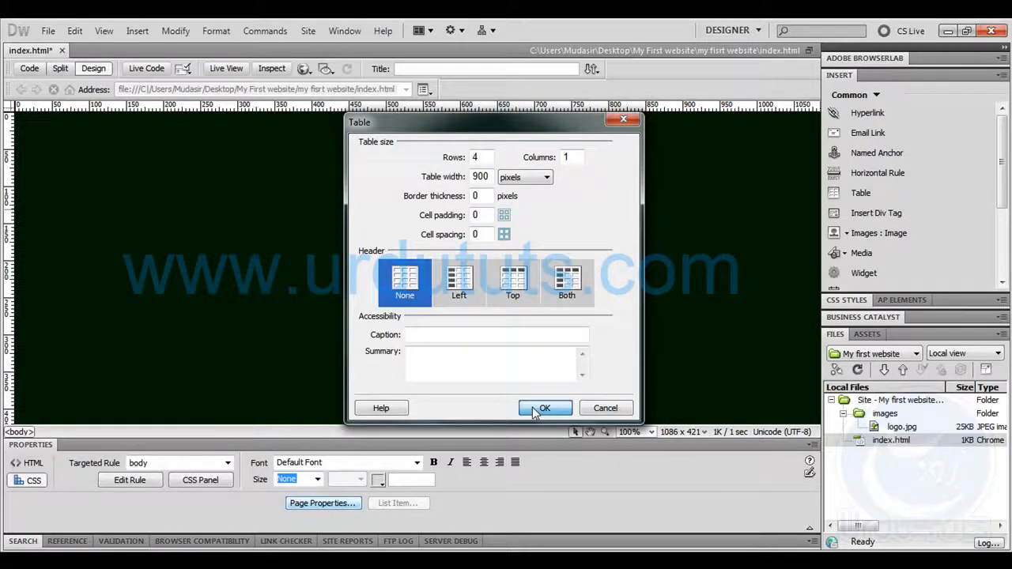
{"action": "left_click", "coordinate": [535, 409]}
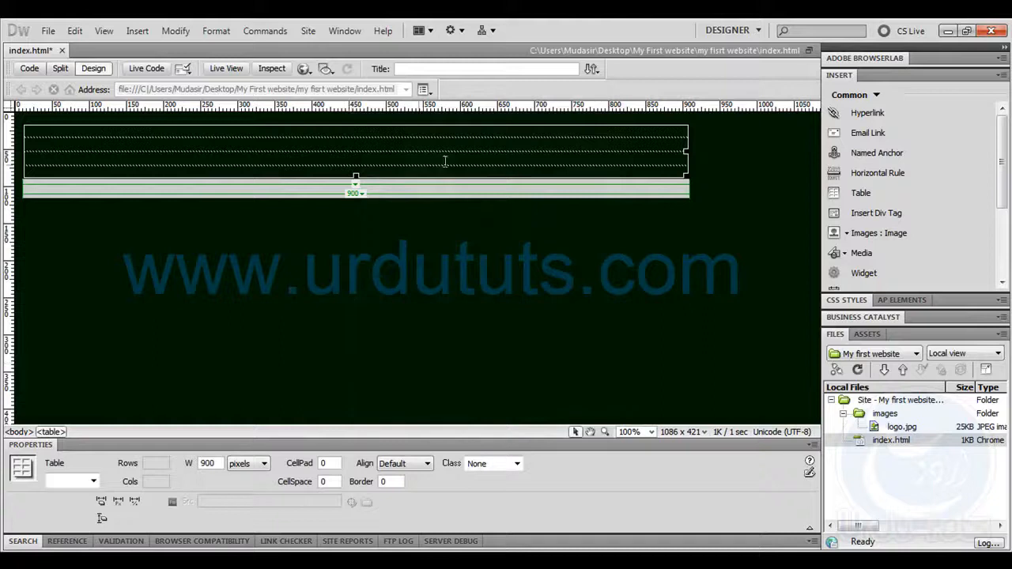
Select the whole table and set its alignment to Center
{"action": "left_click", "coordinate": [454, 286]}
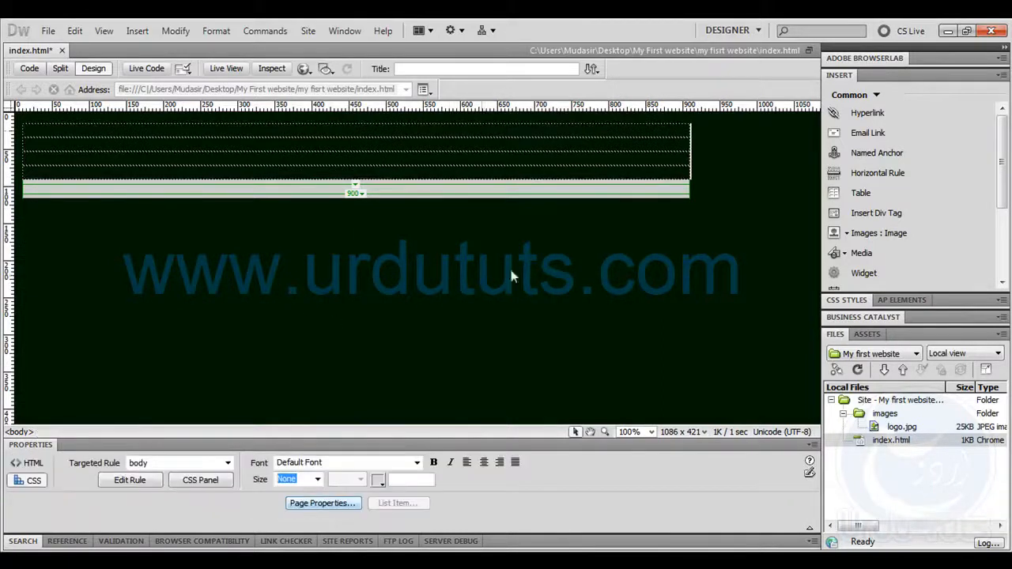
{"action": "left_click", "coordinate": [684, 145]}
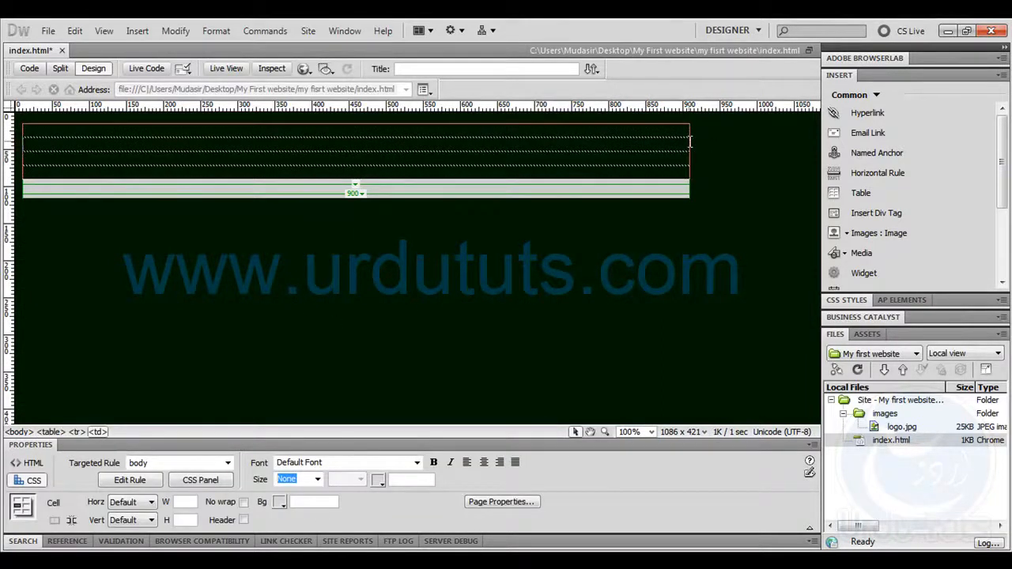
{"action": "left_click", "coordinate": [684, 151]}
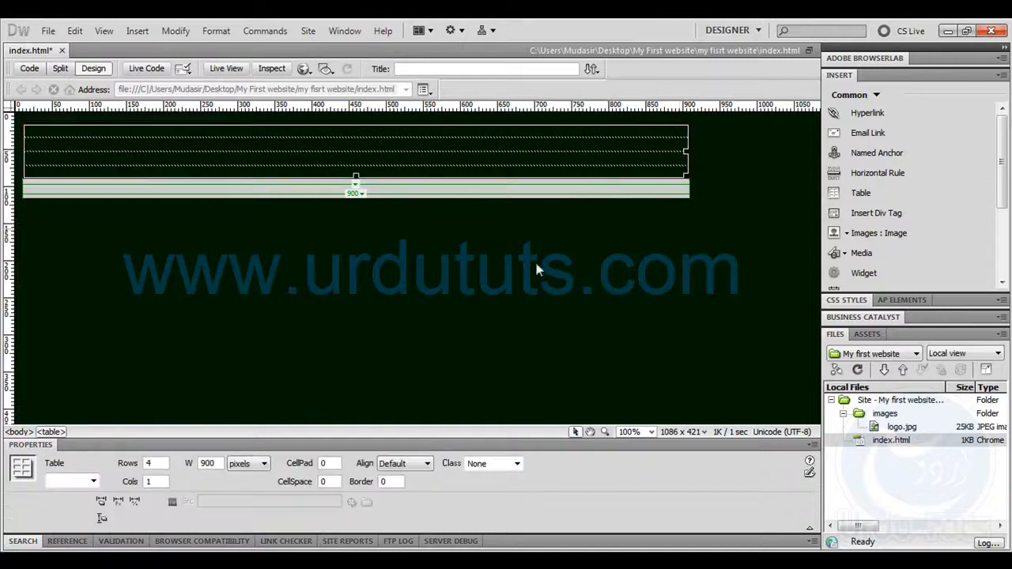
{"action": "left_click", "coordinate": [388, 465]}
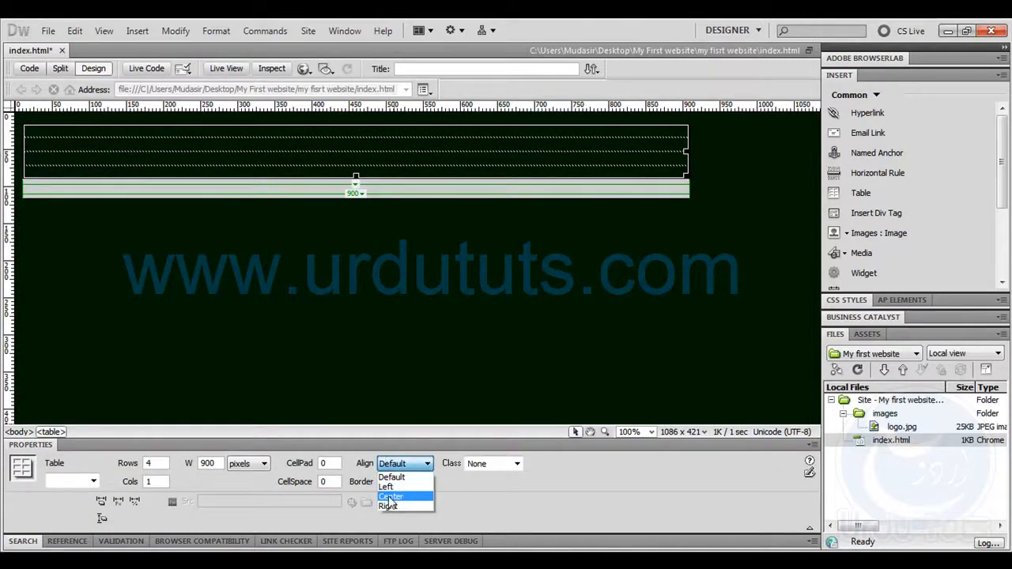
{"action": "left_click", "coordinate": [389, 494]}
{"action": "left_click", "coordinate": [588, 298]}
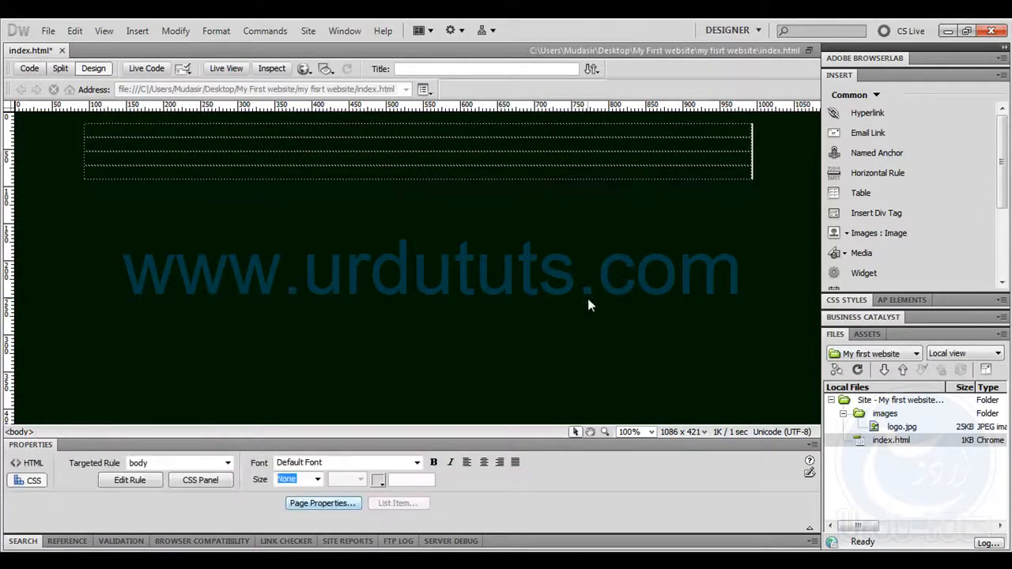
Insert logo.jpg from the images folder into the table's first row without alternate text, and place the cursor in the second row
{"action": "left_click", "coordinate": [447, 129]}
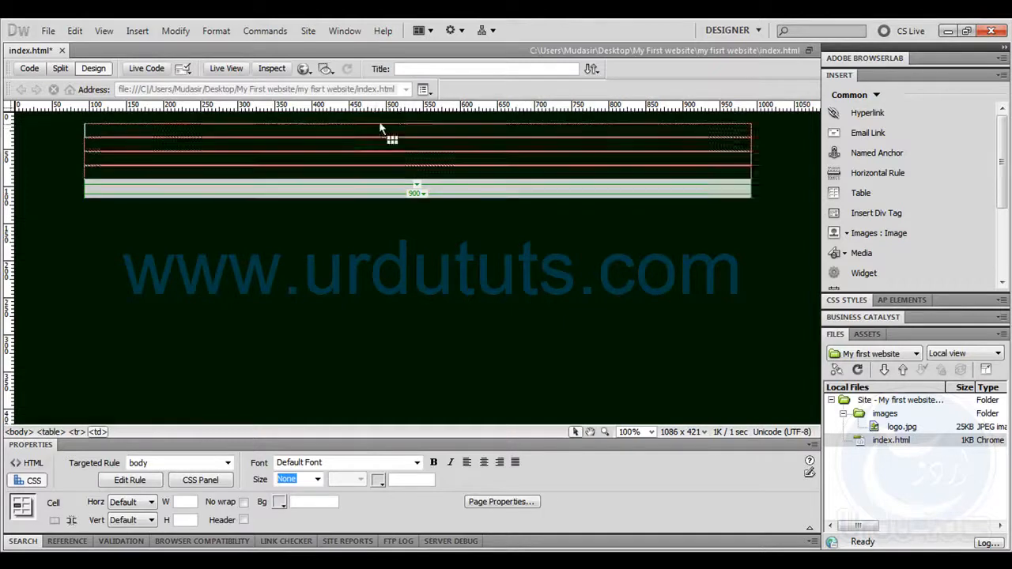
{"action": "left_click", "coordinate": [834, 232]}
{"action": "double_click", "coordinate": [316, 237]}
{"action": "double_click", "coordinate": [314, 270]}
{"action": "left_click", "coordinate": [644, 259]}
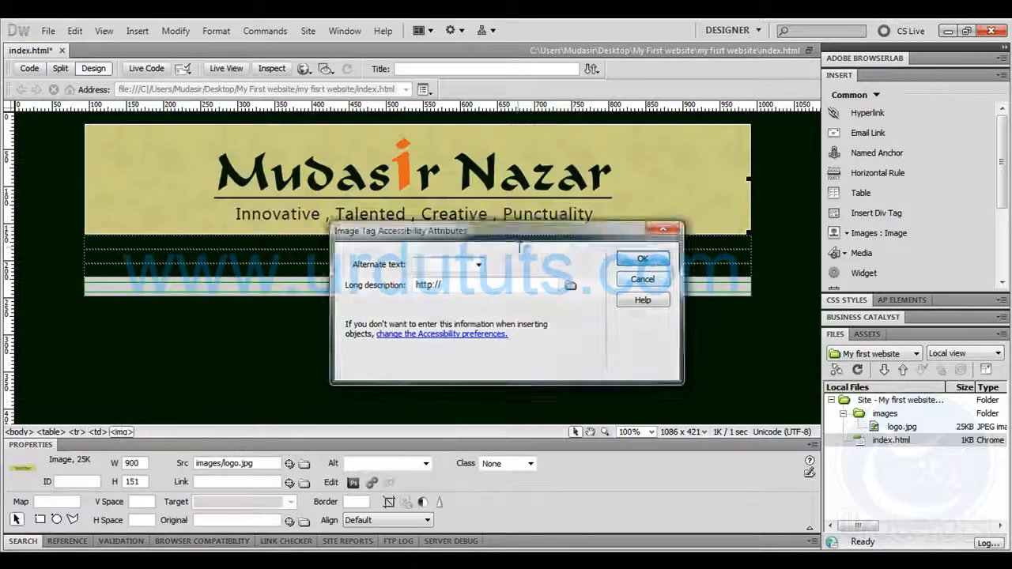
{"action": "left_click", "coordinate": [751, 232]}
{"action": "left_click", "coordinate": [507, 249]}
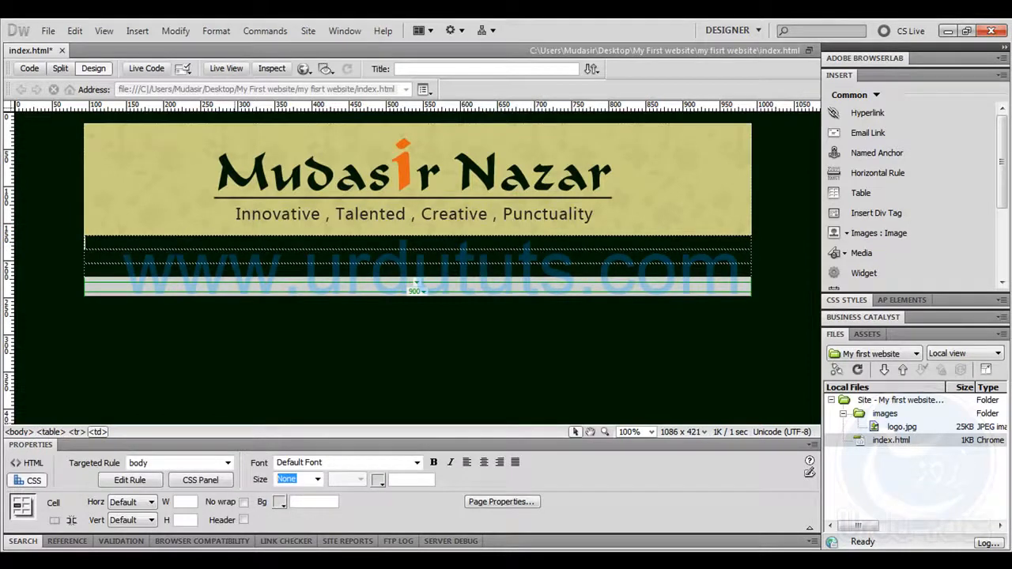
Switch to Photoshop and examine the navigation bar below the banner, clearing the small selection made on it
{"action": "left_click", "coordinate": [103, 562]}
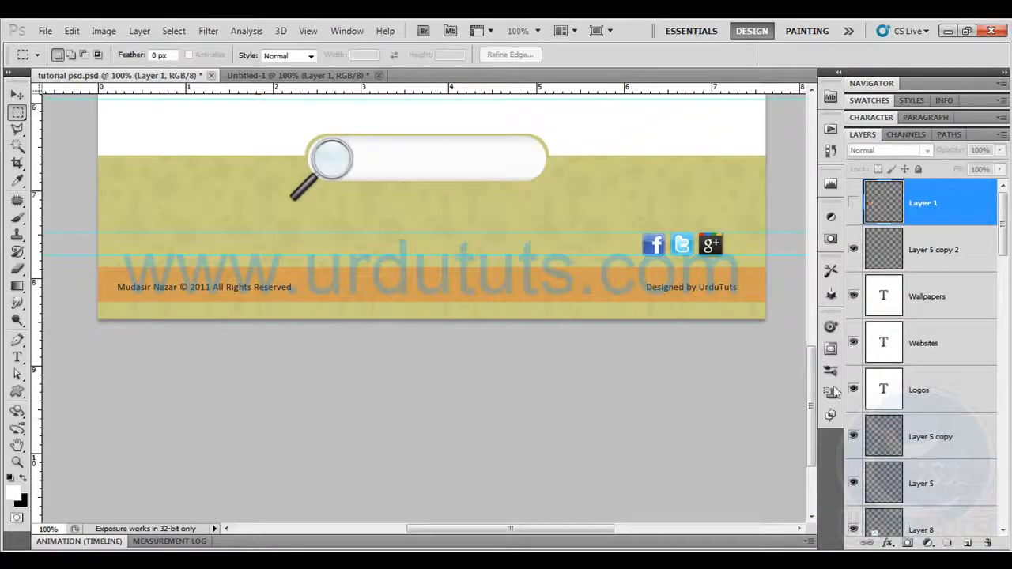
{"action": "left_click_drag", "start_coordinate": [810, 403], "coordinate": [805, 257]}
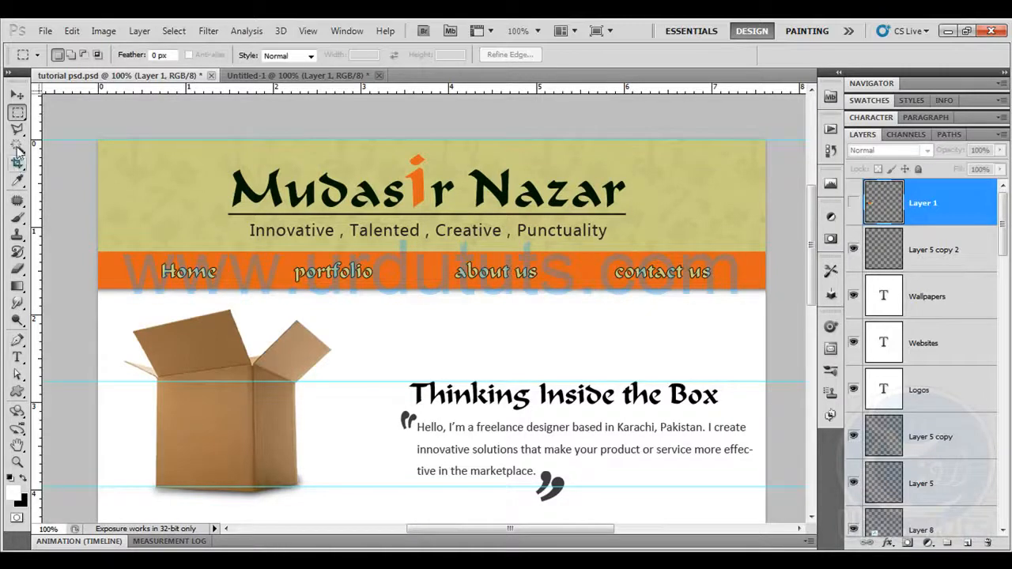
{"action": "left_click", "coordinate": [872, 204], "text": "ctrl"}
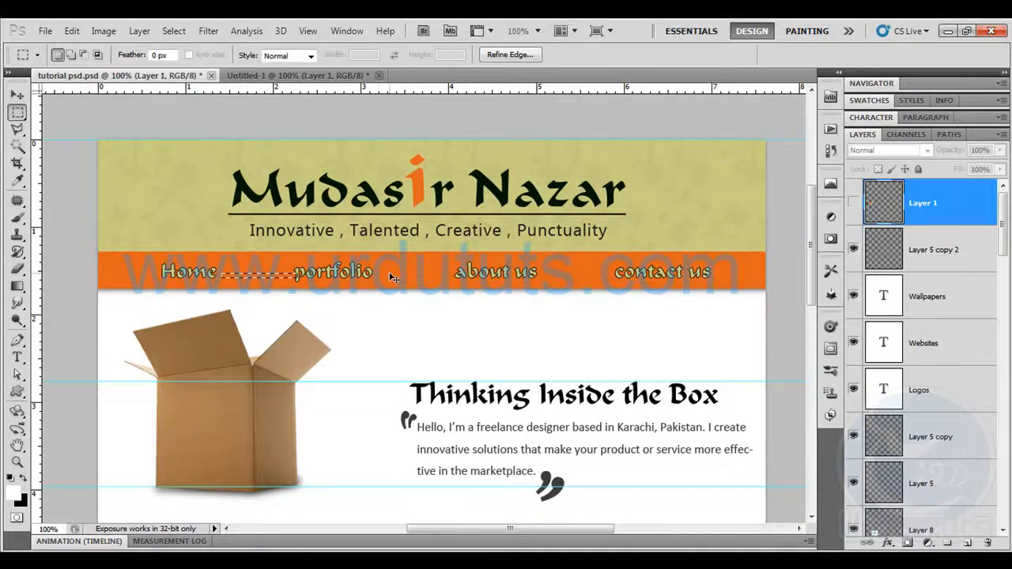
{"action": "key", "text": "ctrl+d"}
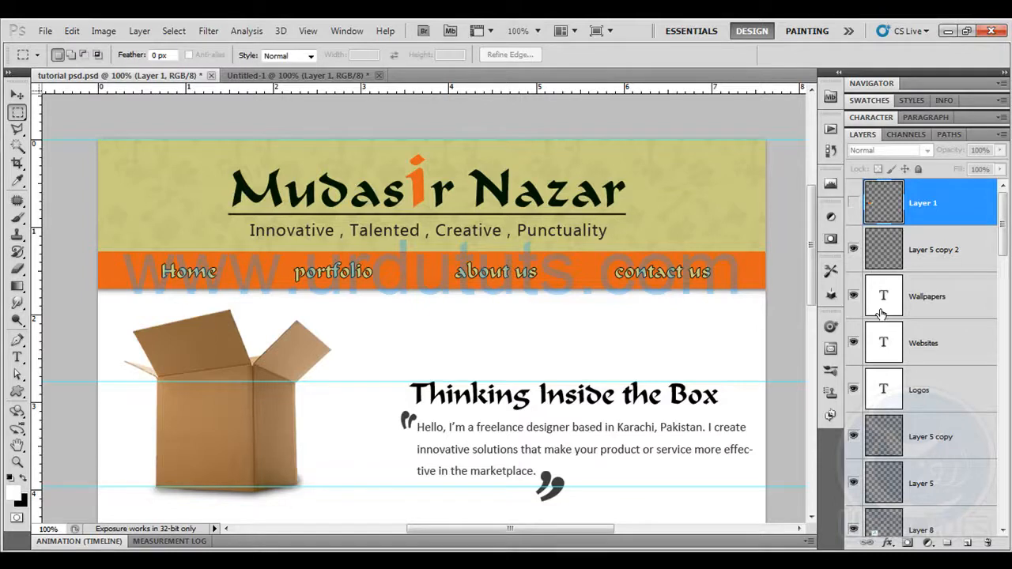
Turn on Auto-Select for the Move tool and hide the banner's background shape layer and the Background layer
{"action": "scroll", "coordinate": [883, 314], "scroll_direction": "down", "scroll_amount": 10}
{"action": "scroll", "coordinate": [883, 314], "scroll_direction": "down", "scroll_amount": 15}
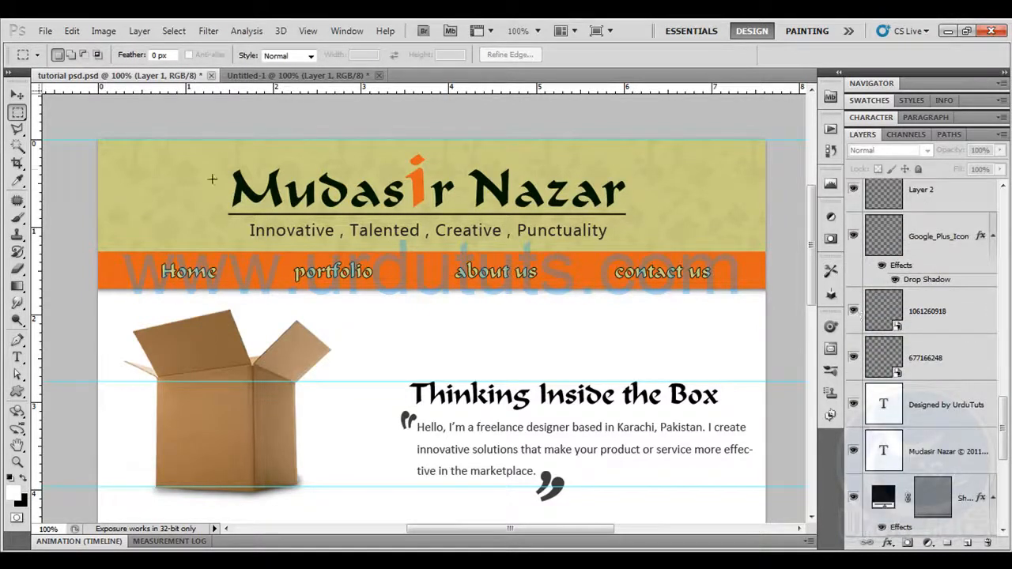
{"action": "left_click", "coordinate": [18, 95]}
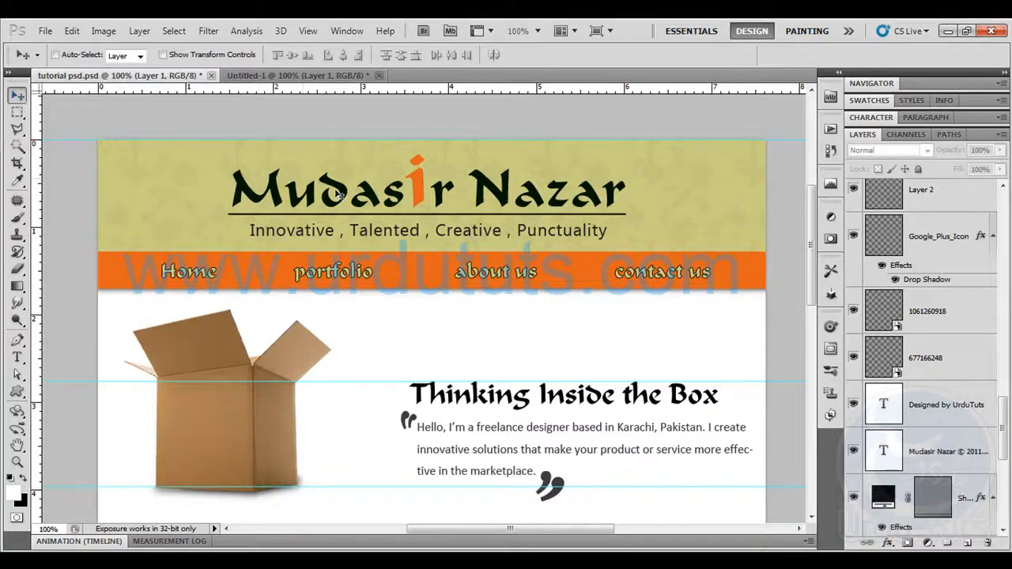
{"action": "scroll", "coordinate": [909, 332], "scroll_direction": "down", "scroll_amount": 5}
{"action": "scroll", "coordinate": [921, 364], "scroll_direction": "up", "scroll_amount": 6}
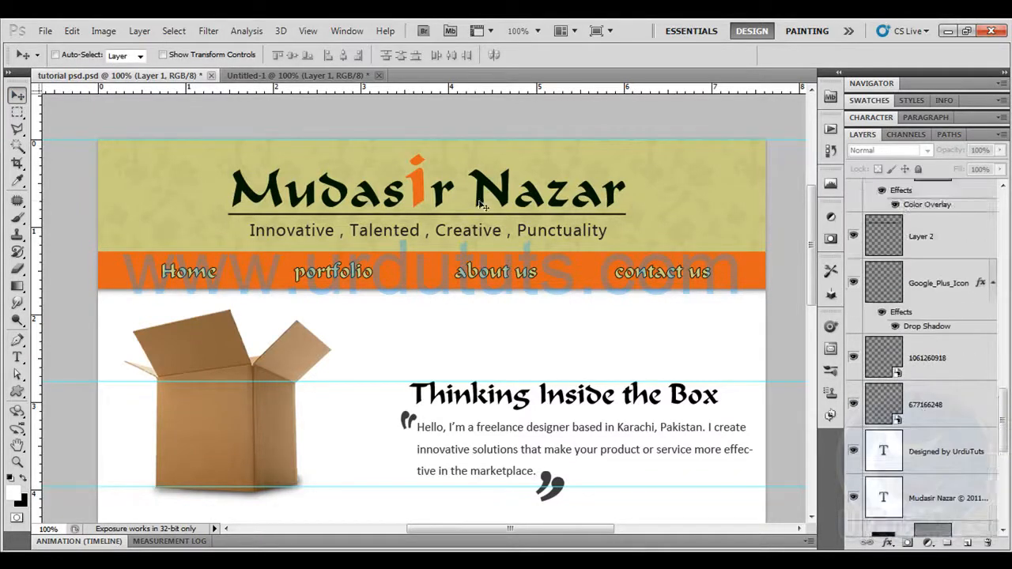
{"action": "left_click", "coordinate": [55, 54]}
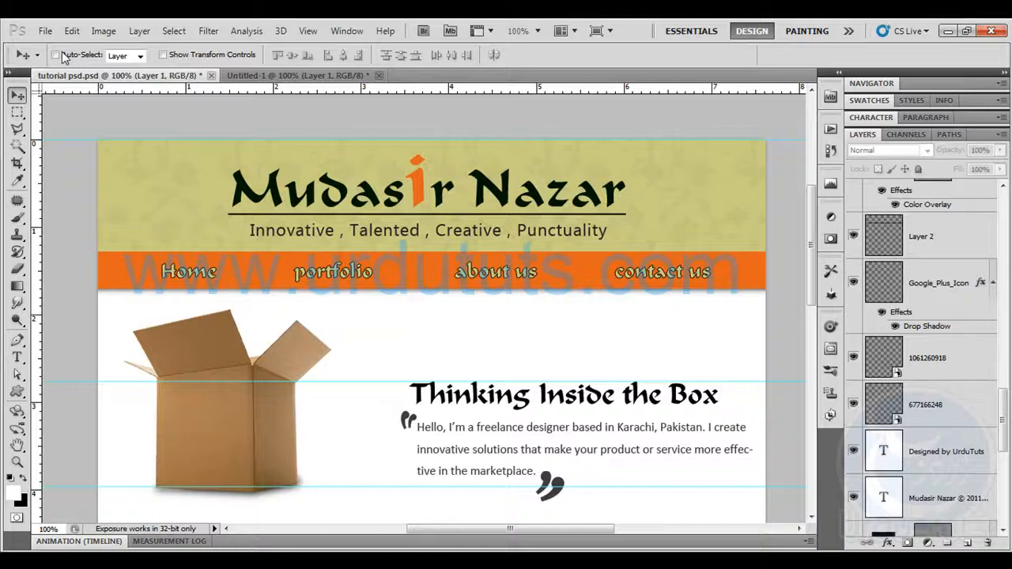
{"action": "left_click", "coordinate": [229, 182]}
{"action": "left_click", "coordinate": [851, 486]}
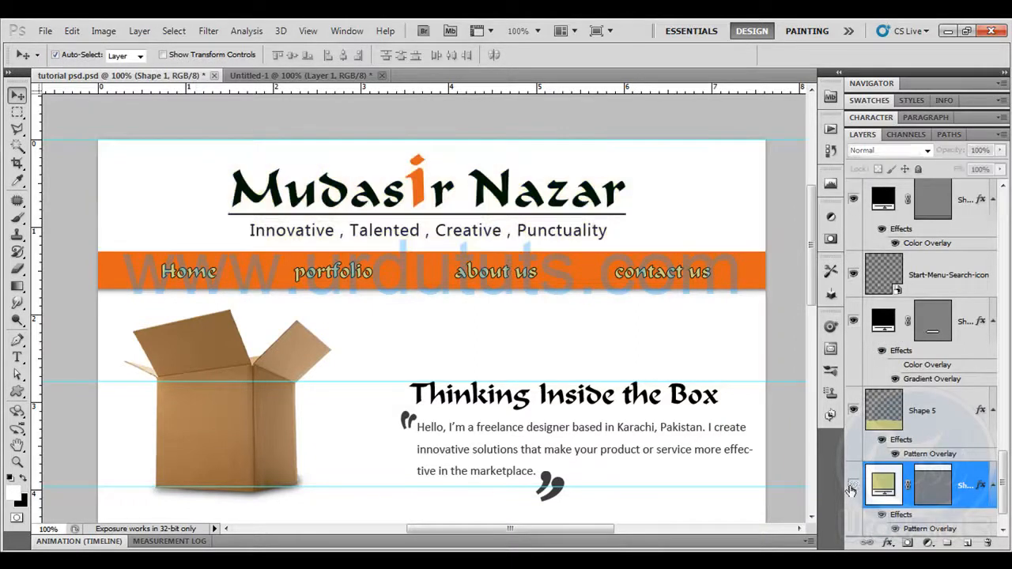
{"action": "scroll", "coordinate": [853, 494], "scroll_direction": "down", "scroll_amount": 1}
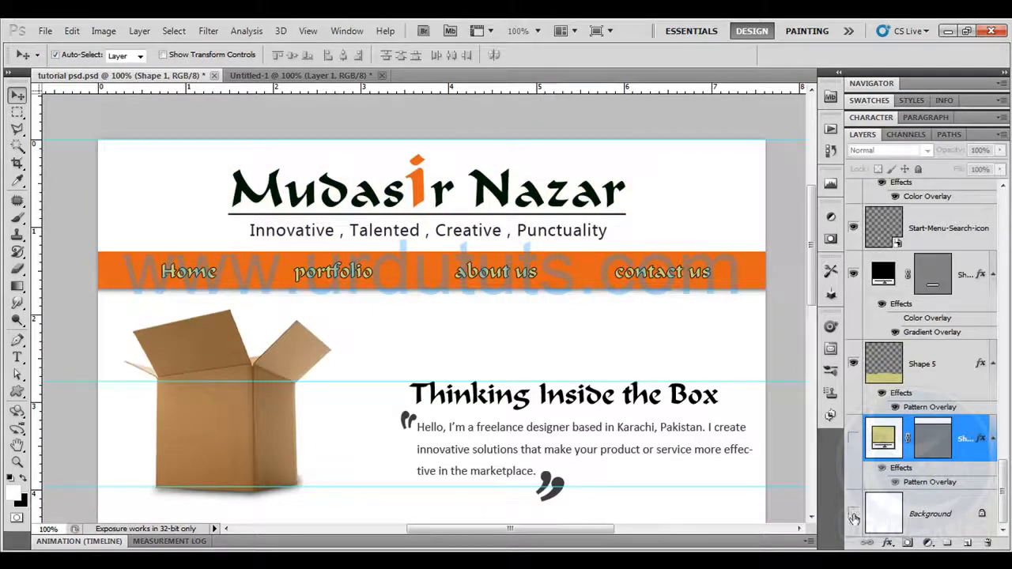
{"action": "left_click", "coordinate": [852, 513]}
{"action": "scroll", "coordinate": [905, 371], "scroll_direction": "up", "scroll_amount": 3}
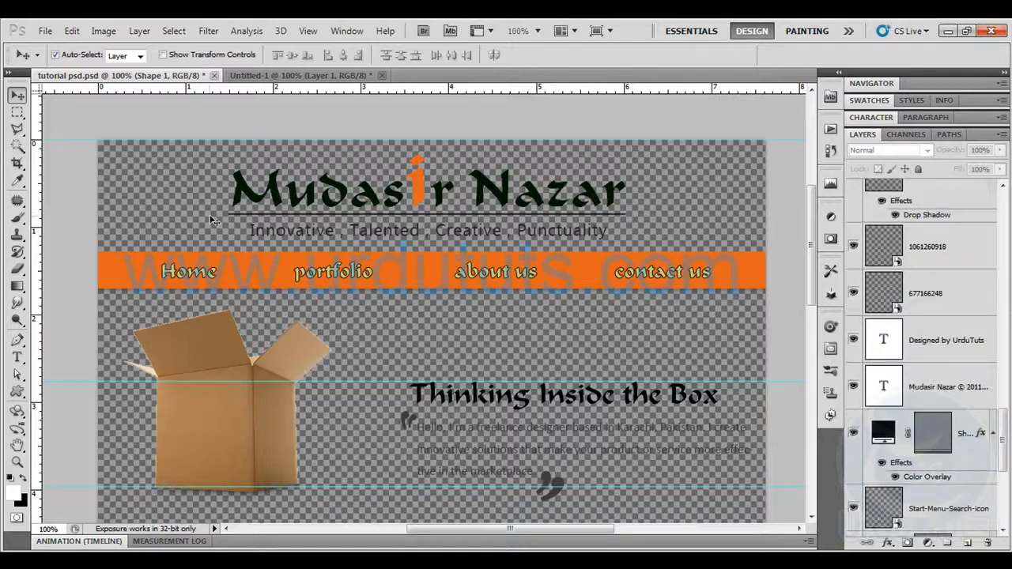
Place horizontal guides exactly along the top and bottom edges of the orange navigation bar at 400% zoom
{"action": "left_click_drag", "start_coordinate": [163, 88], "coordinate": [189, 251]}
{"action": "key", "text": "ctrl+plus"}
{"action": "key", "text": "ctrl+plus"}
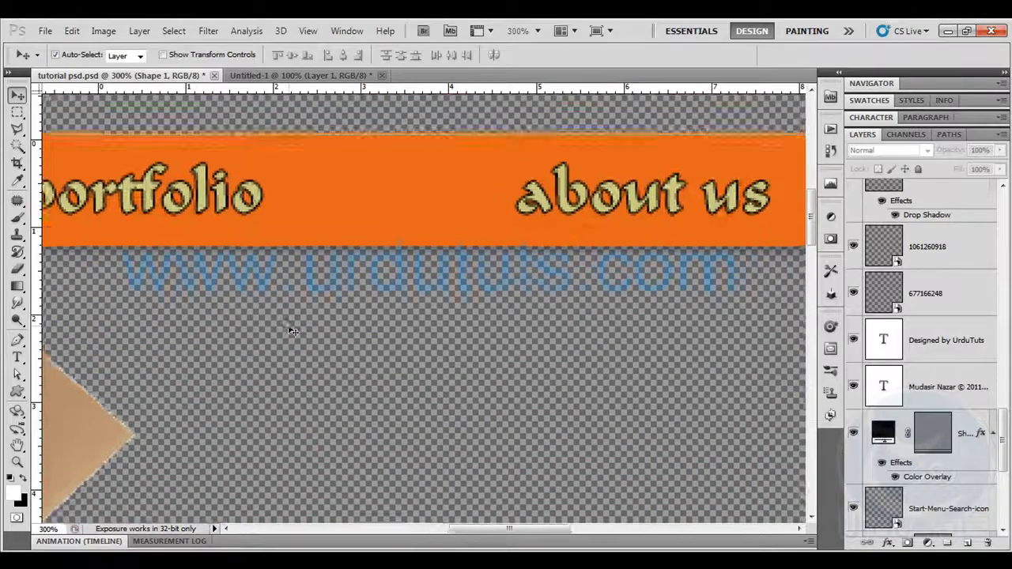
{"action": "key", "text": "ctrl+plus"}
{"action": "mouse_move", "coordinate": [289, 327]}
{"action": "left_mouse_down"}
{"action": "mouse_move", "coordinate": [648, 417]}
{"action": "mouse_move", "coordinate": [818, 421]}
{"action": "left_mouse_up"}
{"action": "left_click_drag", "start_coordinate": [199, 281], "coordinate": [492, 296]}
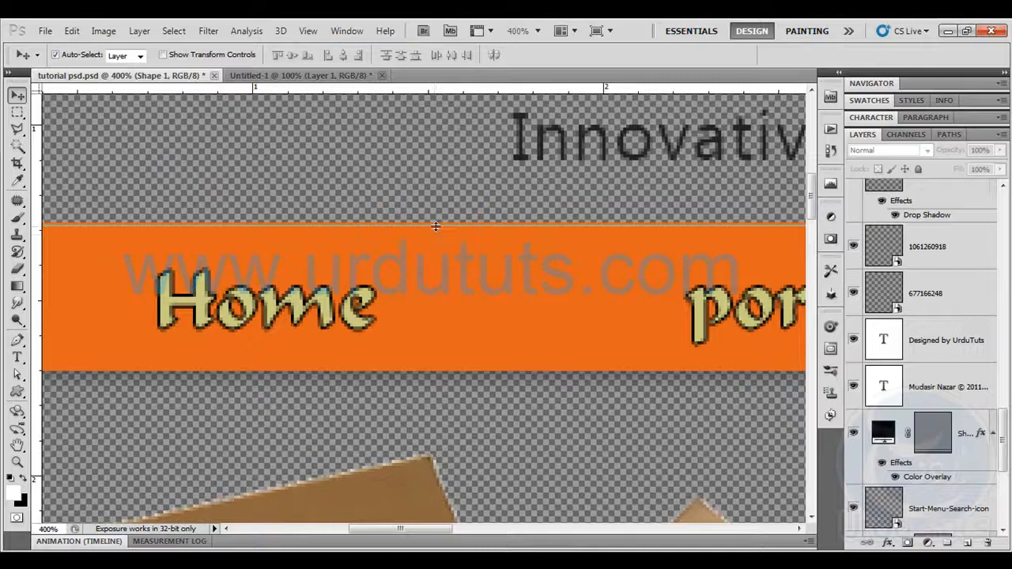
{"action": "left_click_drag", "start_coordinate": [442, 222], "coordinate": [442, 223]}
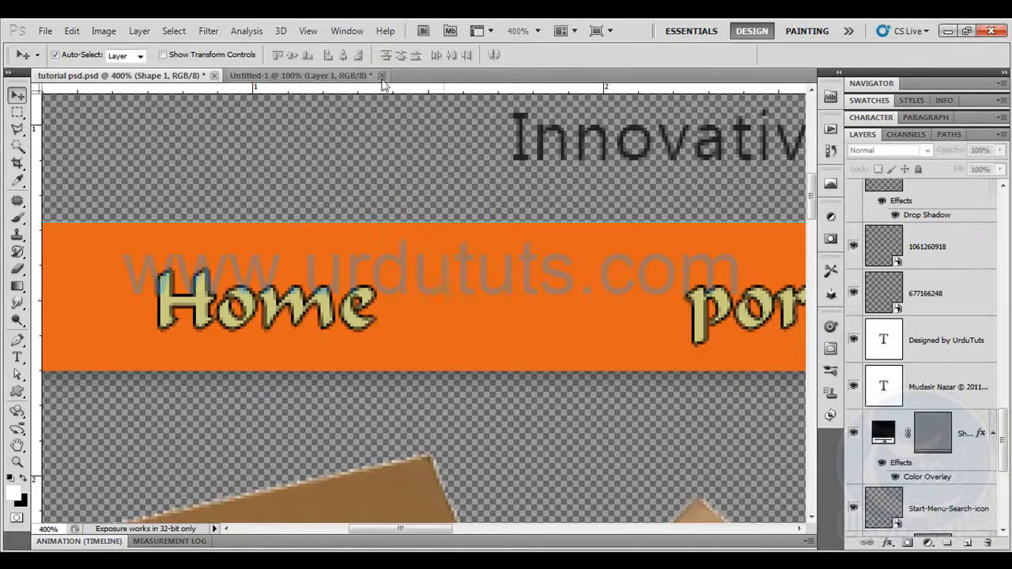
{"action": "left_click_drag", "start_coordinate": [383, 90], "coordinate": [442, 372]}
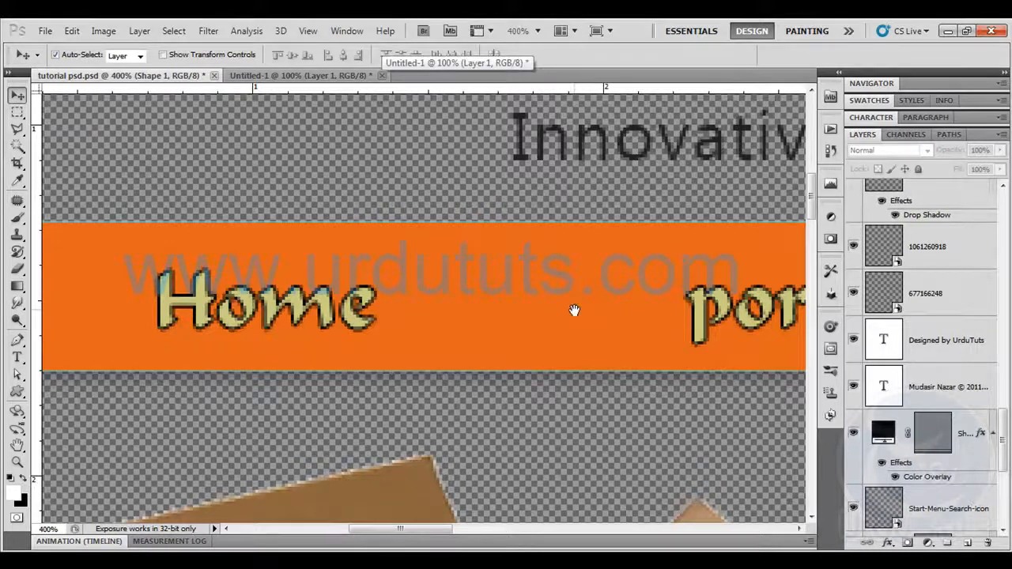
{"action": "left_click_drag", "start_coordinate": [575, 310], "coordinate": [458, 282]}
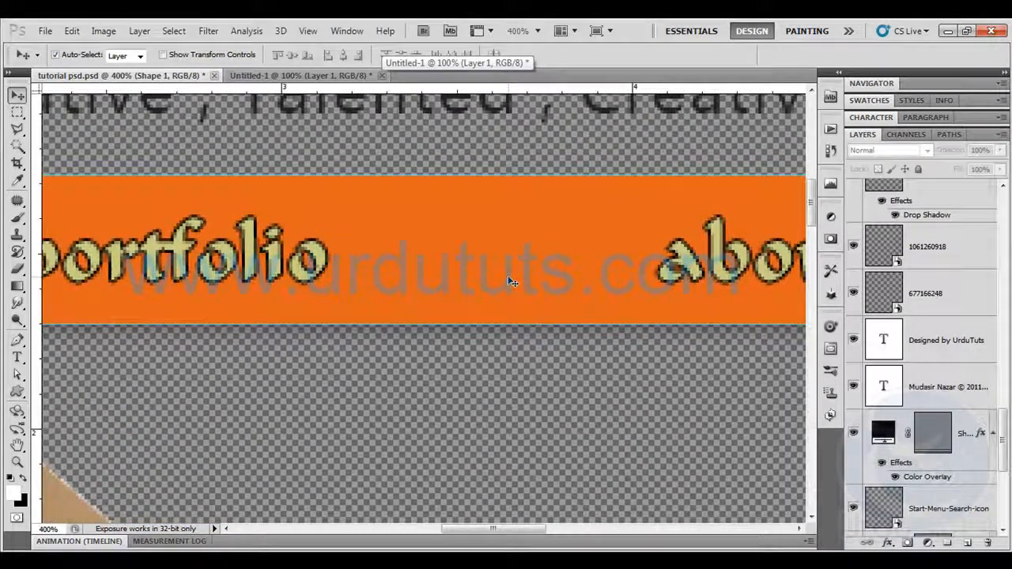
Select the Home section of the navigation bar between the horizontal guides with the Rectangular Marquee and place a vertical guide at its right edge
{"action": "key", "text": "ctrl+0"}
{"action": "key", "text": "ctrl+plus"}
{"action": "key", "text": "ctrl+plus"}
{"action": "key", "text": "ctrl+plus"}
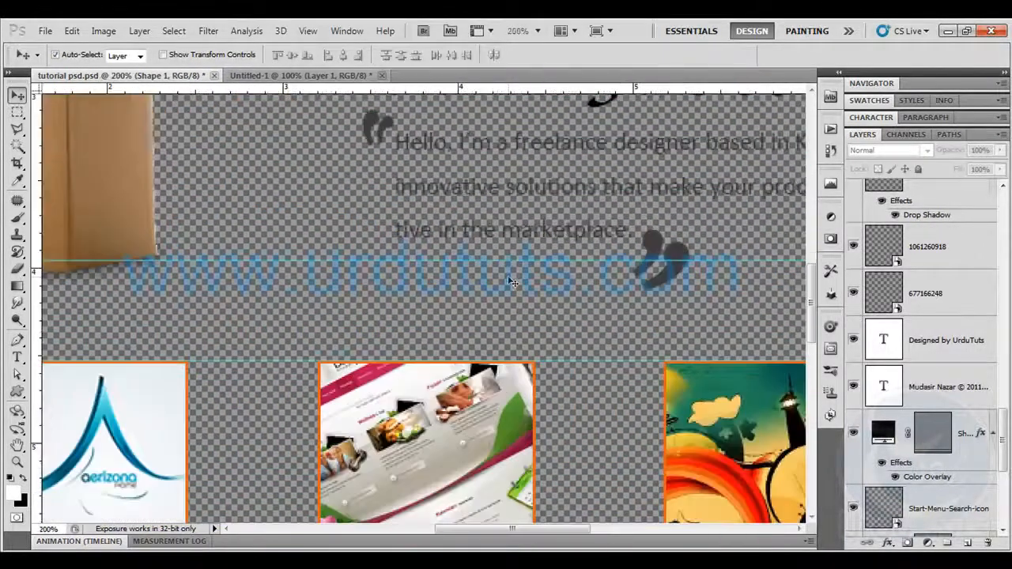
{"action": "left_click_drag", "start_coordinate": [490, 205], "coordinate": [501, 290]}
{"action": "left_click_drag", "start_coordinate": [467, 241], "coordinate": [558, 287]}
{"action": "left_click", "coordinate": [17, 112]}
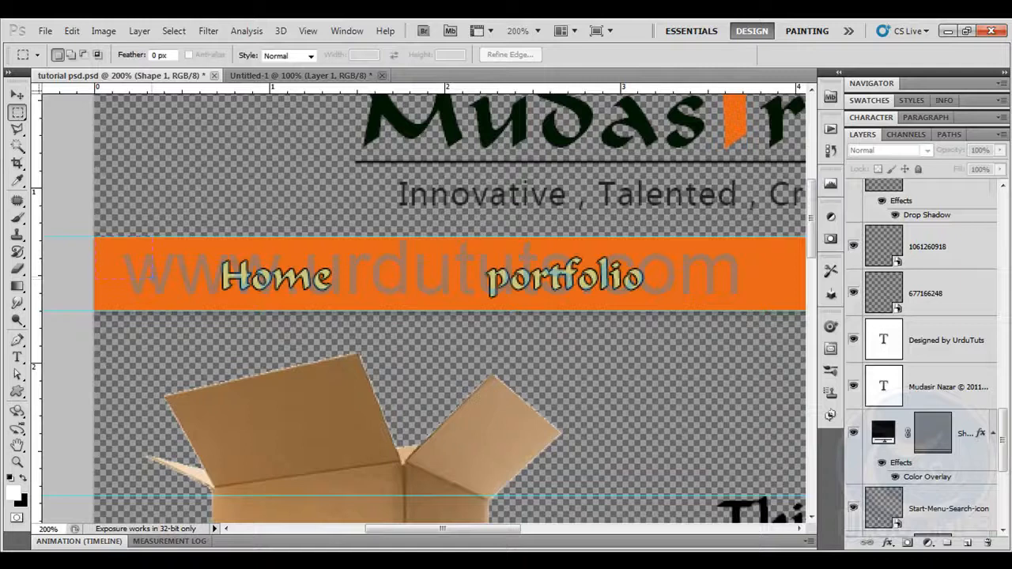
{"action": "left_click_drag", "start_coordinate": [339, 307], "coordinate": [385, 311]}
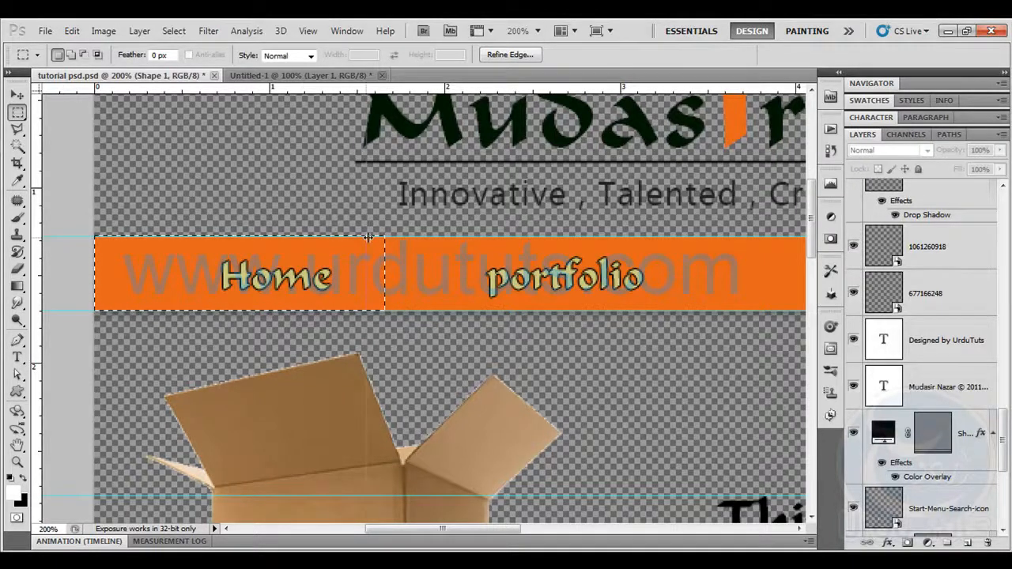
{"action": "left_click_drag", "start_coordinate": [387, 233], "coordinate": [387, 234]}
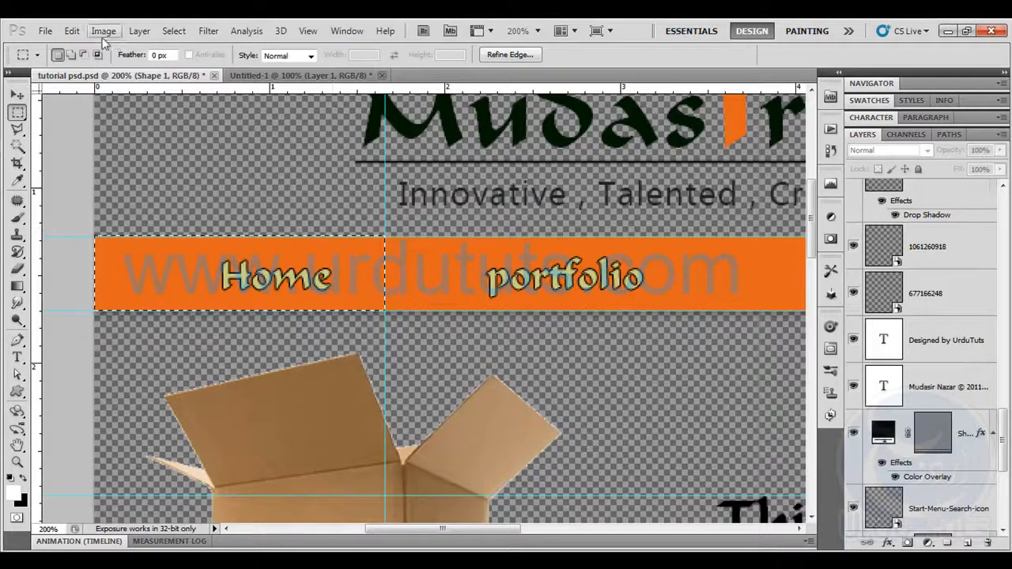
Copy the Home section merged and create a new 196 × 50 pixel document from the Clipboard preset
{"action": "left_click", "coordinate": [72, 31]}
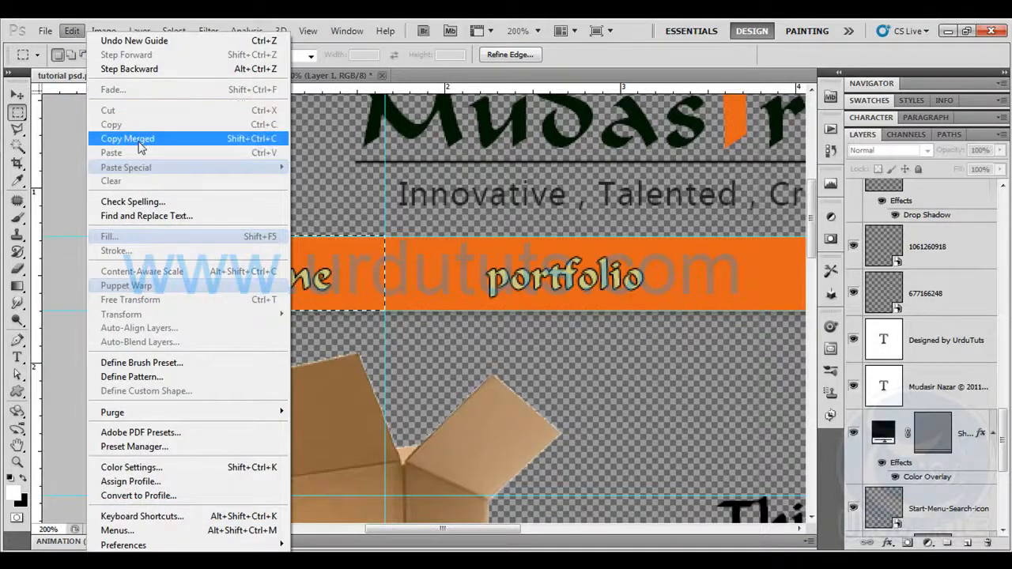
{"action": "left_click", "coordinate": [138, 142]}
{"action": "left_click", "coordinate": [45, 31]}
{"action": "left_click", "coordinate": [59, 48]}
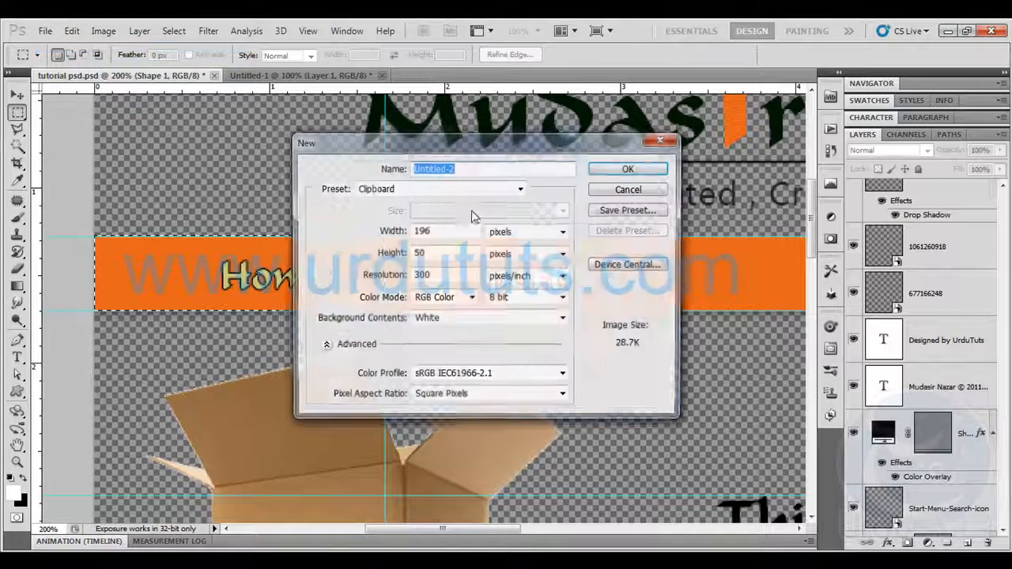
{"action": "left_click", "coordinate": [629, 170]}
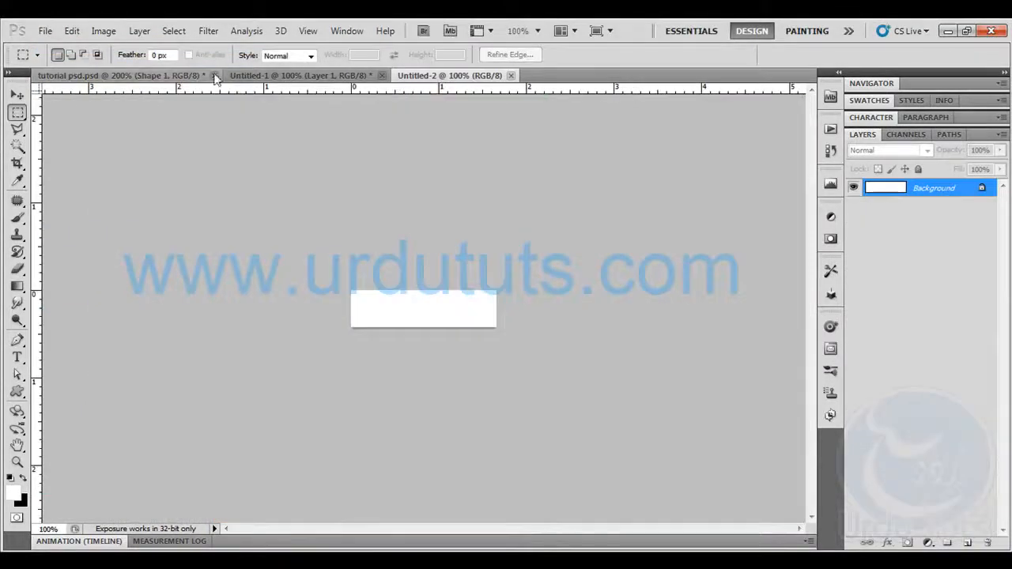
Return to tutorial psd.psd and hide the orange navigation bar's shape layer and Layer 2 behind the menu text
{"action": "left_click", "coordinate": [191, 76]}
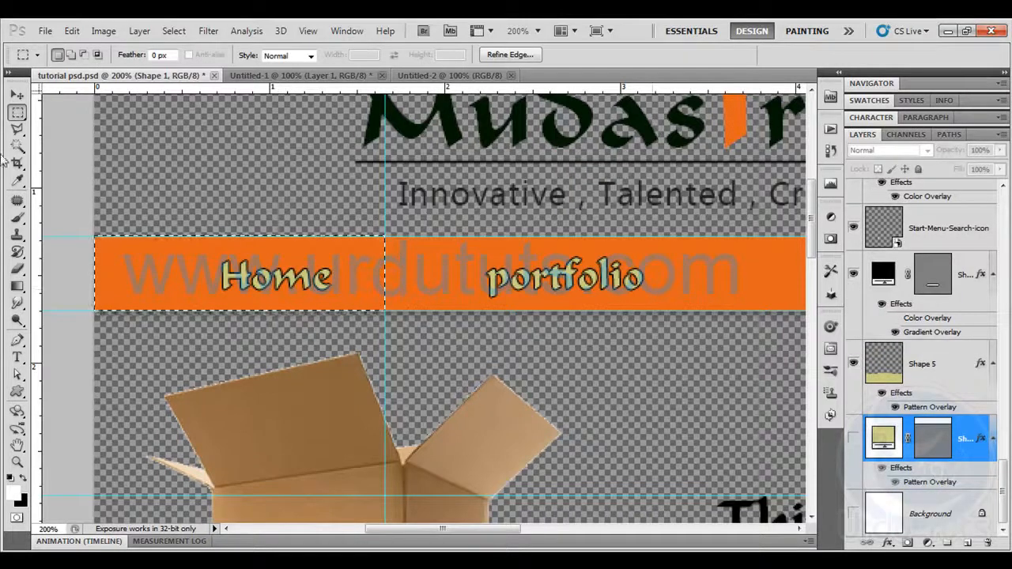
{"action": "left_click", "coordinate": [17, 95]}
{"action": "left_click", "coordinate": [434, 267]}
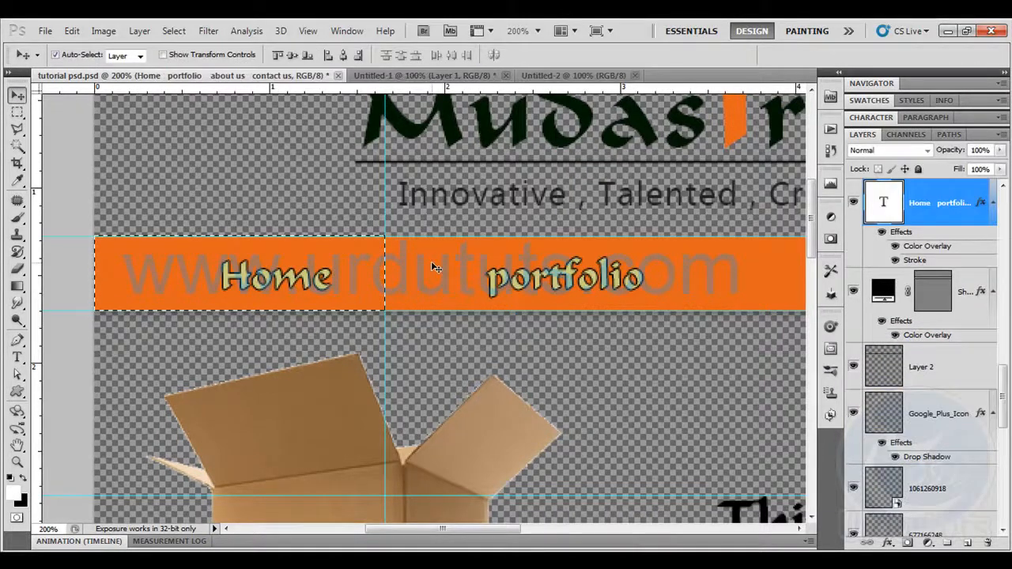
{"action": "left_click", "coordinate": [853, 292]}
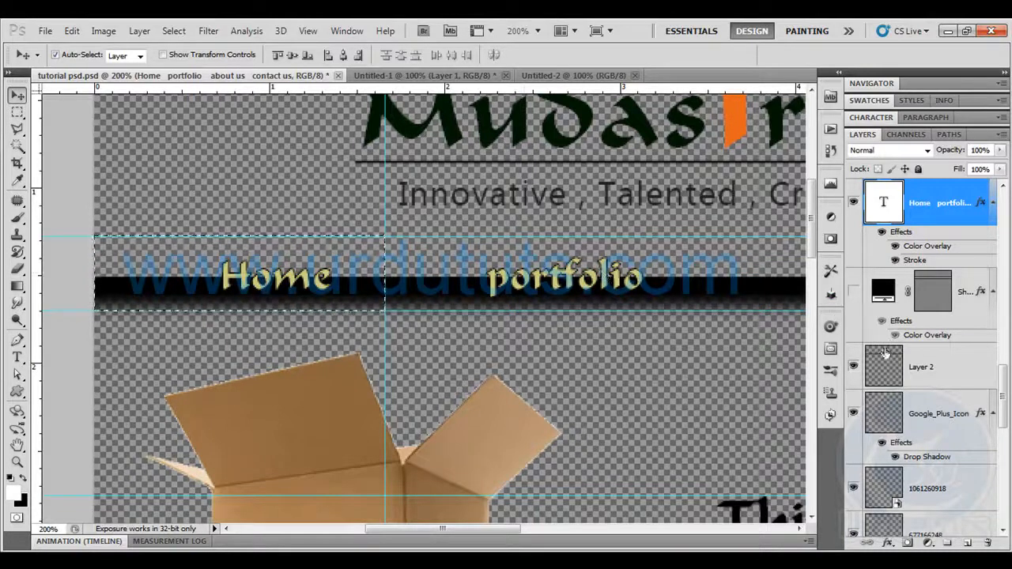
{"action": "left_click", "coordinate": [852, 368]}
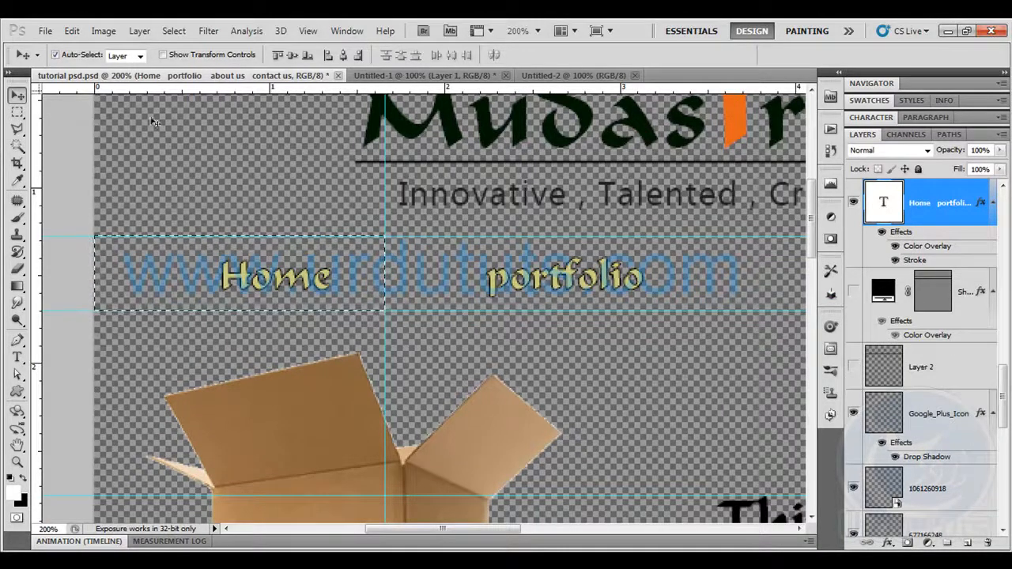
Copy the selected Home text merged, paste it into Untitled-2, and delete that document's white Background layer
{"action": "left_click", "coordinate": [70, 34]}
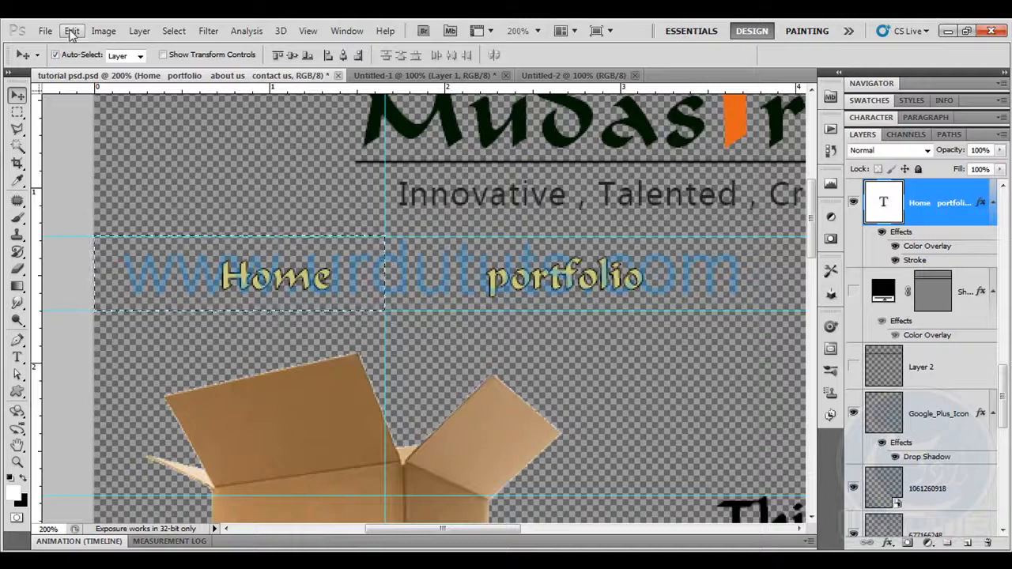
{"action": "left_click", "coordinate": [127, 139]}
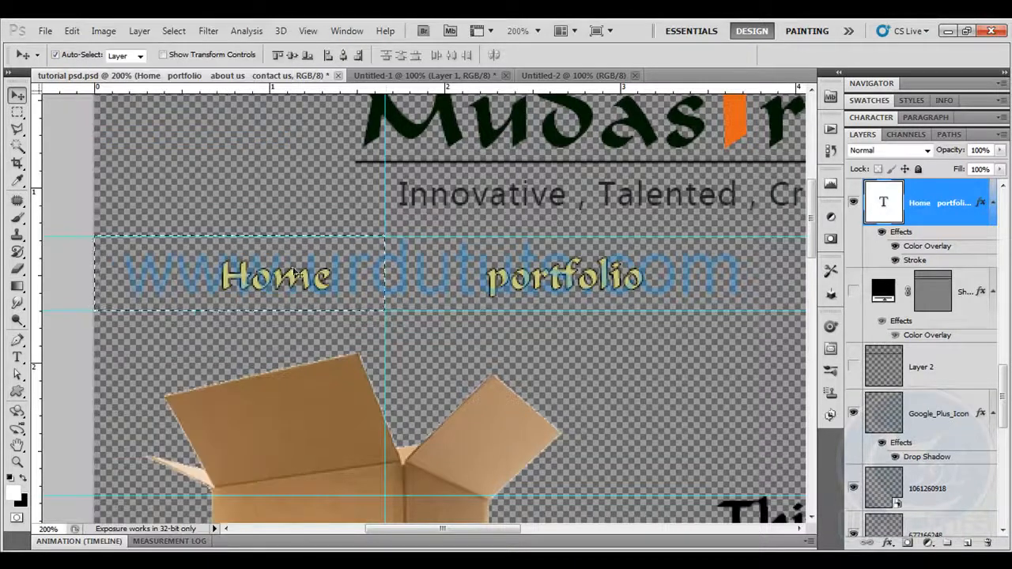
{"action": "left_click", "coordinate": [557, 75]}
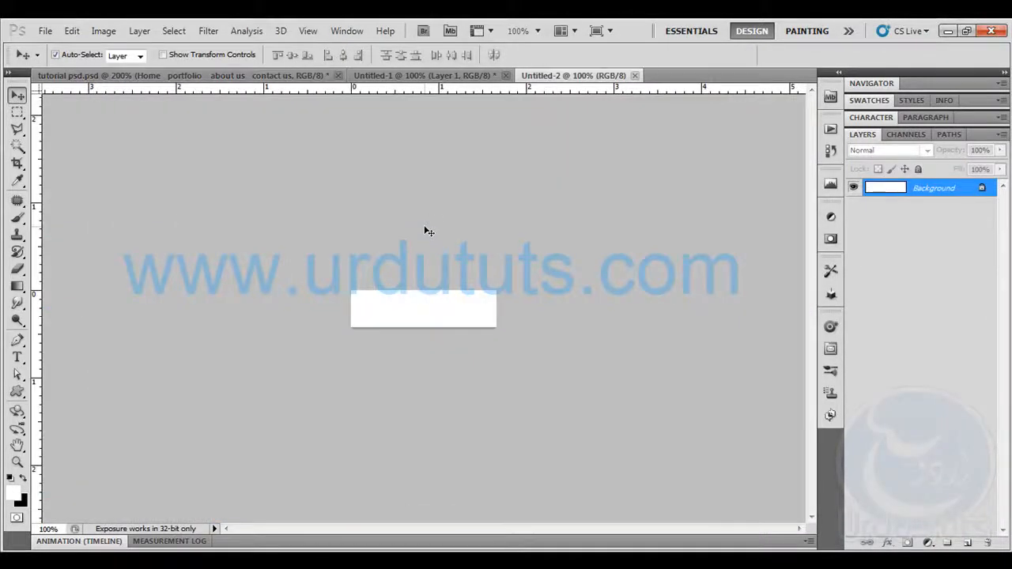
{"action": "key", "text": "ctrl+v"}
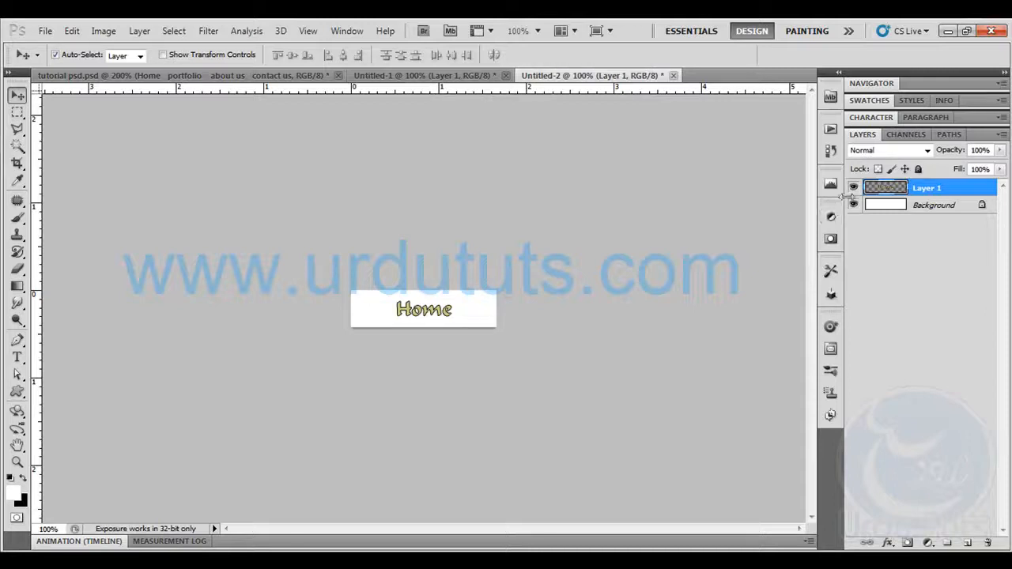
{"action": "left_click", "coordinate": [853, 205]}
{"action": "left_click", "coordinate": [853, 205]}
{"action": "left_click", "coordinate": [854, 205]}
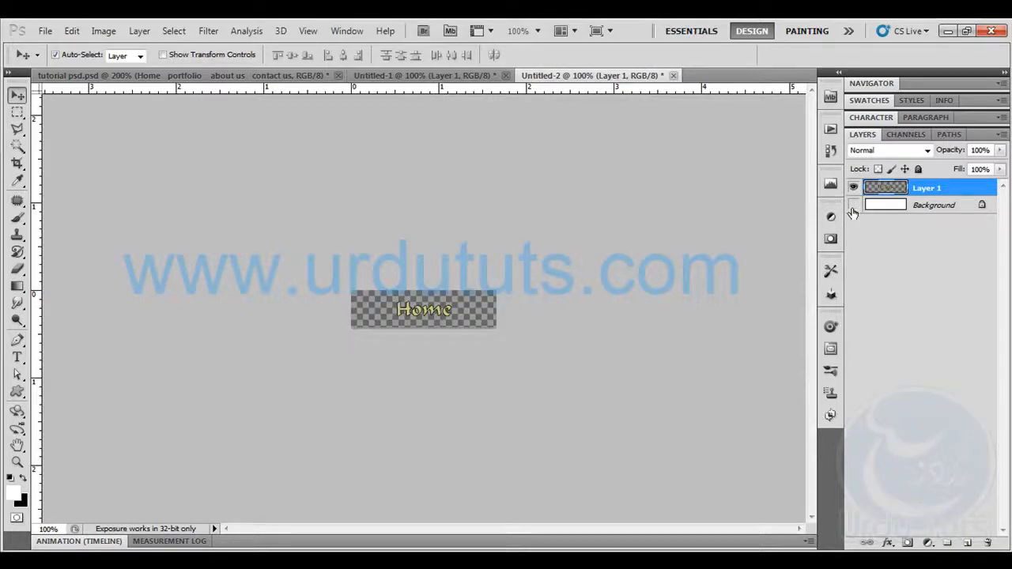
{"action": "left_click_drag", "start_coordinate": [932, 205], "coordinate": [986, 542]}
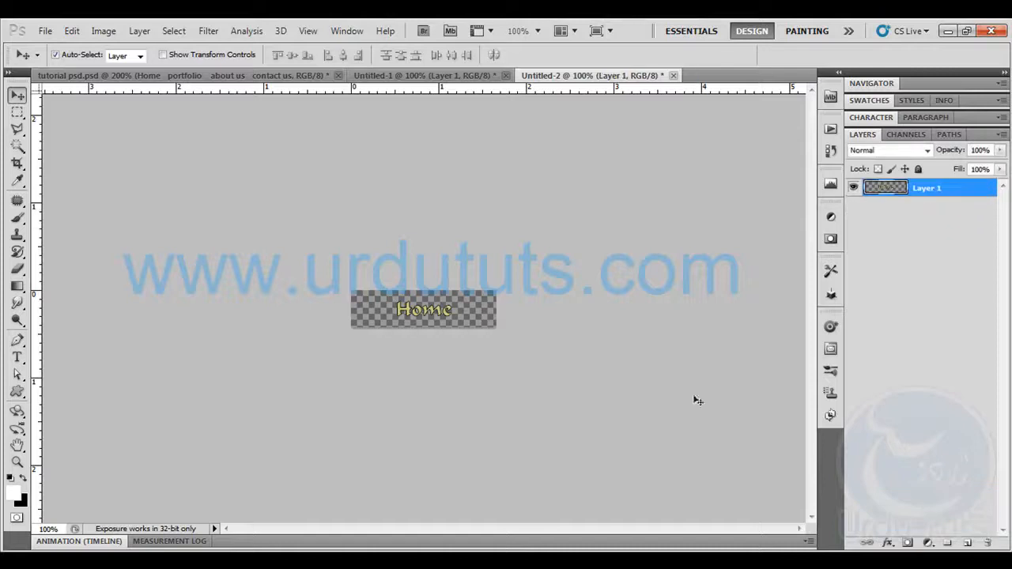
Save the Home image for web as a transparent PNG-24 named "ho" in the images folder and close its document without saving
{"action": "left_click", "coordinate": [43, 30]}
{"action": "left_click", "coordinate": [119, 286]}
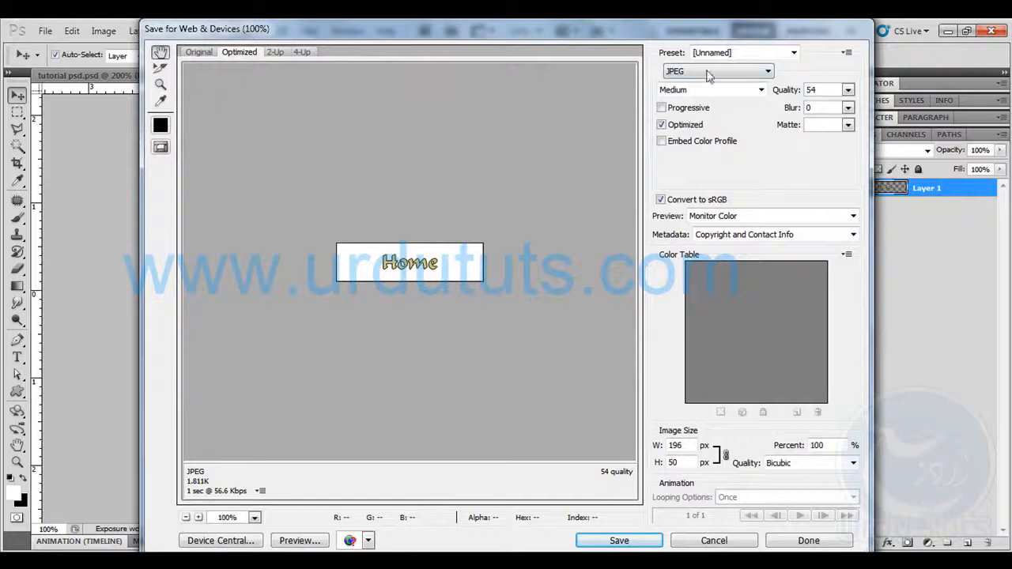
{"action": "left_click", "coordinate": [712, 71]}
{"action": "left_click", "coordinate": [688, 108]}
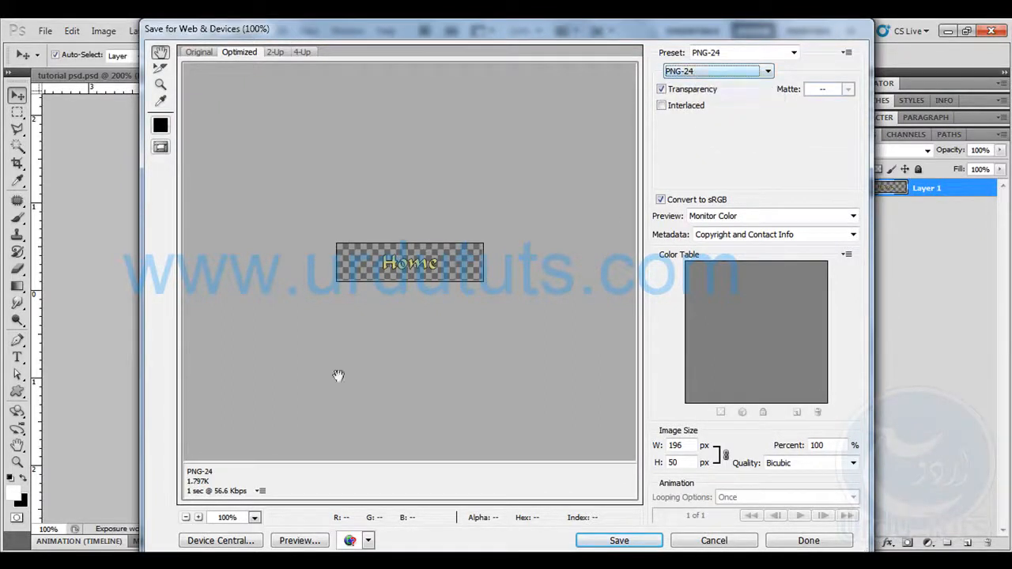
{"action": "left_click", "coordinate": [632, 542]}
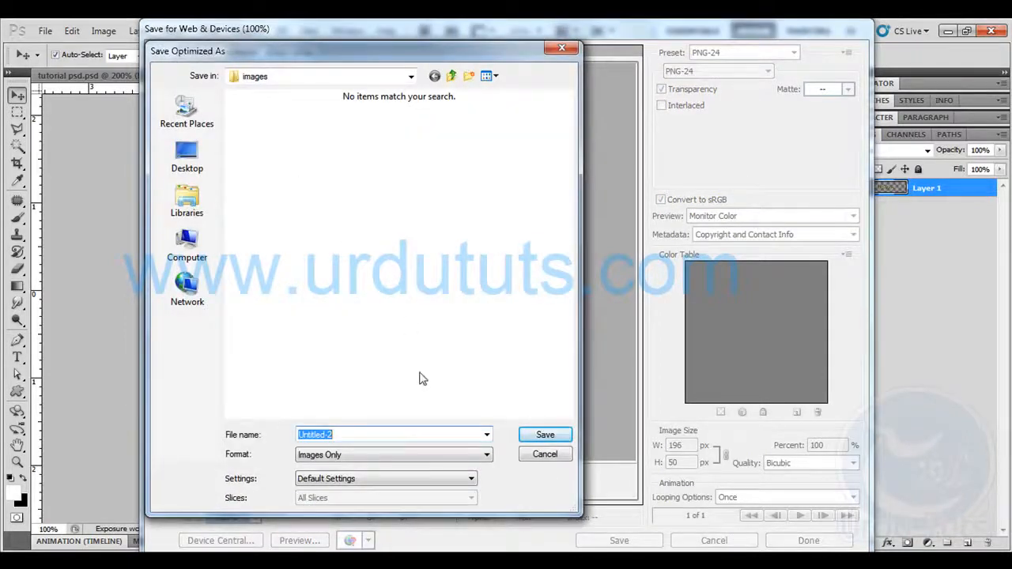
{"action": "type", "text": "ho"}
{"action": "left_click", "coordinate": [545, 435]}
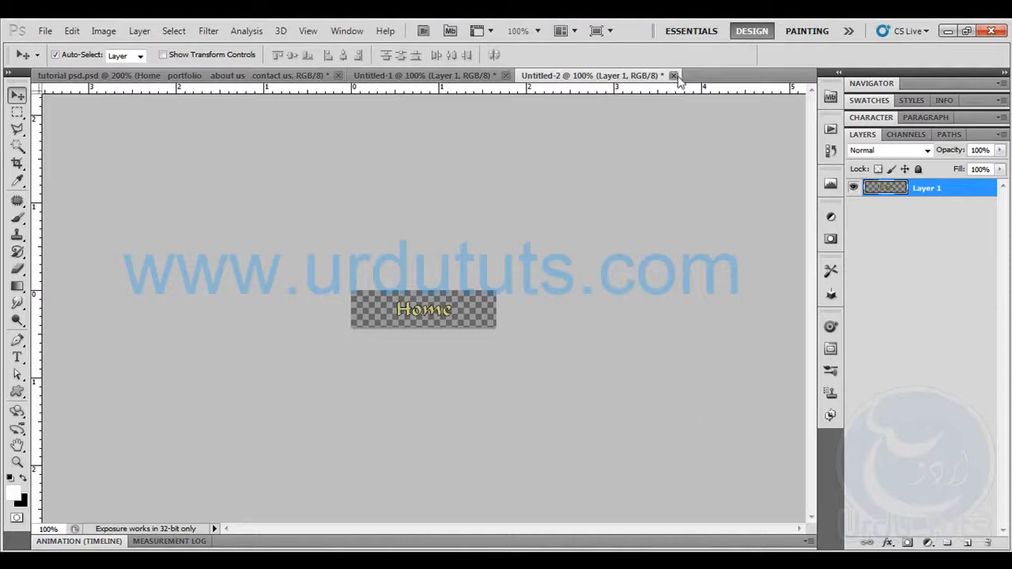
{"action": "left_click", "coordinate": [674, 75]}
{"action": "left_click", "coordinate": [510, 235]}
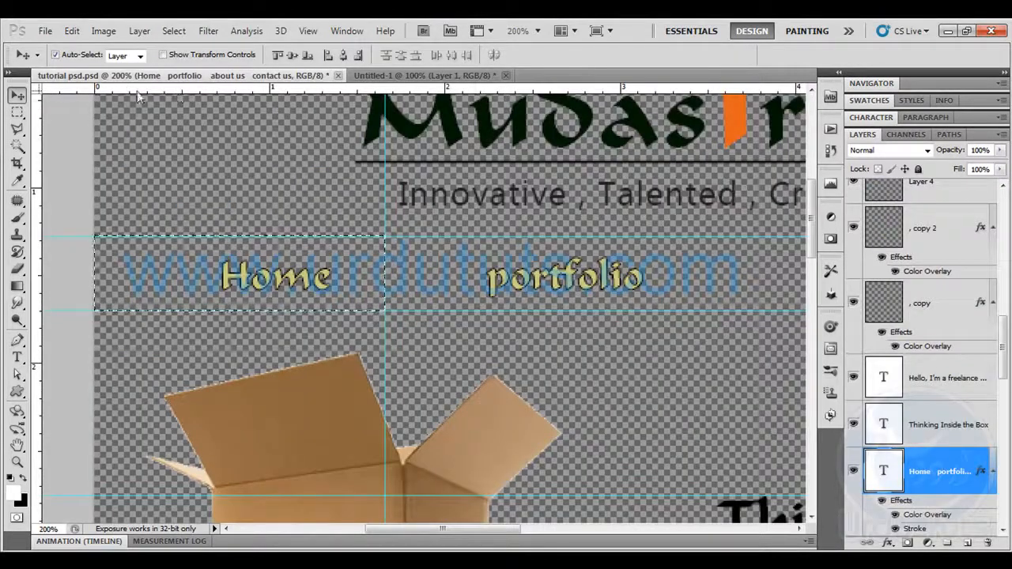
Select the portfolio section from the vertical guide to midway before "about us" and place another vertical guide at the selection's right edge
{"action": "left_click_drag", "start_coordinate": [553, 267], "coordinate": [407, 279]}
{"action": "left_click", "coordinate": [18, 113]}
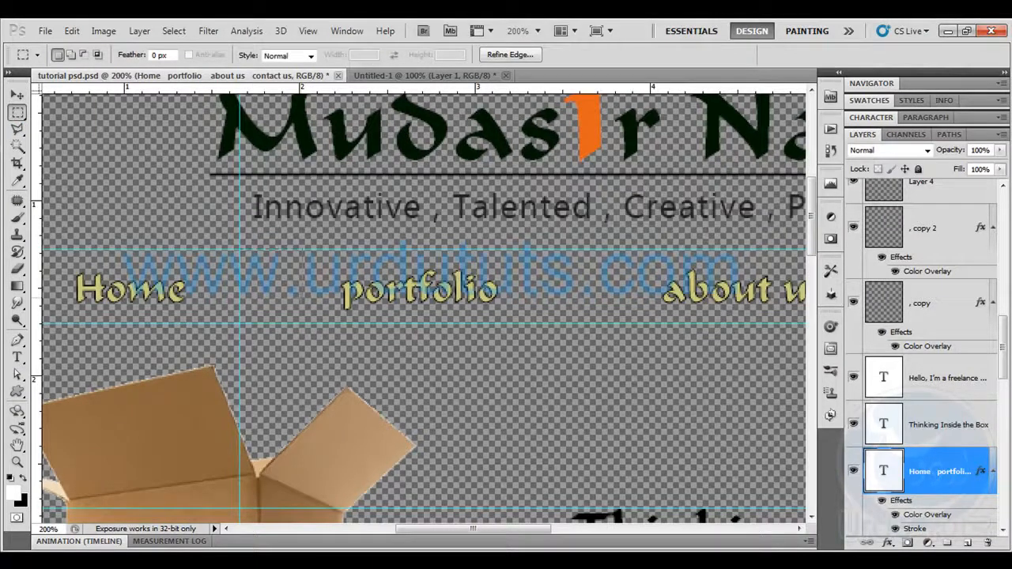
{"action": "left_click_drag", "start_coordinate": [239, 250], "coordinate": [585, 323]}
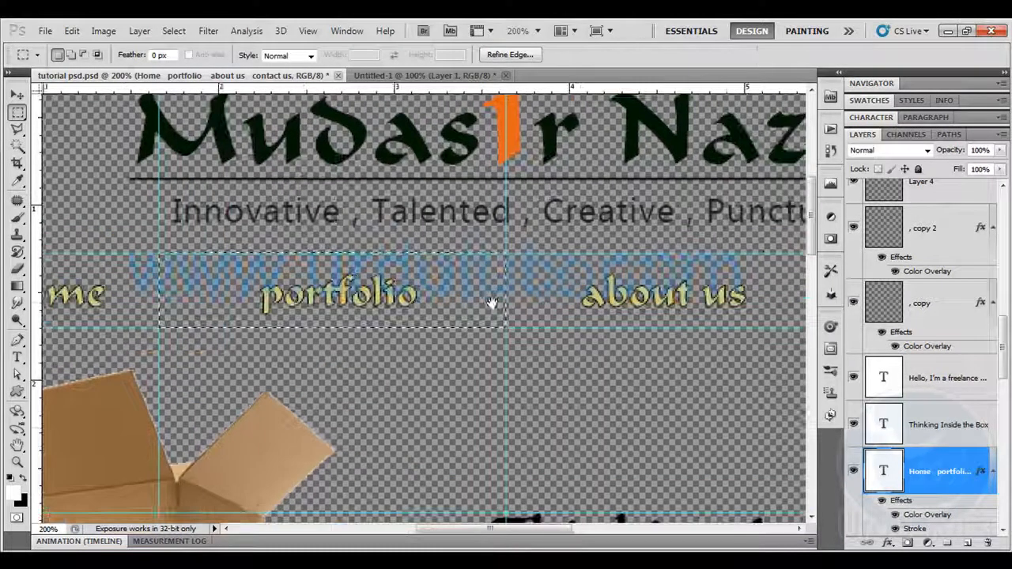
{"action": "left_click_drag", "start_coordinate": [576, 295], "coordinate": [492, 301]}
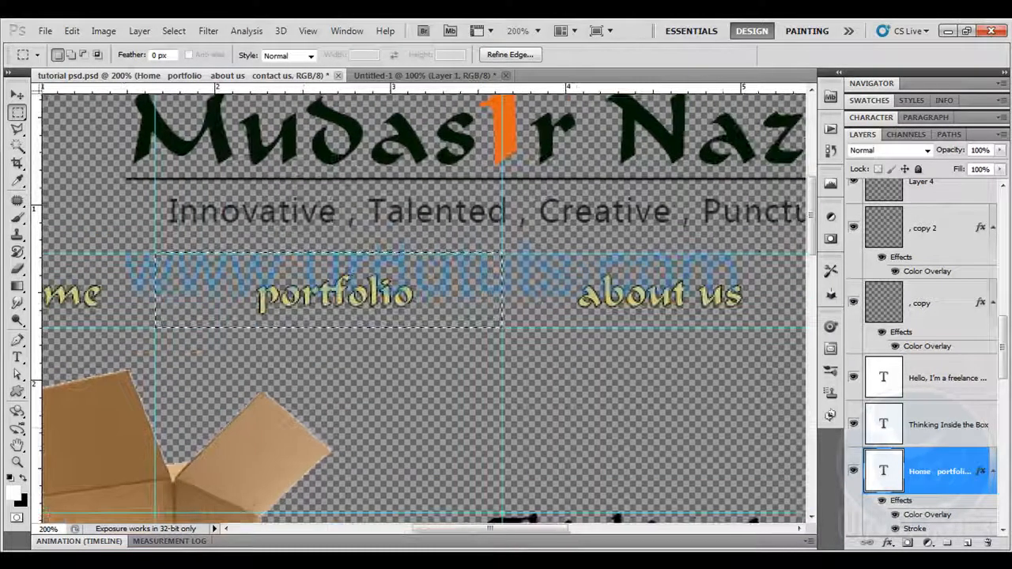
Show the orange navigation bar's shape layer again and copy the selected portfolio section merged
{"action": "scroll", "coordinate": [949, 391], "scroll_direction": "down", "scroll_amount": 2}
{"action": "scroll", "coordinate": [949, 390], "scroll_direction": "up", "scroll_amount": 3}
{"action": "scroll", "coordinate": [900, 394], "scroll_direction": "down", "scroll_amount": 4}
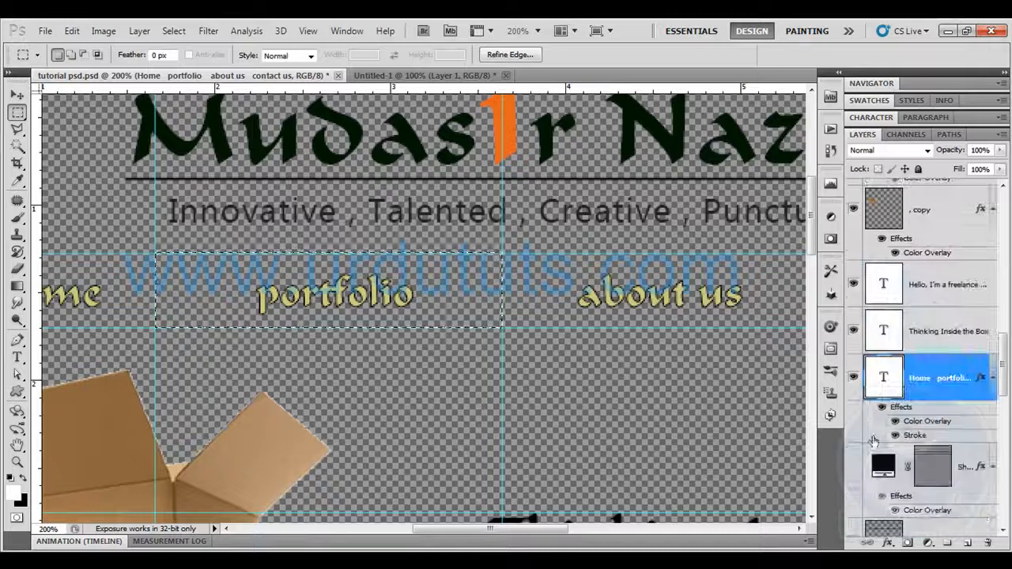
{"action": "left_click", "coordinate": [853, 468]}
{"action": "left_click", "coordinate": [886, 466]}
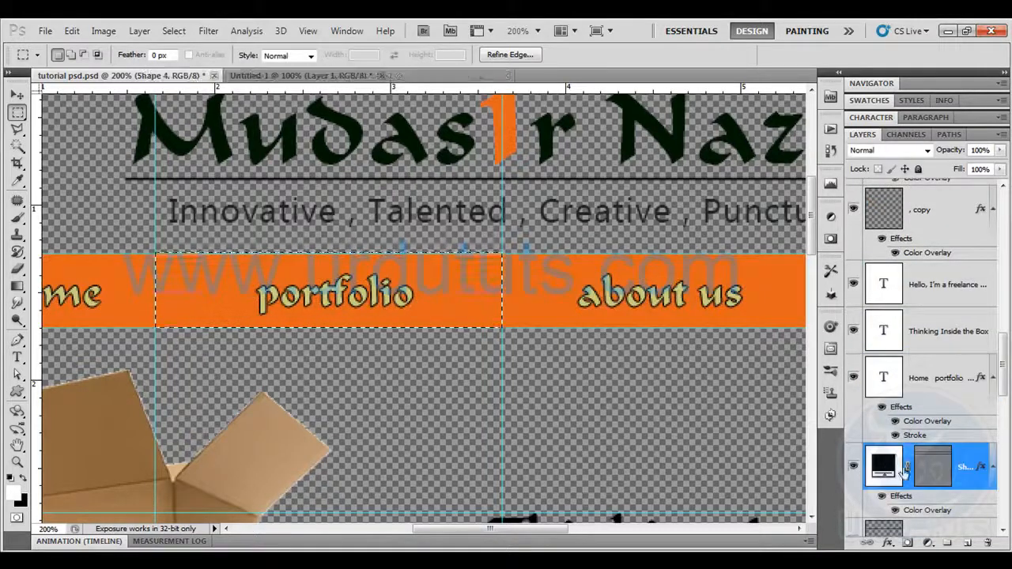
{"action": "left_click", "coordinate": [71, 30]}
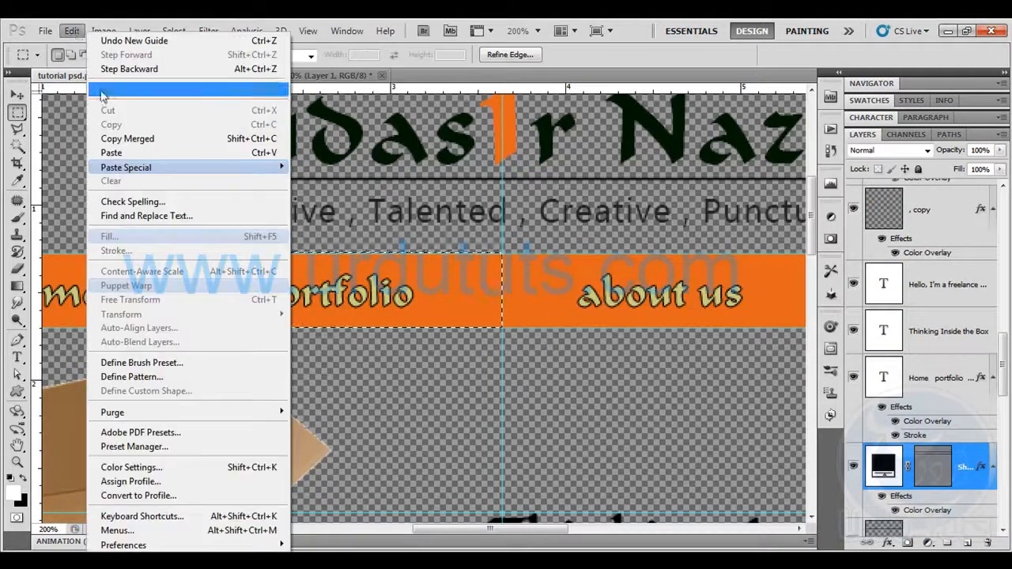
{"action": "left_click", "coordinate": [129, 153]}
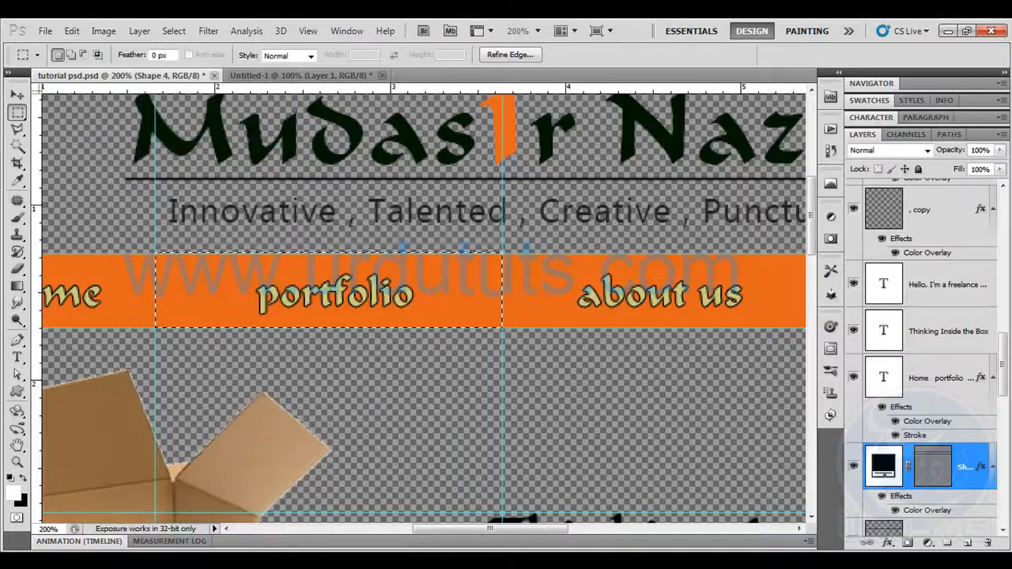
Hide the orange bar's shape layer and create a new document at the copied portfolio section's size
{"action": "left_click", "coordinate": [853, 466]}
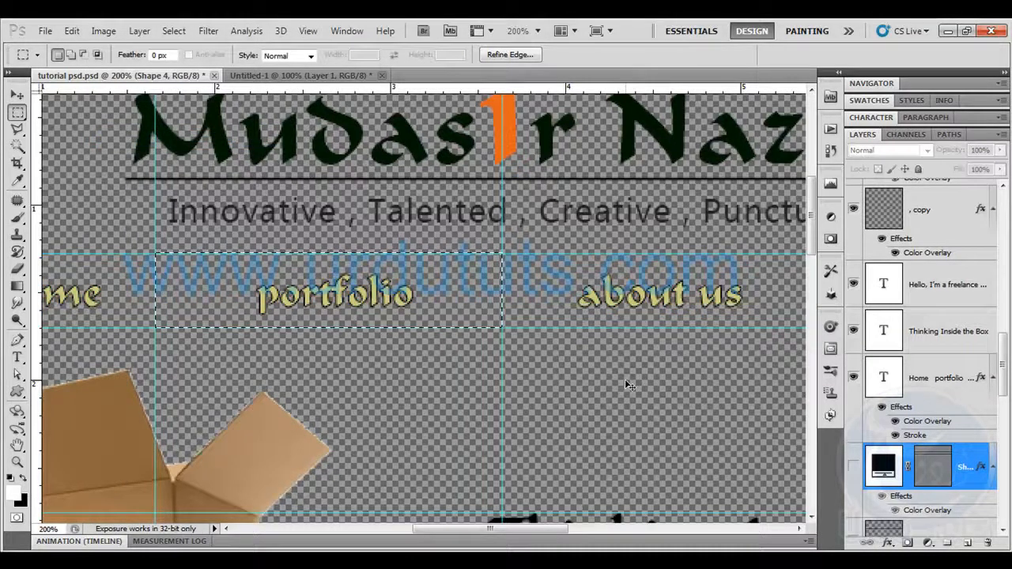
{"action": "key", "text": "ctrl+n"}
{"action": "key", "text": "Return"}
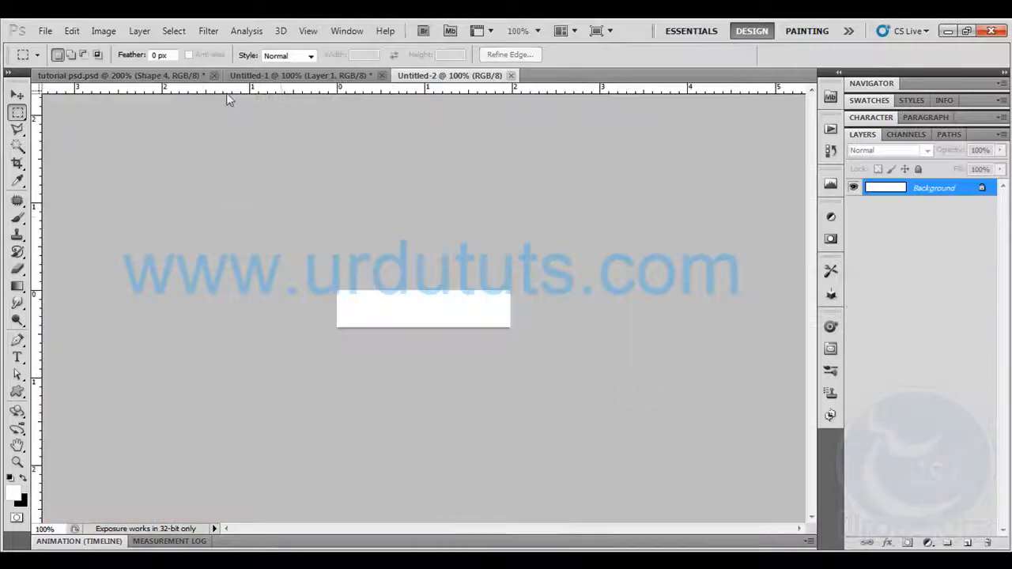
Copy the portfolio text merged from tutorial psd.psd, paste it into Untitled-2, and hide that document's Background layer
{"action": "left_click", "coordinate": [118, 75]}
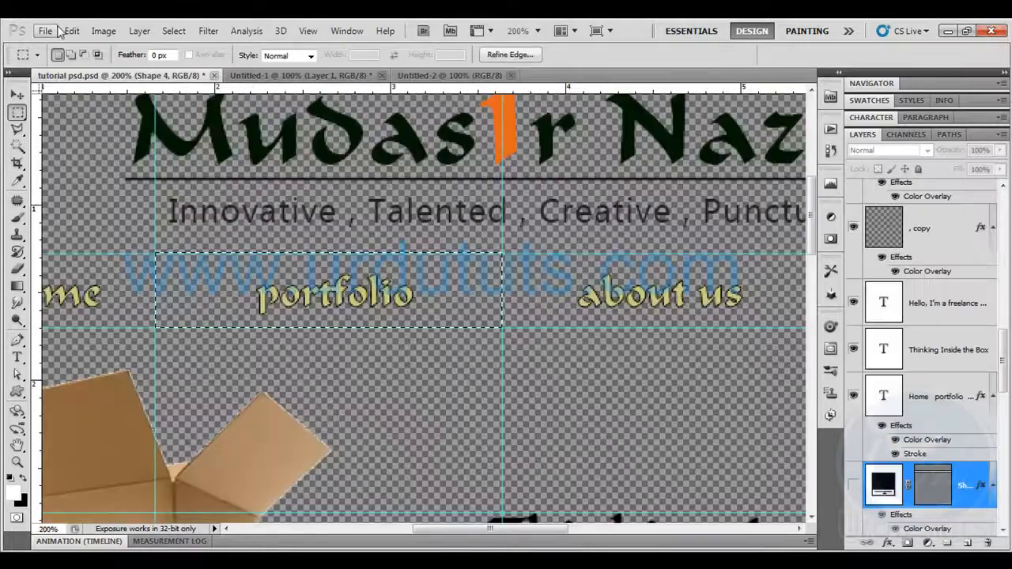
{"action": "left_click", "coordinate": [68, 30]}
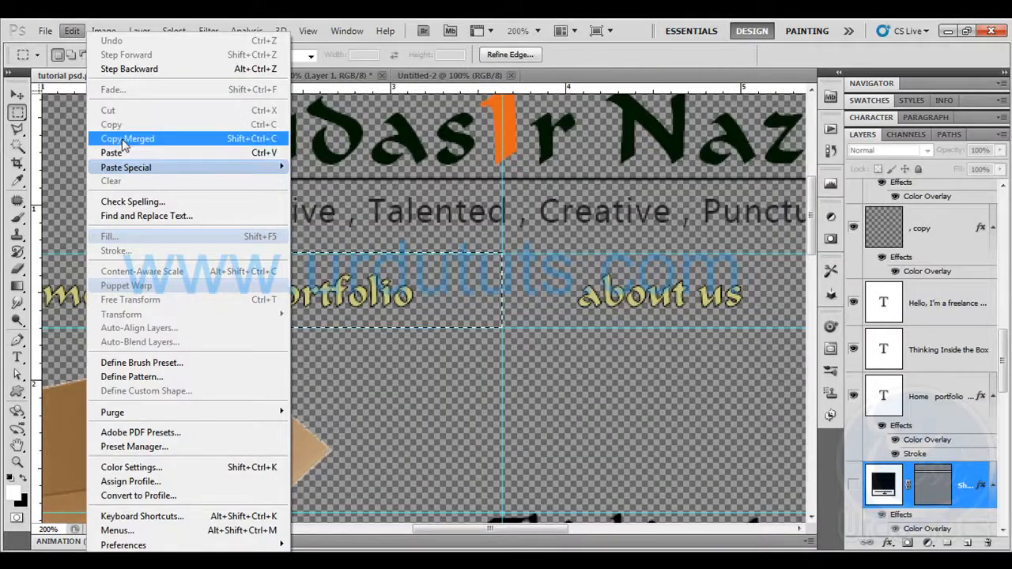
{"action": "left_click", "coordinate": [122, 138]}
{"action": "left_click", "coordinate": [427, 75]}
{"action": "key", "text": "ctrl+v"}
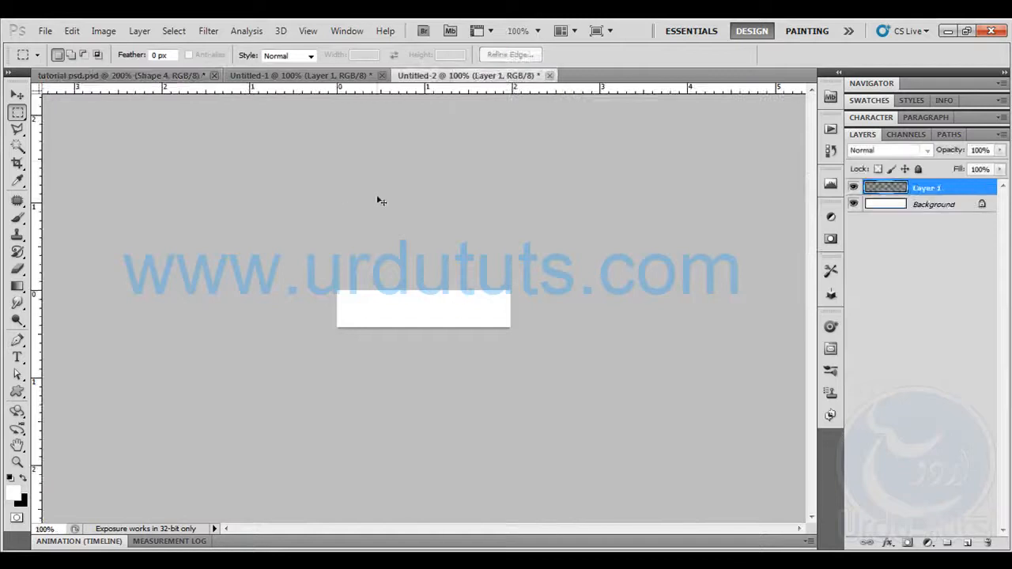
{"action": "left_click", "coordinate": [853, 206]}
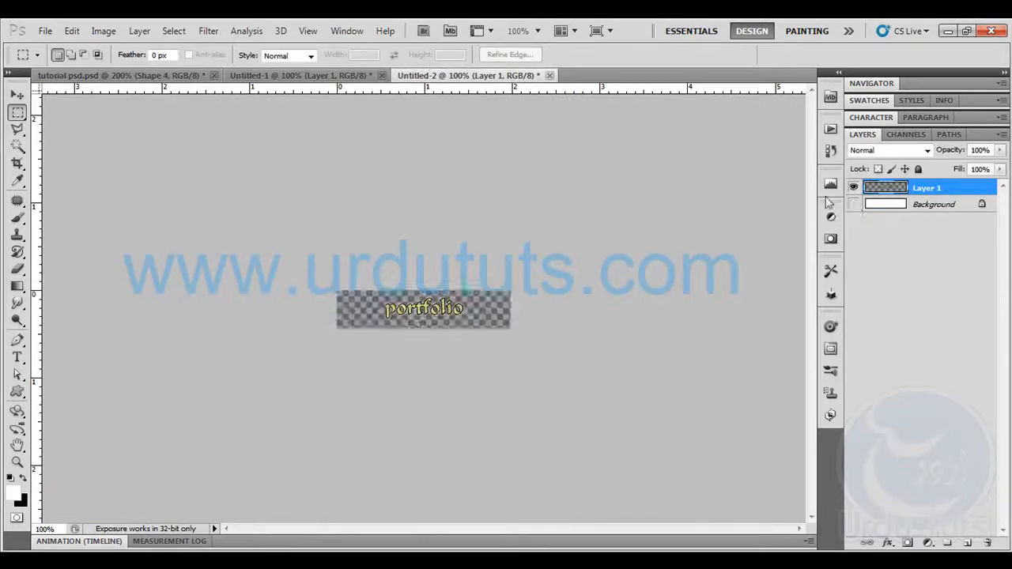
Export the portfolio image for the web as a transparent PNG-24 named protfolio in the images folder and close Untitled-2 without saving
{"action": "left_click", "coordinate": [45, 30]}
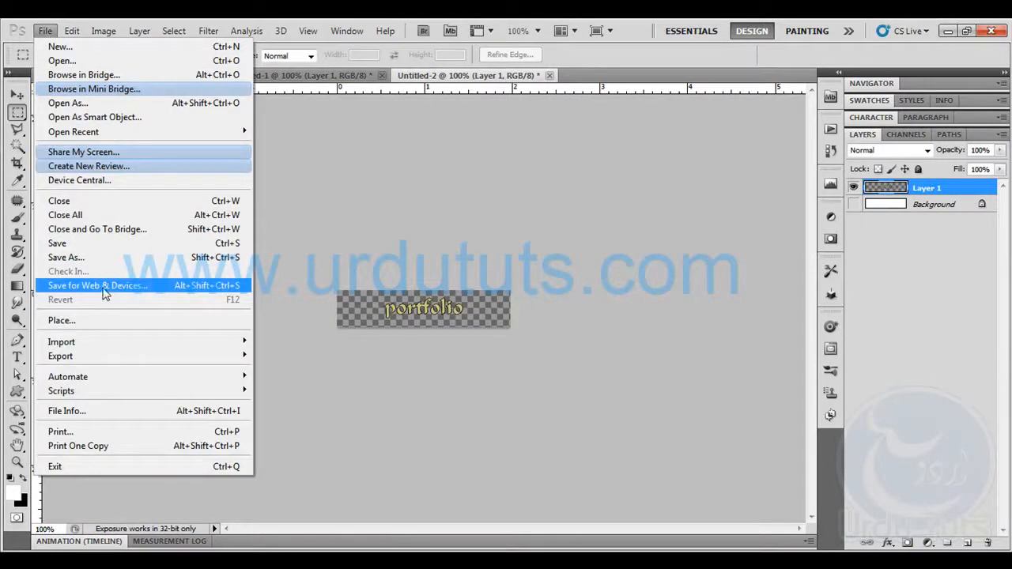
{"action": "left_click", "coordinate": [104, 293]}
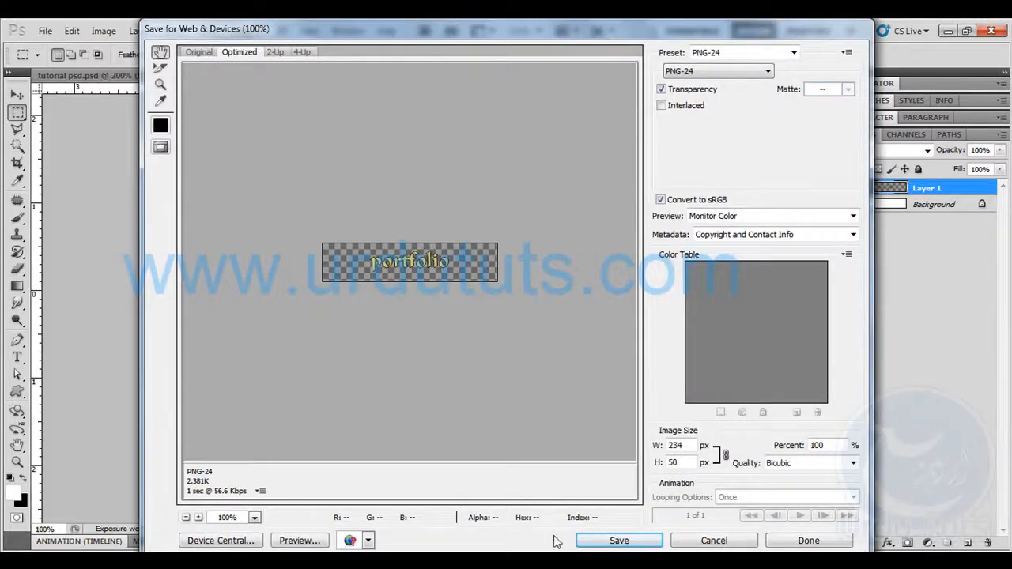
{"action": "left_click", "coordinate": [597, 541]}
{"action": "type", "text": "protfolio"}
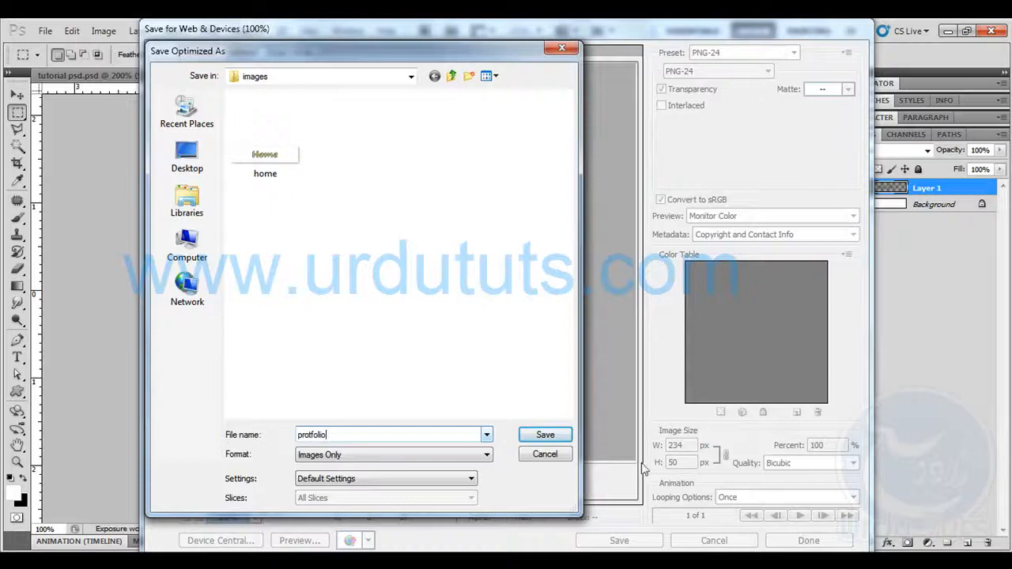
{"action": "key", "text": "Return"}
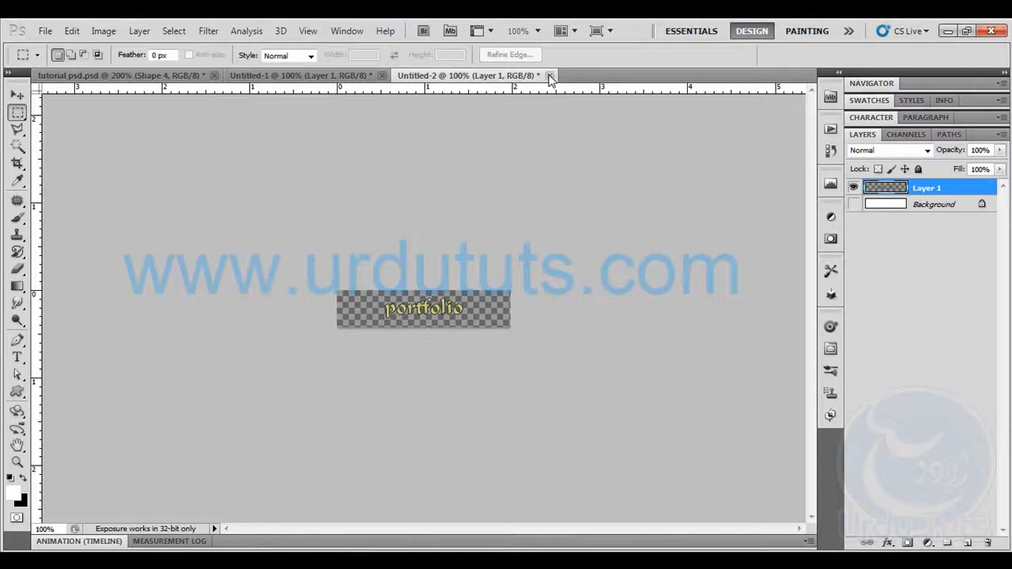
{"action": "left_click", "coordinate": [550, 75]}
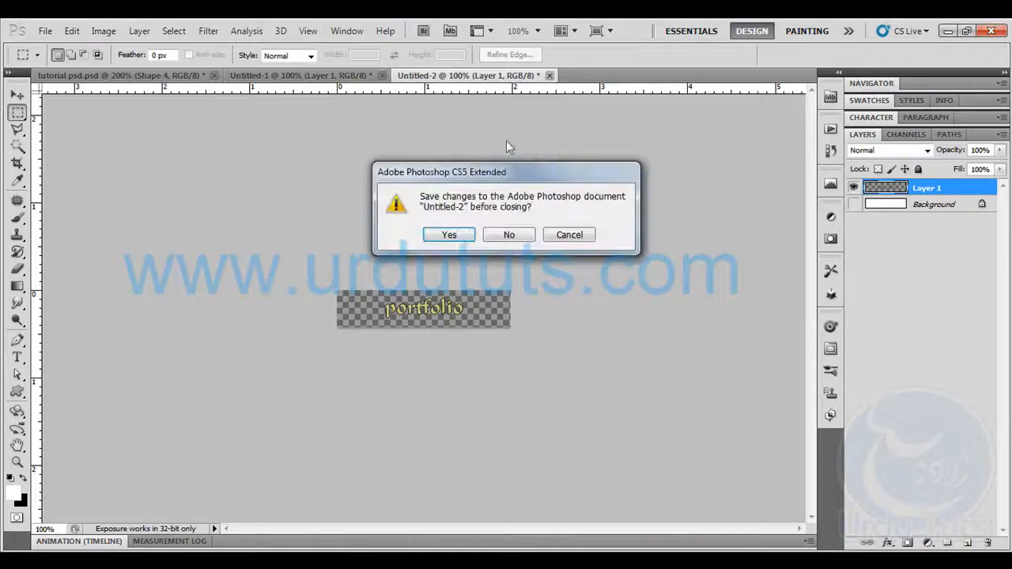
{"action": "left_click", "coordinate": [507, 236]}
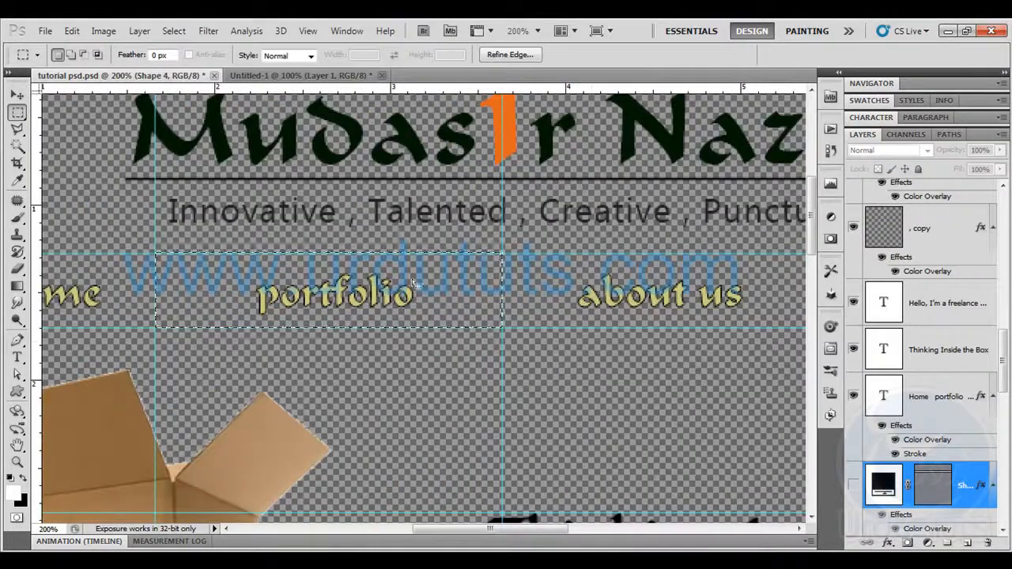
Select the "about us" section from the last vertical guide to midway before "contact us" and place a vertical guide at the selection's right edge
{"action": "left_click_drag", "start_coordinate": [637, 332], "coordinate": [370, 360]}
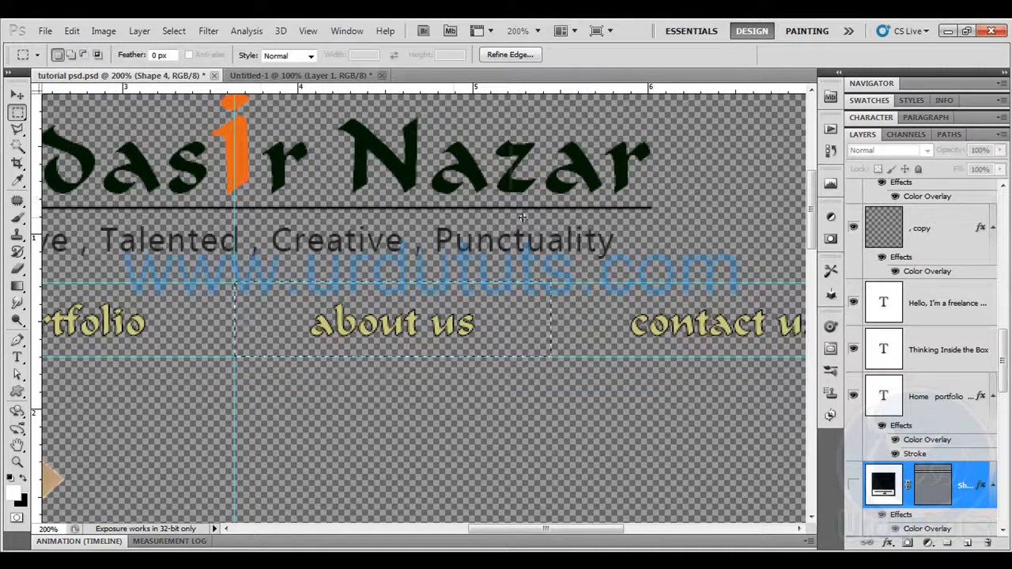
{"action": "left_click_drag", "start_coordinate": [555, 214], "coordinate": [555, 214]}
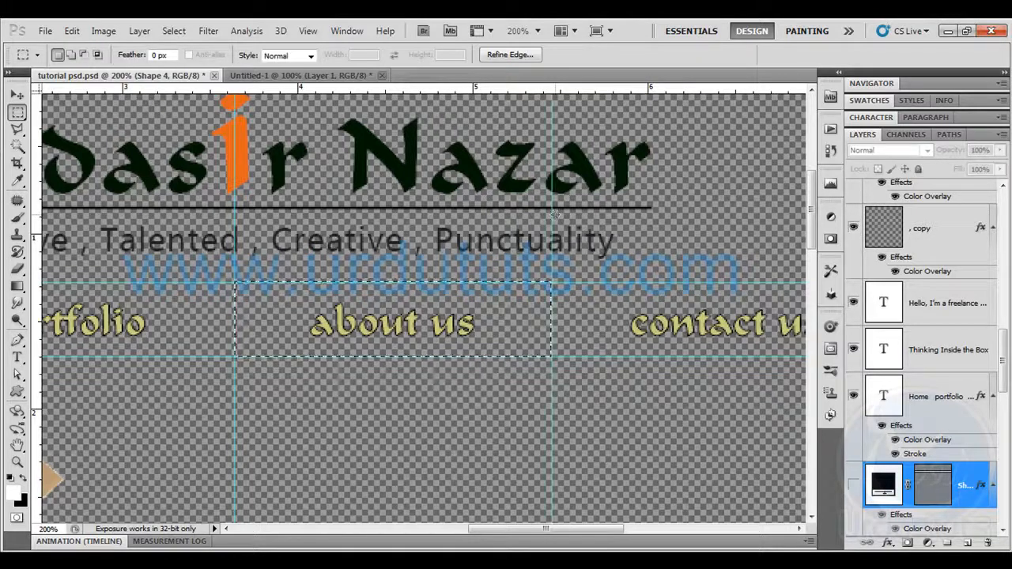
Copy the "about us" section merged with the orange bar's shape layer shown and create a new document at the copied size
{"action": "left_click", "coordinate": [853, 484]}
{"action": "left_click", "coordinate": [71, 30]}
{"action": "left_click", "coordinate": [134, 153]}
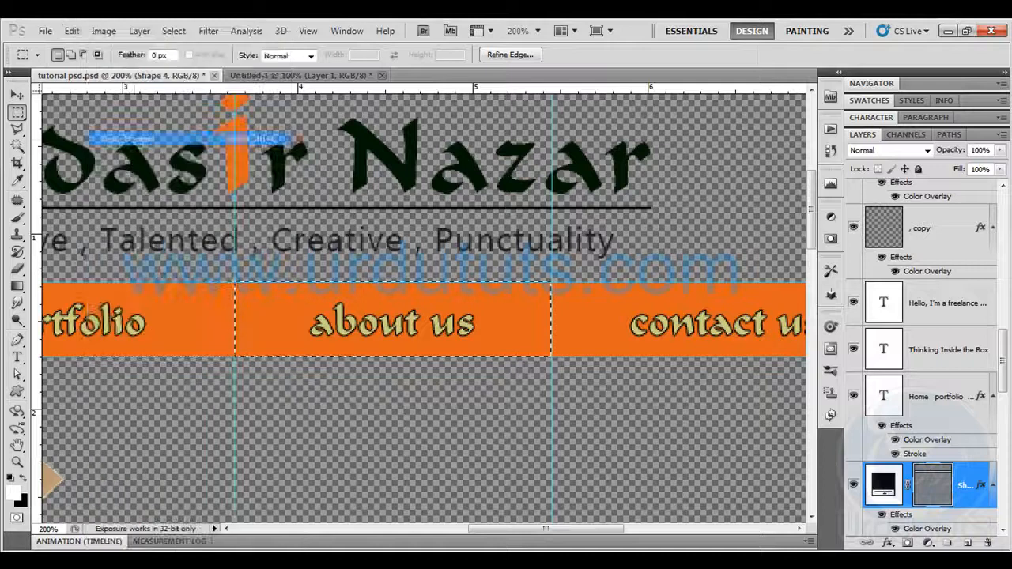
{"action": "key", "text": "ctrl+n"}
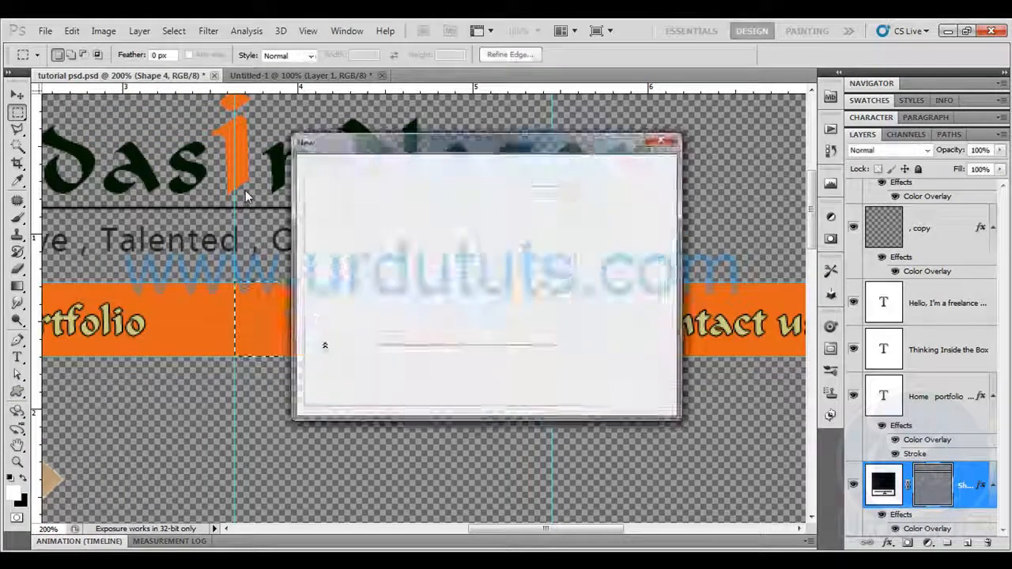
{"action": "key", "text": "Return"}
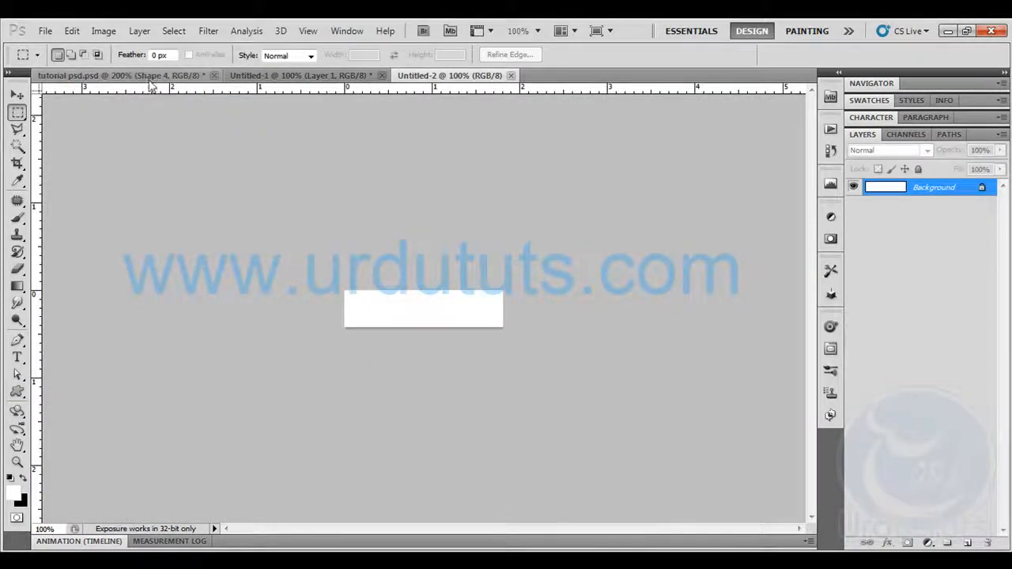
Hide the orange bar's shape layer in tutorial psd.psd and copy the selected "about us" text merged
{"action": "left_click", "coordinate": [119, 75]}
{"action": "left_click", "coordinate": [852, 486]}
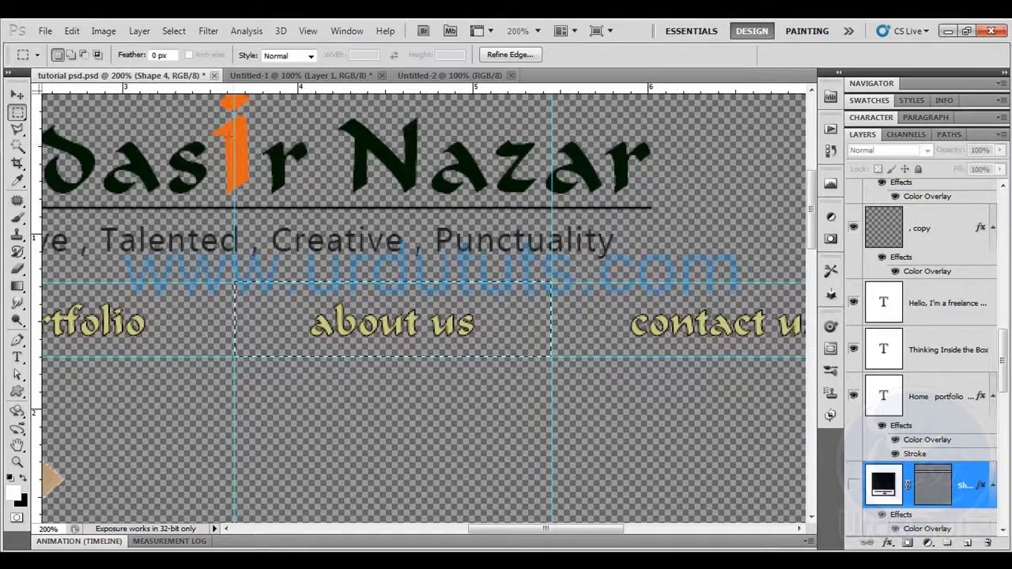
{"action": "left_click", "coordinate": [71, 31]}
{"action": "left_click", "coordinate": [113, 153]}
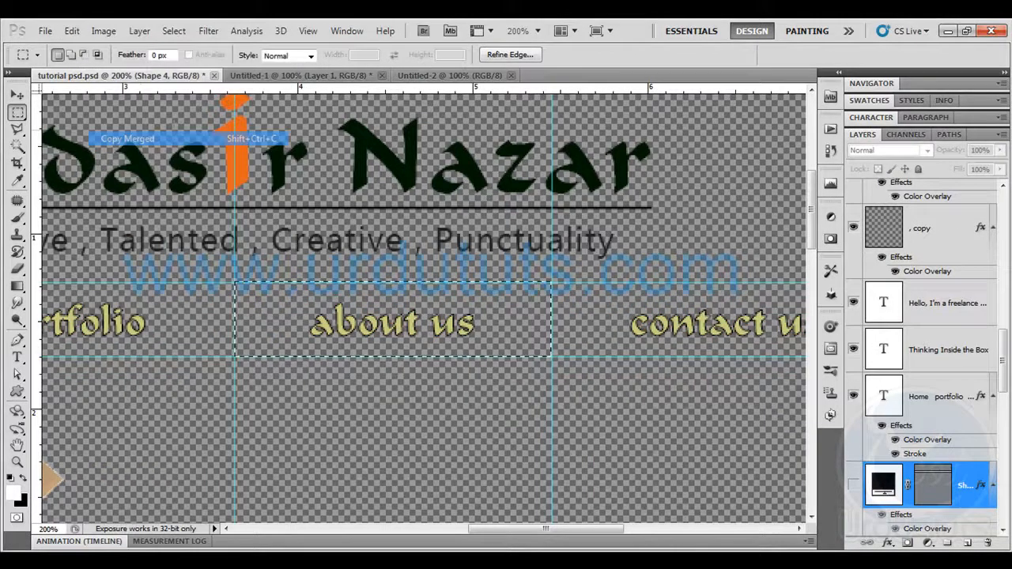
Paste the "about us" text into Untitled-2 and hide that document's Background layer
{"action": "left_click", "coordinate": [427, 75]}
{"action": "key", "text": "ctrl+v"}
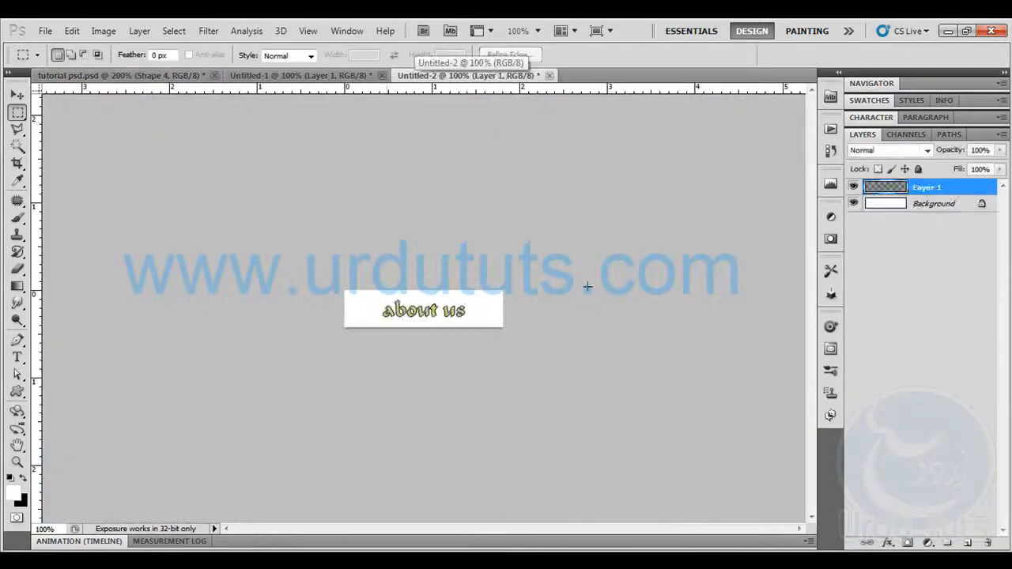
{"action": "left_click", "coordinate": [853, 204]}
Export the "about us" image for the web as a transparent PNG-24 named aboutus in the images folder
{"action": "left_click", "coordinate": [45, 31]}
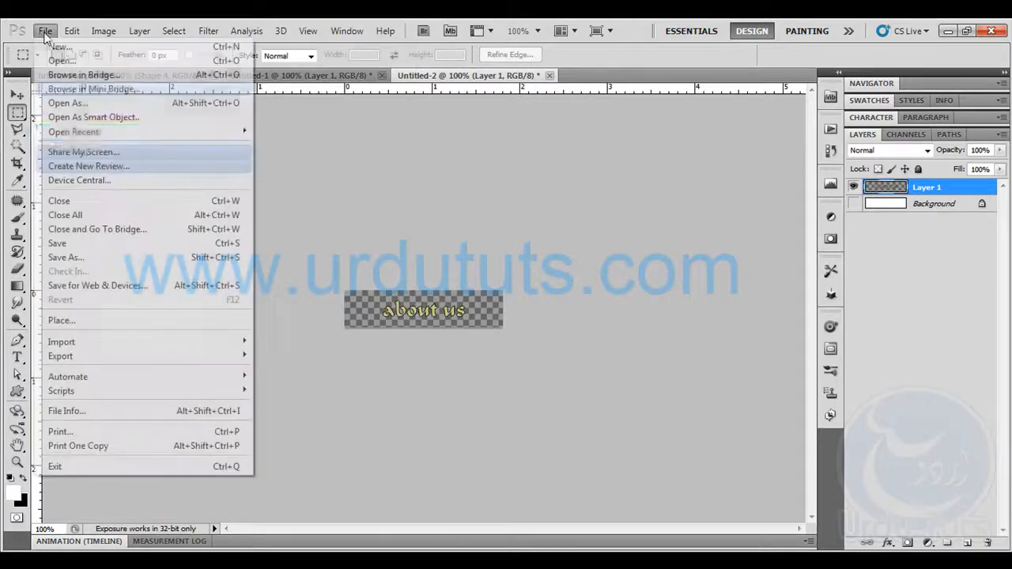
{"action": "left_click", "coordinate": [107, 286]}
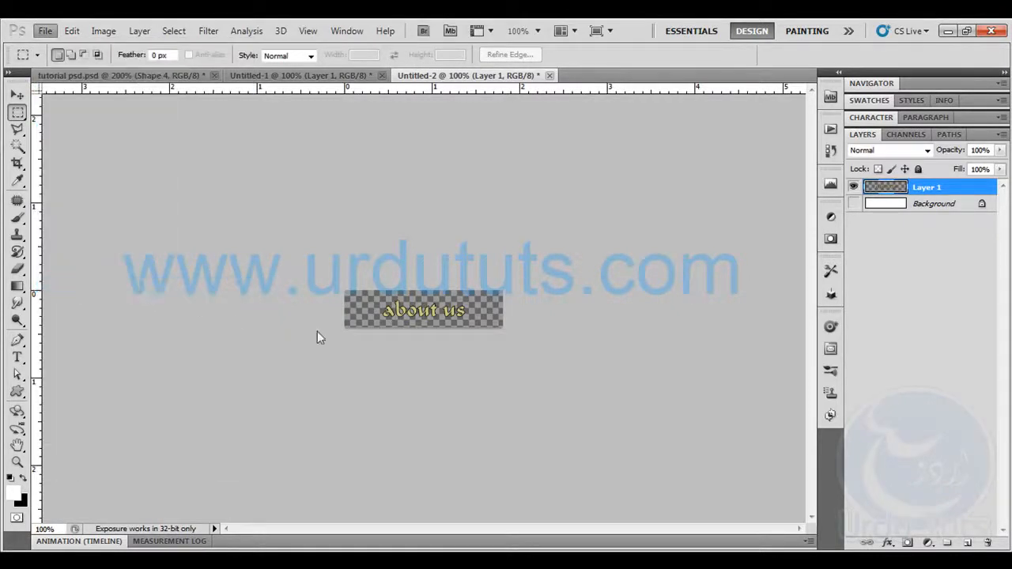
{"action": "key", "text": "Return"}
{"action": "type", "text": "aboutus"}
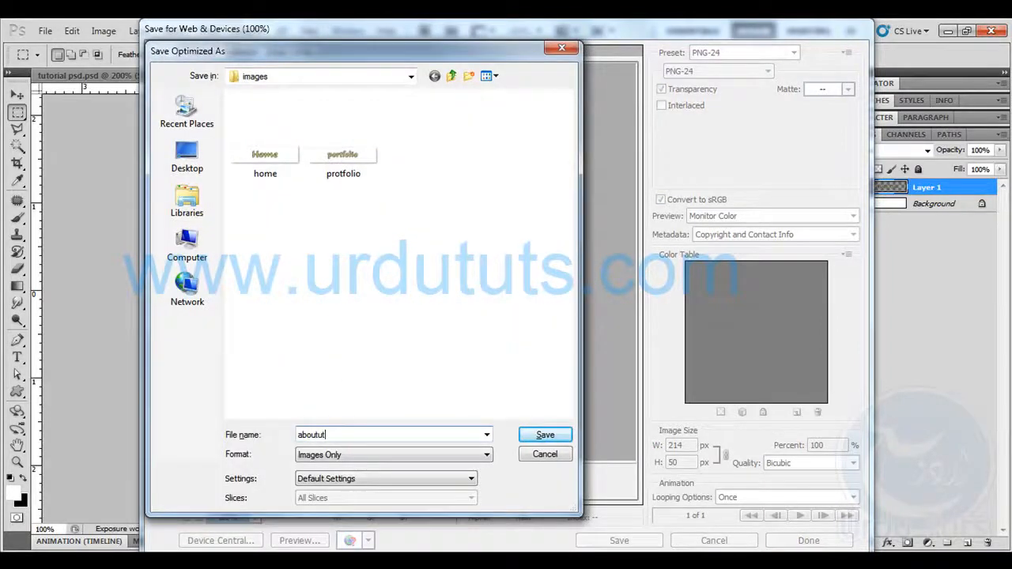
{"action": "left_click", "coordinate": [538, 437]}
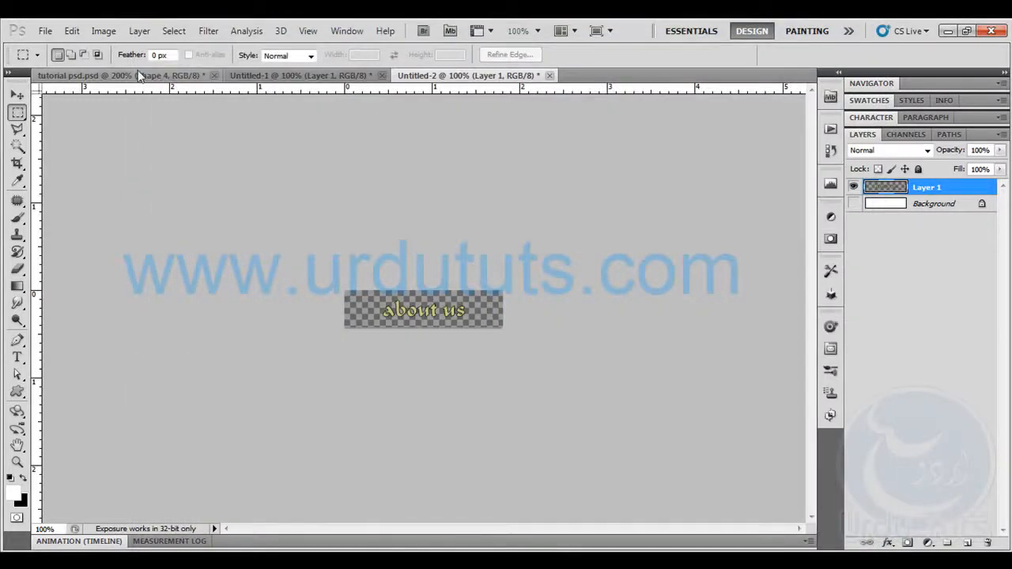
Select the "contact us" section up to the canvas's right edge in tutorial psd.psd and copy it merged with the orange bar shown
{"action": "left_click", "coordinate": [138, 75]}
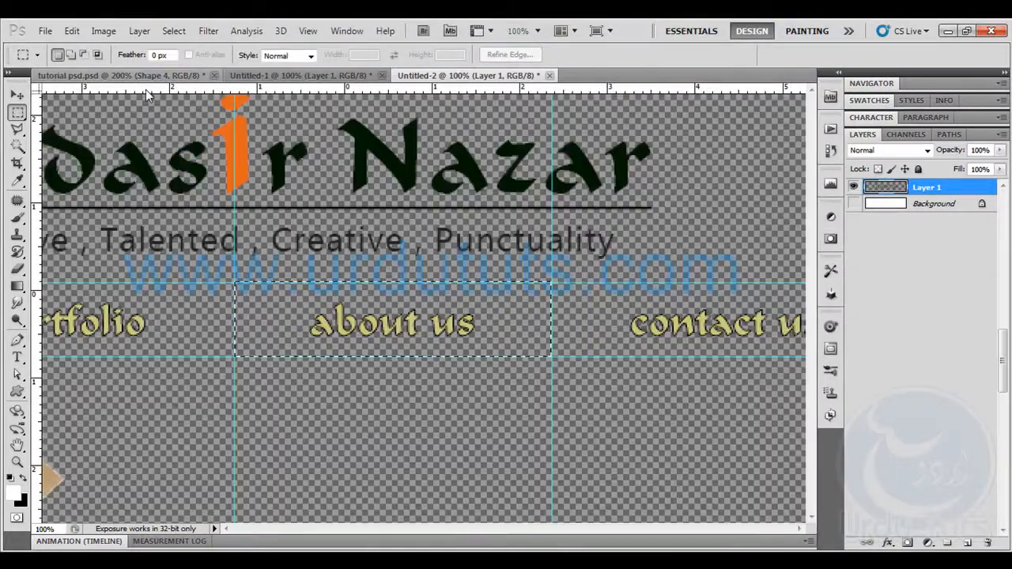
{"action": "left_click_drag", "start_coordinate": [560, 313], "coordinate": [229, 306]}
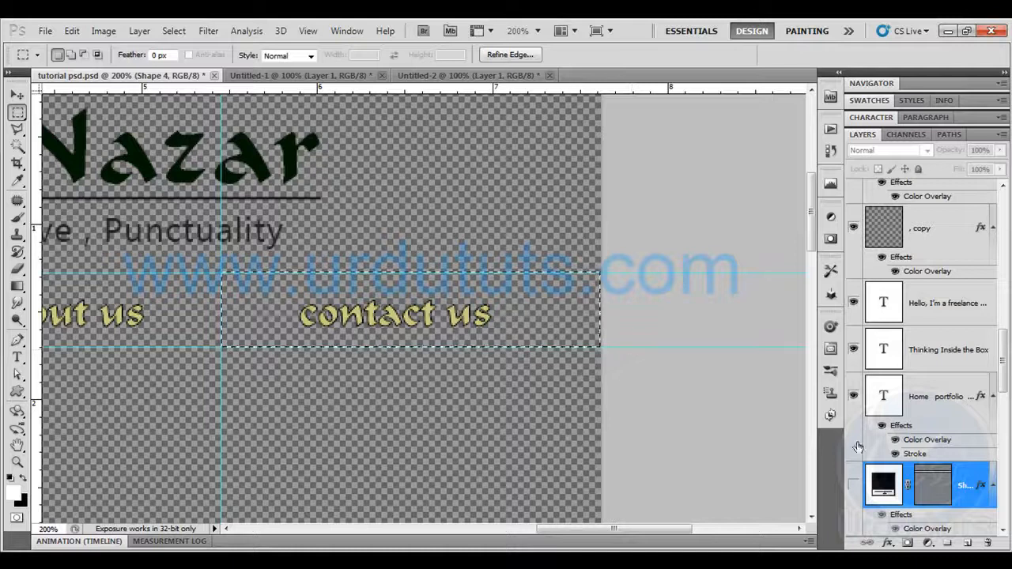
{"action": "left_click", "coordinate": [853, 483]}
{"action": "left_click", "coordinate": [45, 31]}
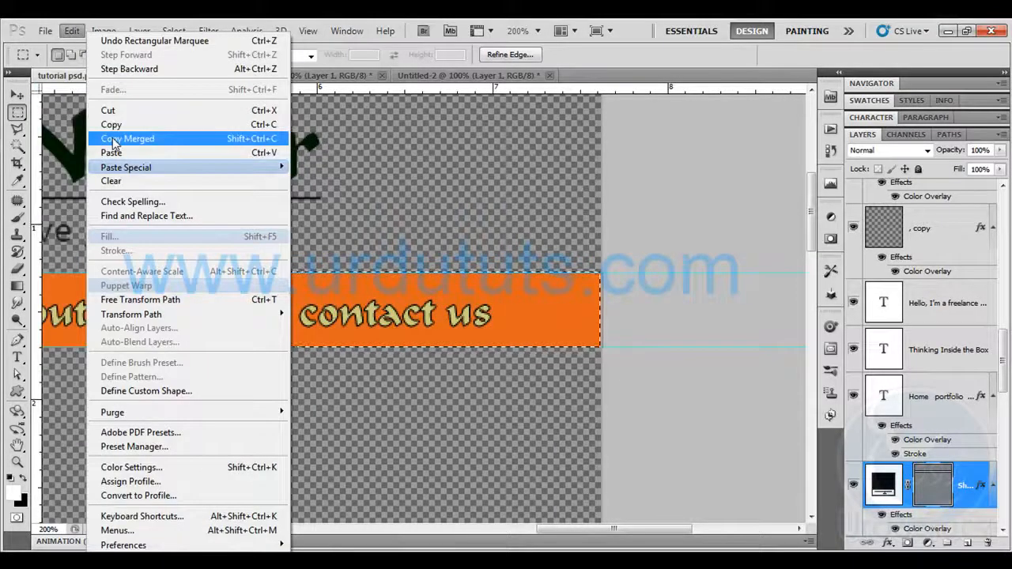
{"action": "left_click", "coordinate": [79, 135]}
Create a new 256 by 50 pixel document and copy the "contact us" text merged from tutorial psd.psd with the orange bar hidden
{"action": "key", "text": "ctrl+n"}
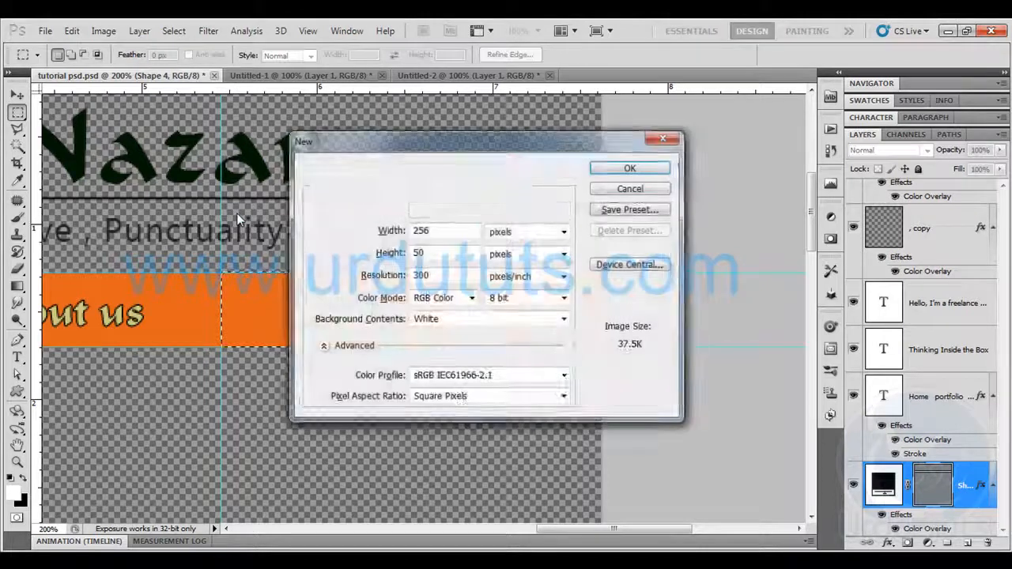
{"action": "key", "text": "Return"}
{"action": "key", "text": "ctrl+Tab"}
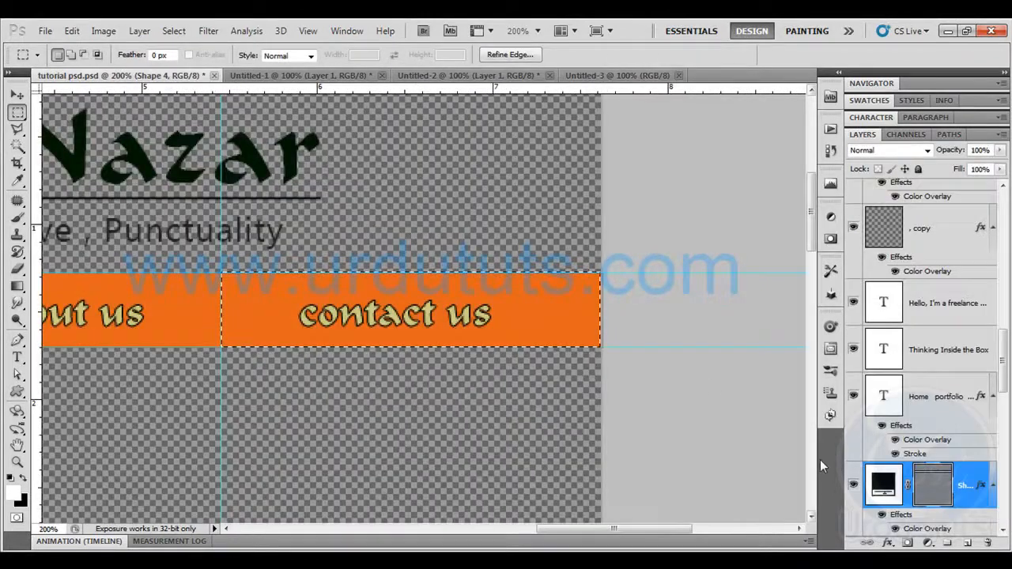
{"action": "left_click", "coordinate": [71, 30]}
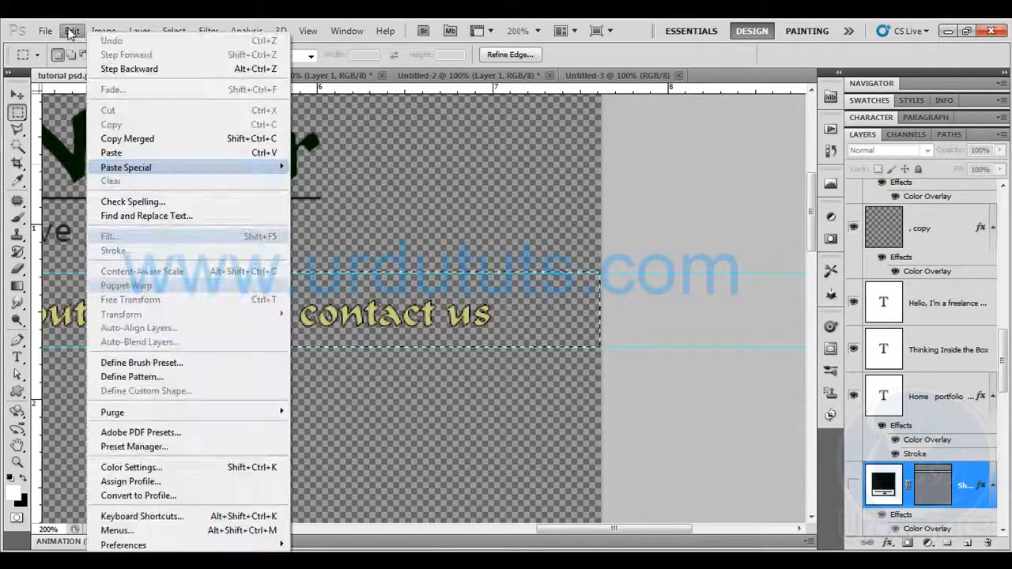
{"action": "left_click", "coordinate": [119, 139]}
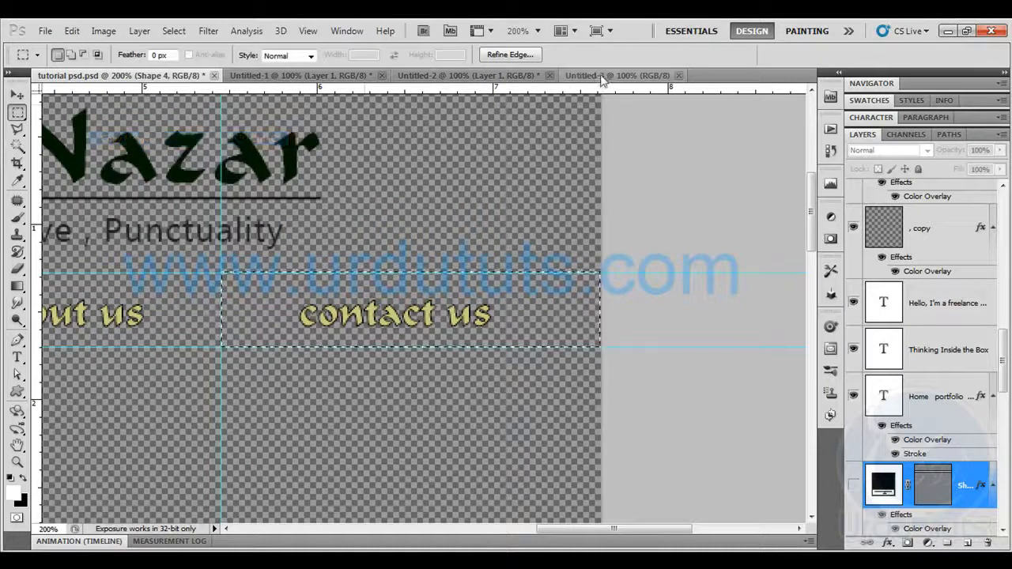
Paste the "contact us" text into Untitled-3 and hide that document's Background layer
{"action": "left_click", "coordinate": [617, 75]}
{"action": "key", "text": "ctrl+v"}
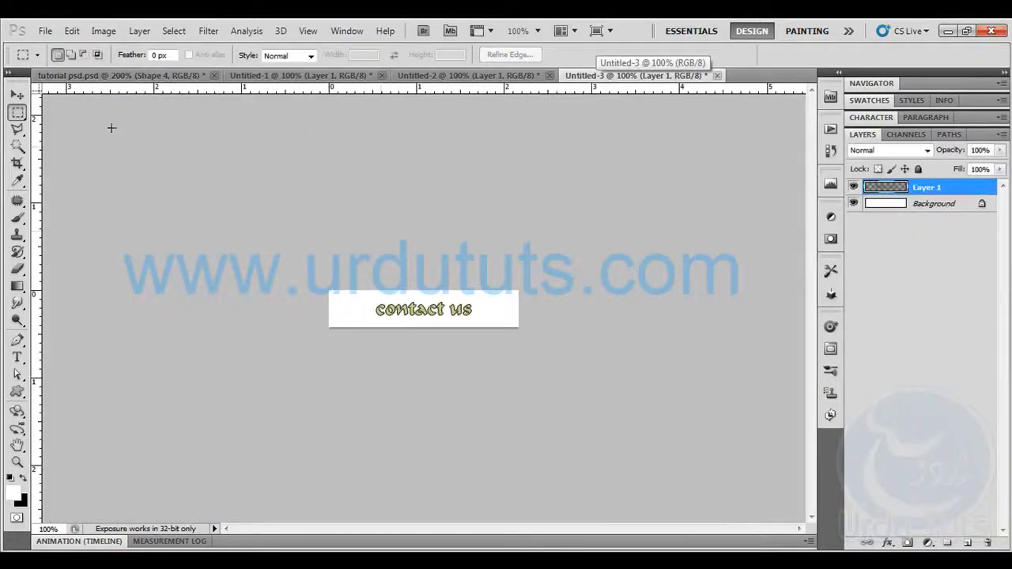
{"action": "left_click", "coordinate": [45, 30]}
{"action": "left_click", "coordinate": [853, 204]}
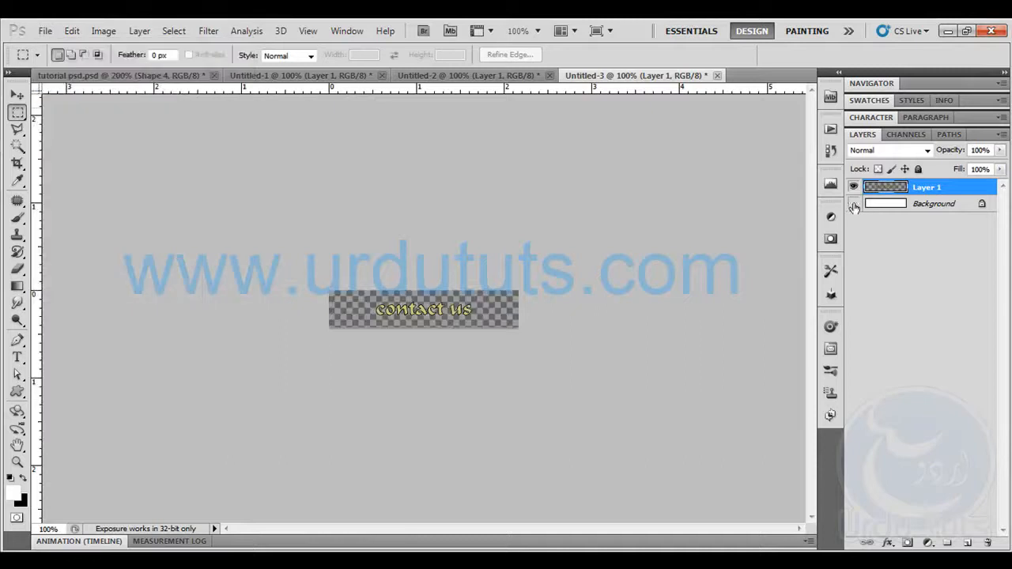
Export the "contact us" image for the web as a transparent PNG-24 named contactus in the images folder
{"action": "left_click", "coordinate": [45, 30]}
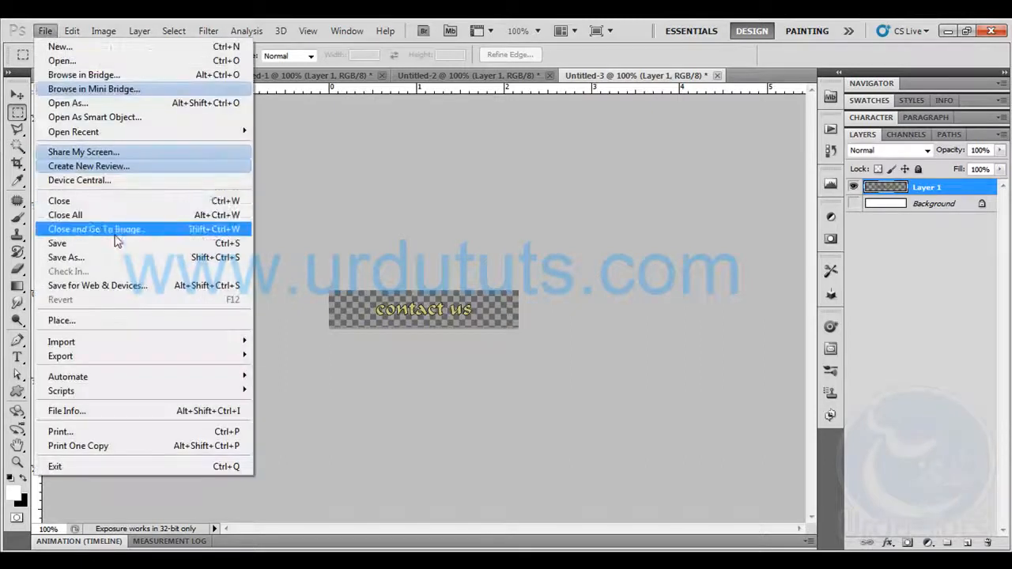
{"action": "left_click", "coordinate": [124, 285]}
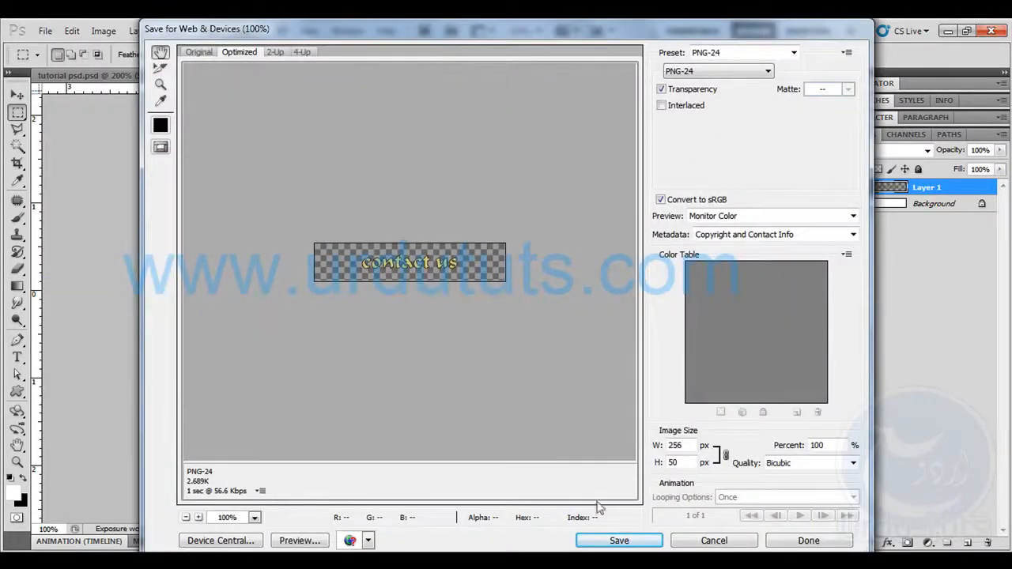
{"action": "left_click", "coordinate": [618, 540]}
{"action": "type", "text": "contactus"}
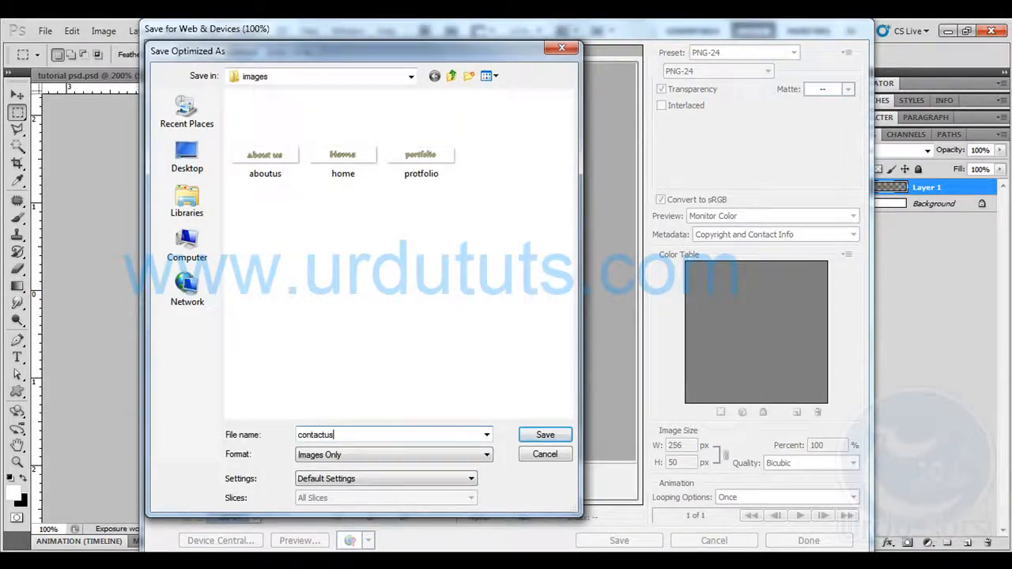
{"action": "key", "text": "Return"}
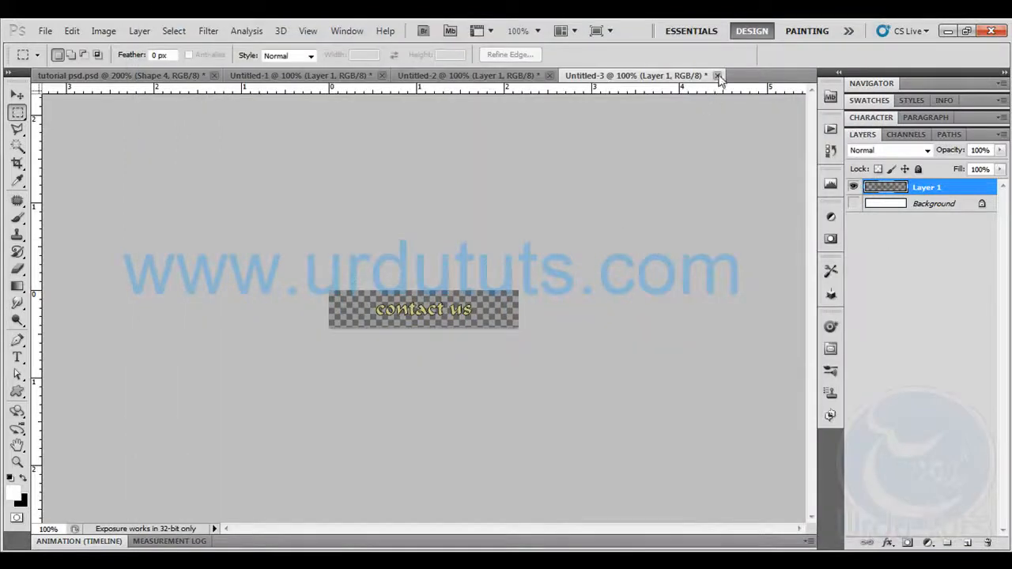
Close the Untitled-3 and Untitled-2 documents without saving them
{"action": "left_click", "coordinate": [717, 76]}
{"action": "left_click", "coordinate": [508, 234]}
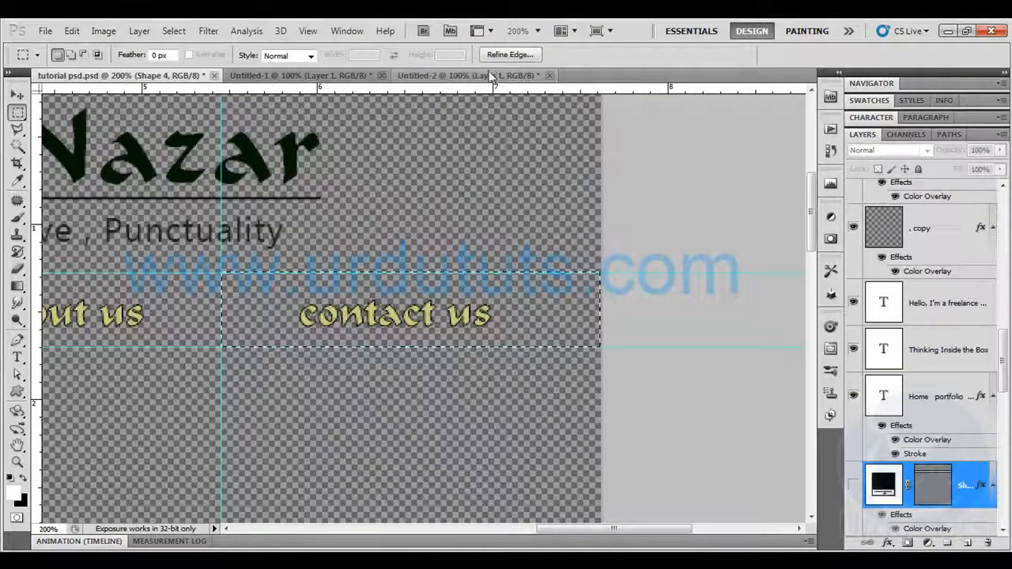
{"action": "left_click", "coordinate": [550, 76]}
{"action": "left_click", "coordinate": [514, 235]}
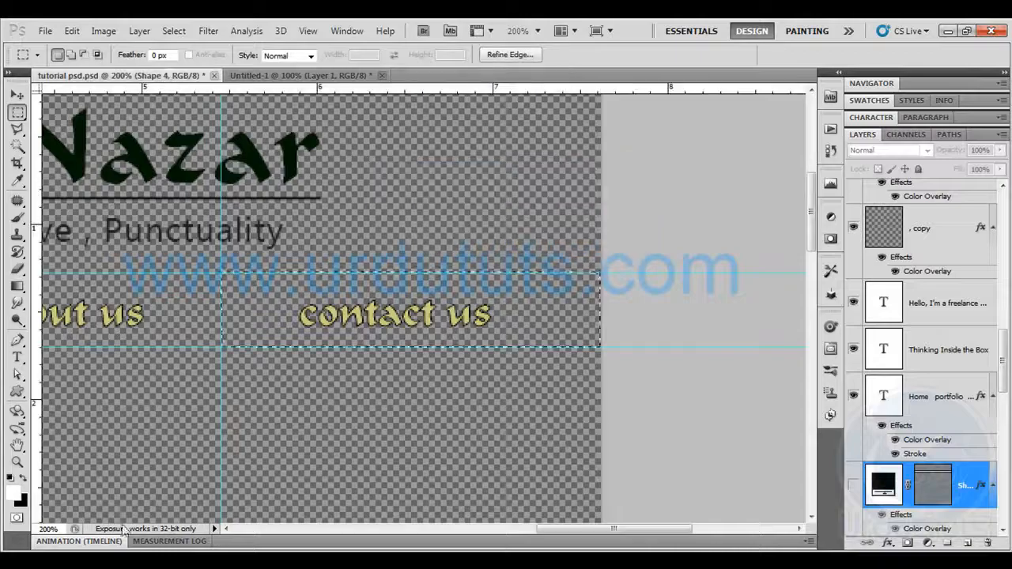
Show the orange bar layer in tutorial psd.psd, sample the bar as foreground color and copy its hex code e56619
{"action": "left_click", "coordinate": [162, 559]}
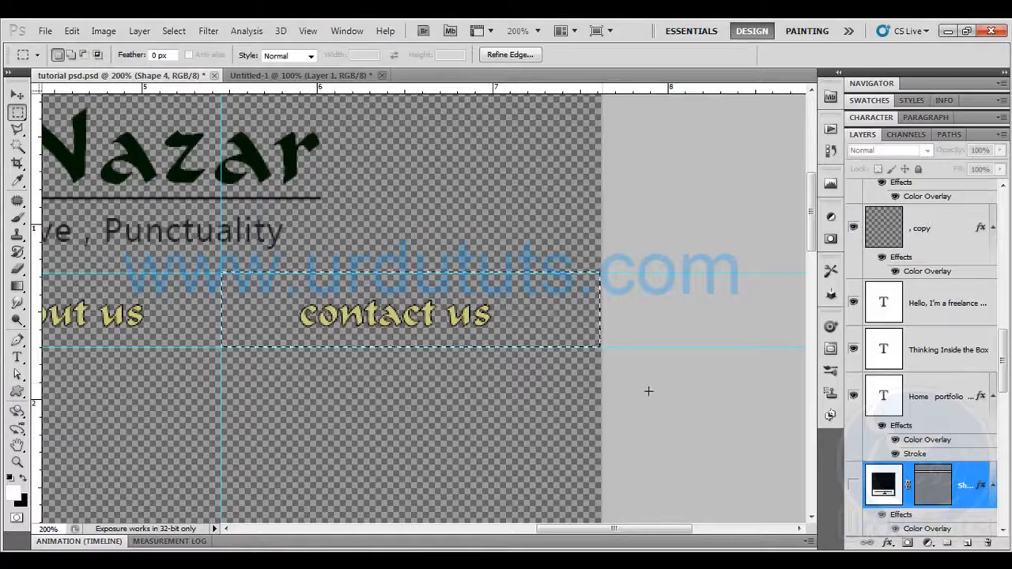
{"action": "left_click", "coordinate": [853, 485]}
{"action": "left_click", "coordinate": [15, 498]}
{"action": "left_click", "coordinate": [253, 294]}
{"action": "double_click", "coordinate": [907, 382]}
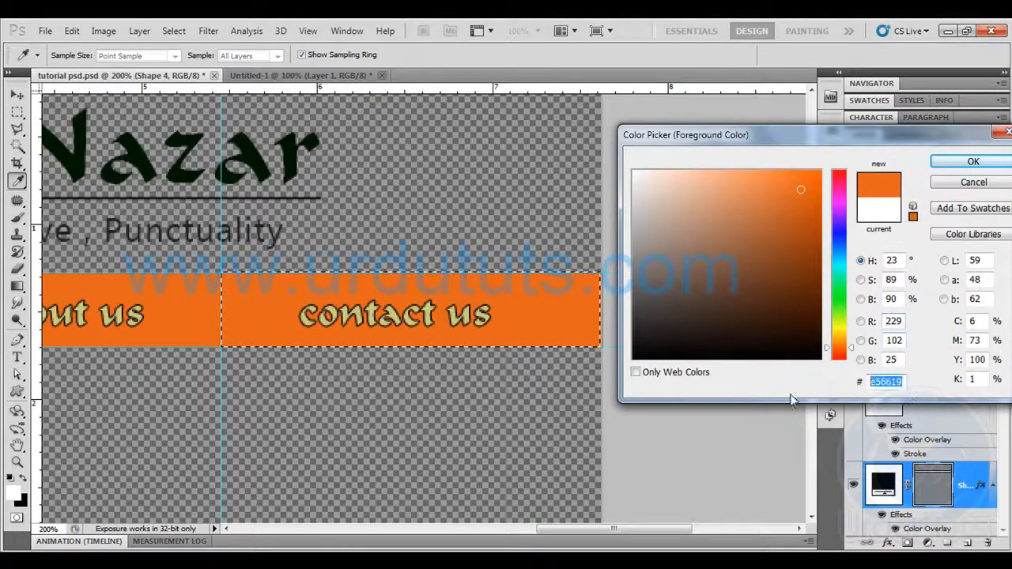
{"action": "key", "text": "Return"}
{"action": "key", "text": "m"}
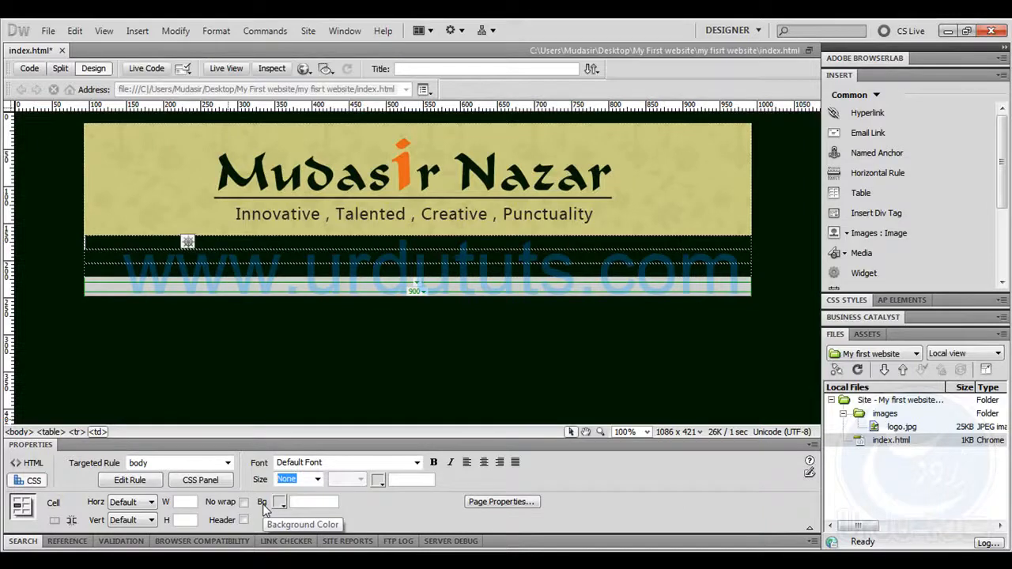
Switch to Dreamweaver and set the background color of the table cell directly below the logo to #e56619
{"action": "left_click", "coordinate": [299, 503]}
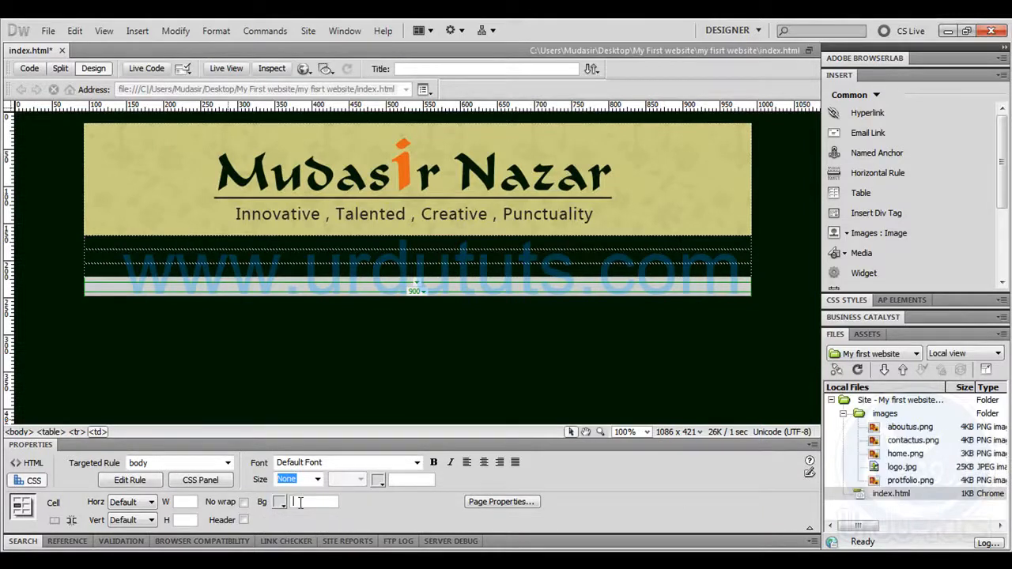
{"action": "type", "text": "#e56619"}
{"action": "key", "text": "Return"}
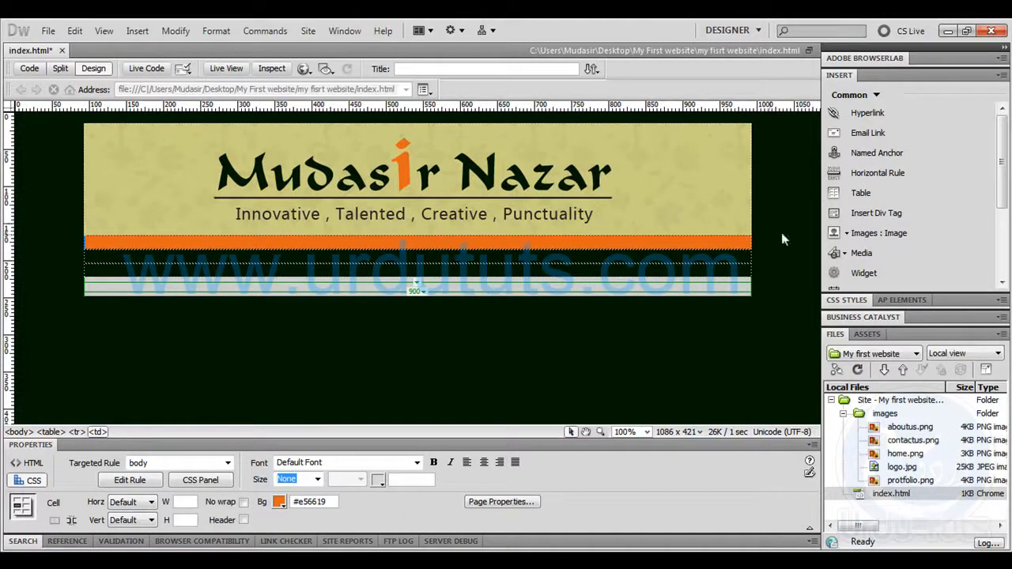
Insert home.png and protfolio.png from the images folder side by side in the orange cell, without alternate text
{"action": "left_click", "coordinate": [878, 232]}
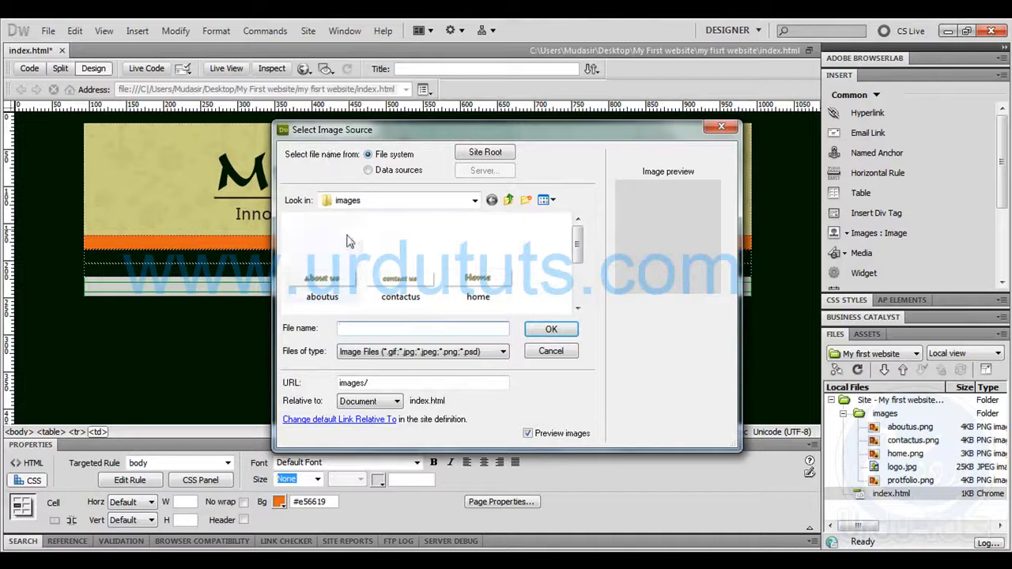
{"action": "left_click_drag", "start_coordinate": [581, 233], "coordinate": [584, 246]}
{"action": "double_click", "coordinate": [481, 240]}
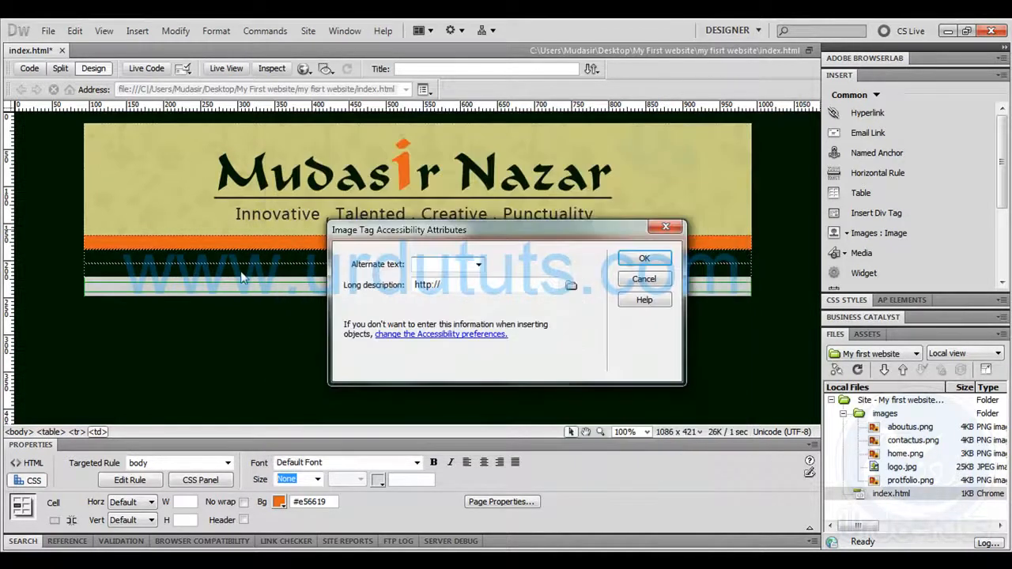
{"action": "left_click", "coordinate": [629, 262]}
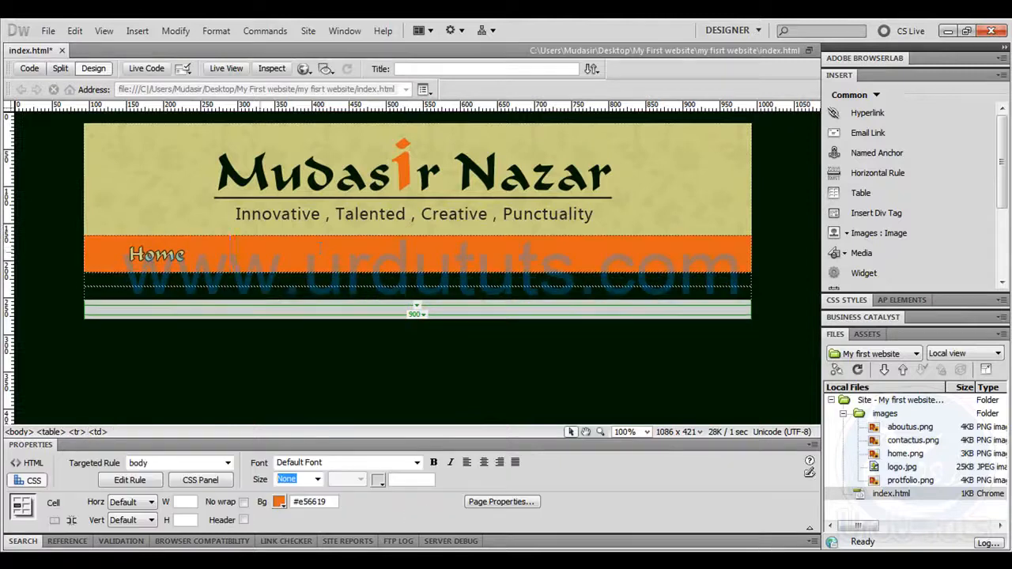
{"action": "left_click", "coordinate": [879, 232]}
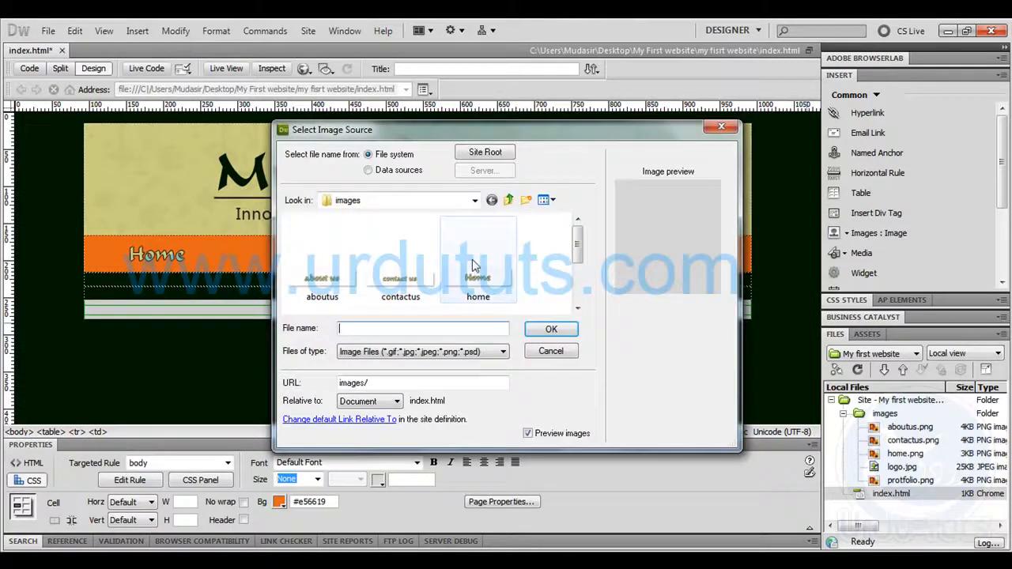
{"action": "left_click_drag", "start_coordinate": [578, 250], "coordinate": [583, 299]}
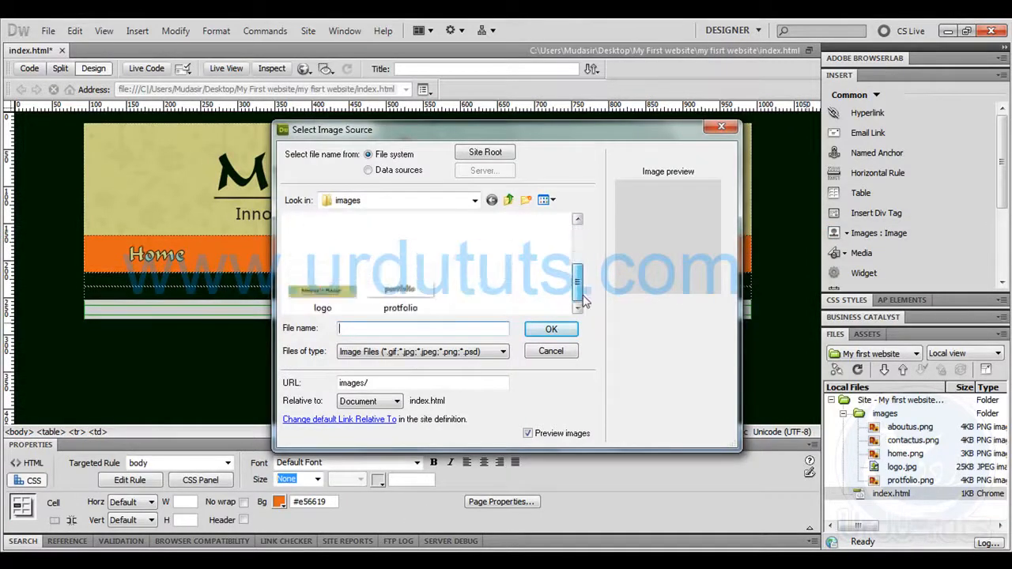
{"action": "double_click", "coordinate": [400, 291]}
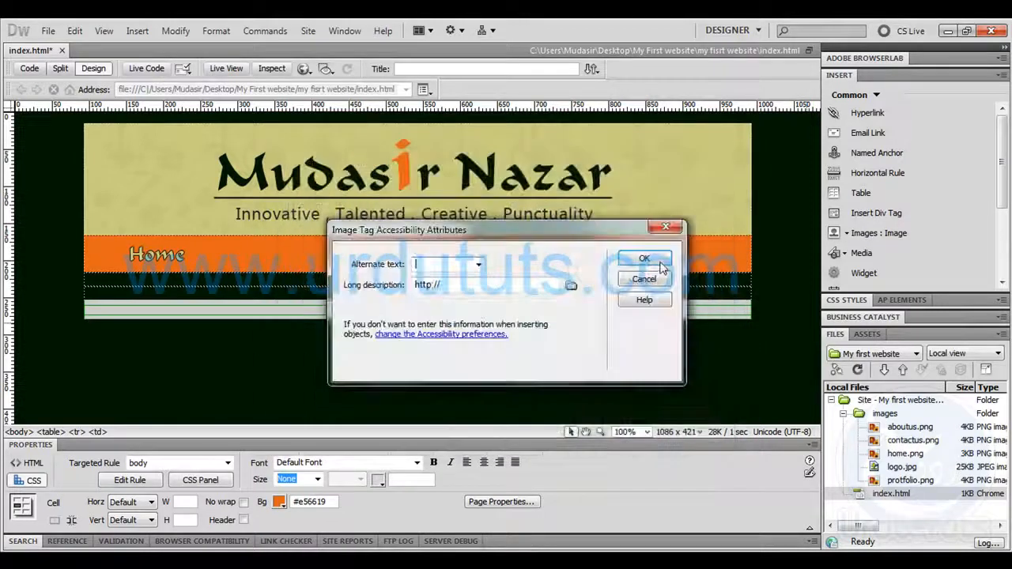
{"action": "left_click", "coordinate": [644, 259]}
Insert aboutus.png and contactus.png after the portfolio image in the orange cell, without alternate text
{"action": "left_click", "coordinate": [532, 256]}
{"action": "left_click", "coordinate": [834, 235]}
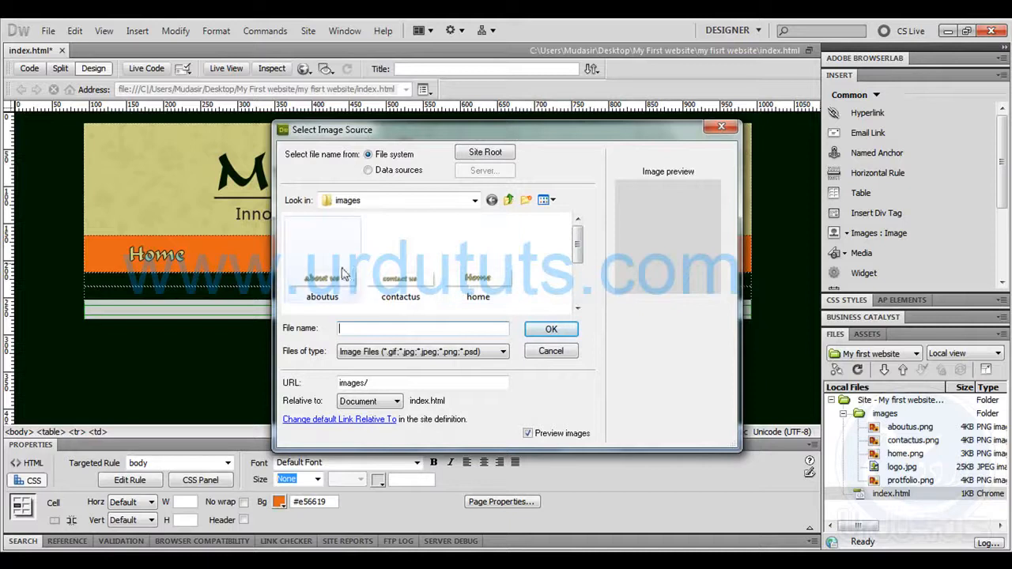
{"action": "double_click", "coordinate": [348, 265]}
{"action": "left_click", "coordinate": [642, 259]}
{"action": "left_click", "coordinate": [553, 258]}
{"action": "left_click", "coordinate": [837, 234]}
{"action": "double_click", "coordinate": [411, 269]}
{"action": "left_click", "coordinate": [644, 258]}
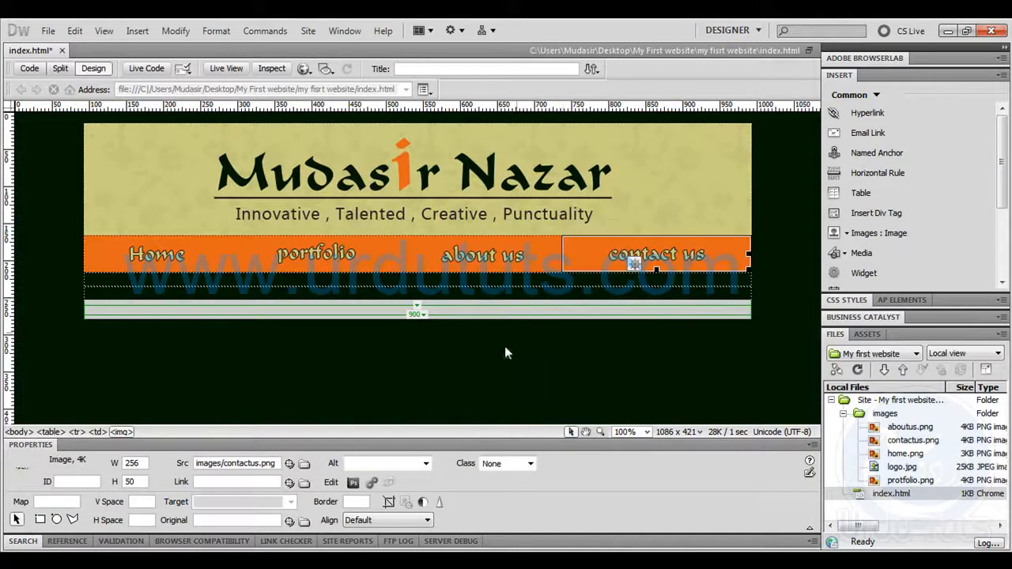
{"action": "left_click", "coordinate": [544, 371]}
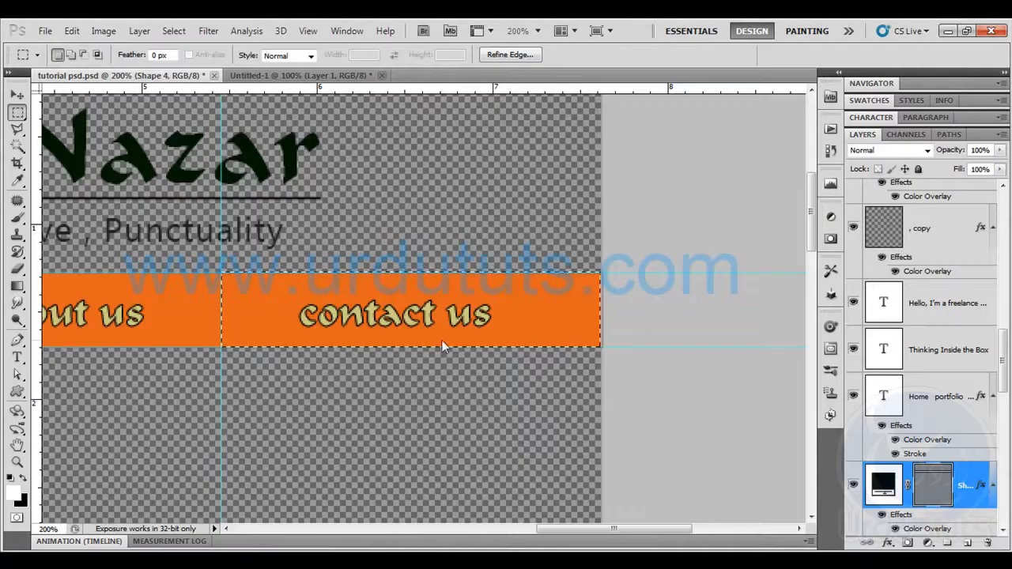
Switch to Photoshop, hide the guides and make the header shape and Background layers visible in tutorial psd.psd
{"action": "key", "text": "ctrl+0"}
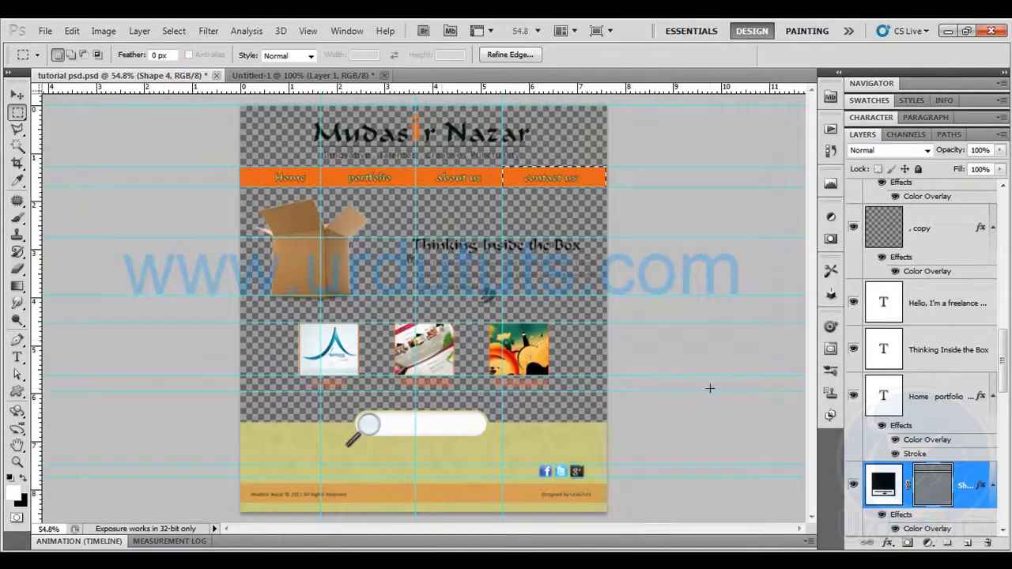
{"action": "key", "text": "ctrl+semicolon"}
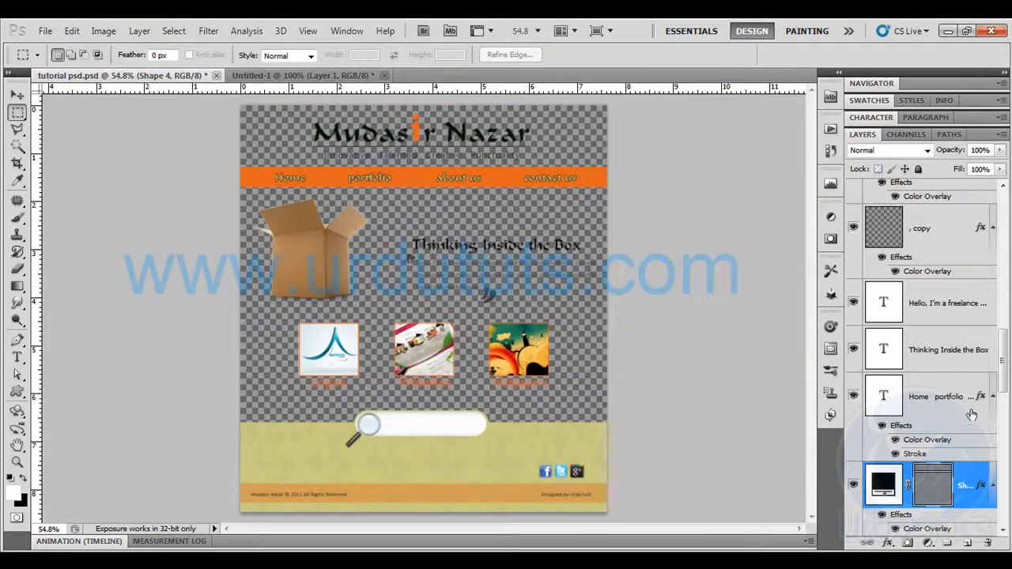
{"action": "scroll", "coordinate": [917, 380], "scroll_direction": "down", "scroll_amount": 10}
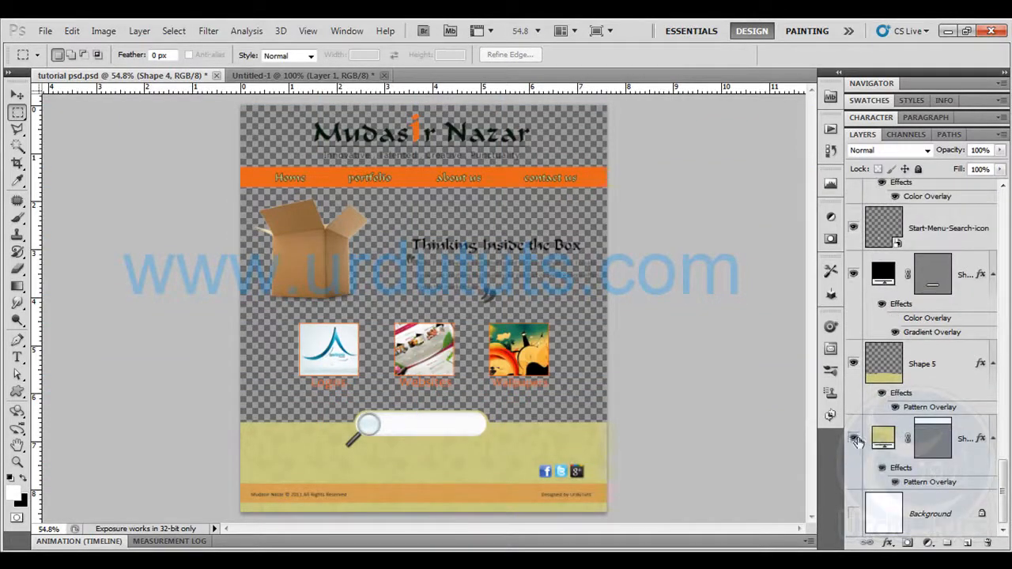
{"action": "left_click", "coordinate": [853, 437]}
{"action": "left_click", "coordinate": [853, 514]}
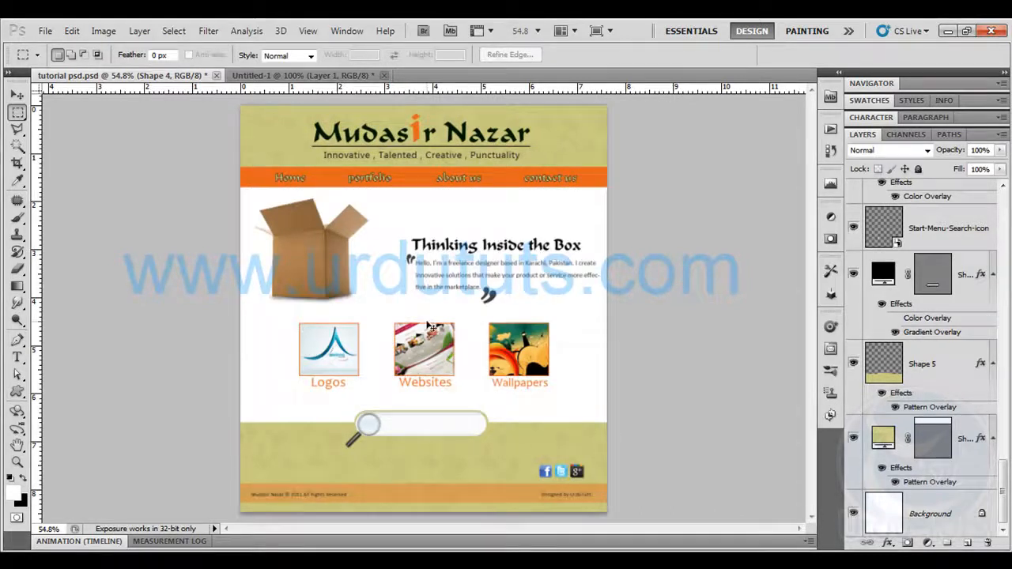
Outline the section holding the cardboard box and the "Thinking Inside the Box" text with a rectangular marquee
{"action": "scroll", "coordinate": [426, 321], "scroll_direction": "up", "scroll_amount": 2}
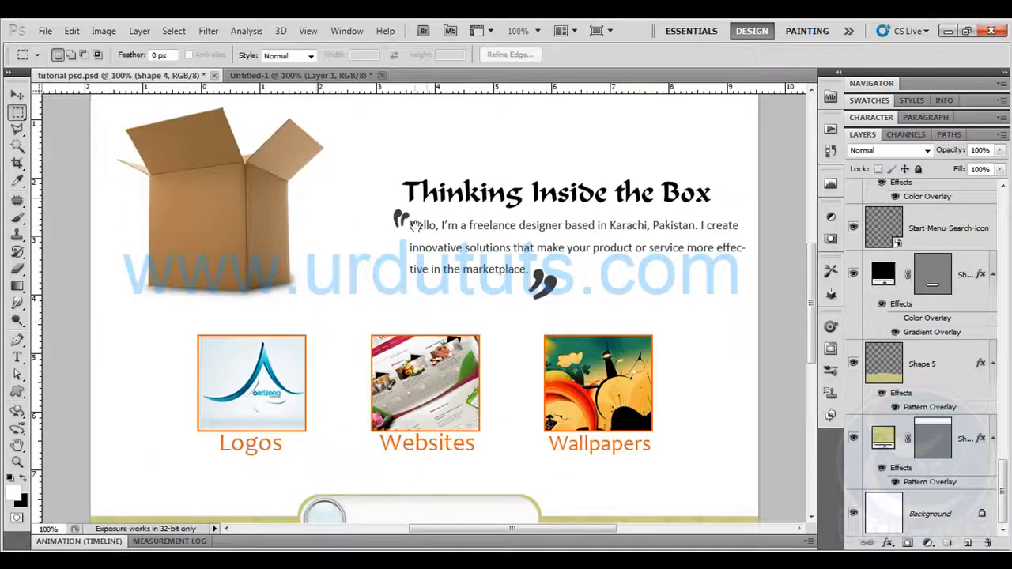
{"action": "scroll", "coordinate": [426, 321], "scroll_direction": "up", "scroll_amount": 3}
{"action": "scroll", "coordinate": [449, 218], "scroll_direction": "up", "scroll_amount": 1}
{"action": "left_click_drag", "start_coordinate": [100, 158], "coordinate": [767, 318]}
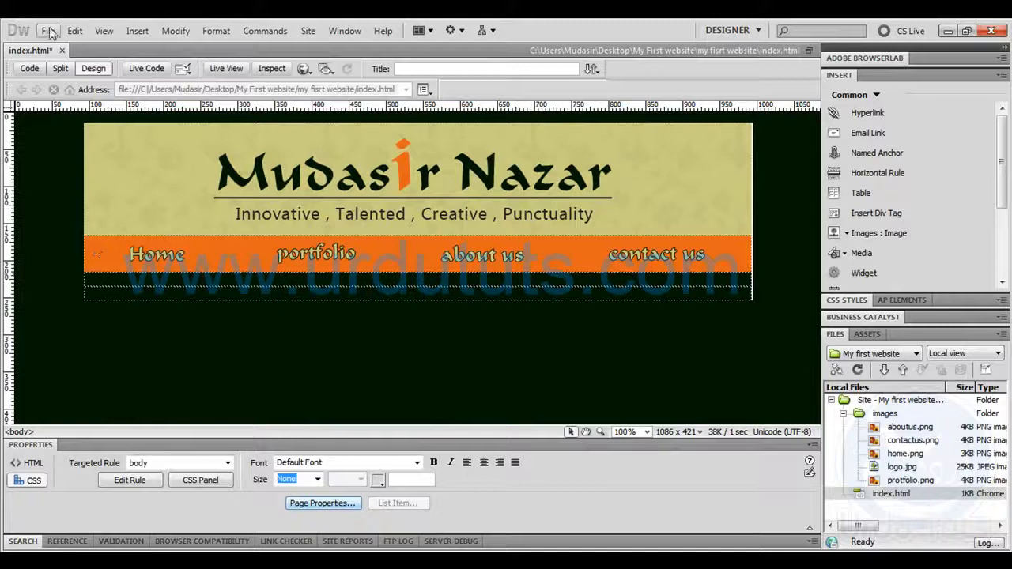
Save index.html in Dreamweaver, check the page in the browser and close its preview tab
{"action": "left_click", "coordinate": [49, 31]}
{"action": "left_click", "coordinate": [73, 190]}
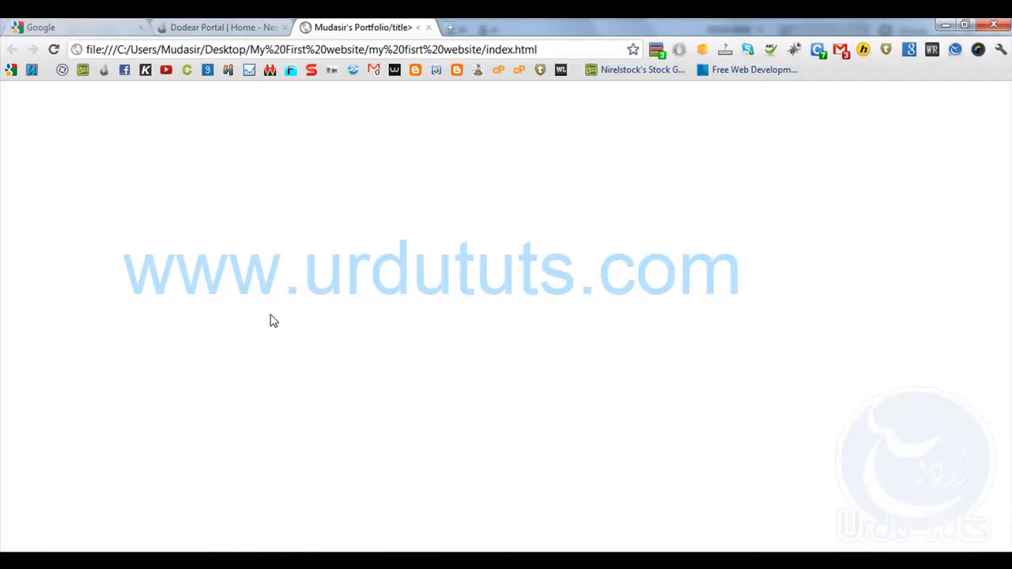
{"action": "left_click", "coordinate": [259, 49]}
{"action": "left_click", "coordinate": [197, 166]}
{"action": "left_click", "coordinate": [260, 28]}
{"action": "left_click", "coordinate": [360, 27]}
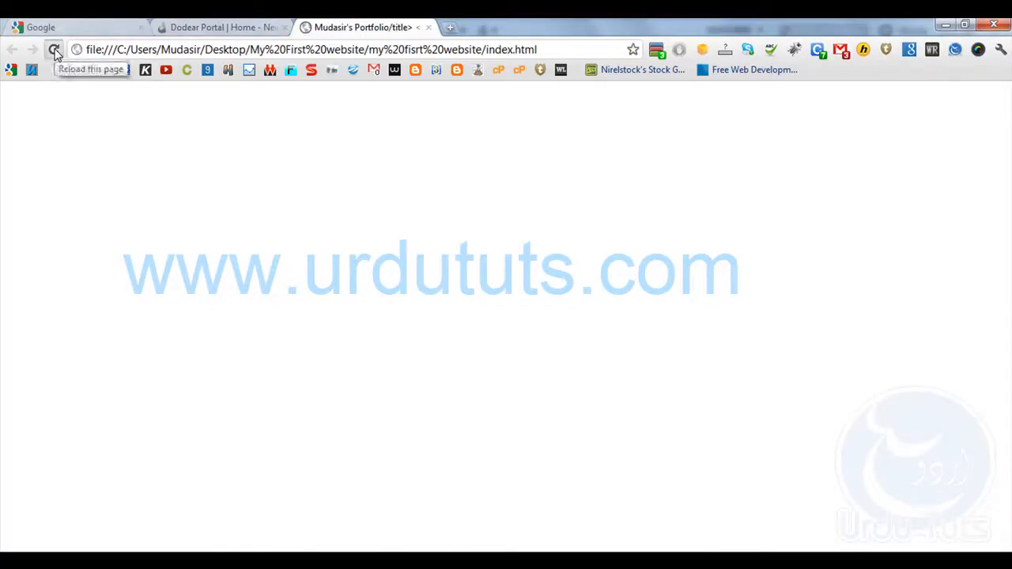
{"action": "left_click", "coordinate": [427, 27]}
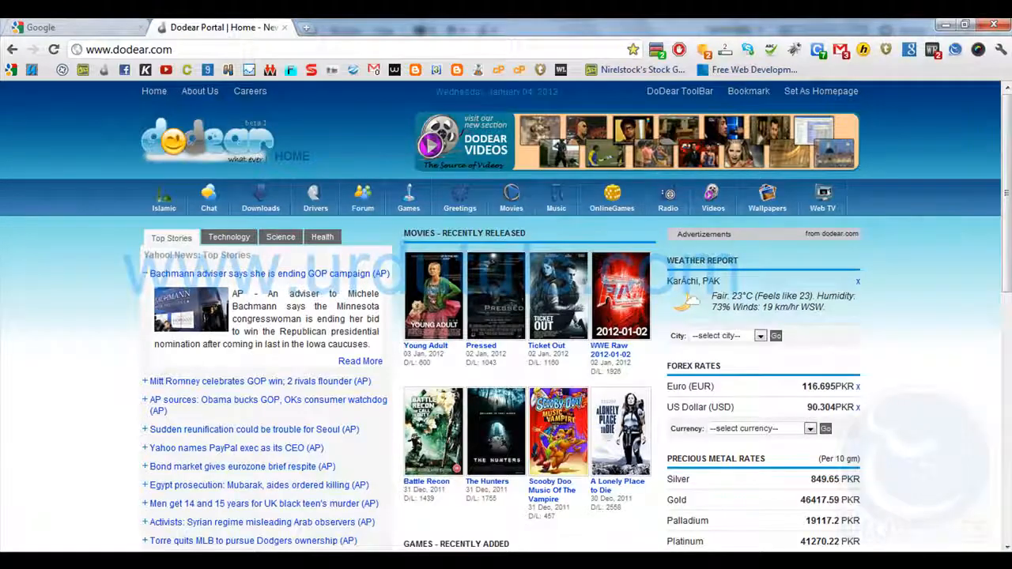
{"action": "key", "text": "alt+Tab"}
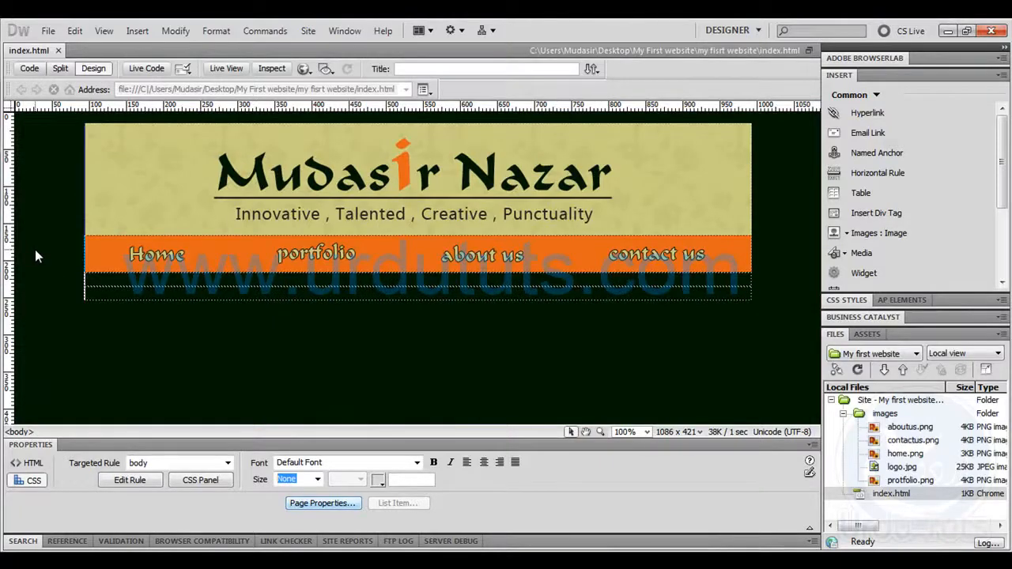
Save index.html over the existing index file, preview it in the browser again and return to Dreamweaver
{"action": "left_click", "coordinate": [48, 31]}
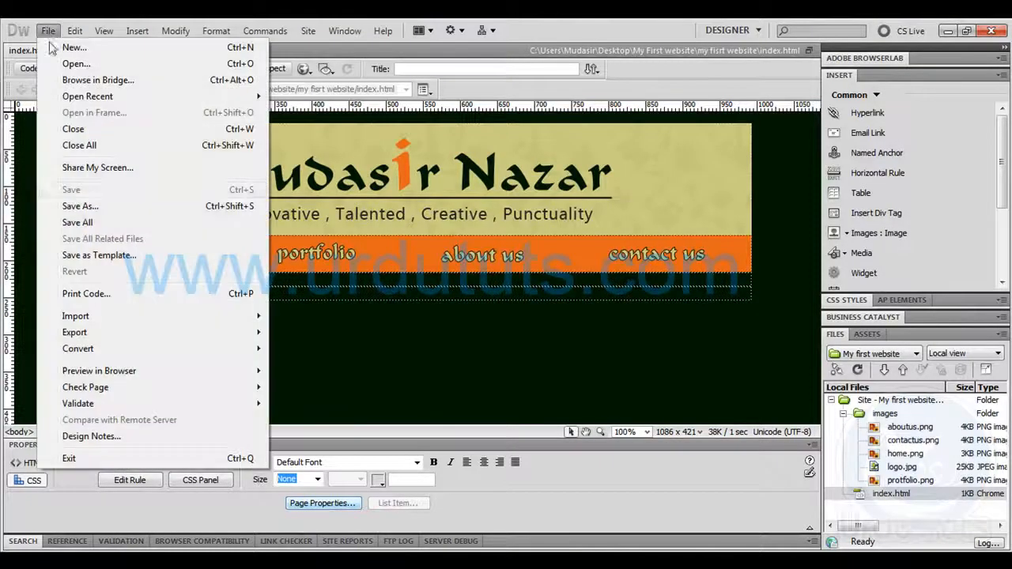
{"action": "left_click", "coordinate": [80, 206]}
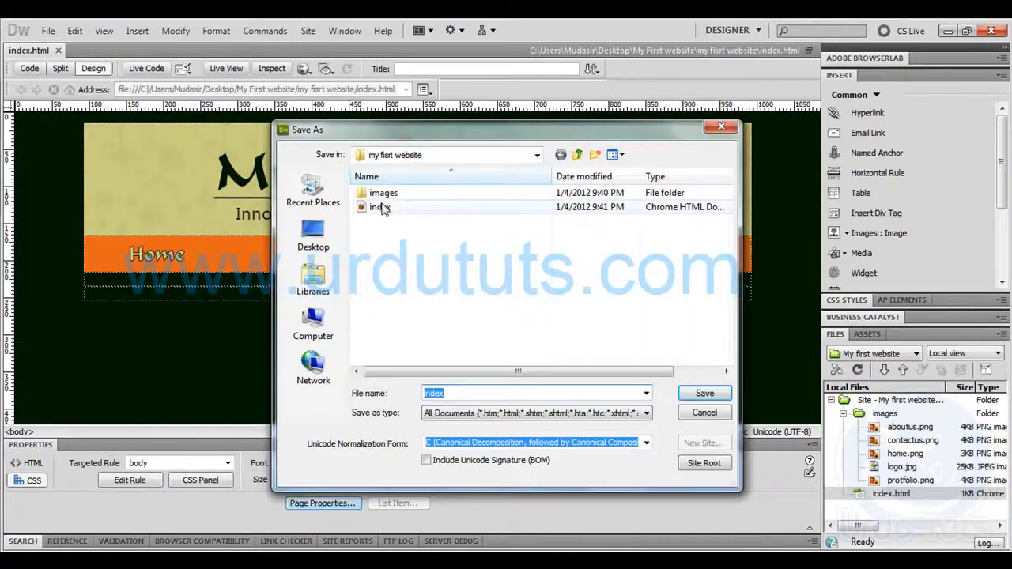
{"action": "left_click", "coordinate": [379, 207]}
{"action": "left_click", "coordinate": [700, 397]}
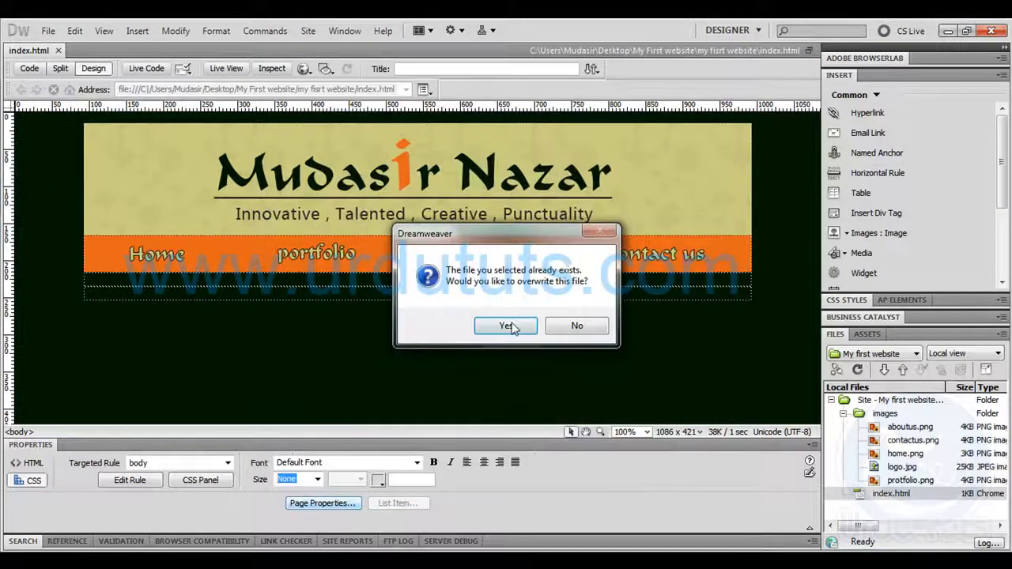
{"action": "left_click", "coordinate": [510, 329]}
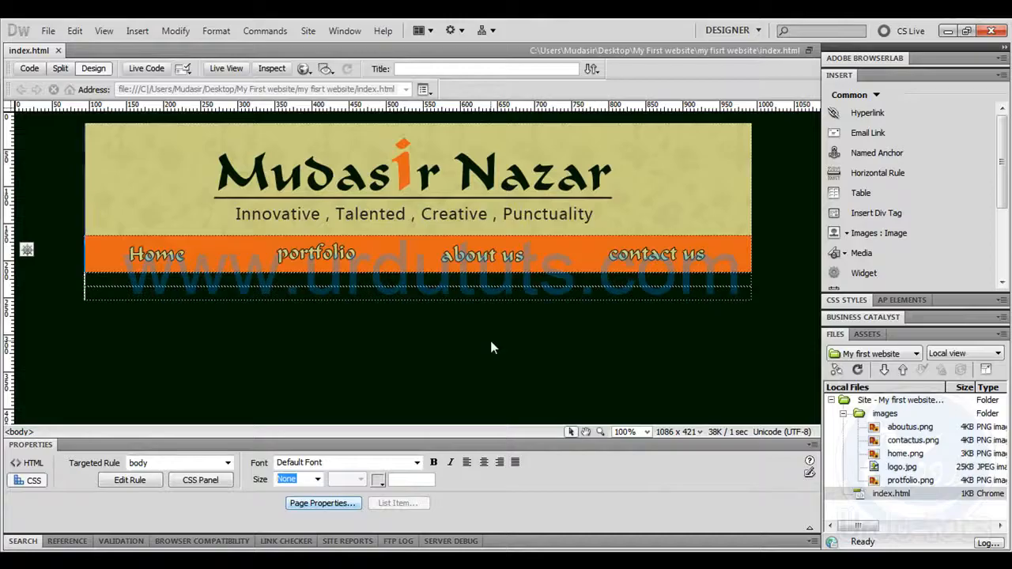
{"action": "key", "text": "F12"}
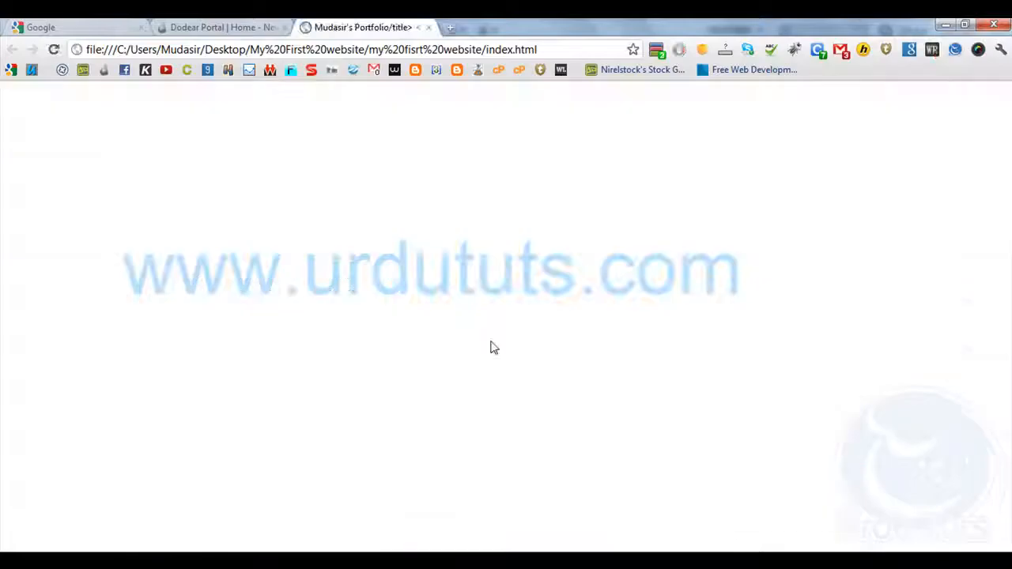
{"action": "left_click", "coordinate": [428, 28]}
{"action": "key", "text": "alt+Tab"}
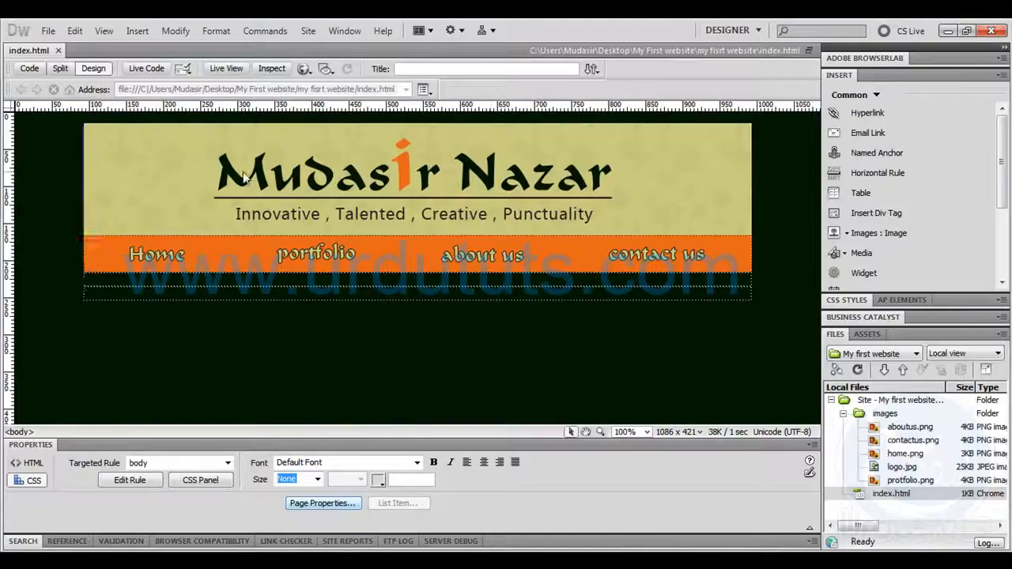
In the code of index.html, retype the title text after the first name as "'s Portfolio" and complete the closing </title> tag
{"action": "left_click", "coordinate": [27, 69]}
{"action": "left_click", "coordinate": [129, 154]}
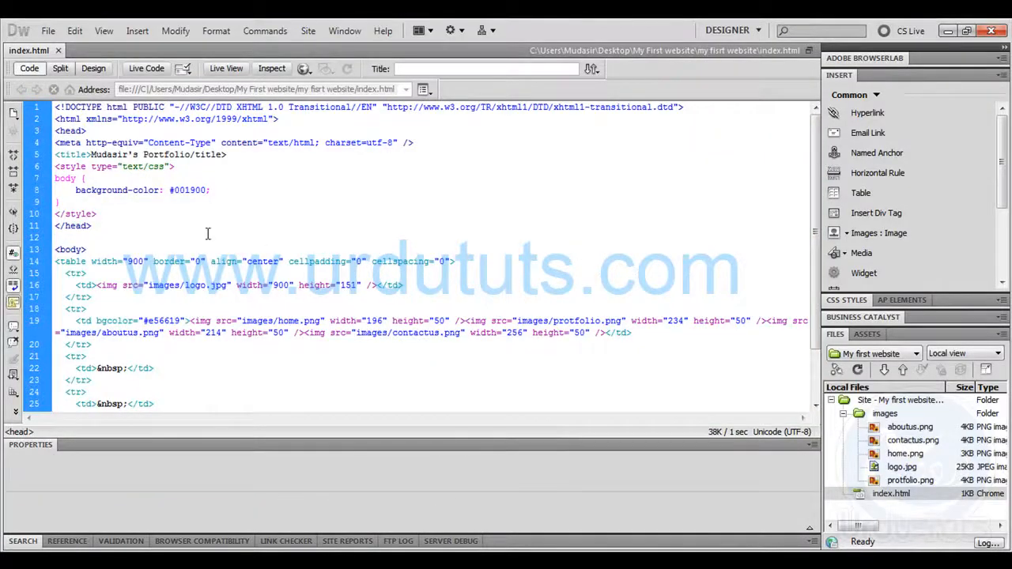
{"action": "key", "text": "BackSpace"}
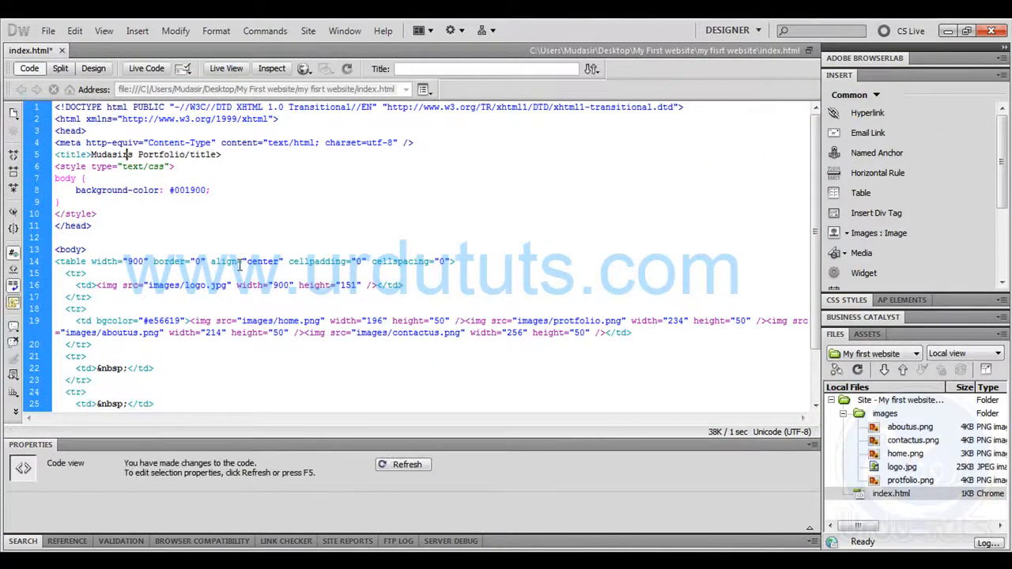
{"action": "key", "text": "BackSpace"}
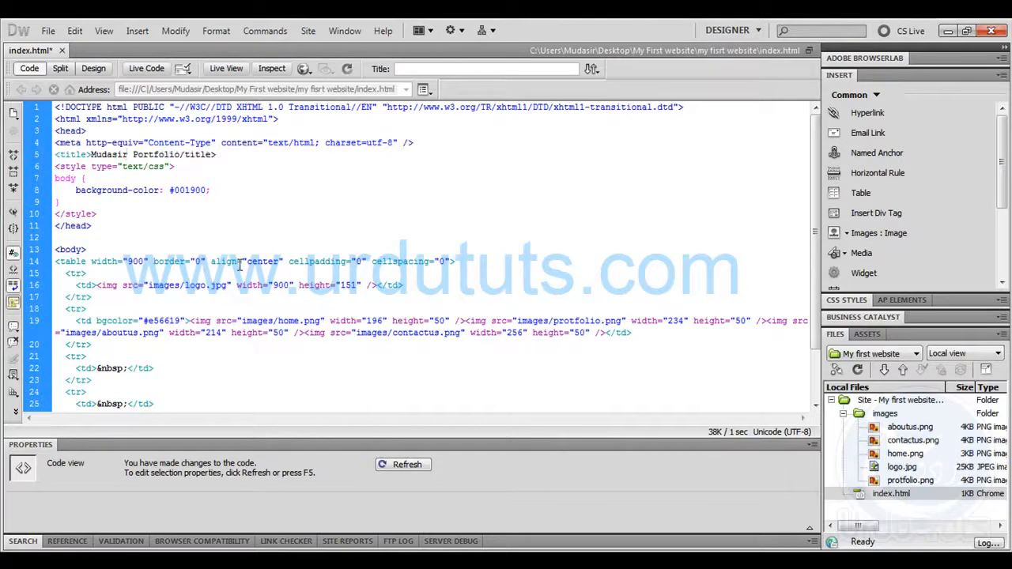
{"action": "key", "text": "Delete"}
{"action": "key", "text": "Delete"}
{"action": "key", "text": "Delete"}
{"action": "key", "text": "Delete"}
{"action": "key", "text": "Delete"}
{"action": "key", "text": "Delete"}
{"action": "key", "text": "Delete"}
{"action": "key", "text": "Delete"}
{"action": "key", "text": "Delete"}
{"action": "key", "text": "Delete"}
{"action": "type", "text": "<"}
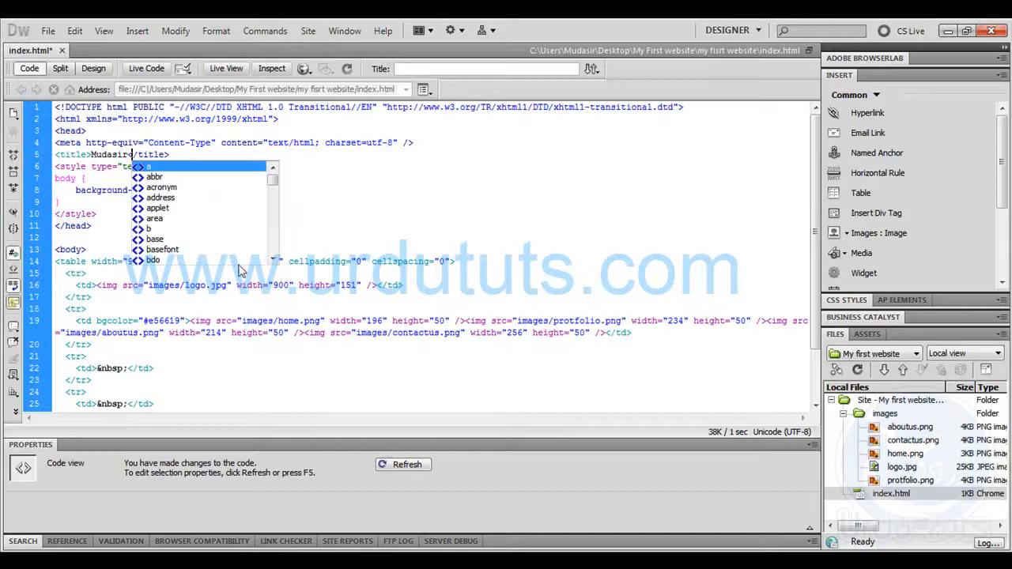
{"action": "key", "text": "Escape"}
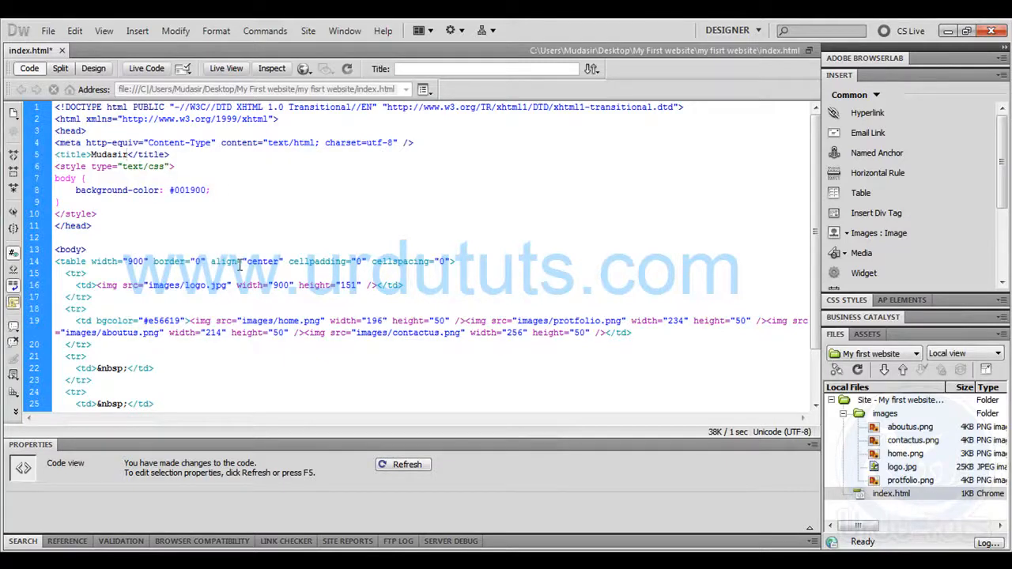
{"action": "type", "text": "'s Portfolio"}
Save the corrected index.html and preview the page in the browser
{"action": "left_click", "coordinate": [497, 247]}
{"action": "key", "text": "ctrl+s"}
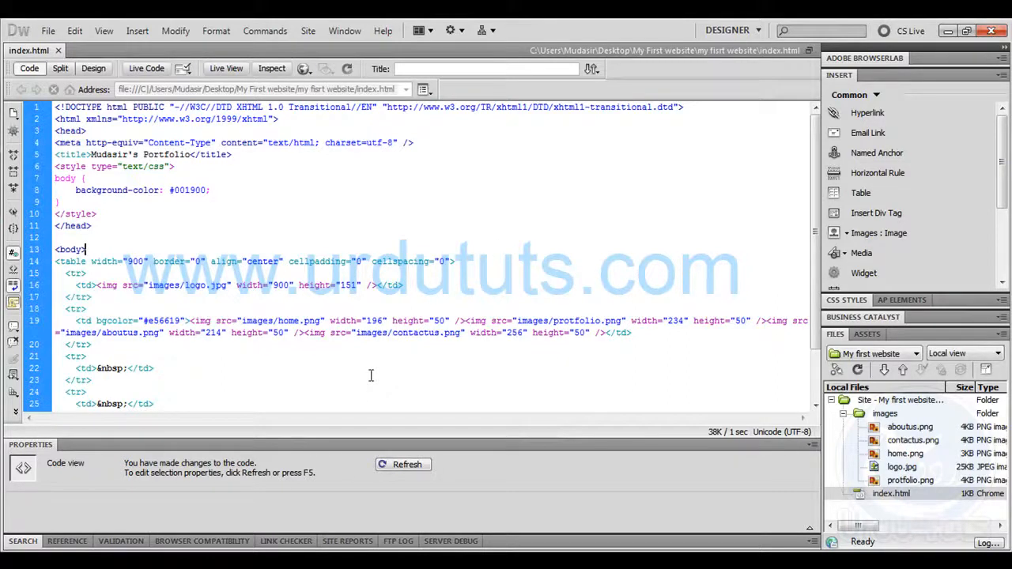
{"action": "key", "text": "F12"}
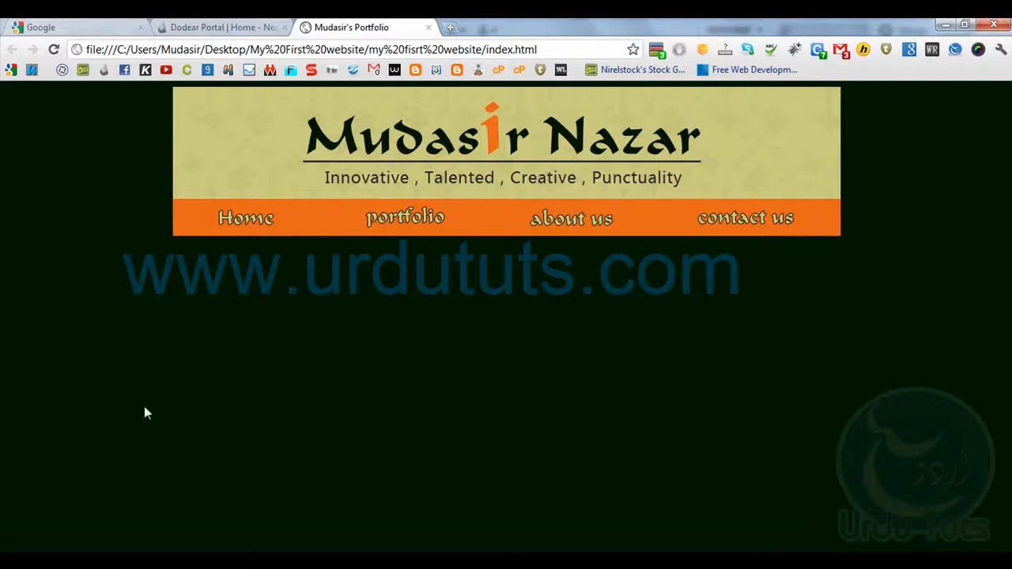
Switch to Dreamweaver's Design view, link the Home navigation image to index.html and set its border to 0
{"action": "key", "text": "alt+Tab"}
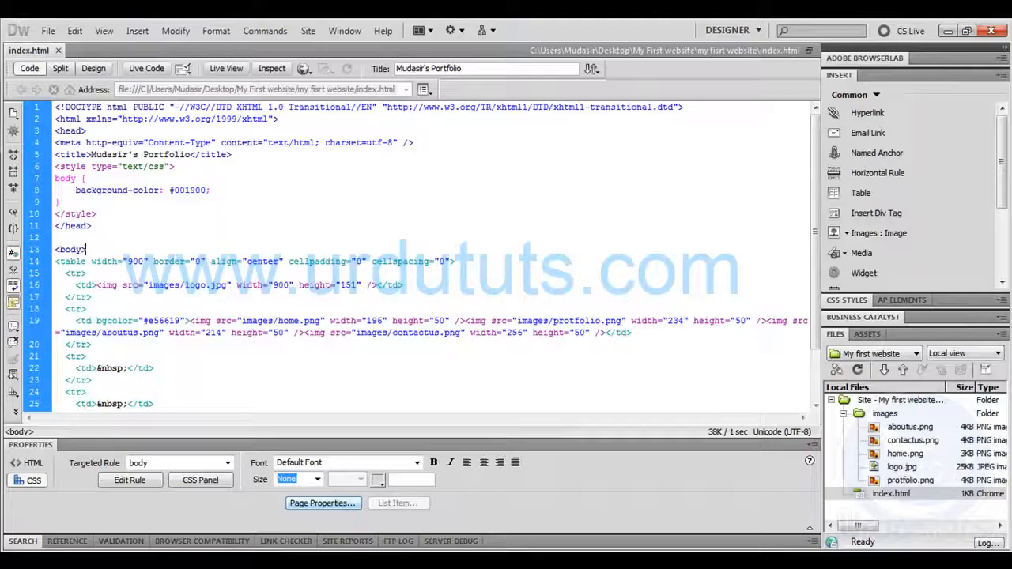
{"action": "left_click", "coordinate": [92, 68]}
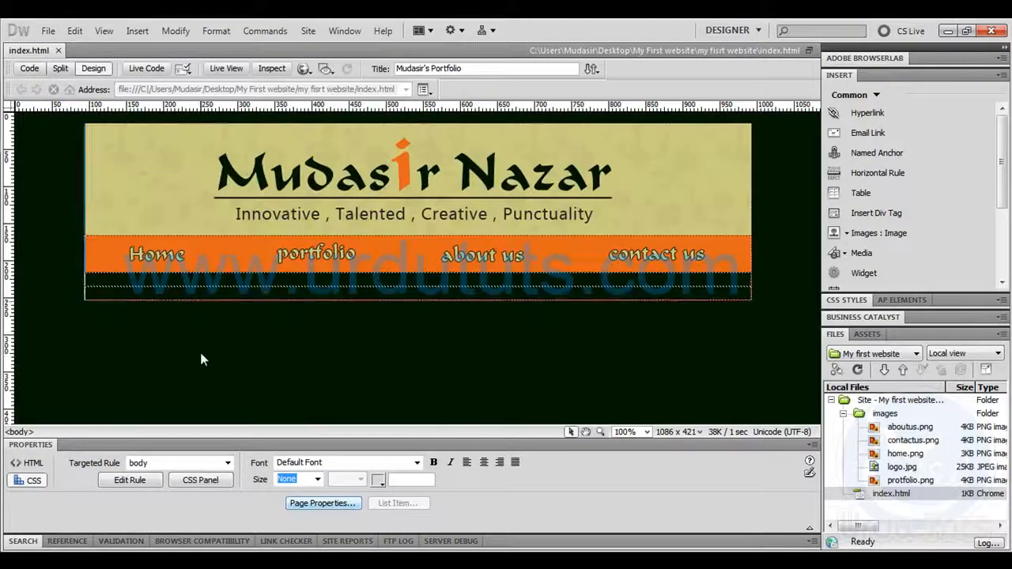
{"action": "left_click", "coordinate": [151, 260]}
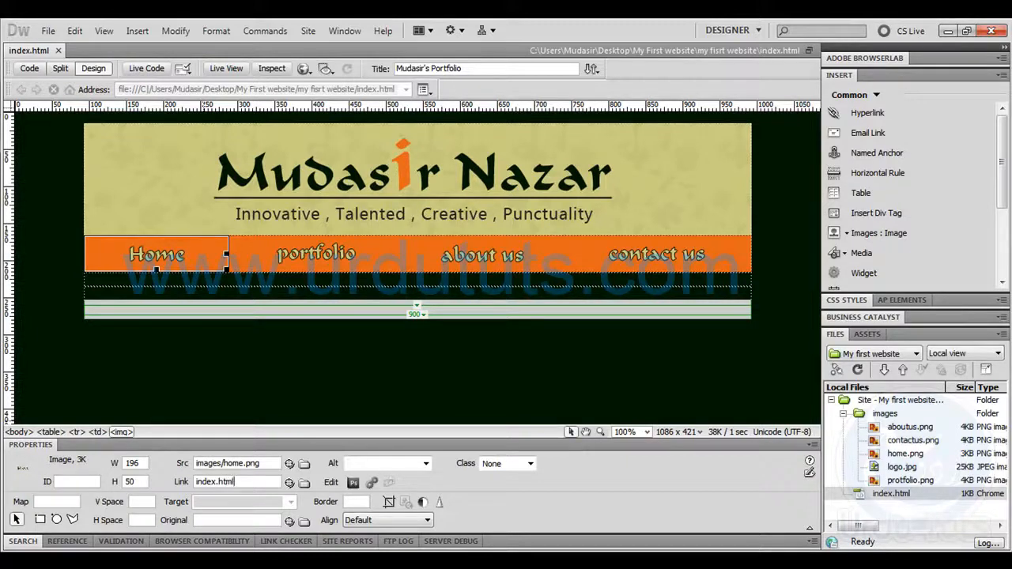
{"action": "left_click", "coordinate": [304, 482]}
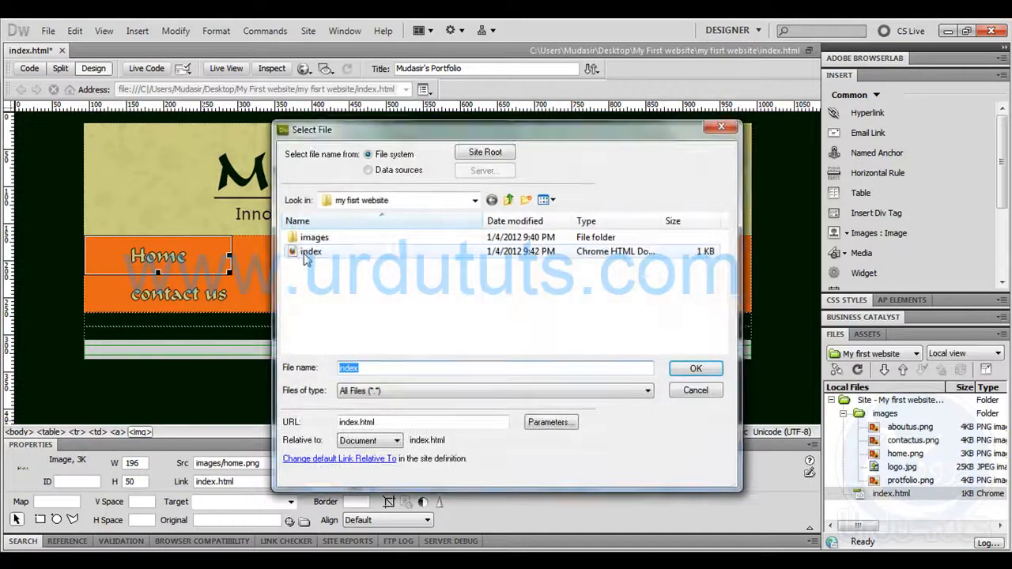
{"action": "left_click", "coordinate": [307, 251]}
{"action": "left_click", "coordinate": [696, 369]}
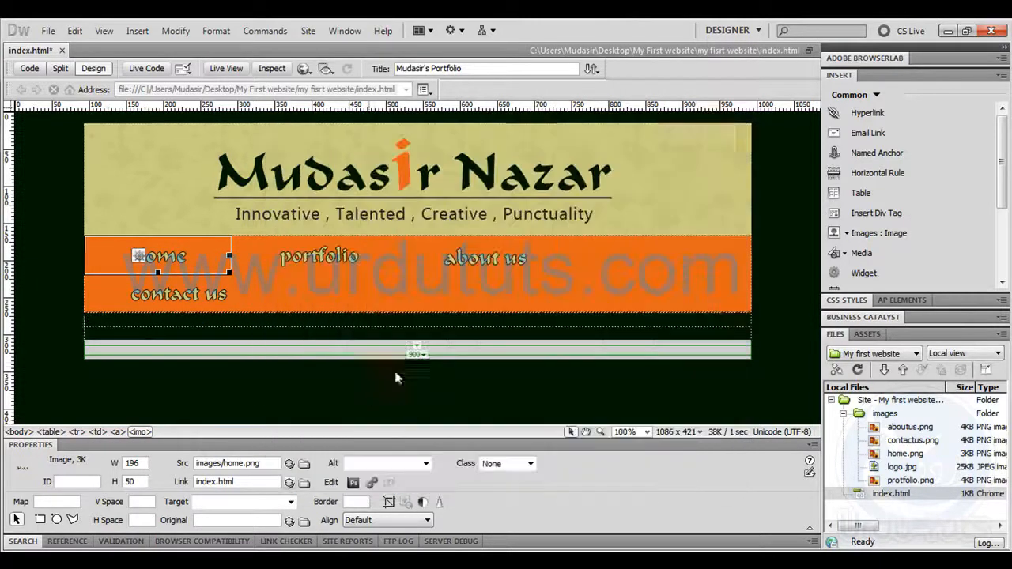
{"action": "left_click", "coordinate": [333, 312]}
{"action": "left_click", "coordinate": [210, 262]}
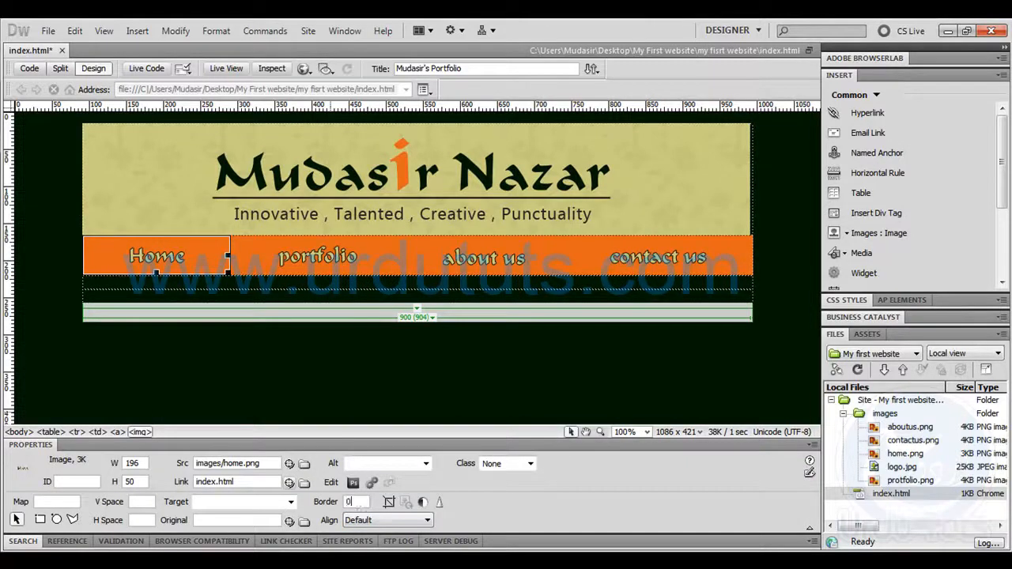
Link the portfolio image to portfolio.html and the about us image to aboutus.html, each with a border of 0
{"action": "left_click", "coordinate": [319, 265]}
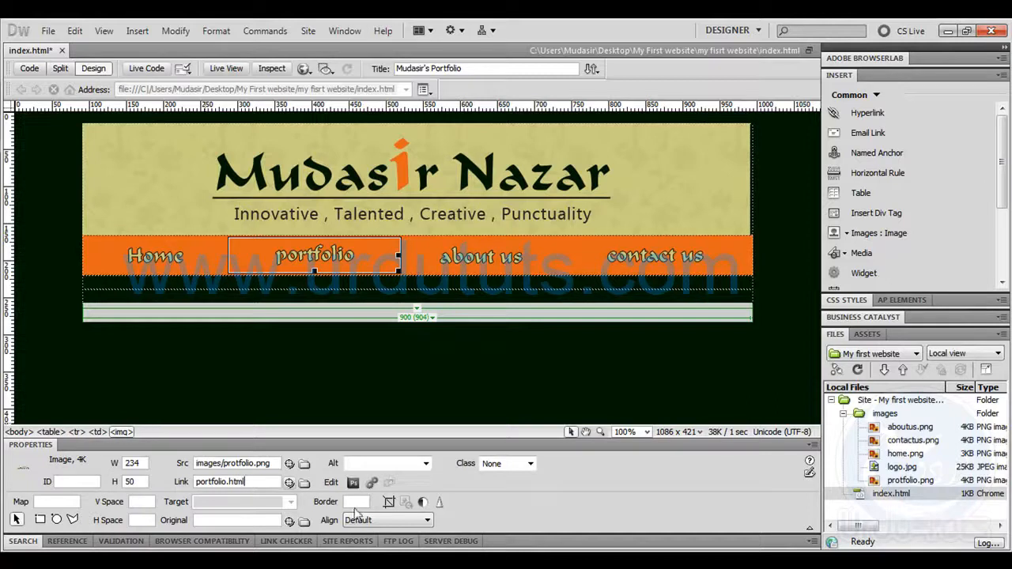
{"action": "key", "text": "Return"}
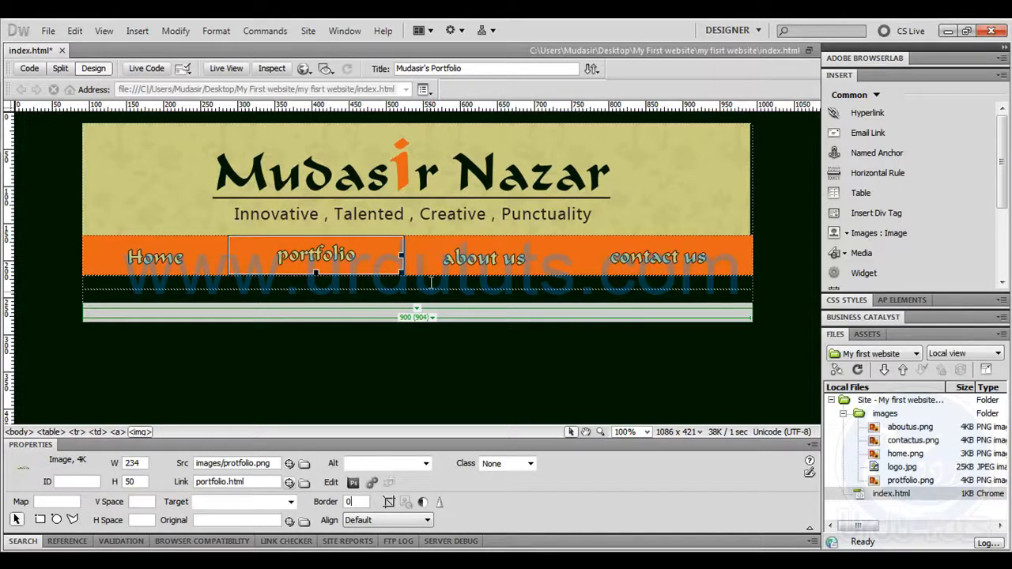
{"action": "left_click", "coordinate": [470, 261]}
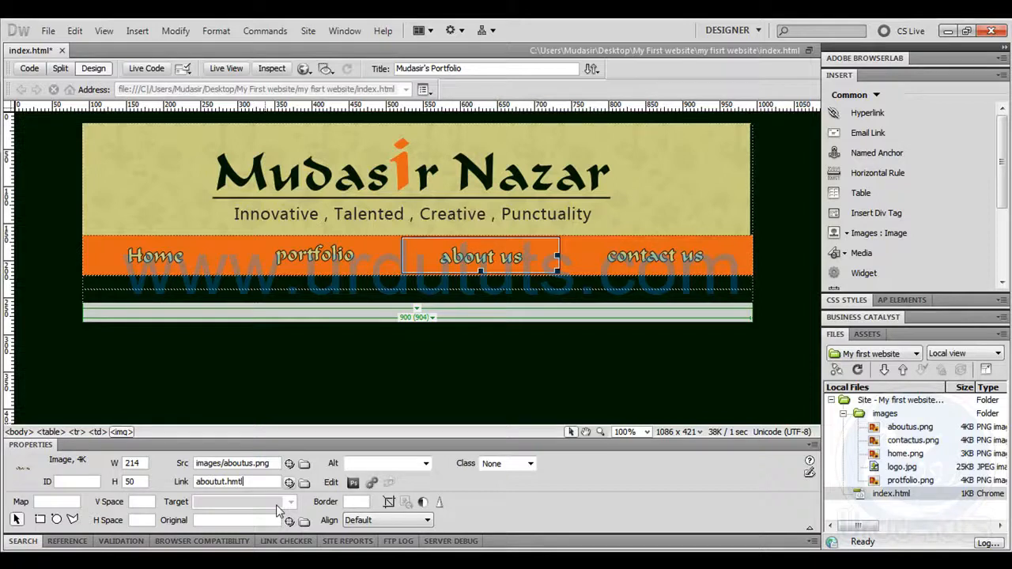
{"action": "type", "text": "tm"}
{"action": "left_click", "coordinate": [359, 501]}
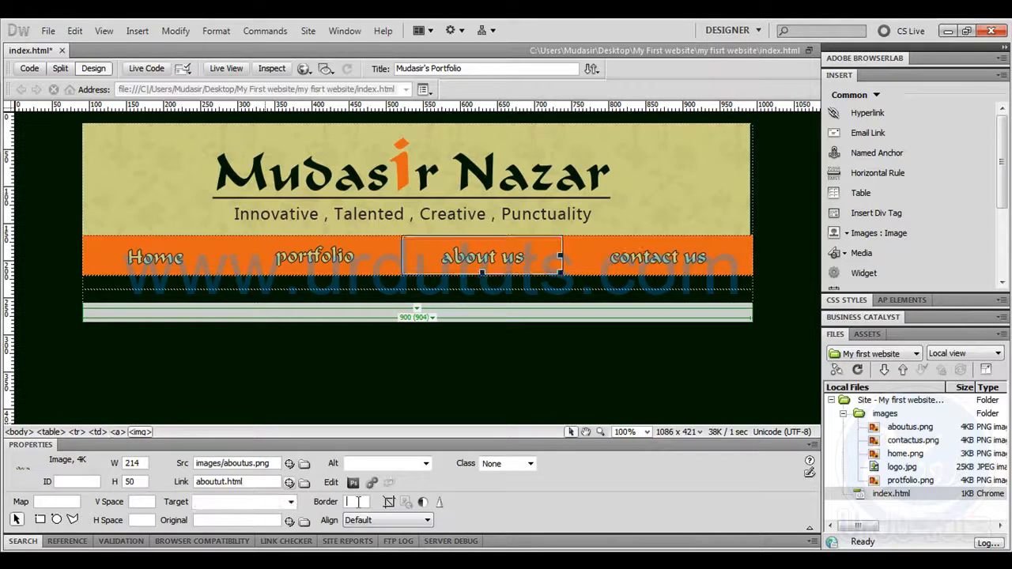
{"action": "left_click", "coordinate": [222, 483]}
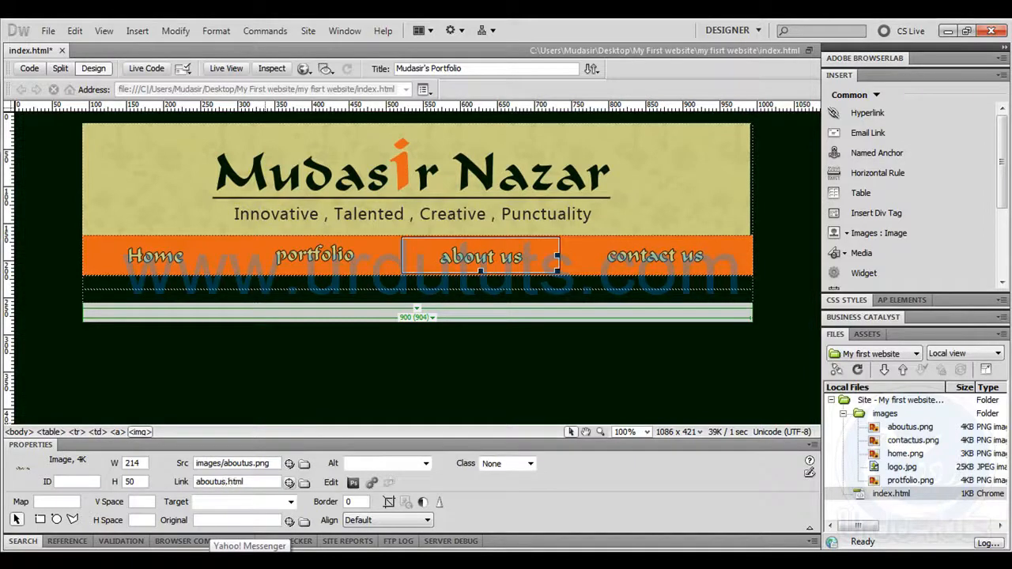
{"action": "left_click", "coordinate": [492, 351]}
Link the contact us image to contactus.html and set its border to 0
{"action": "left_click", "coordinate": [590, 266]}
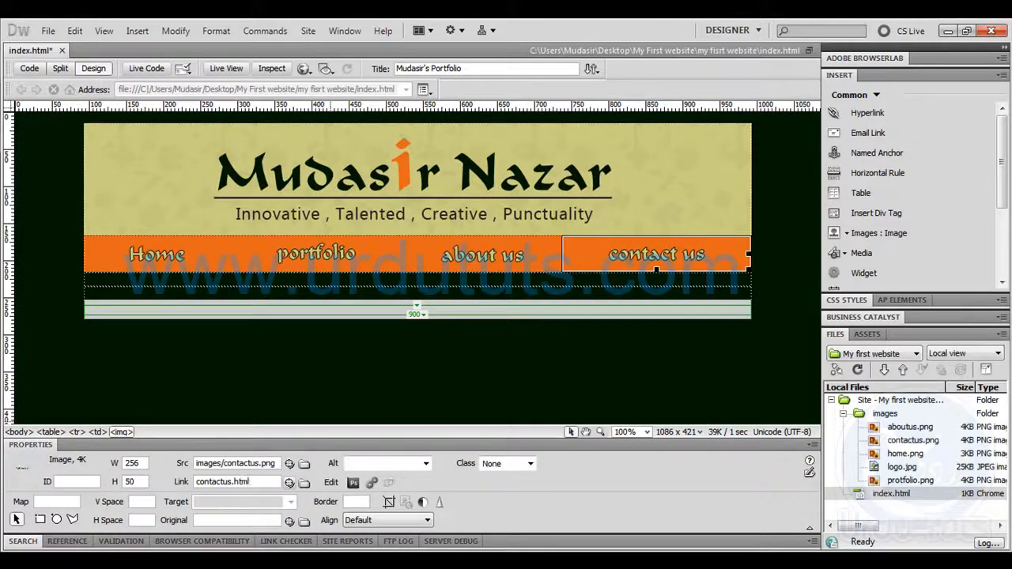
{"action": "left_click", "coordinate": [357, 502]}
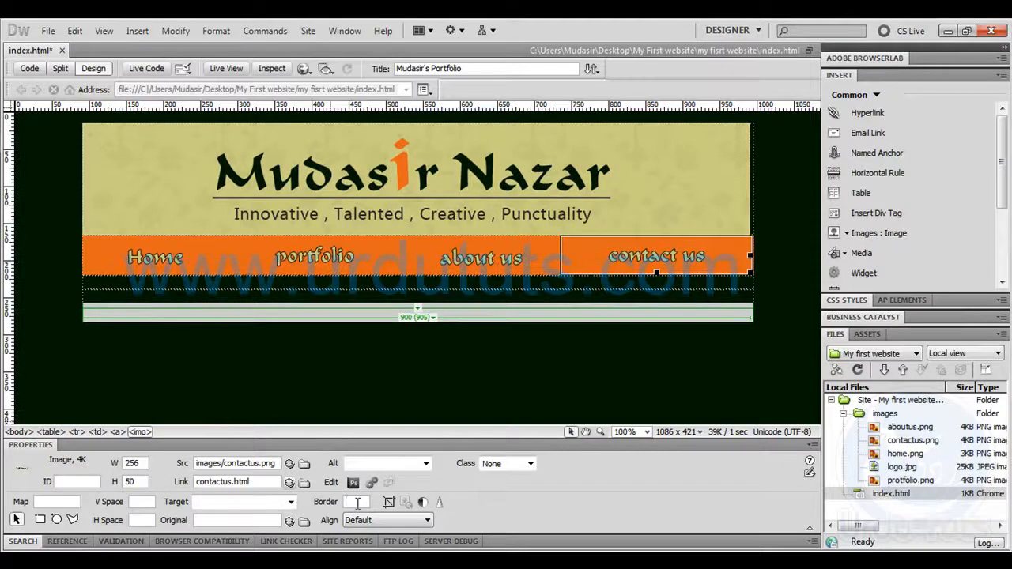
{"action": "left_click", "coordinate": [425, 343]}
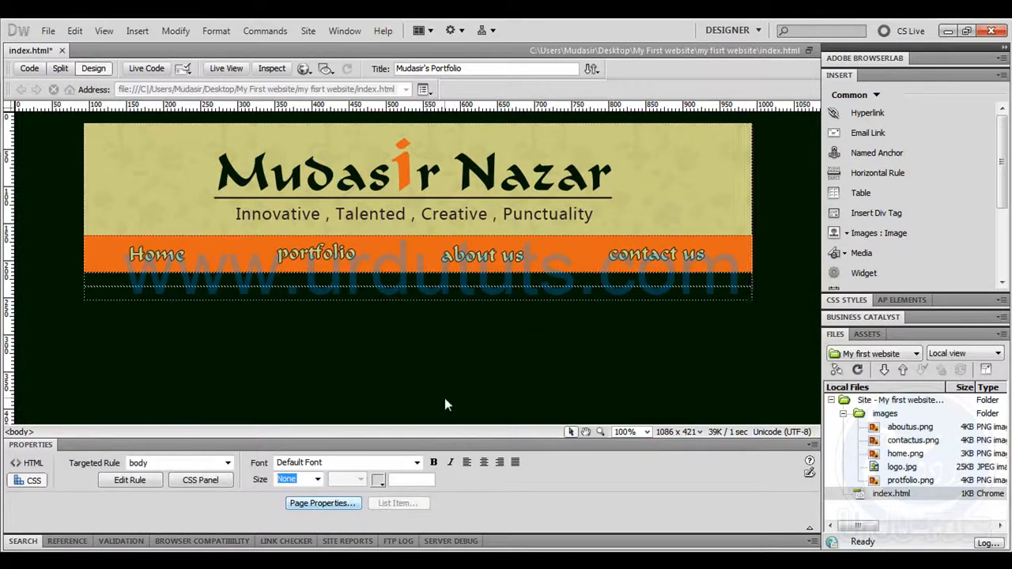
Save index.html, preview it in the browser, test the portfolio link and go back to the home page
{"action": "key", "text": "F12"}
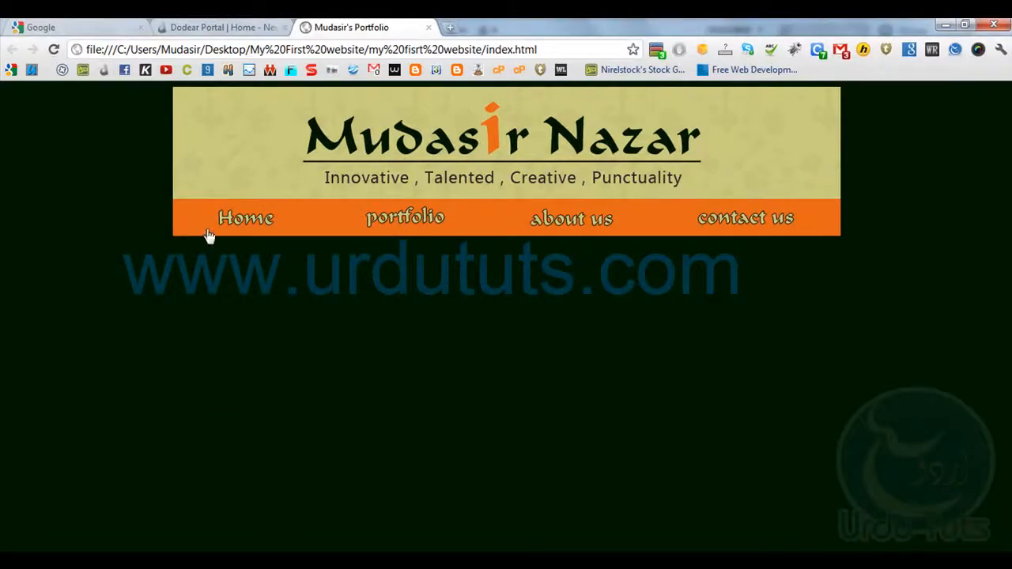
{"action": "left_click", "coordinate": [405, 229]}
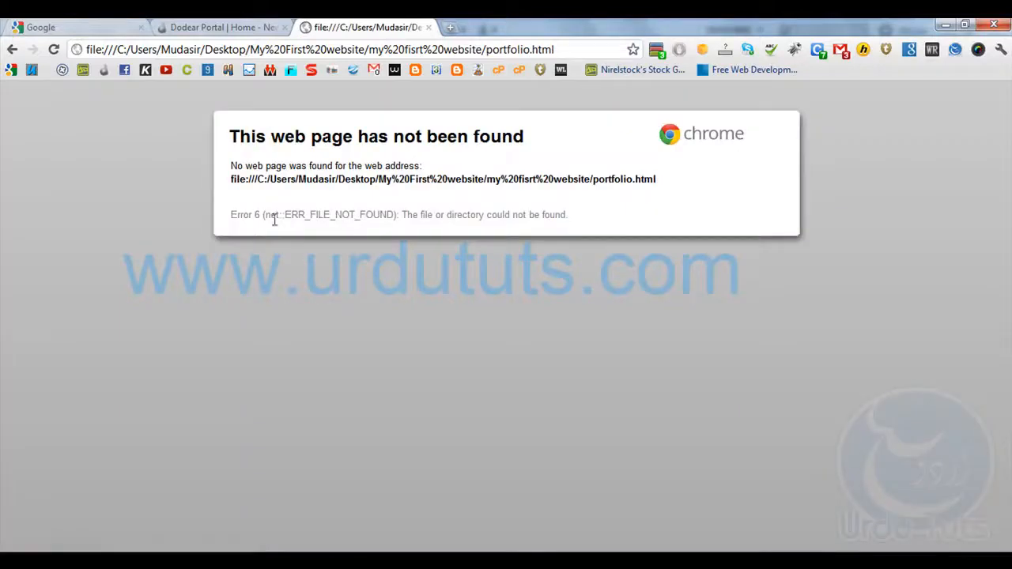
{"action": "left_click", "coordinate": [13, 50]}
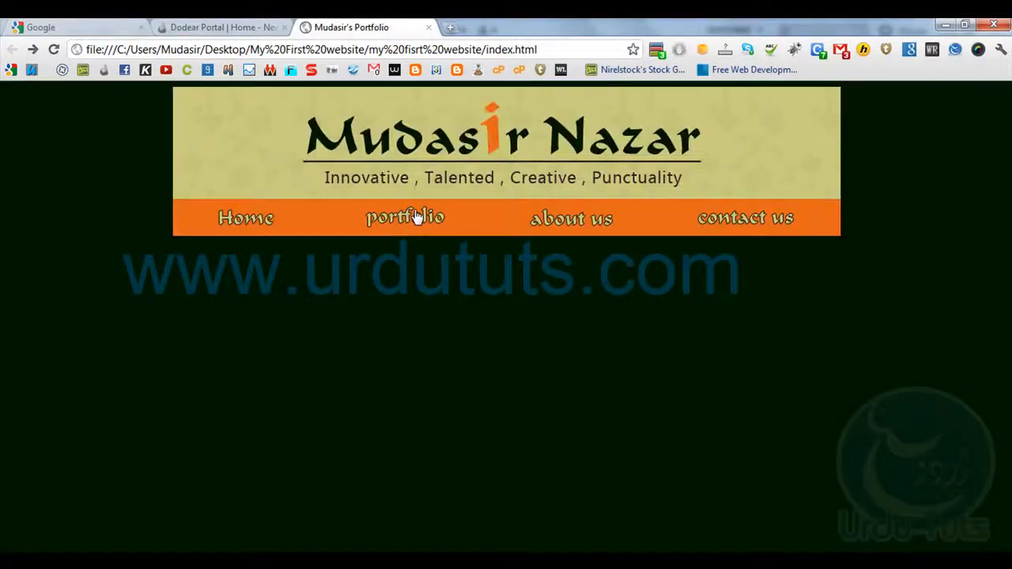
Check the website folder for a portfolio file, retest the portfolio link and examine the requested address before returning to the home page
{"action": "left_click", "coordinate": [167, 561]}
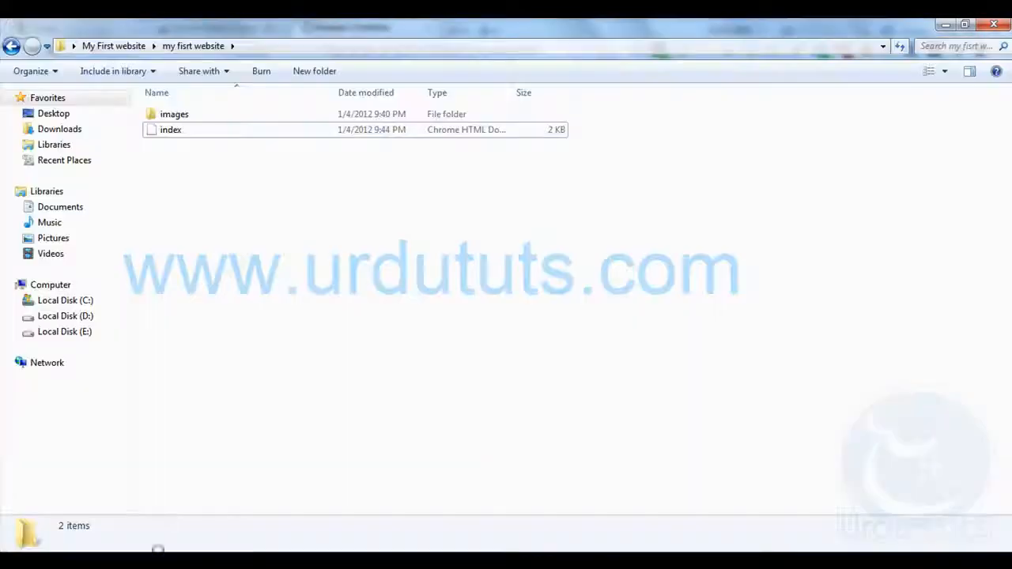
{"action": "left_click", "coordinate": [168, 135]}
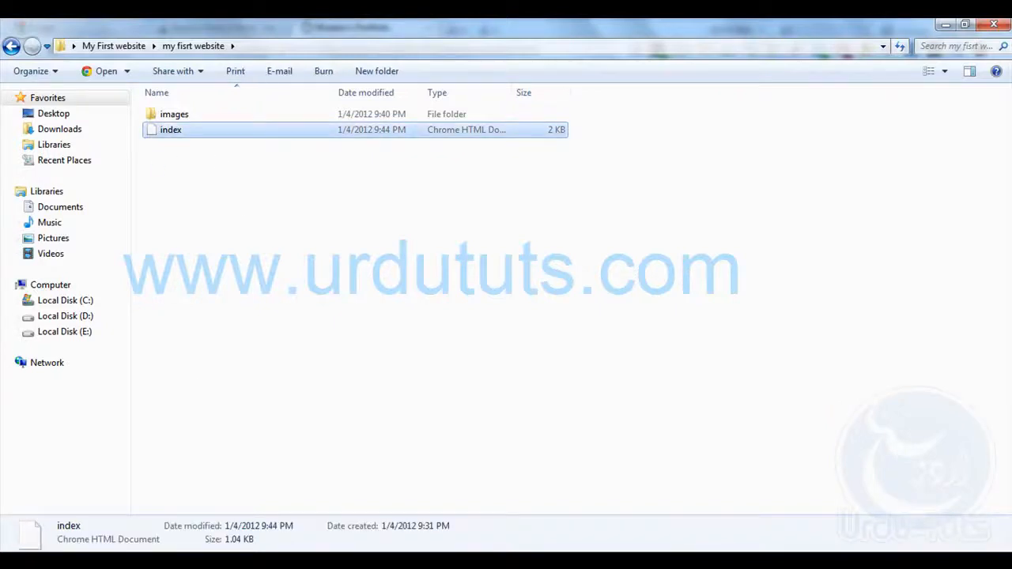
{"action": "key", "text": "alt+Tab"}
{"action": "left_click", "coordinate": [414, 224]}
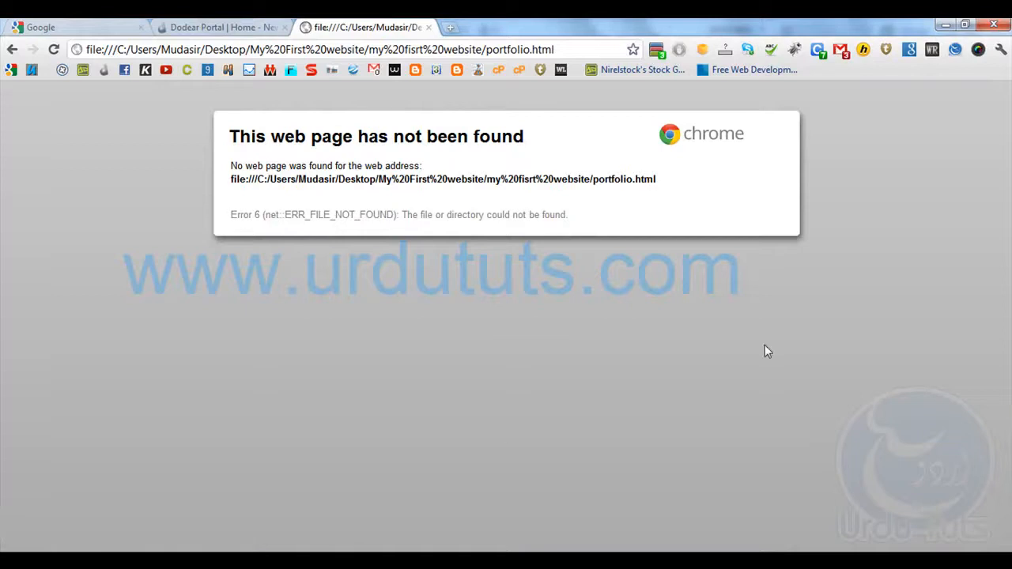
{"action": "left_click_drag", "start_coordinate": [488, 178], "coordinate": [662, 178]}
{"action": "left_click", "coordinate": [664, 173]}
{"action": "left_click_drag", "start_coordinate": [592, 178], "coordinate": [656, 180]}
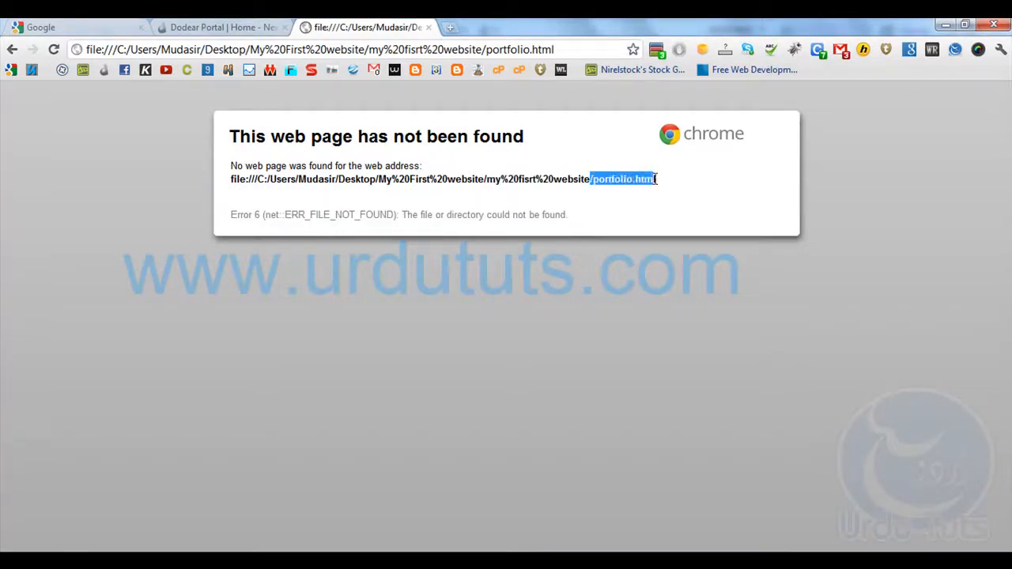
{"action": "left_click", "coordinate": [601, 304]}
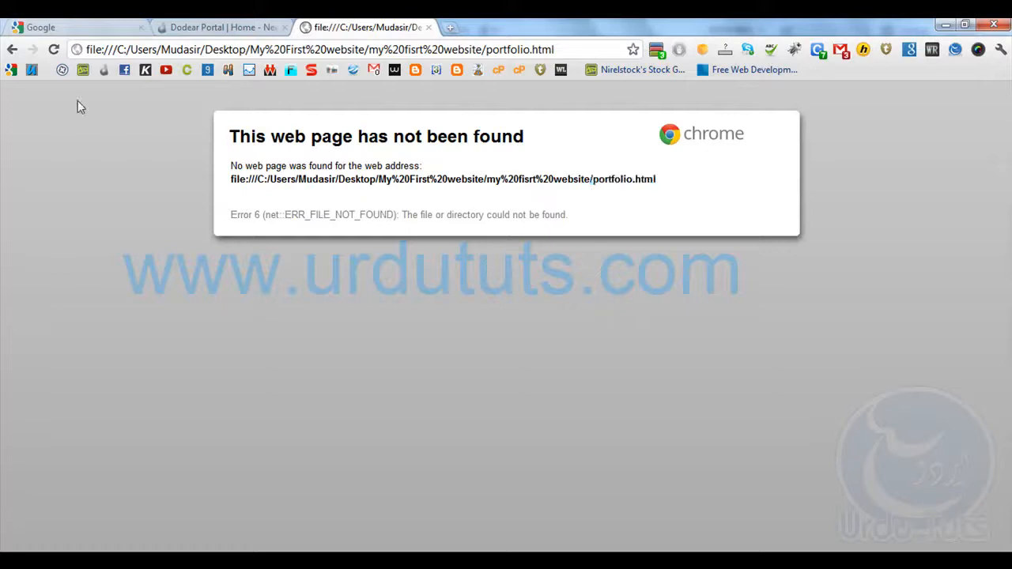
{"action": "left_click", "coordinate": [11, 49]}
In Photoshop's tutorial psd.psd, clear the old selection and marquee a full-width strip about 900 by 69 px around the search bar
{"action": "key", "text": "alt+Tab"}
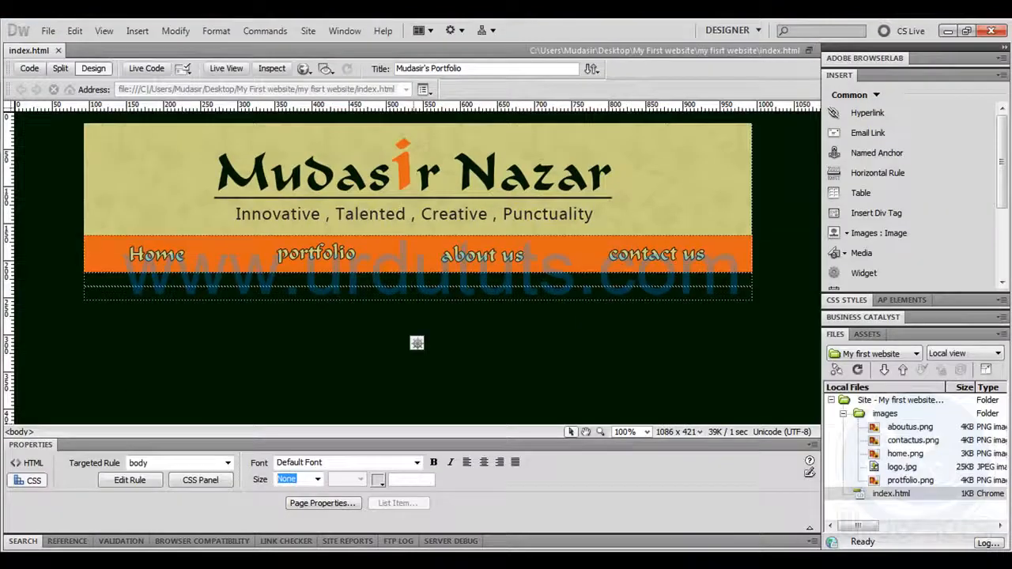
{"action": "key", "text": "alt+Tab"}
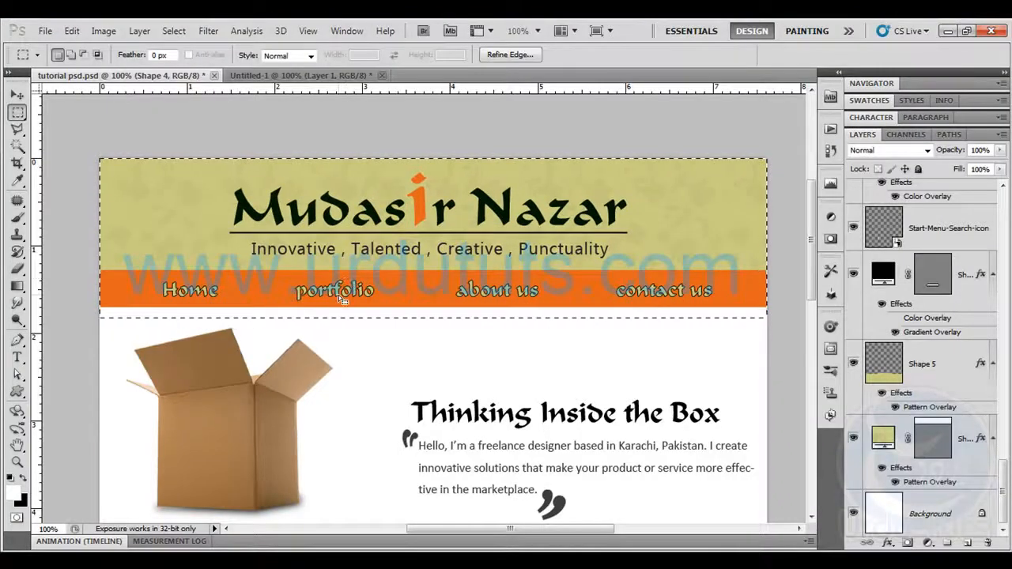
{"action": "key", "text": "ctrl+d"}
{"action": "left_click_drag", "start_coordinate": [365, 344], "coordinate": [350, 106]}
{"action": "left_click_drag", "start_coordinate": [363, 467], "coordinate": [354, 260]}
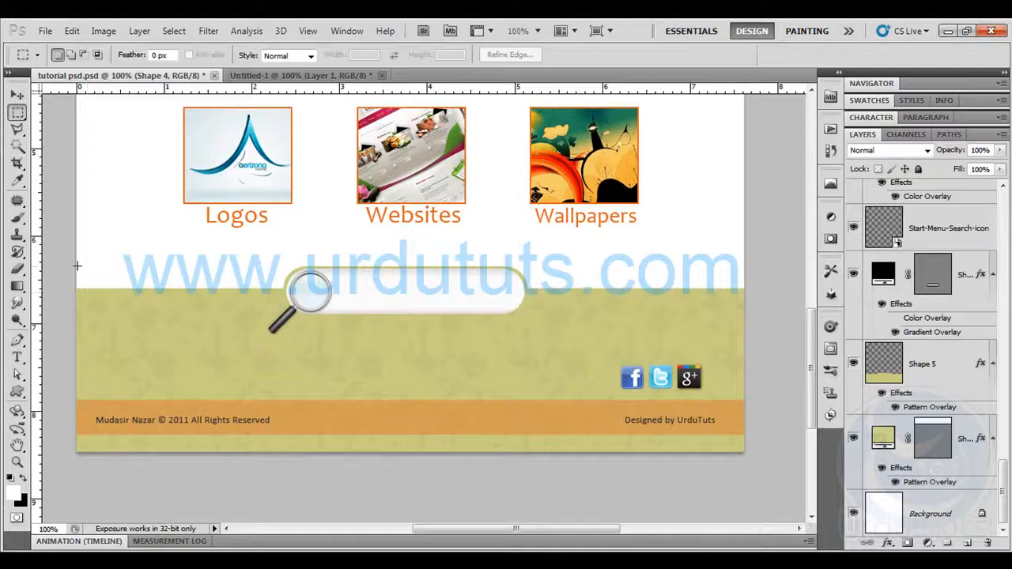
{"action": "left_click_drag", "start_coordinate": [235, 310], "coordinate": [755, 317]}
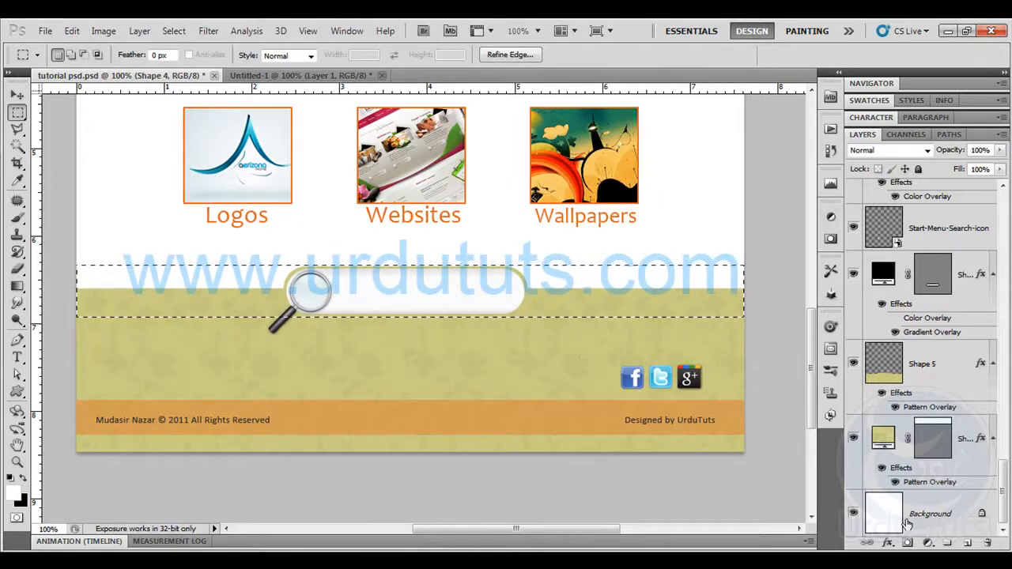
Hide the Background layer and copy the selected search bar strip merged from all visible layers
{"action": "left_click", "coordinate": [853, 513]}
{"action": "left_click", "coordinate": [45, 31]}
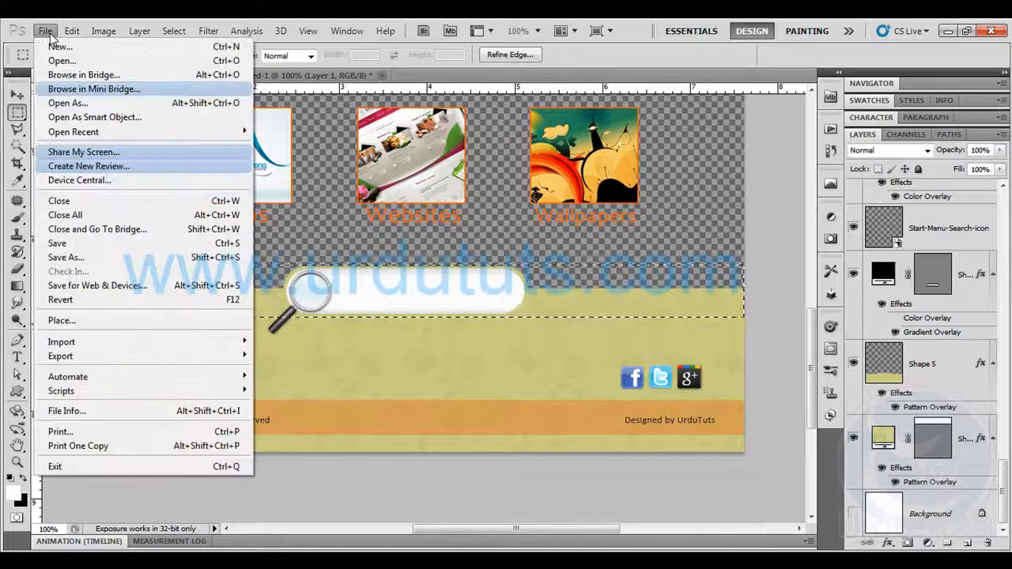
{"action": "mouse_move", "coordinate": [71, 30]}
{"action": "left_click", "coordinate": [125, 140]}
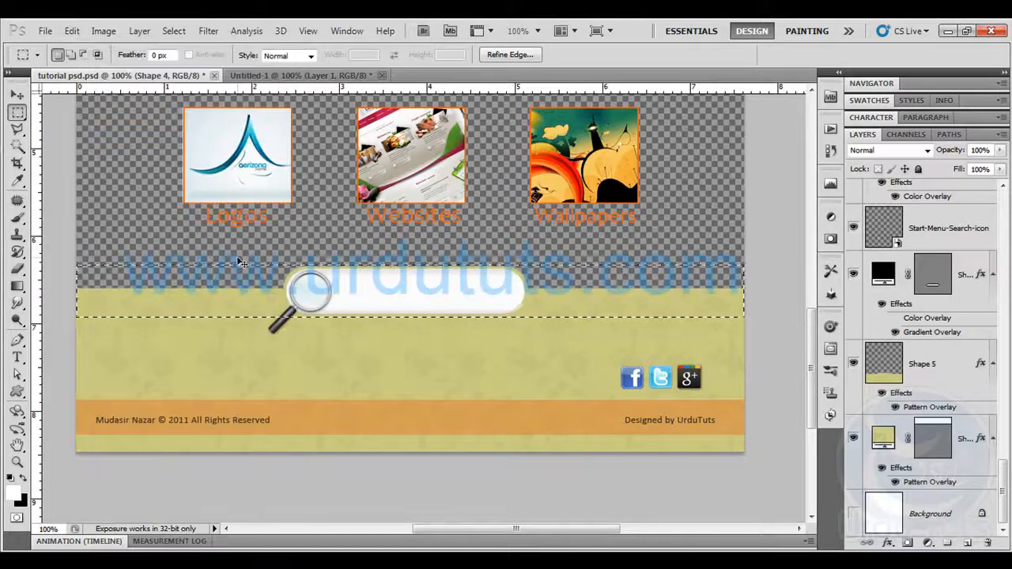
Paste the search bar strip into a new document of the copied size and hide its white Background layer
{"action": "key", "text": "ctrl+n"}
{"action": "key", "text": "Return"}
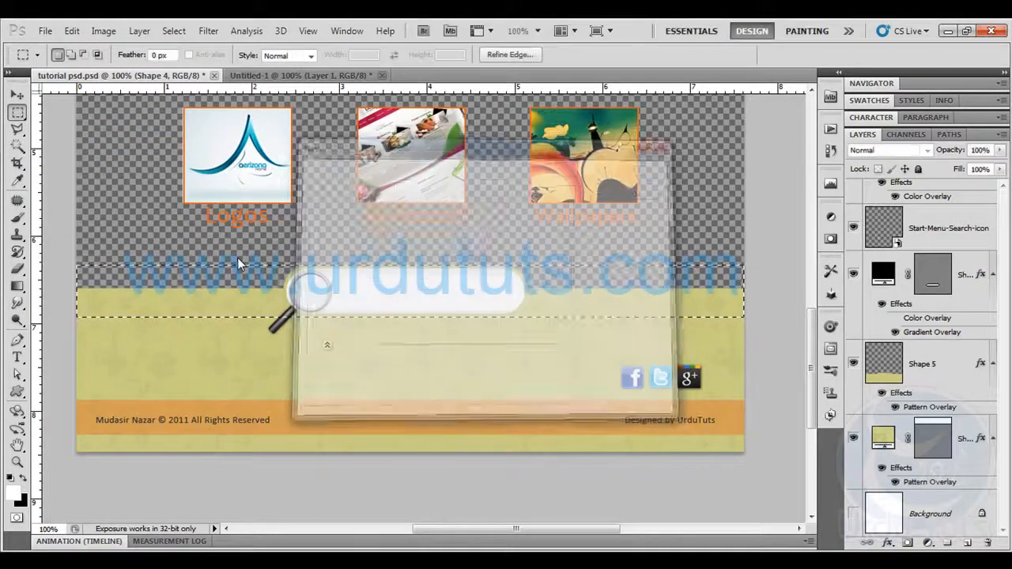
{"action": "key", "text": "ctrl+v"}
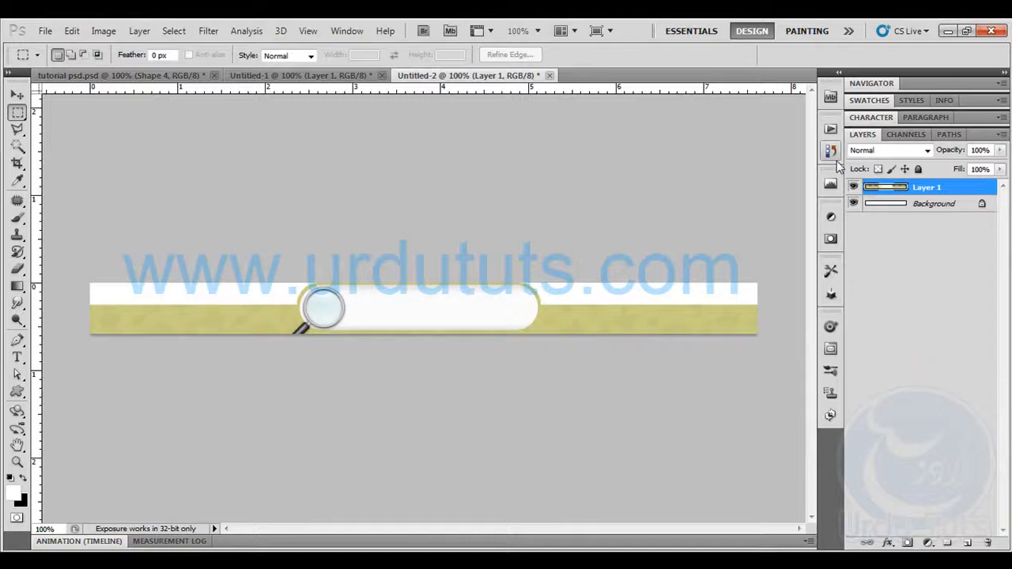
{"action": "left_click", "coordinate": [860, 205]}
{"action": "left_click", "coordinate": [853, 204]}
Save the strip for web as a transparent PNG-24 named search in the images folder, and return to index.html in Dreamweaver
{"action": "left_click", "coordinate": [45, 30]}
{"action": "left_click", "coordinate": [109, 290]}
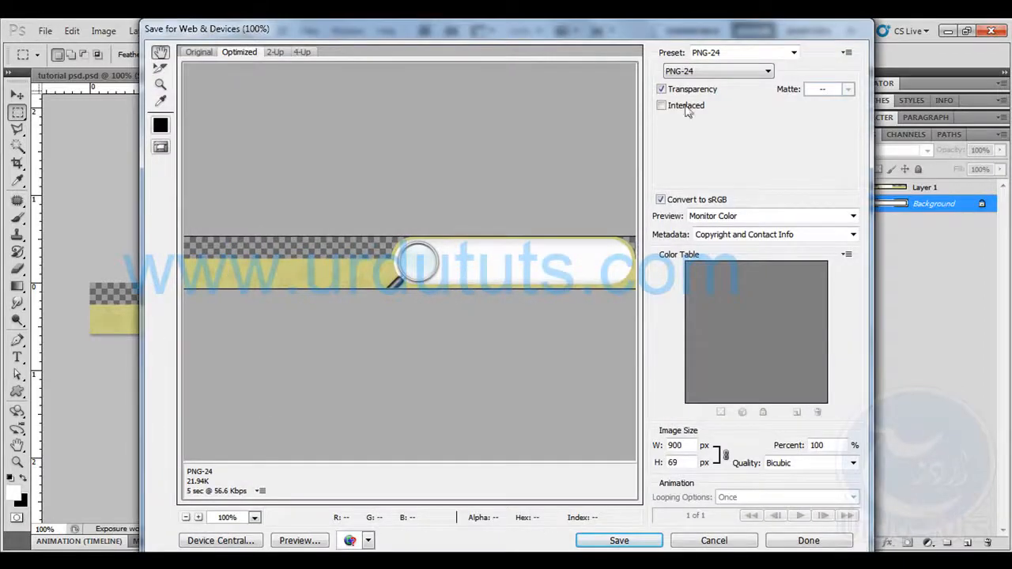
{"action": "left_click", "coordinate": [617, 540]}
{"action": "type", "text": "search"}
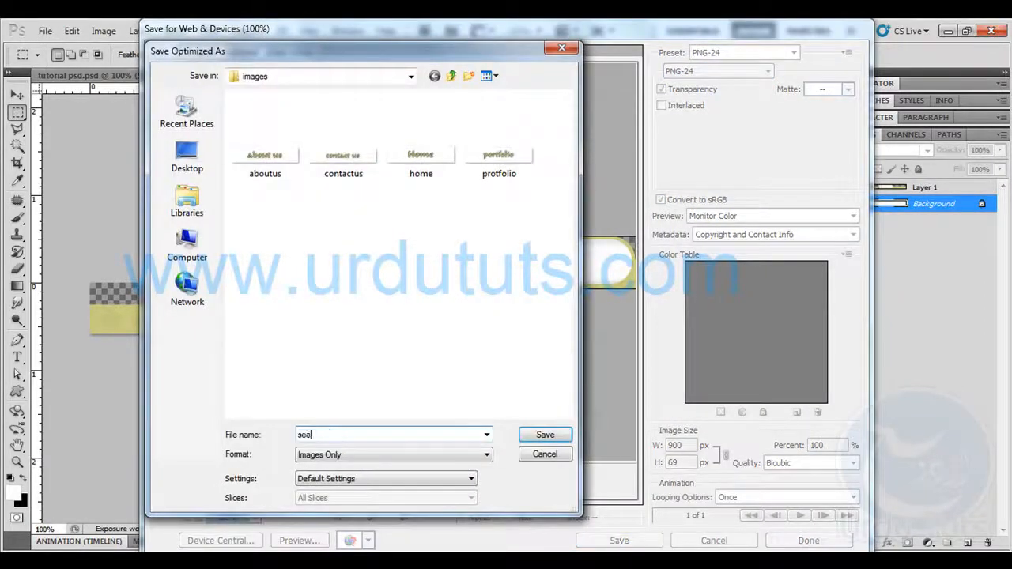
{"action": "left_click", "coordinate": [530, 434]}
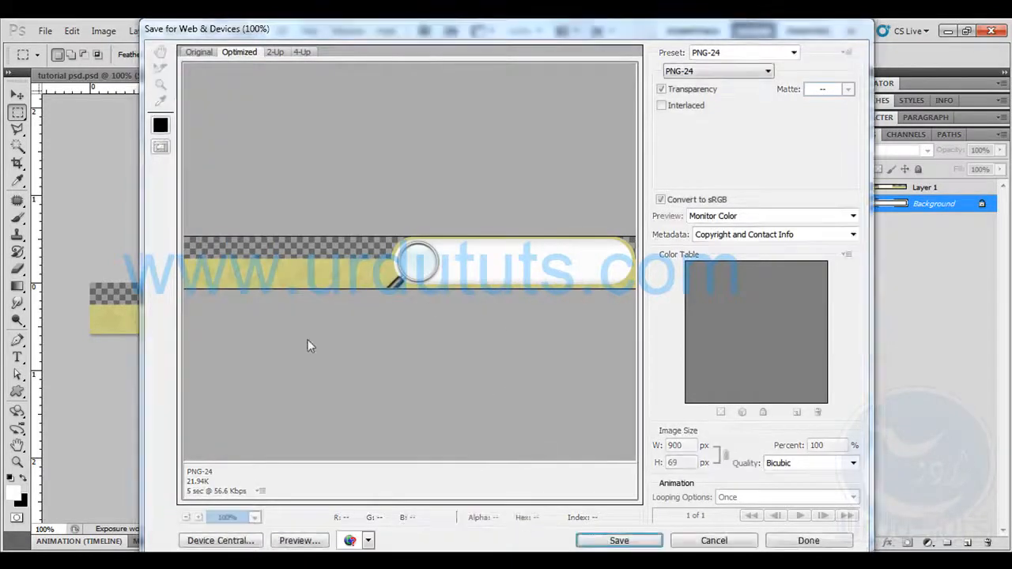
{"action": "key", "text": "alt+Tab"}
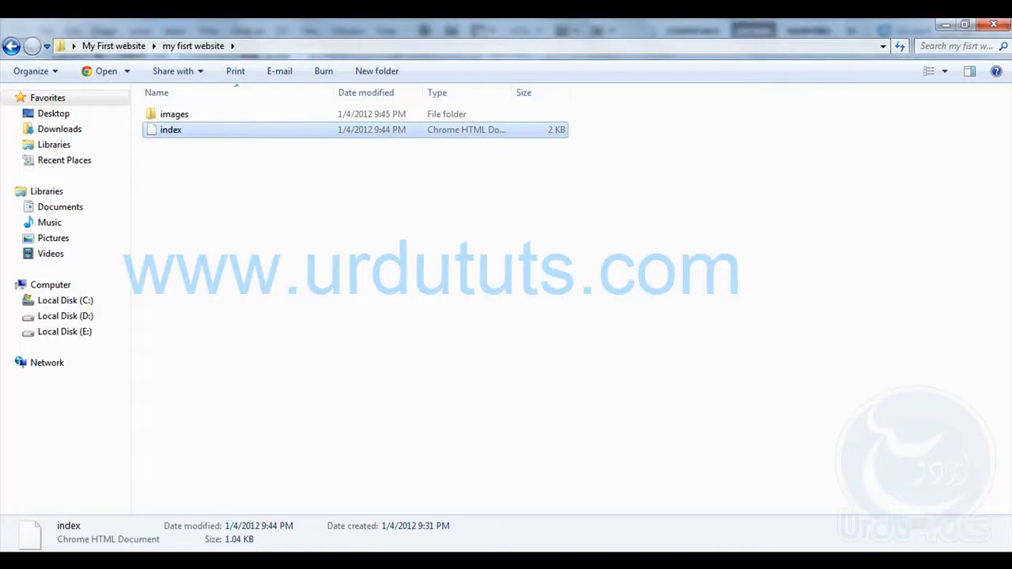
{"action": "key", "text": "alt+Tab"}
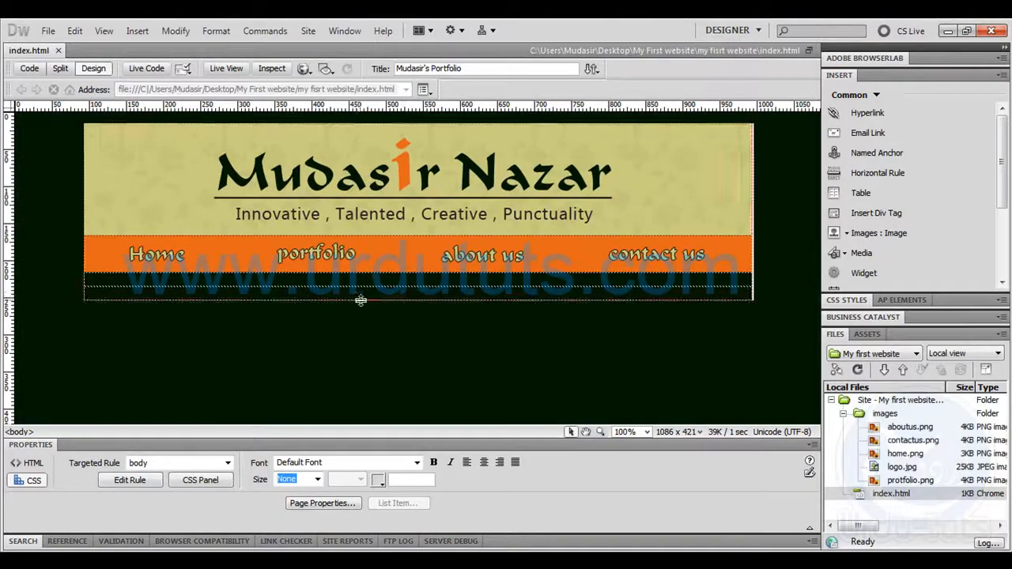
Insert search.png from the images folder into the empty table cell below the navigation bar, without alternate text
{"action": "left_click", "coordinate": [363, 293]}
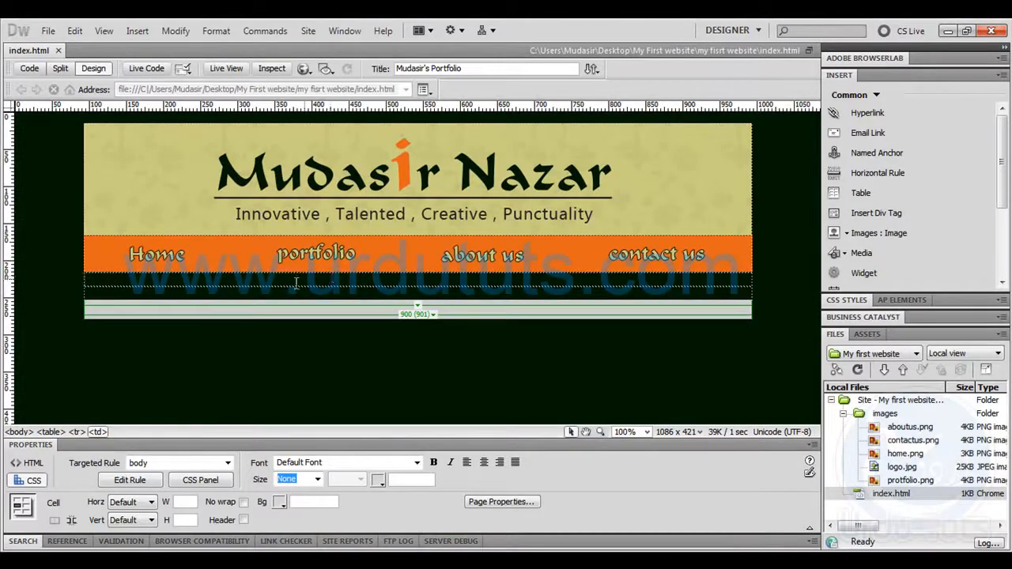
{"action": "left_click", "coordinate": [356, 354]}
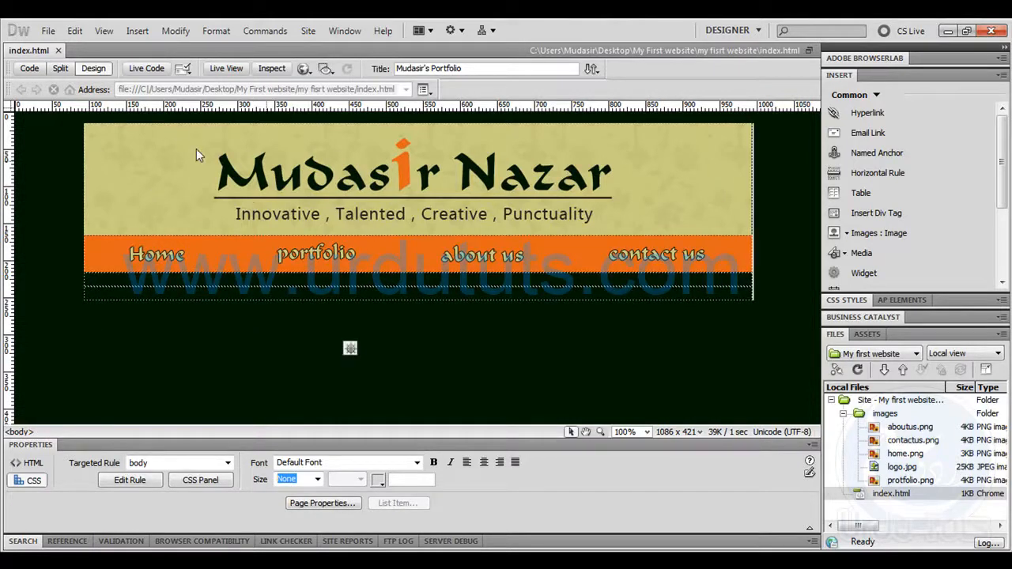
{"action": "left_click", "coordinate": [152, 282]}
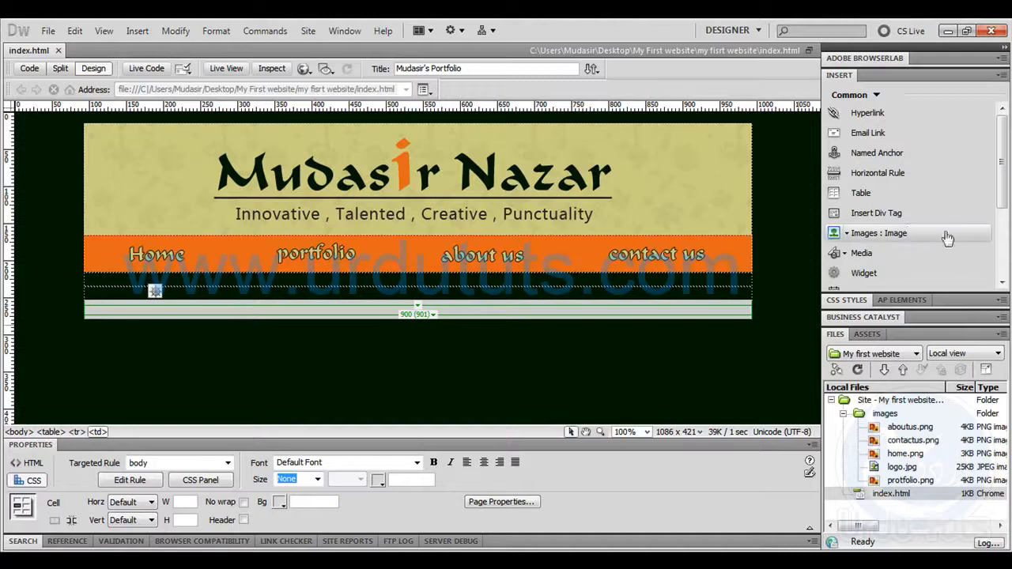
{"action": "left_click", "coordinate": [877, 232]}
{"action": "scroll", "coordinate": [553, 284], "scroll_direction": "down", "scroll_amount": 2}
{"action": "double_click", "coordinate": [472, 336]}
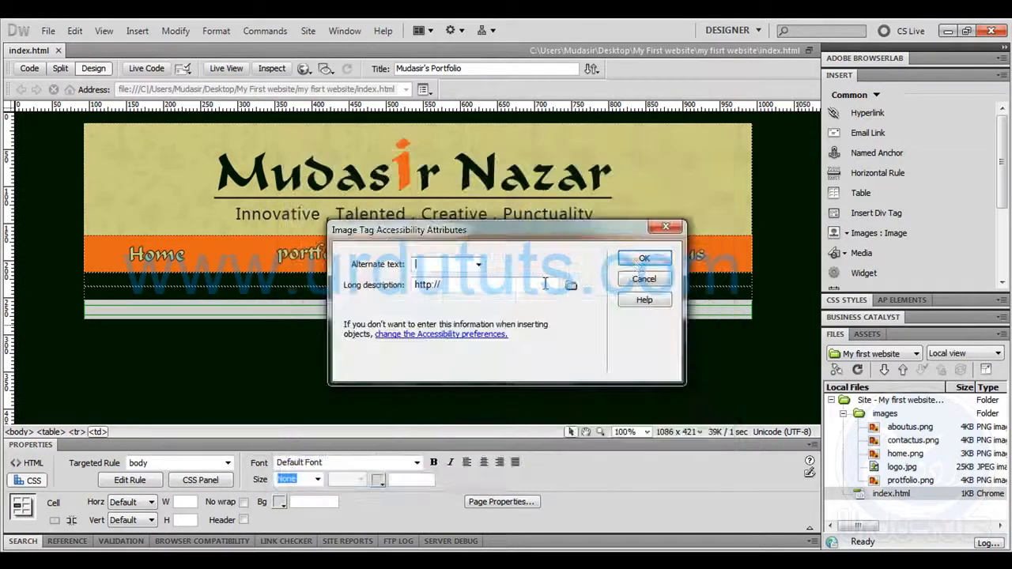
{"action": "left_click", "coordinate": [644, 258]}
{"action": "left_click", "coordinate": [495, 396]}
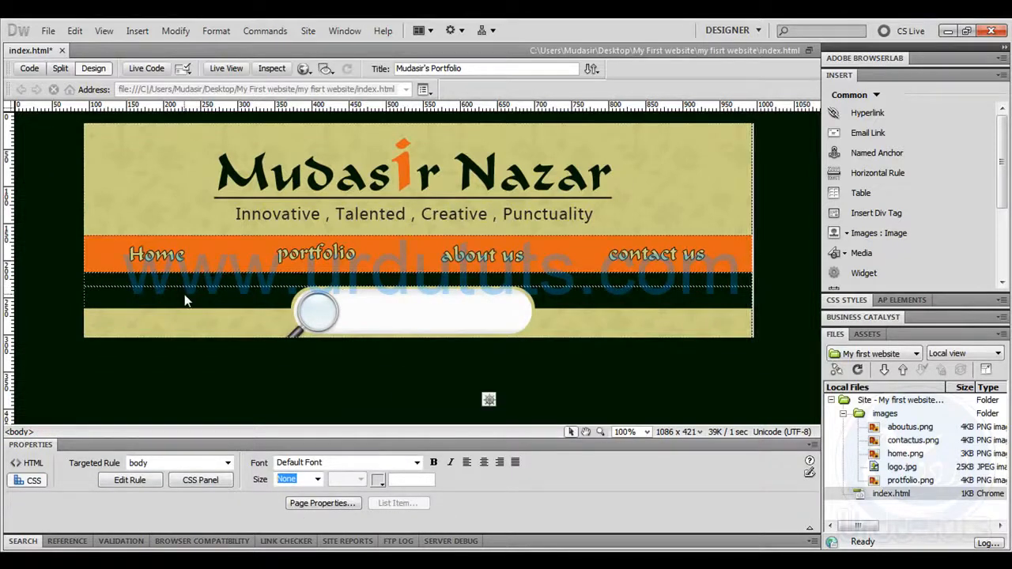
Add an empty table row directly beneath the search bar image in index.html
{"action": "left_click", "coordinate": [715, 322]}
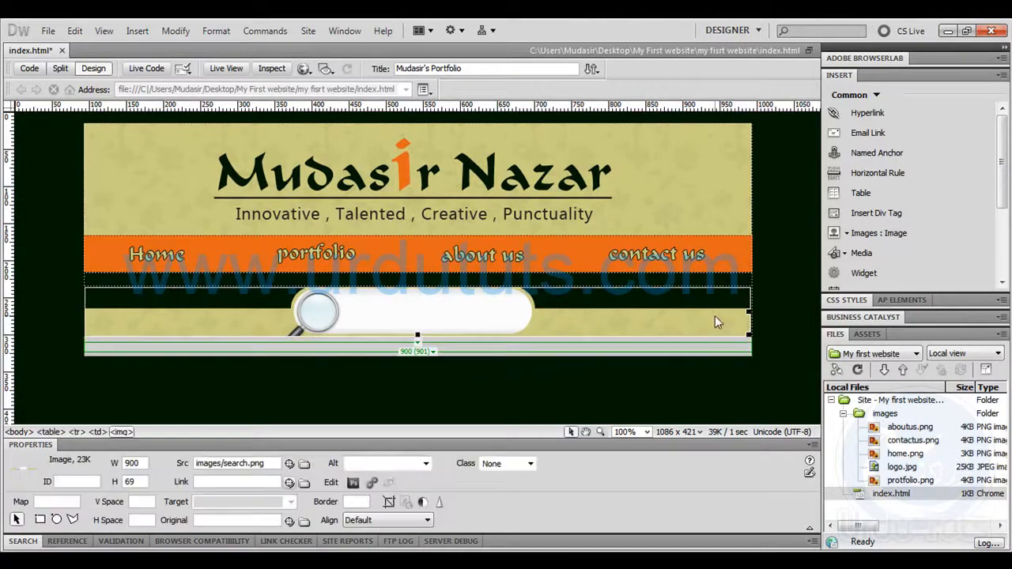
{"action": "left_click", "coordinate": [713, 317]}
{"action": "key", "text": "Return"}
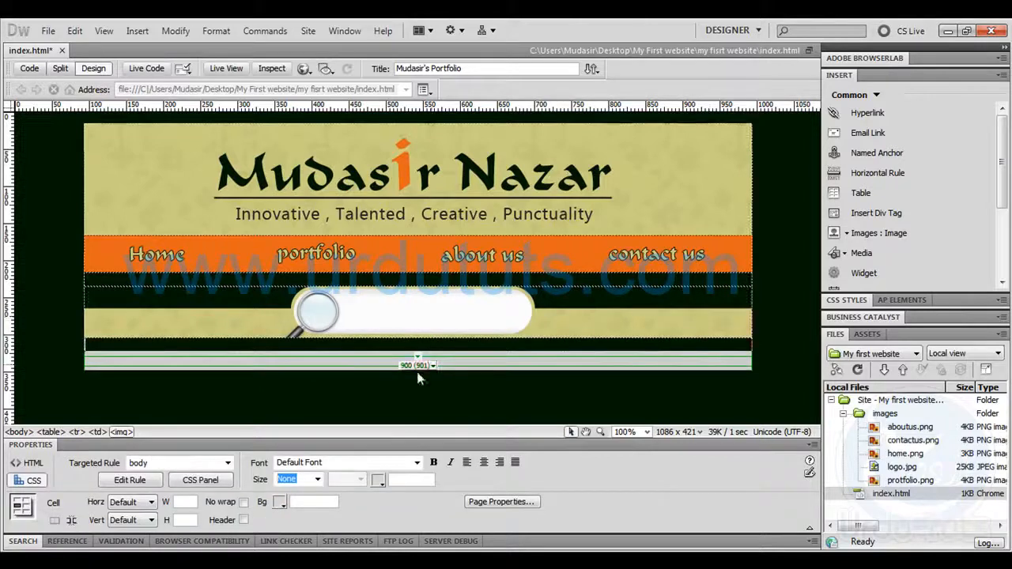
{"action": "left_click", "coordinate": [682, 326]}
{"action": "left_click", "coordinate": [660, 407]}
{"action": "left_click", "coordinate": [654, 330]}
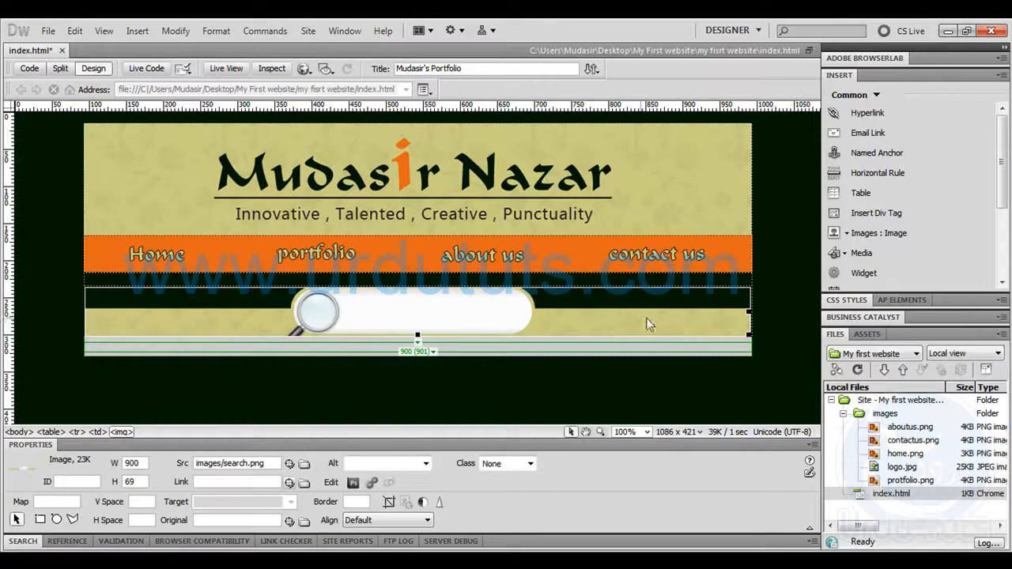
{"action": "key", "text": "Tab"}
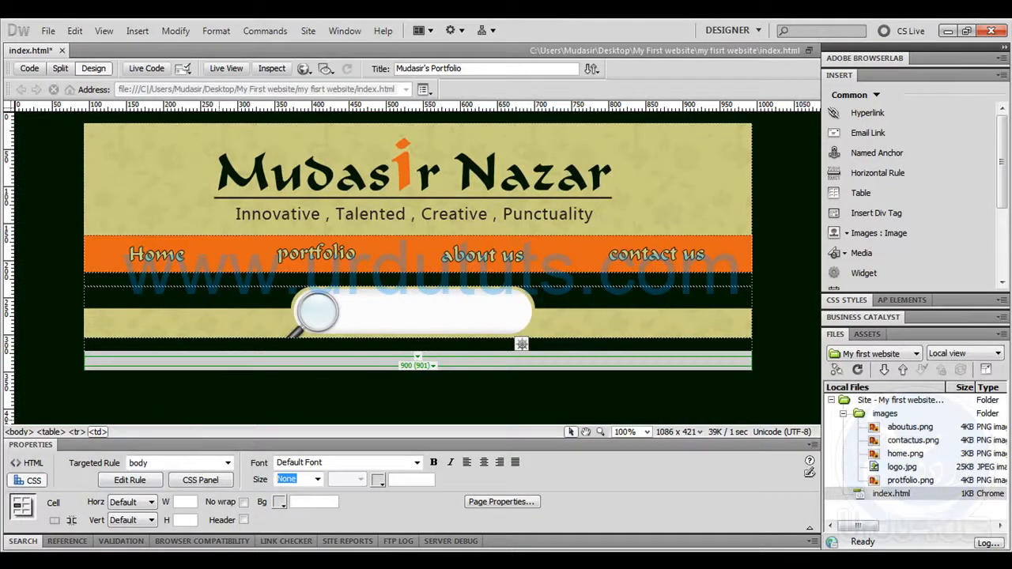
Switch to Photoshop and close the Untitled-2 and Untitled-1 documents without saving them
{"action": "left_click", "coordinate": [96, 561]}
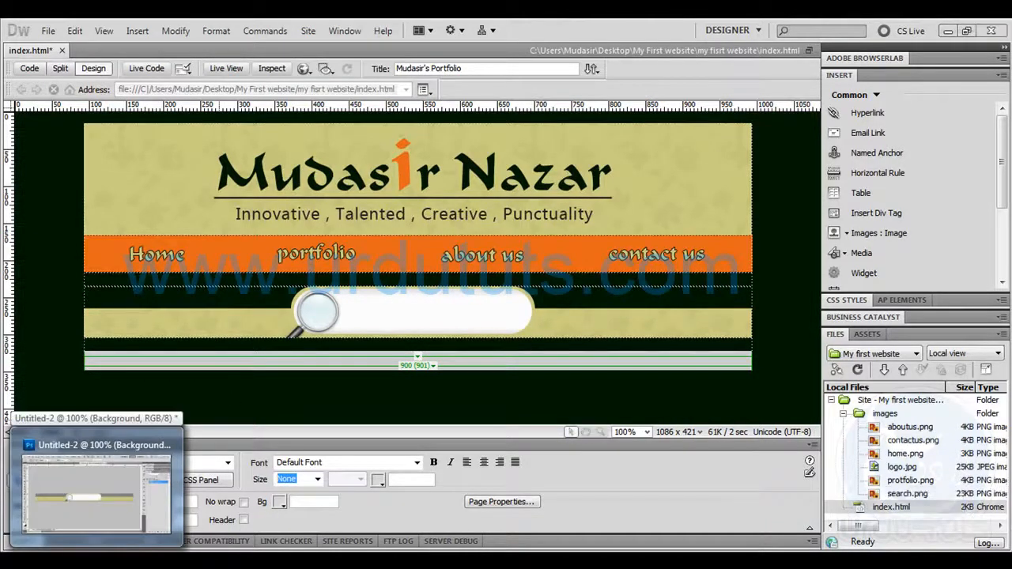
{"action": "left_click", "coordinate": [566, 76]}
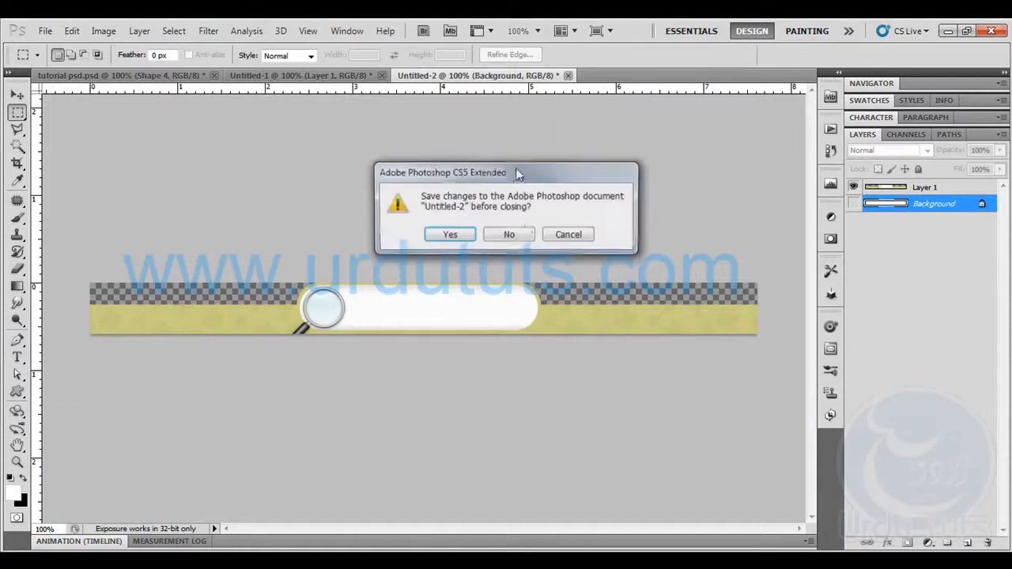
{"action": "left_click", "coordinate": [509, 232]}
{"action": "left_click", "coordinate": [324, 75]}
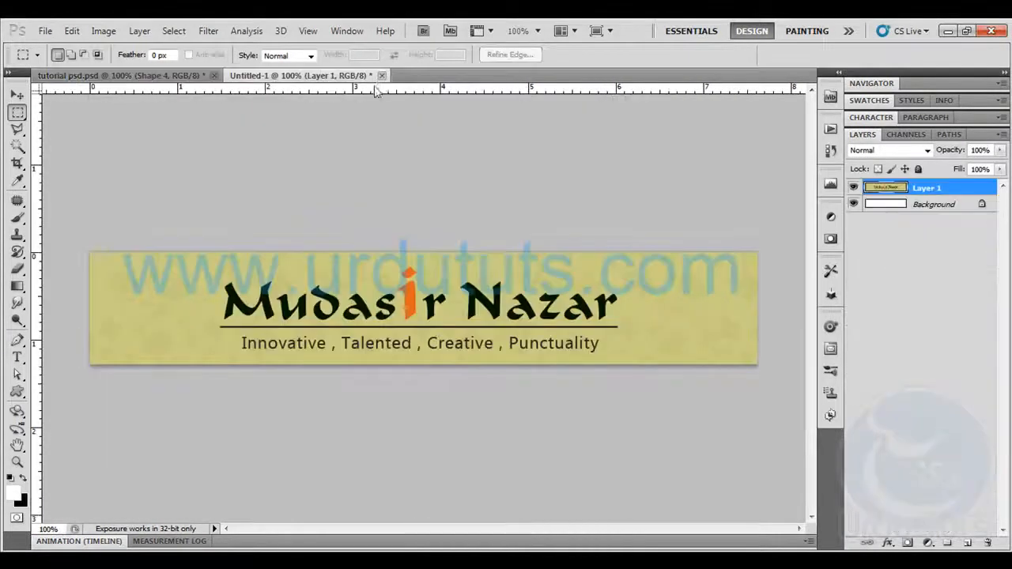
{"action": "left_click", "coordinate": [382, 75]}
{"action": "left_click", "coordinate": [509, 235]}
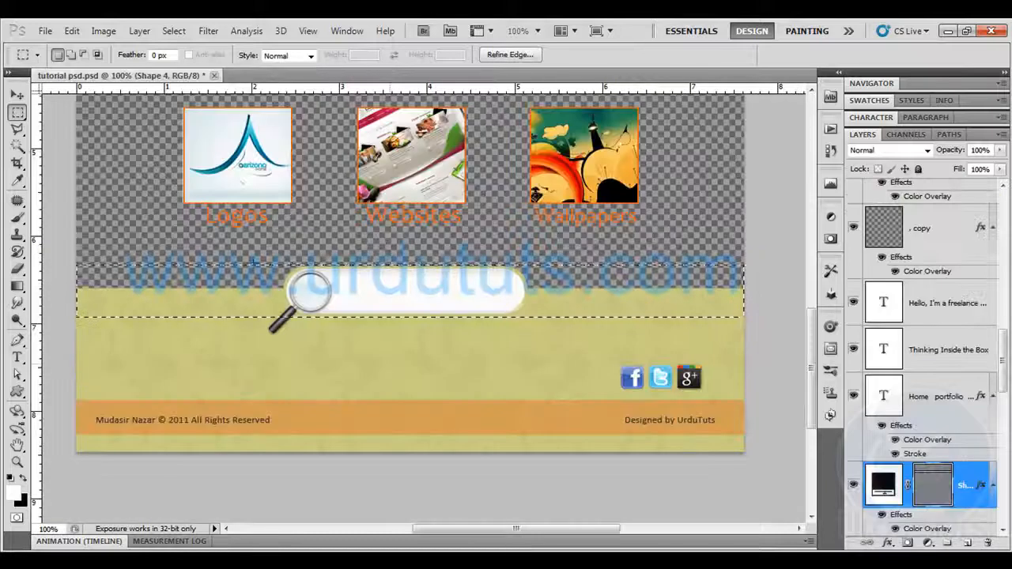
Clear the old selection and marquee a full-width strip about 900 by 111 px between the search bar strip and the orange footer bar
{"action": "left_click_drag", "start_coordinate": [138, 88], "coordinate": [189, 313]}
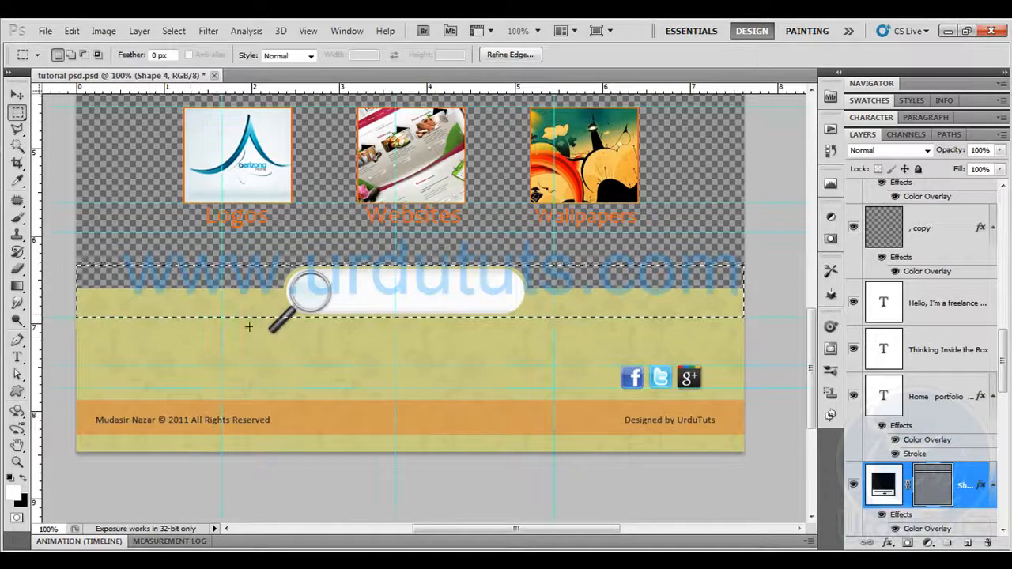
{"action": "key", "text": "ctrl+d"}
{"action": "left_click_drag", "start_coordinate": [86, 332], "coordinate": [135, 361]}
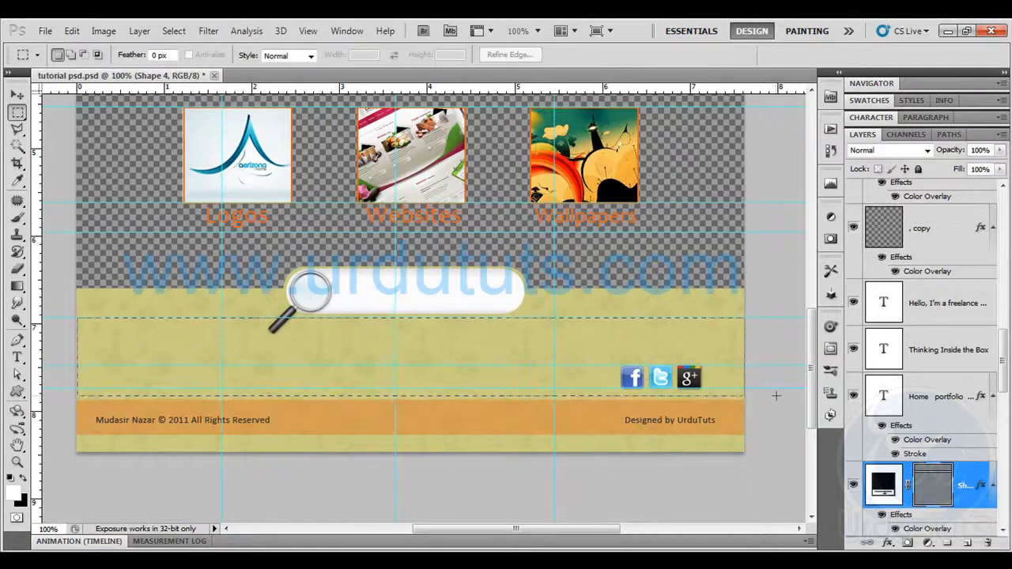
{"action": "left_click_drag", "start_coordinate": [781, 399], "coordinate": [782, 399]}
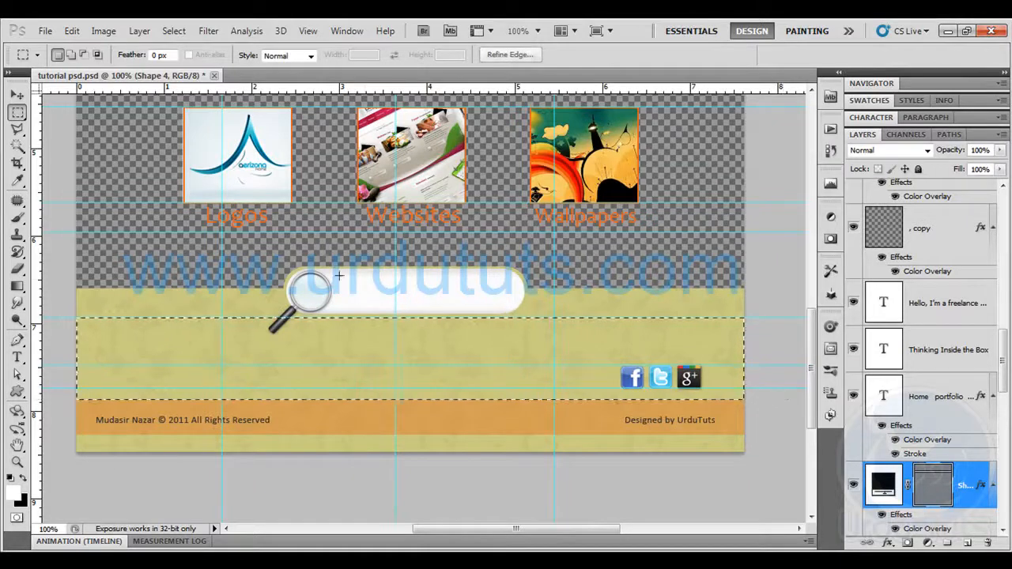
{"action": "left_click", "coordinate": [72, 31]}
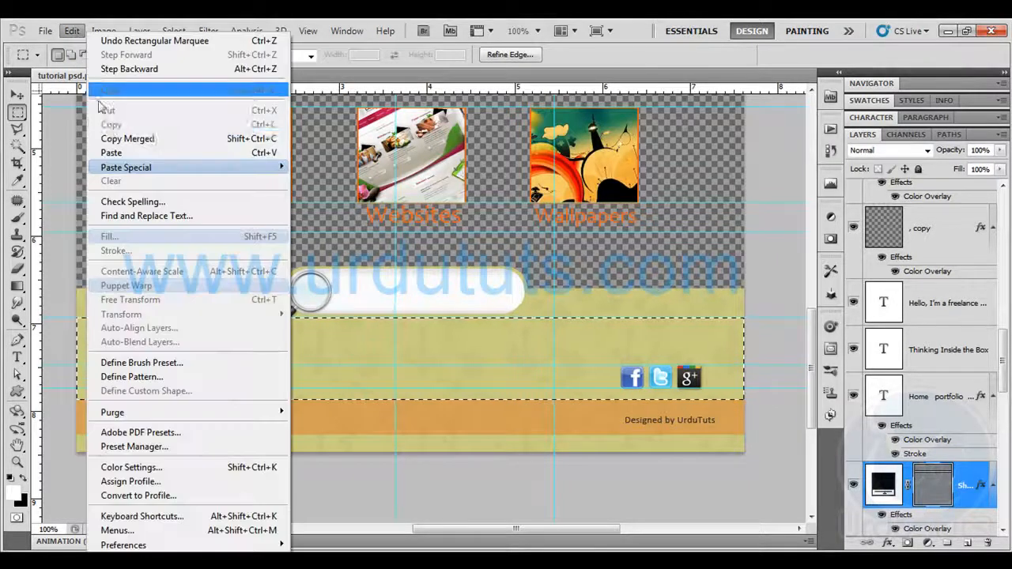
{"action": "left_click", "coordinate": [133, 139]}
{"action": "key", "text": "ctrl+n"}
{"action": "key", "text": "Escape"}
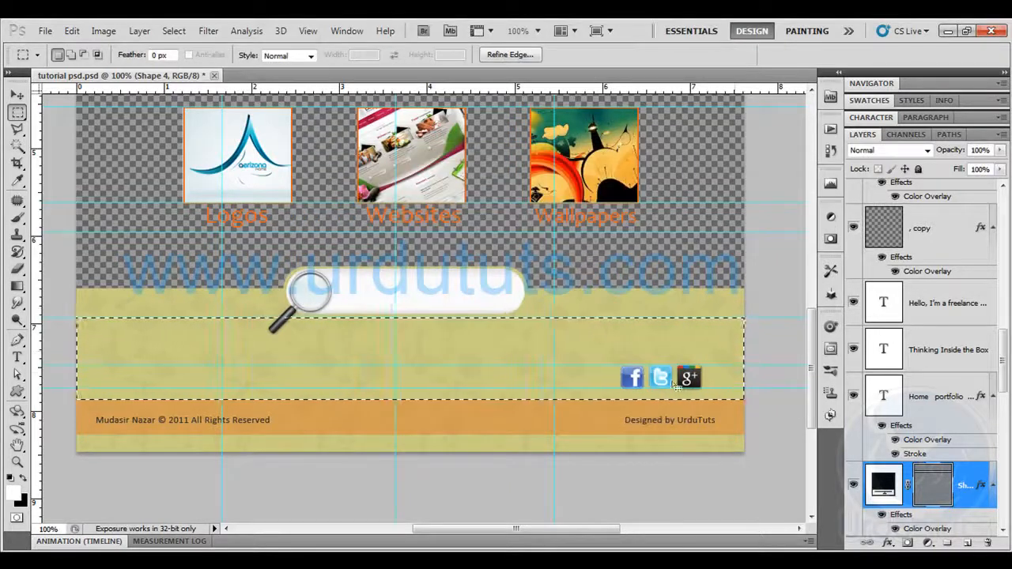
Hide the Google Plus, Facebook and Twitter icon layers
{"action": "scroll", "coordinate": [890, 382], "scroll_direction": "up", "scroll_amount": 4}
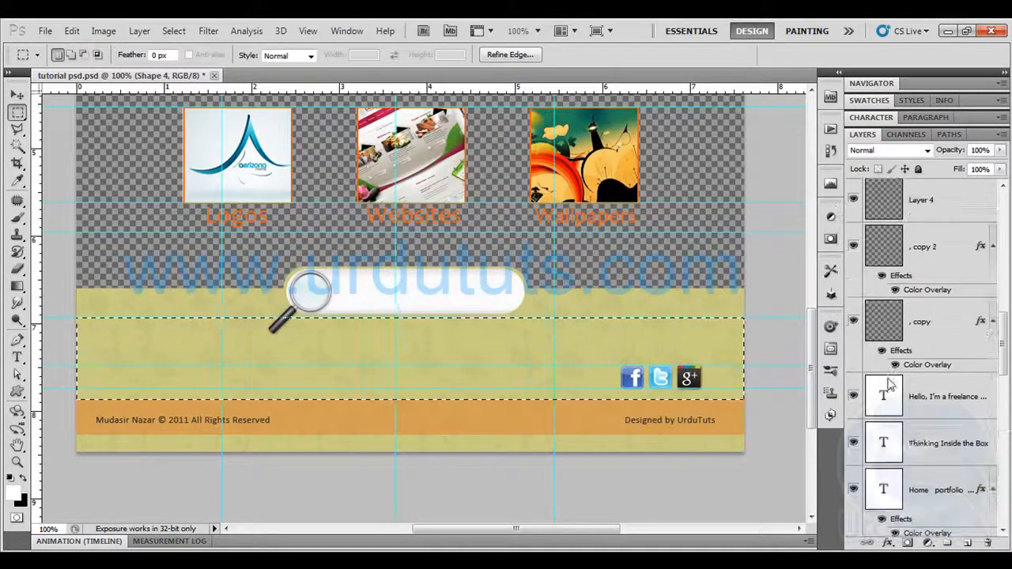
{"action": "scroll", "coordinate": [889, 382], "scroll_direction": "up", "scroll_amount": 3}
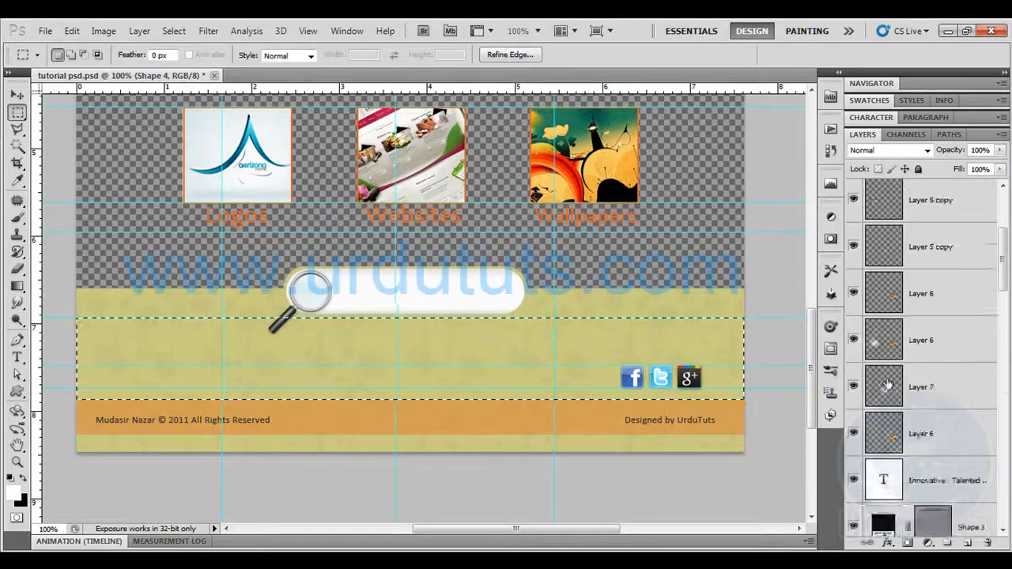
{"action": "scroll", "coordinate": [886, 383], "scroll_direction": "down", "scroll_amount": 6}
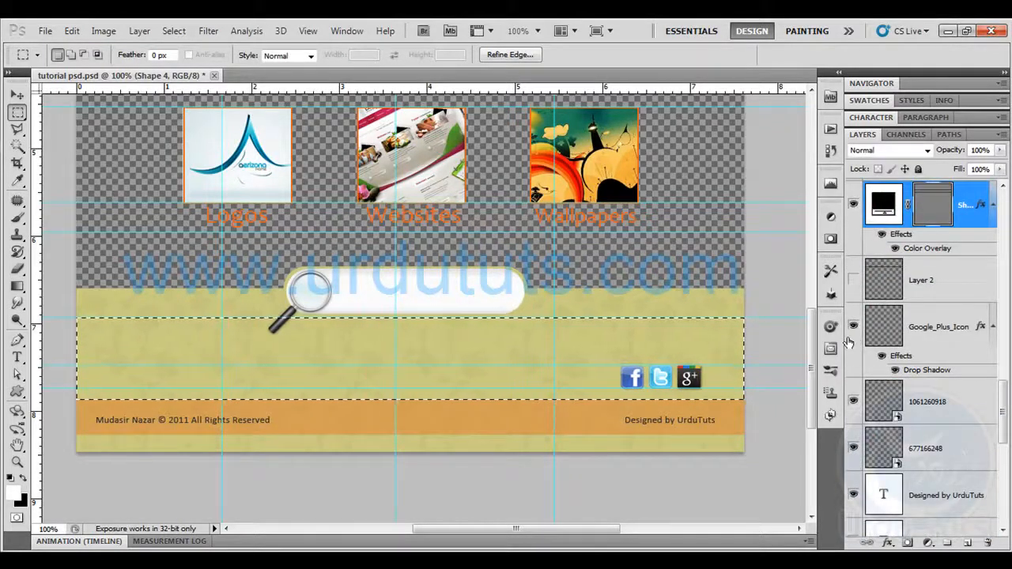
{"action": "left_click", "coordinate": [853, 401]}
{"action": "left_click", "coordinate": [853, 447]}
Group the three social icon layers and name the group buttons
{"action": "left_click", "coordinate": [933, 447]}
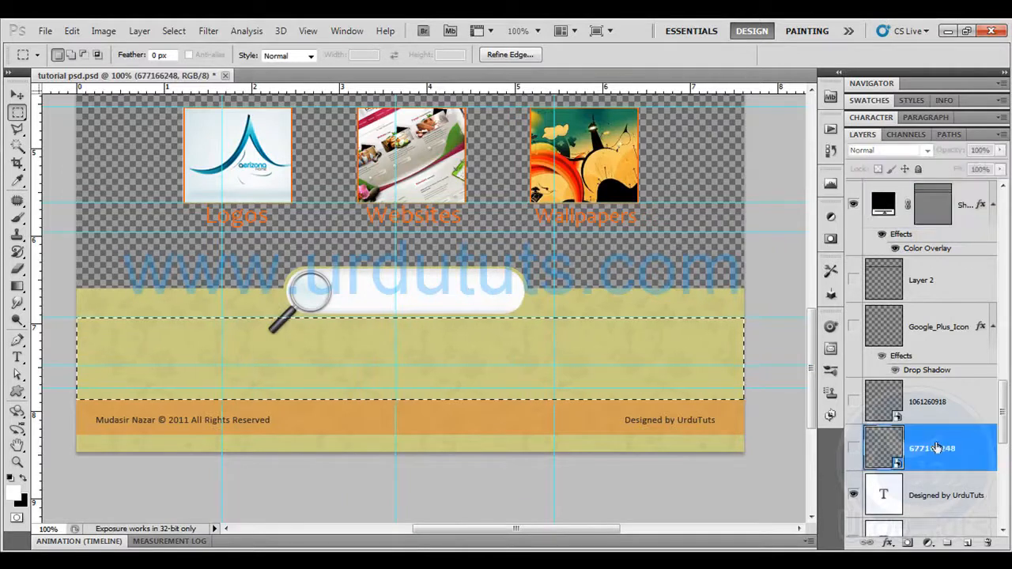
{"action": "left_click", "coordinate": [929, 329], "text": "shift"}
{"action": "key", "text": "ctrl+g"}
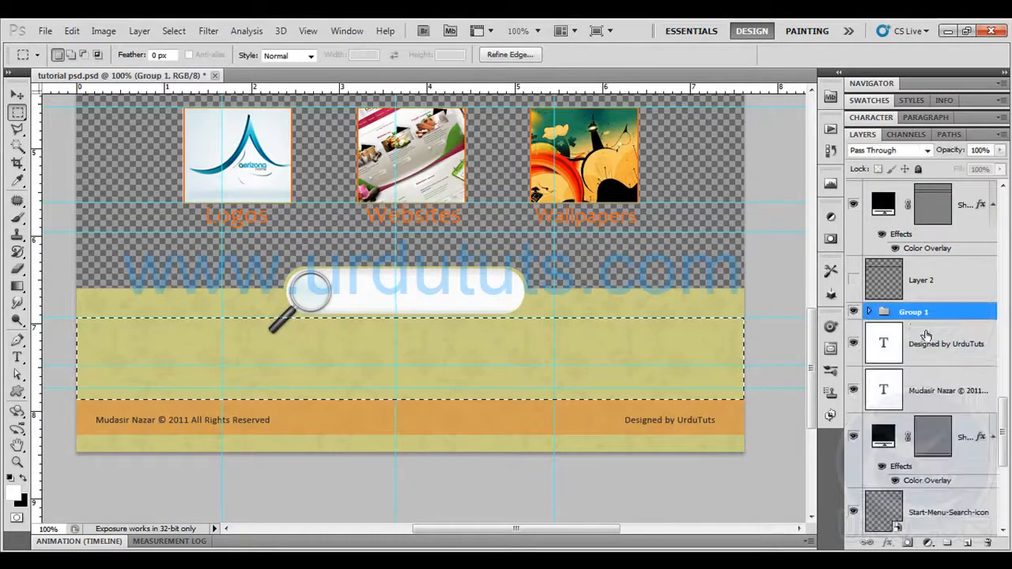
{"action": "double_click", "coordinate": [913, 312]}
{"action": "type", "text": "bu"}
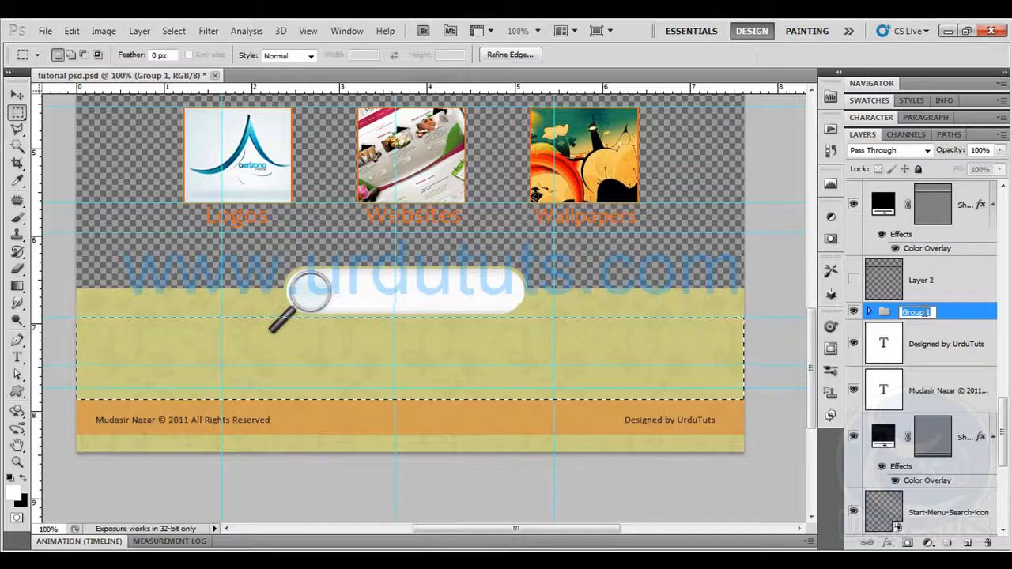
{"action": "type", "text": "ttons"}
{"action": "key", "text": "Return"}
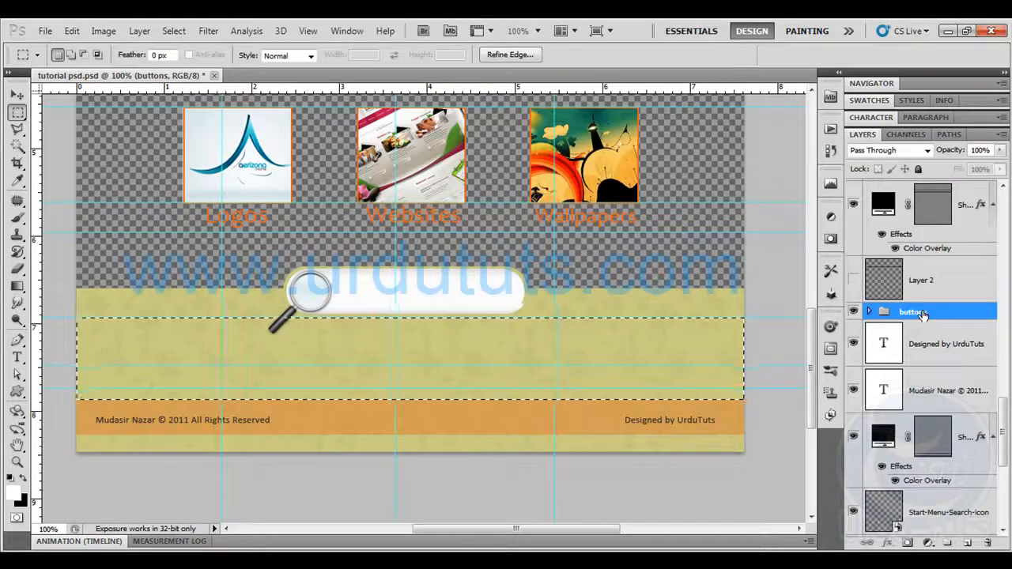
Copy the selected strip merged from all visible layers and paste it into a new document of the copied size
{"action": "left_click", "coordinate": [71, 30]}
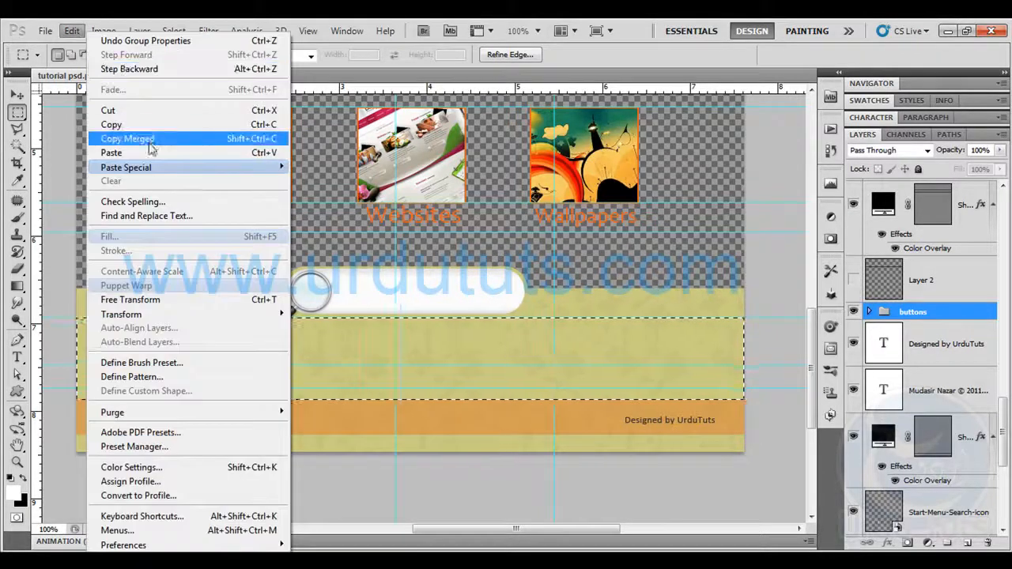
{"action": "left_click", "coordinate": [126, 138]}
{"action": "key", "text": "ctrl+n"}
{"action": "key", "text": "Return"}
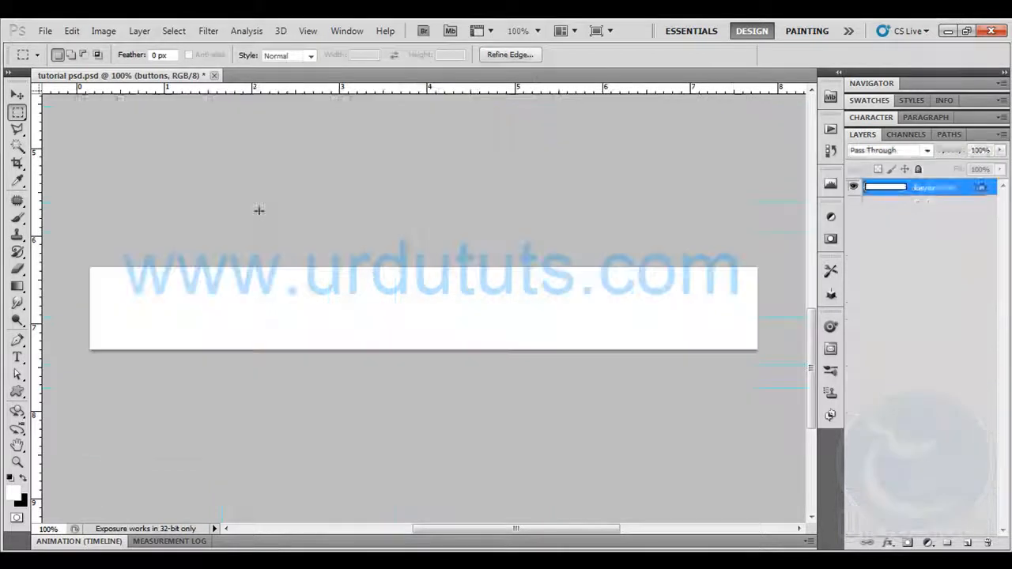
{"action": "key", "text": "ctrl+v"}
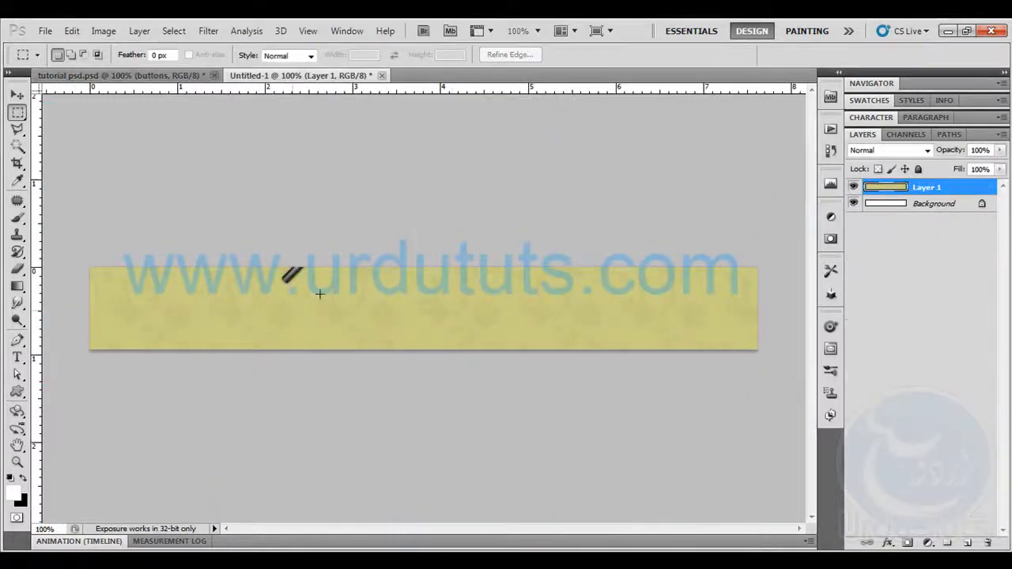
Save the strip for web as a JPEG named footer in the images folder
{"action": "left_click", "coordinate": [45, 30]}
{"action": "left_click", "coordinate": [114, 285]}
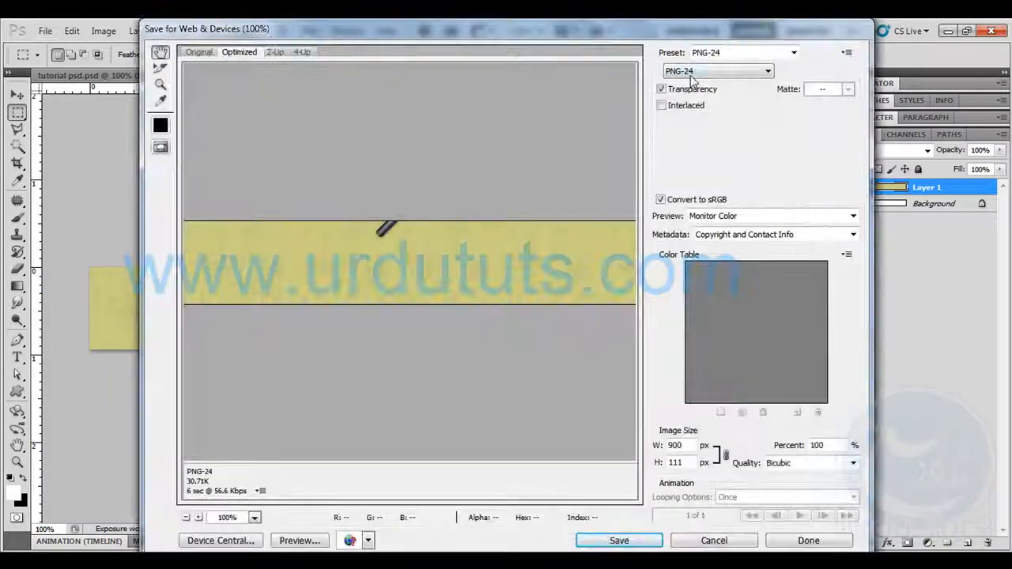
{"action": "left_click", "coordinate": [694, 73]}
{"action": "left_click", "coordinate": [676, 94]}
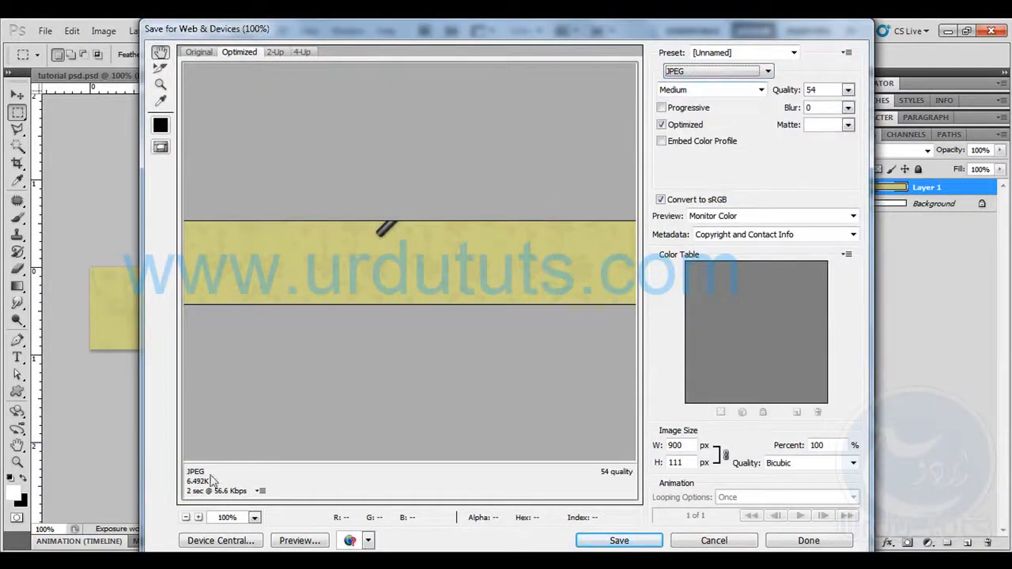
{"action": "left_click", "coordinate": [621, 543]}
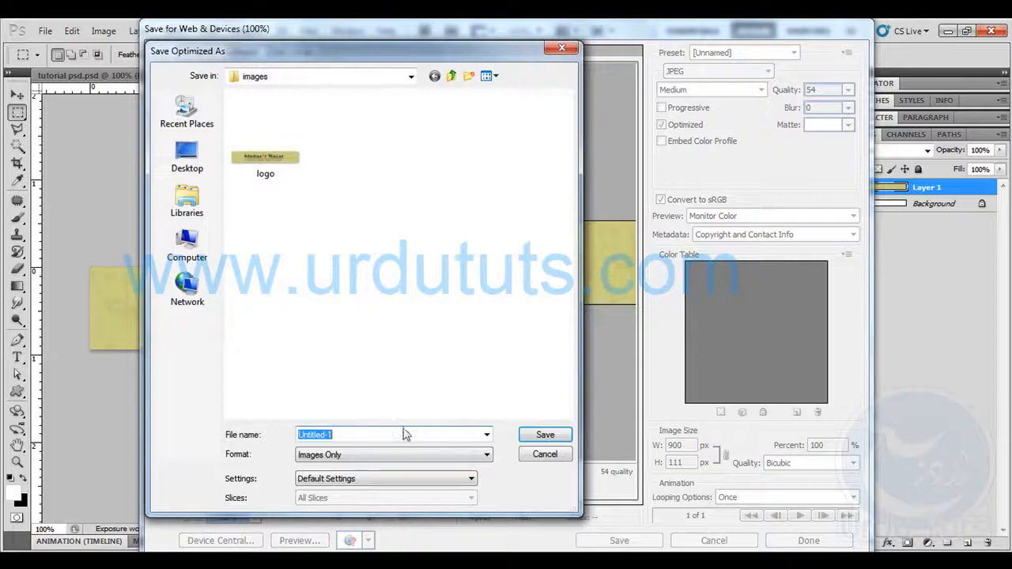
{"action": "type", "text": "foote"}
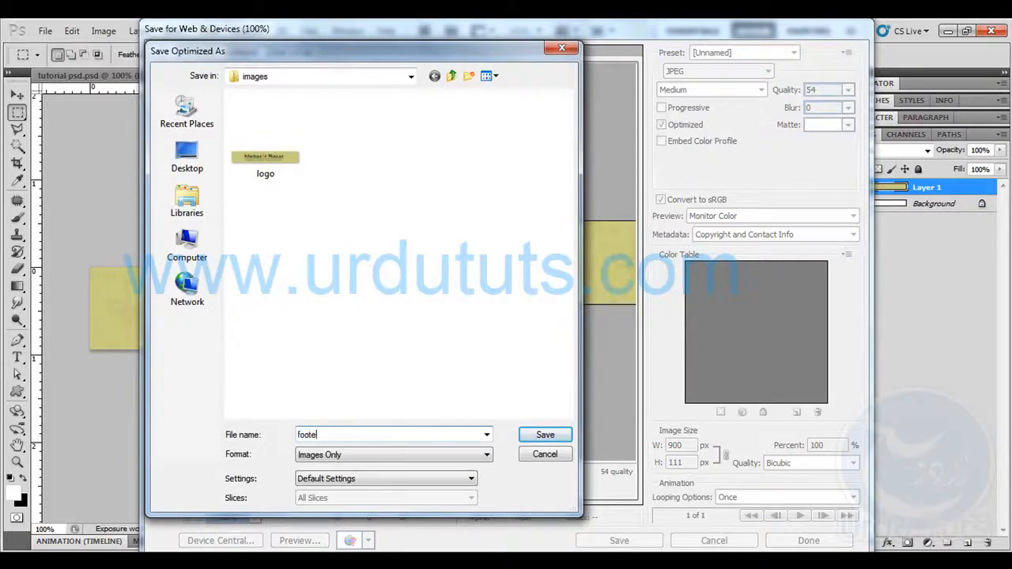
{"action": "type", "text": "r"}
{"action": "key", "text": "Return"}
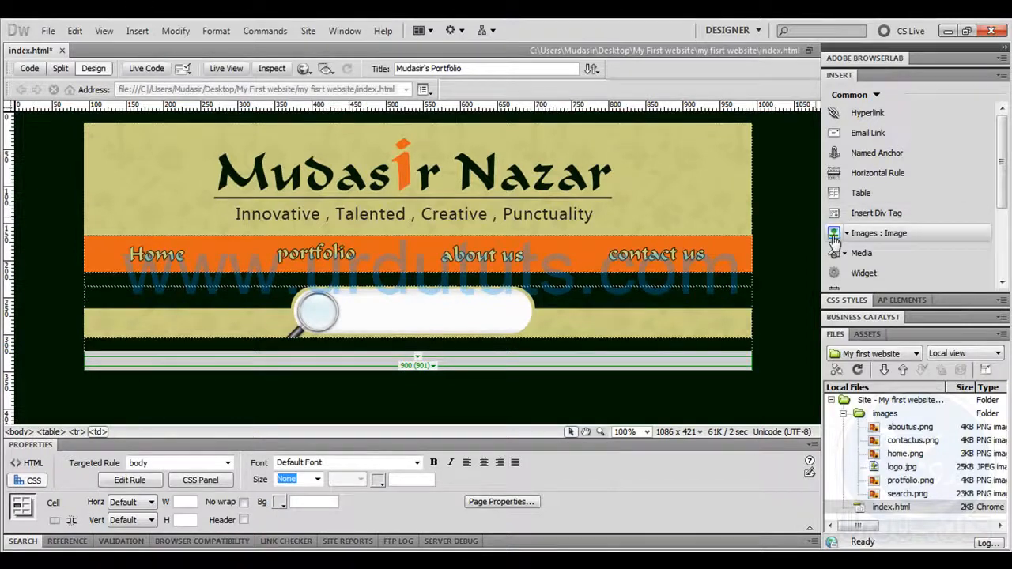
In Dreamweaver, insert the footer image into the empty row below the search bar and preview index.html in the browser
{"action": "left_click", "coordinate": [874, 233]}
{"action": "left_click", "coordinate": [479, 283]}
{"action": "left_click", "coordinate": [551, 369]}
{"action": "left_click", "coordinate": [644, 259]}
{"action": "left_click", "coordinate": [783, 282]}
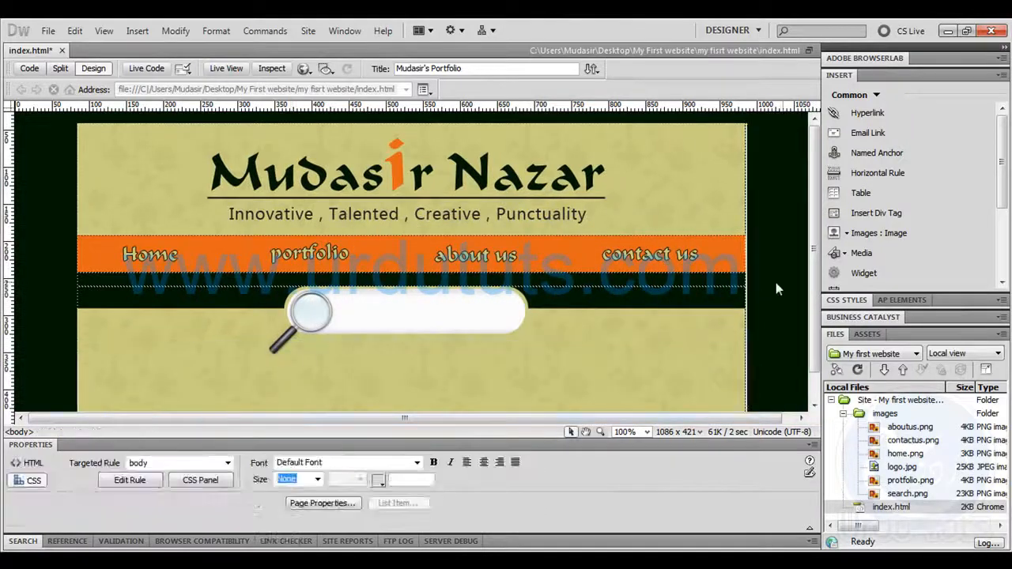
{"action": "key", "text": "F12"}
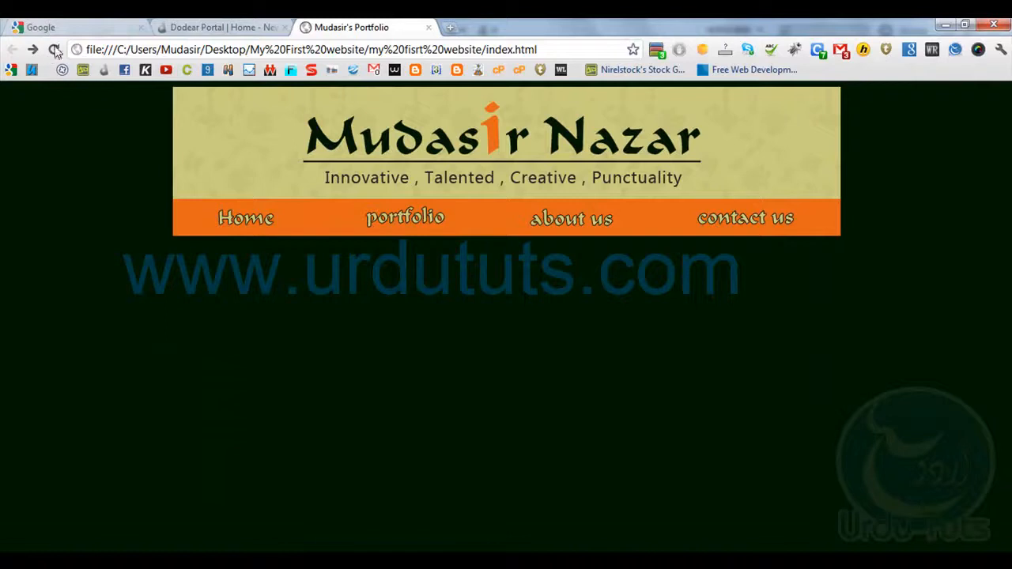
Reload index.html in the browser to check the search bar and footer strips
{"action": "left_click", "coordinate": [54, 49]}
{"action": "left_click_drag", "start_coordinate": [454, 275], "coordinate": [461, 365]}
{"action": "left_click", "coordinate": [34, 262]}
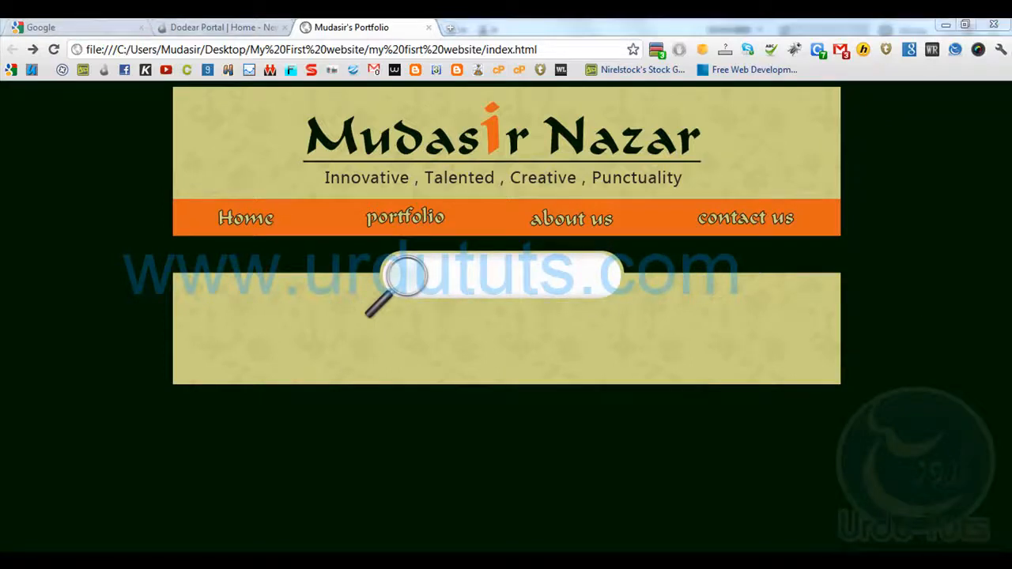
In Dreamweaver, add a background attribute pointing to images/footer.jpg to the td tag around the footer image
{"action": "key", "text": "alt+Tab"}
{"action": "scroll", "coordinate": [661, 337], "scroll_direction": "down", "scroll_amount": 2}
{"action": "left_click", "coordinate": [576, 363]}
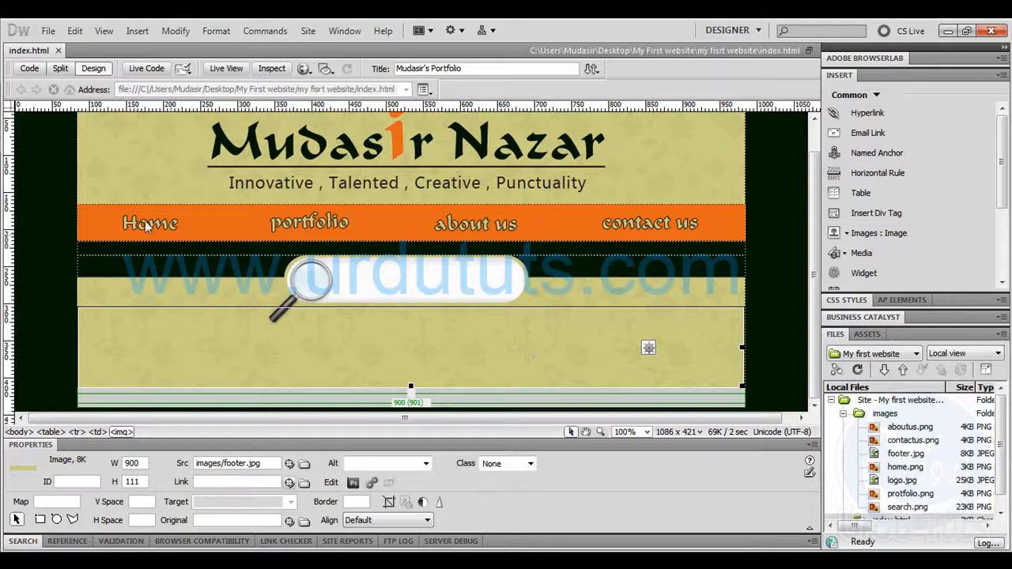
{"action": "left_click", "coordinate": [30, 68]}
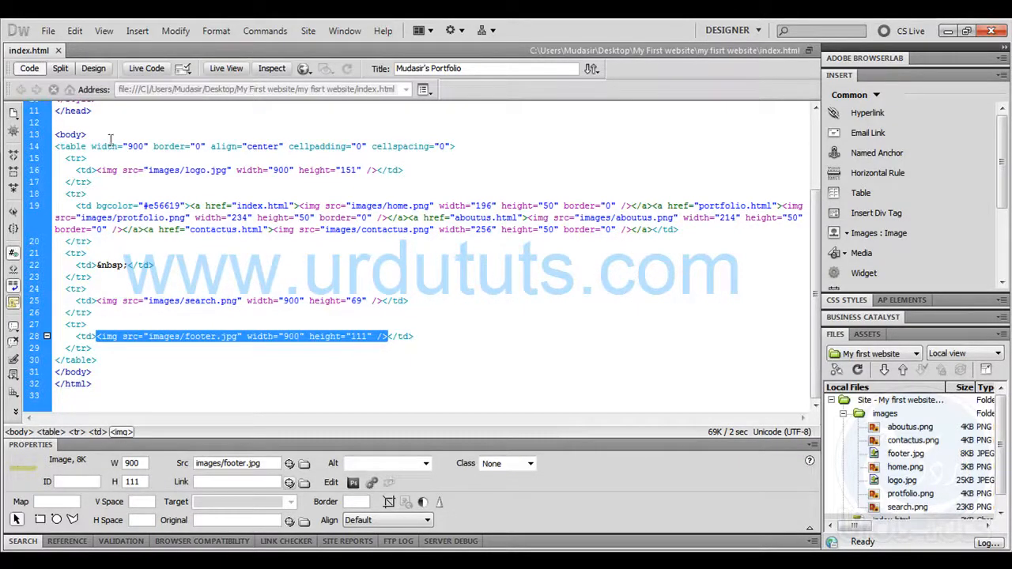
{"action": "left_click", "coordinate": [98, 338]}
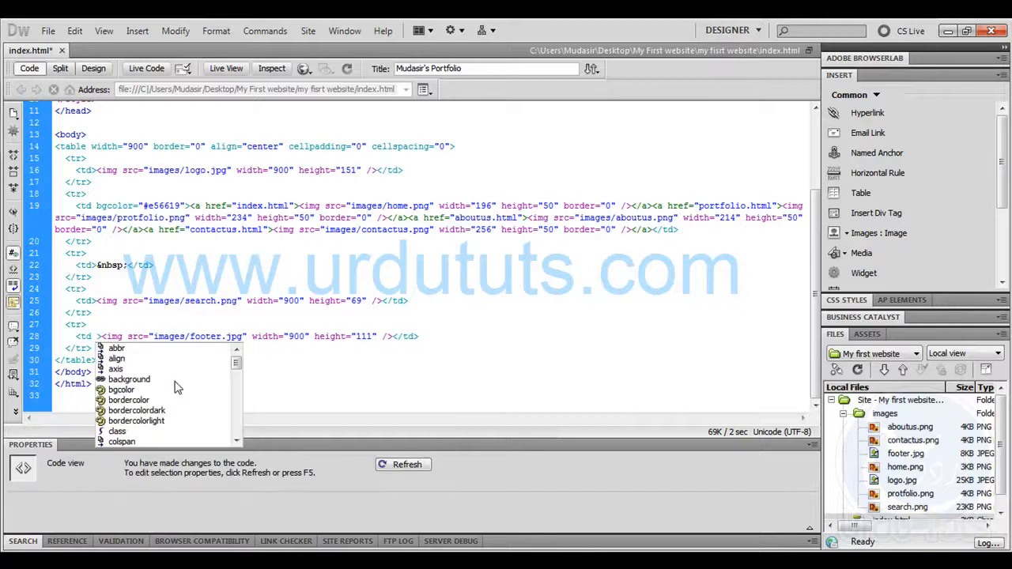
{"action": "left_click", "coordinate": [176, 381]}
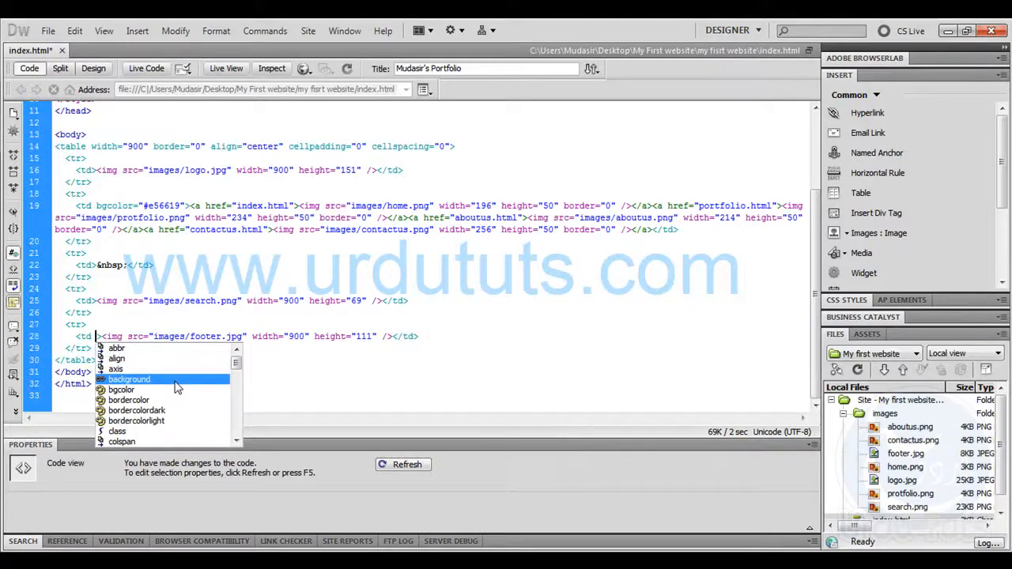
{"action": "double_click", "coordinate": [175, 381]}
{"action": "key", "text": "Return"}
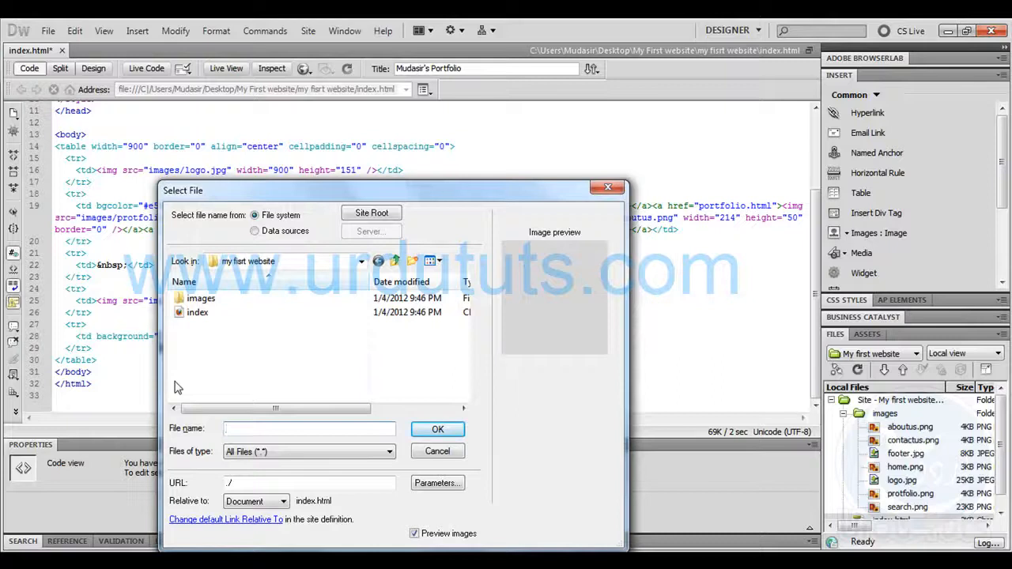
{"action": "double_click", "coordinate": [198, 298]}
{"action": "mouse_move", "coordinate": [464, 320]}
{"action": "left_mouse_down"}
{"action": "mouse_move", "coordinate": [465, 393]}
{"action": "mouse_move", "coordinate": [466, 321]}
{"action": "left_mouse_up"}
{"action": "double_click", "coordinate": [374, 336]}
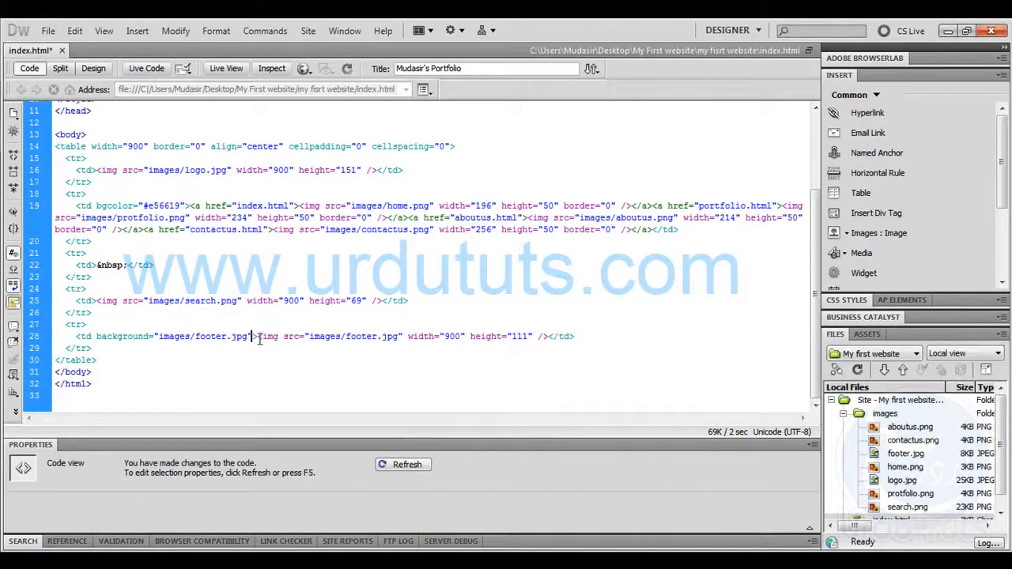
Try deleting the footer img tag from its cell in the code and check the page layout
{"action": "left_click_drag", "start_coordinate": [258, 336], "coordinate": [542, 331]}
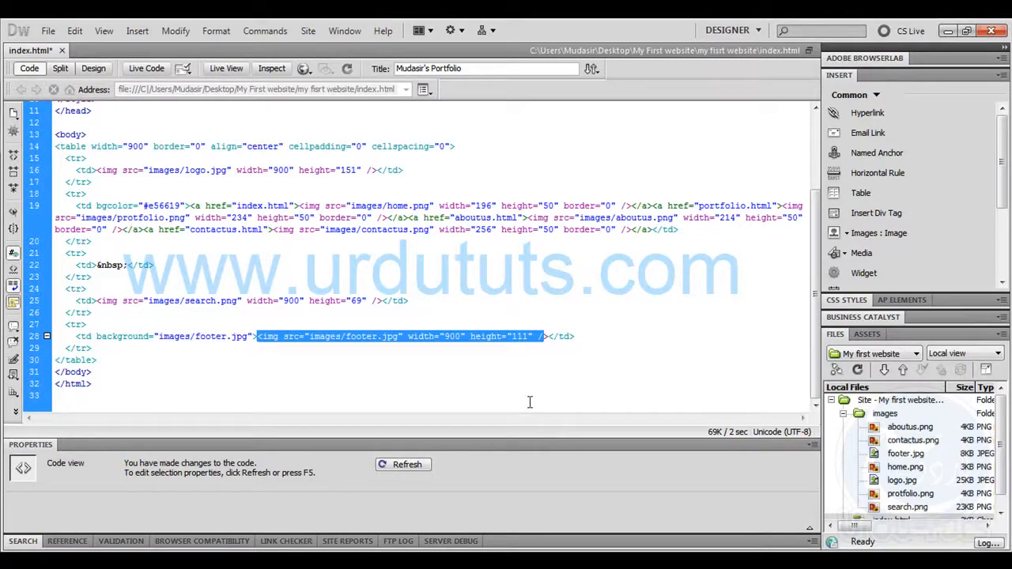
{"action": "key", "text": "Delete"}
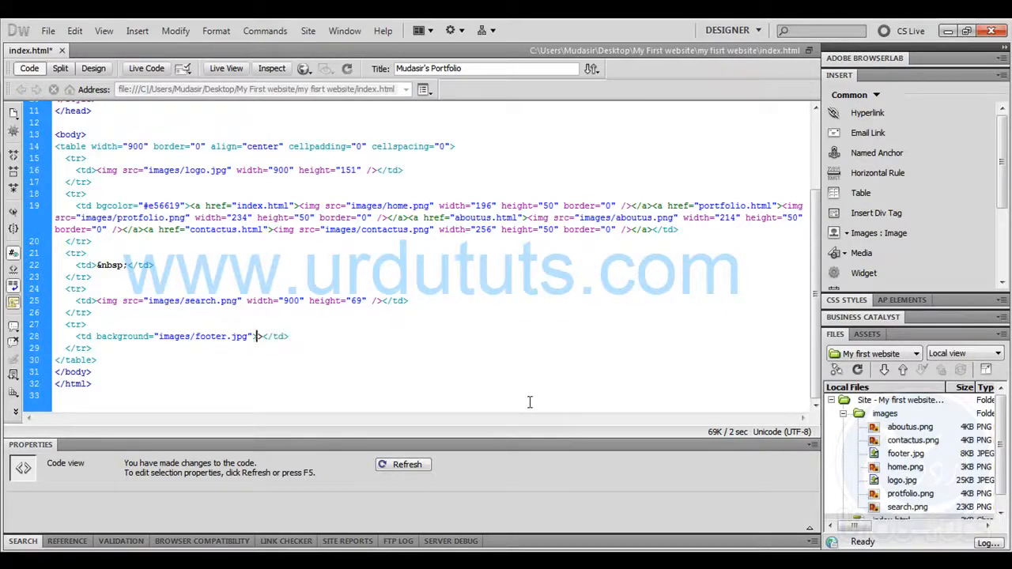
{"action": "key", "text": "Delete"}
{"action": "left_click", "coordinate": [96, 70]}
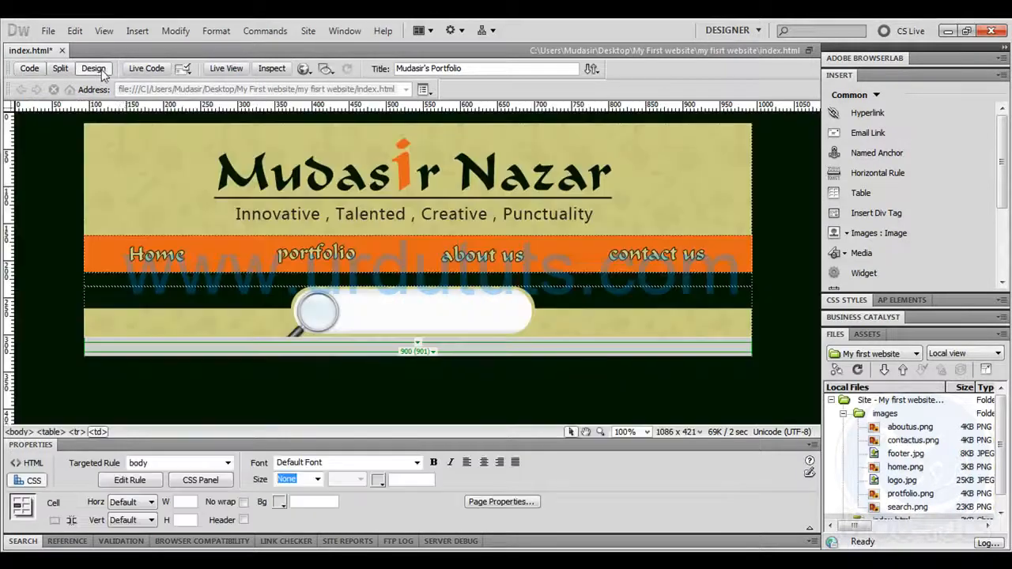
{"action": "left_click", "coordinate": [403, 339]}
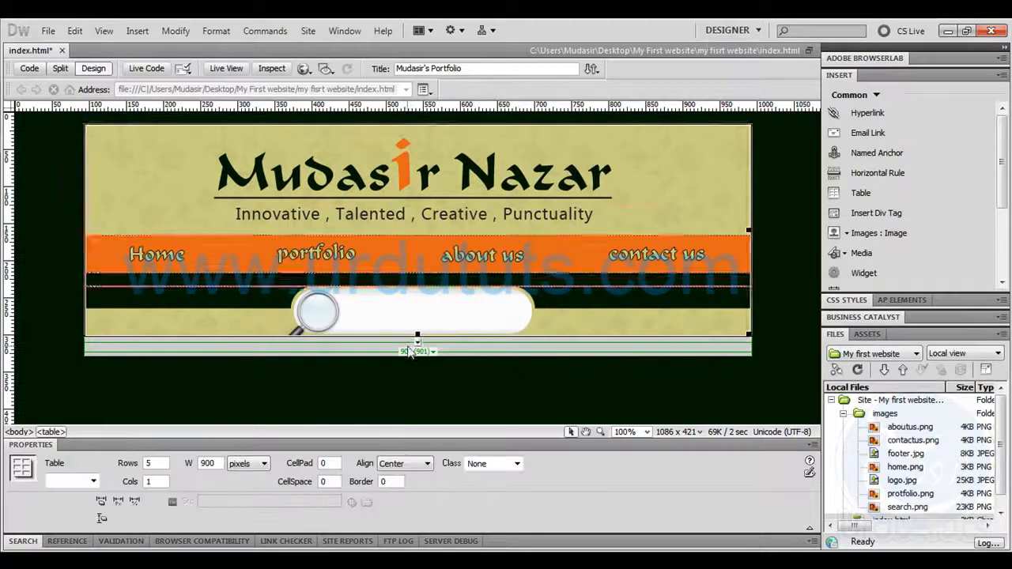
Undo the deletion of the footer img tag and the added background attribute
{"action": "left_click", "coordinate": [598, 406]}
{"action": "key", "text": "ctrl+z"}
{"action": "key", "text": "ctrl+z"}
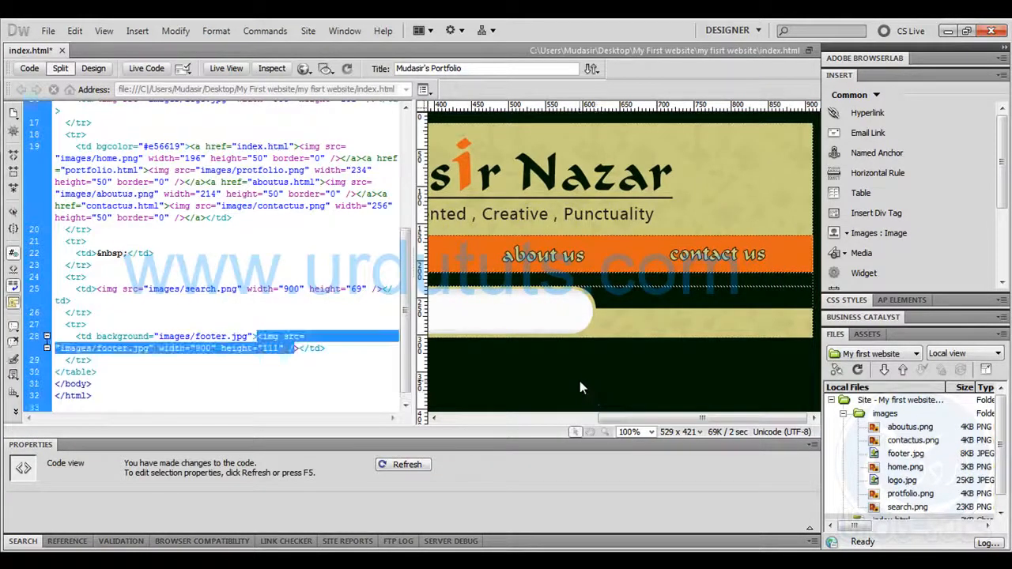
{"action": "key", "text": "ctrl+z"}
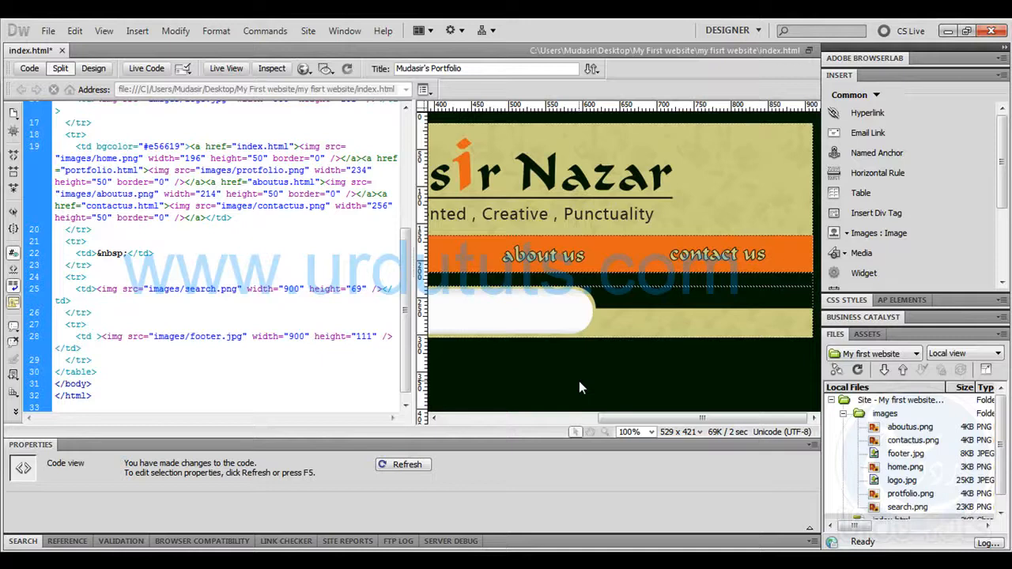
Delete the footer image from the last table row and remove the leftover &nbsp; from that cell's code
{"action": "left_click", "coordinate": [92, 68]}
{"action": "scroll", "coordinate": [749, 332], "scroll_direction": "down", "scroll_amount": 1}
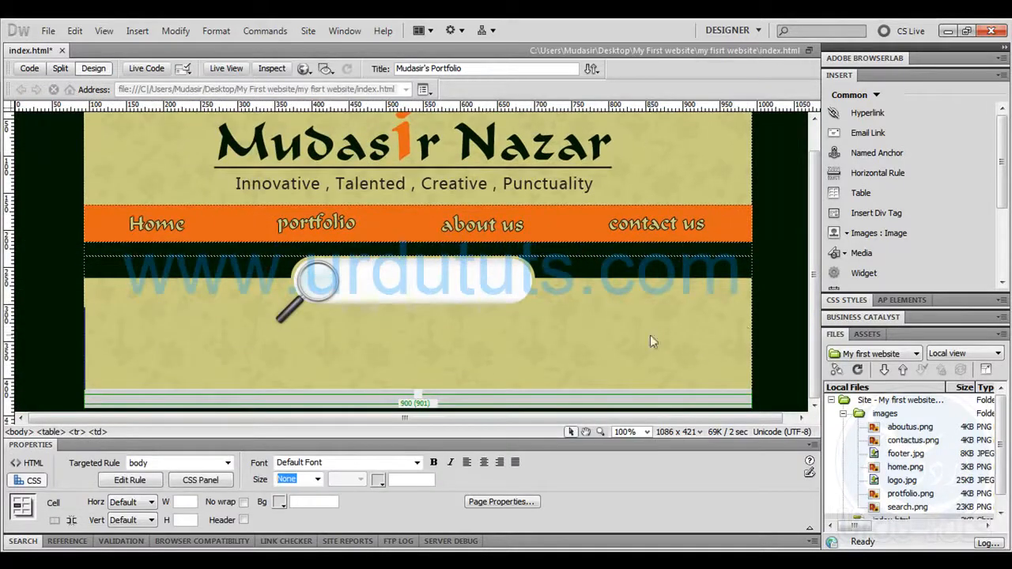
{"action": "left_click", "coordinate": [597, 378]}
{"action": "key", "text": "Delete"}
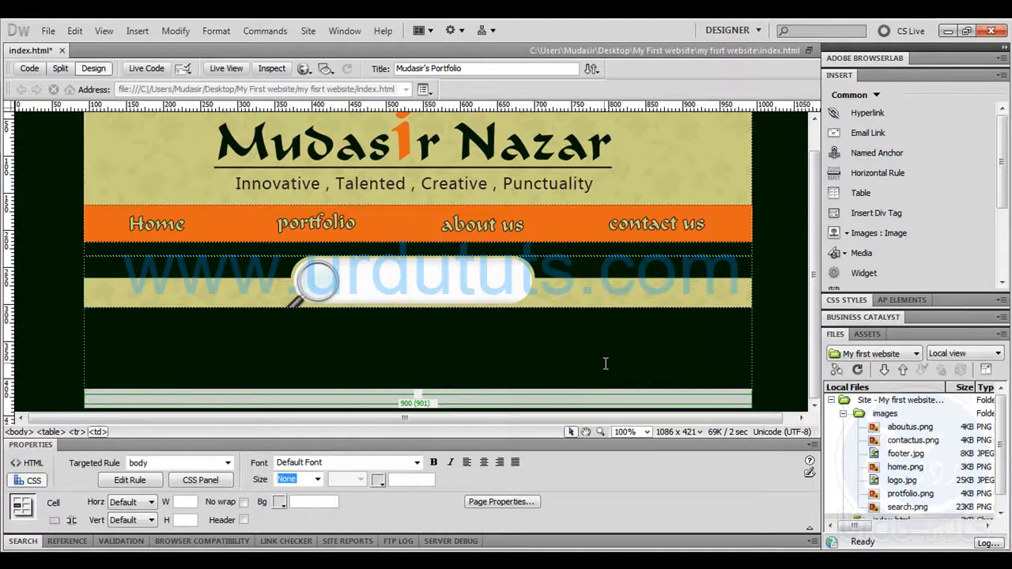
{"action": "left_click", "coordinate": [30, 69]}
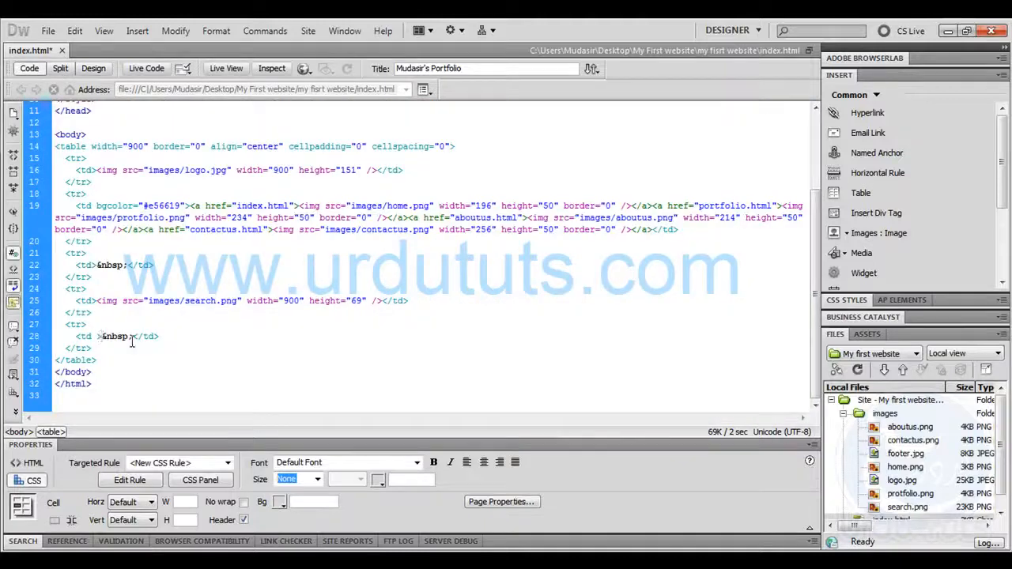
{"action": "key", "text": "Delete"}
{"action": "key", "text": "Delete"}
{"action": "key", "text": "Delete"}
{"action": "key", "text": "Delete"}
{"action": "key", "text": "Delete"}
{"action": "key", "text": "Delete"}
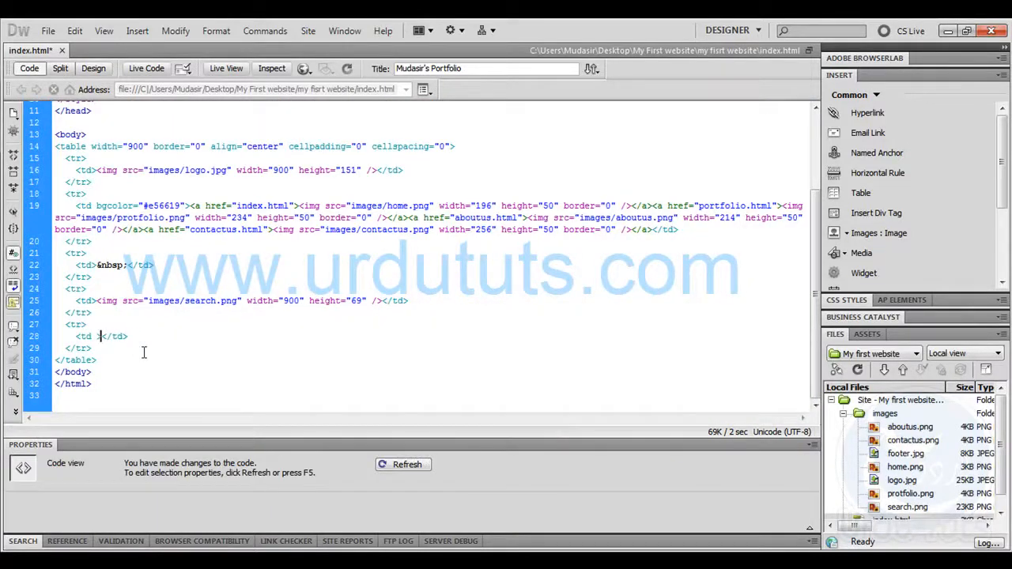
Give the empty footer cell a background attribute that uses images/footer.jpg
{"action": "key", "text": "Down"}
{"action": "key", "text": "Down"}
{"action": "key", "text": "Down"}
{"action": "key", "text": "Return"}
{"action": "key", "text": "Return"}
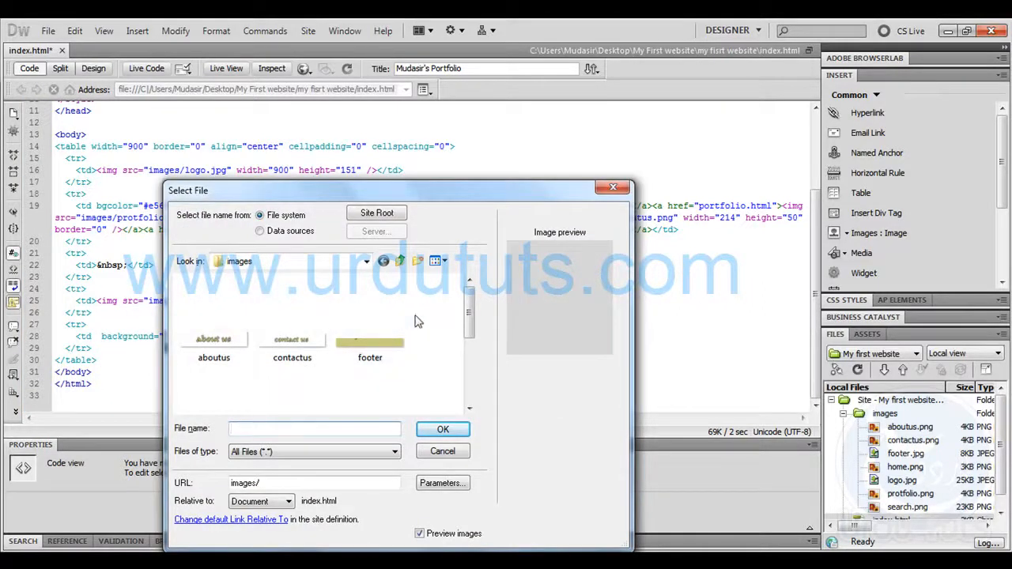
{"action": "left_click", "coordinate": [365, 348]}
{"action": "double_click", "coordinate": [366, 352]}
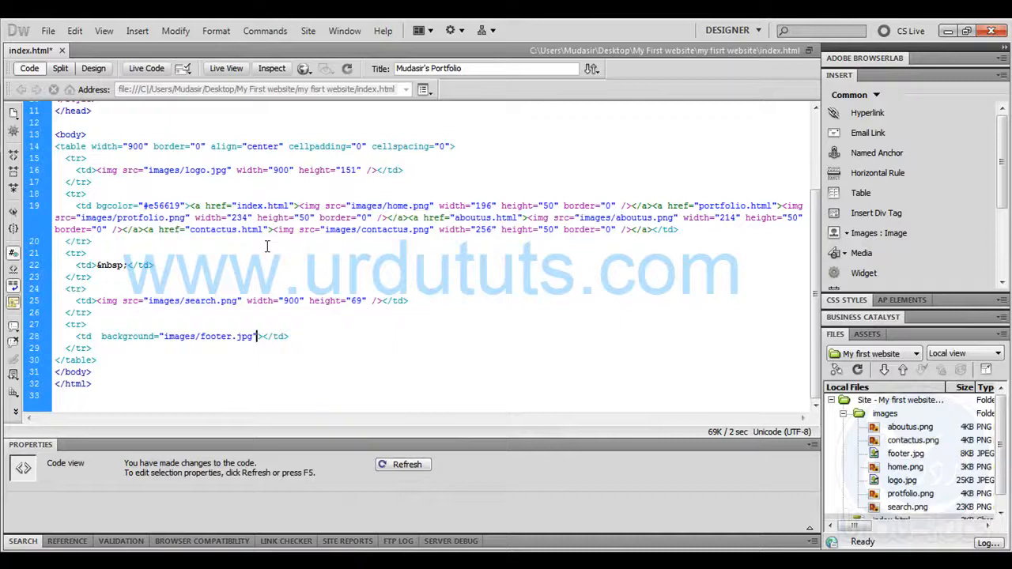
Stretch the footer row in the page layout to a height of about 95 pixels and check its code
{"action": "left_click", "coordinate": [95, 69]}
{"action": "left_click", "coordinate": [630, 377]}
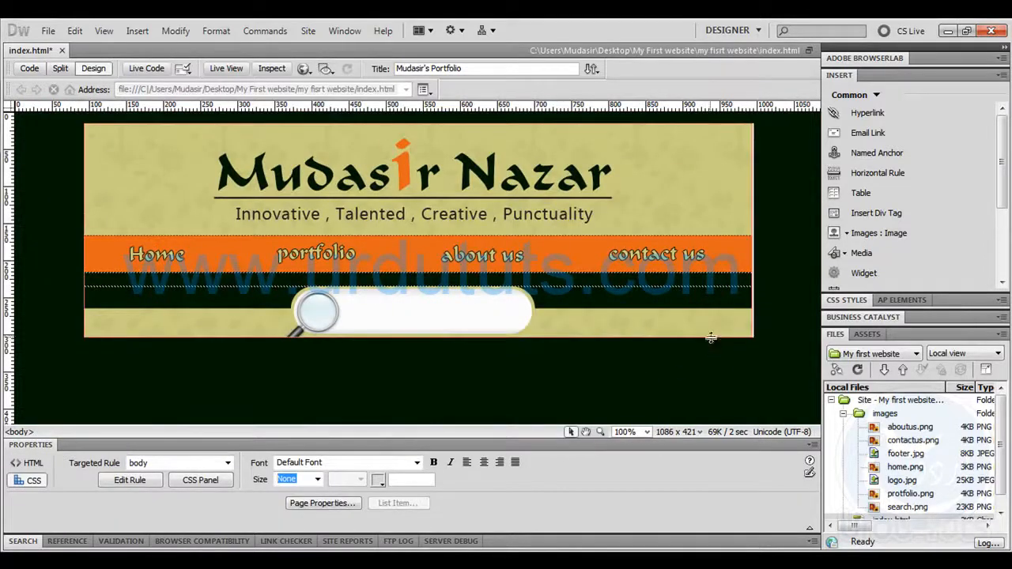
{"action": "left_click_drag", "start_coordinate": [713, 338], "coordinate": [721, 388]}
{"action": "left_click", "coordinate": [778, 331]}
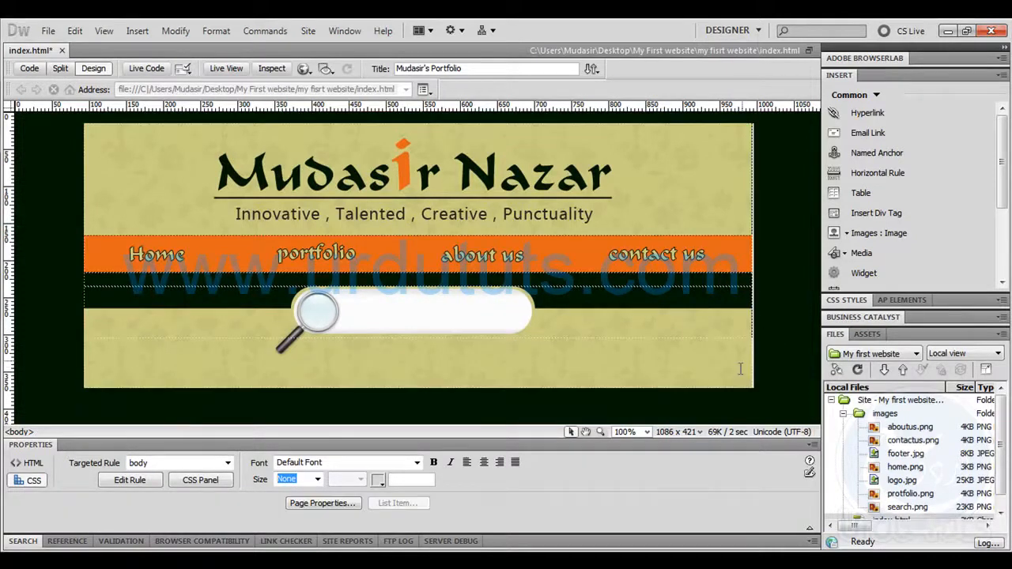
{"action": "left_click_drag", "start_coordinate": [731, 387], "coordinate": [732, 406]}
{"action": "scroll", "coordinate": [735, 288], "scroll_direction": "down", "scroll_amount": 1}
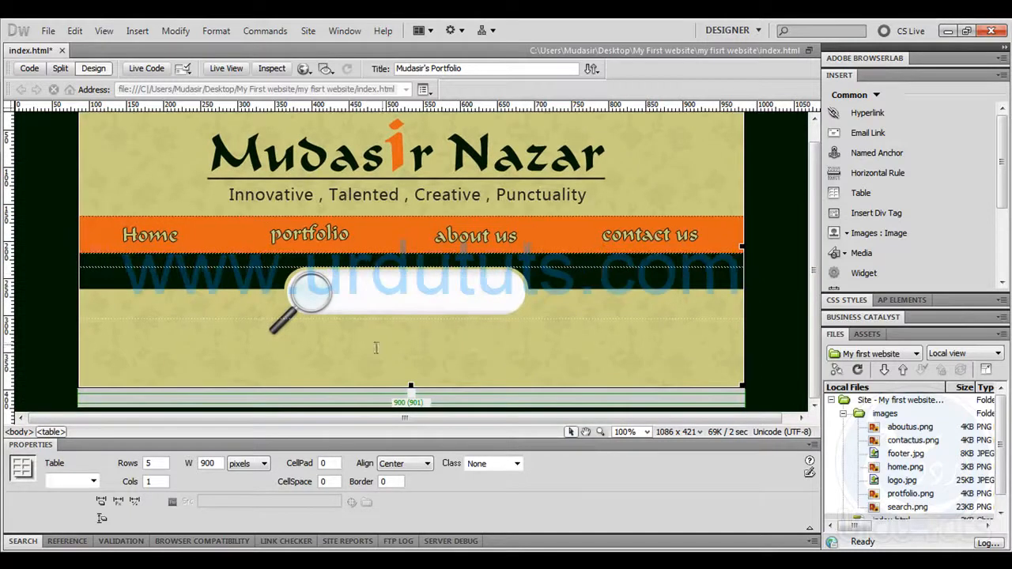
{"action": "left_click", "coordinate": [30, 69]}
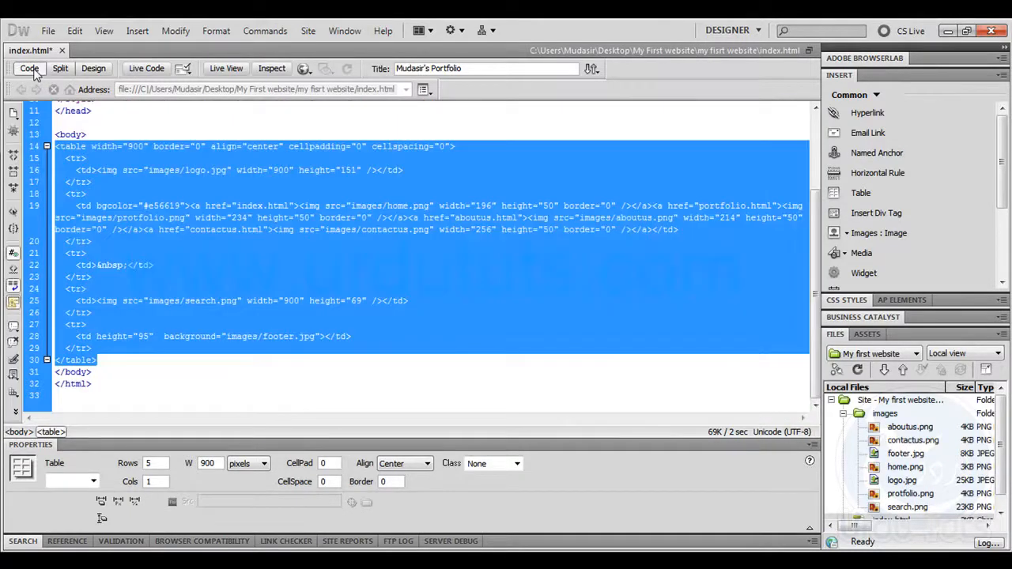
{"action": "left_click", "coordinate": [222, 373]}
Switch to Photoshop and measure the footer strip's height with the Ruler tool
{"action": "left_click", "coordinate": [136, 560]}
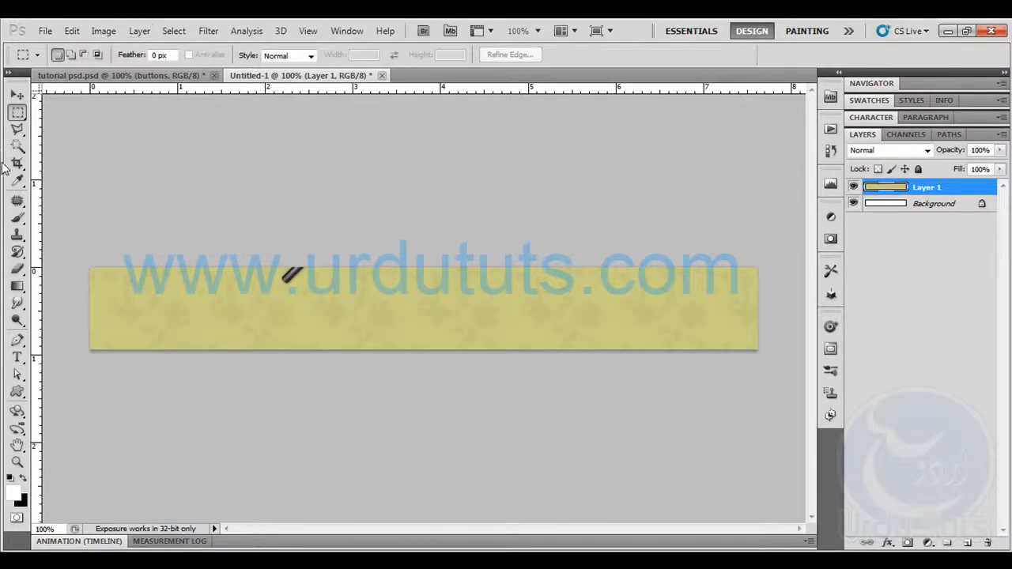
{"action": "right_click", "coordinate": [18, 187]}
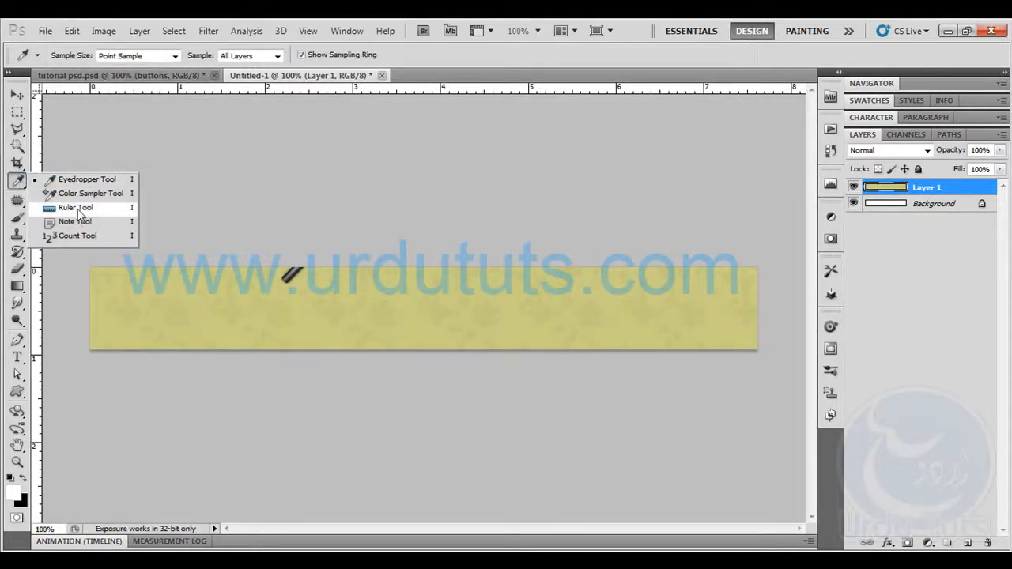
{"action": "left_click", "coordinate": [80, 209]}
{"action": "left_click_drag", "start_coordinate": [408, 267], "coordinate": [418, 347]}
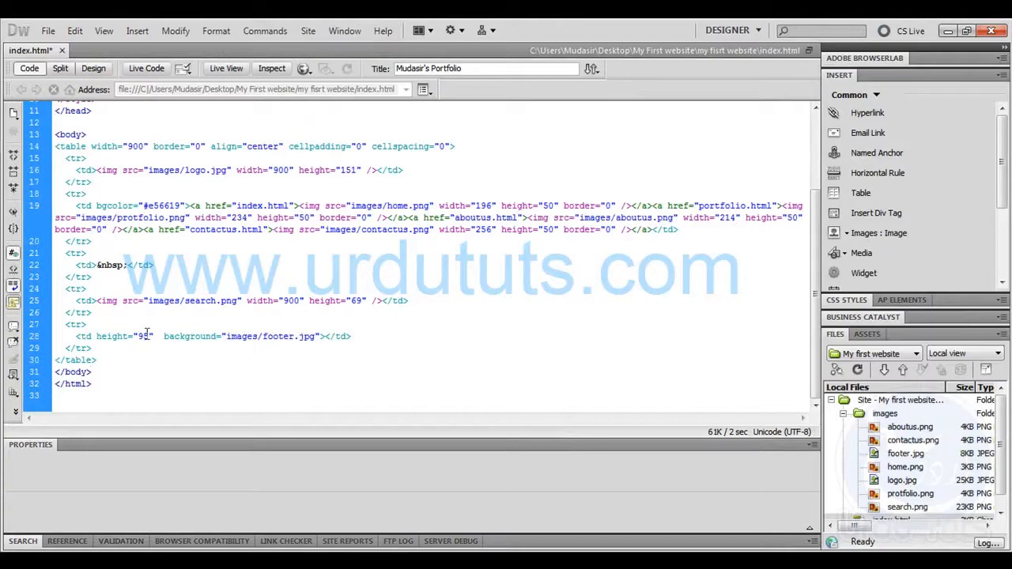
In Dreamweaver, set the footer cell's height to 112 and preview the saved page in the browser
{"action": "double_click", "coordinate": [142, 336]}
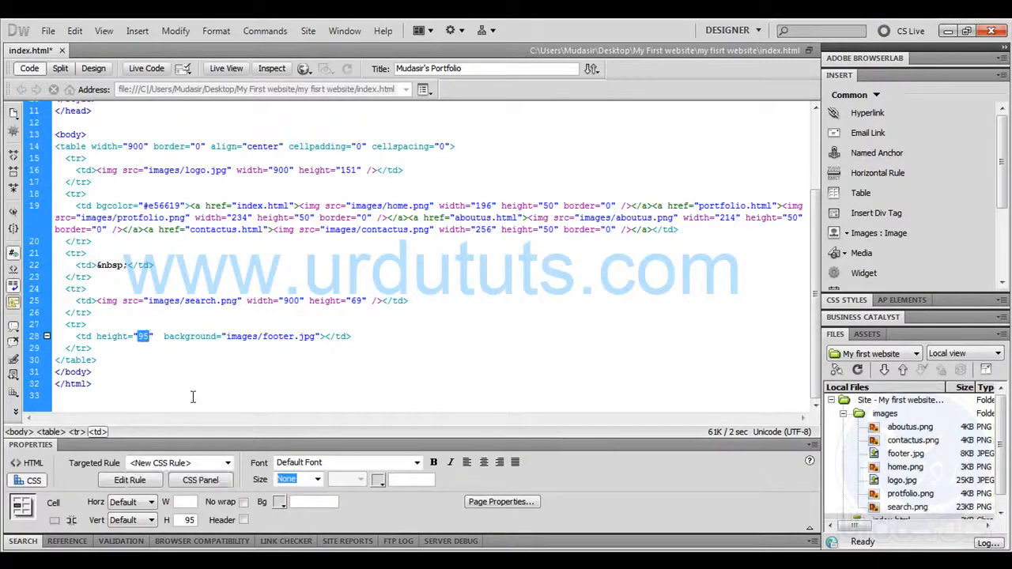
{"action": "type", "text": "112"}
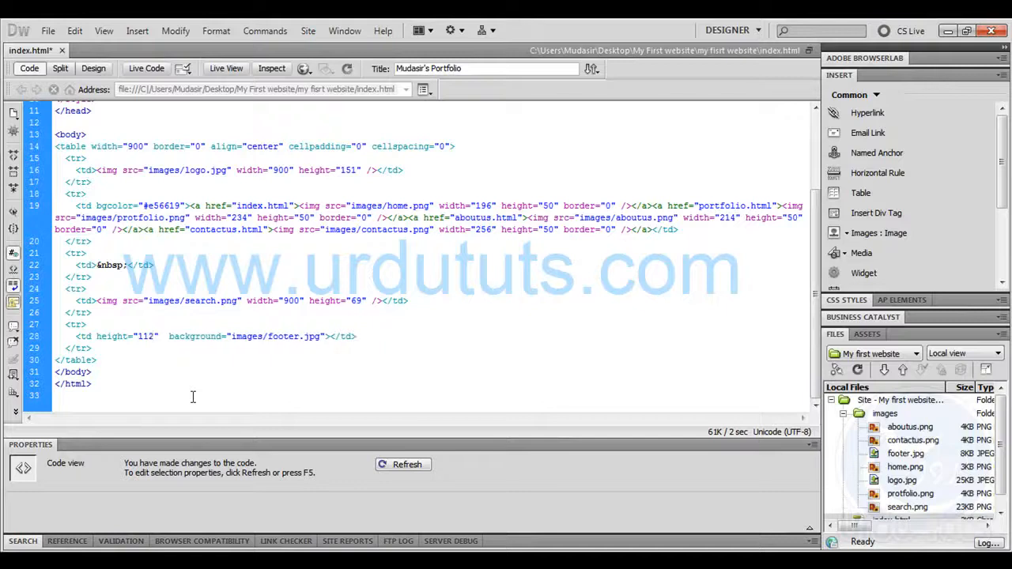
{"action": "left_click", "coordinate": [103, 69]}
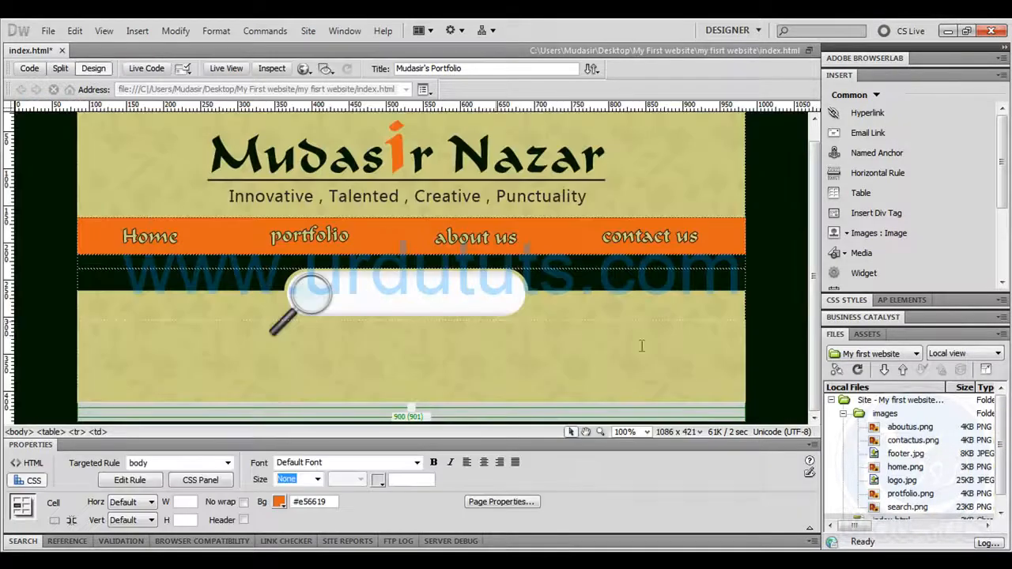
{"action": "left_click", "coordinate": [803, 295]}
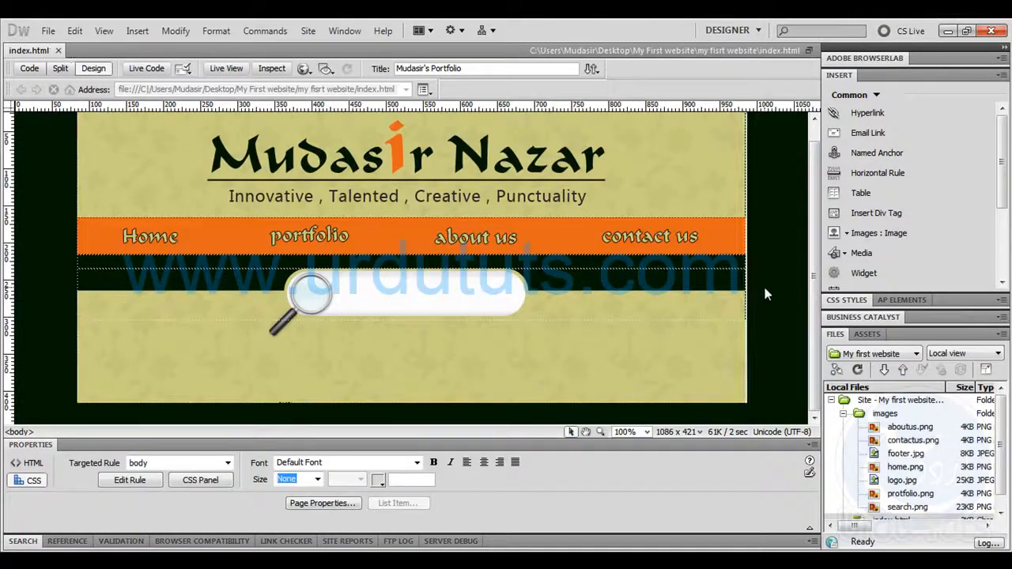
{"action": "key", "text": "F12"}
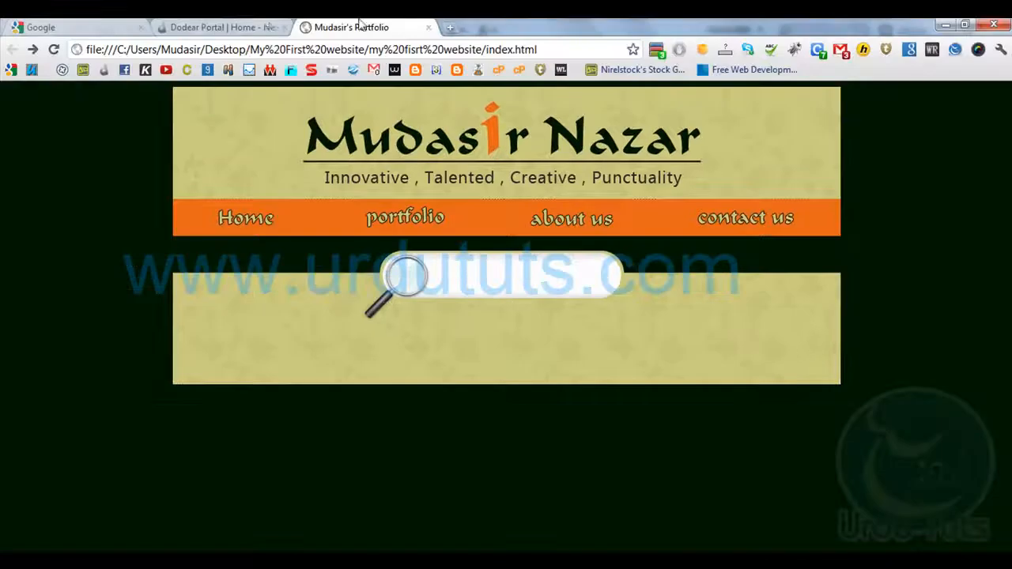
{"action": "left_click", "coordinate": [53, 50]}
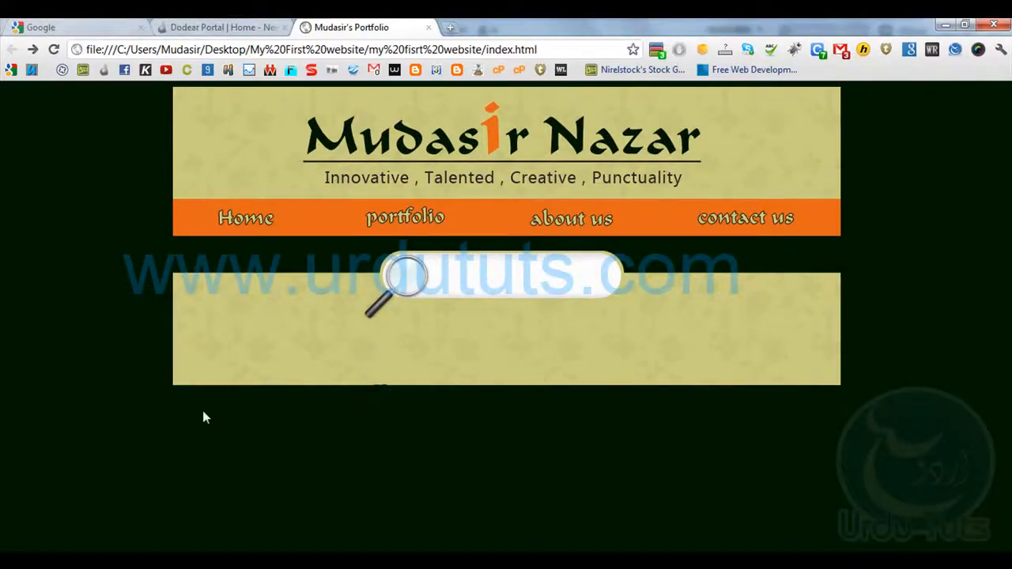
Return to Dreamweaver and set the footer cell's height to 111 in the code
{"action": "key", "text": "alt+Tab"}
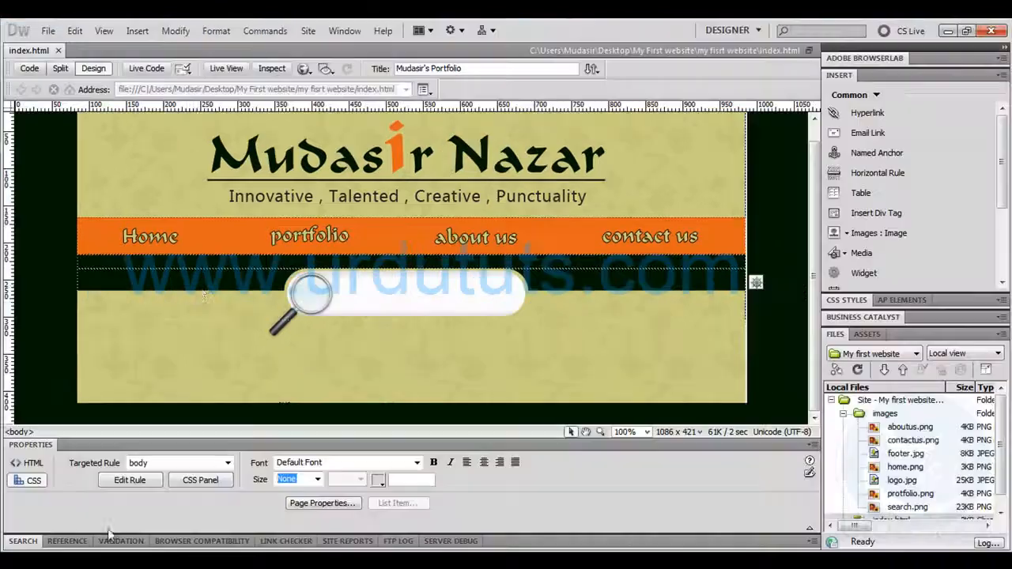
{"action": "left_click", "coordinate": [30, 68]}
{"action": "left_click_drag", "start_coordinate": [148, 339], "coordinate": [154, 340]}
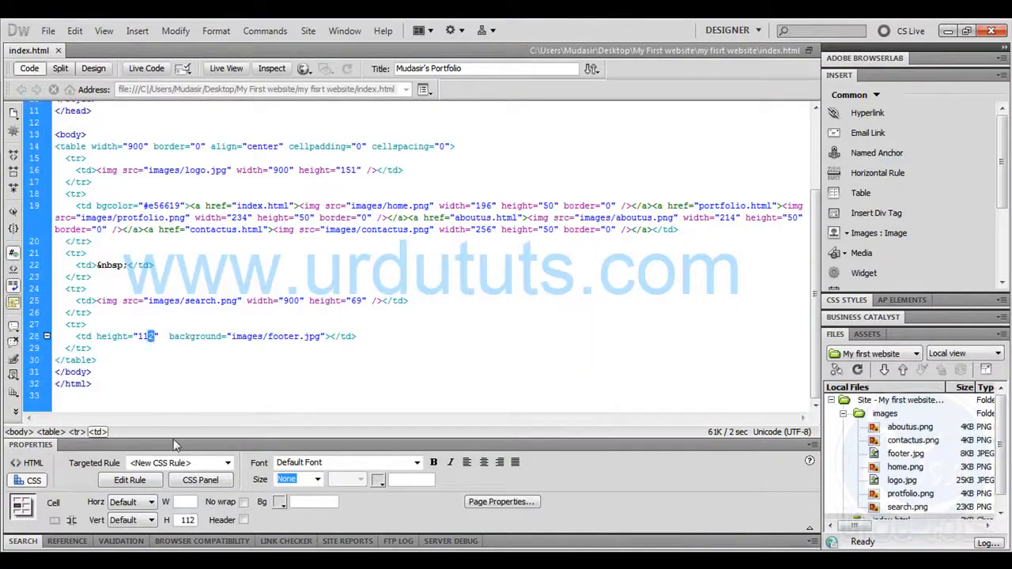
{"action": "type", "text": "1"}
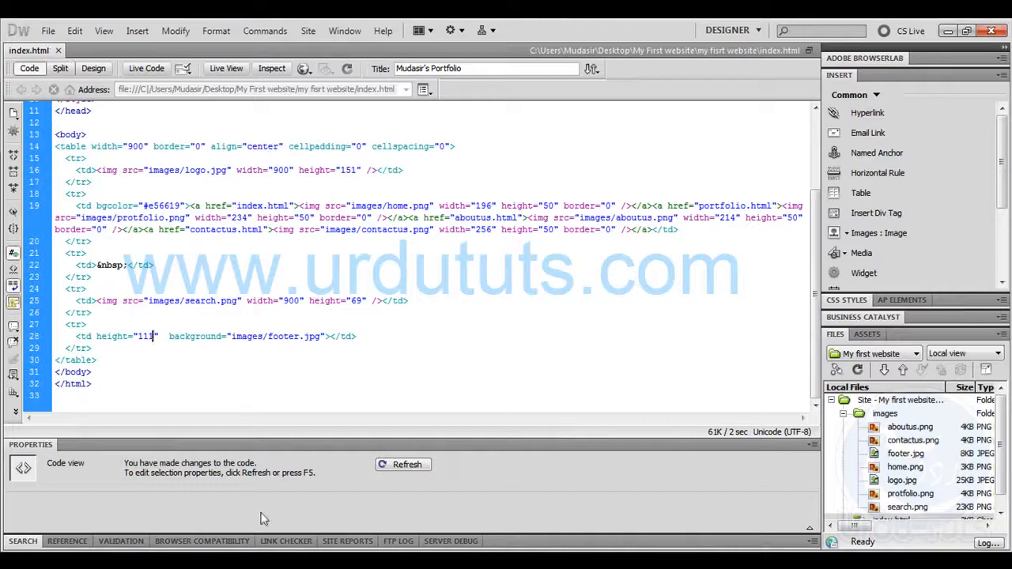
Reload the page in the browser to check the footer strip's height, and return to Dreamweaver
{"action": "key", "text": "alt+Tab"}
{"action": "left_click", "coordinate": [55, 49]}
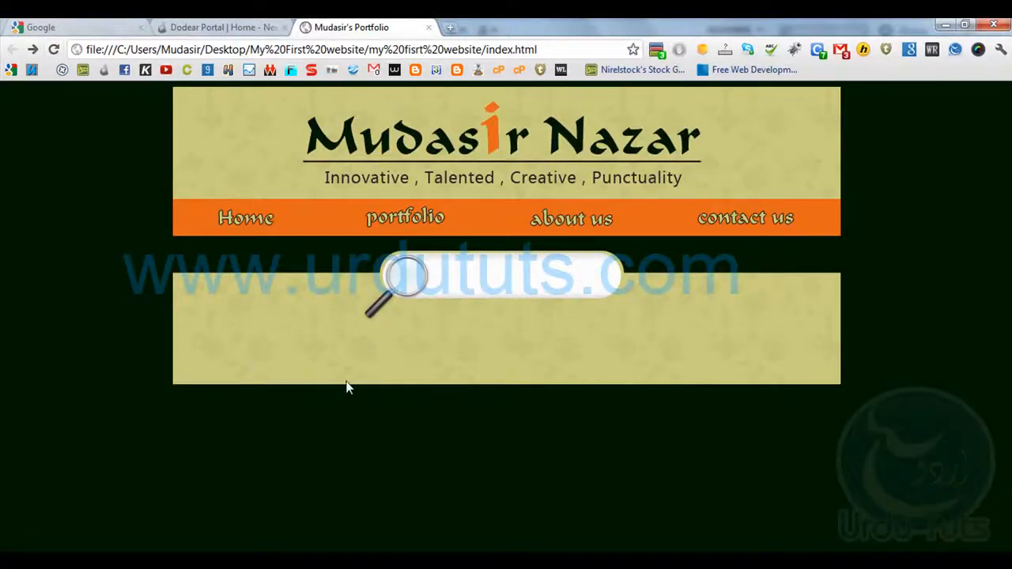
{"action": "key", "text": "alt+Tab"}
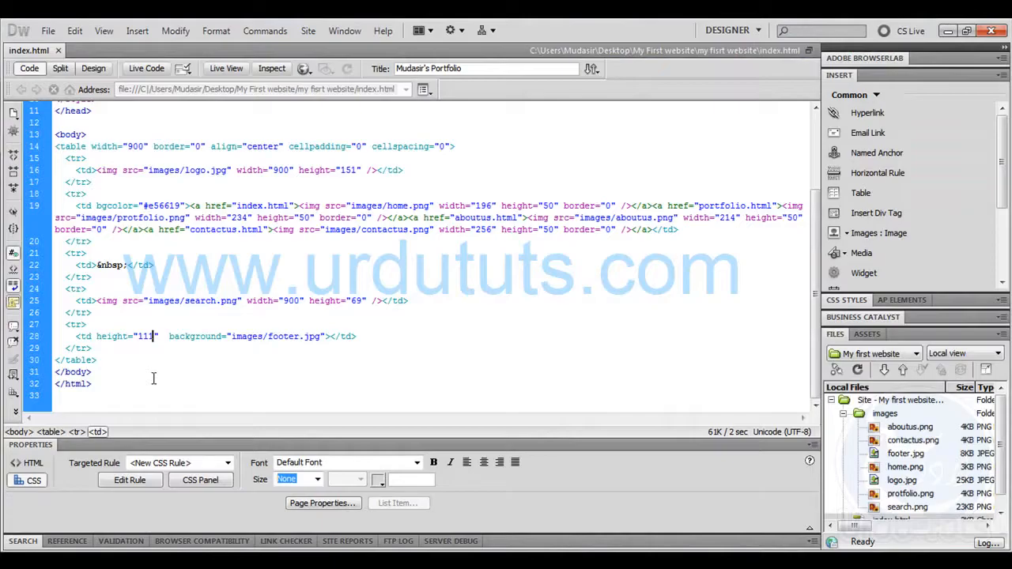
Add a table row below the footer row in the page layout and review its height and background code
{"action": "left_click", "coordinate": [99, 69]}
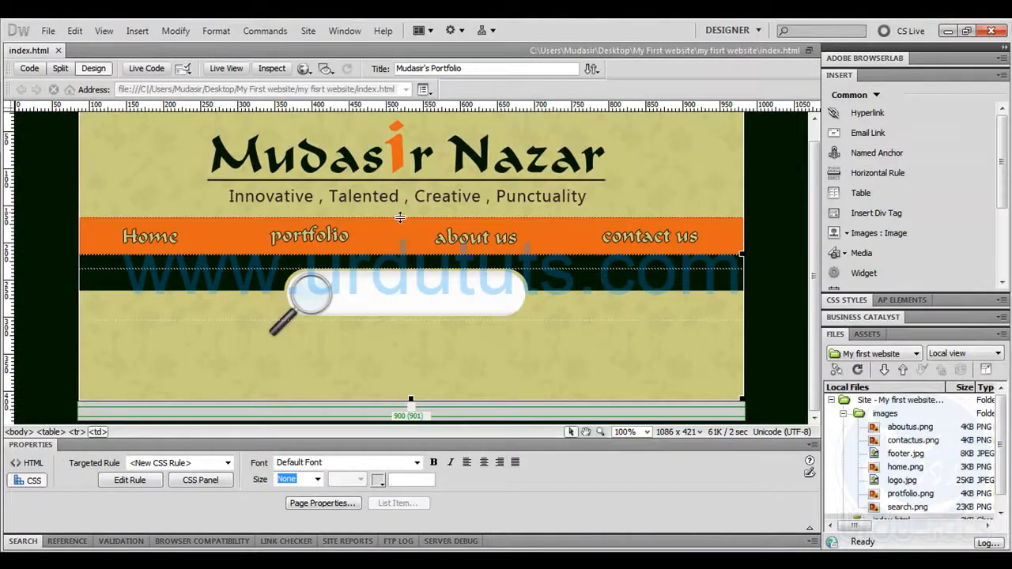
{"action": "left_click", "coordinate": [782, 337]}
{"action": "left_click", "coordinate": [558, 380]}
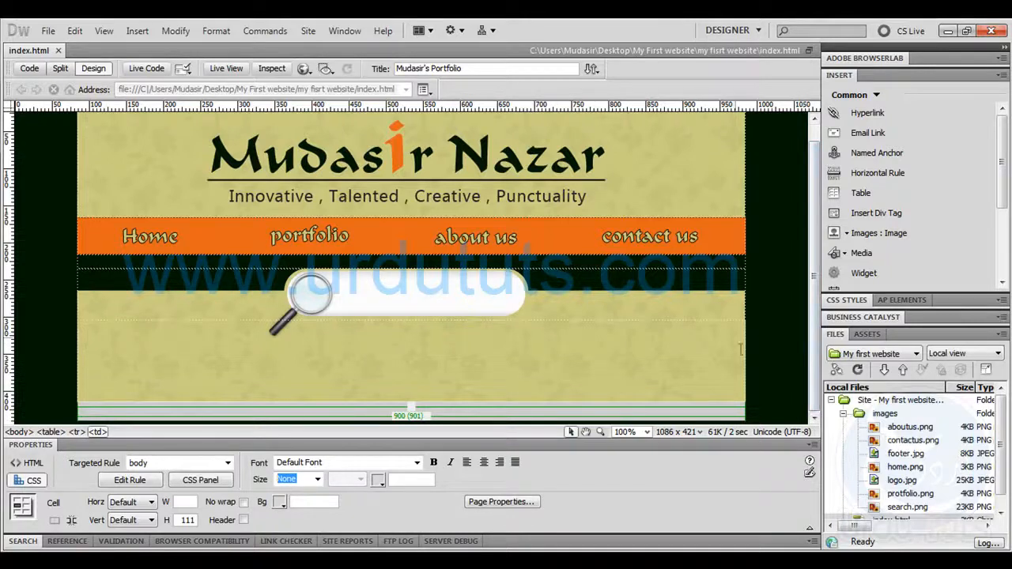
{"action": "key", "text": "Return"}
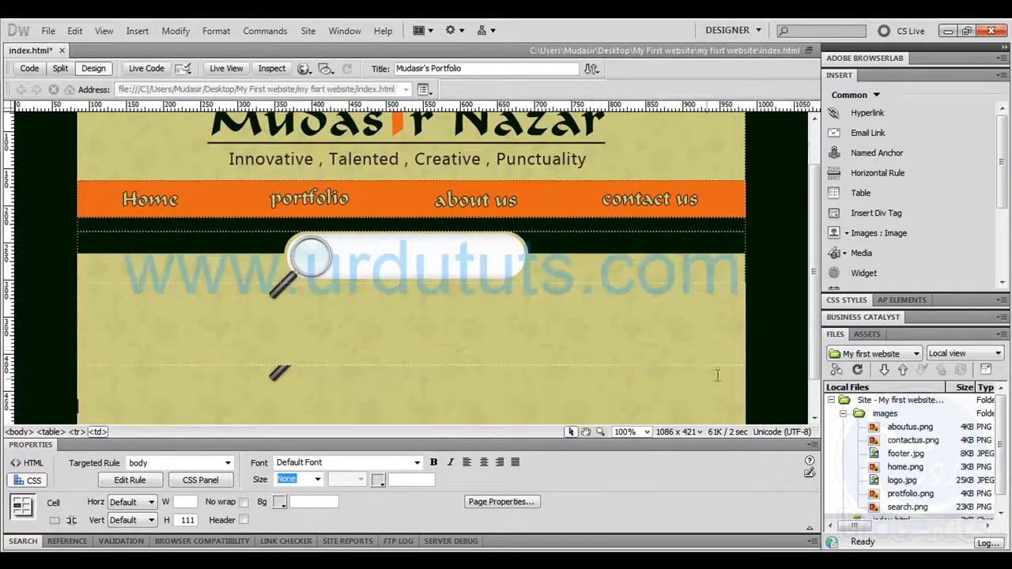
{"action": "scroll", "coordinate": [554, 349], "scroll_direction": "down", "scroll_amount": 1}
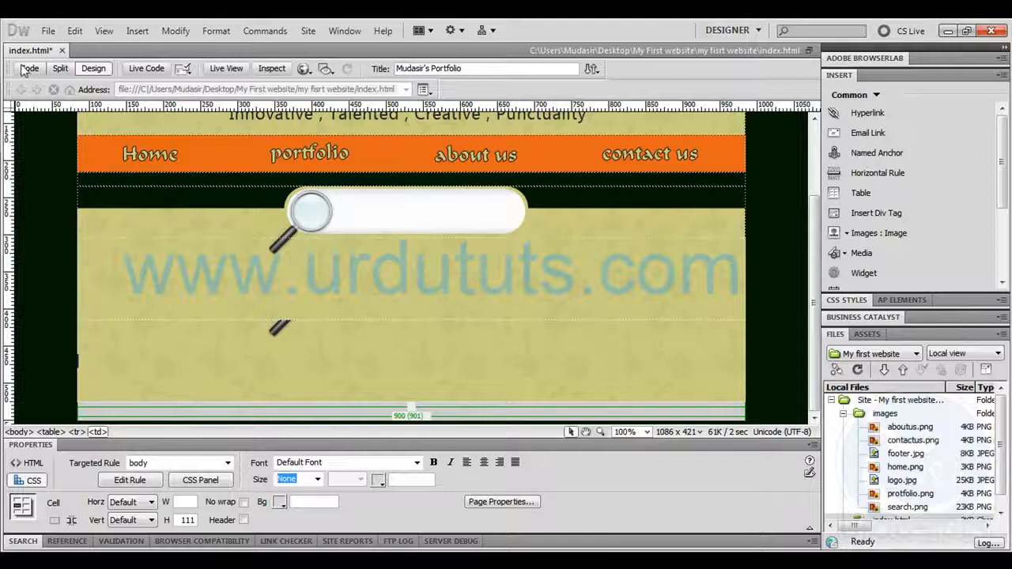
{"action": "left_click", "coordinate": [30, 68]}
{"action": "left_click", "coordinate": [331, 372]}
{"action": "left_click_drag", "start_coordinate": [324, 372], "coordinate": [94, 371]}
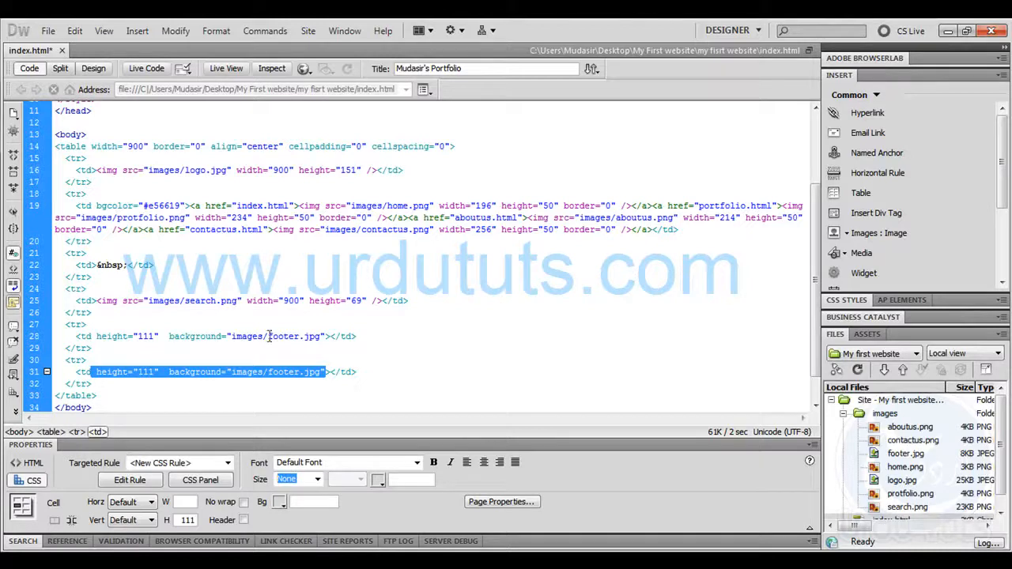
{"action": "left_click", "coordinate": [265, 373]}
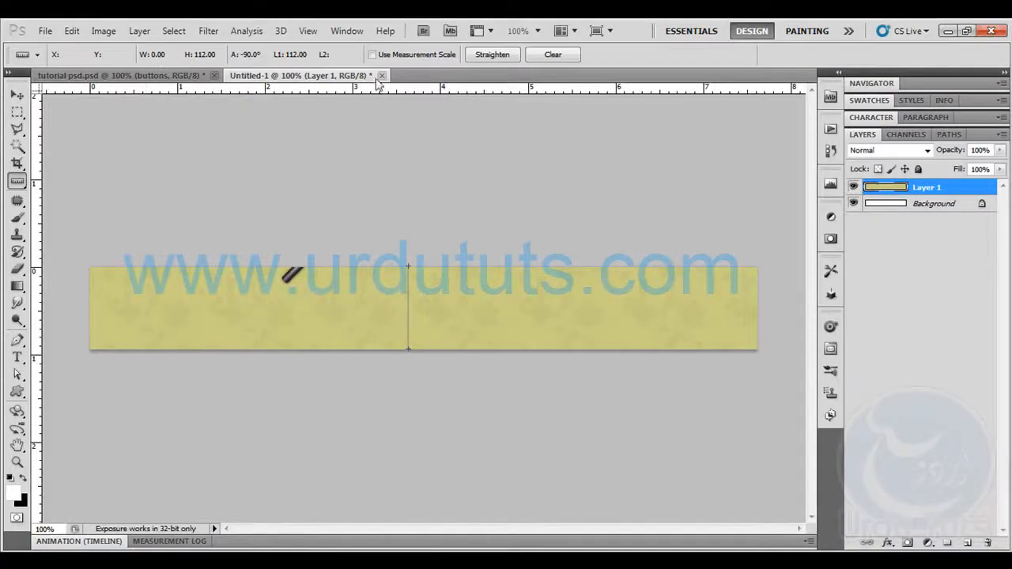
In Photoshop, close the temporary footer strip document, place a horizontal guide at the orange bar's upper edge and clear the selection
{"action": "left_click", "coordinate": [381, 76]}
{"action": "left_click", "coordinate": [508, 236]}
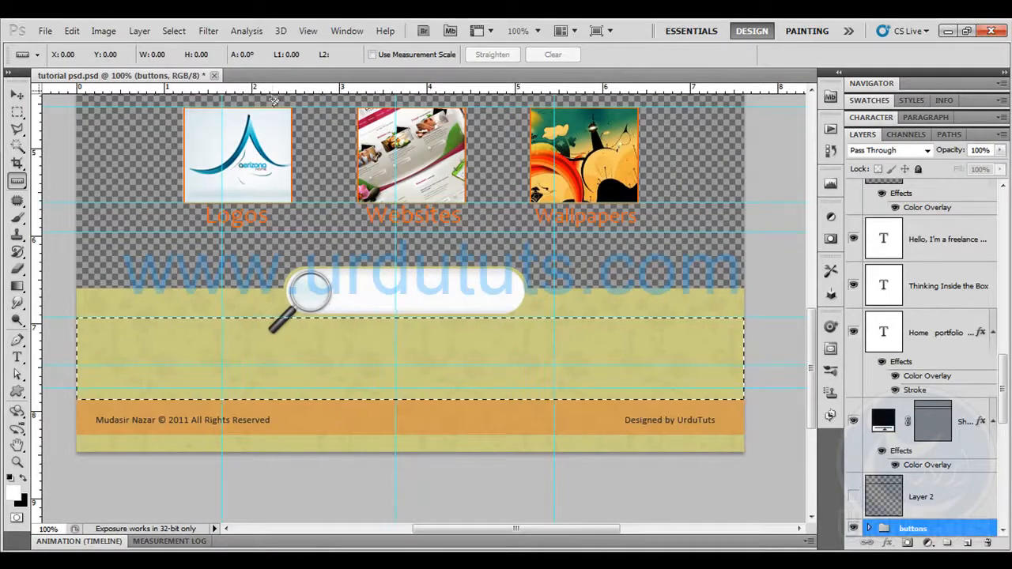
{"action": "left_click_drag", "start_coordinate": [273, 95], "coordinate": [323, 400]}
{"action": "key", "text": "ctrl+d"}
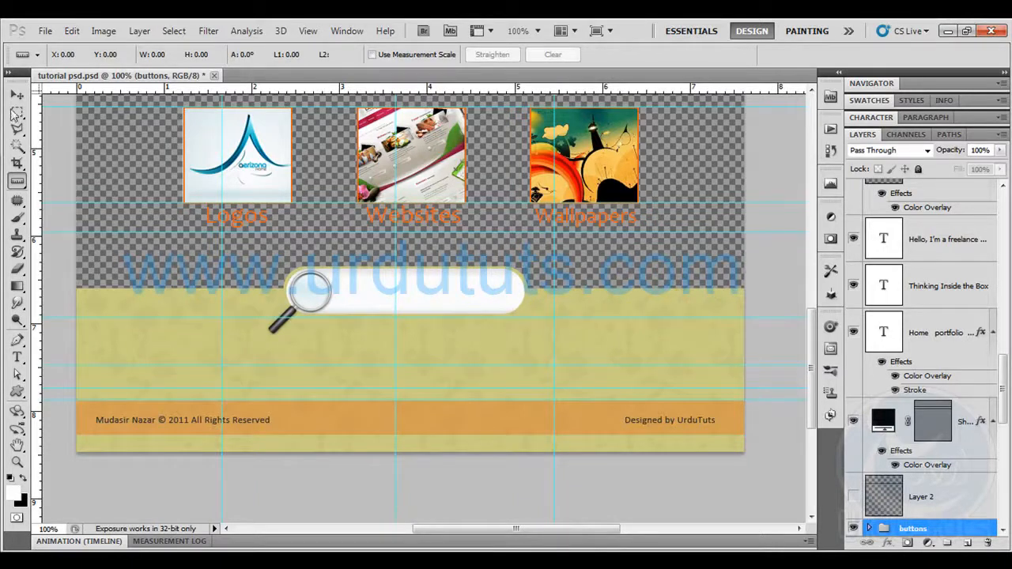
Select the whole orange copyright bar with the Rectangular Marquee and hide its two text layers
{"action": "left_click", "coordinate": [15, 113]}
{"action": "mouse_move", "coordinate": [79, 409]}
{"action": "left_mouse_down"}
{"action": "mouse_move", "coordinate": [125, 435]}
{"action": "mouse_move", "coordinate": [117, 431]}
{"action": "mouse_move", "coordinate": [814, 434]}
{"action": "mouse_move", "coordinate": [758, 434]}
{"action": "left_mouse_up"}
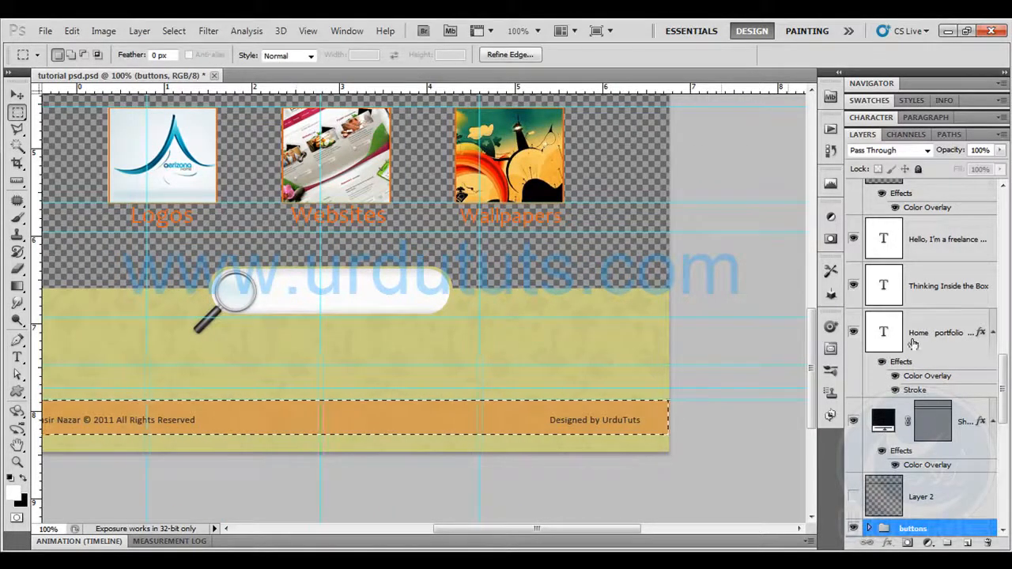
{"action": "left_click_drag", "start_coordinate": [1002, 372], "coordinate": [1003, 427]}
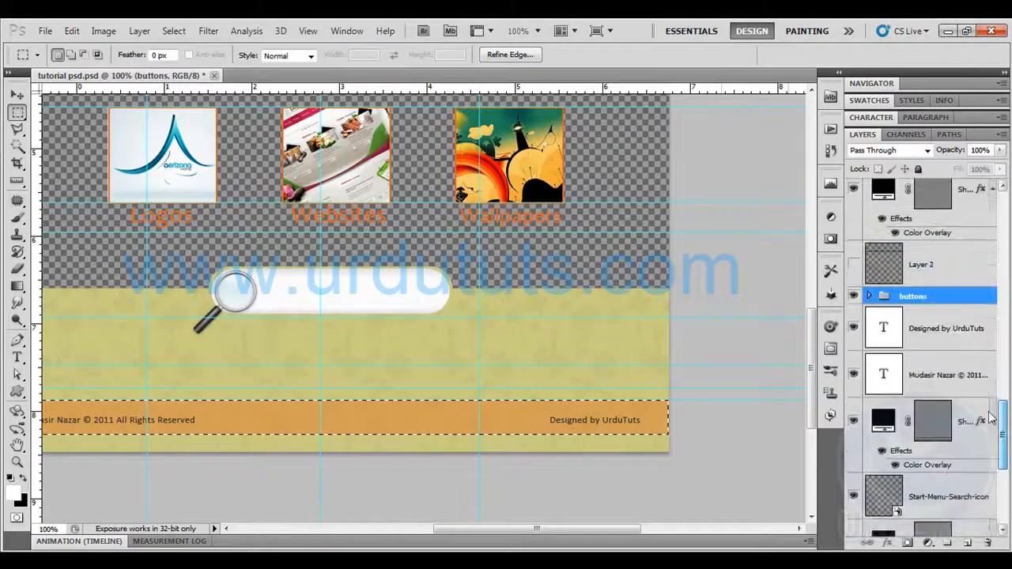
{"action": "left_click", "coordinate": [853, 328]}
{"action": "left_click", "coordinate": [852, 374]}
{"action": "left_click_drag", "start_coordinate": [92, 320], "coordinate": [181, 293]}
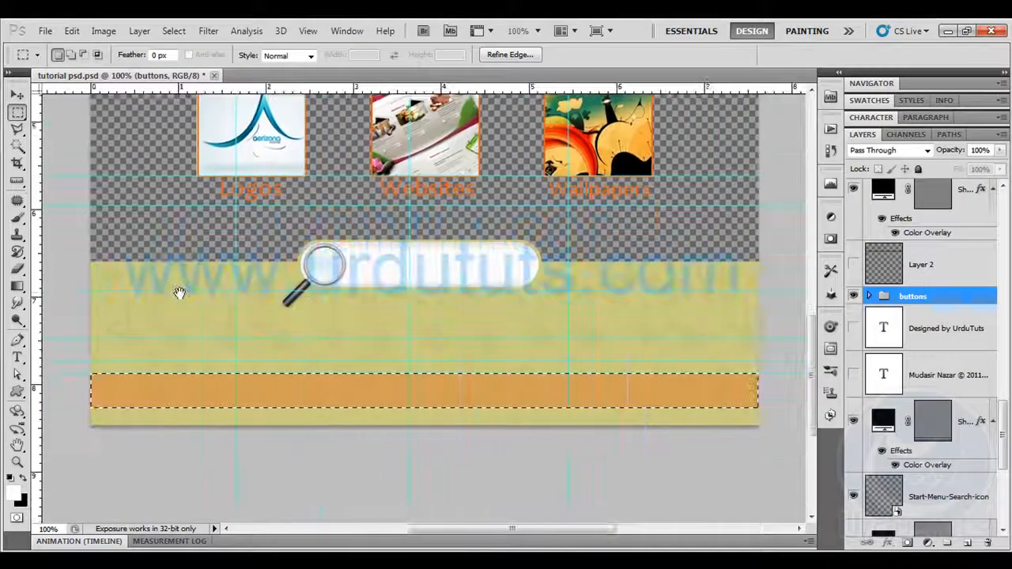
Copy the selected orange bar merged from all layers and paste it into a new document of matching size
{"action": "left_click", "coordinate": [72, 31]}
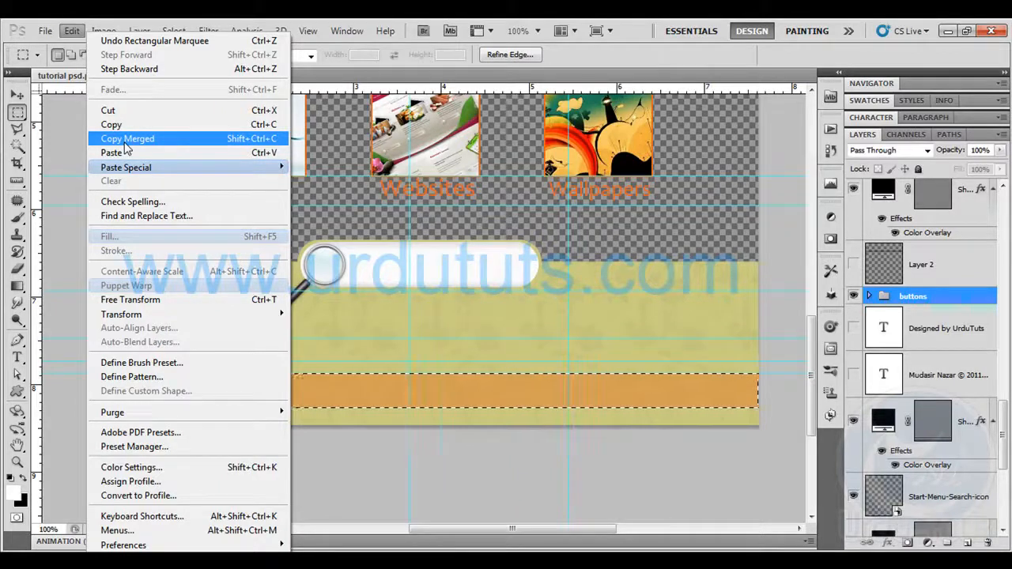
{"action": "left_click", "coordinate": [124, 140]}
{"action": "left_click", "coordinate": [45, 30]}
{"action": "left_click", "coordinate": [63, 49]}
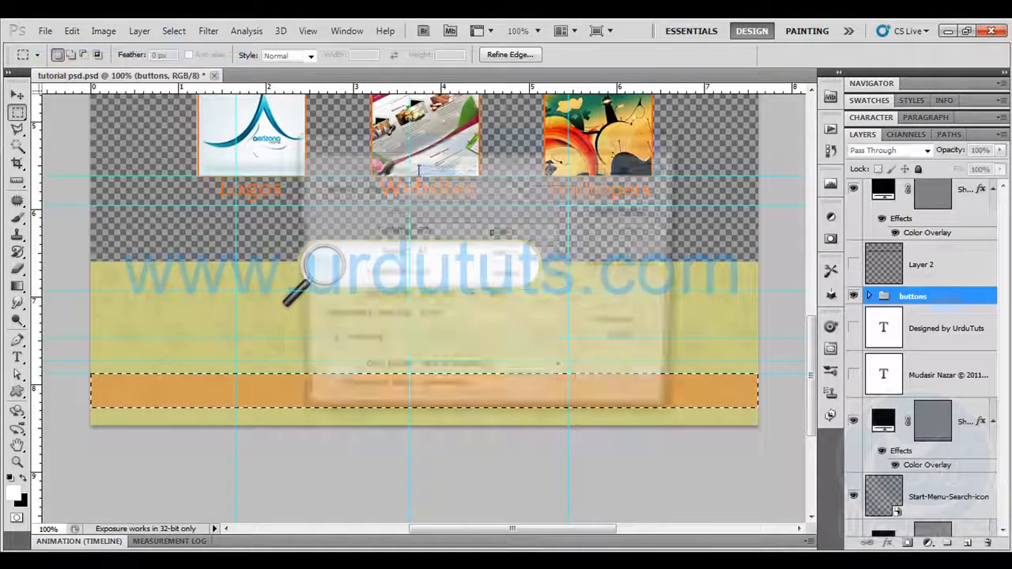
{"action": "key", "text": "Return"}
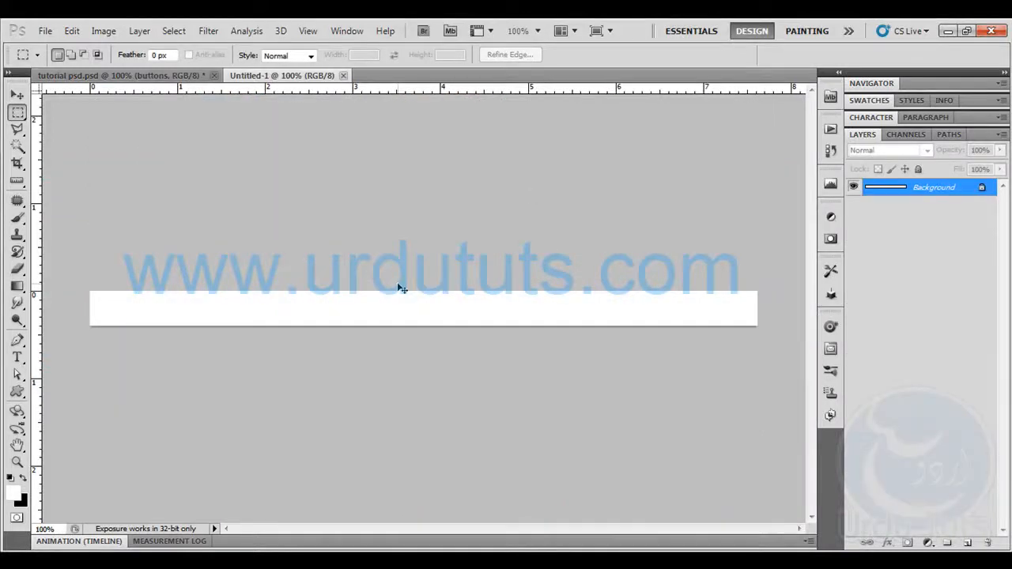
{"action": "key", "text": "ctrl+v"}
Export the orange bar for the web as a JPEG named footer2 in the images folder
{"action": "left_click", "coordinate": [49, 32]}
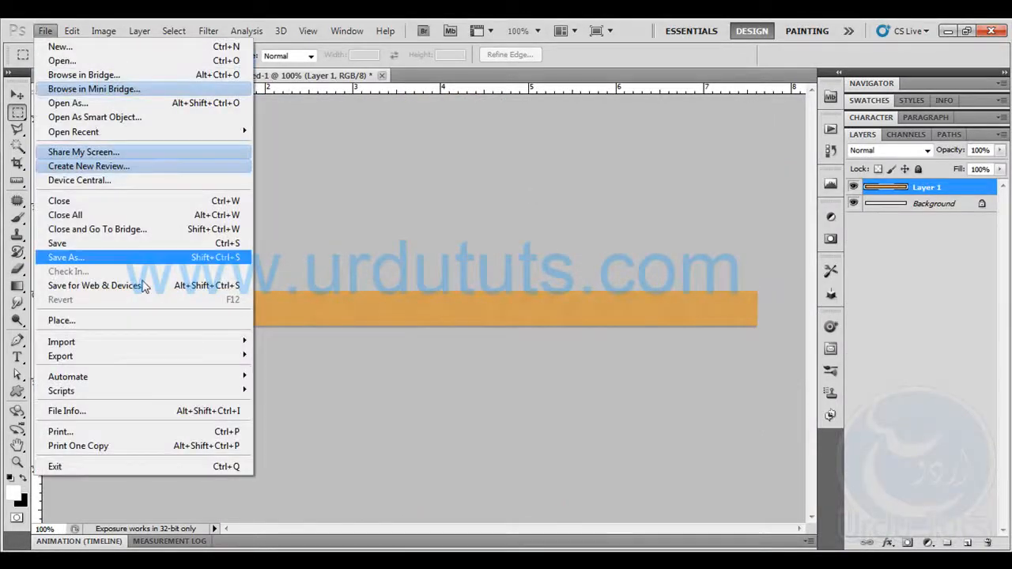
{"action": "left_click", "coordinate": [146, 287]}
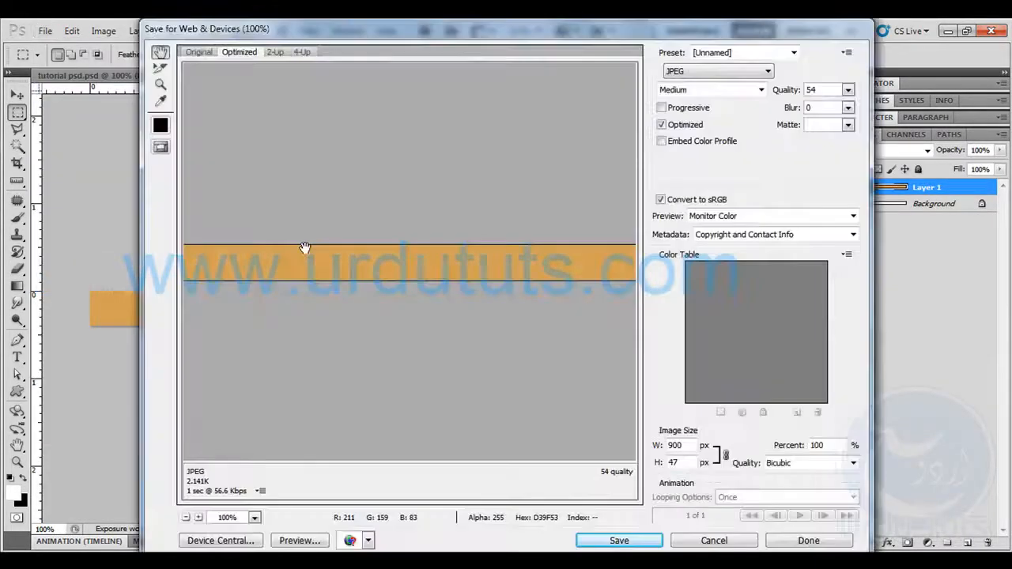
{"action": "left_click", "coordinate": [594, 537]}
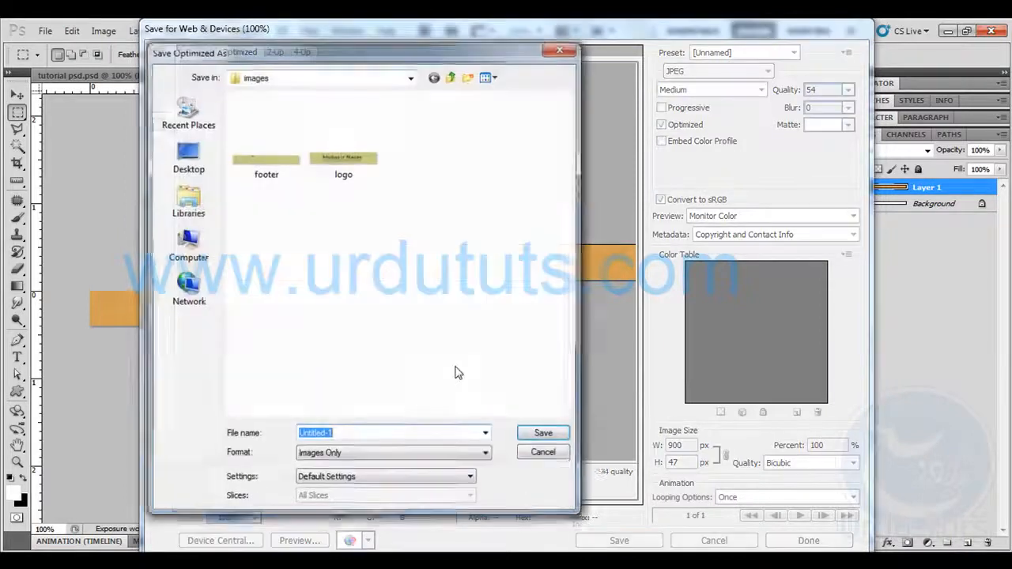
{"action": "type", "text": "footer2"}
{"action": "key", "text": "Return"}
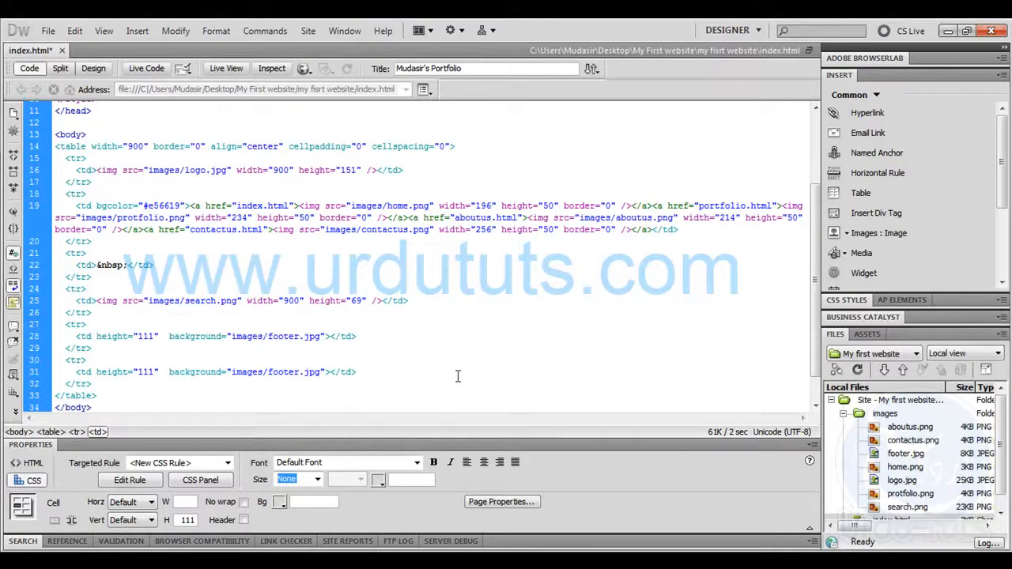
In Dreamweaver, set the new cell's background to images/footer2.jpg and, after measuring the bar in Photoshop, its height to 47
{"action": "type", "text": "2"}
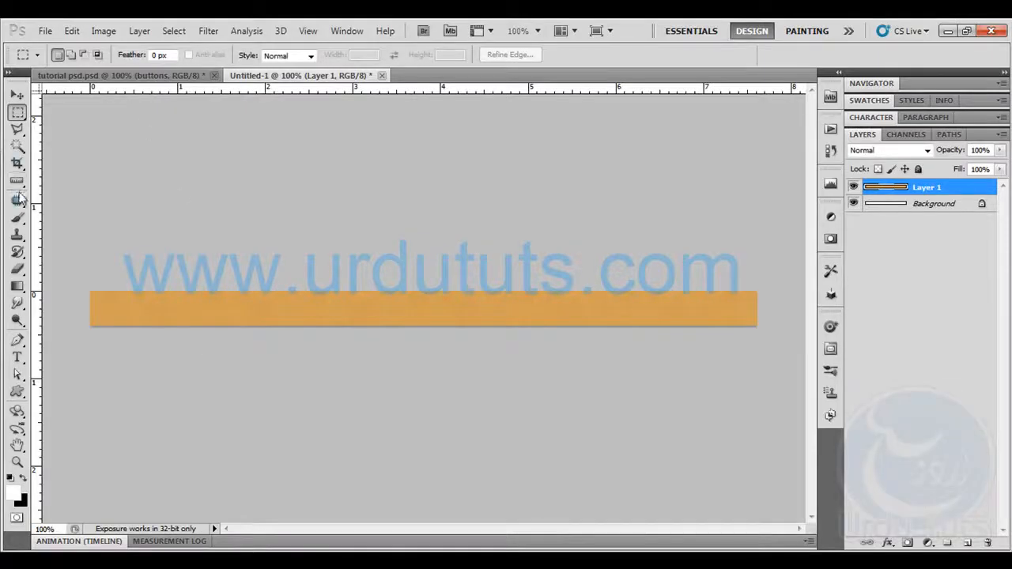
{"action": "left_click", "coordinate": [17, 181]}
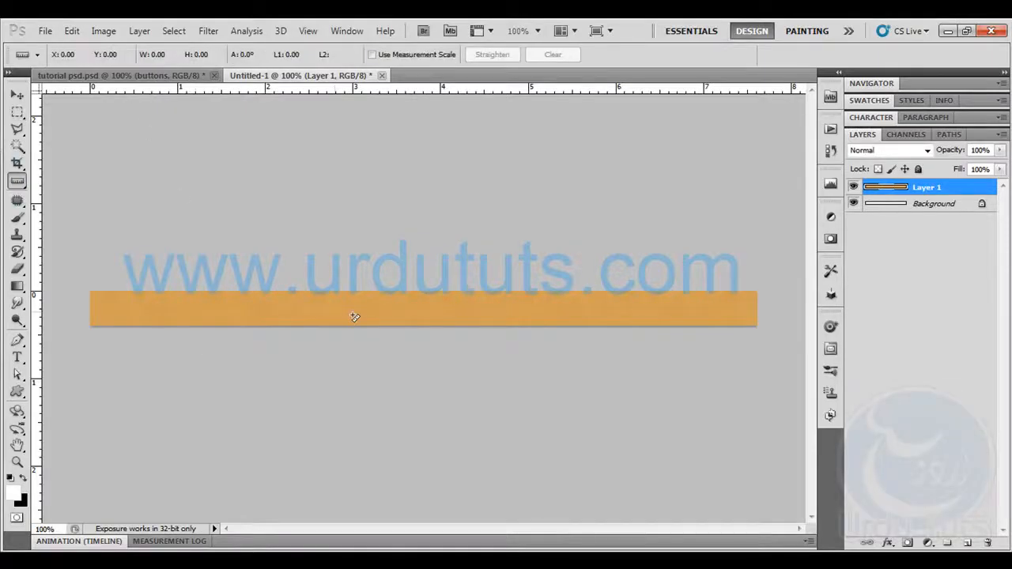
{"action": "left_click_drag", "start_coordinate": [363, 291], "coordinate": [362, 325]}
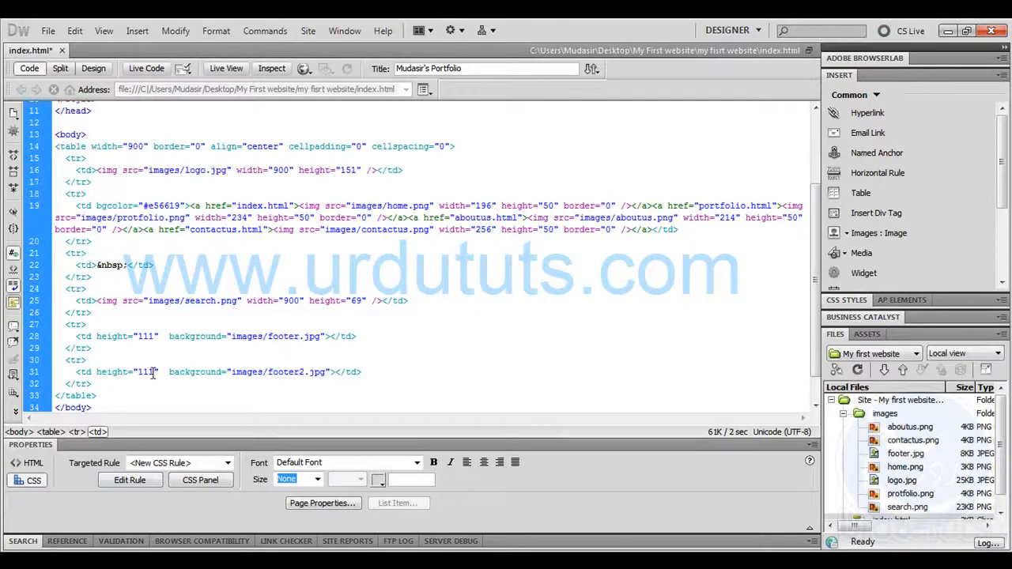
{"action": "left_click_drag", "start_coordinate": [153, 372], "coordinate": [142, 372]}
{"action": "type", "text": "47"}
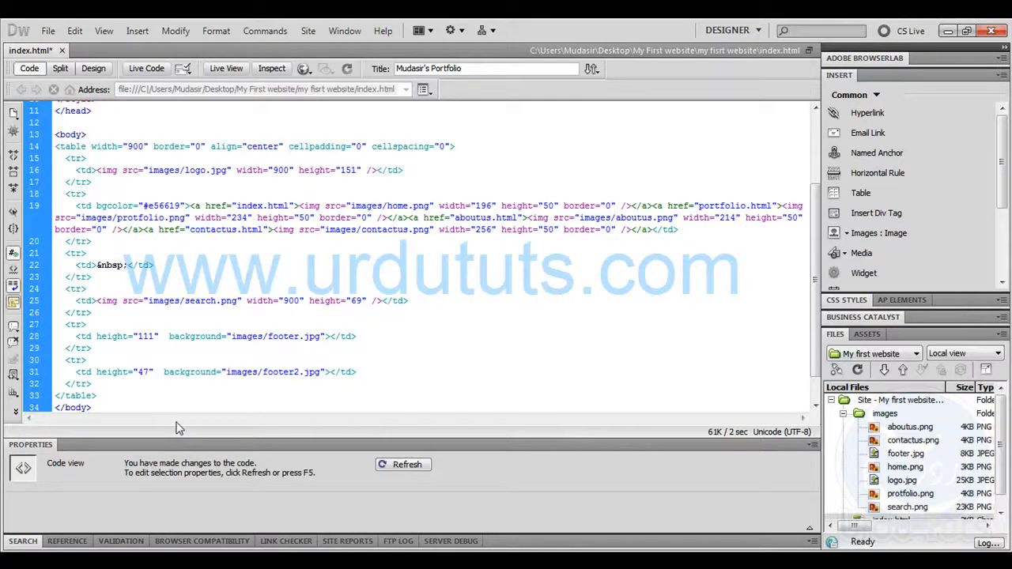
{"action": "left_click", "coordinate": [93, 70]}
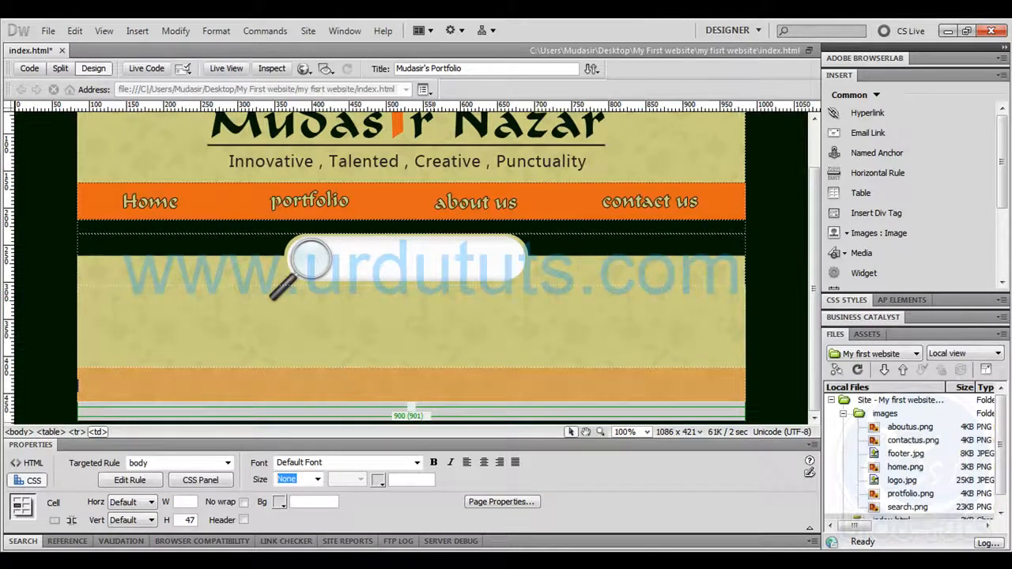
Return to the layout file in Photoshop, show the two footer text layers again and clear the selection
{"action": "key", "text": "alt+Tab"}
{"action": "left_click", "coordinate": [168, 76]}
{"action": "scroll", "coordinate": [897, 365], "scroll_direction": "down", "scroll_amount": 4}
{"action": "left_click", "coordinate": [853, 373]}
{"action": "left_click", "coordinate": [852, 423]}
{"action": "key", "text": "ctrl+d"}
Copy the copyright line's text from the Photoshop layout and paste it into the orange footer cell in Dreamweaver
{"action": "key", "text": "t"}
{"action": "left_click", "coordinate": [190, 394]}
{"action": "key", "text": "ctrl+a"}
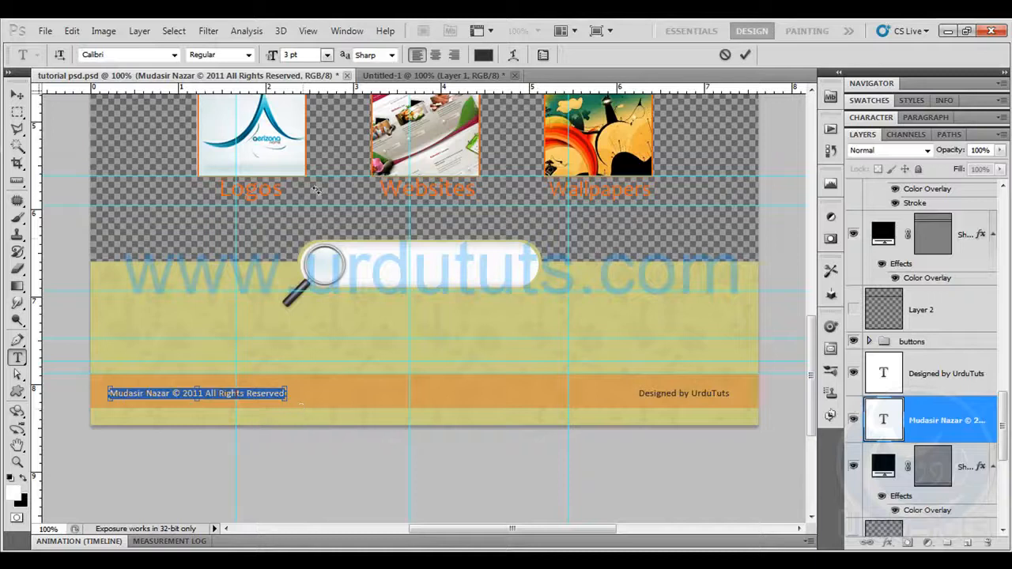
{"action": "key", "text": "alt+Tab"}
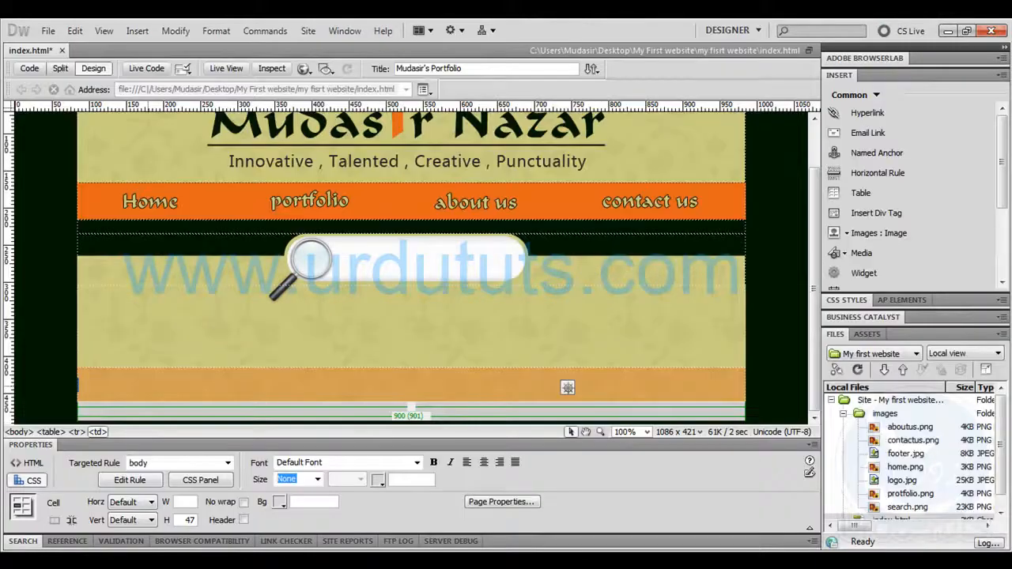
{"action": "key", "text": "ctrl+v"}
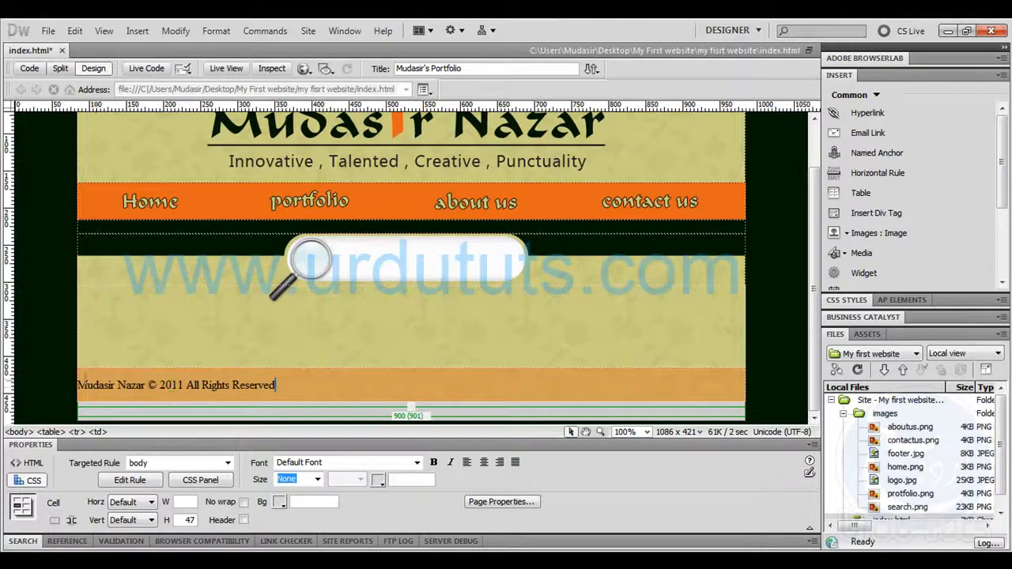
Wrap the copyright text in a Block Quote to indent it within the footer cell
{"action": "left_click", "coordinate": [101, 30]}
{"action": "left_click", "coordinate": [105, 52]}
{"action": "left_click", "coordinate": [136, 31]}
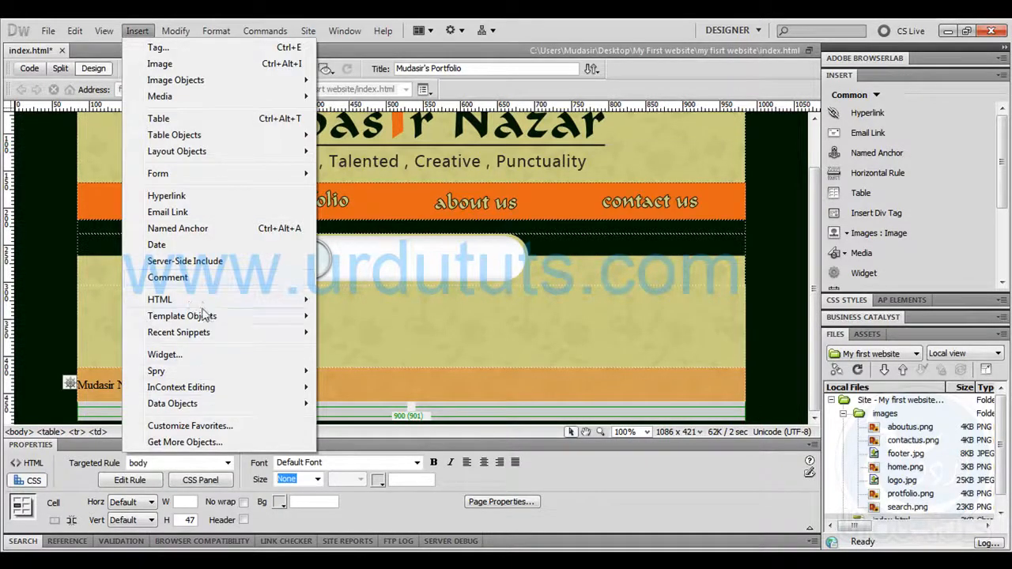
{"action": "mouse_move", "coordinate": [204, 305]}
{"action": "mouse_move", "coordinate": [365, 335]}
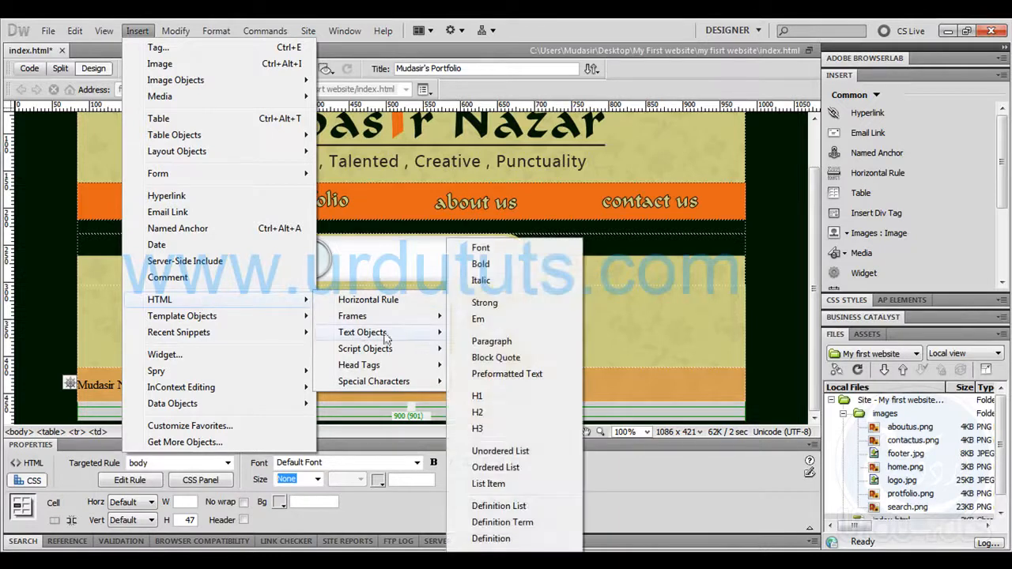
{"action": "left_click", "coordinate": [516, 360]}
Set the copyright text's size to 9 px through a new CSS class rule named footer in this document
{"action": "left_click_drag", "start_coordinate": [321, 381], "coordinate": [105, 386]}
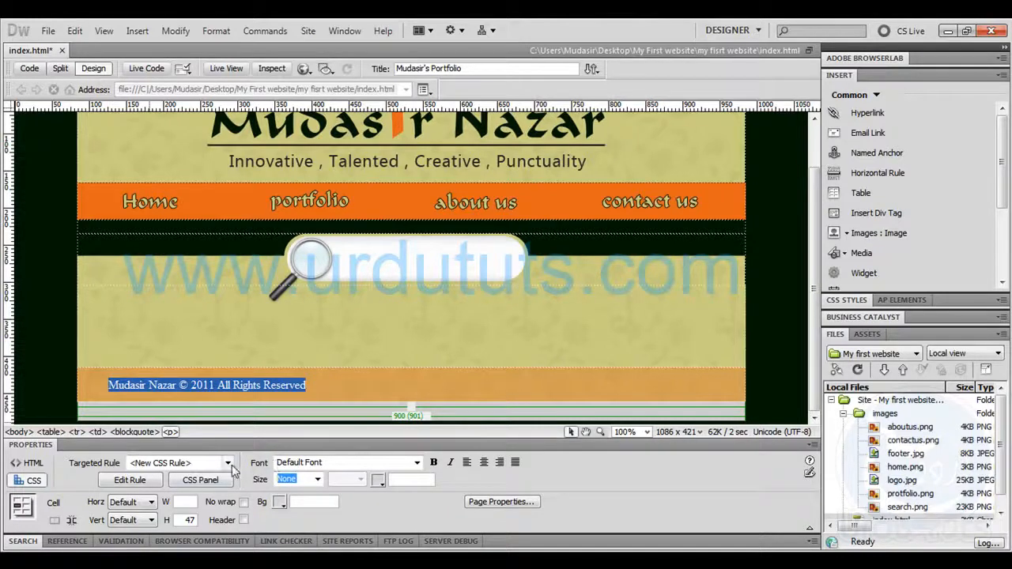
{"action": "left_click", "coordinate": [317, 480]}
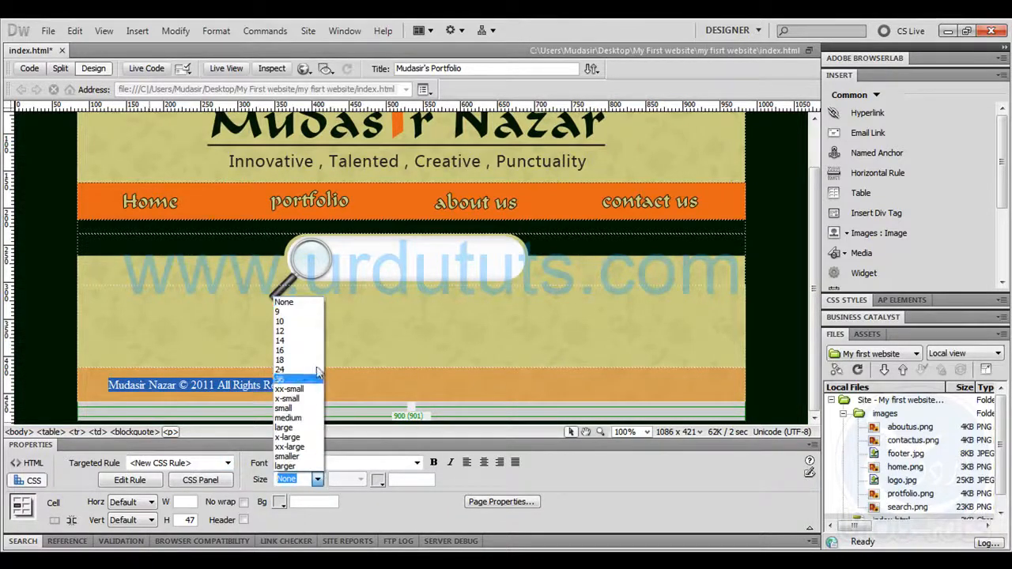
{"action": "left_click", "coordinate": [279, 312]}
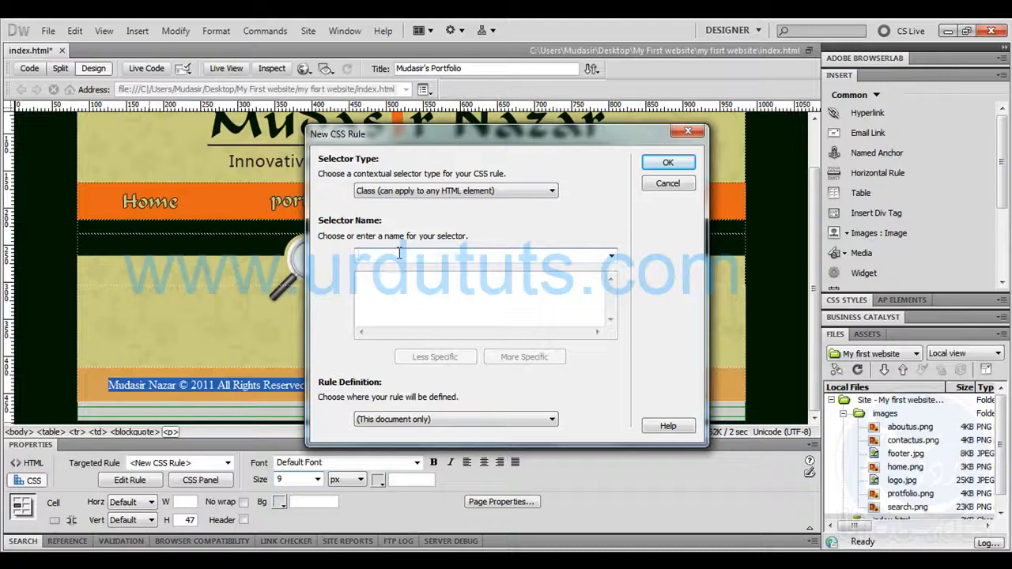
{"action": "type", "text": "footer"}
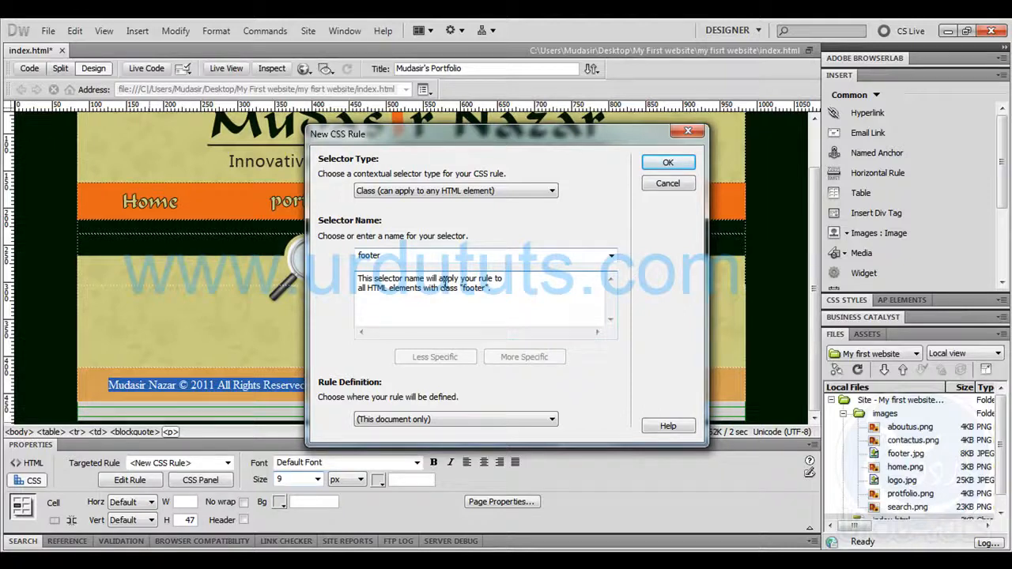
{"action": "left_click", "coordinate": [688, 166]}
Set the footer CSS rule of the copyright text to size 12 px and text colour #333
{"action": "left_click", "coordinate": [318, 479]}
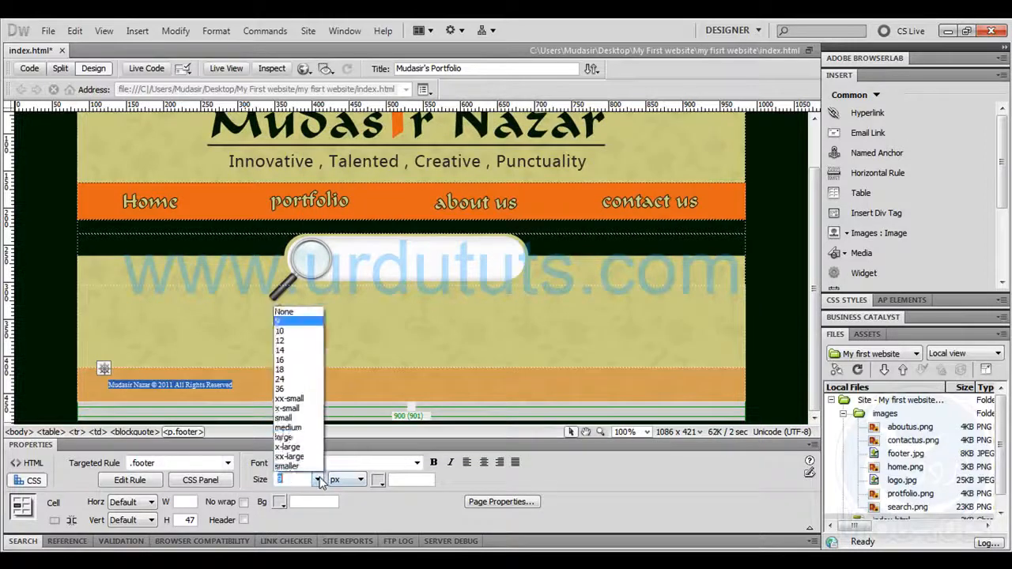
{"action": "left_click", "coordinate": [286, 318]}
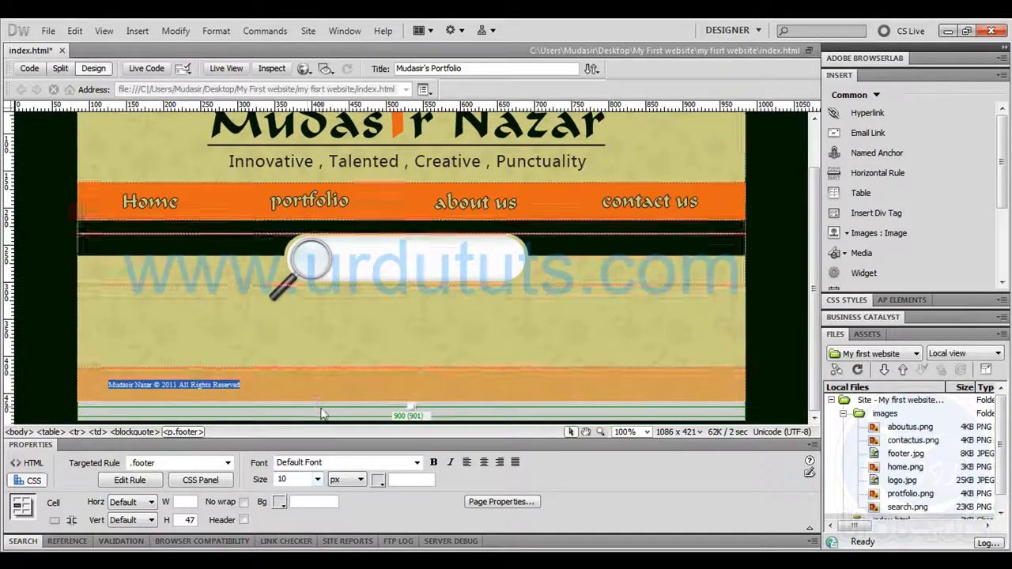
{"action": "left_click", "coordinate": [318, 479]}
{"action": "left_click", "coordinate": [285, 332]}
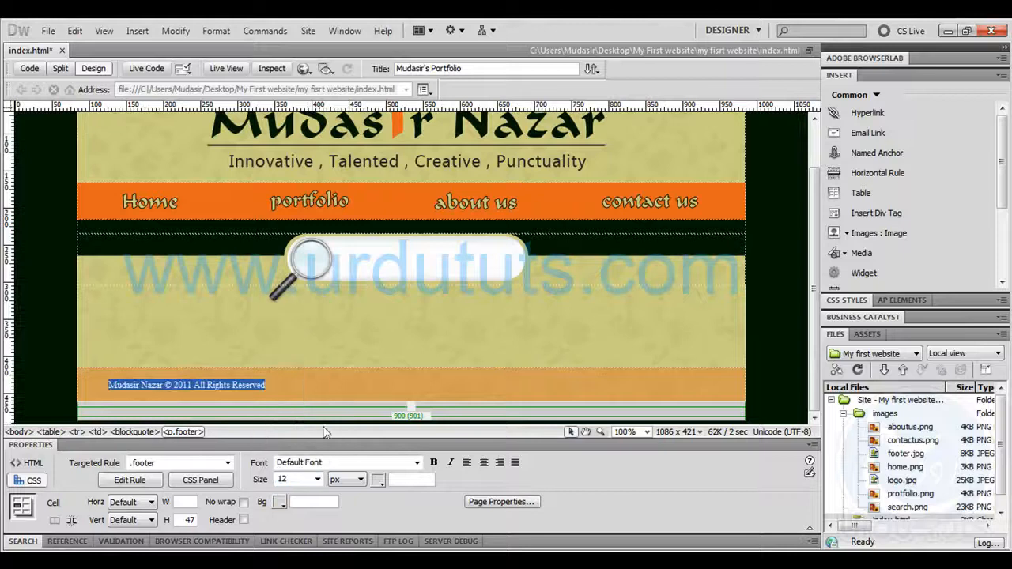
{"action": "left_click", "coordinate": [379, 480]}
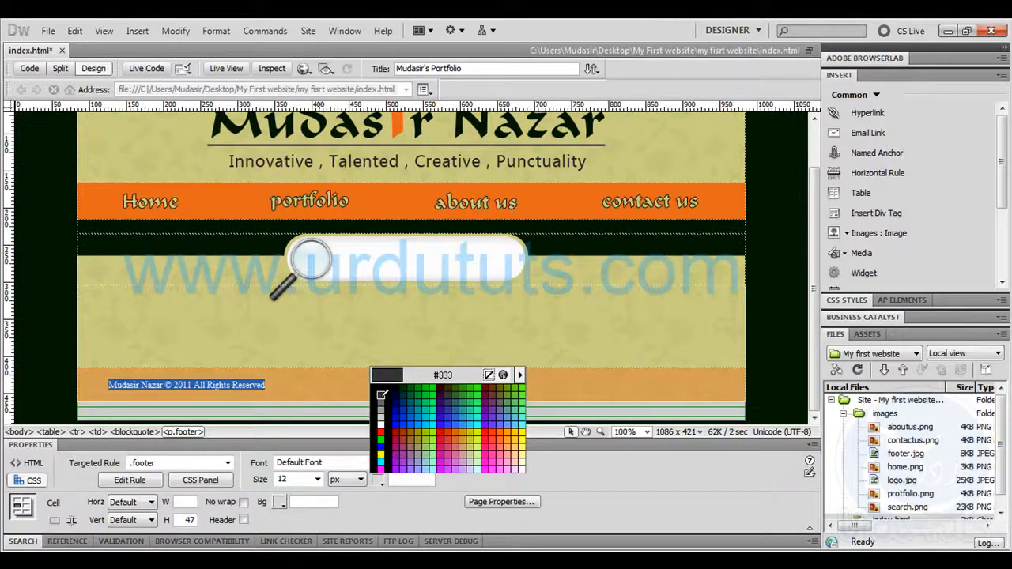
{"action": "left_click", "coordinate": [379, 398]}
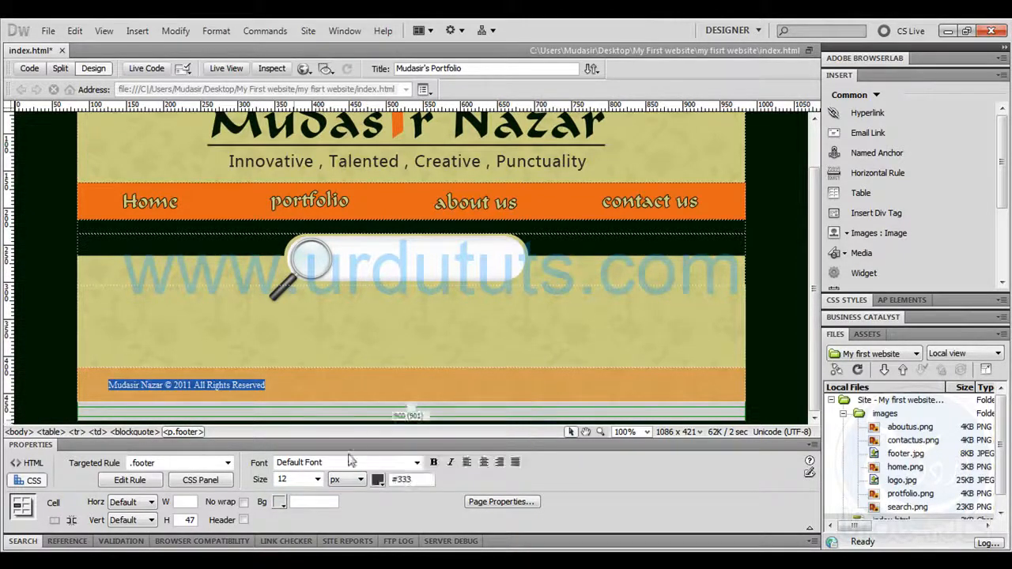
{"action": "left_click", "coordinate": [289, 384]}
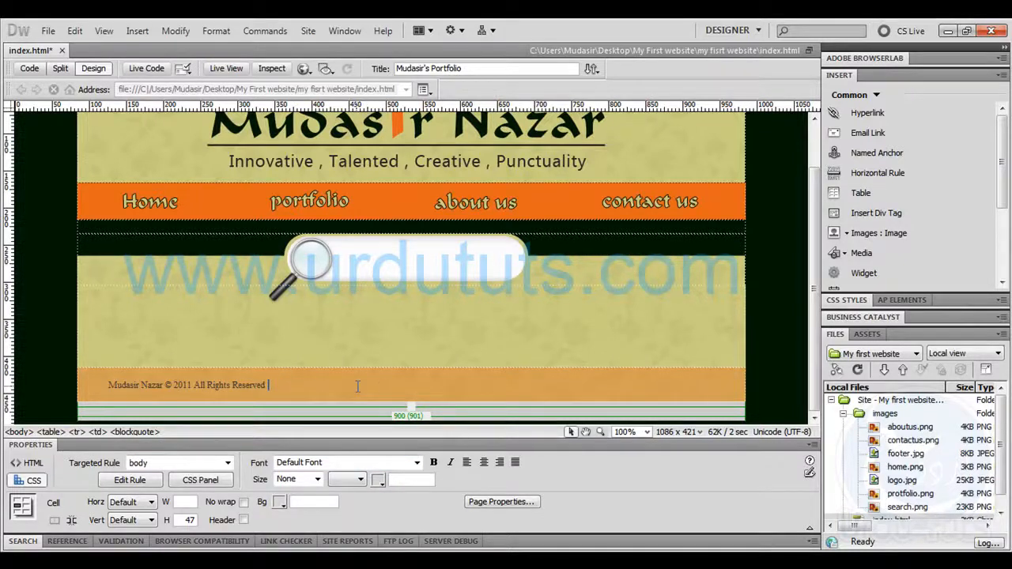
Remove the copyright text from the block quote in the orange footer cell
{"action": "scroll", "coordinate": [420, 385], "scroll_direction": "down", "scroll_amount": 1}
{"action": "key", "text": "ctrl+z"}
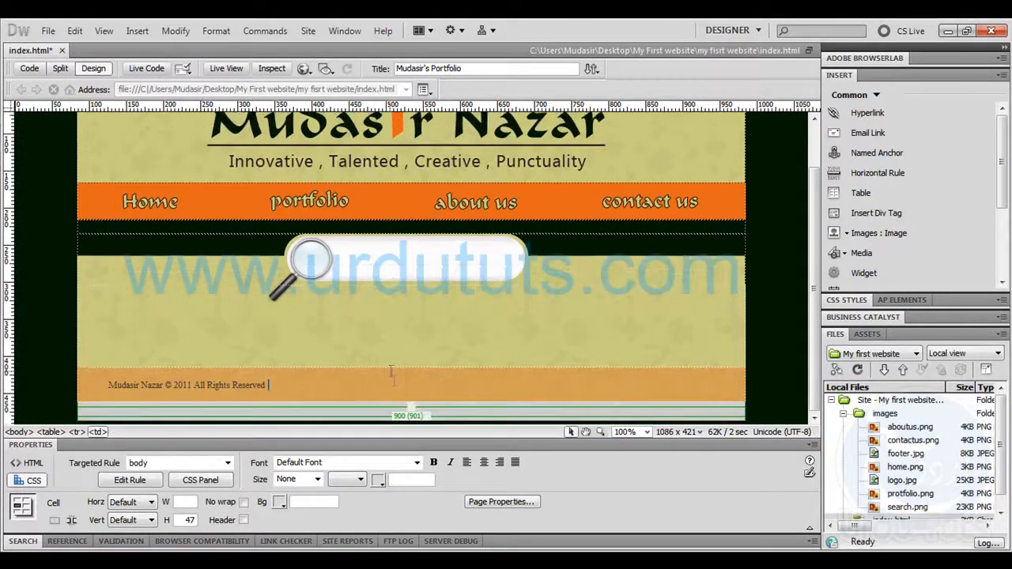
{"action": "left_click_drag", "start_coordinate": [300, 387], "coordinate": [106, 386]}
{"action": "key", "text": "ctrl+c"}
{"action": "key", "text": "Delete"}
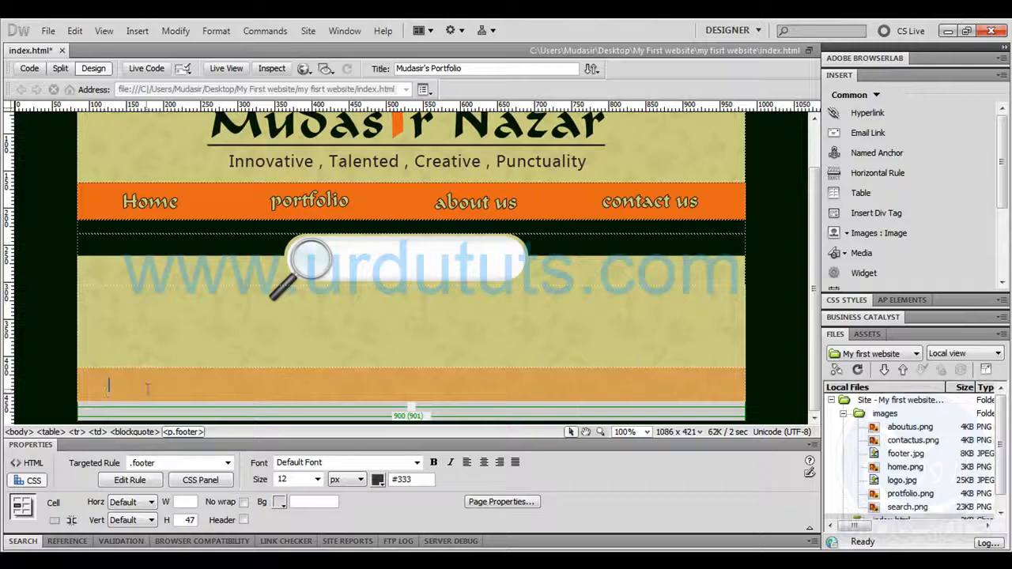
Remove the blockquote from the footer2.jpg cell in the page code and return to the design view
{"action": "left_click", "coordinate": [29, 70]}
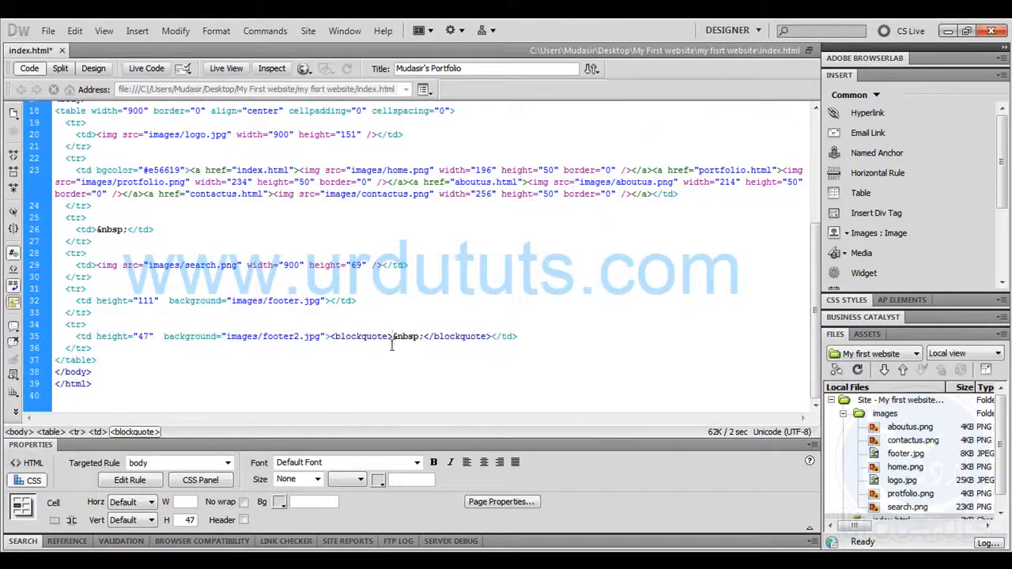
{"action": "left_click_drag", "start_coordinate": [391, 337], "coordinate": [330, 337]}
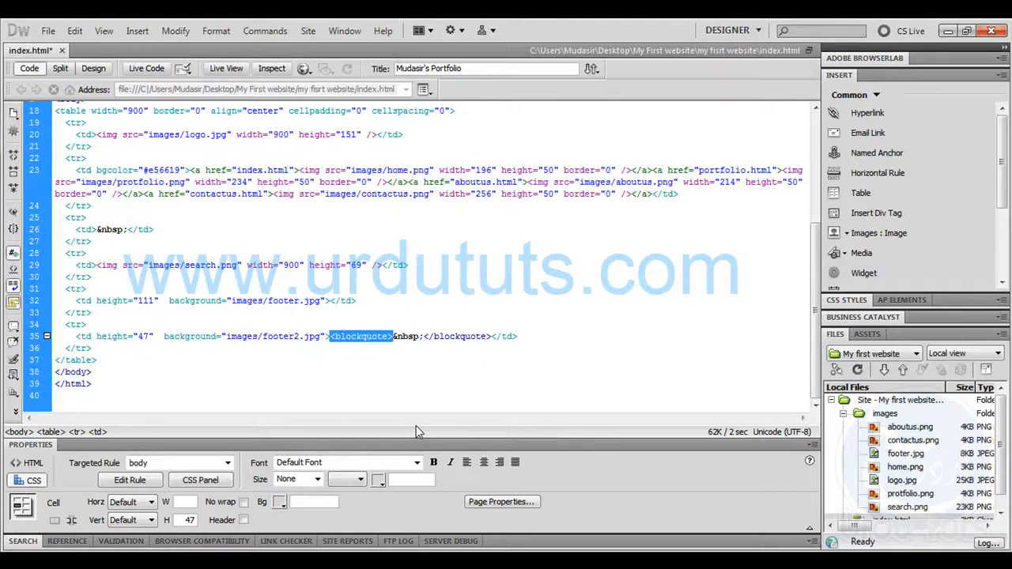
{"action": "key", "text": "Delete"}
{"action": "left_click", "coordinate": [93, 68]}
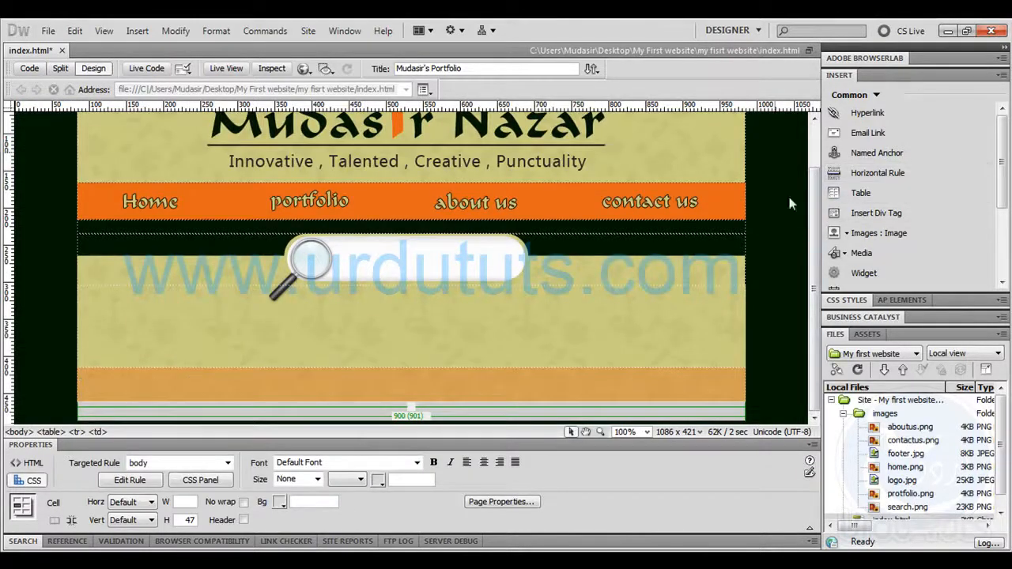
Insert a table with 1 row, 2 columns and 900 pixels width in the orange footer cell
{"action": "left_click", "coordinate": [832, 192]}
{"action": "type", "text": "1"}
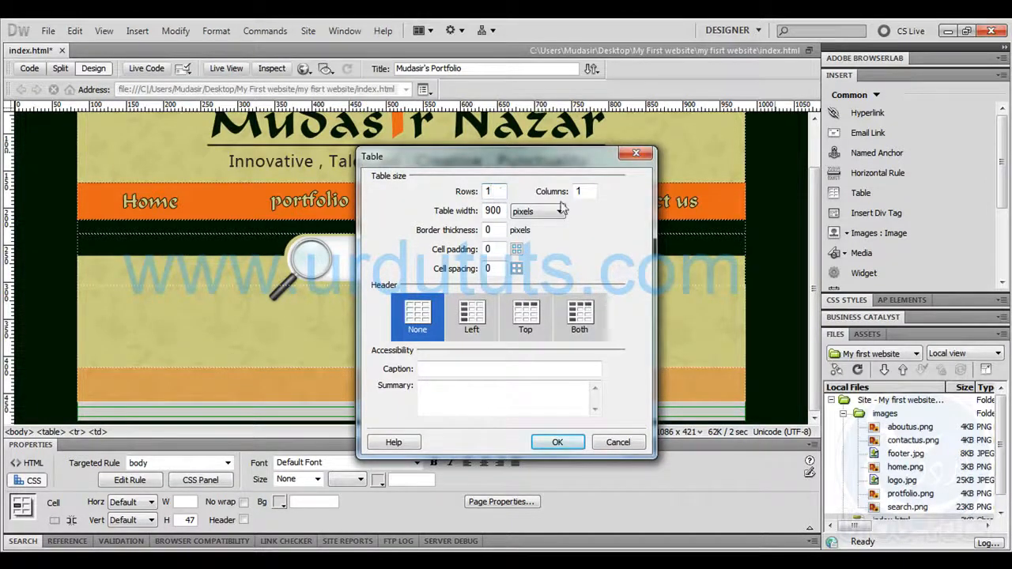
{"action": "left_click_drag", "start_coordinate": [595, 191], "coordinate": [469, 181]}
{"action": "type", "text": "2"}
{"action": "left_click", "coordinate": [560, 443]}
Paste the copyright text into the first cell of the nested footer table and add a leading space
{"action": "left_click", "coordinate": [245, 389]}
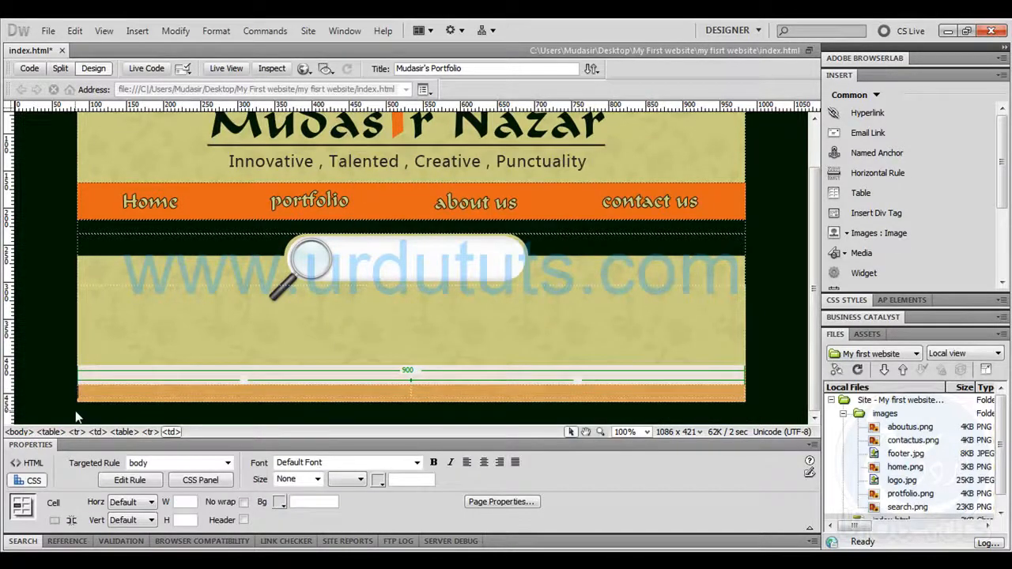
{"action": "key", "text": "ctrl+v"}
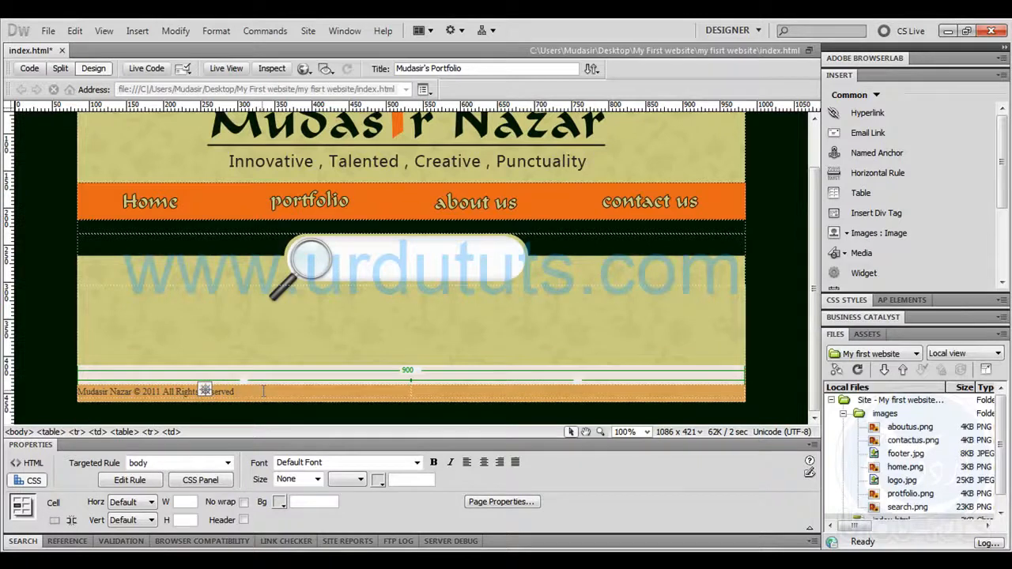
{"action": "left_click", "coordinate": [79, 392]}
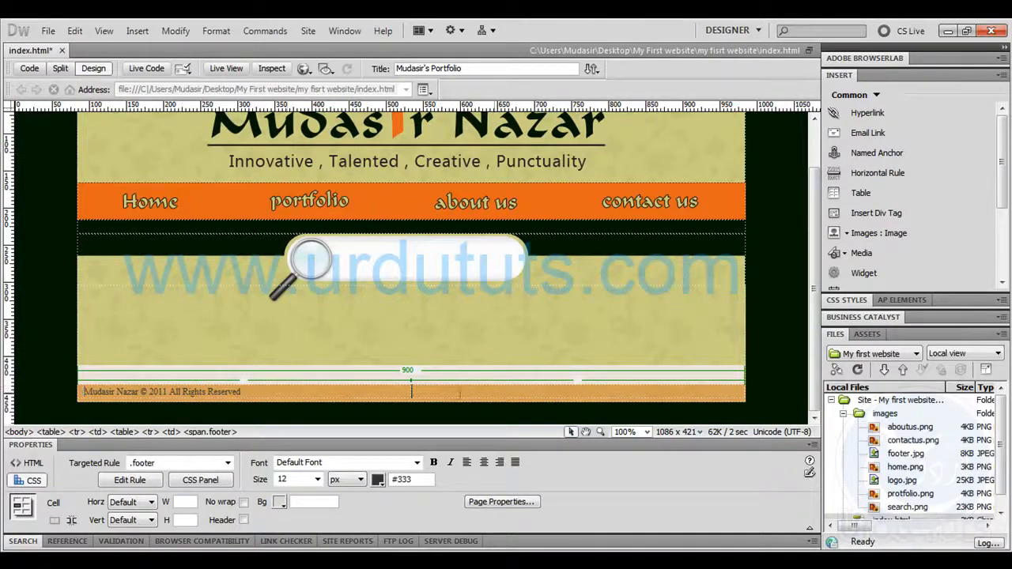
Copy the "Designed by UrduTuts" text from the Photoshop layout and paste it into the second footer cell in Dreamweaver
{"action": "key", "text": "alt+Tab"}
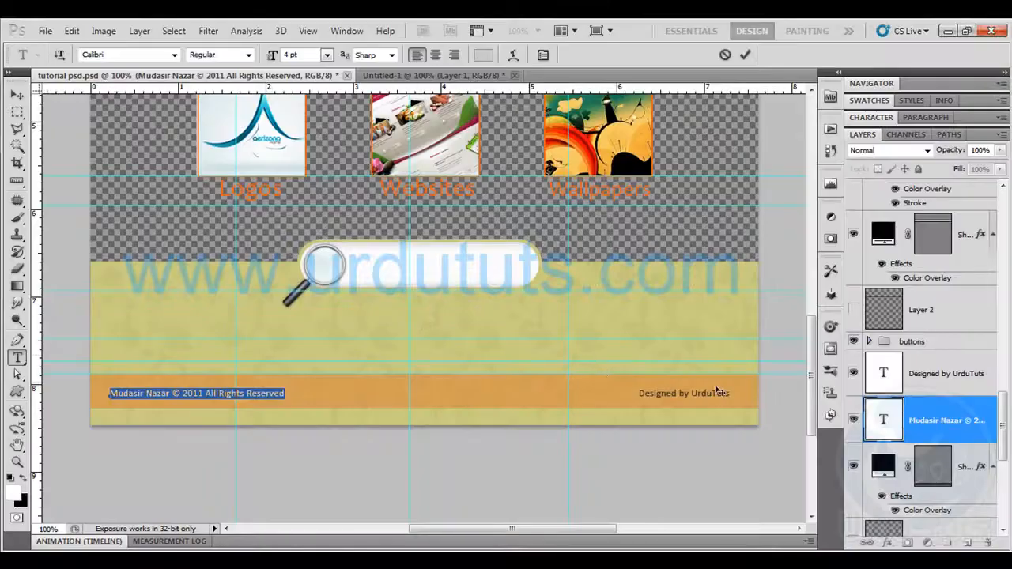
{"action": "left_click", "coordinate": [18, 94]}
{"action": "key", "text": "t"}
{"action": "left_click", "coordinate": [685, 393]}
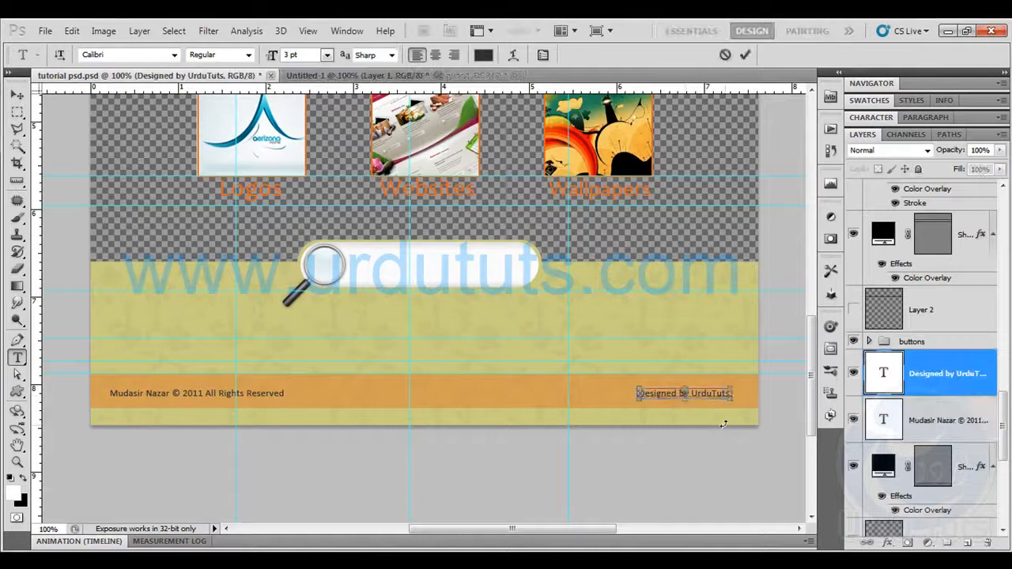
{"action": "key", "text": "ctrl+a"}
{"action": "key", "text": "ctrl+c"}
{"action": "key", "text": "alt+Tab"}
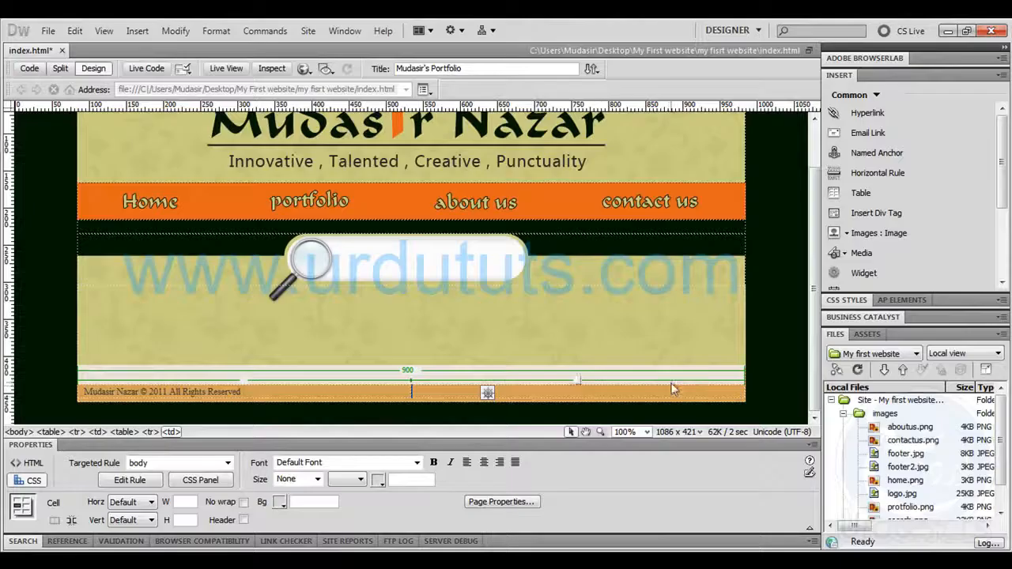
{"action": "key", "text": "ctrl+v"}
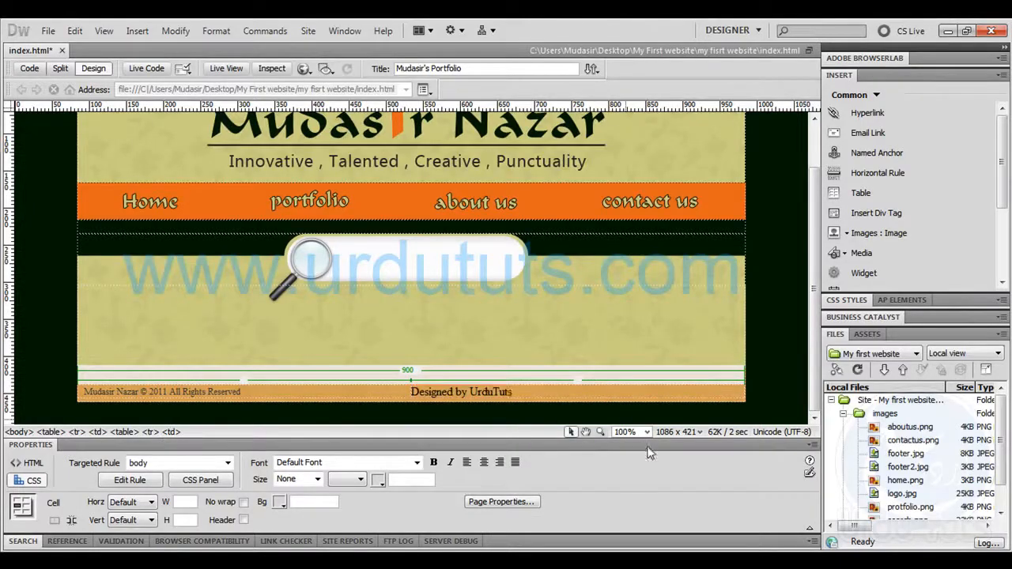
Apply the footer class to the "Designed by UrduTuts" text and widen the footer table's first column to about 718 px
{"action": "left_click_drag", "start_coordinate": [513, 391], "coordinate": [411, 392]}
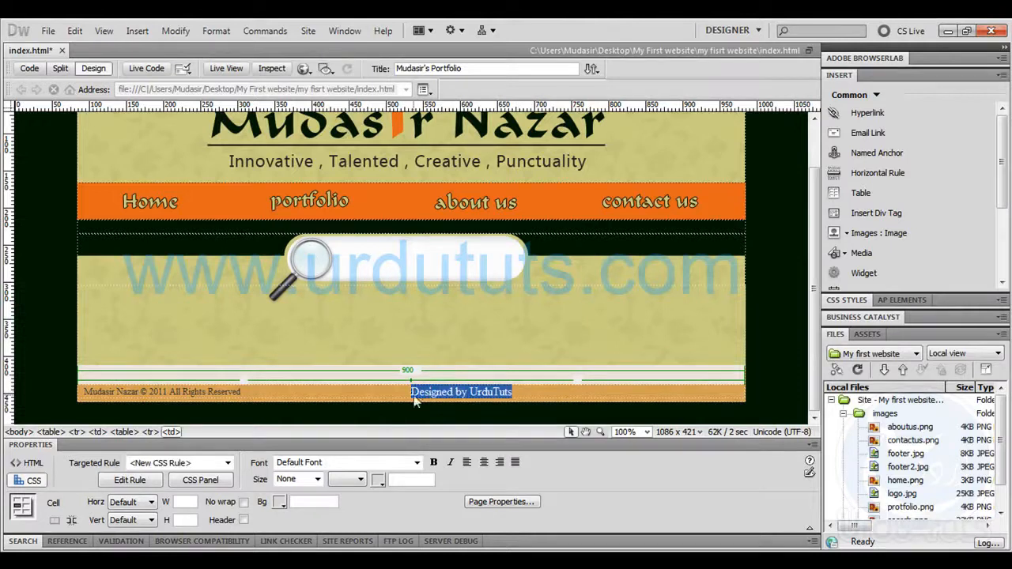
{"action": "left_click", "coordinate": [228, 462]}
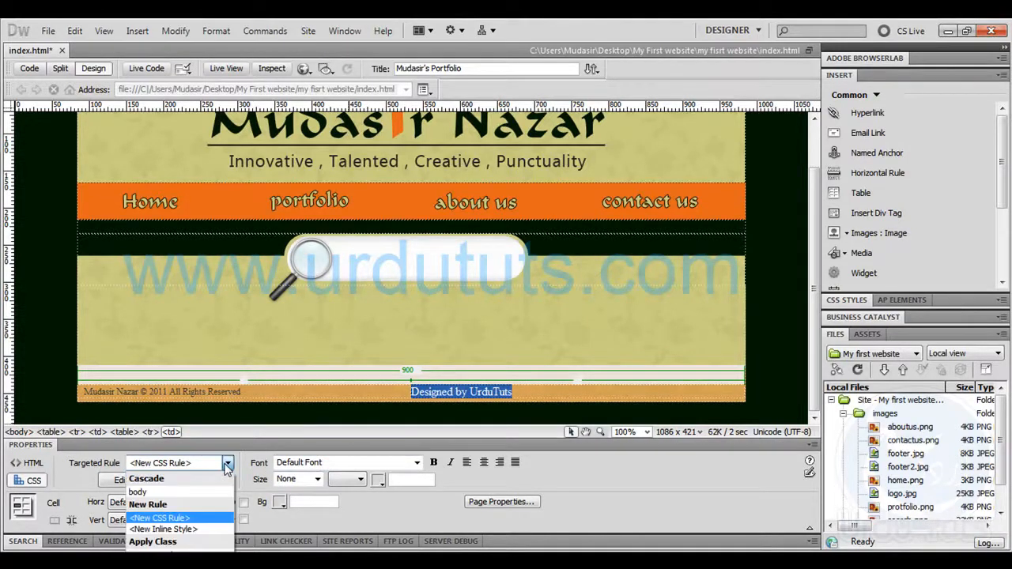
{"action": "left_click", "coordinate": [183, 550]}
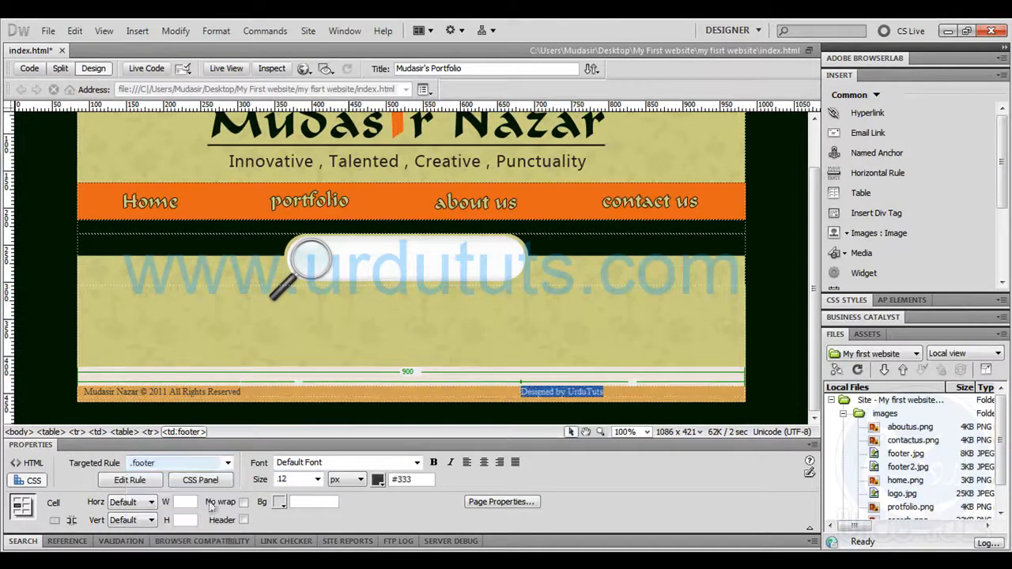
{"action": "left_click_drag", "start_coordinate": [521, 392], "coordinate": [609, 391]}
Measure the gap between the "Designed by UrduTuts" text and the layout's right edge in Photoshop
{"action": "key", "text": "alt+Tab"}
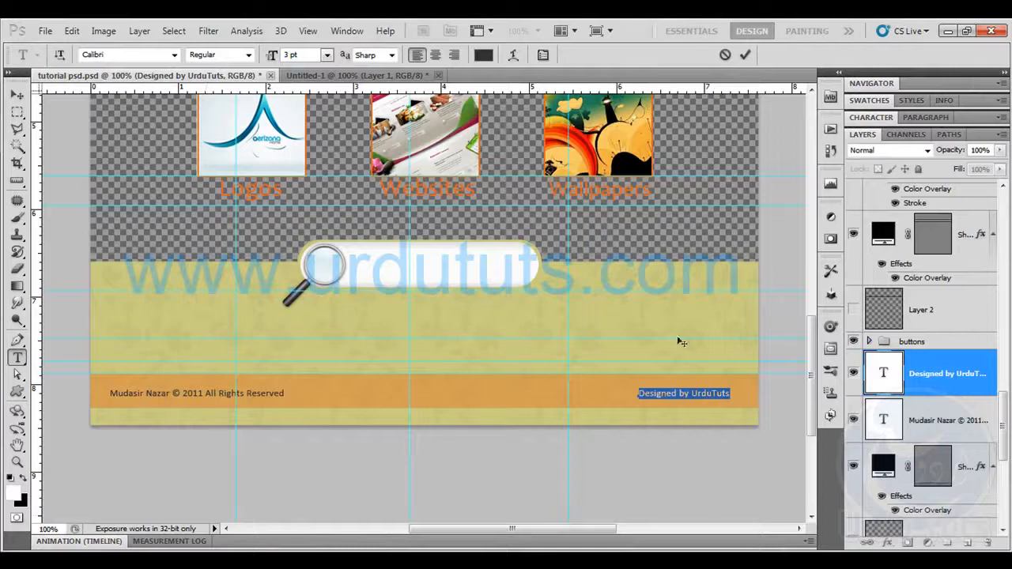
{"action": "left_click", "coordinate": [17, 94]}
{"action": "left_click", "coordinate": [18, 182]}
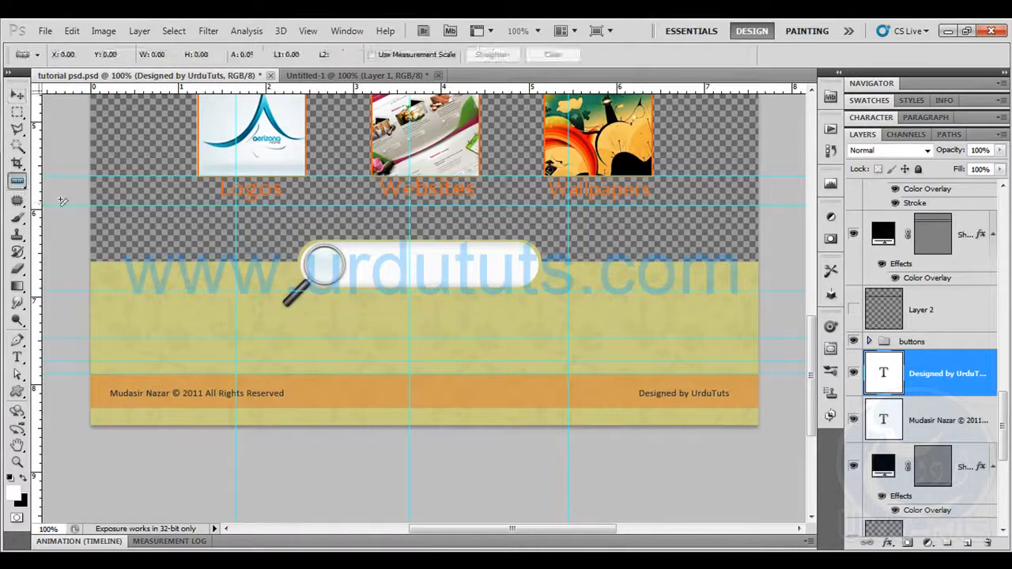
{"action": "left_click_drag", "start_coordinate": [728, 394], "coordinate": [758, 397]}
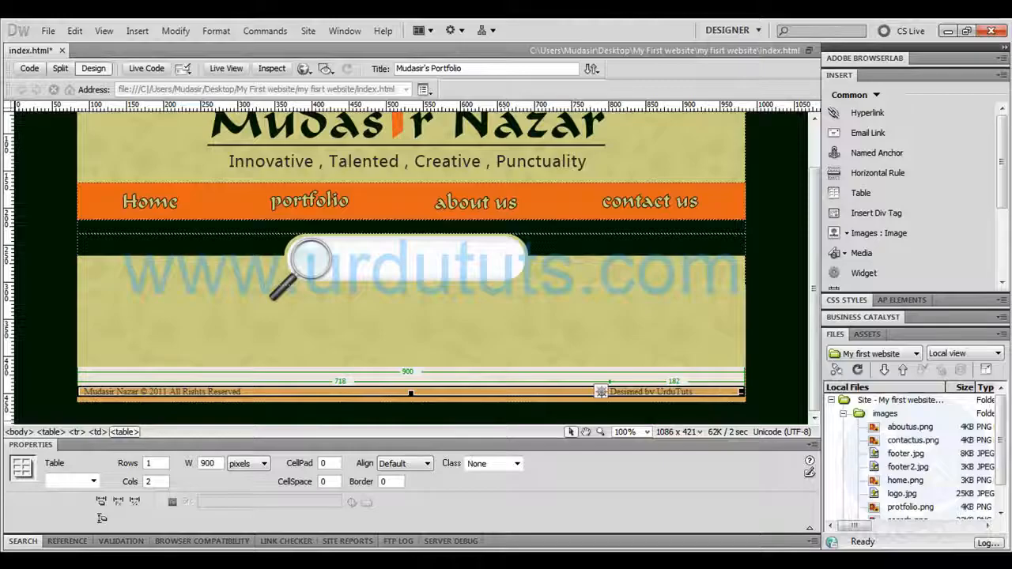
Widen the footer table's first column in Dreamweaver to about 743 px to shift the credit text rightward
{"action": "left_click", "coordinate": [777, 332]}
{"action": "scroll", "coordinate": [778, 332], "scroll_direction": "up", "scroll_amount": 2}
{"action": "scroll", "coordinate": [777, 332], "scroll_direction": "down", "scroll_amount": 2}
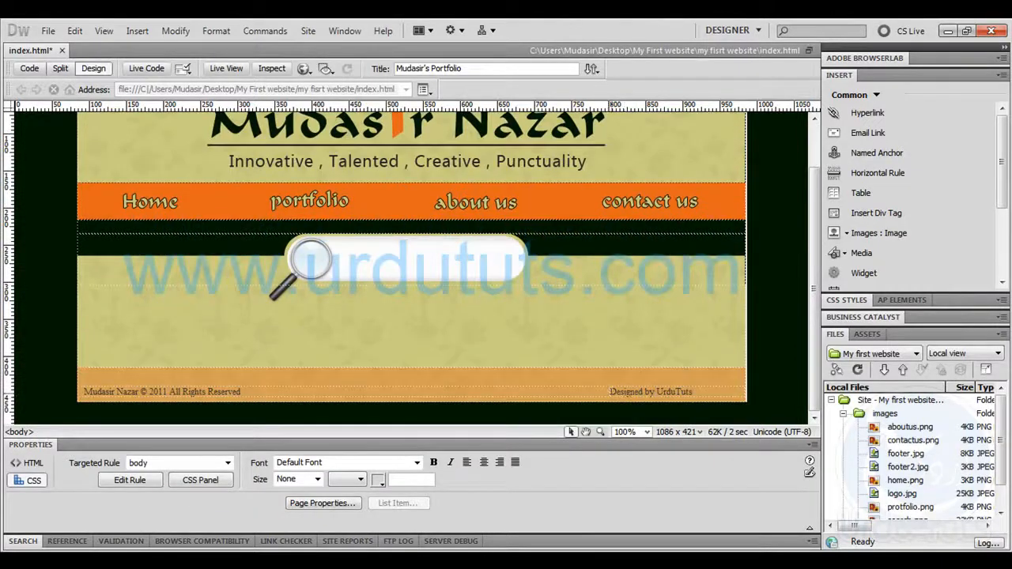
{"action": "left_click", "coordinate": [611, 392]}
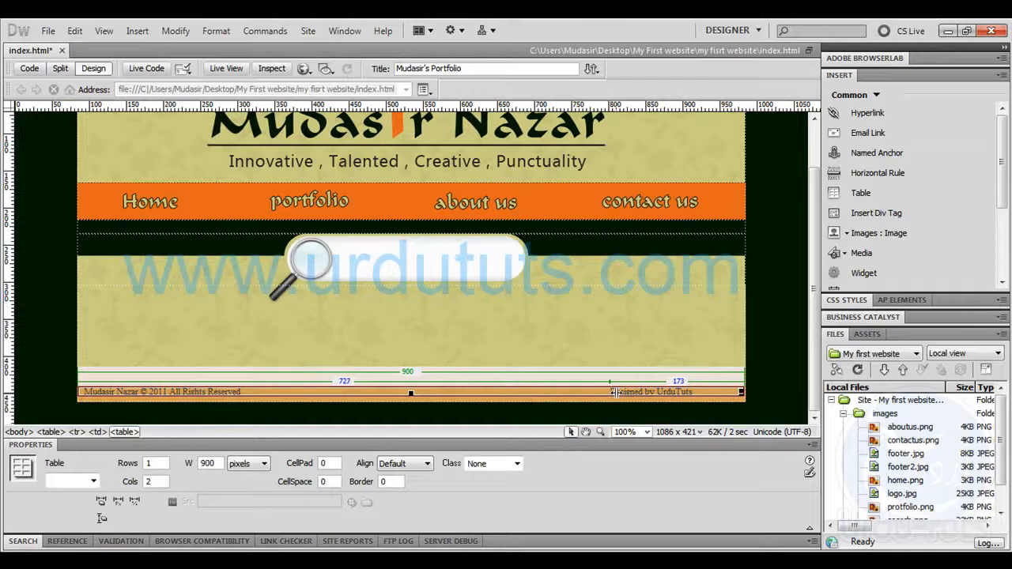
{"action": "left_click_drag", "start_coordinate": [616, 392], "coordinate": [625, 392]}
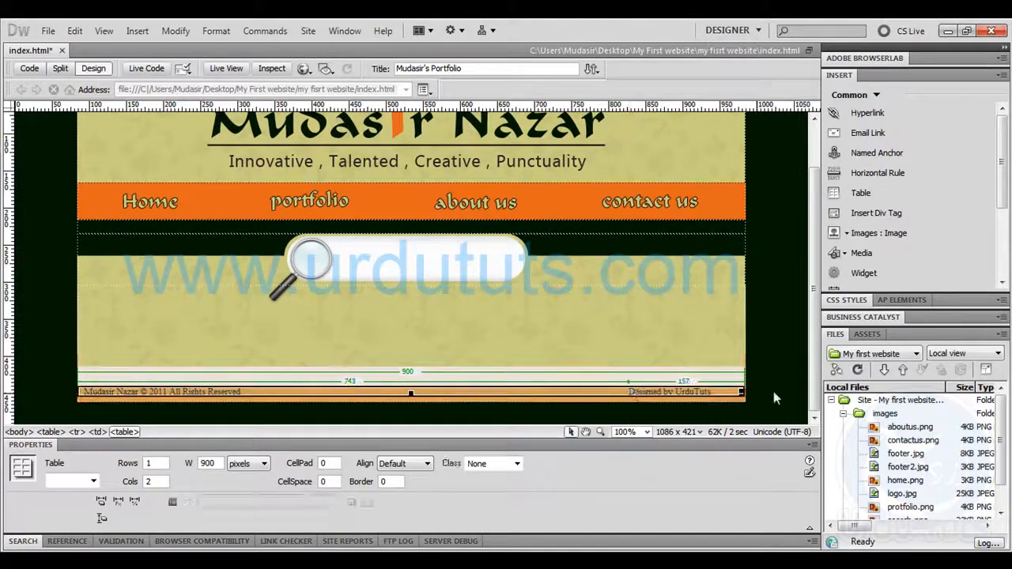
Save index.html, reload it in the browser and check the two footer texts
{"action": "left_click", "coordinate": [764, 360]}
{"action": "key", "text": "ctrl+s"}
{"action": "key", "text": "alt+Tab"}
{"action": "left_click", "coordinate": [53, 50]}
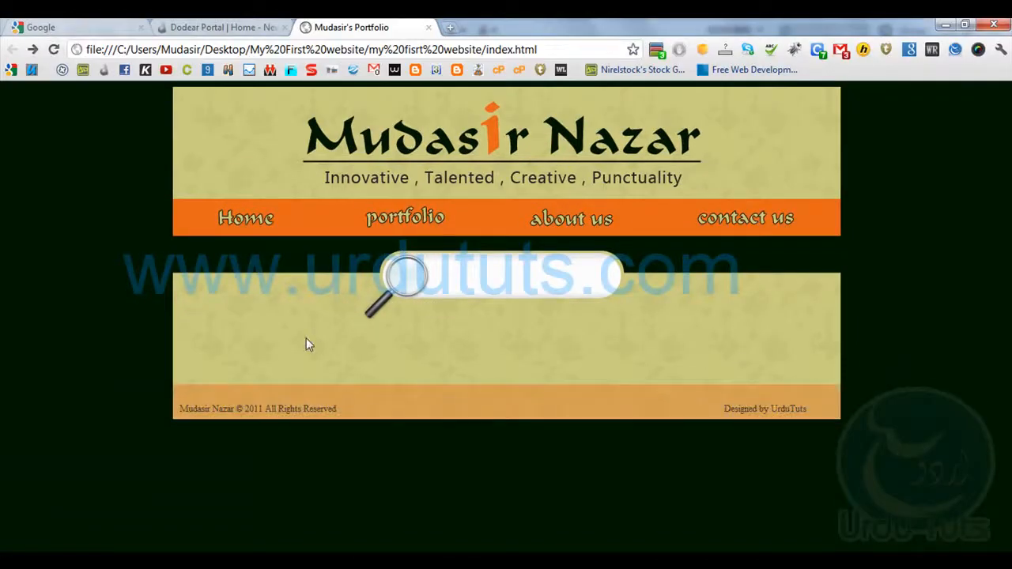
{"action": "left_click_drag", "start_coordinate": [181, 404], "coordinate": [342, 409]}
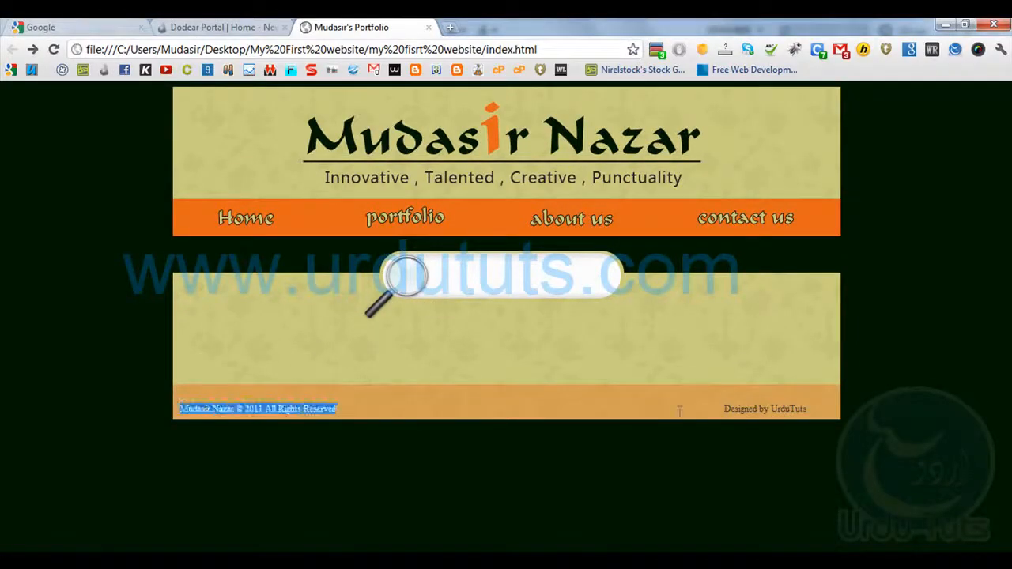
{"action": "left_click_drag", "start_coordinate": [722, 409], "coordinate": [836, 410]}
{"action": "left_click", "coordinate": [710, 424]}
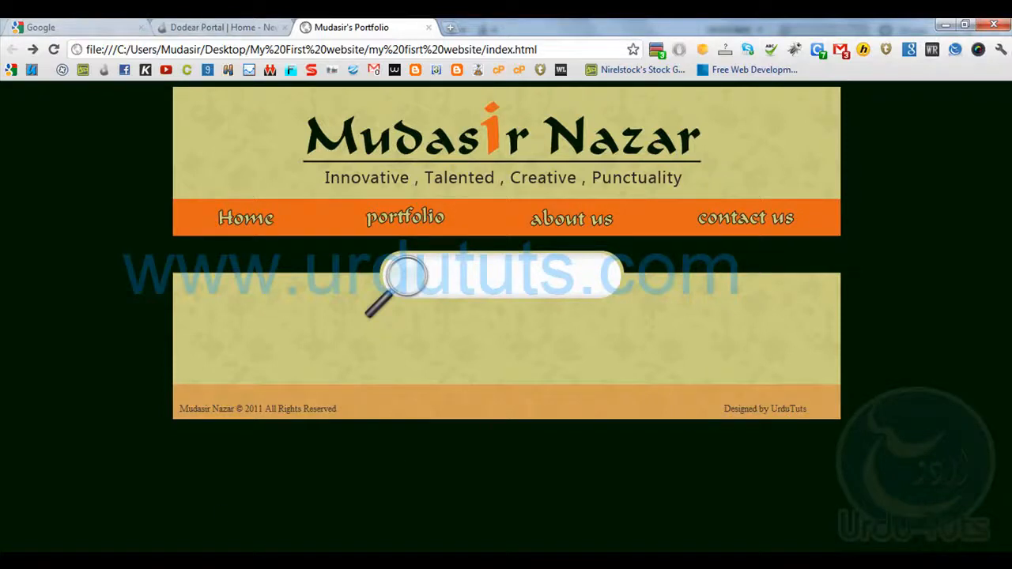
Return to Dreamweaver and set the vertical alignment of the 111 px high cell above the orange footer to Bottom
{"action": "key", "text": "alt+Tab"}
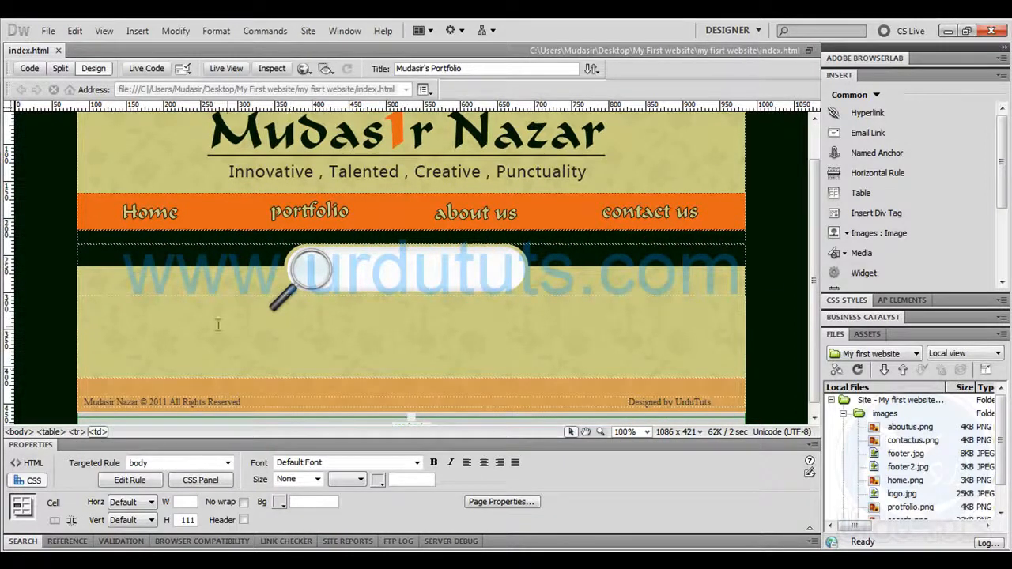
{"action": "left_click", "coordinate": [149, 503]}
{"action": "left_click", "coordinate": [131, 520]}
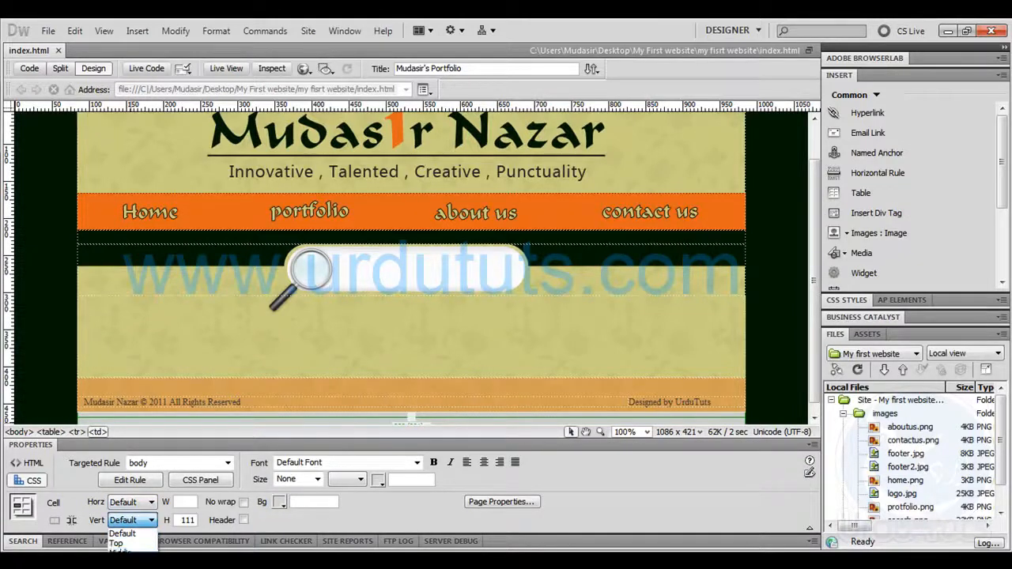
{"action": "left_click", "coordinate": [122, 562]}
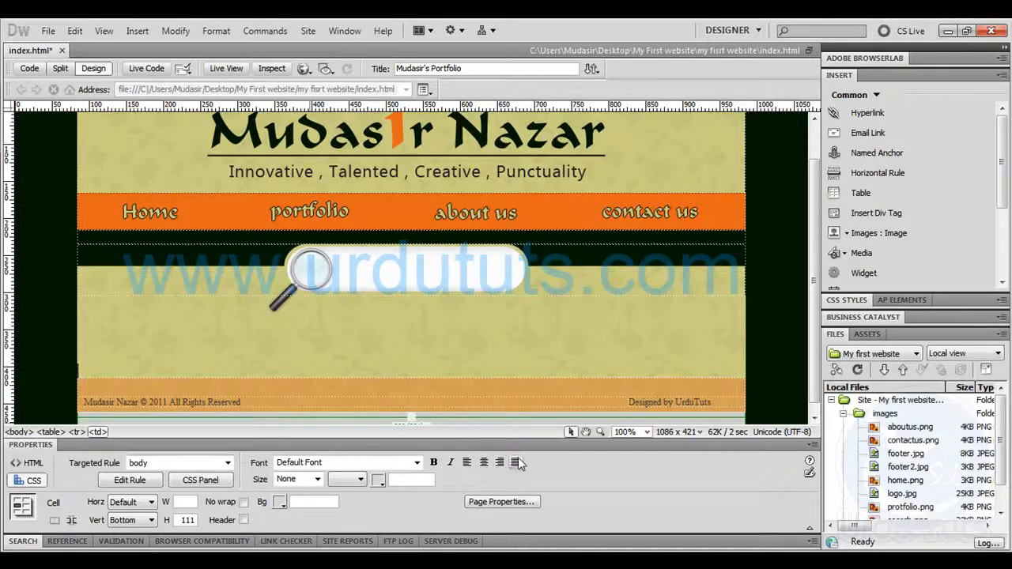
Insert a one-row, two-column table 900 pixels wide above the orange footer and place the cursor in its second cell
{"action": "left_click", "coordinate": [838, 193]}
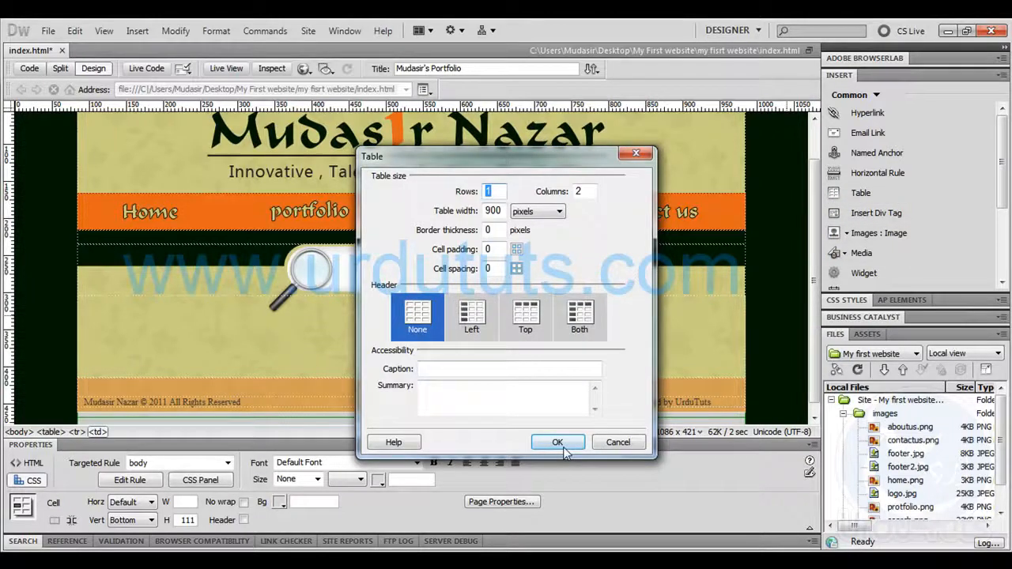
{"action": "left_click", "coordinate": [554, 444]}
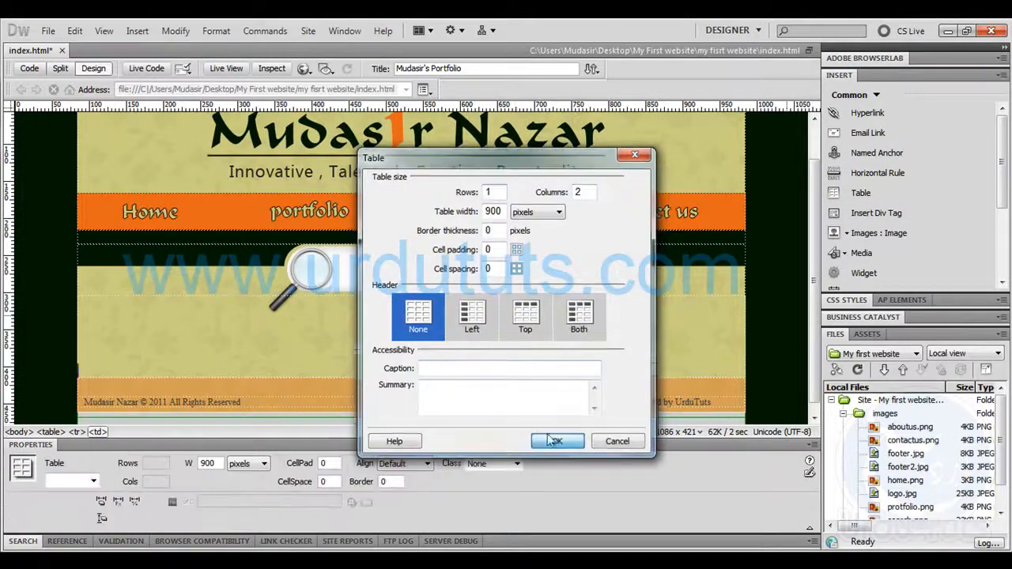
{"action": "left_click", "coordinate": [543, 371]}
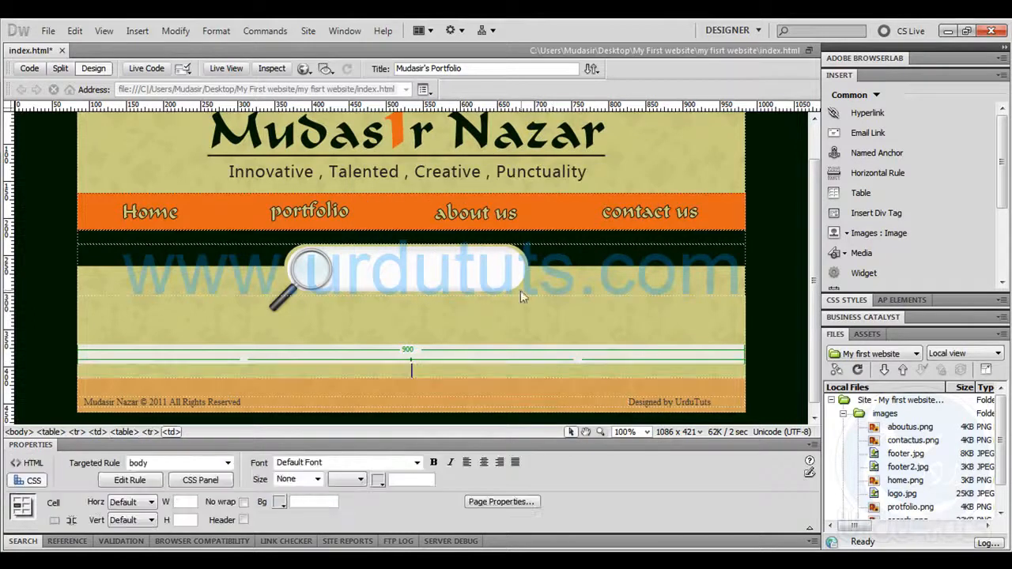
{"action": "left_click", "coordinate": [870, 233]}
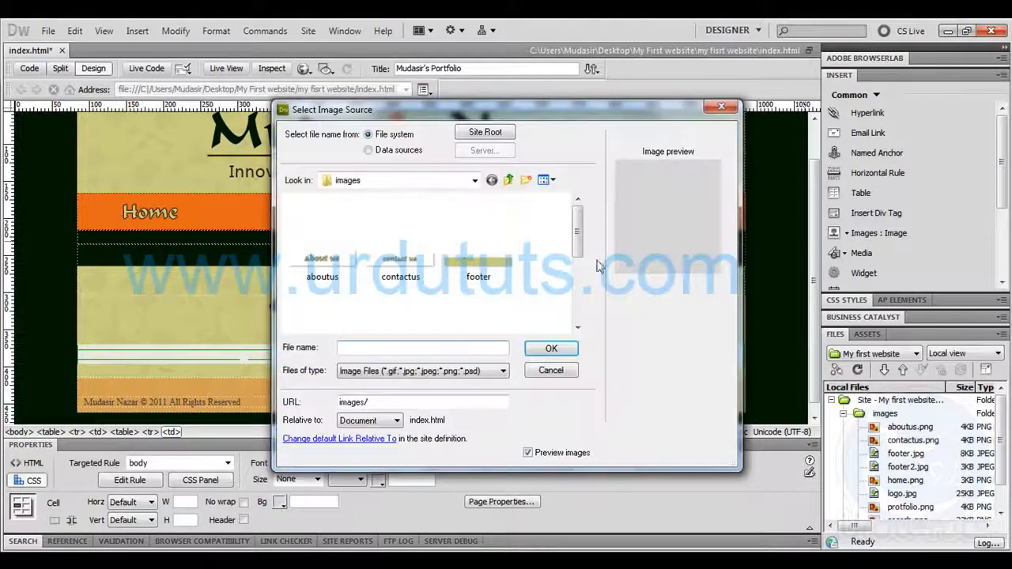
{"action": "left_click_drag", "start_coordinate": [579, 255], "coordinate": [578, 312]}
{"action": "left_click", "coordinate": [546, 370]}
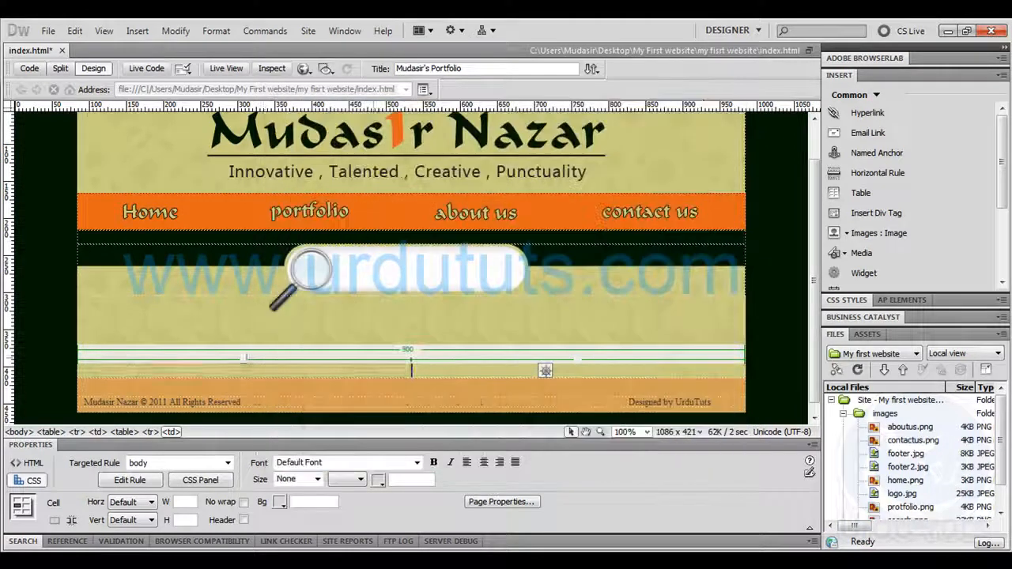
Switch to Photoshop and show the Google Plus, Twitter and Facebook icon layers in the "buttons" group
{"action": "left_click", "coordinate": [947, 30]}
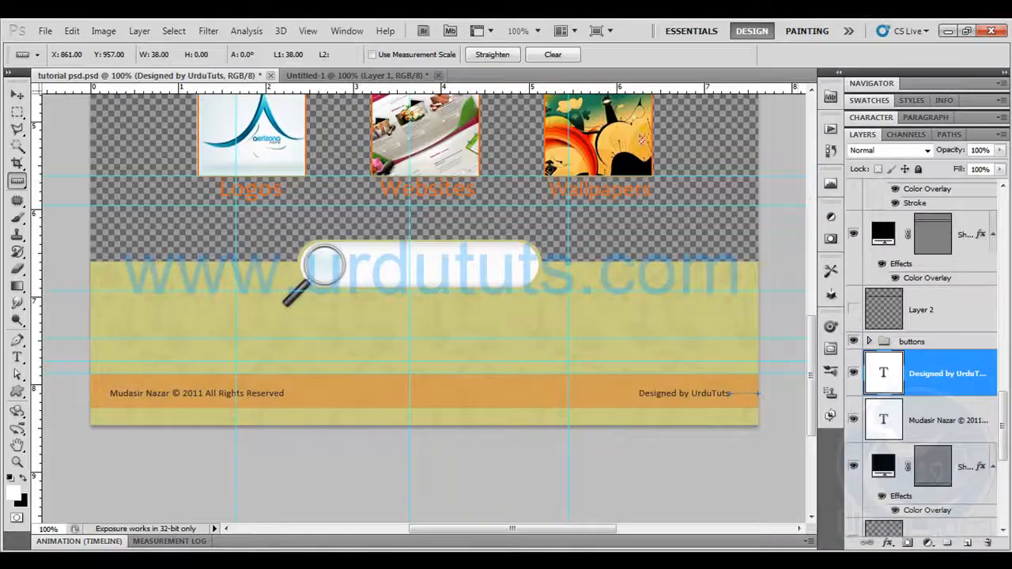
{"action": "scroll", "coordinate": [972, 401], "scroll_direction": "down", "scroll_amount": 3}
{"action": "scroll", "coordinate": [970, 397], "scroll_direction": "up", "scroll_amount": 5}
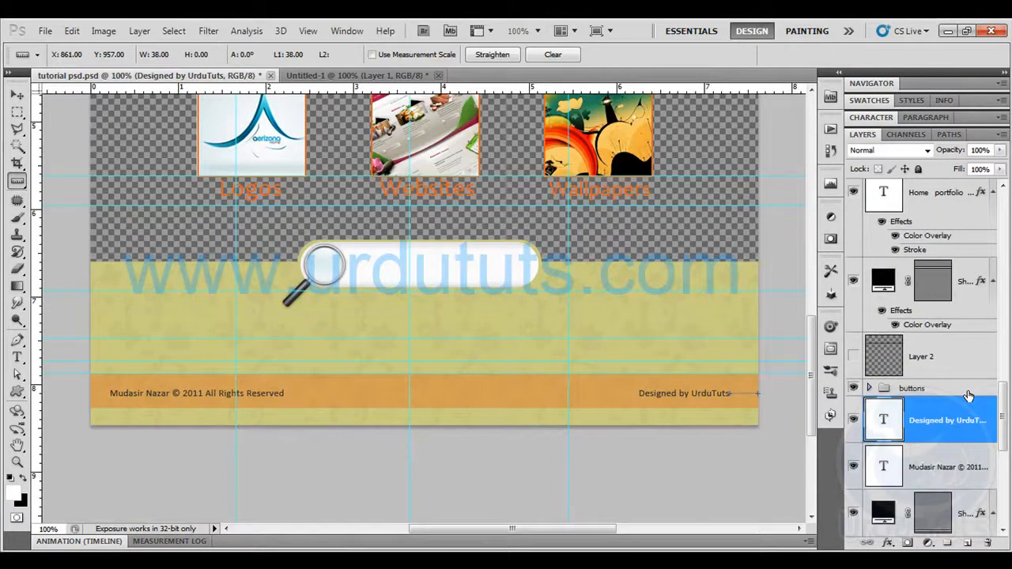
{"action": "scroll", "coordinate": [966, 396], "scroll_direction": "down", "scroll_amount": 2}
{"action": "left_click", "coordinate": [868, 389]}
{"action": "left_click", "coordinate": [853, 420]}
{"action": "left_click", "coordinate": [853, 495]}
{"action": "scroll", "coordinate": [894, 393], "scroll_direction": "down", "scroll_amount": 3}
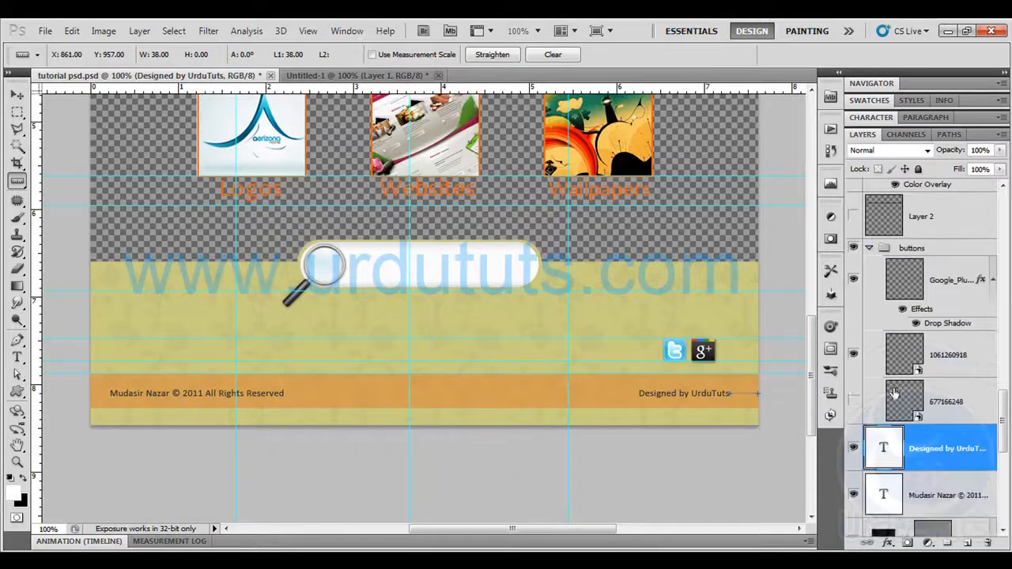
{"action": "left_click", "coordinate": [853, 401]}
{"action": "left_click", "coordinate": [869, 249]}
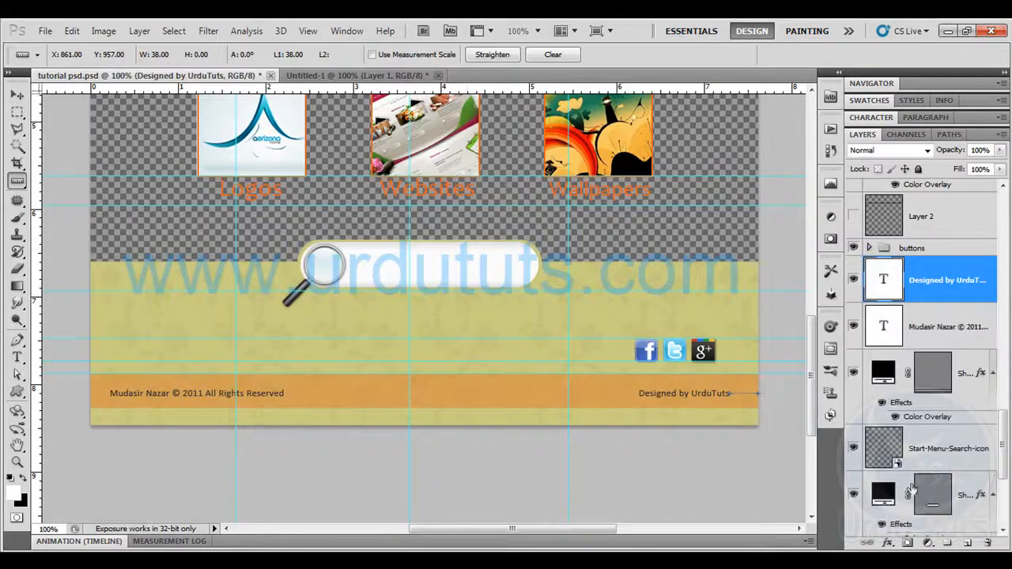
Hide the Shape 5 layer, the white search bar shape and the yellow patterned background shape behind the social icons
{"action": "scroll", "coordinate": [911, 490], "scroll_direction": "down", "scroll_amount": 3}
{"action": "left_click", "coordinate": [854, 447]}
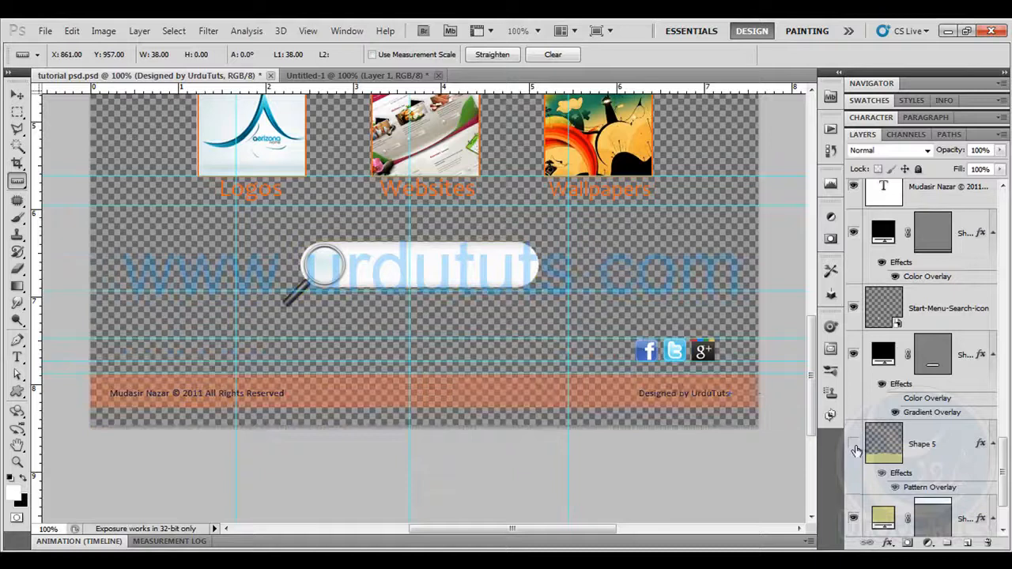
{"action": "scroll", "coordinate": [854, 522], "scroll_direction": "down", "scroll_amount": 2}
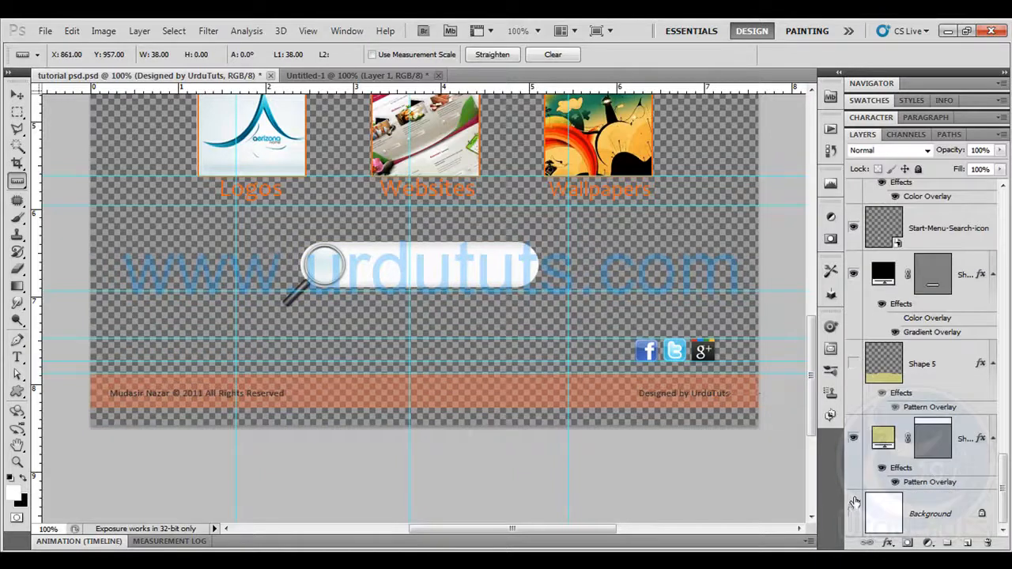
{"action": "left_click", "coordinate": [853, 274]}
{"action": "left_click", "coordinate": [854, 440]}
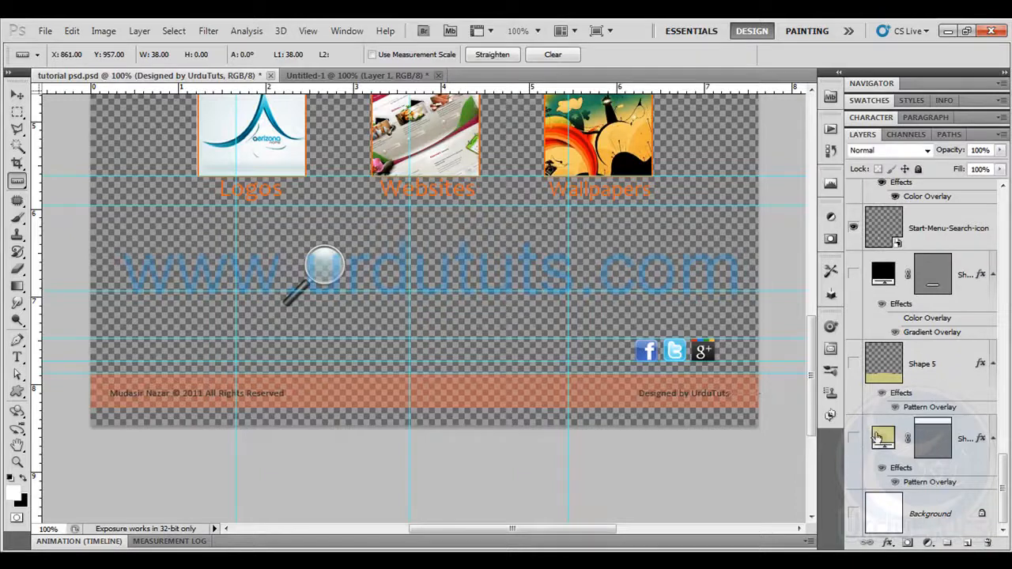
Select the three social icons with a rectangular marquee between the guides and copy them merged
{"action": "scroll", "coordinate": [752, 384], "scroll_direction": "up", "scroll_amount": 1}
{"action": "left_click", "coordinate": [17, 112]}
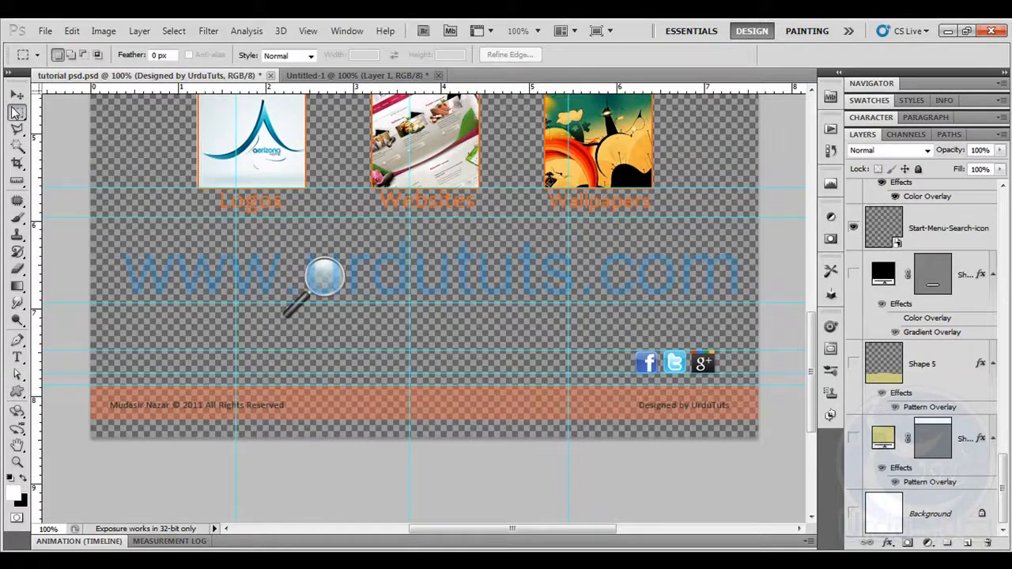
{"action": "key", "text": "ctrl+plus"}
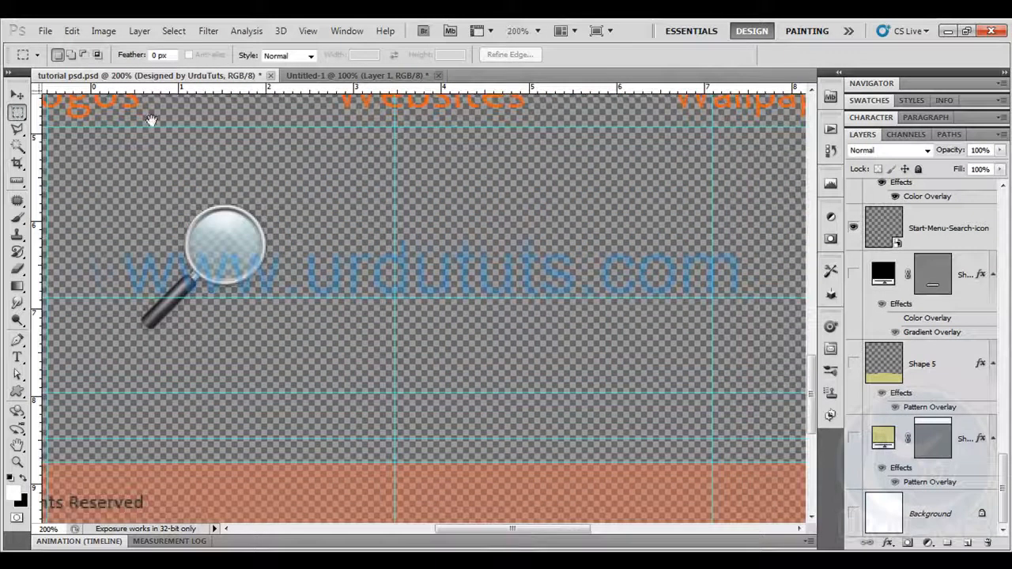
{"action": "left_click_drag", "start_coordinate": [468, 359], "coordinate": [336, 300]}
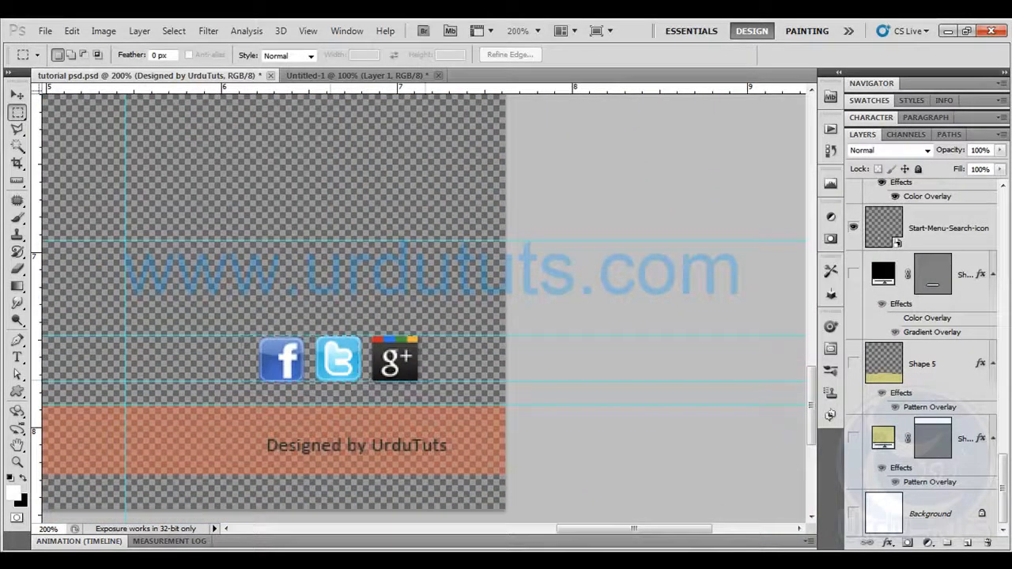
{"action": "left_click_drag", "start_coordinate": [242, 336], "coordinate": [435, 381]}
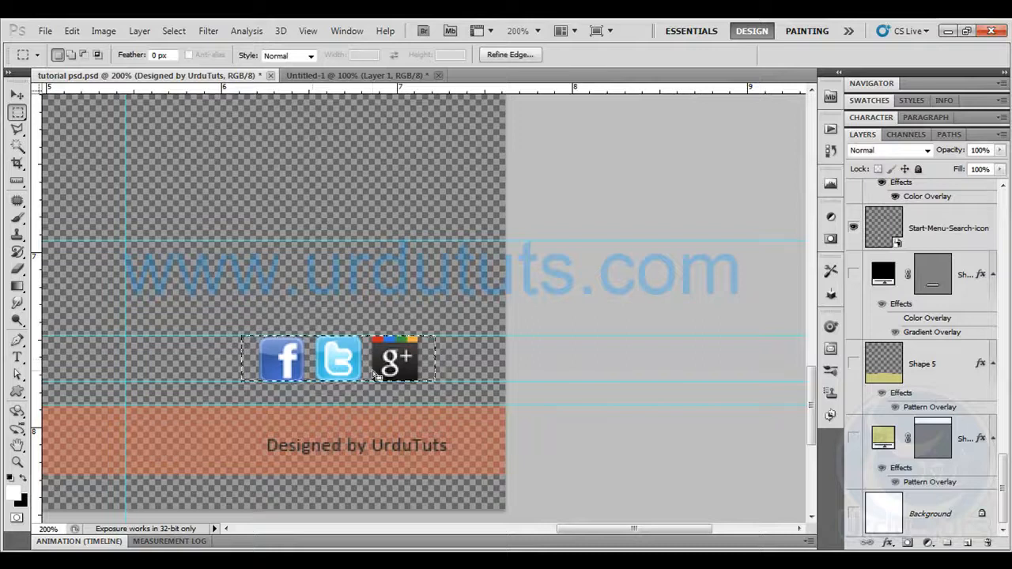
{"action": "key", "text": "ctrl+c"}
{"action": "left_click", "coordinate": [494, 249]}
{"action": "left_click", "coordinate": [72, 30]}
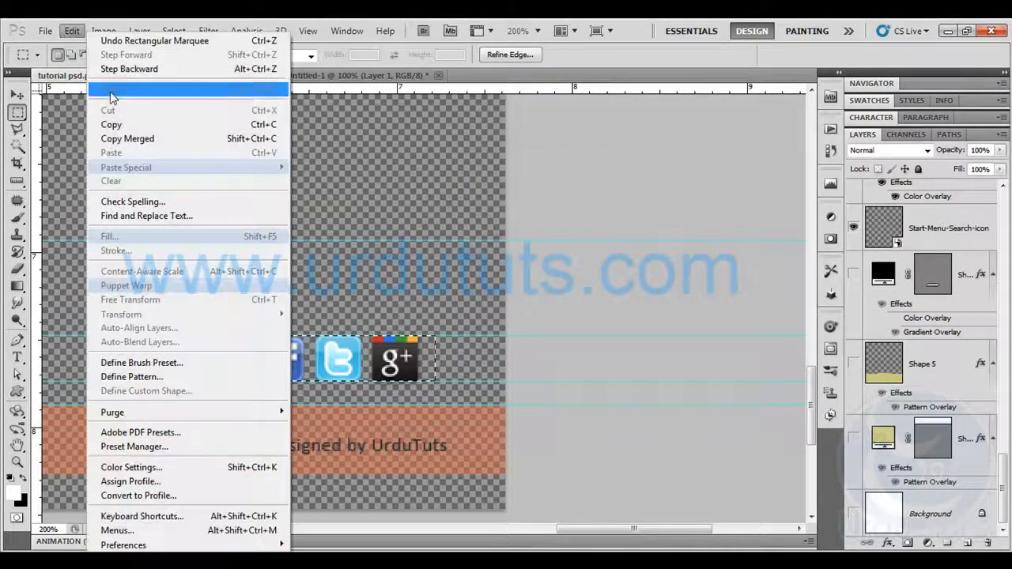
{"action": "left_click", "coordinate": [129, 138]}
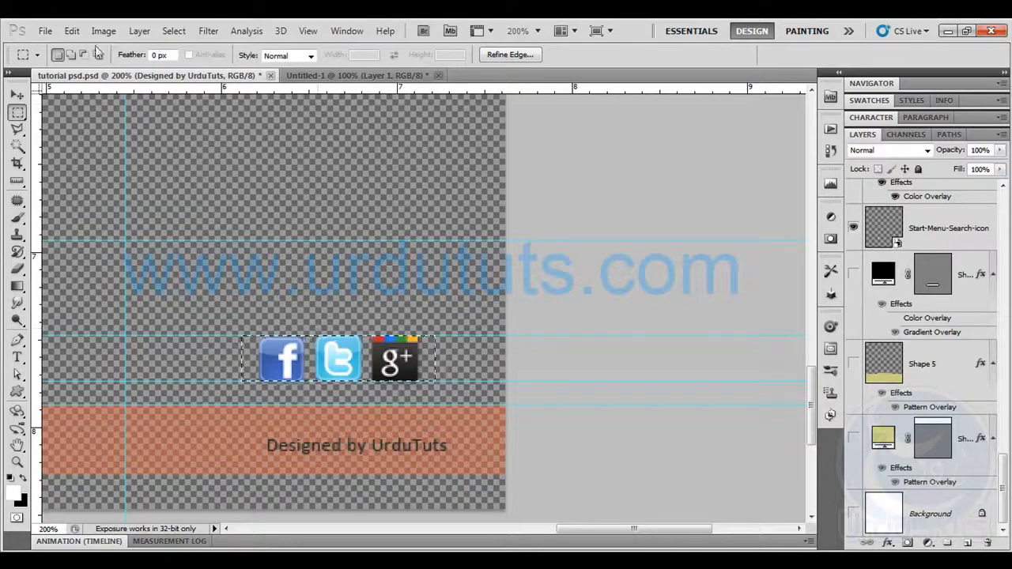
Create a new document at the clipboard size, paste the social icons and hide its white Background layer
{"action": "left_click", "coordinate": [44, 30]}
{"action": "key", "text": "Escape"}
{"action": "key", "text": "ctrl+n"}
{"action": "key", "text": "Return"}
{"action": "key", "text": "ctrl+v"}
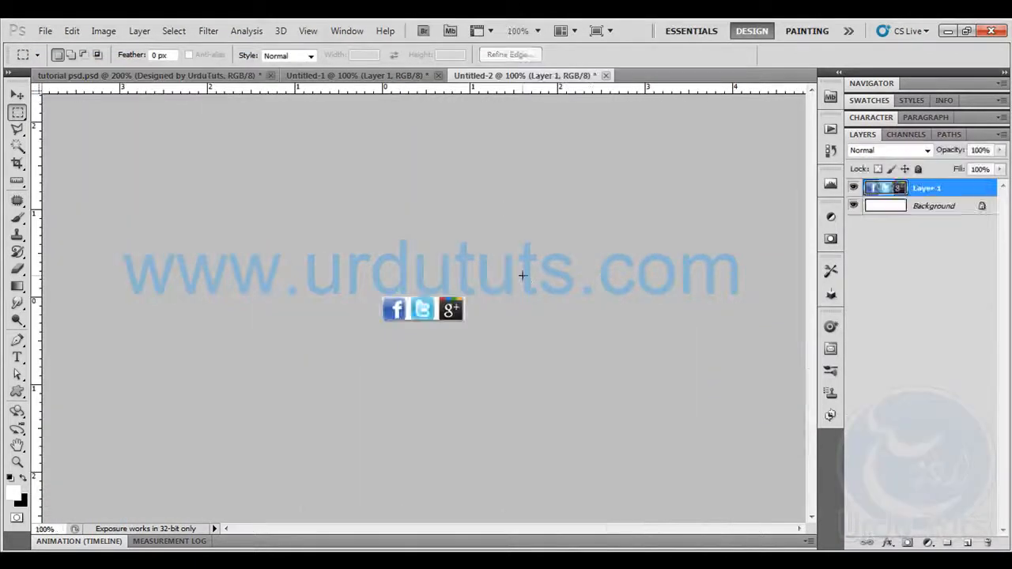
{"action": "left_click", "coordinate": [854, 206]}
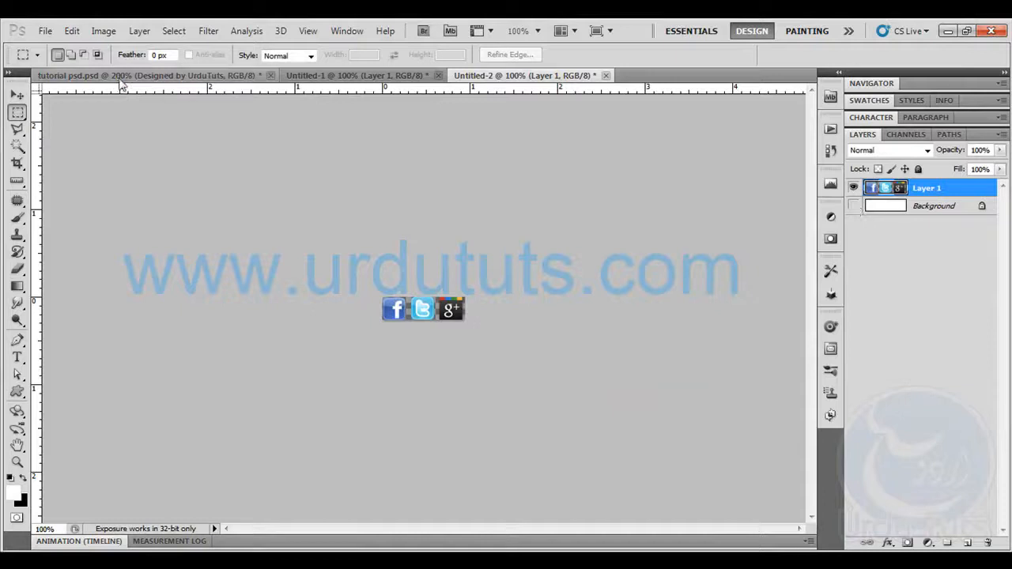
Save the icons for web as a transparent PNG-24 named social-buttons in the site's images folder
{"action": "left_click", "coordinate": [45, 30]}
{"action": "left_click", "coordinate": [131, 285]}
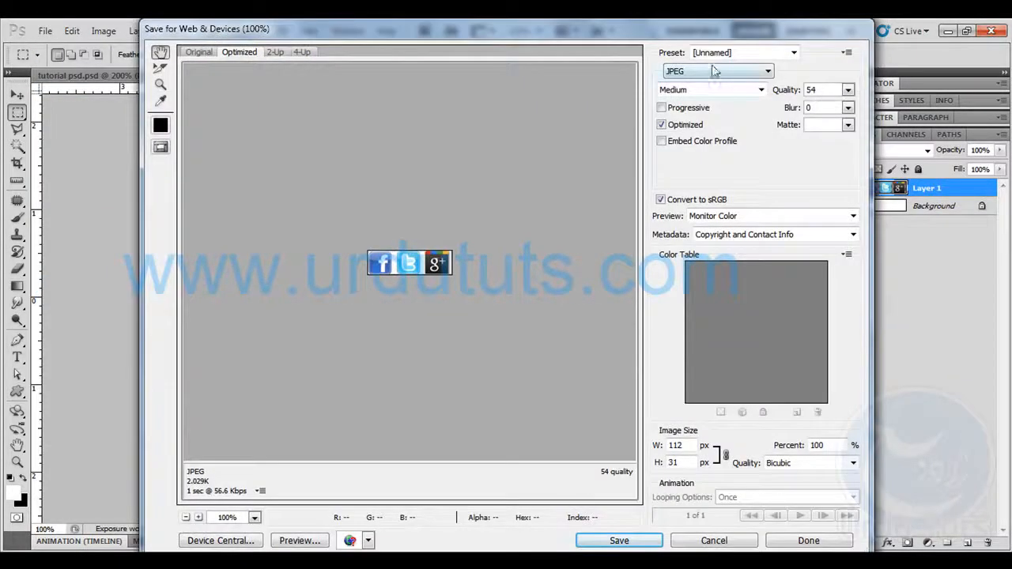
{"action": "left_click", "coordinate": [714, 71]}
{"action": "left_click", "coordinate": [688, 113]}
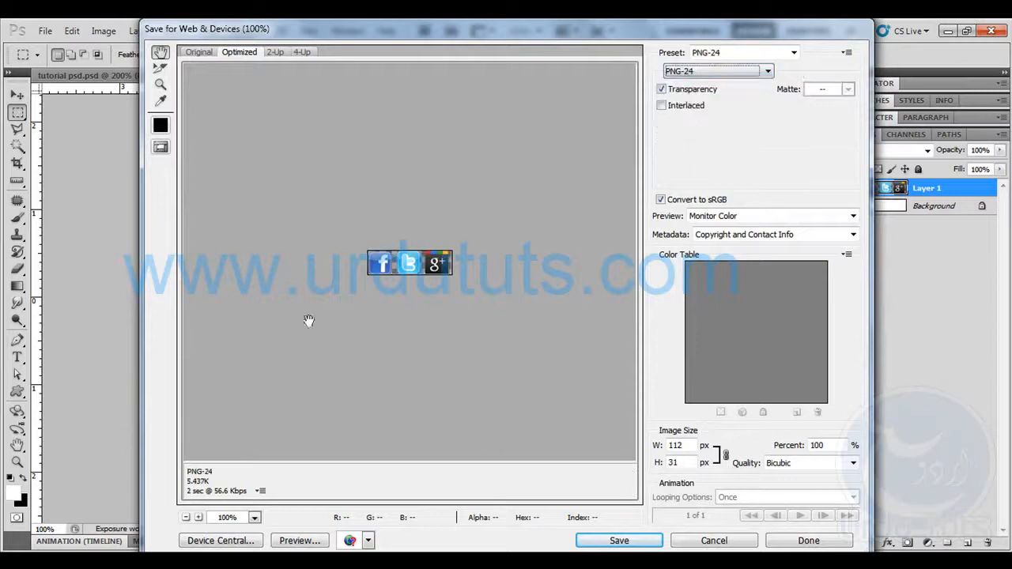
{"action": "left_click", "coordinate": [615, 546]}
{"action": "type", "text": "socialbuttons"}
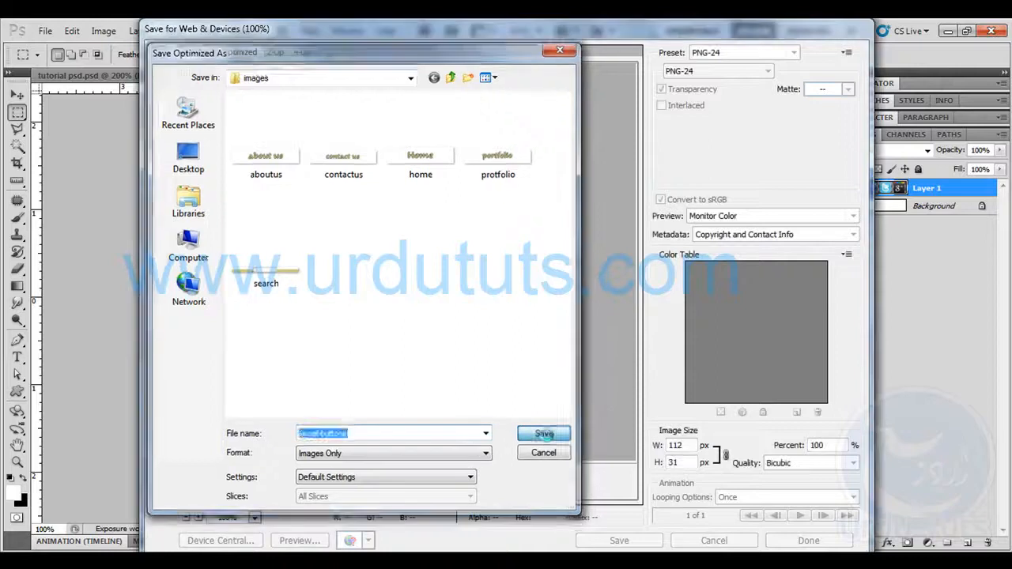
{"action": "left_click", "coordinate": [545, 434]}
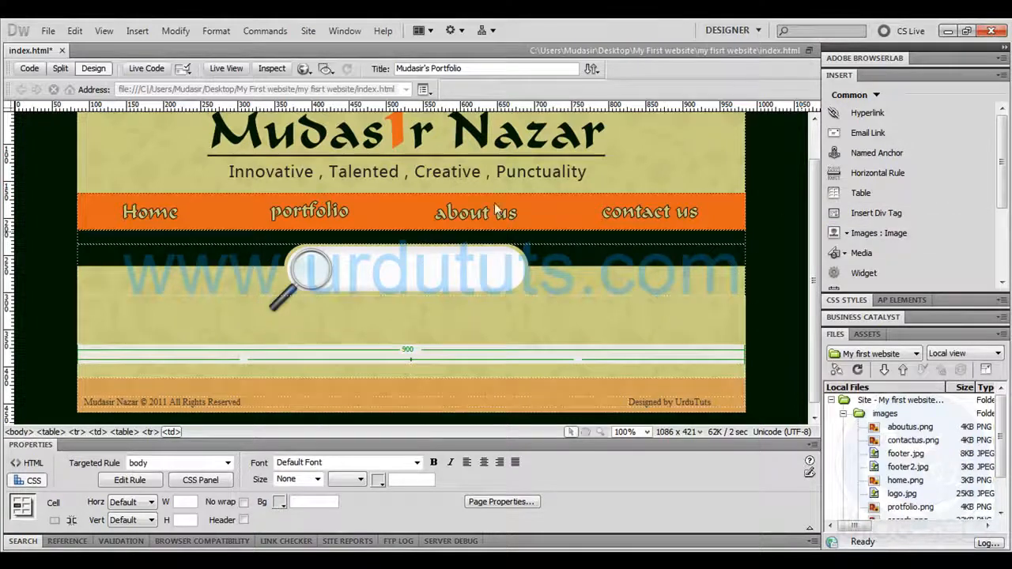
Insert social-buttons.png into the new table's second cell in Dreamweaver and widen the first column to 743 px
{"action": "left_click", "coordinate": [878, 232]}
{"action": "left_click_drag", "start_coordinate": [578, 229], "coordinate": [577, 286]}
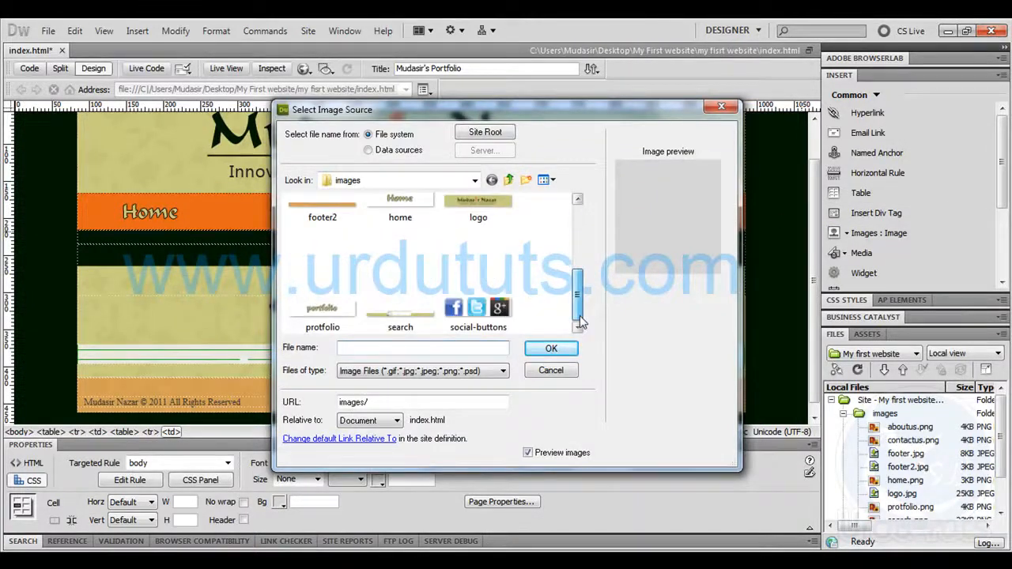
{"action": "double_click", "coordinate": [478, 312]}
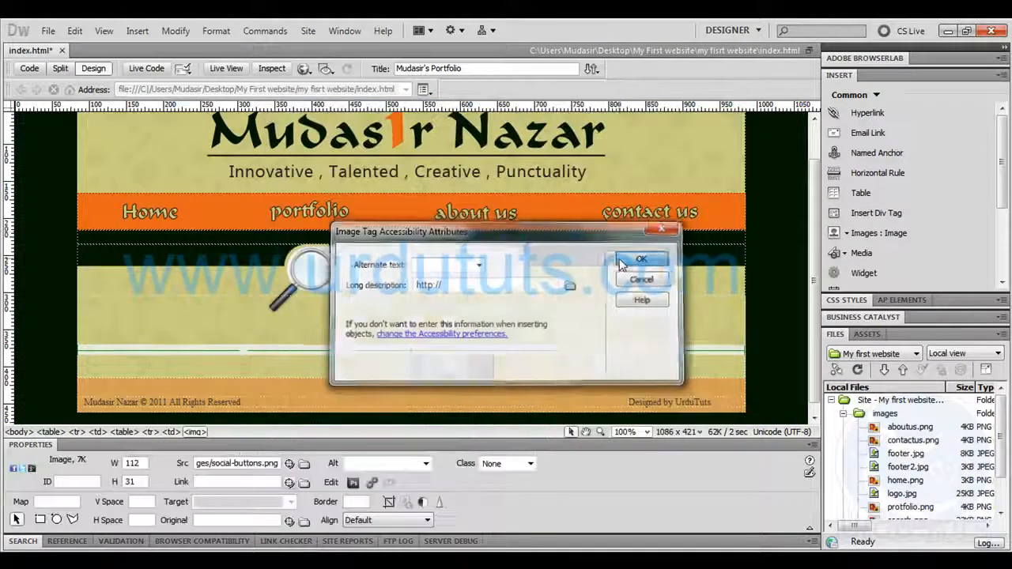
{"action": "left_click", "coordinate": [619, 258]}
{"action": "left_click_drag", "start_coordinate": [411, 367], "coordinate": [630, 368]}
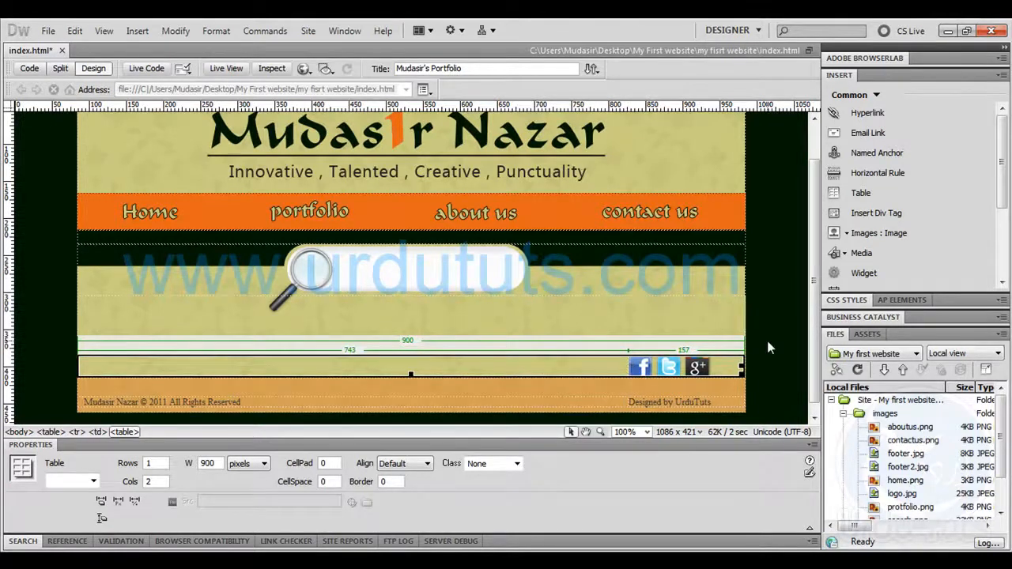
Select the social buttons image in the table above the footer at 300% magnification
{"action": "key", "text": "ctrl+equal"}
{"action": "key", "text": "ctrl+equal"}
{"action": "key", "text": "ctrl+equal"}
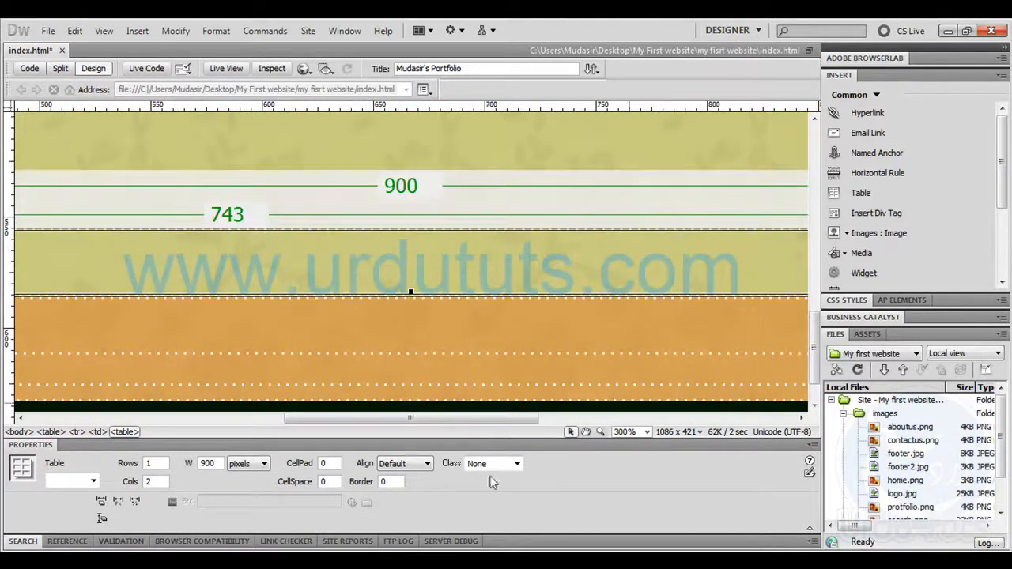
{"action": "left_click_drag", "start_coordinate": [468, 424], "coordinate": [693, 425]}
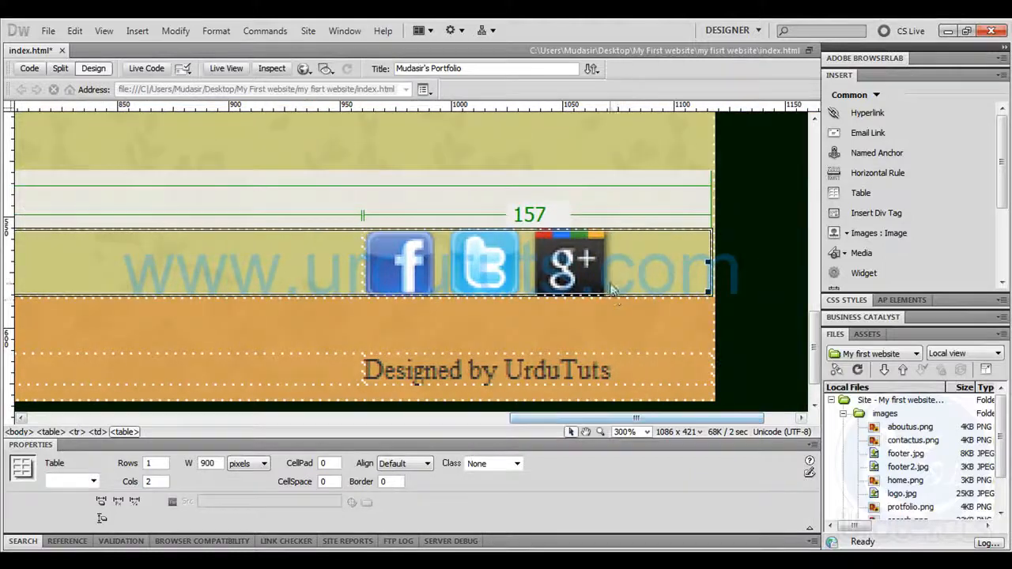
{"action": "left_click", "coordinate": [598, 270]}
{"action": "left_click", "coordinate": [738, 267]}
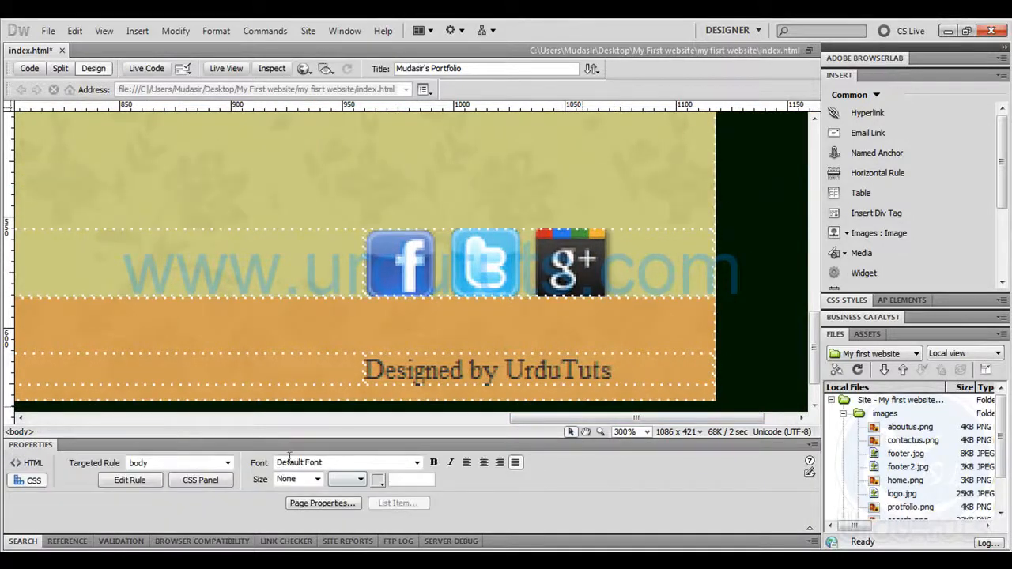
{"action": "left_click", "coordinate": [30, 464]}
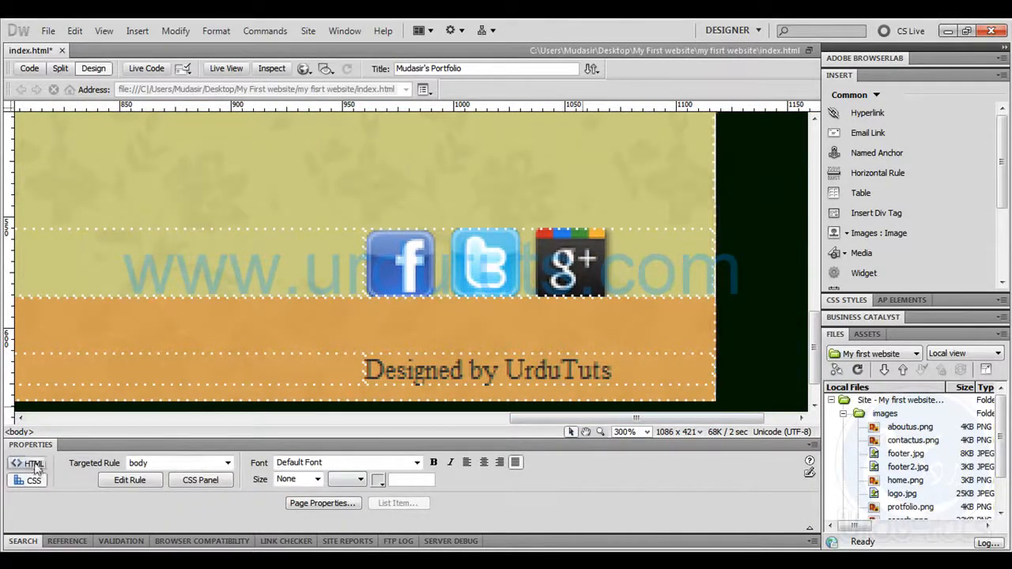
{"action": "left_click", "coordinate": [495, 286]}
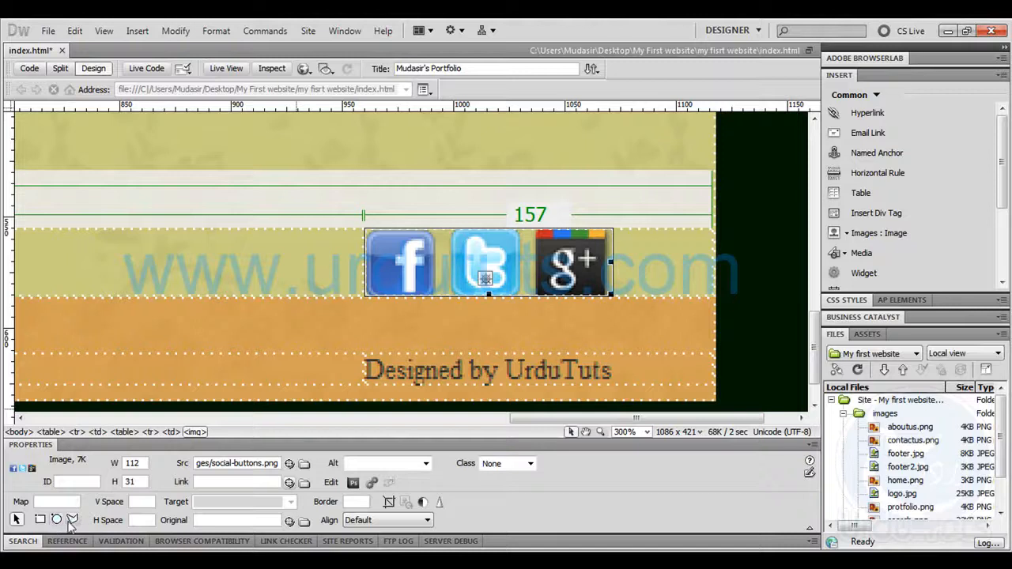
{"action": "left_click", "coordinate": [41, 525]}
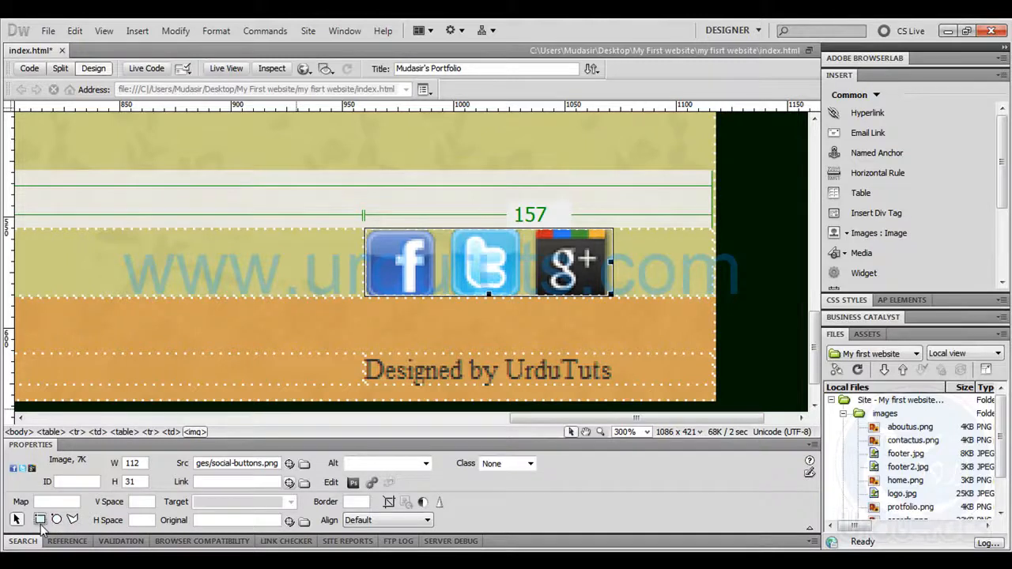
{"action": "left_click", "coordinate": [367, 237]}
{"action": "left_click", "coordinate": [389, 245]}
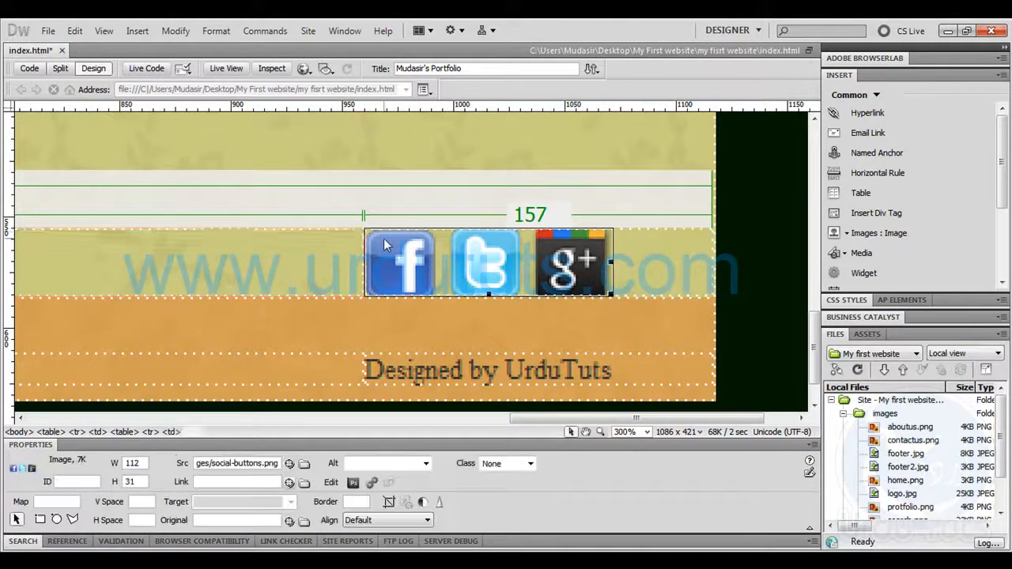
{"action": "left_click", "coordinate": [40, 519]}
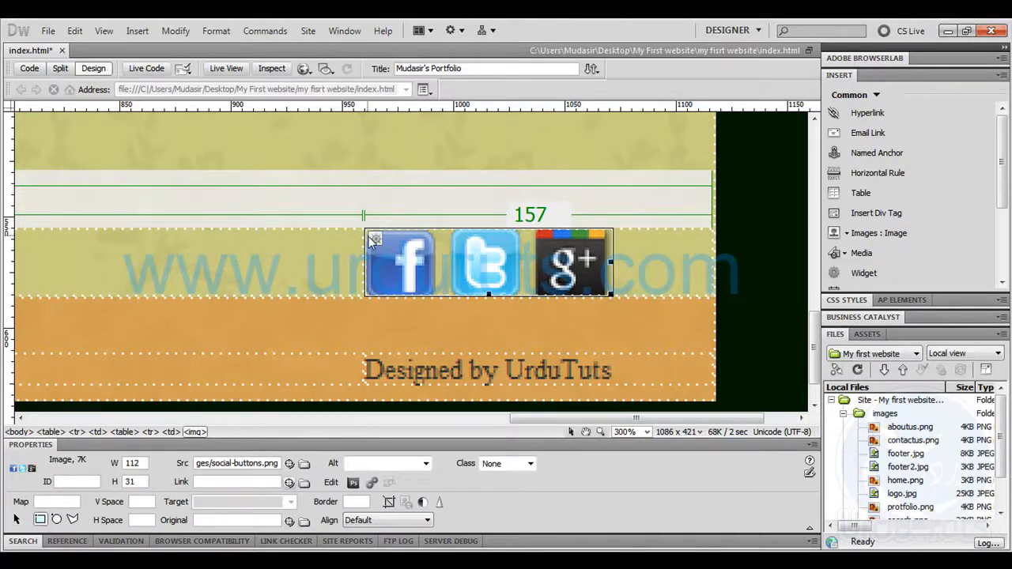
{"action": "left_click_drag", "start_coordinate": [367, 232], "coordinate": [435, 293]}
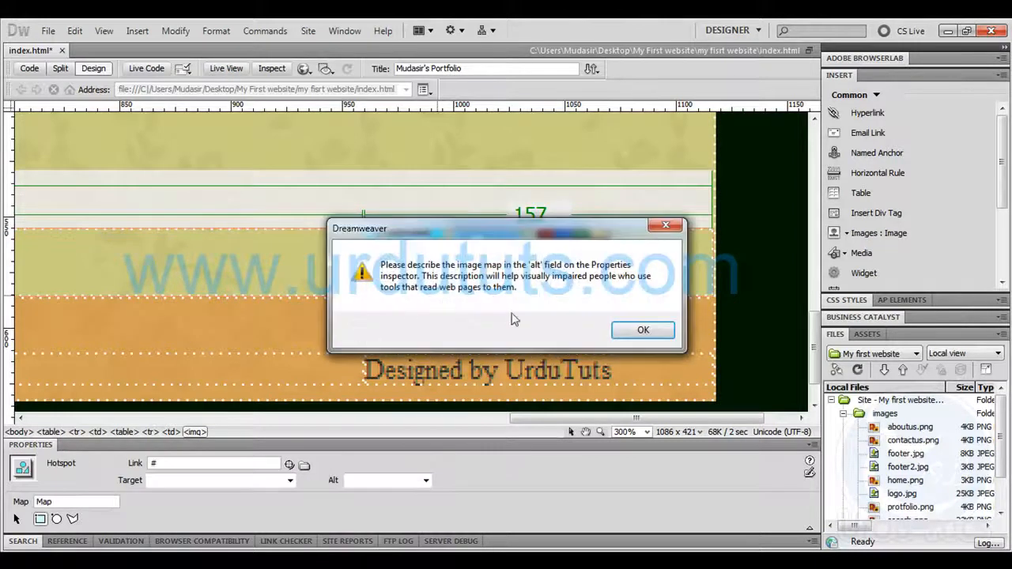
{"action": "left_click", "coordinate": [642, 332]}
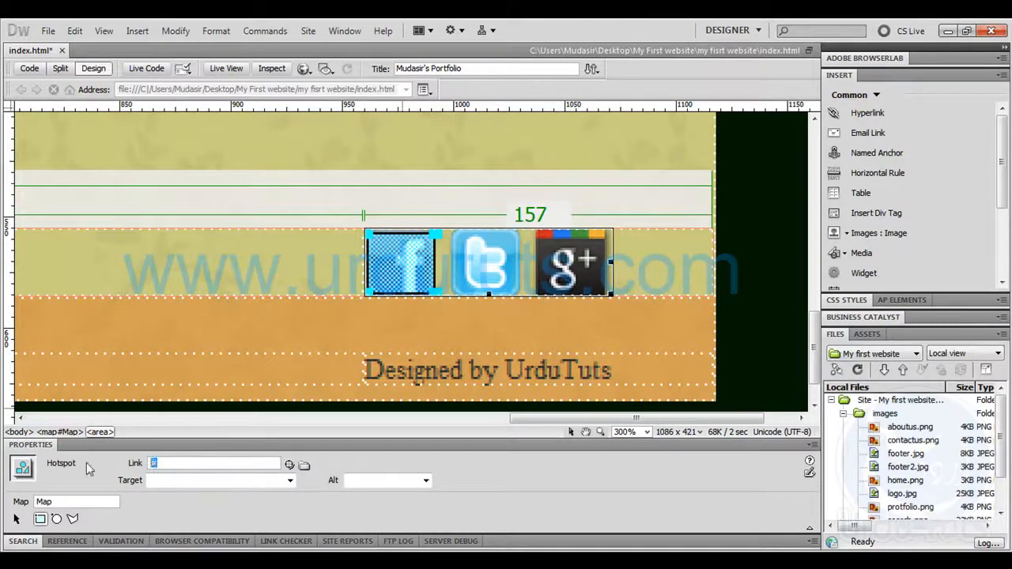
{"action": "type", "text": "www.facebook.com/groups/urdutu"}
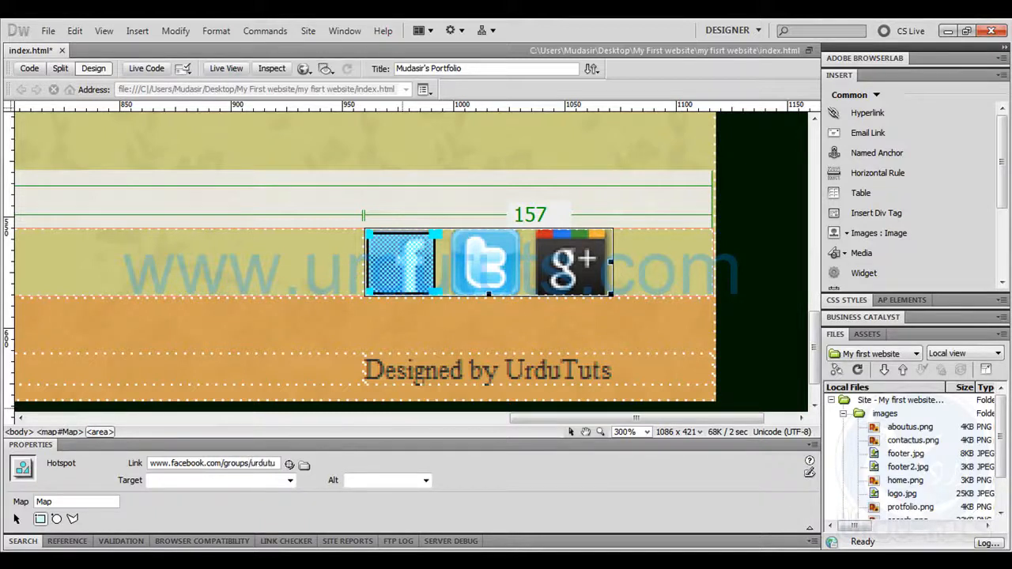
{"action": "type", "text": "ts"}
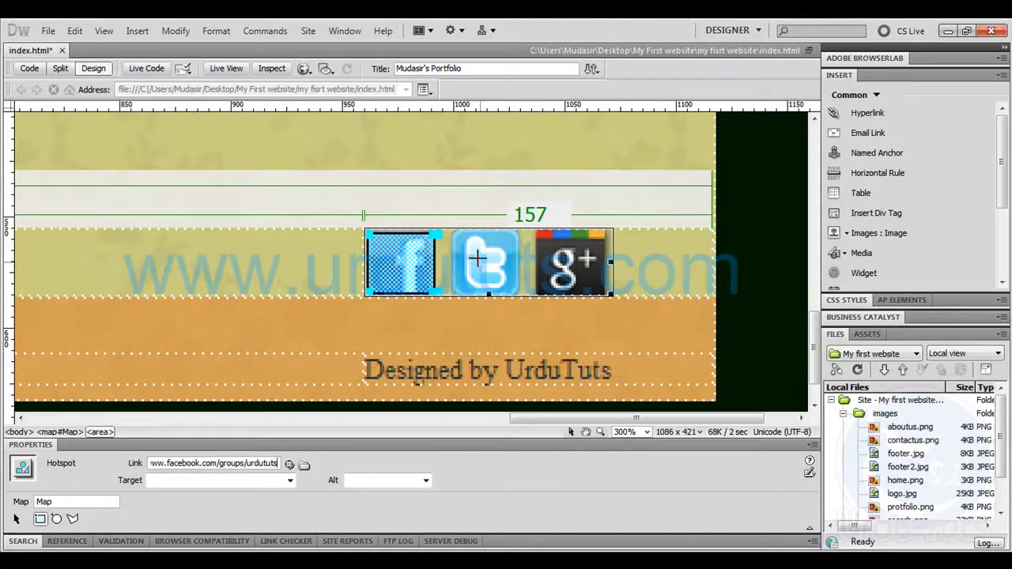
{"action": "left_click_drag", "start_coordinate": [452, 231], "coordinate": [528, 296]}
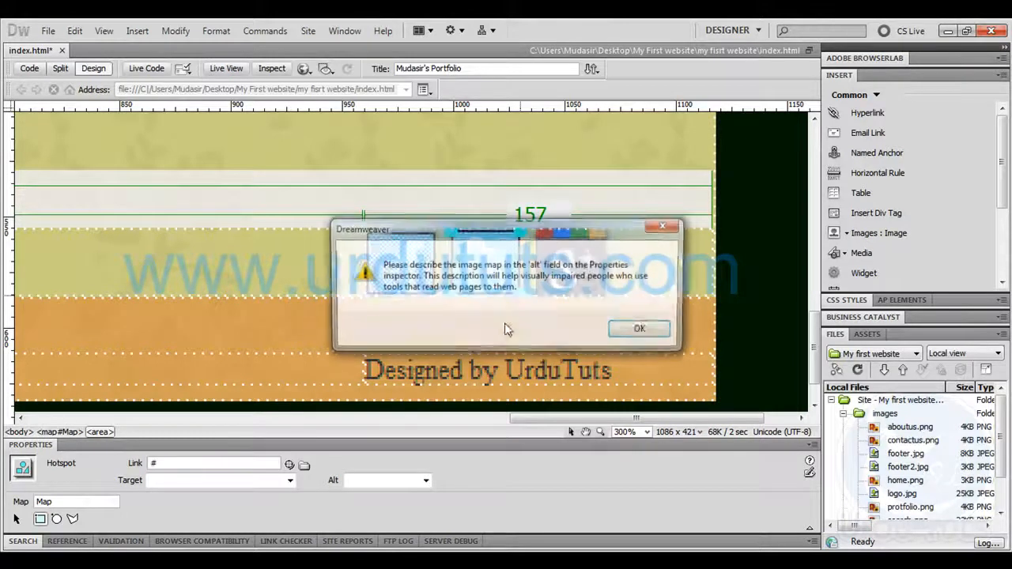
{"action": "left_click", "coordinate": [655, 335]}
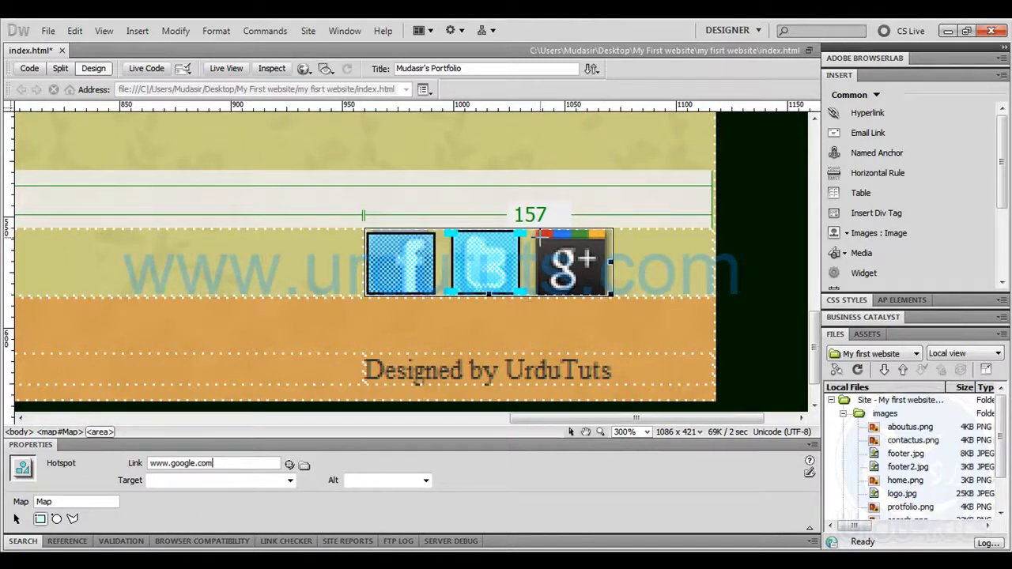
{"action": "left_click_drag", "start_coordinate": [534, 230], "coordinate": [607, 295]}
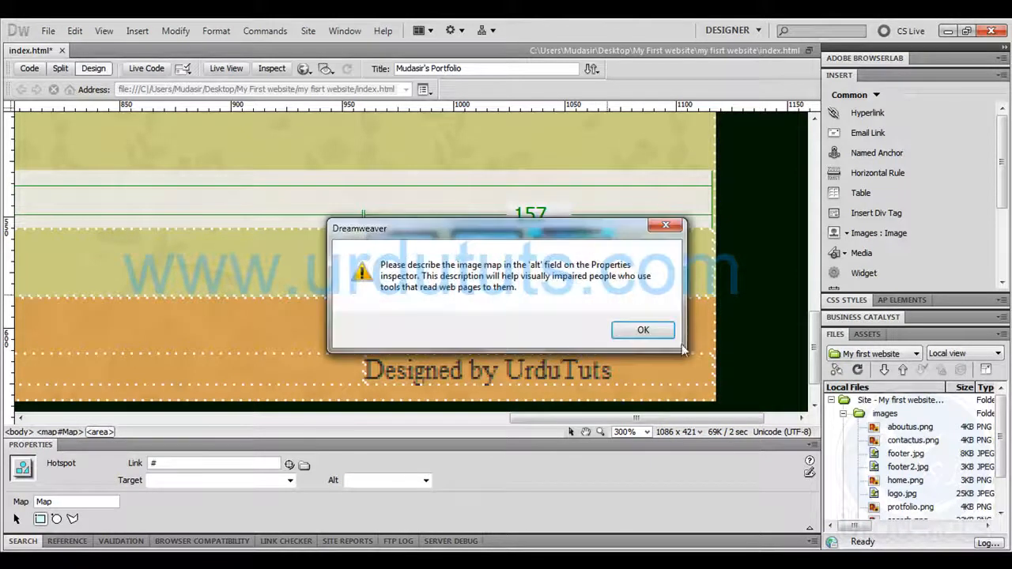
{"action": "left_click", "coordinate": [647, 331]}
{"action": "left_click", "coordinate": [94, 434]}
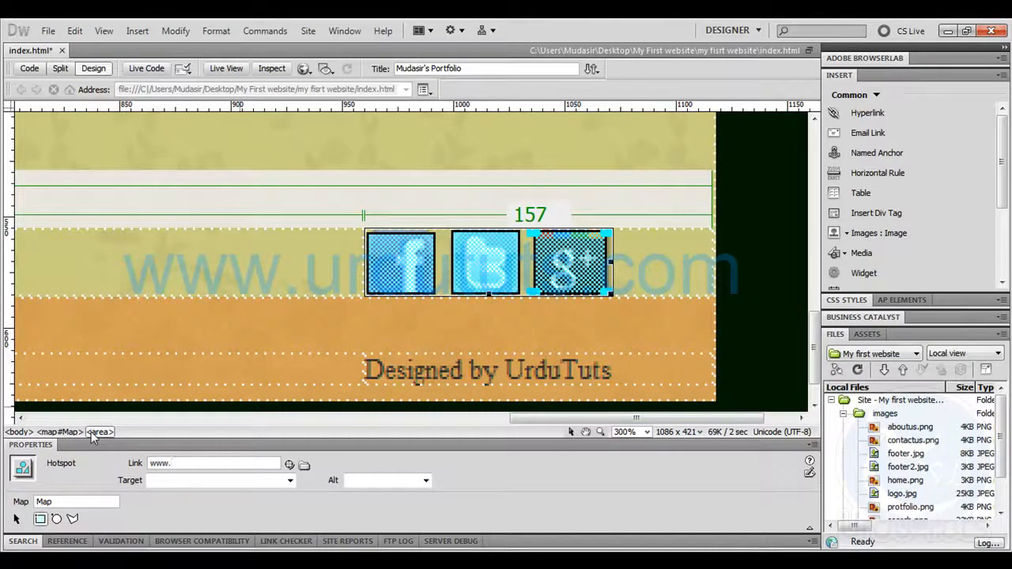
{"action": "type", "text": "www.plus.gopogle.com"}
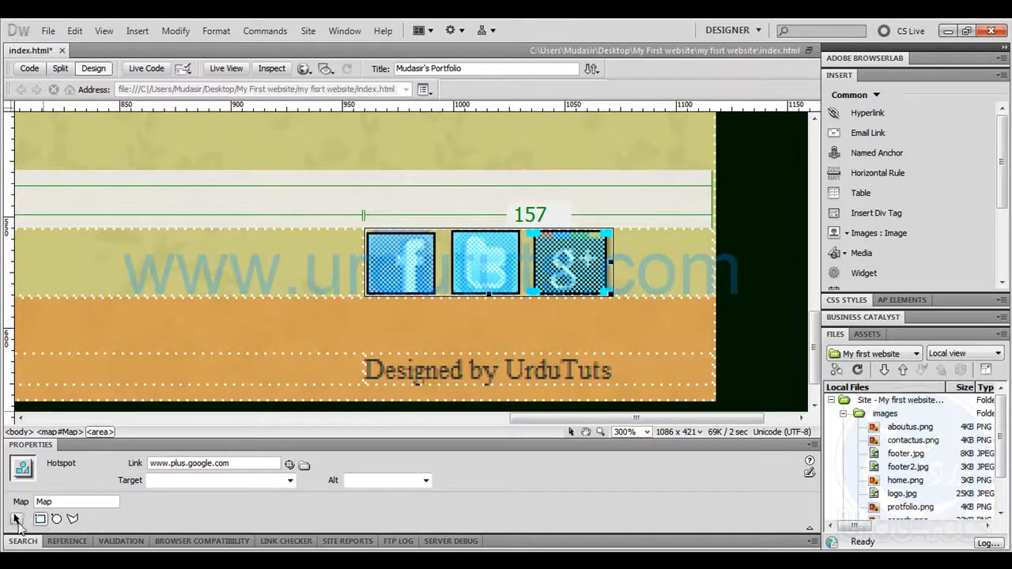
Switch to the portfolio page in Chrome and reload it to check the social icons above the footer
{"action": "left_click", "coordinate": [267, 259]}
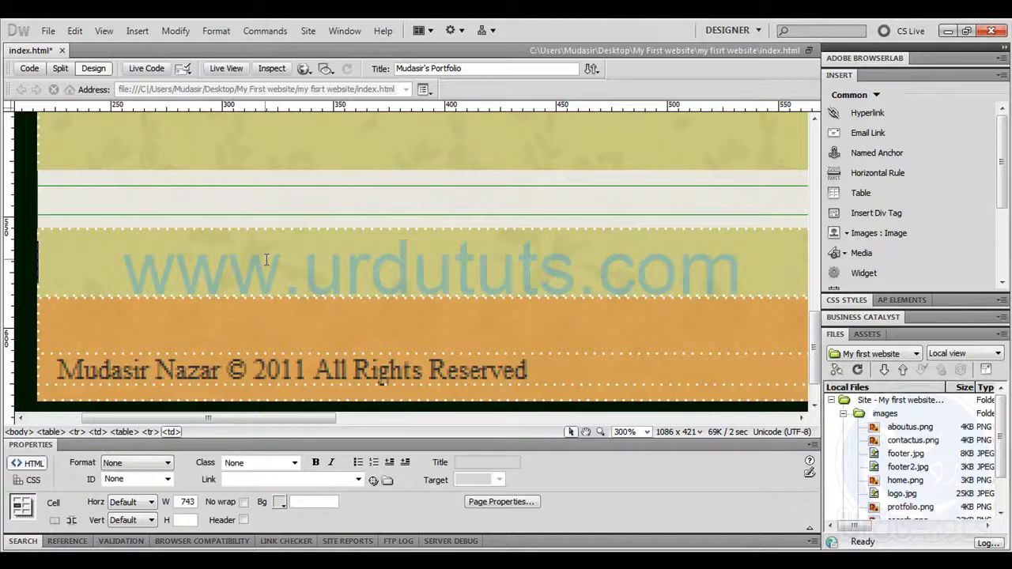
{"action": "key", "text": "ctrl+minus"}
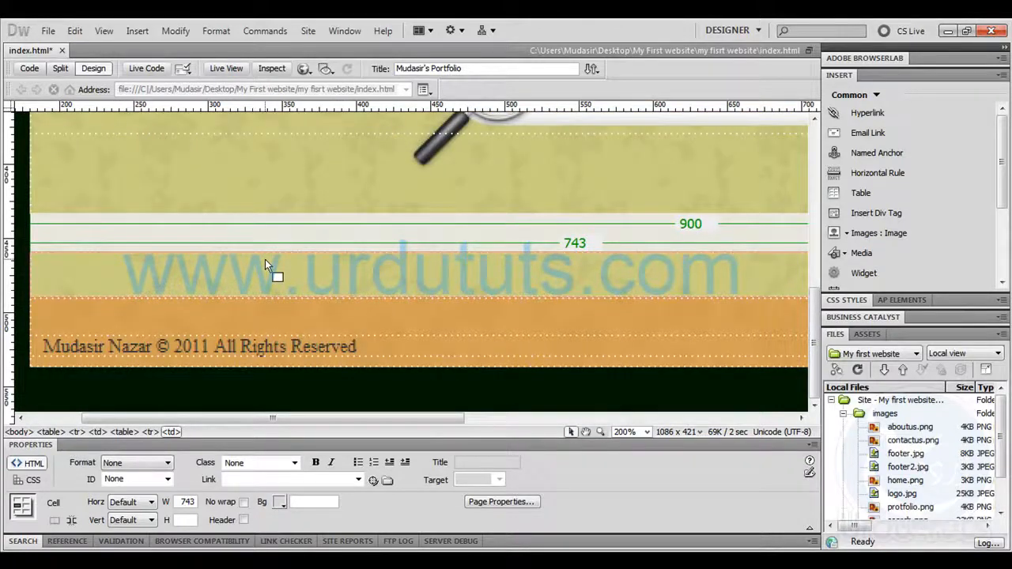
{"action": "key", "text": "ctrl+minus"}
{"action": "key", "text": "ctrl+minus"}
{"action": "key", "text": "ctrl+minus"}
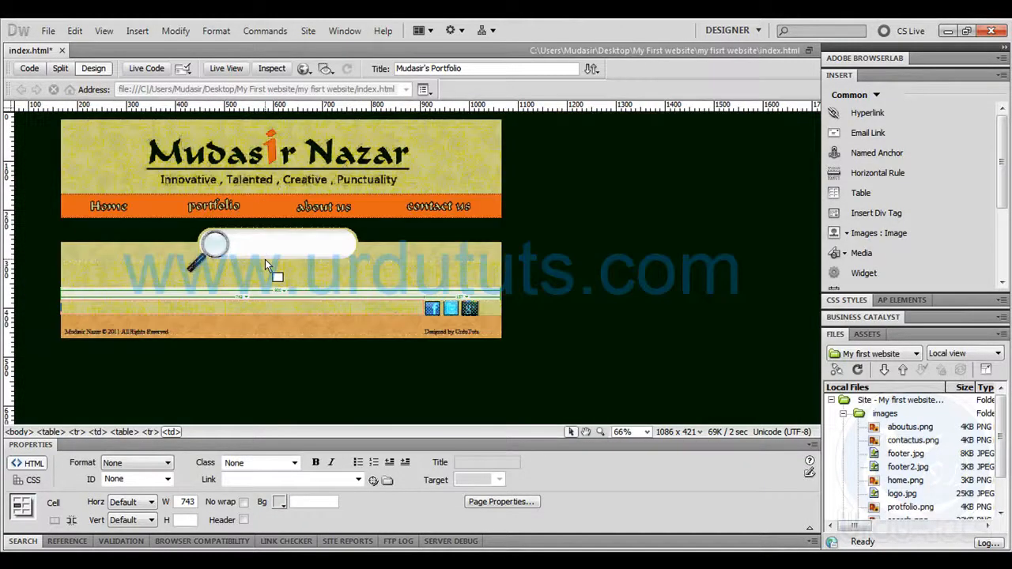
{"action": "key", "text": "ctrl+equal"}
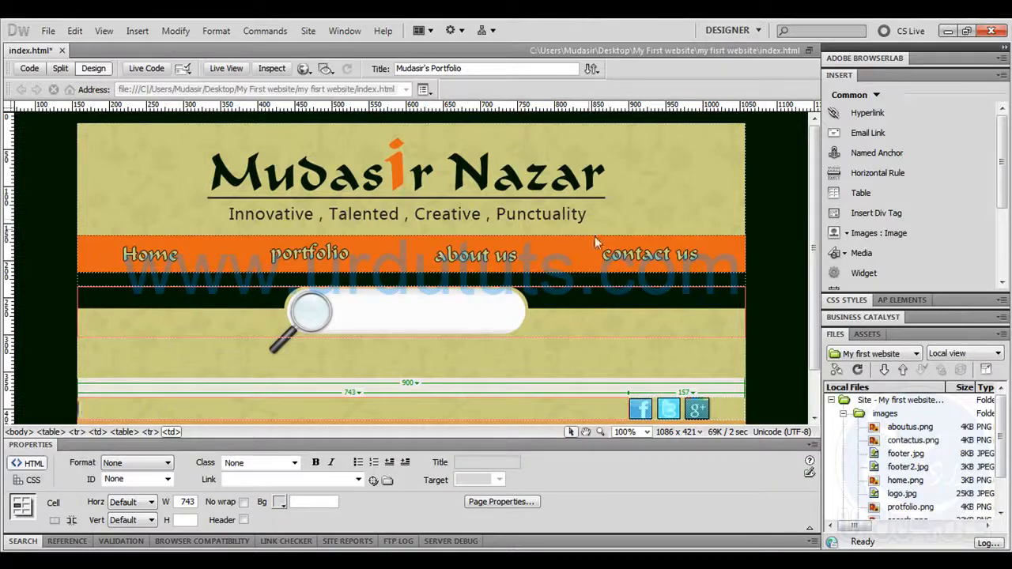
{"action": "left_click", "coordinate": [763, 218]}
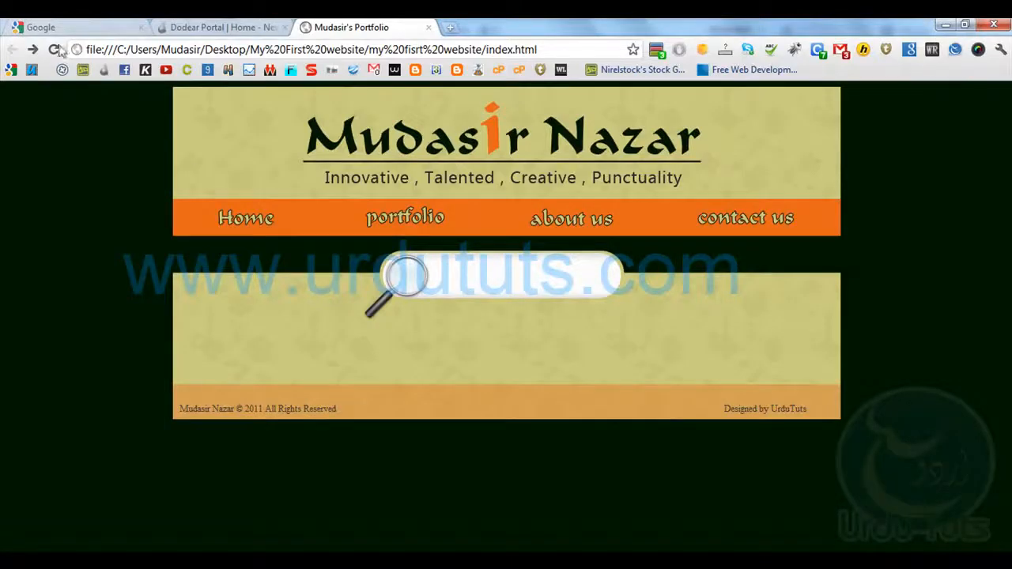
{"action": "left_click", "coordinate": [55, 50]}
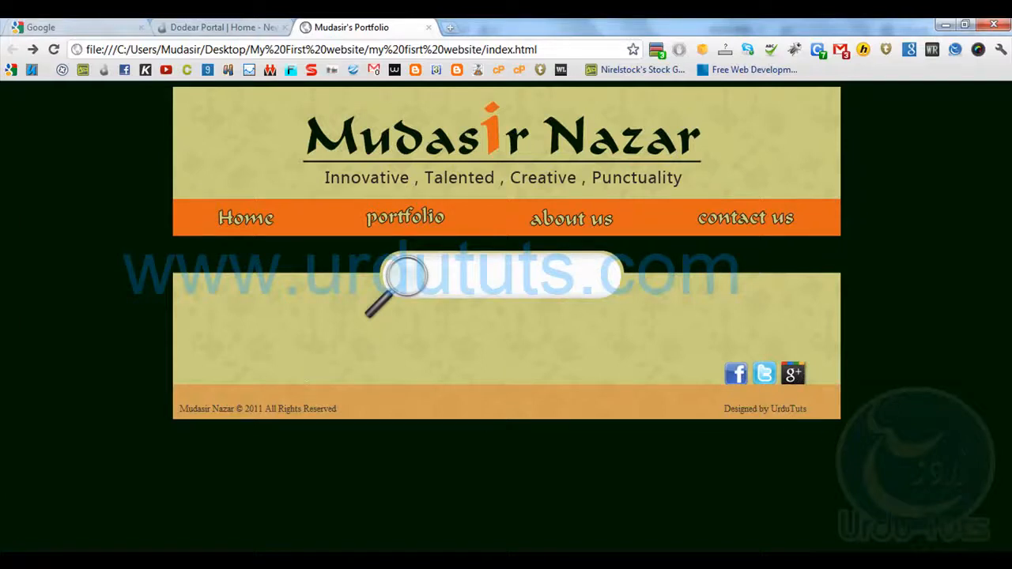
Switch to Photoshop, add a vertical guide at the Facebook icon's left edge, and measure from it to the page's right edge
{"action": "key", "text": "alt+Tab"}
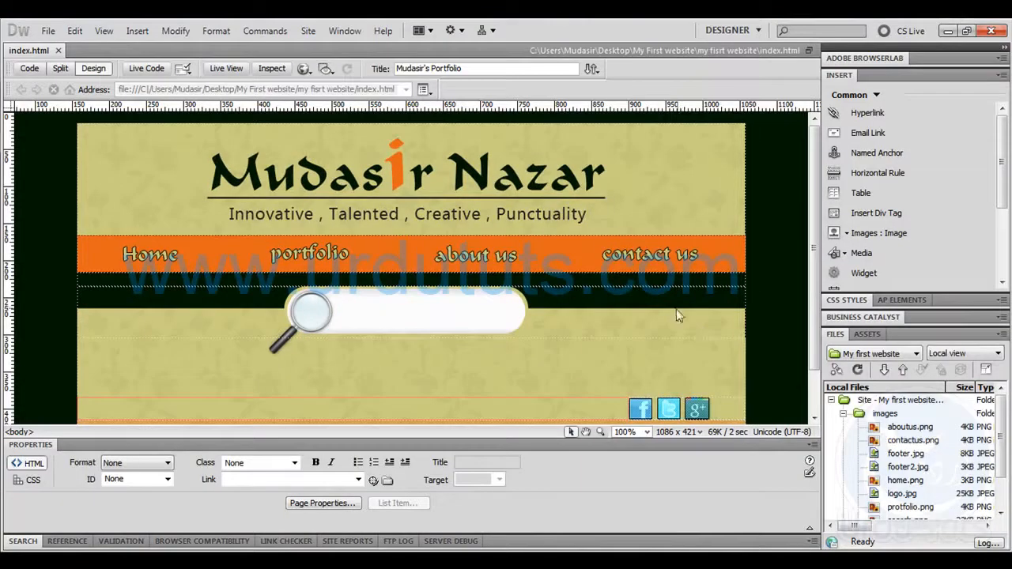
{"action": "key", "text": "alt+Tab"}
{"action": "left_click_drag", "start_coordinate": [162, 129], "coordinate": [421, 354]}
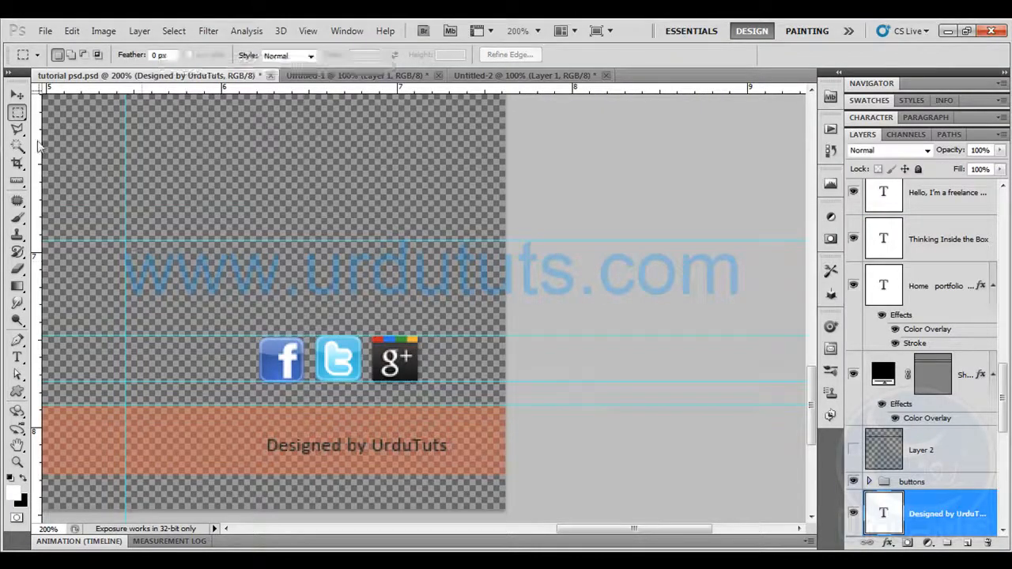
{"action": "left_click_drag", "start_coordinate": [257, 154], "coordinate": [257, 154]}
{"action": "left_click", "coordinate": [17, 181]}
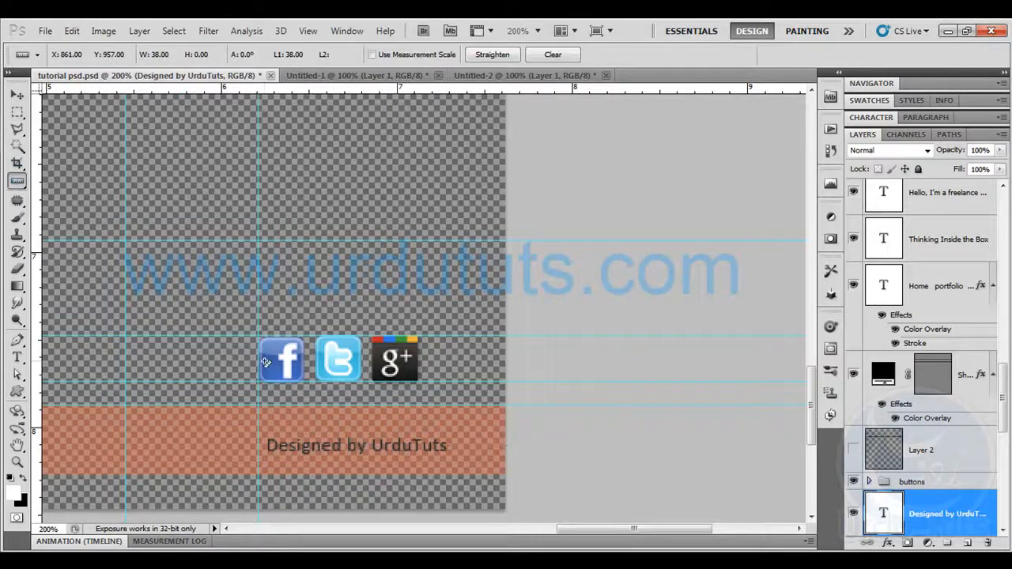
{"action": "left_click_drag", "start_coordinate": [261, 360], "coordinate": [485, 366]}
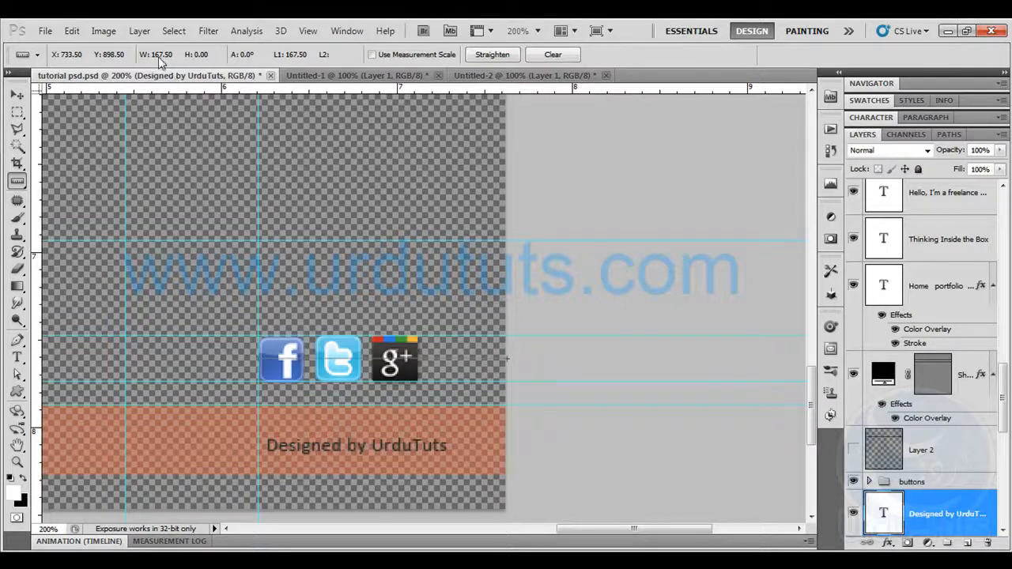
Switch to Dreamweaver, widen the social icons' column in the table above the footer to 167 pixels, and save the page
{"action": "left_click", "coordinate": [105, 560]}
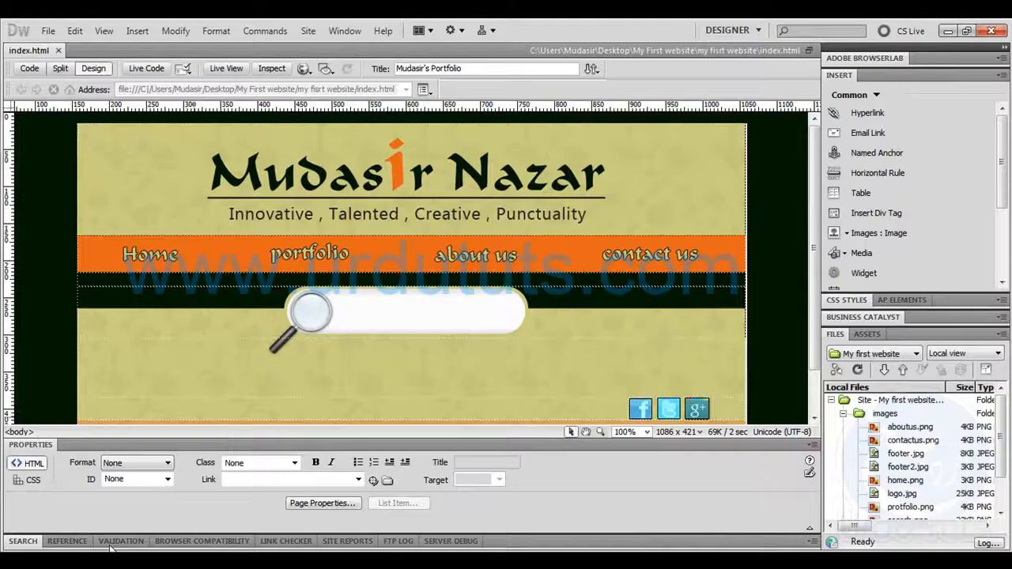
{"action": "key", "text": "ctrl+equal"}
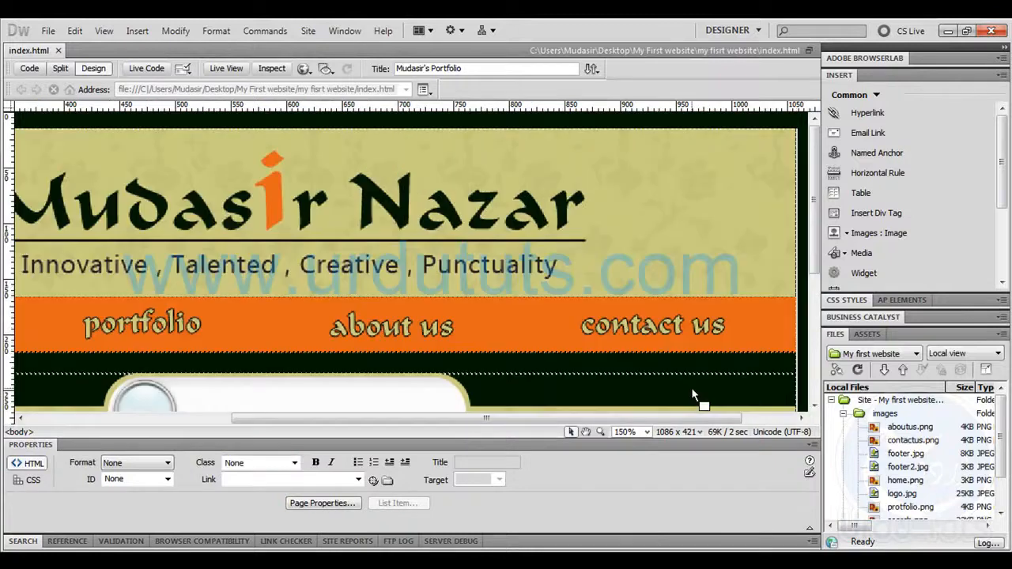
{"action": "left_click_drag", "start_coordinate": [814, 162], "coordinate": [814, 288]}
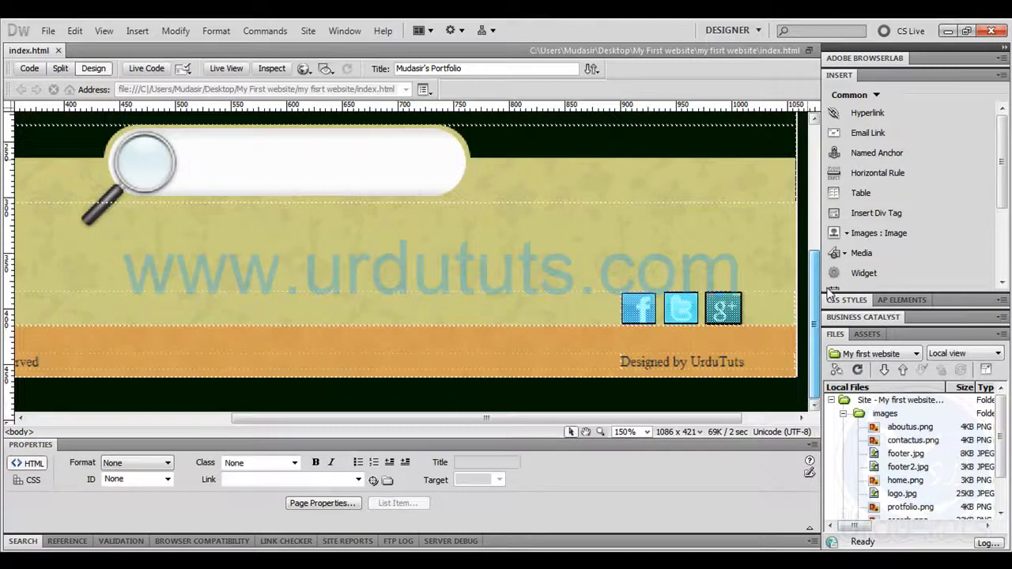
{"action": "left_click", "coordinate": [620, 308]}
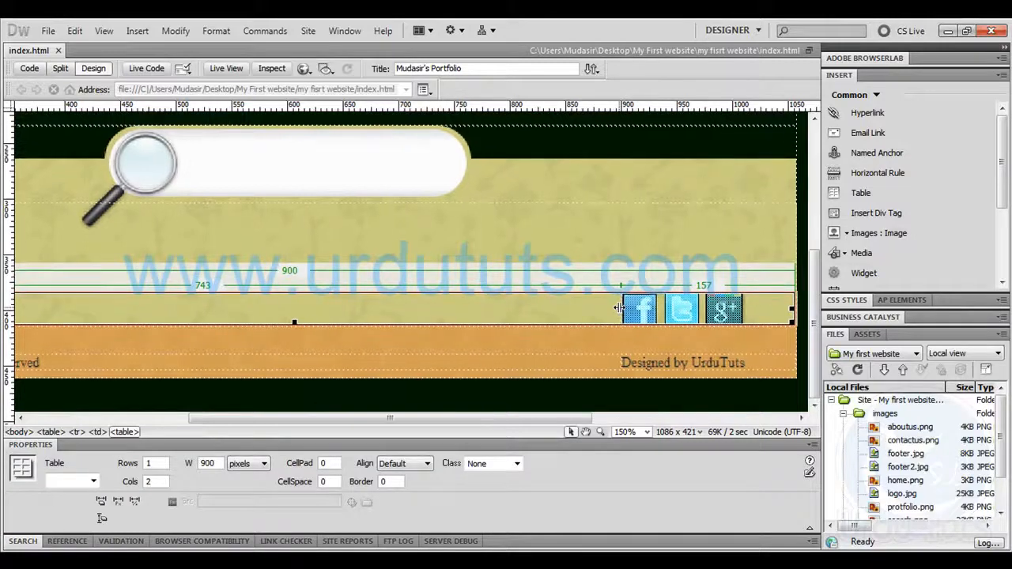
{"action": "left_click_drag", "start_coordinate": [618, 308], "coordinate": [611, 307]}
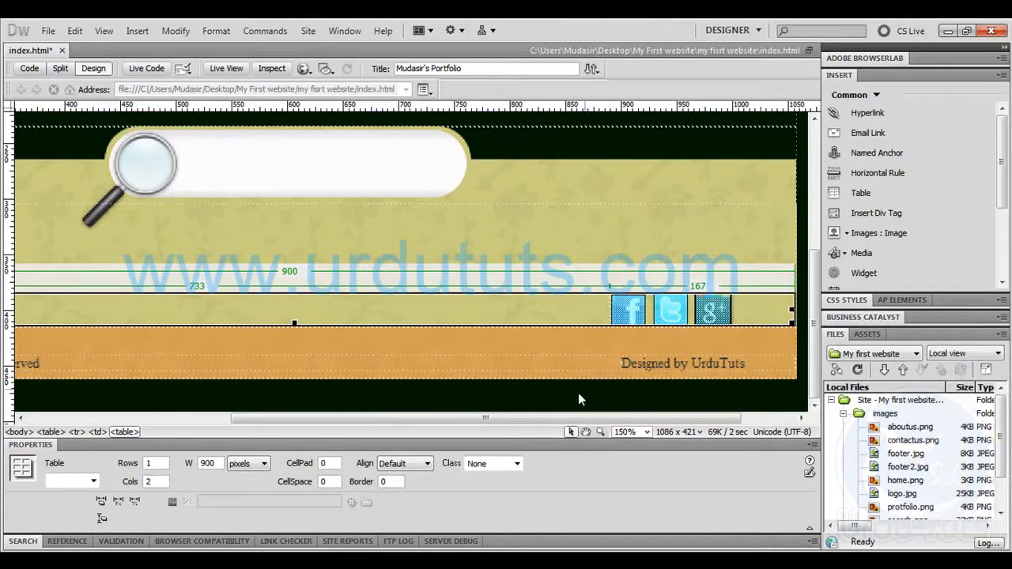
{"action": "left_click", "coordinate": [590, 392]}
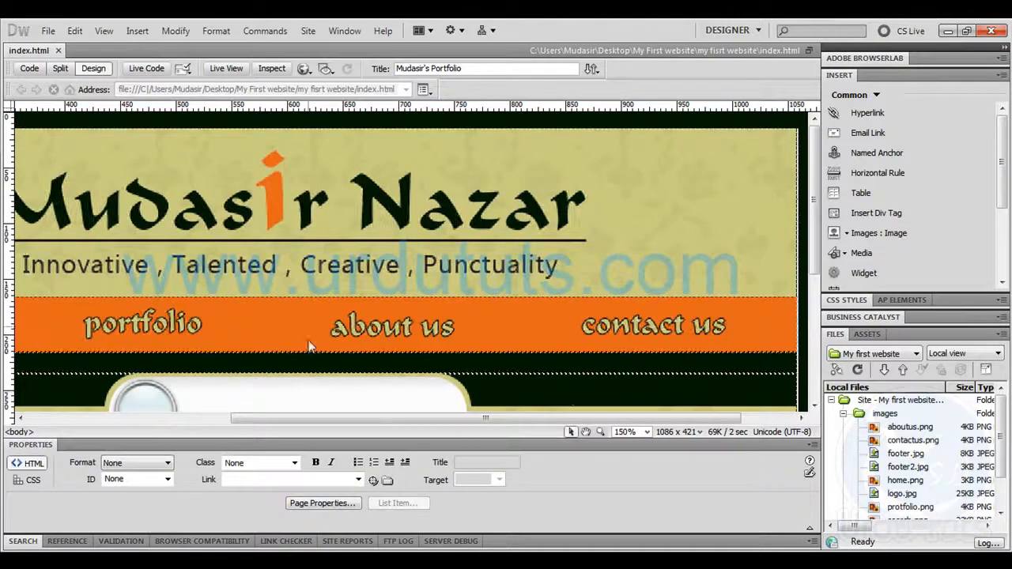
{"action": "key", "text": "ctrl+minus"}
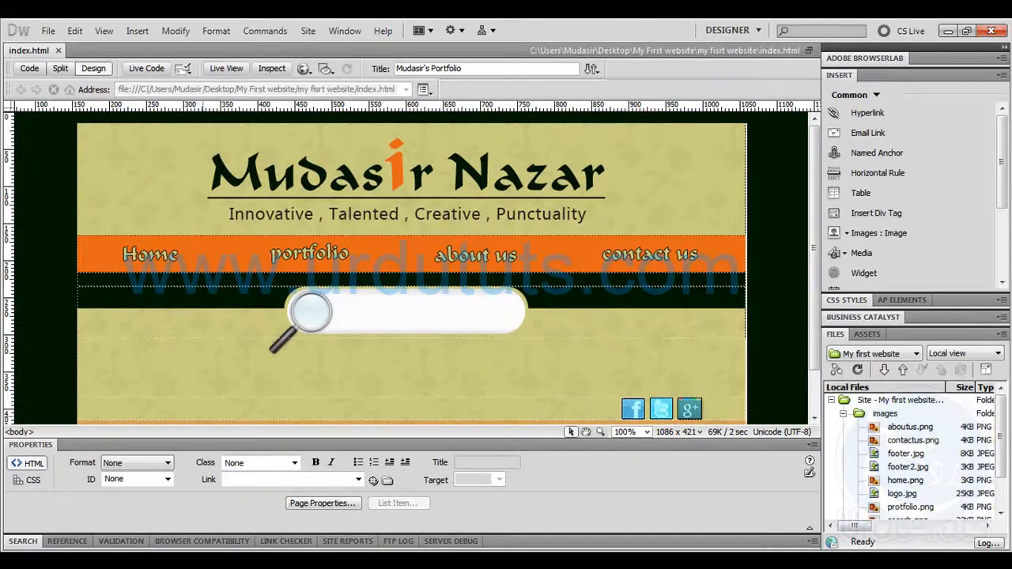
Switch to Photoshop and show the hidden search field shape, Shape 5, patterned header shape and Background layers
{"action": "left_click", "coordinate": [97, 560]}
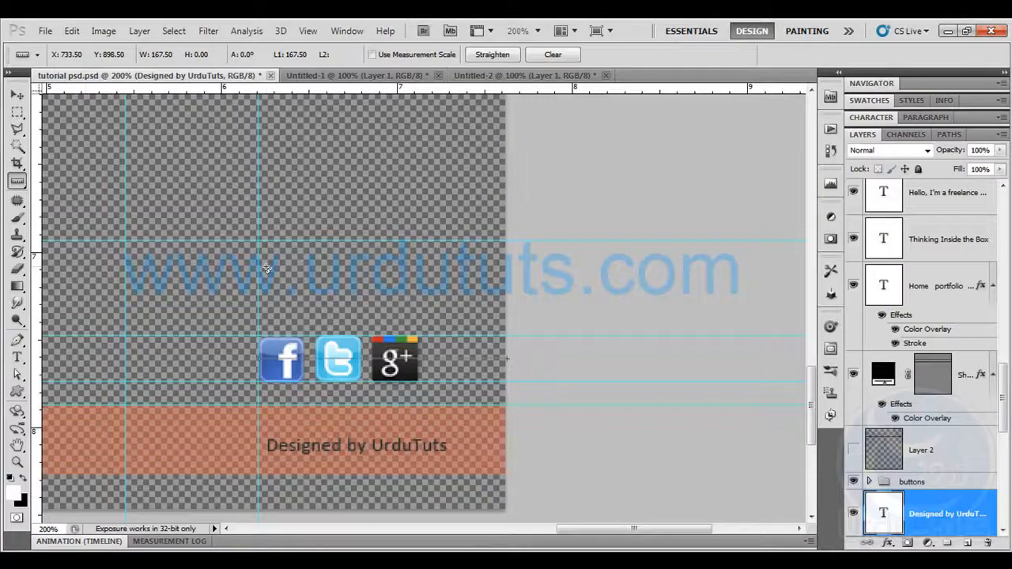
{"action": "key", "text": "ctrl+0"}
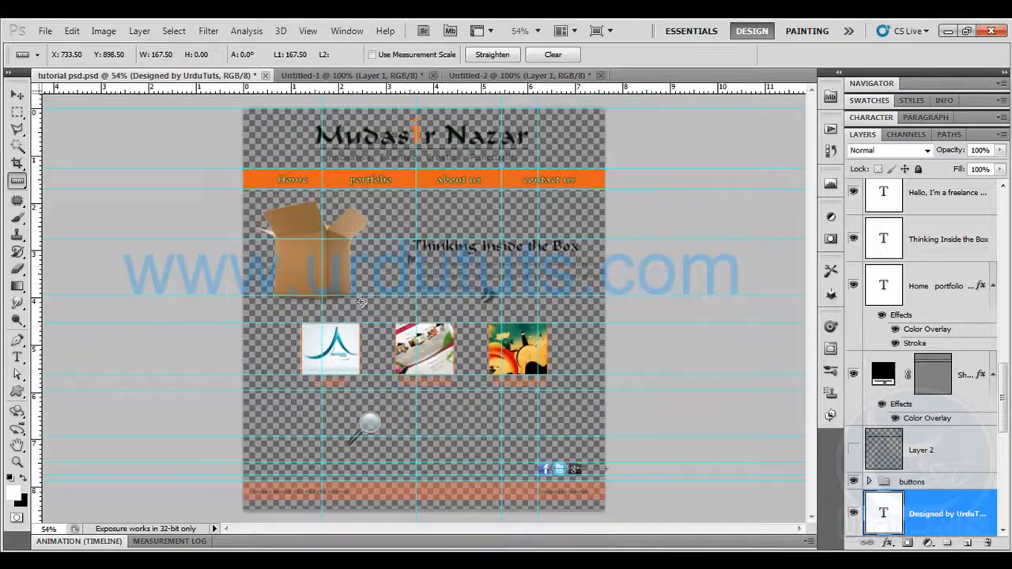
{"action": "scroll", "coordinate": [862, 458], "scroll_direction": "down", "scroll_amount": 4}
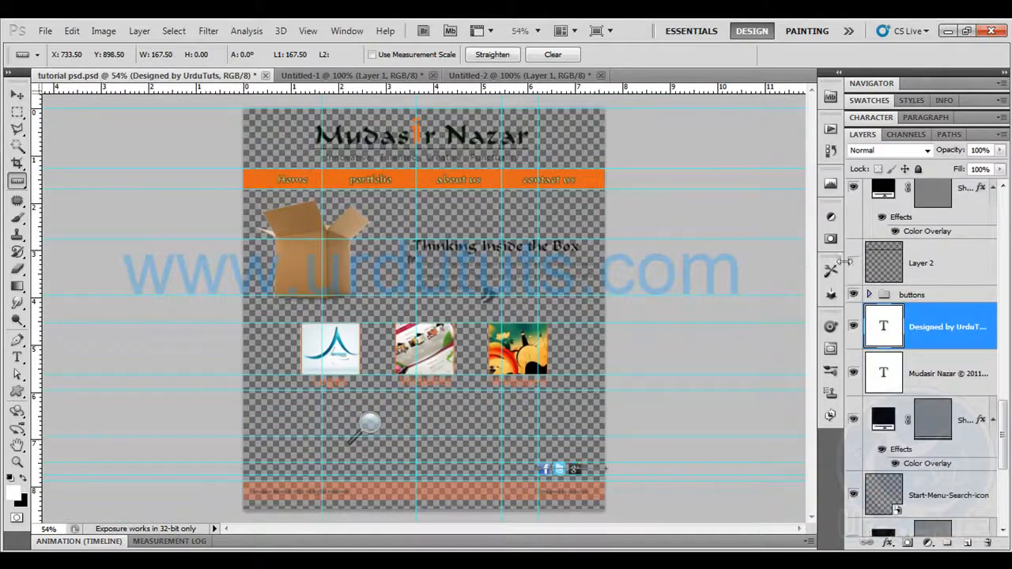
{"action": "scroll", "coordinate": [862, 474], "scroll_direction": "down", "scroll_amount": 4}
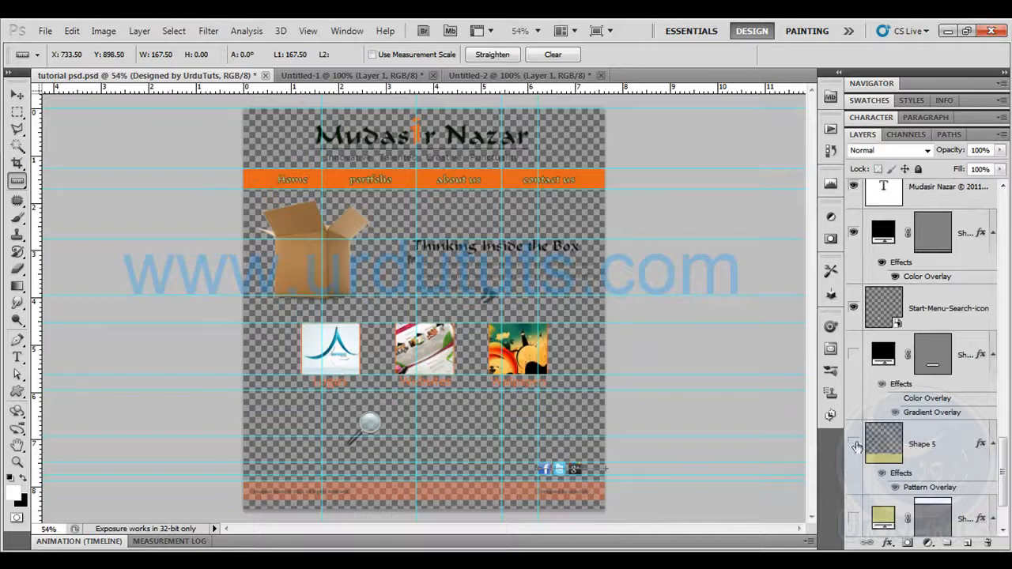
{"action": "left_click", "coordinate": [853, 444]}
{"action": "left_click", "coordinate": [853, 354]}
{"action": "scroll", "coordinate": [854, 355], "scroll_direction": "down", "scroll_amount": 2}
{"action": "left_click", "coordinate": [853, 437]}
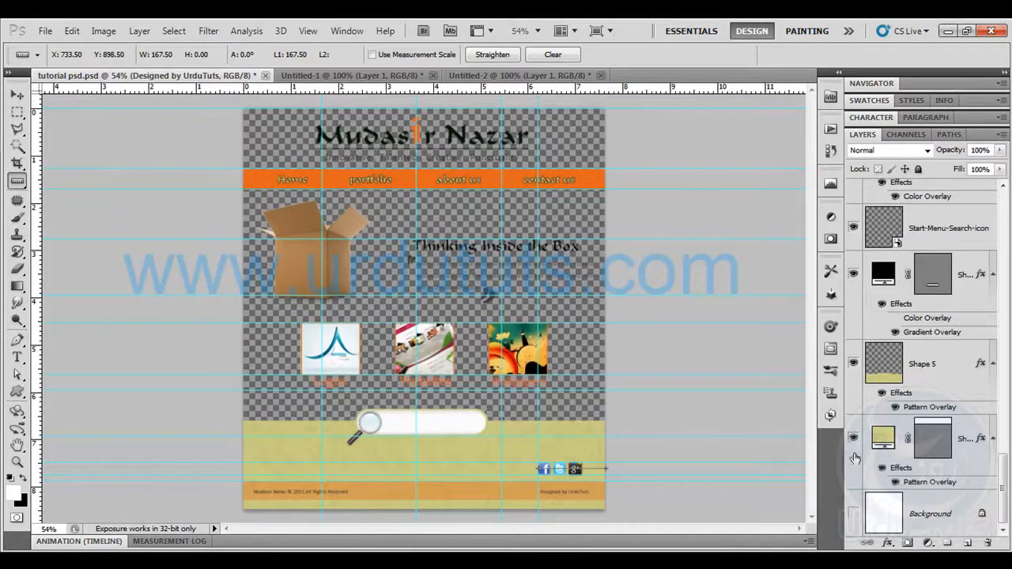
{"action": "left_click", "coordinate": [853, 514]}
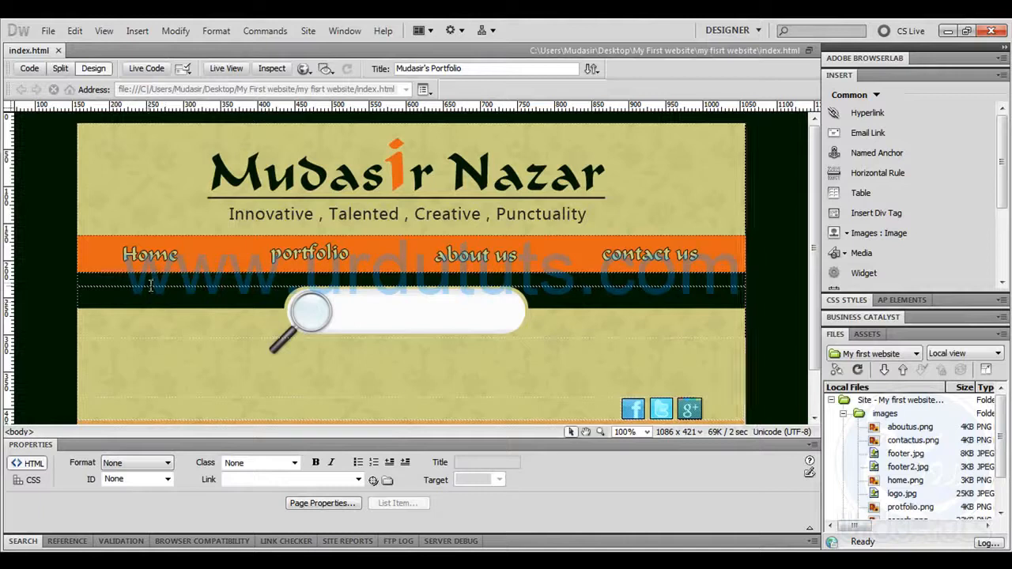
Switch to Dreamweaver and set the background of the empty table cell beneath the navigation bar to white
{"action": "left_click", "coordinate": [153, 282]}
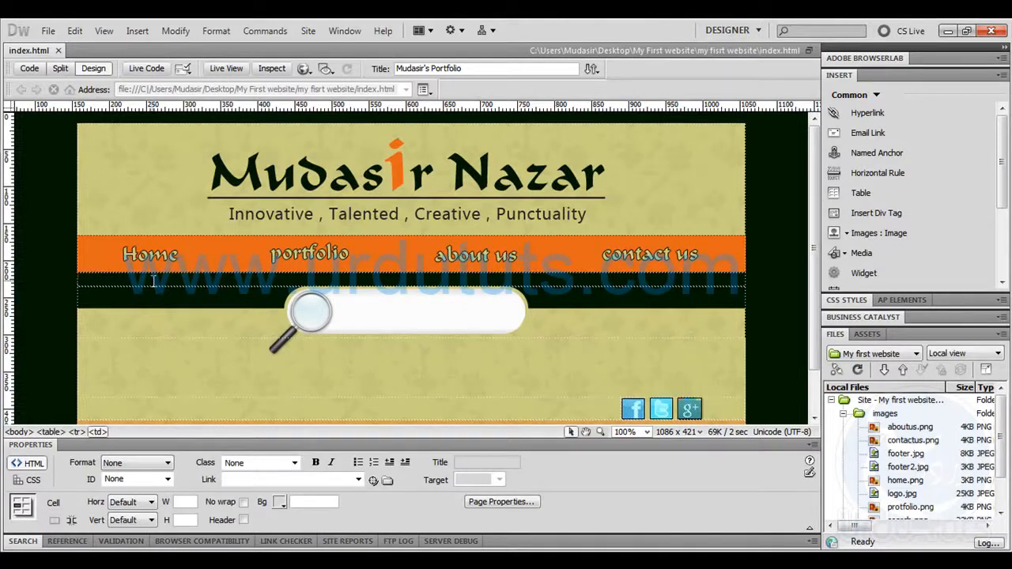
{"action": "left_click", "coordinate": [503, 503]}
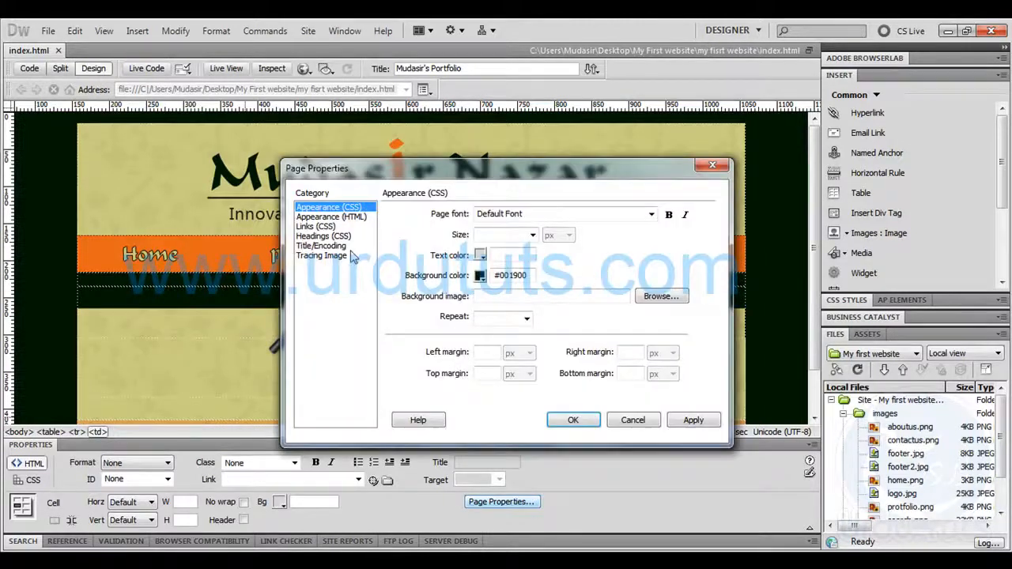
{"action": "left_click", "coordinate": [633, 420]}
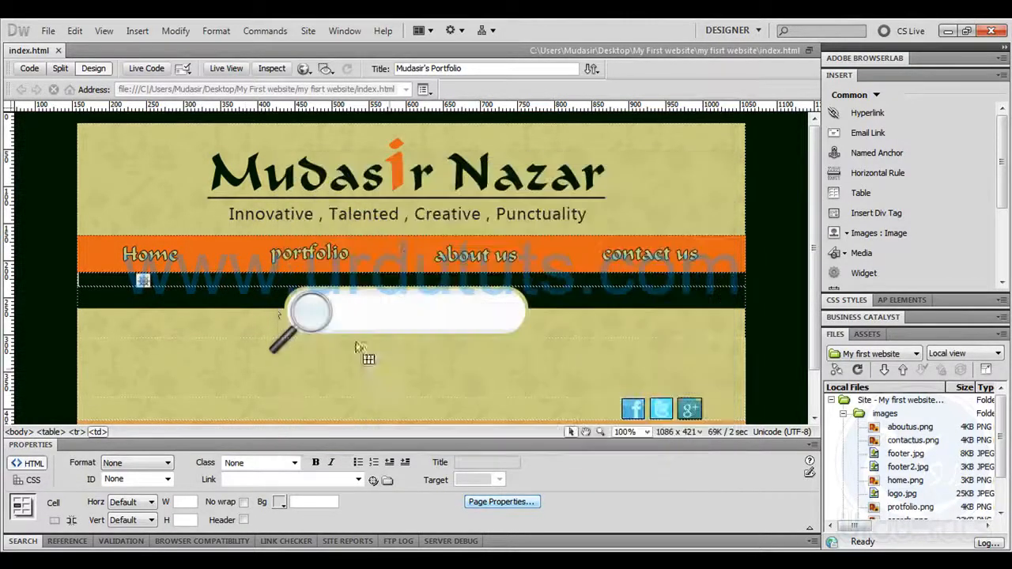
{"action": "left_click", "coordinate": [280, 502]}
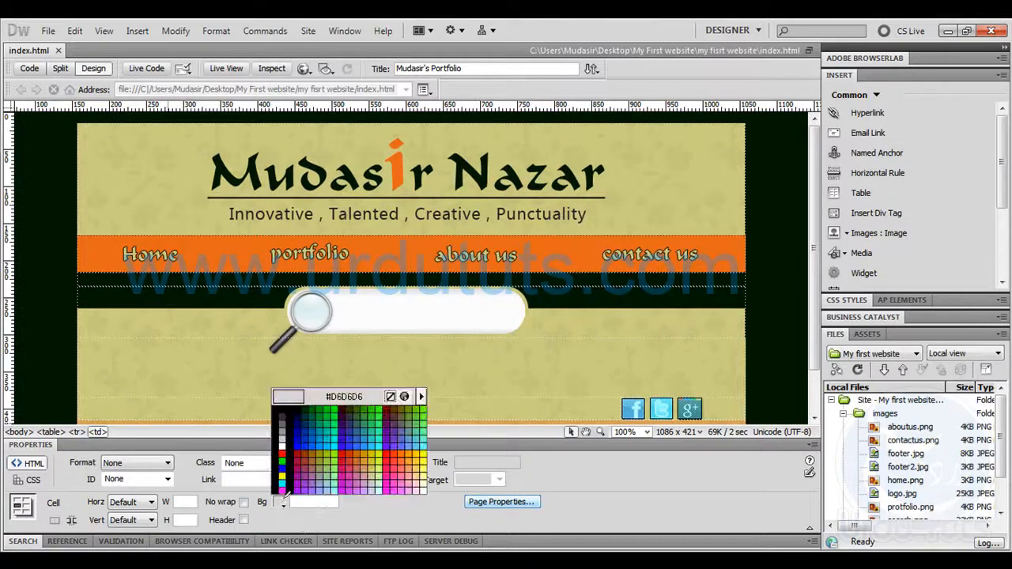
{"action": "left_click", "coordinate": [276, 451]}
Examine how the search bar image's upper strip matches the white row directly above it
{"action": "left_click", "coordinate": [222, 308]}
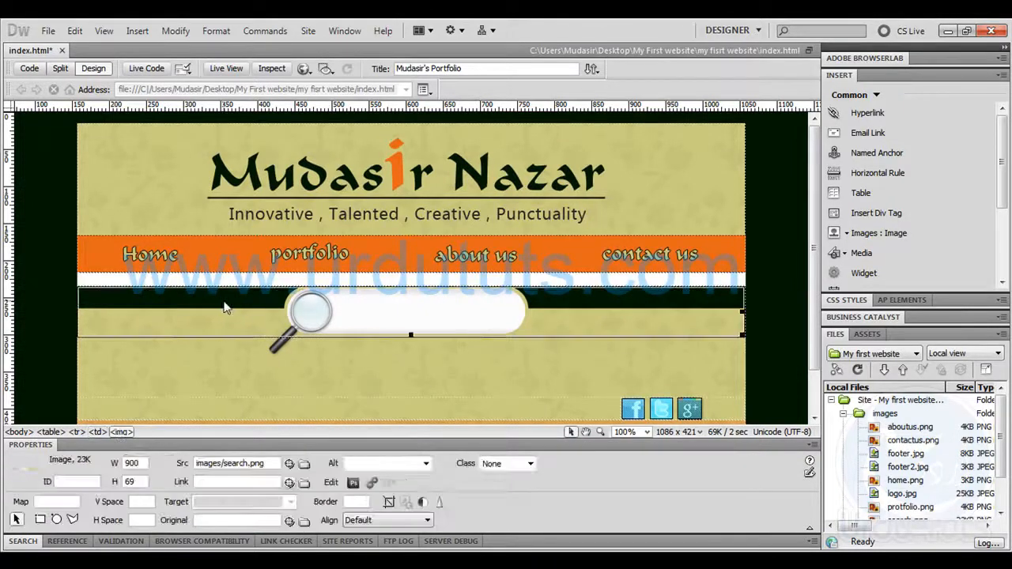
{"action": "left_click", "coordinate": [771, 296]}
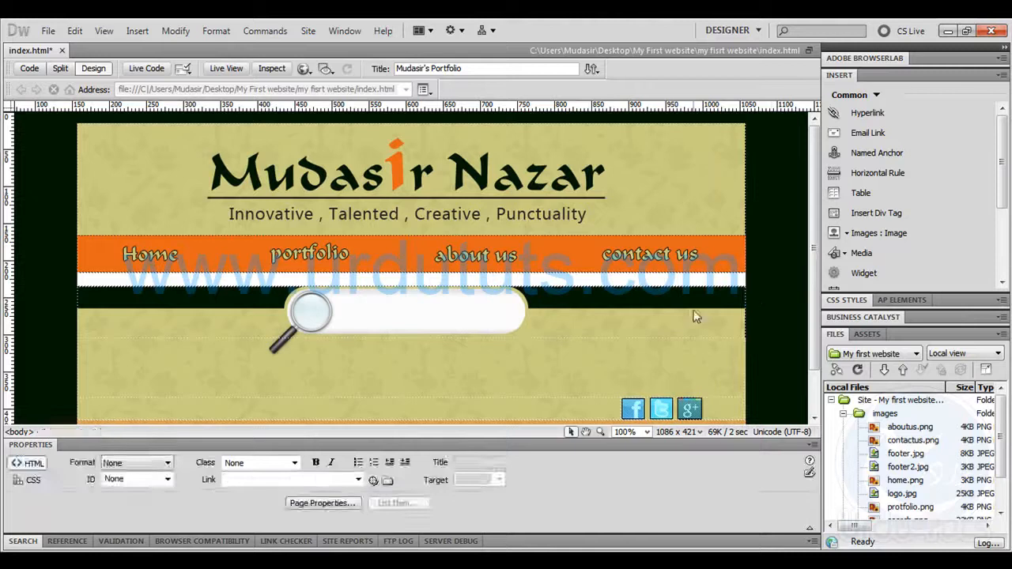
{"action": "left_click", "coordinate": [685, 317]}
{"action": "left_click", "coordinate": [764, 291]}
{"action": "left_click", "coordinate": [465, 322]}
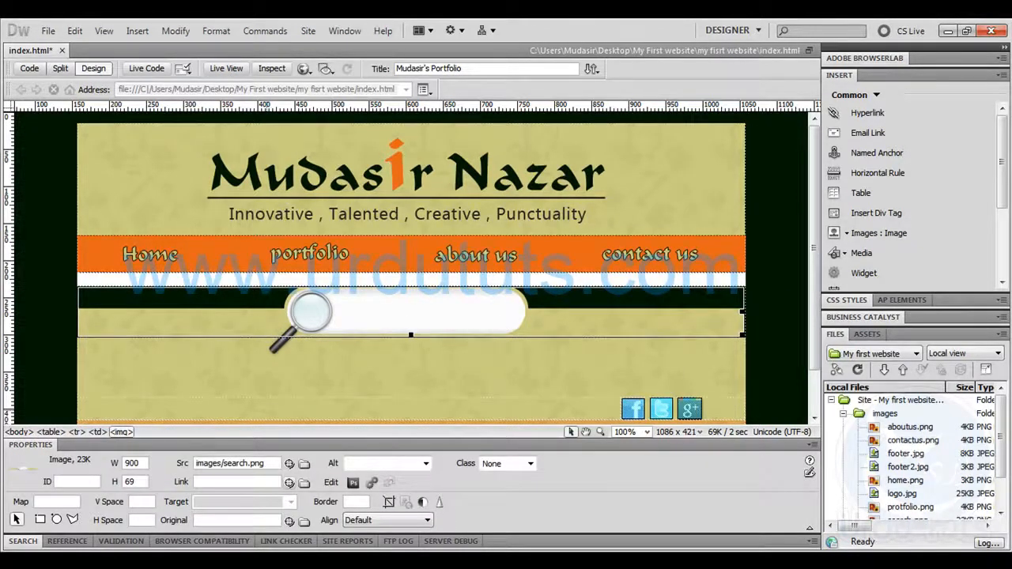
{"action": "mouse_move", "coordinate": [97, 561]}
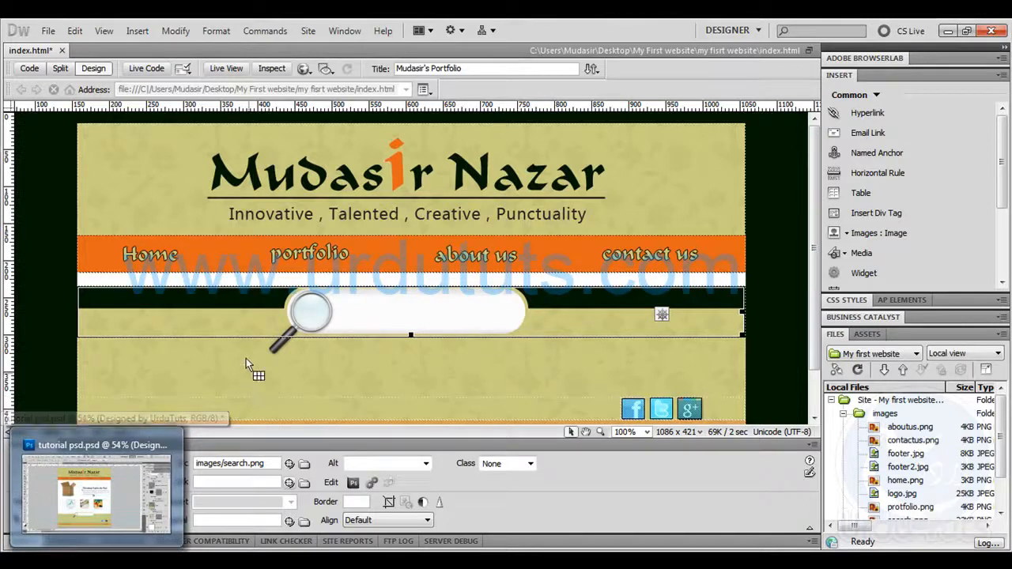
{"action": "left_click", "coordinate": [54, 257]}
{"action": "left_click", "coordinate": [185, 307]}
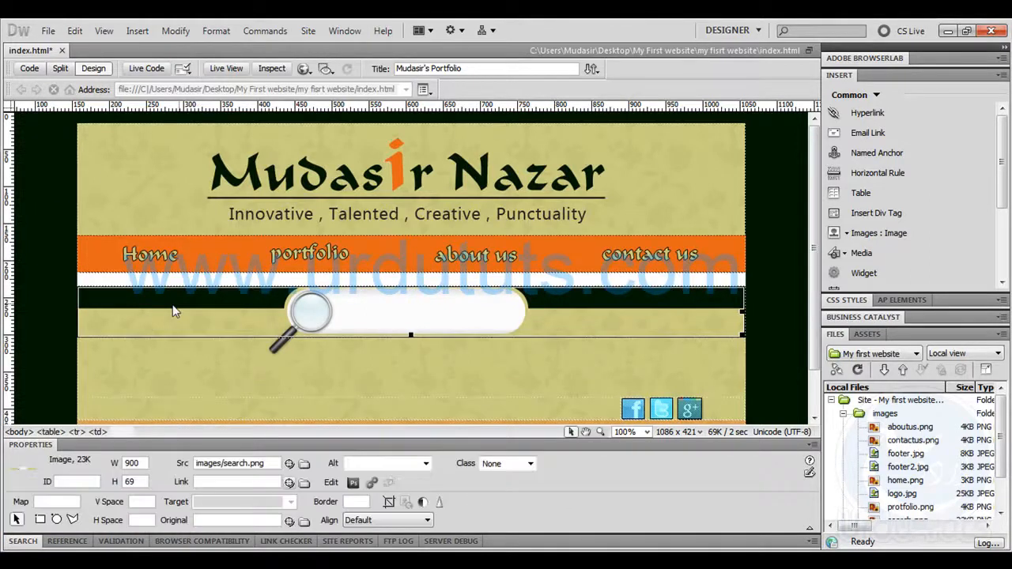
Switch to Photoshop, marquee-select the full-width strip around the search bar, and measure the selection's height
{"action": "left_click", "coordinate": [97, 560]}
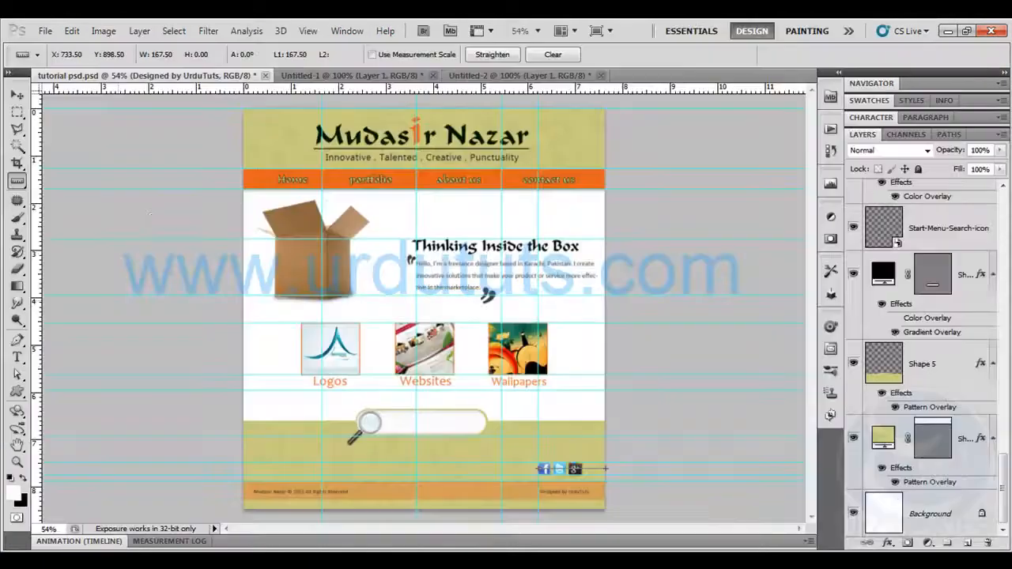
{"action": "left_click", "coordinate": [17, 111]}
{"action": "left_click_drag", "start_coordinate": [297, 427], "coordinate": [604, 435]}
{"action": "left_click", "coordinate": [113, 563]}
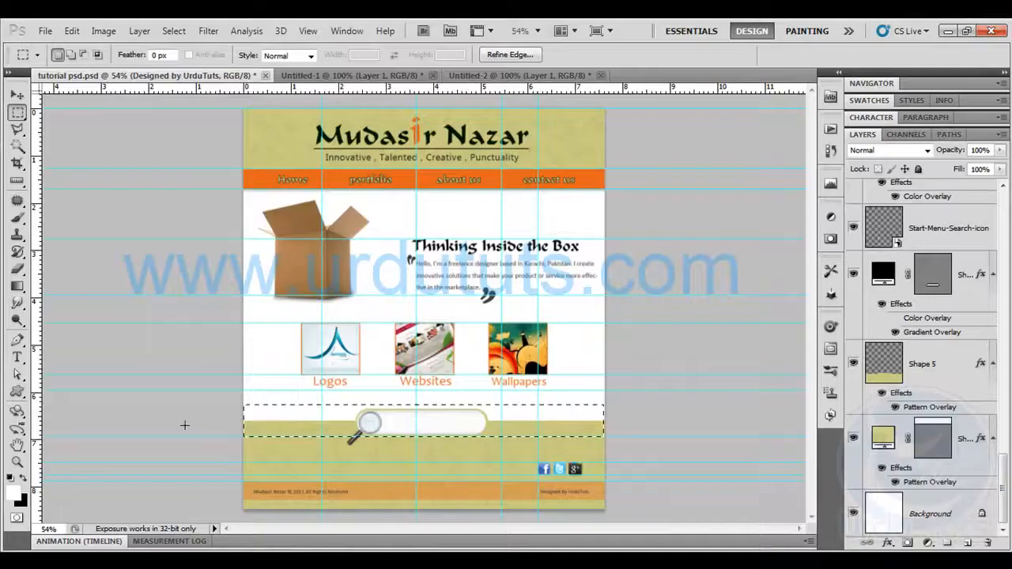
{"action": "key", "text": "ctrl+plus"}
{"action": "key", "text": "ctrl+plus"}
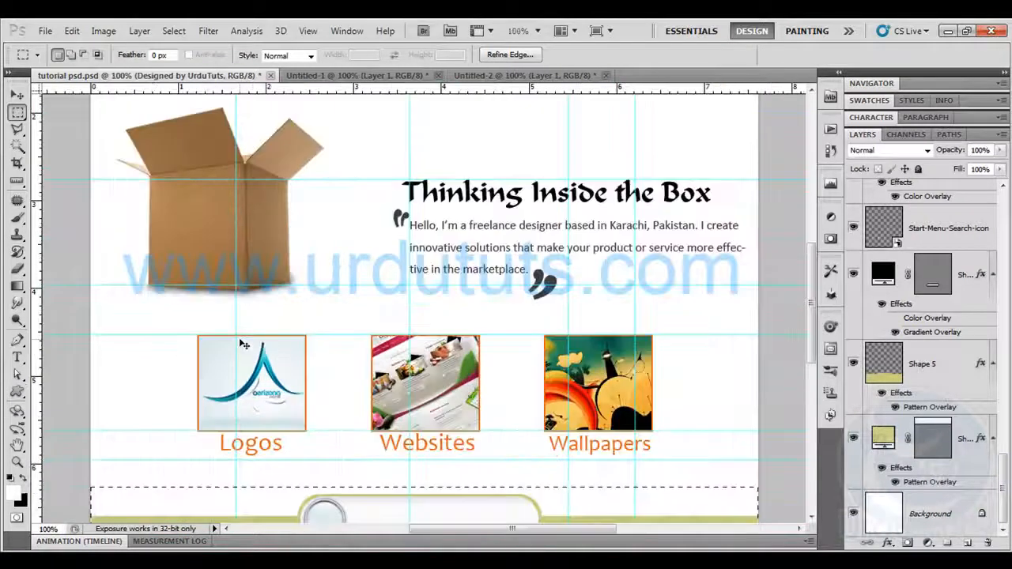
{"action": "left_click_drag", "start_coordinate": [339, 379], "coordinate": [339, 249]}
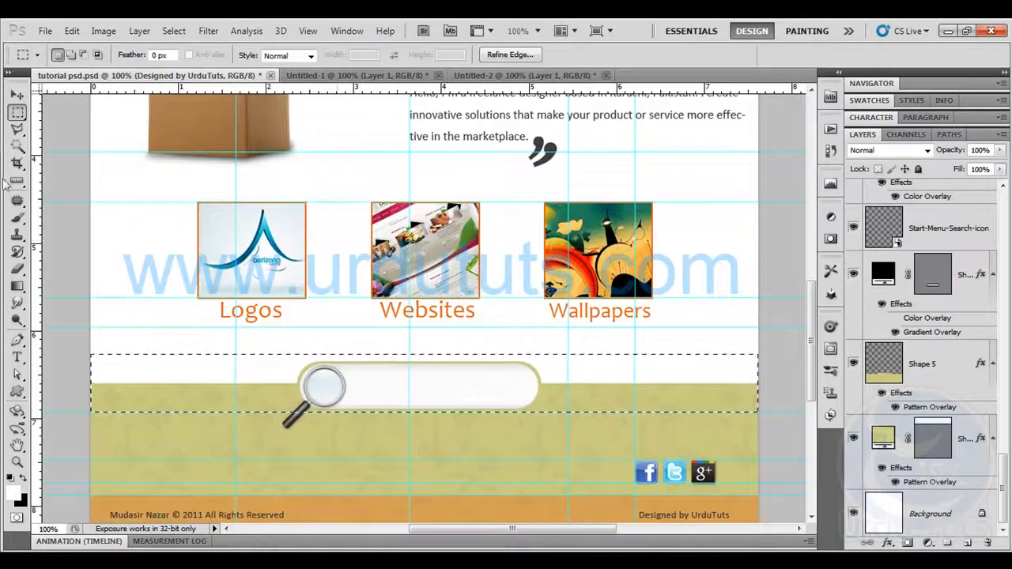
{"action": "key", "text": "i"}
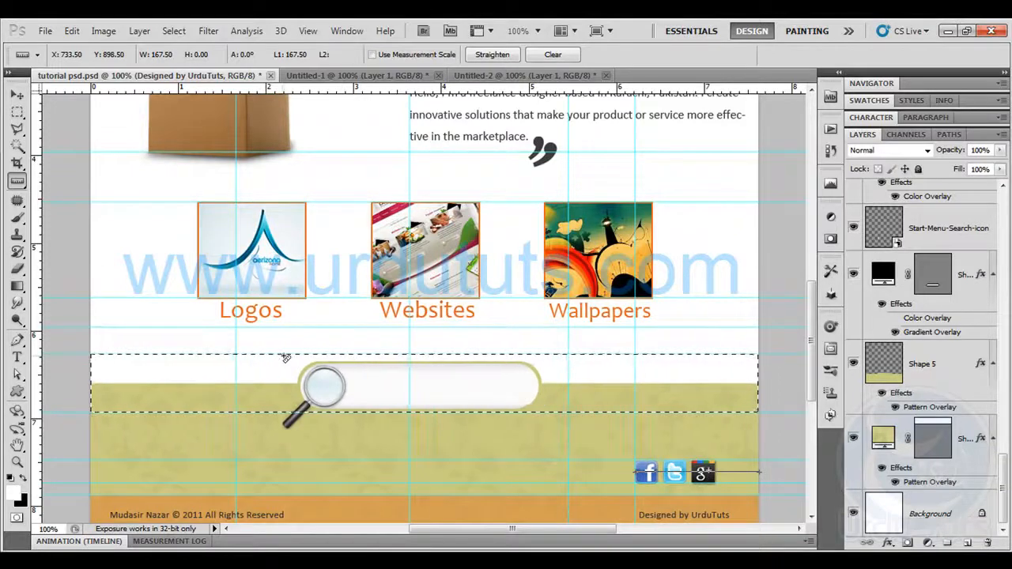
{"action": "left_click_drag", "start_coordinate": [283, 355], "coordinate": [284, 365]}
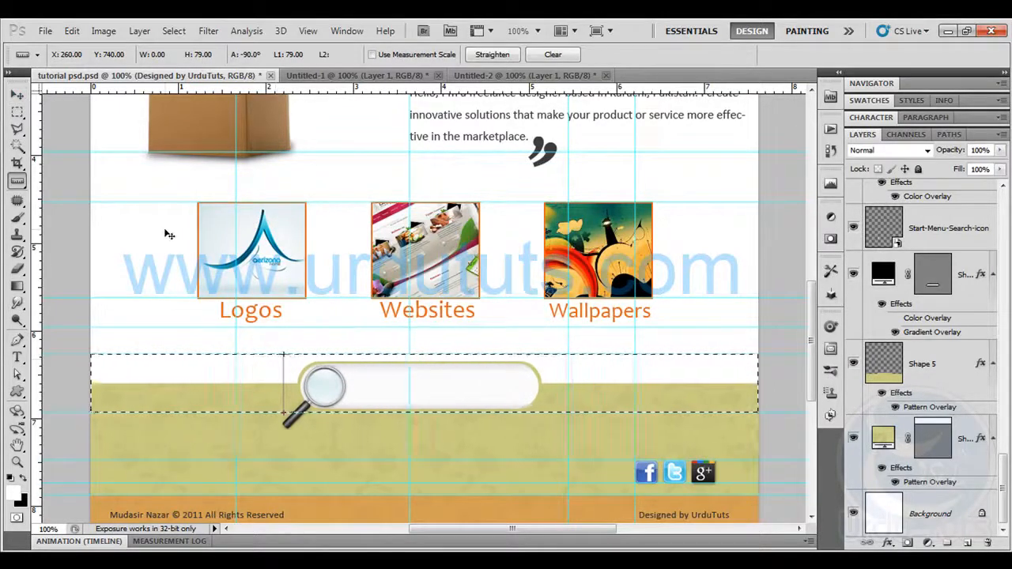
Clear the selection and move the horizontal guide above the search bar slightly down, closer to the bar's upper edge
{"action": "key", "text": "ctrl+h"}
{"action": "key", "text": "ctrl+h"}
{"action": "left_click", "coordinate": [16, 98]}
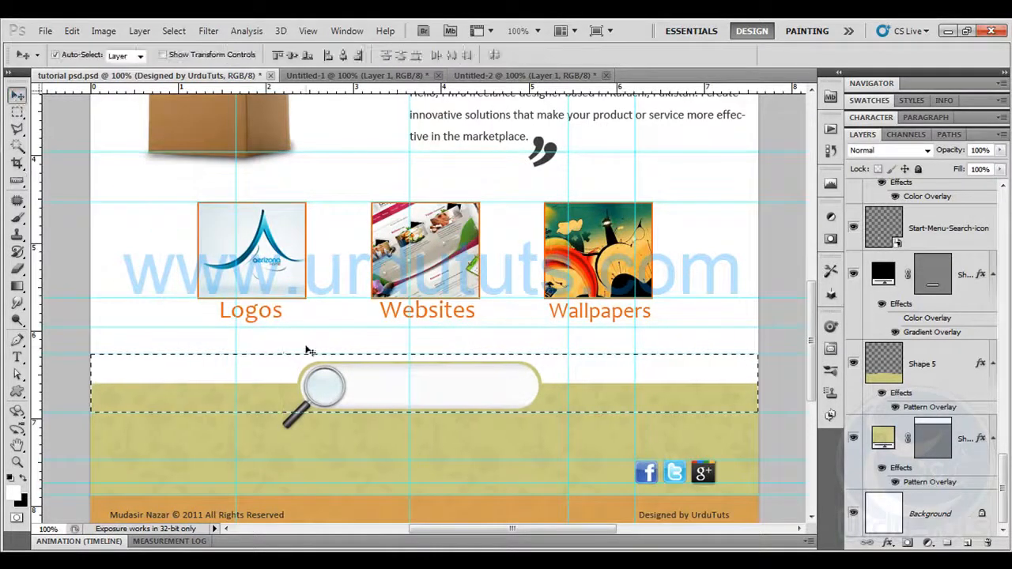
{"action": "key", "text": "ctrl+h"}
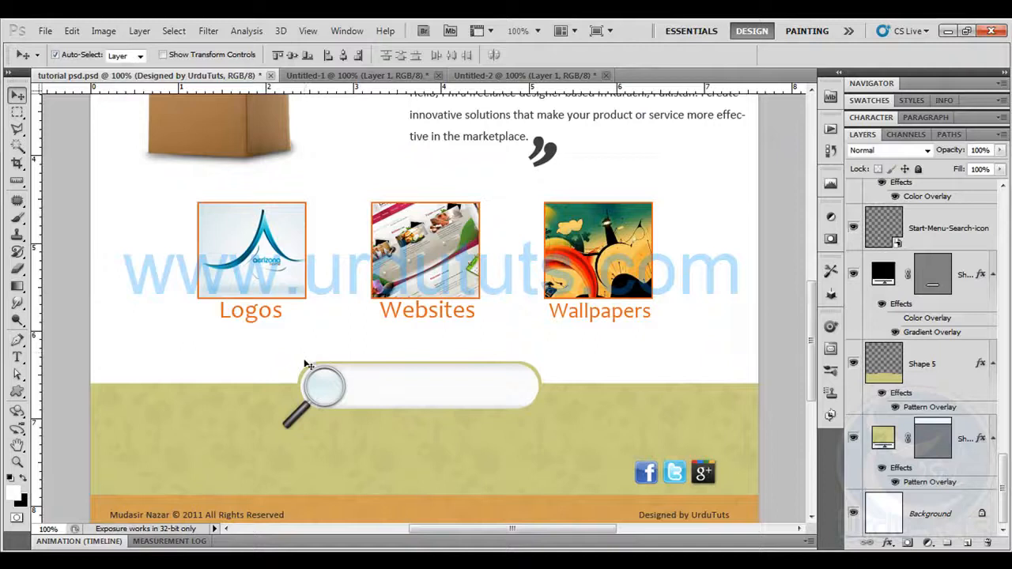
{"action": "key", "text": "ctrl+h"}
{"action": "left_click_drag", "start_coordinate": [307, 354], "coordinate": [307, 358]}
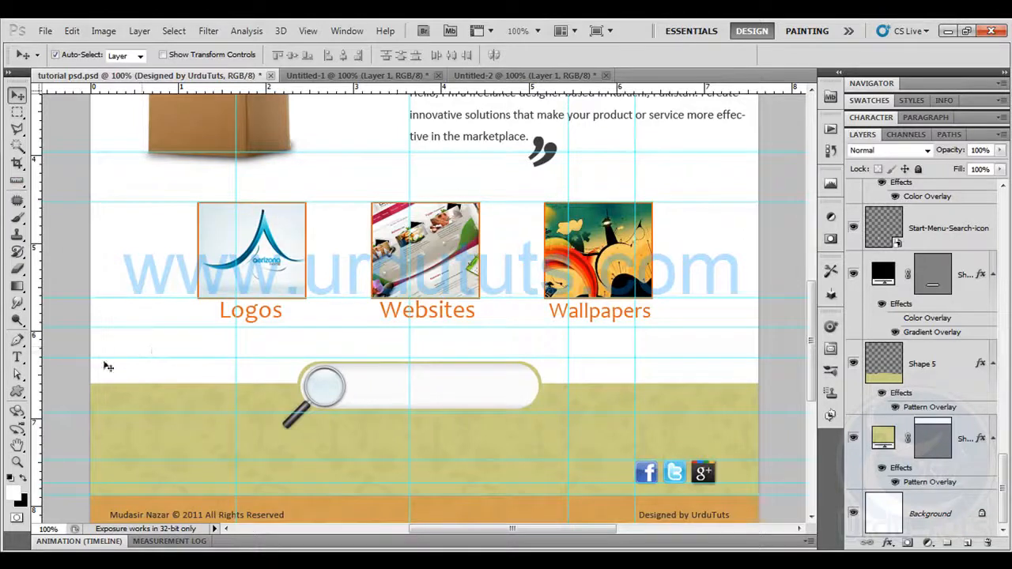
Marquee-select the full-width strip around the search bar between the guides and copy it merged from all layers
{"action": "left_click", "coordinate": [18, 113]}
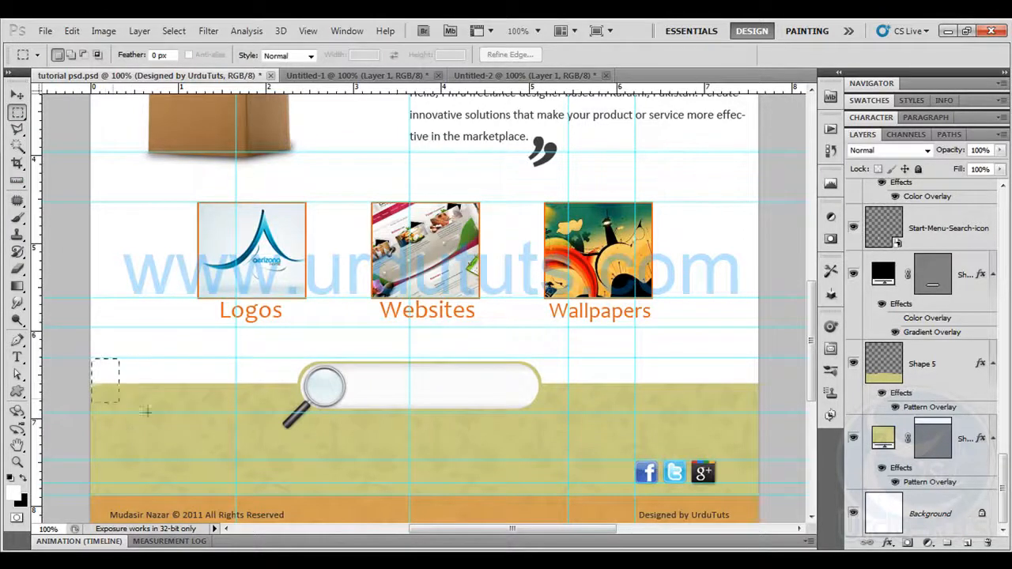
{"action": "left_click_drag", "start_coordinate": [587, 400], "coordinate": [767, 412]}
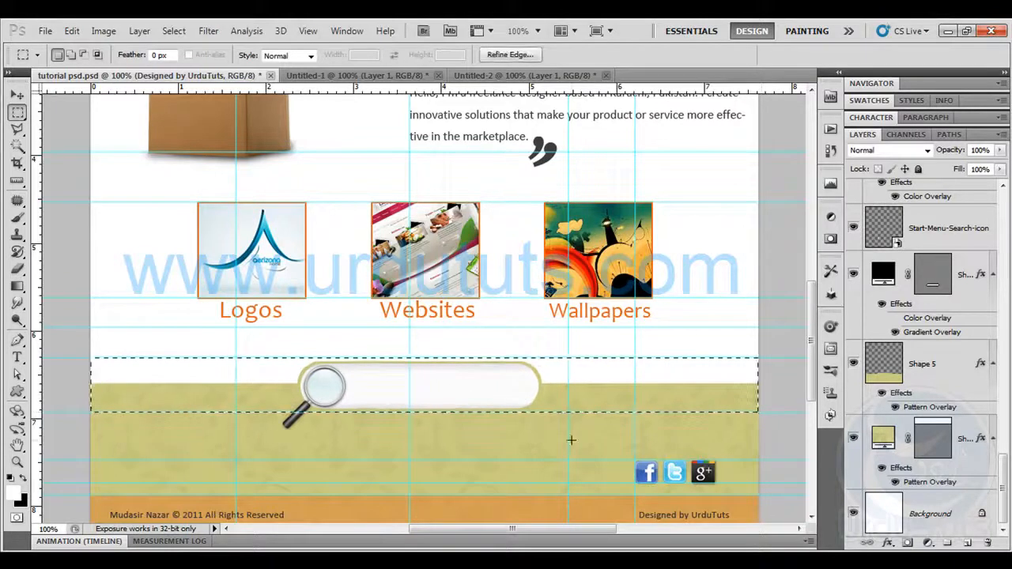
{"action": "key", "text": "ctrl+c"}
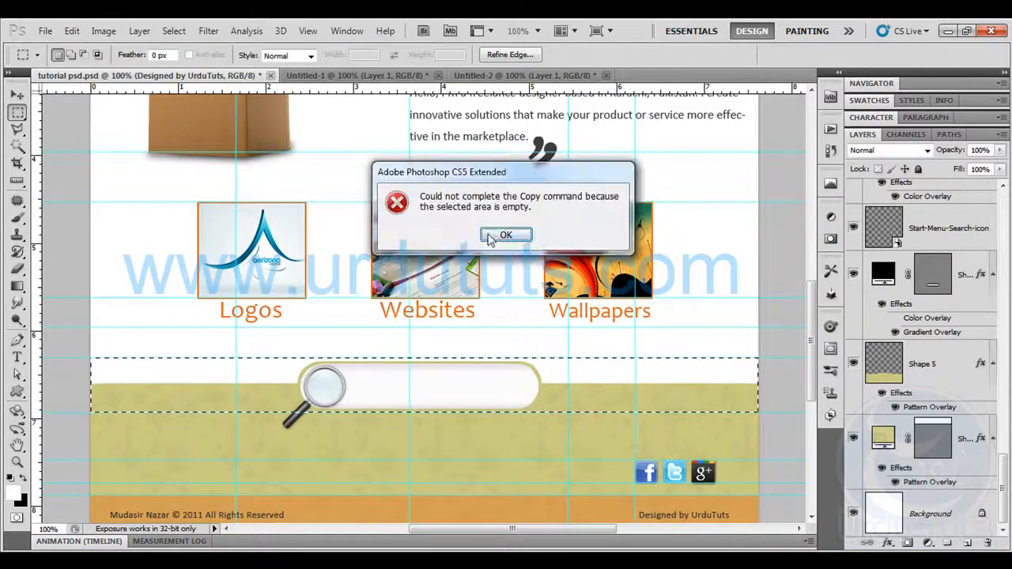
{"action": "key", "text": "Return"}
{"action": "left_click", "coordinate": [71, 30]}
{"action": "left_click", "coordinate": [134, 135]}
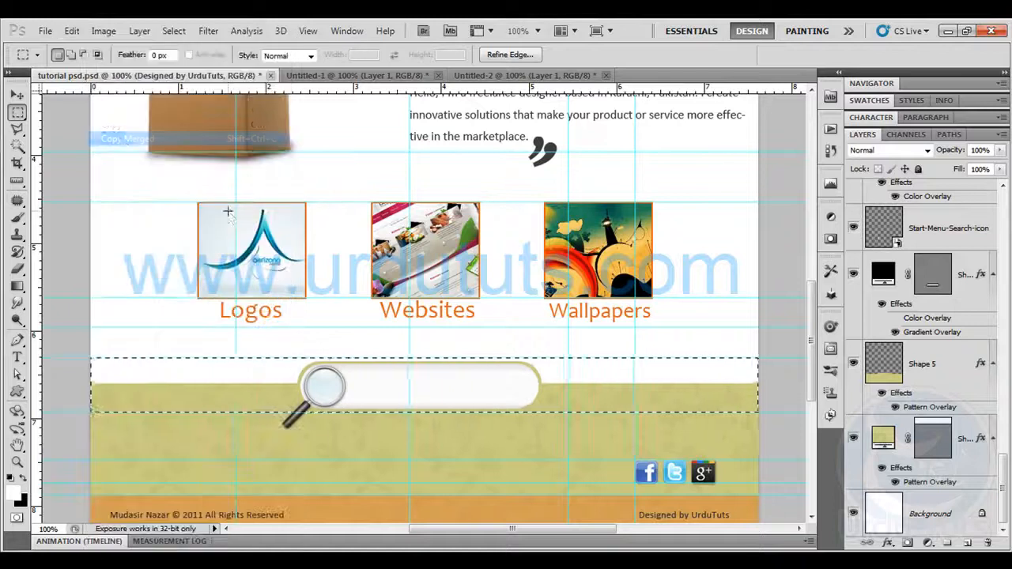
Create a new white-background RGB document 900 pixels wide and 69 pixels high at 300 pixels/inch
{"action": "key", "text": "ctrl+n"}
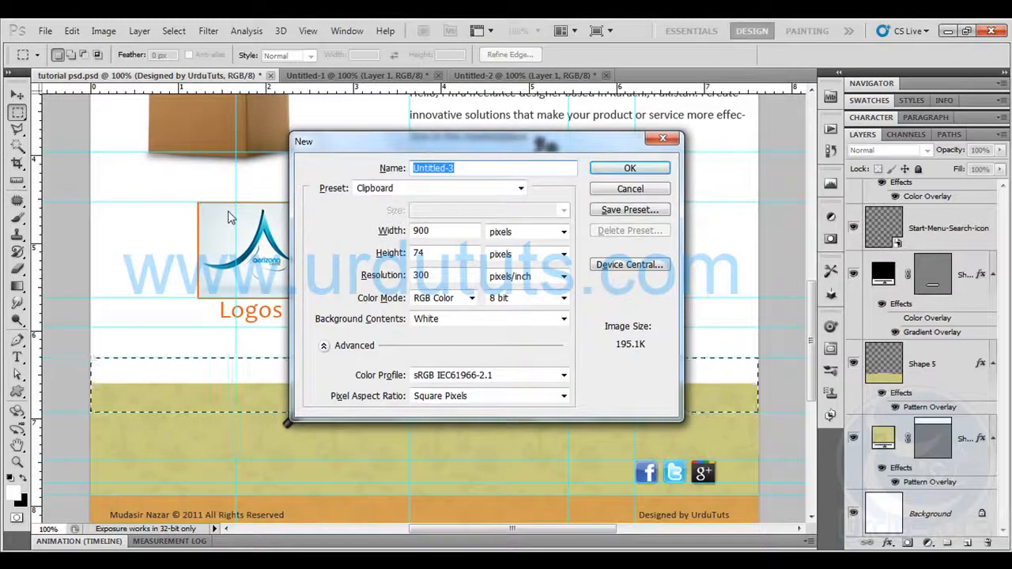
{"action": "double_click", "coordinate": [436, 254]}
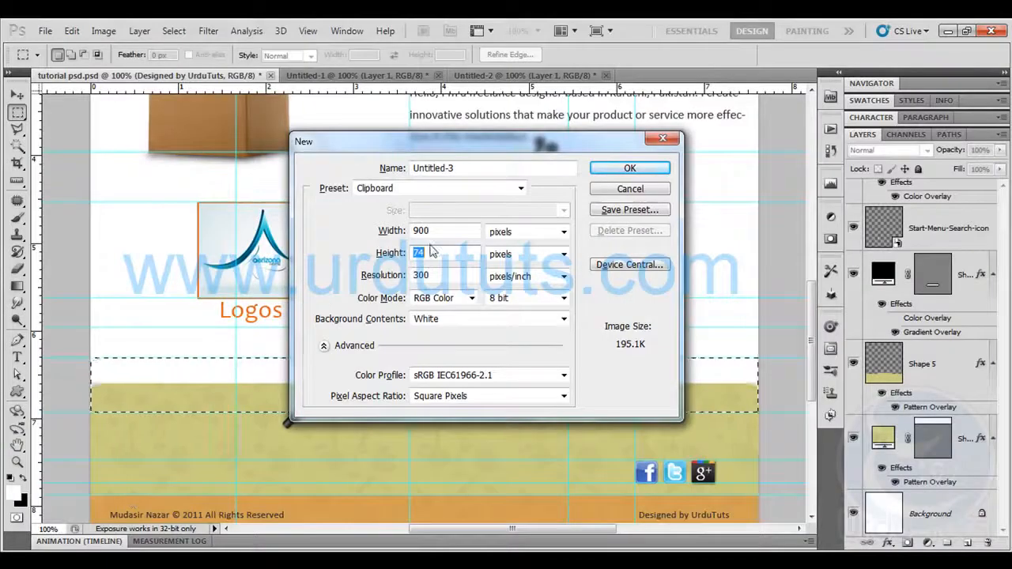
{"action": "type", "text": "69"}
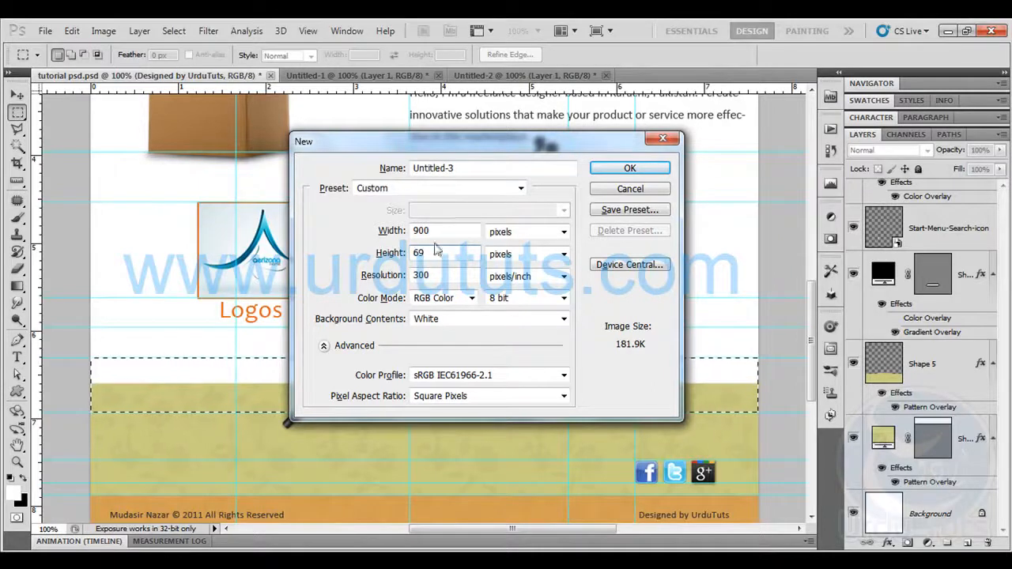
{"action": "left_click", "coordinate": [633, 168]}
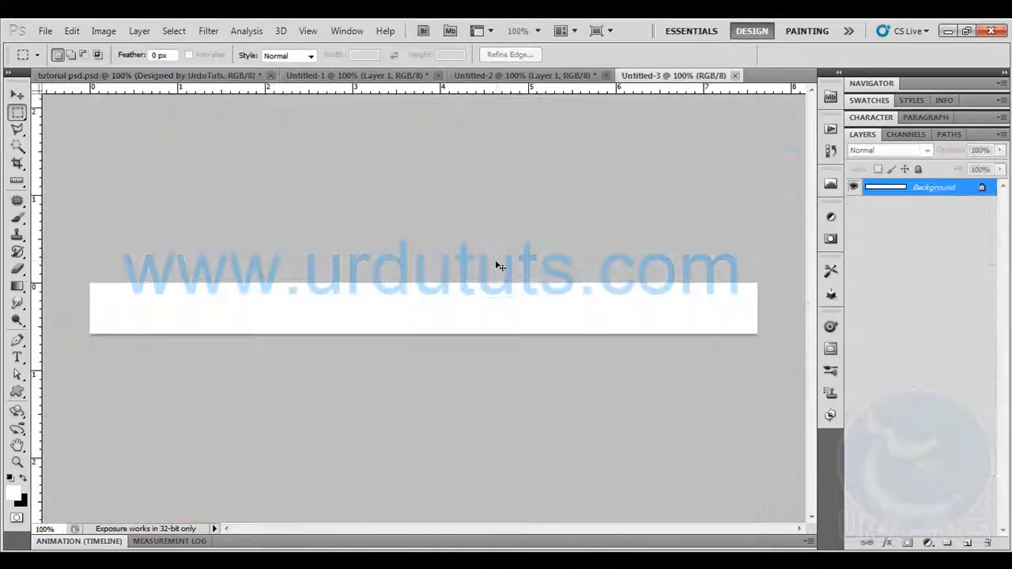
Try fitting the pasted search bar strip to the new canvas by nudging it upward, and discard its layer
{"action": "key", "text": "ctrl+v"}
{"action": "left_click", "coordinate": [18, 95]}
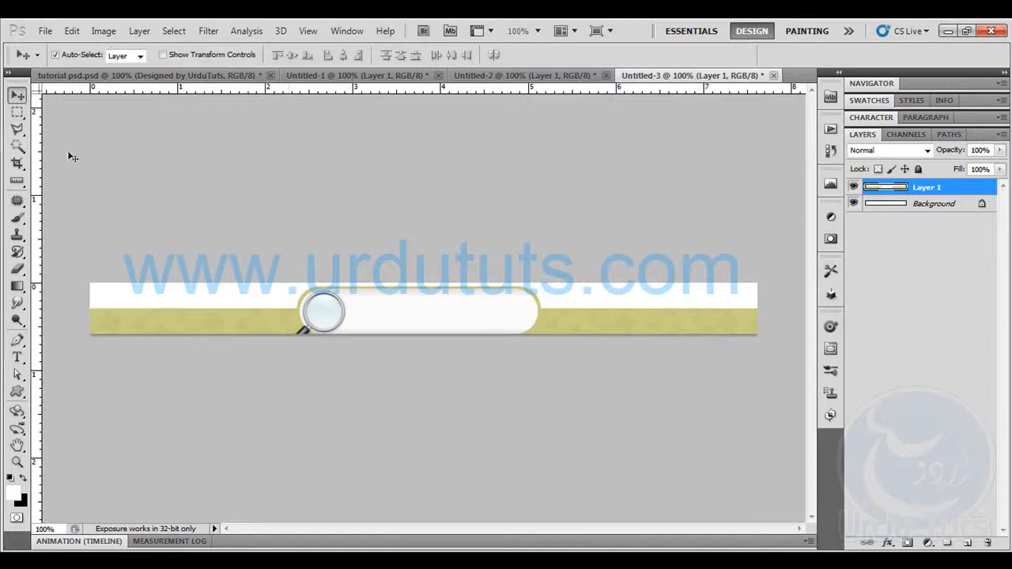
{"action": "key", "text": "Up"}
{"action": "key", "text": "Up"}
{"action": "key", "text": "Up"}
{"action": "key", "text": "Up"}
{"action": "key", "text": "Up"}
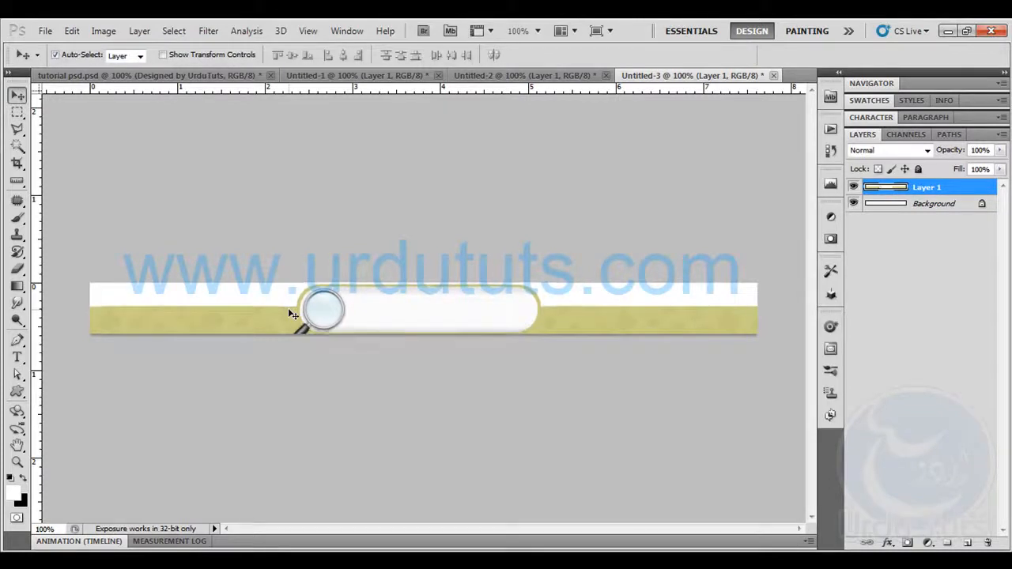
{"action": "key", "text": "Up"}
{"action": "key", "text": "Down"}
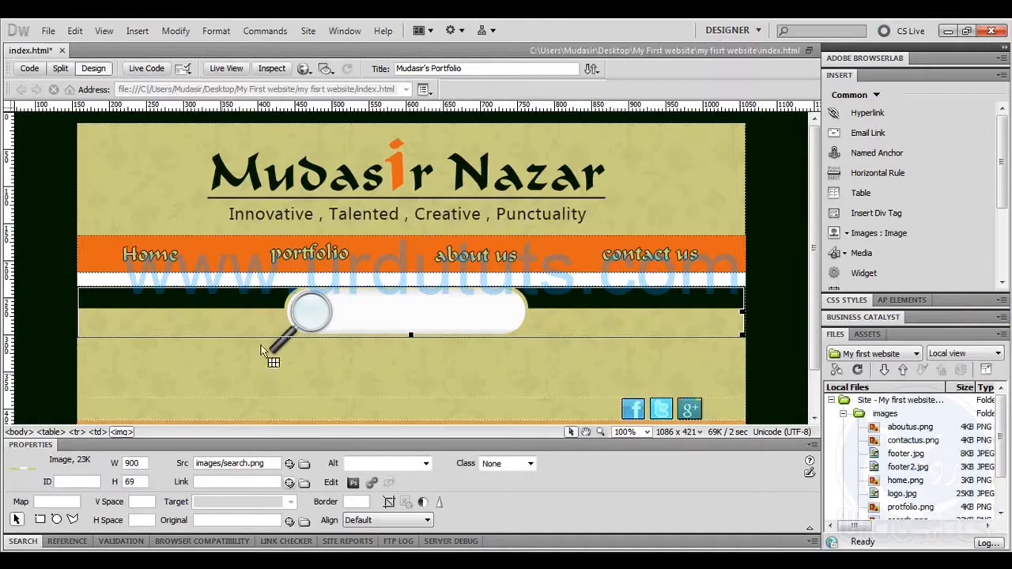
{"action": "left_click", "coordinate": [117, 559]}
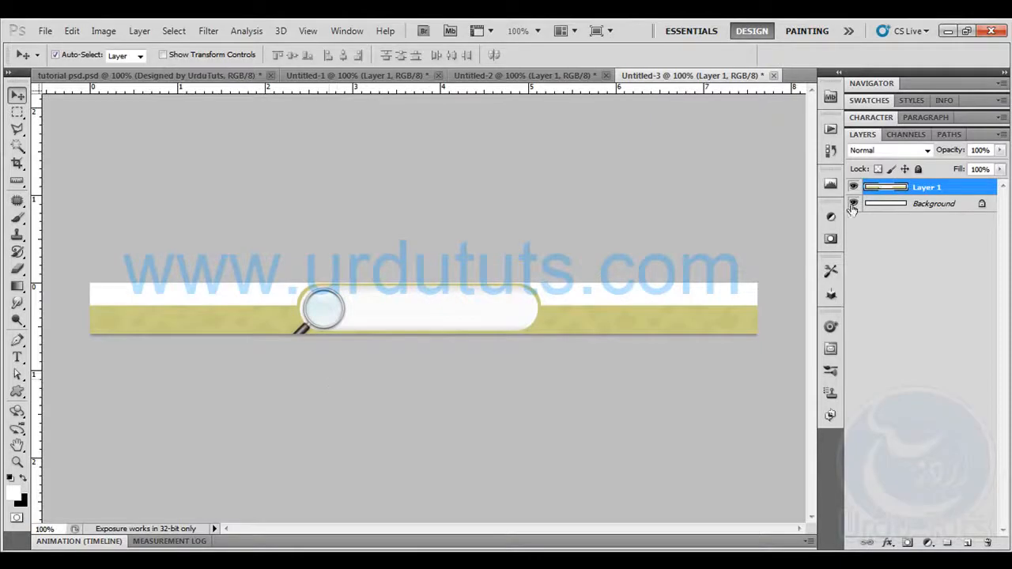
{"action": "left_click_drag", "start_coordinate": [905, 192], "coordinate": [988, 543]}
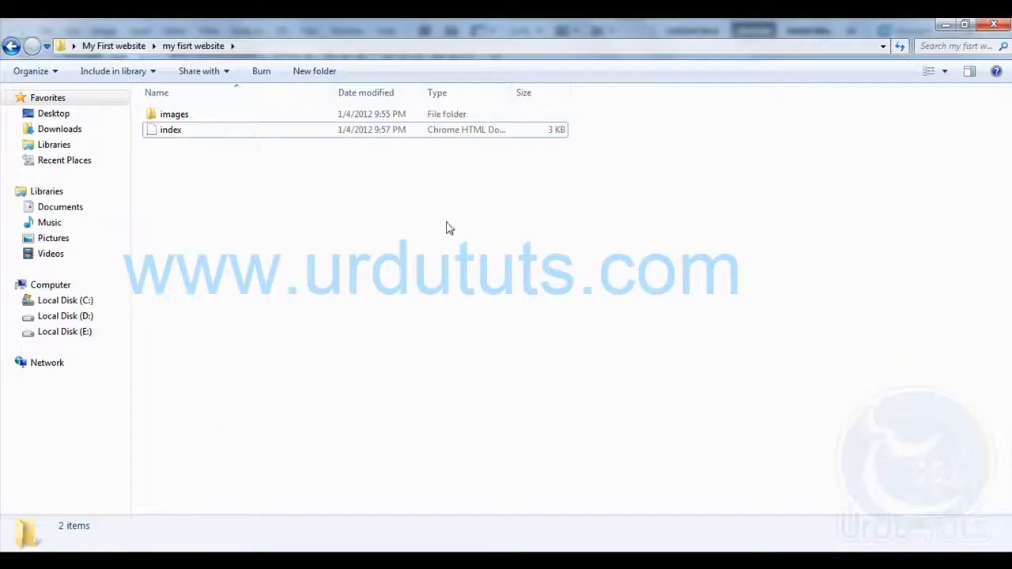
Place the existing search image from the site's images folder over the white background of the new document
{"action": "double_click", "coordinate": [196, 120]}
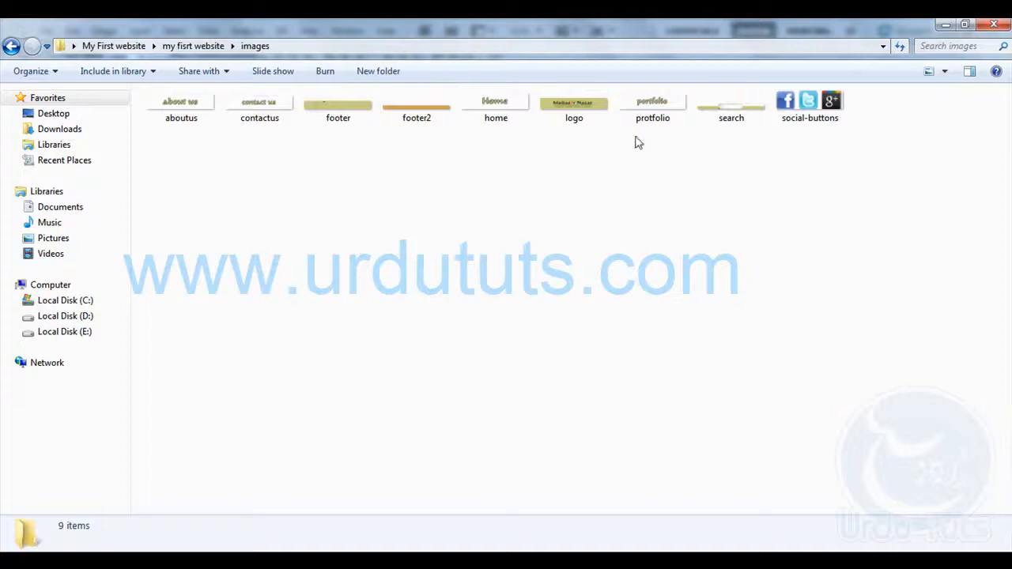
{"action": "left_click_drag", "start_coordinate": [730, 118], "coordinate": [400, 317]}
{"action": "left_click", "coordinate": [16, 94]}
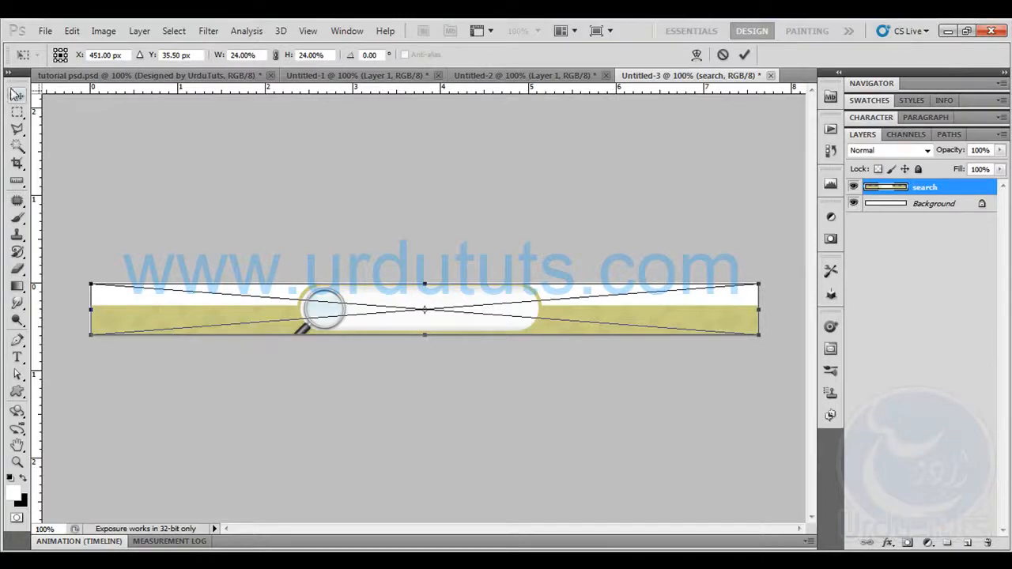
{"action": "left_click", "coordinate": [467, 238]}
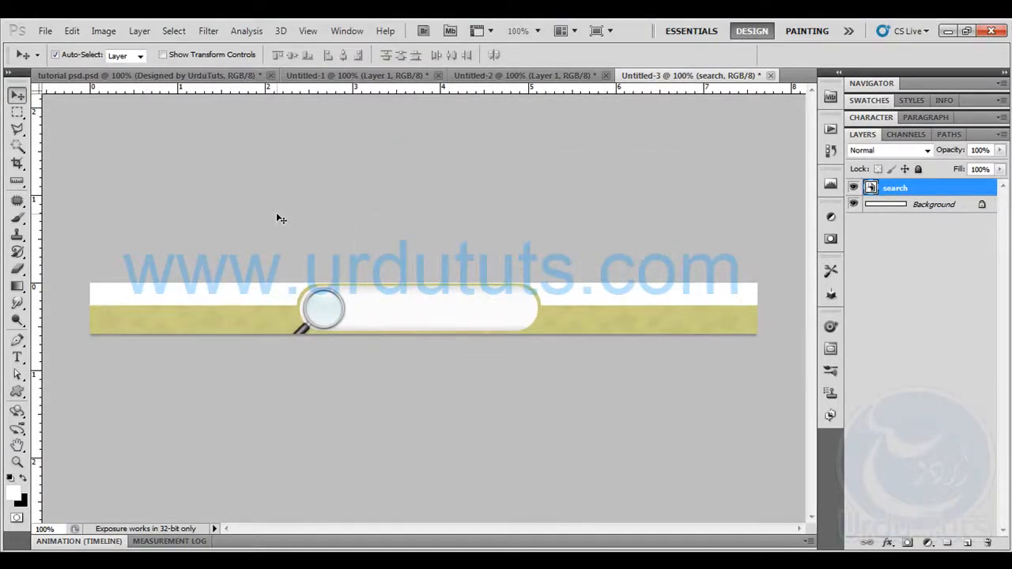
{"action": "left_click", "coordinate": [45, 31]}
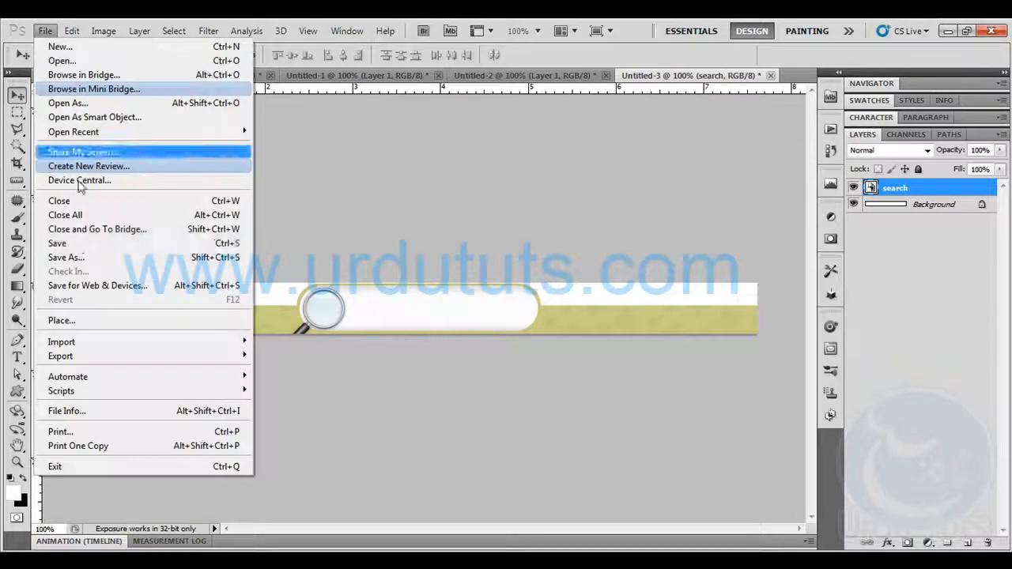
{"action": "left_click", "coordinate": [77, 244]}
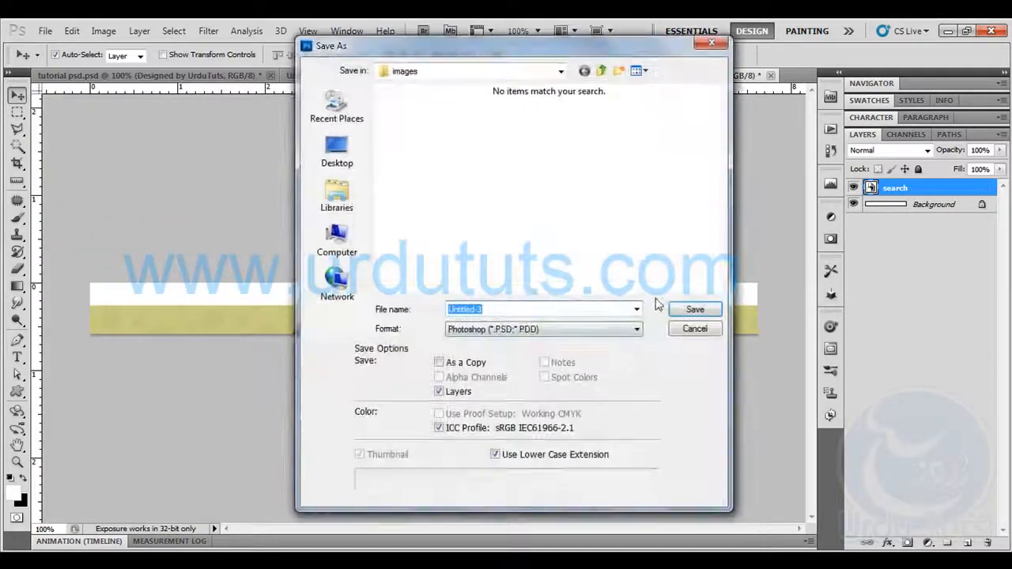
{"action": "left_click", "coordinate": [678, 331]}
Export the flattened search bar image for web as a JPEG named search in the site's images folder
{"action": "left_click", "coordinate": [45, 31]}
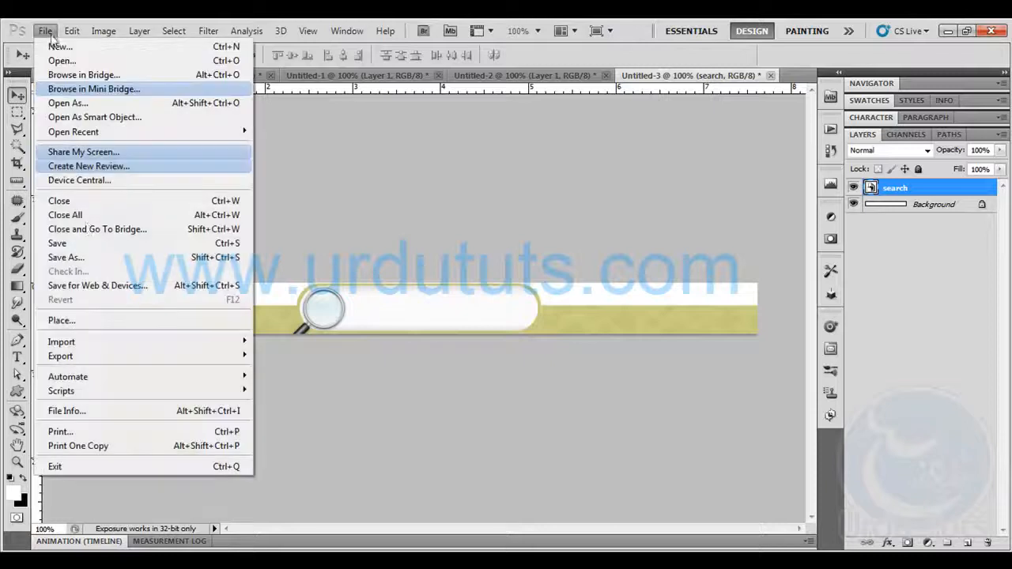
{"action": "left_click", "coordinate": [105, 286]}
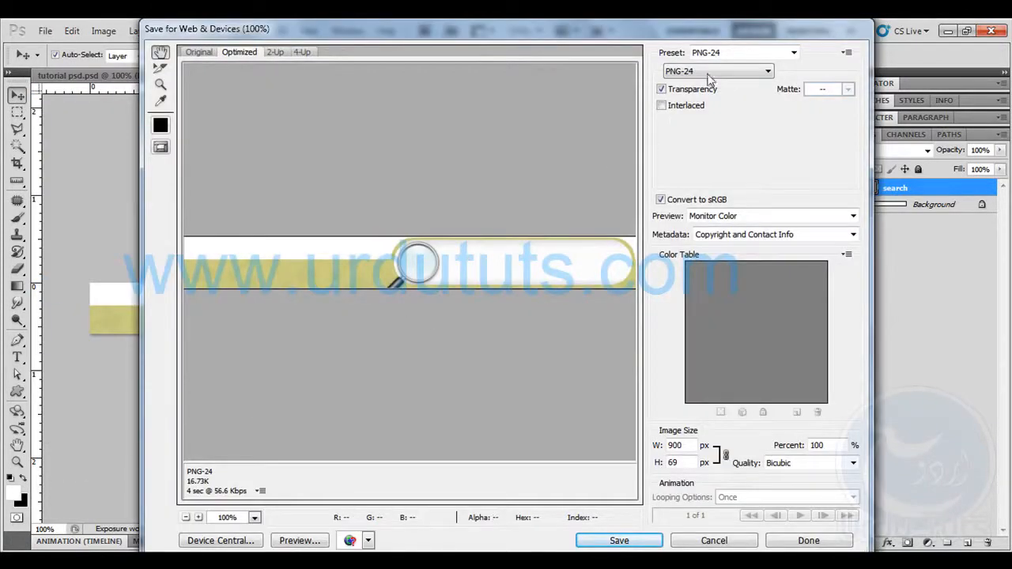
{"action": "left_click", "coordinate": [709, 72]}
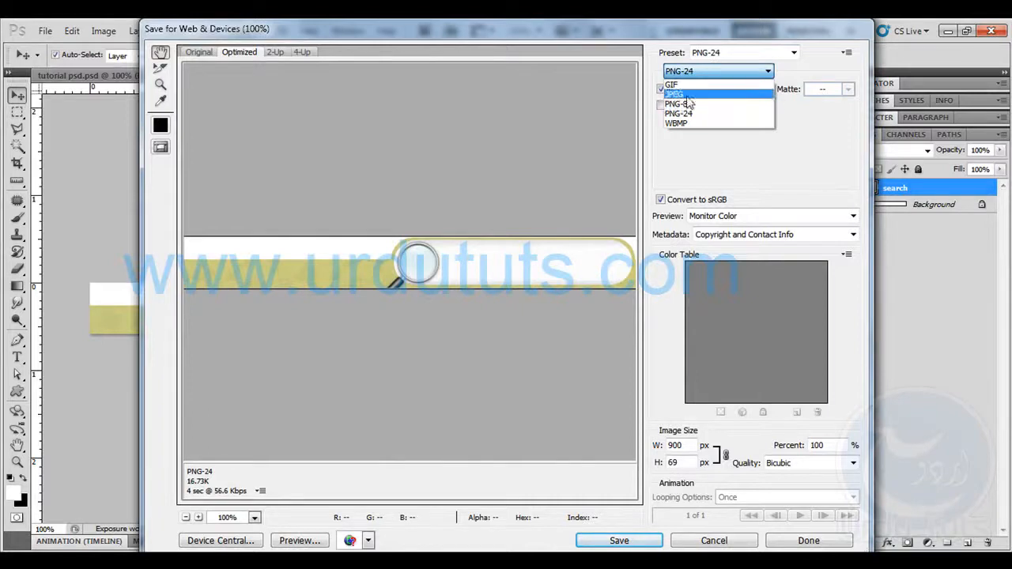
{"action": "left_click", "coordinate": [684, 94]}
{"action": "left_click", "coordinate": [618, 541]}
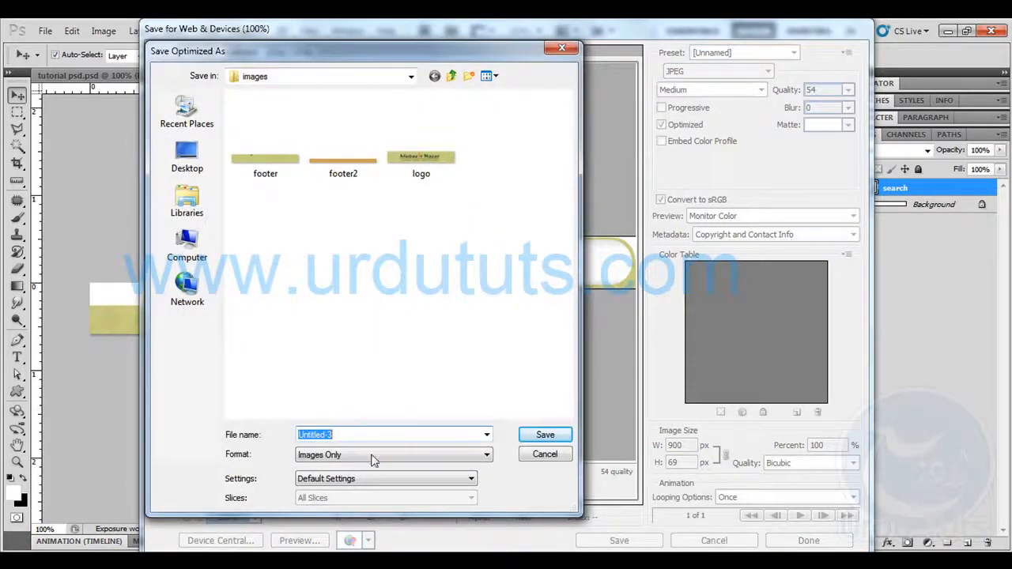
{"action": "type", "text": "search"}
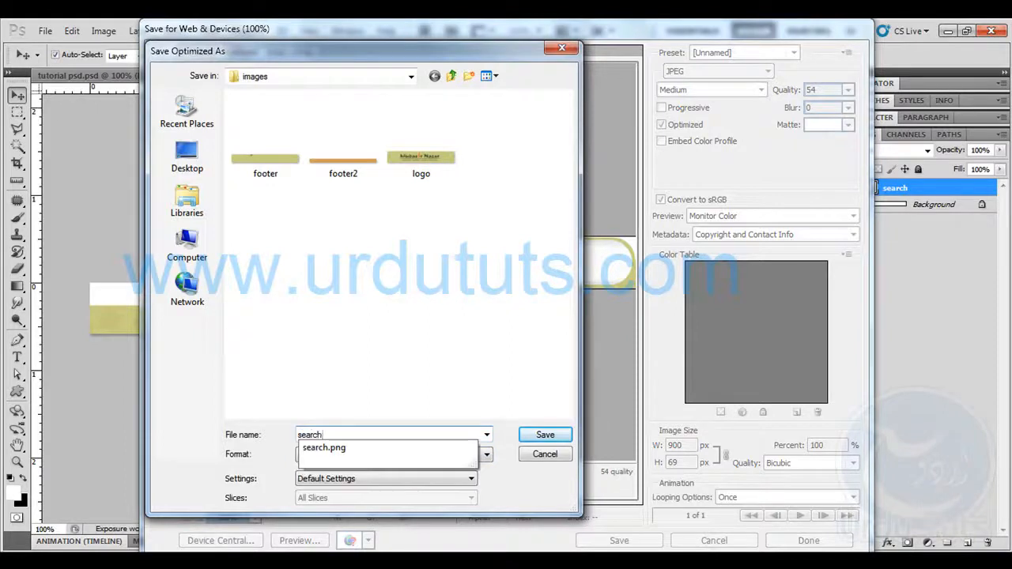
{"action": "key", "text": "Return"}
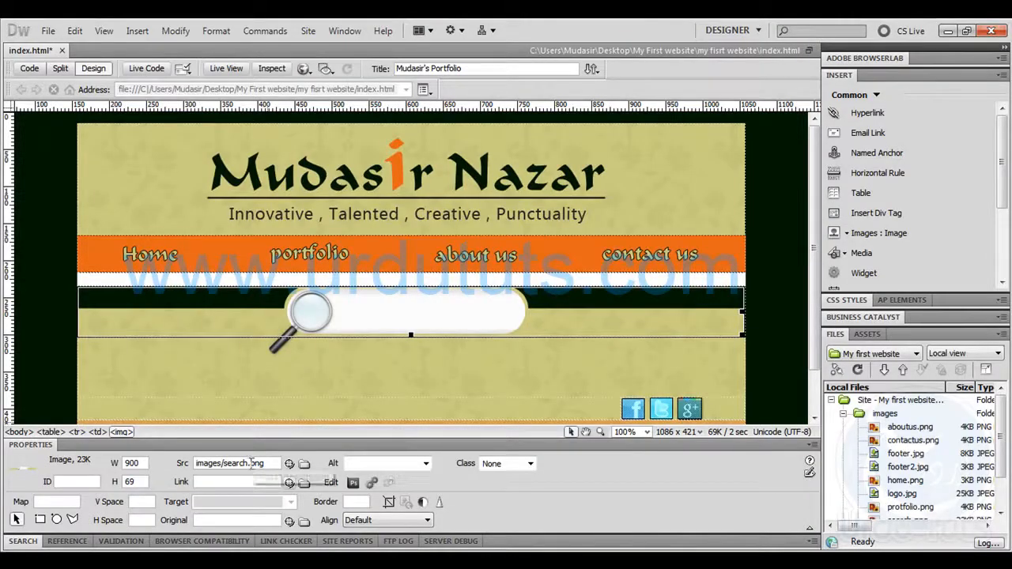
Switch to Dreamweaver and change the search bar image's source to images/search.jpg
{"action": "type", "text": "j"}
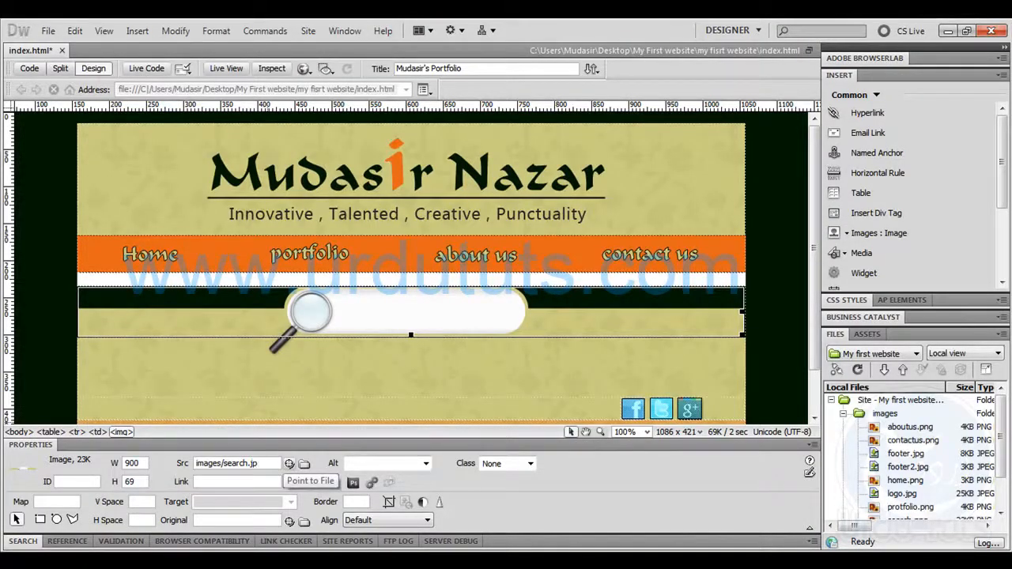
{"action": "key", "text": "Return"}
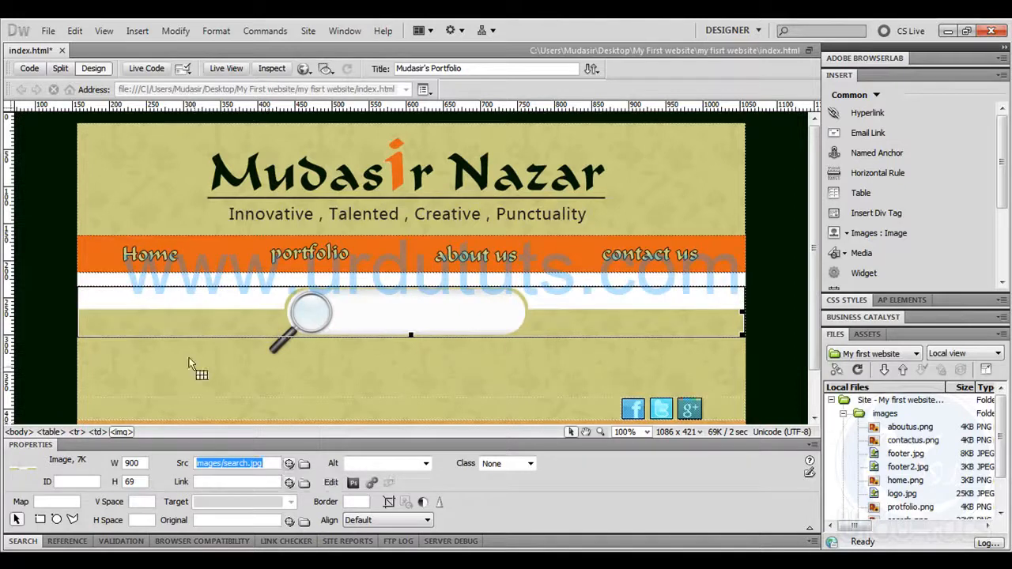
{"action": "left_click", "coordinate": [778, 207]}
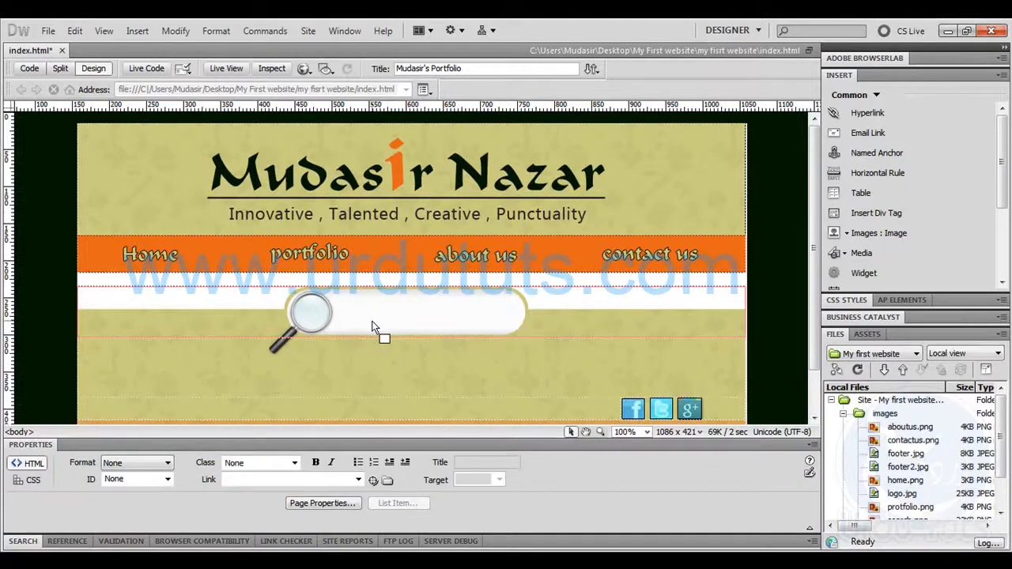
Save the page and preview it reloaded in the browser to check the white area around the search bar
{"action": "key", "text": "F12"}
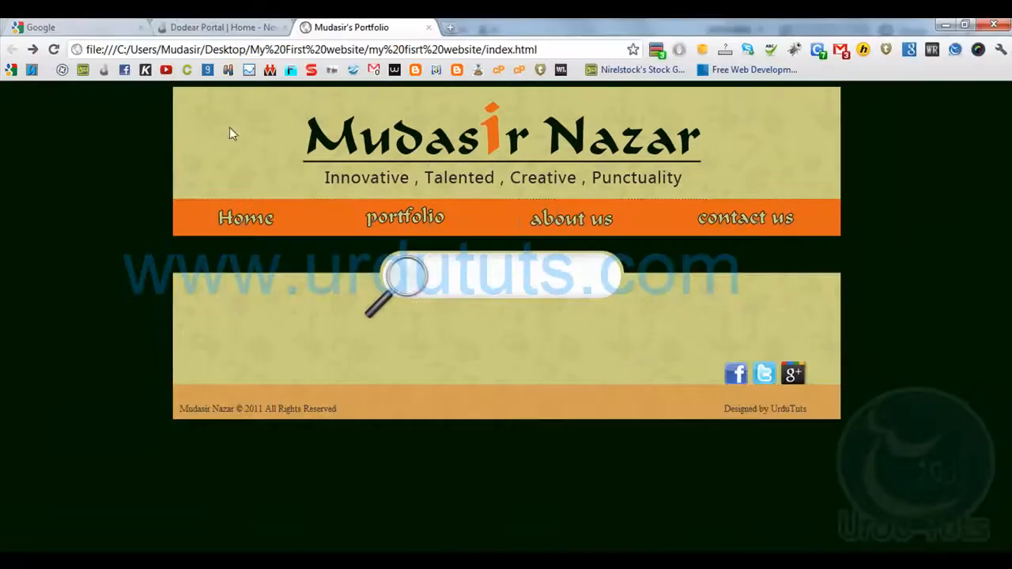
{"action": "left_click", "coordinate": [56, 50]}
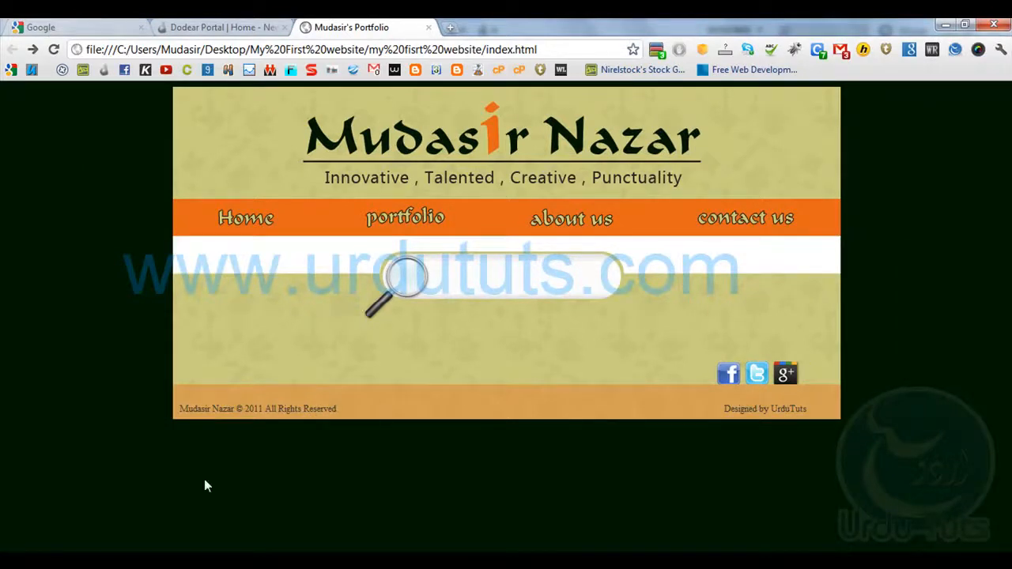
{"action": "key", "text": "alt+Tab"}
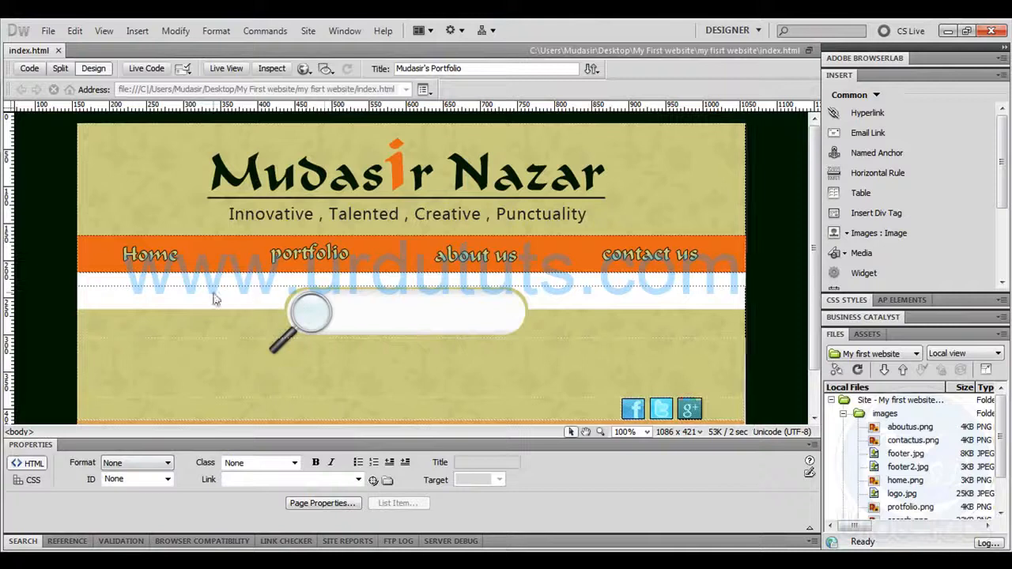
{"action": "left_click", "coordinate": [499, 278]}
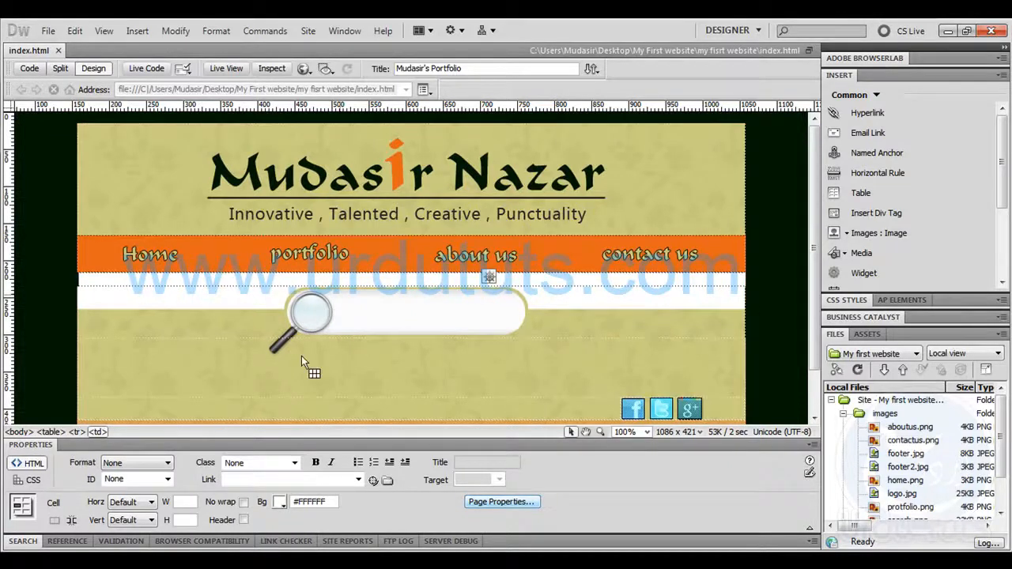
{"action": "key", "text": "F12"}
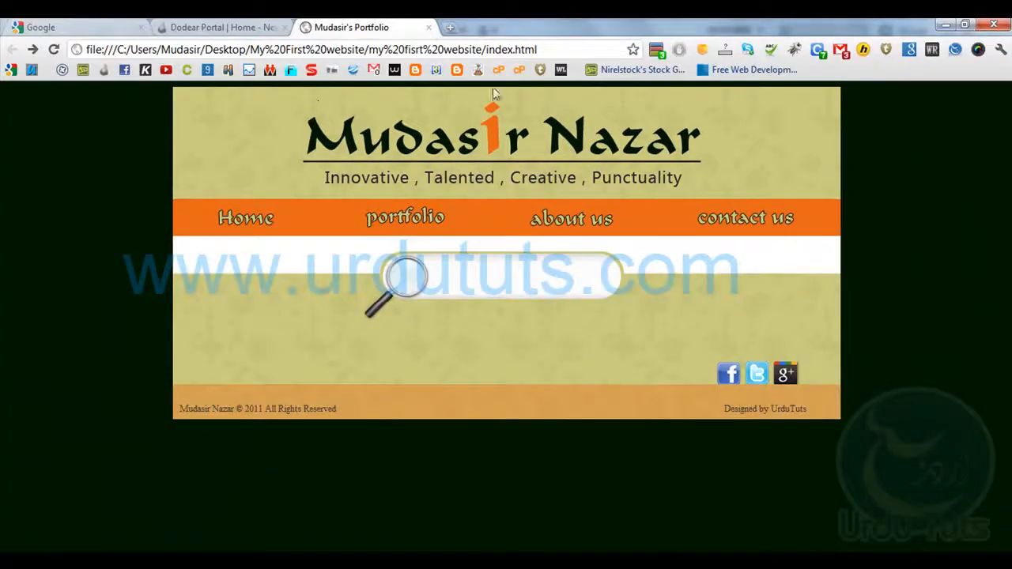
{"action": "left_click", "coordinate": [119, 562]}
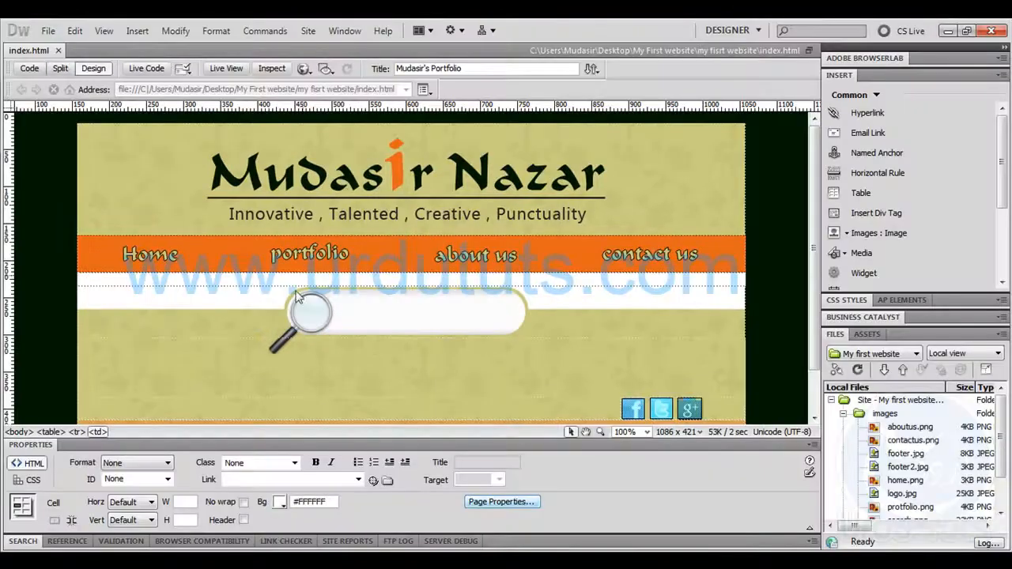
Set the page's top and bottom margins to 0 px and apply the page properties
{"action": "left_click", "coordinate": [482, 501]}
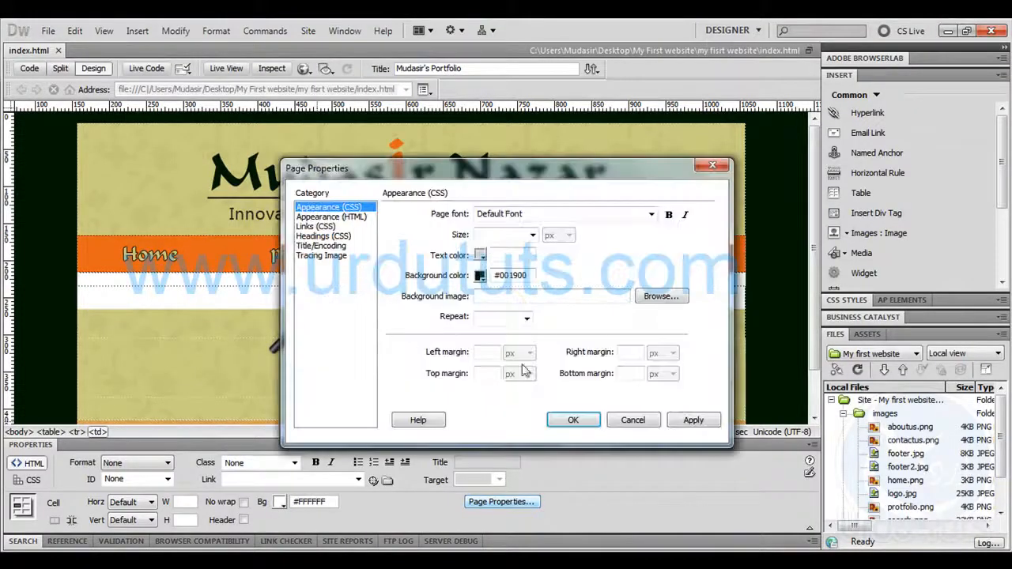
{"action": "left_click", "coordinate": [484, 374]}
{"action": "type", "text": "0"}
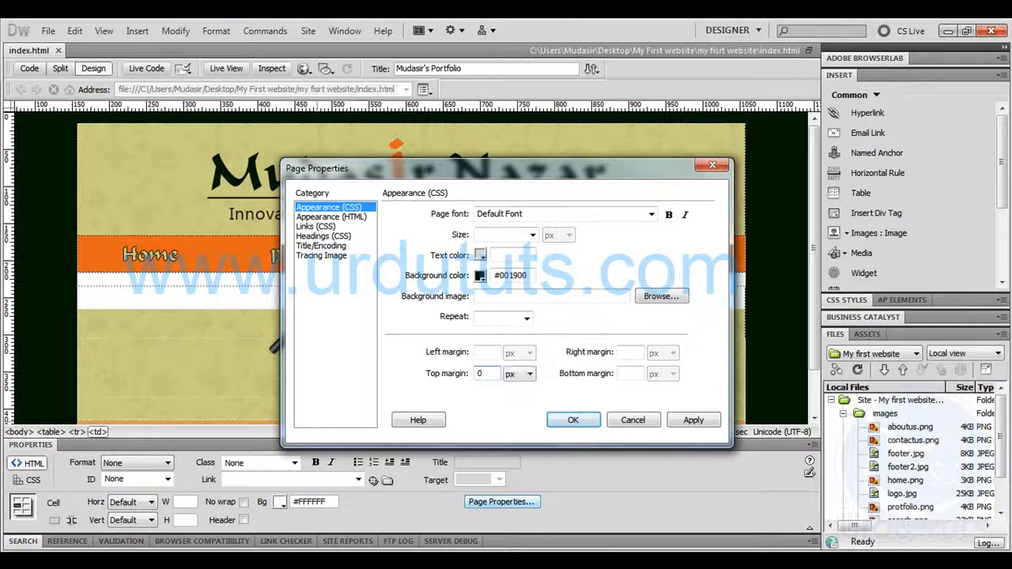
{"action": "left_click", "coordinate": [637, 374]}
{"action": "type", "text": "0"}
{"action": "left_click", "coordinate": [688, 421]}
{"action": "left_click", "coordinate": [575, 419]}
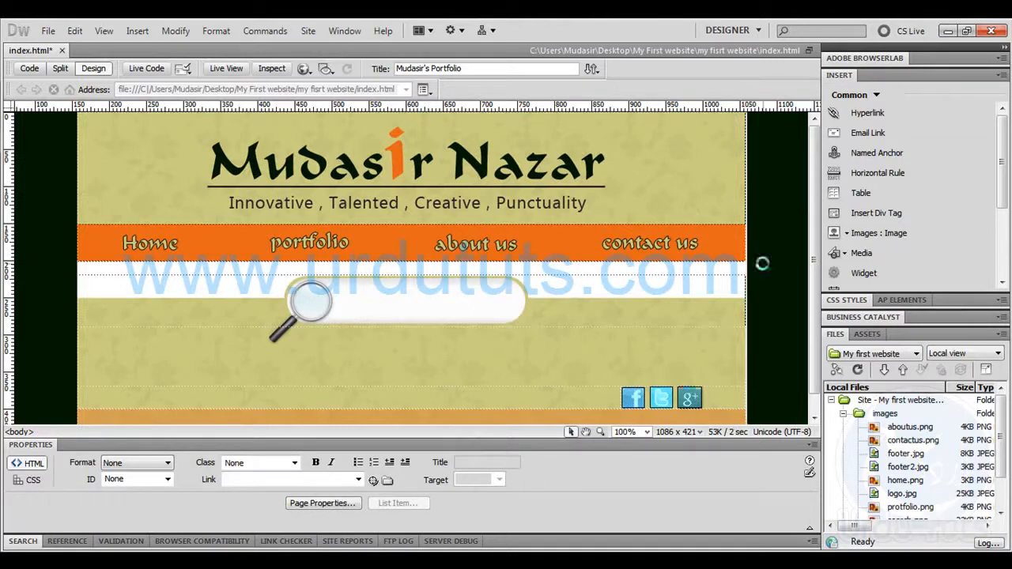
Save the page and reload its browser preview to check the gap above the header, then return to Dreamweaver
{"action": "key", "text": "F12"}
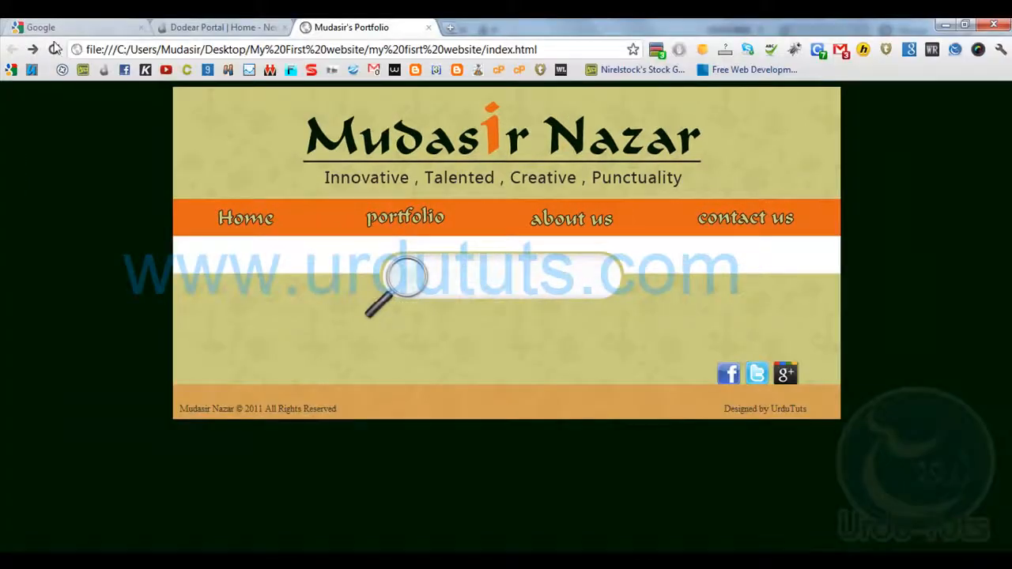
{"action": "left_click", "coordinate": [53, 48]}
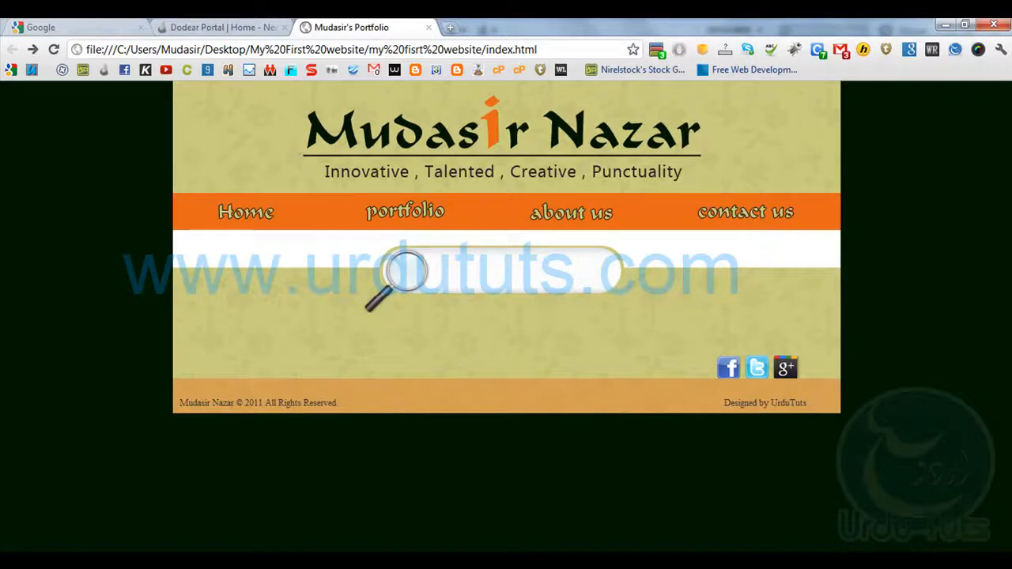
{"action": "key", "text": "alt+Tab"}
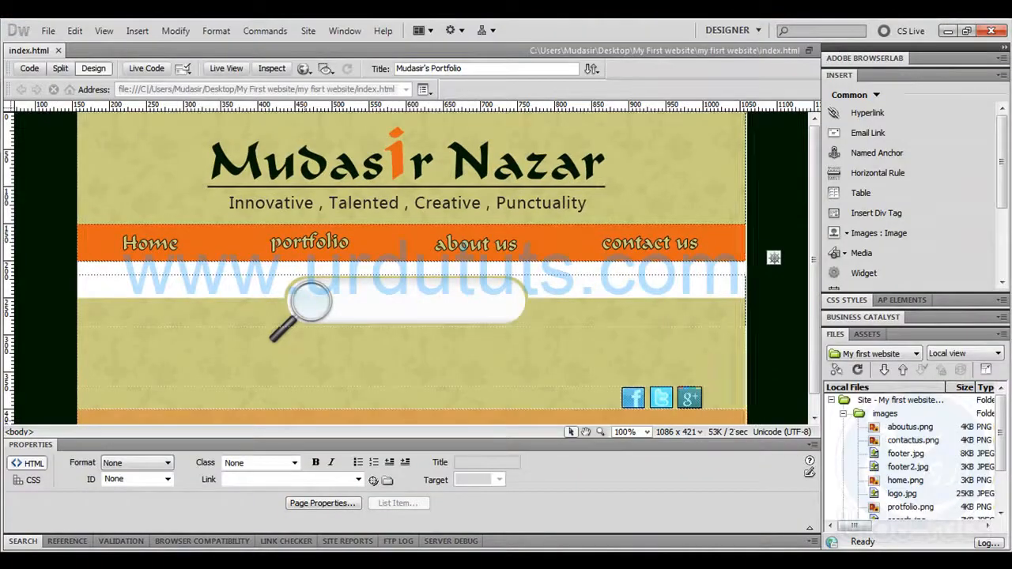
Try to add a row from the footer's credit cell and undo it
{"action": "scroll", "coordinate": [472, 298], "scroll_direction": "down", "scroll_amount": 1}
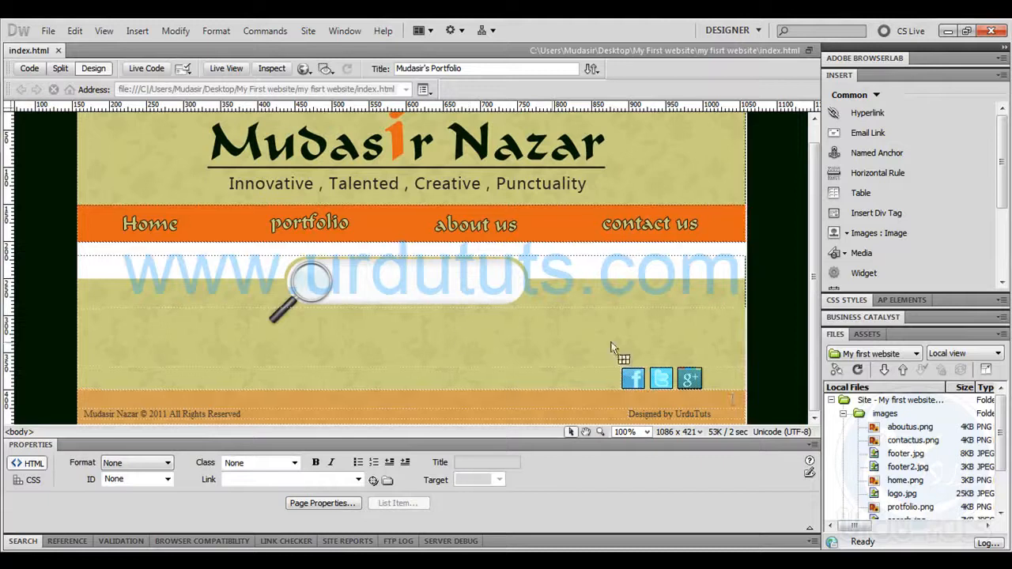
{"action": "left_click", "coordinate": [724, 415]}
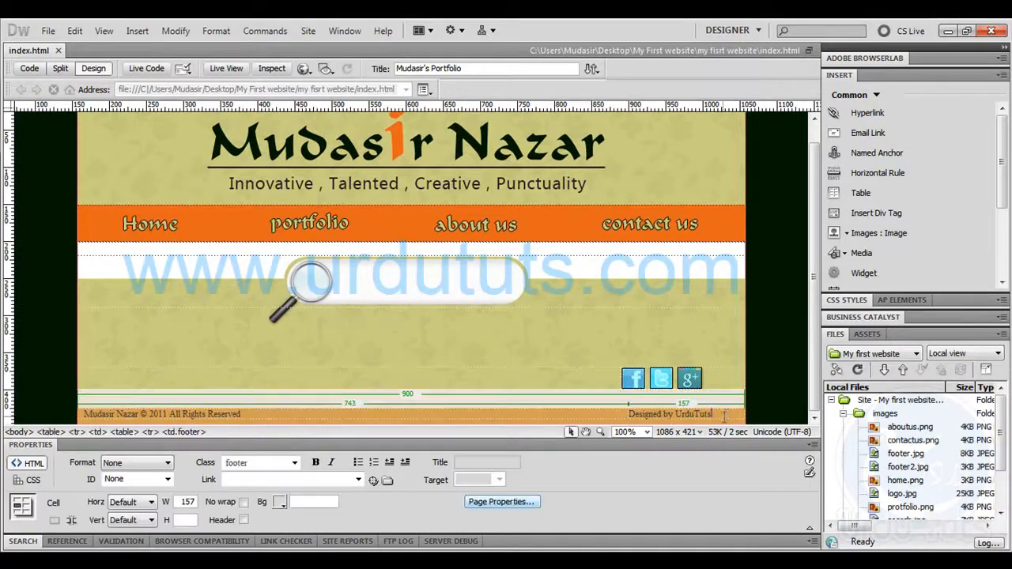
{"action": "key", "text": "Tab"}
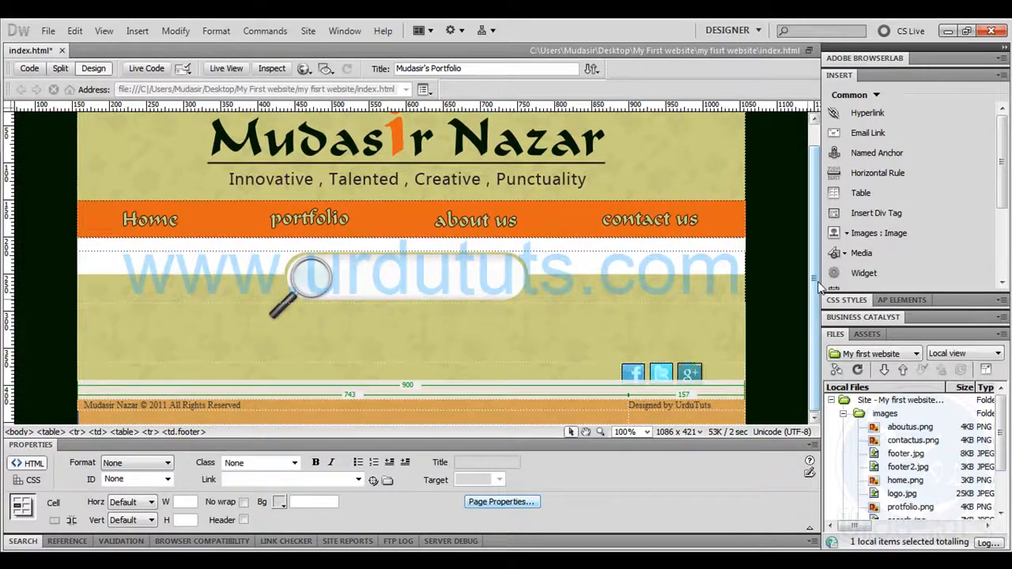
{"action": "key", "text": "ctrl+z"}
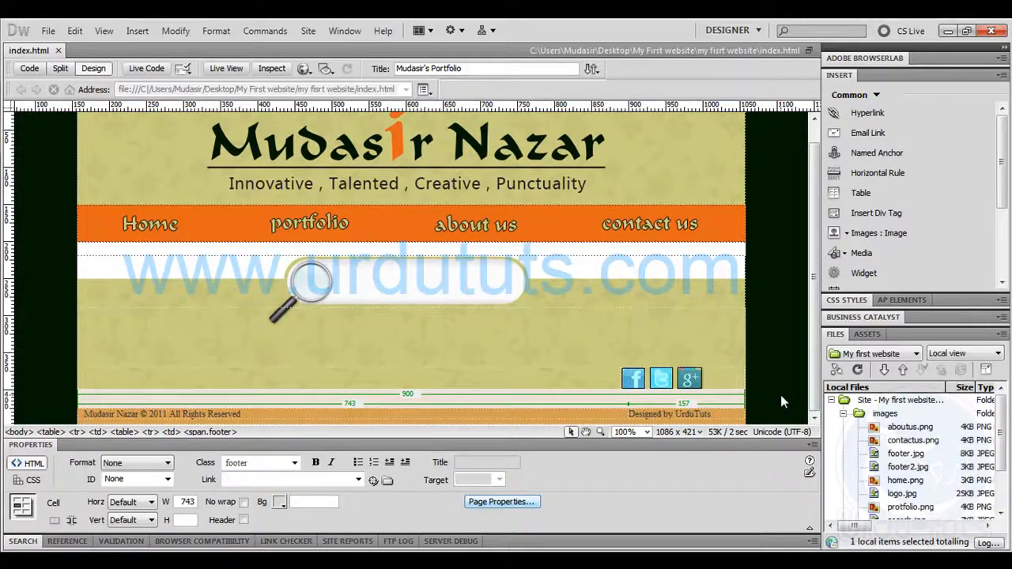
Add a new row to the main page table directly below the orange footer row
{"action": "key", "text": "ctrl+equal"}
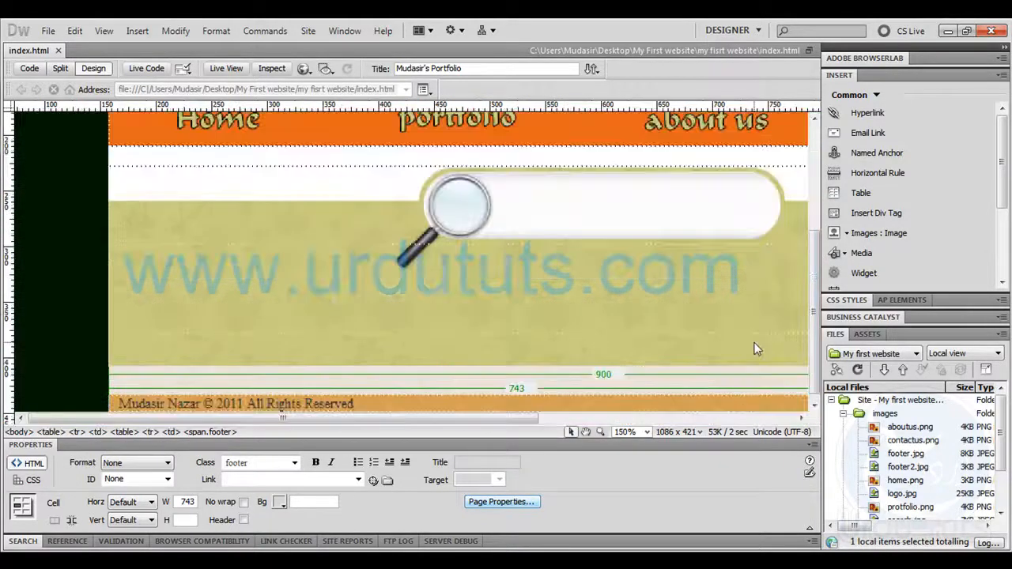
{"action": "left_click_drag", "start_coordinate": [814, 275], "coordinate": [815, 371]}
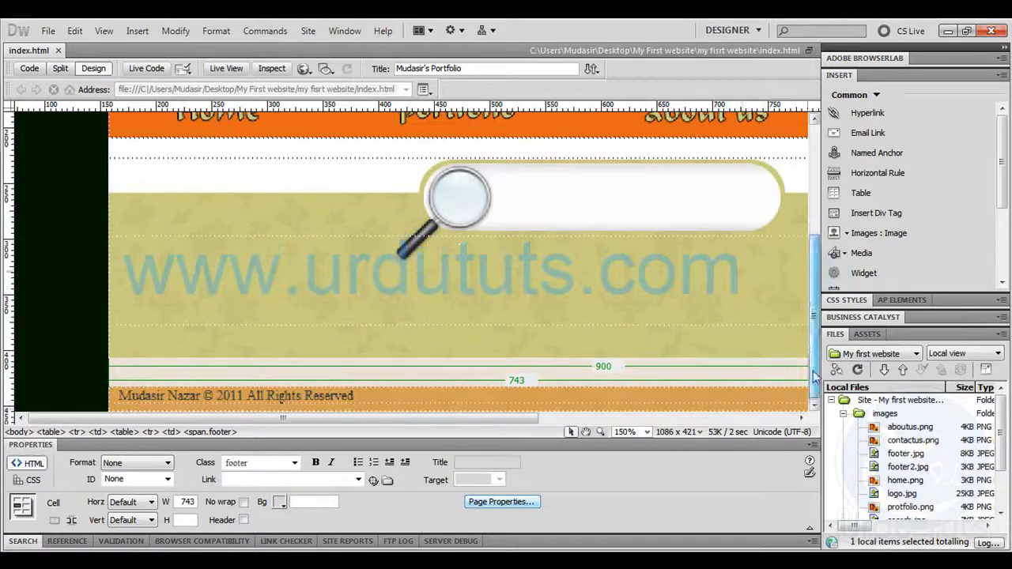
{"action": "left_click", "coordinate": [494, 404]}
{"action": "left_click_drag", "start_coordinate": [494, 404], "coordinate": [489, 410]}
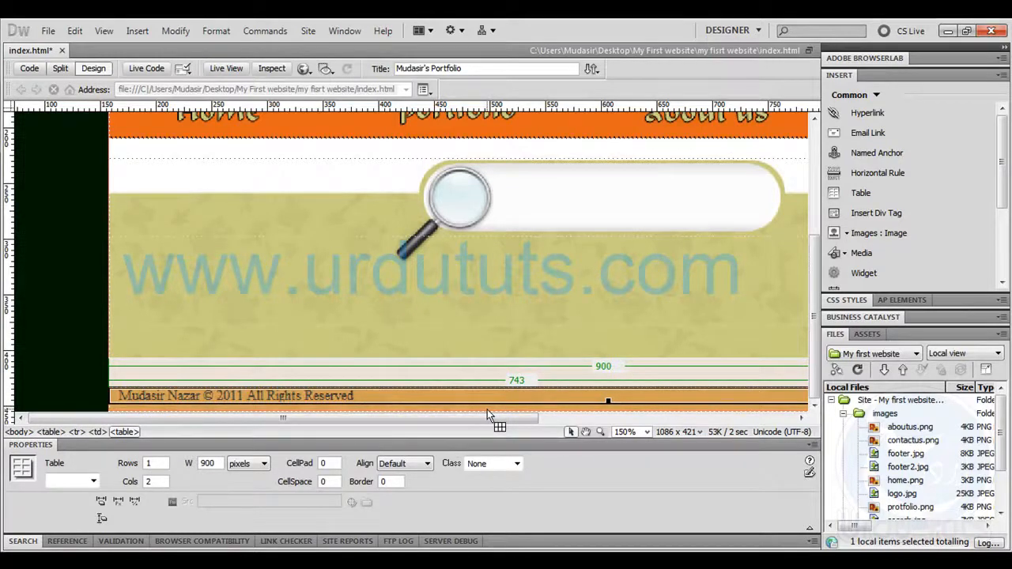
{"action": "left_click", "coordinate": [487, 410]}
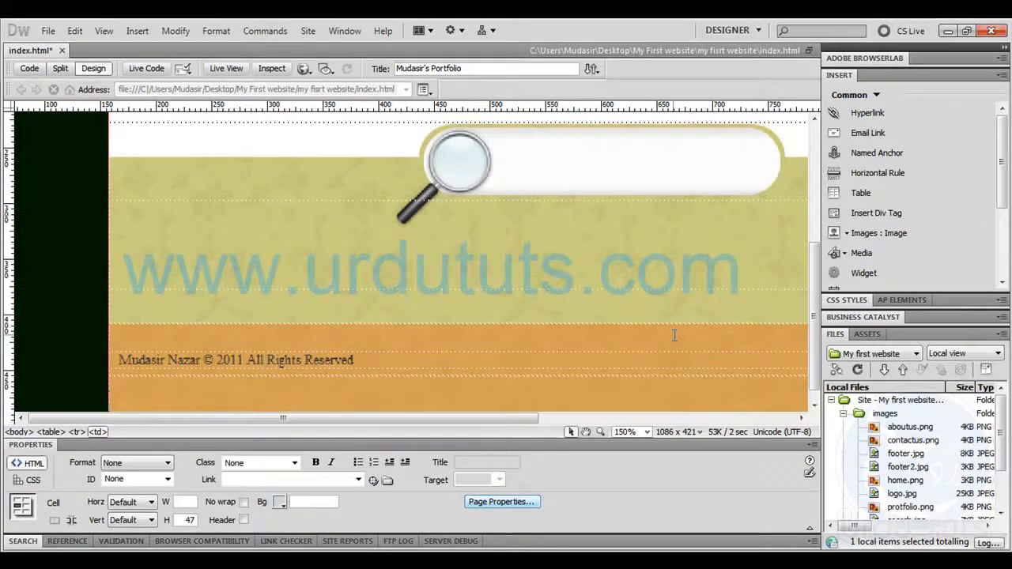
{"action": "key", "text": "ctrl+minus"}
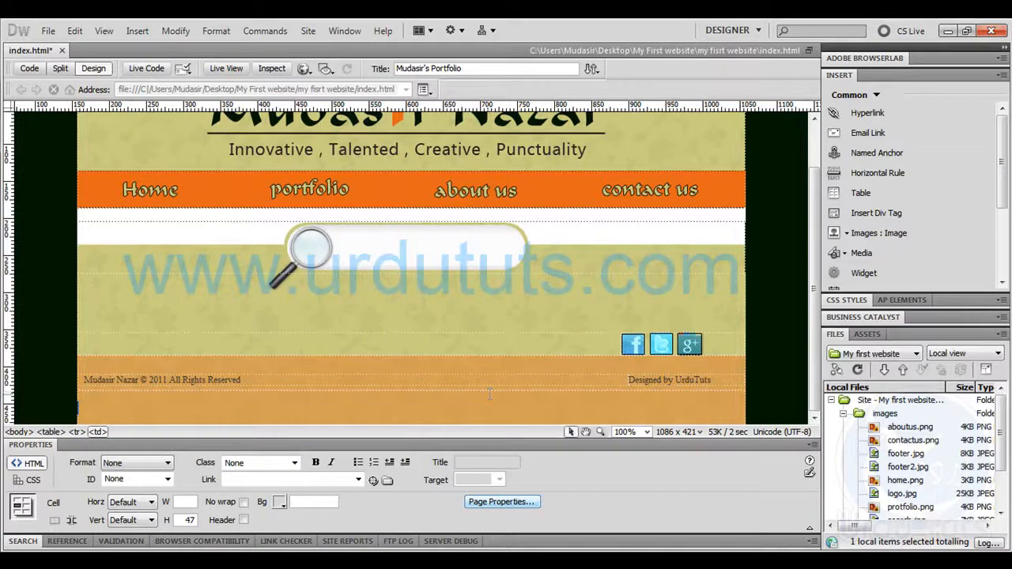
Remove the height and background attributes from the new last row's cell in the page code
{"action": "left_click", "coordinate": [30, 71]}
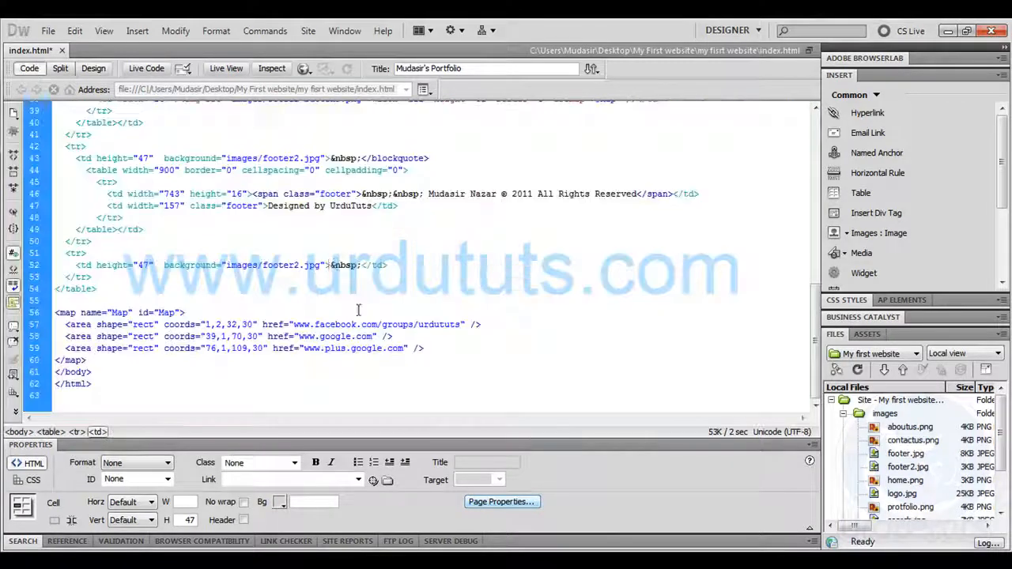
{"action": "left_click_drag", "start_coordinate": [323, 263], "coordinate": [138, 260]}
{"action": "left_click", "coordinate": [293, 272]}
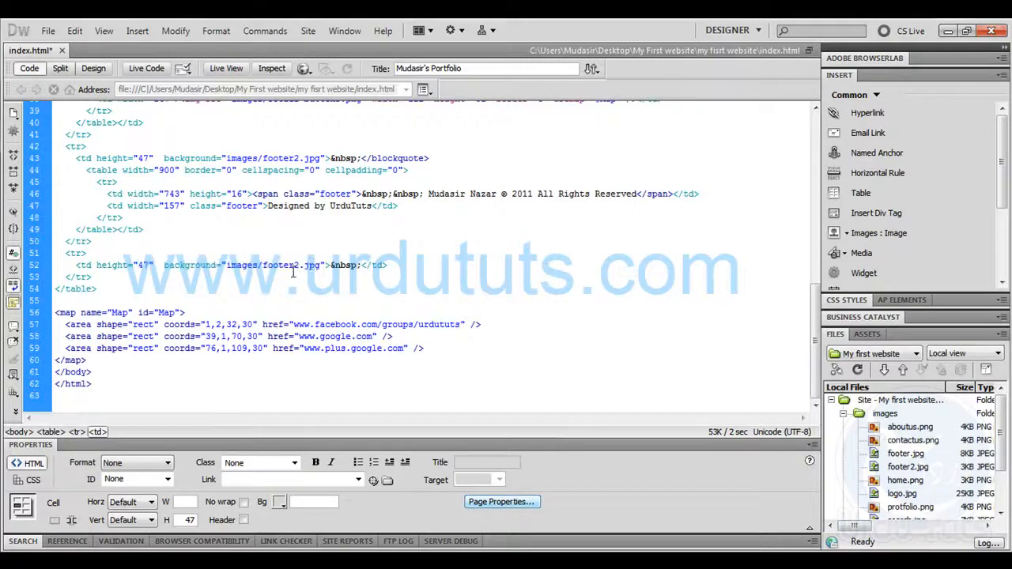
{"action": "left_click_drag", "start_coordinate": [323, 267], "coordinate": [104, 261]}
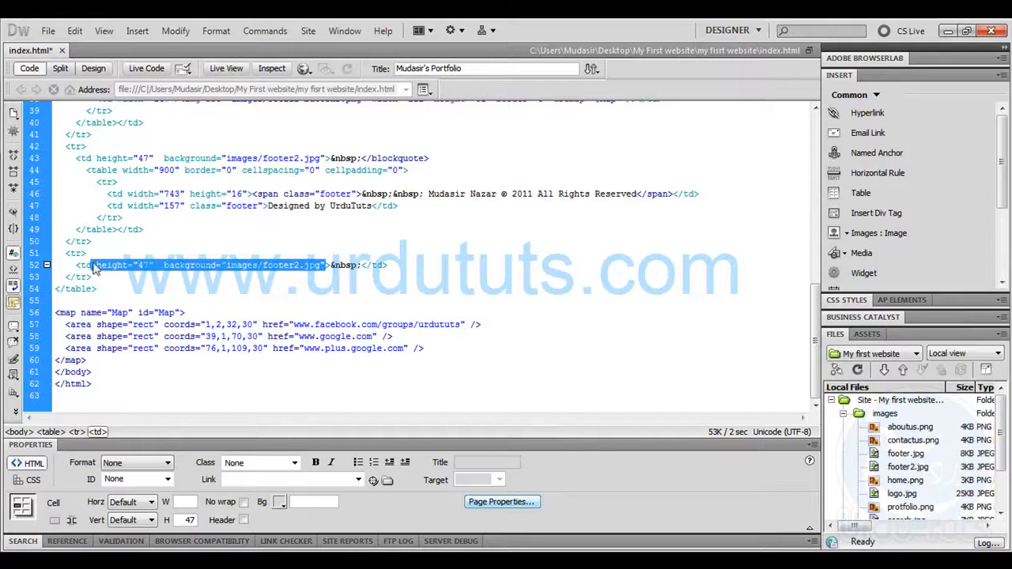
{"action": "key", "text": "Delete"}
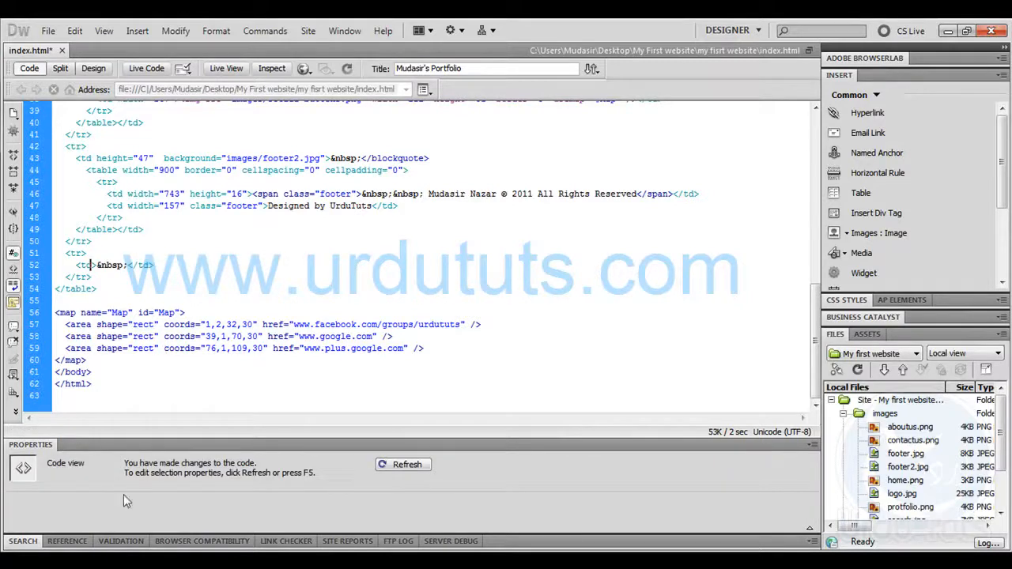
Switch to tutorial psd.psd in Photoshop and copy the green strip below the orange footer bar with all layers merged
{"action": "left_click", "coordinate": [89, 559]}
{"action": "left_click", "coordinate": [83, 77]}
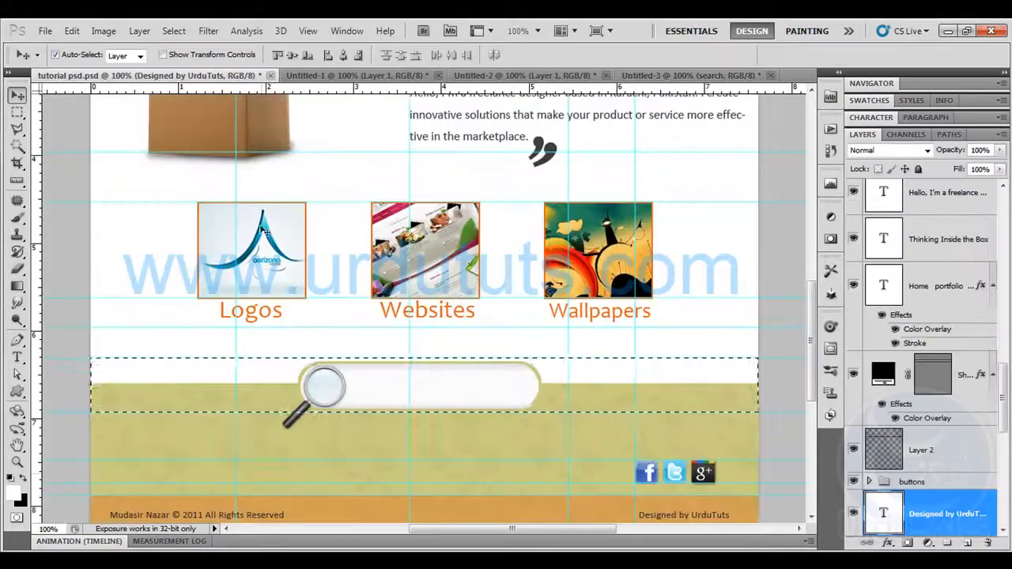
{"action": "scroll", "coordinate": [328, 424], "scroll_direction": "down", "scroll_amount": 3}
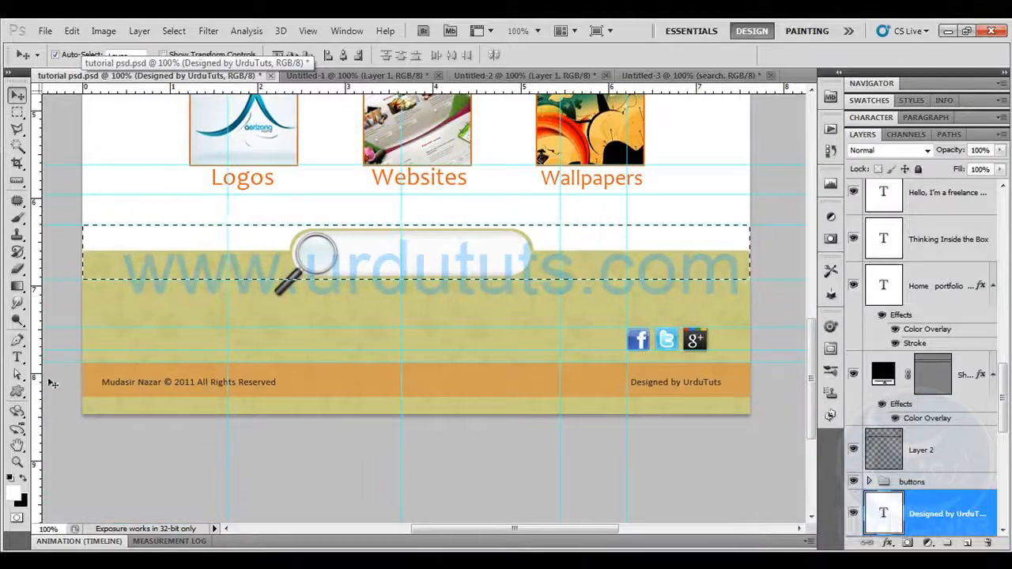
{"action": "left_click", "coordinate": [17, 112]}
{"action": "left_click", "coordinate": [66, 413]}
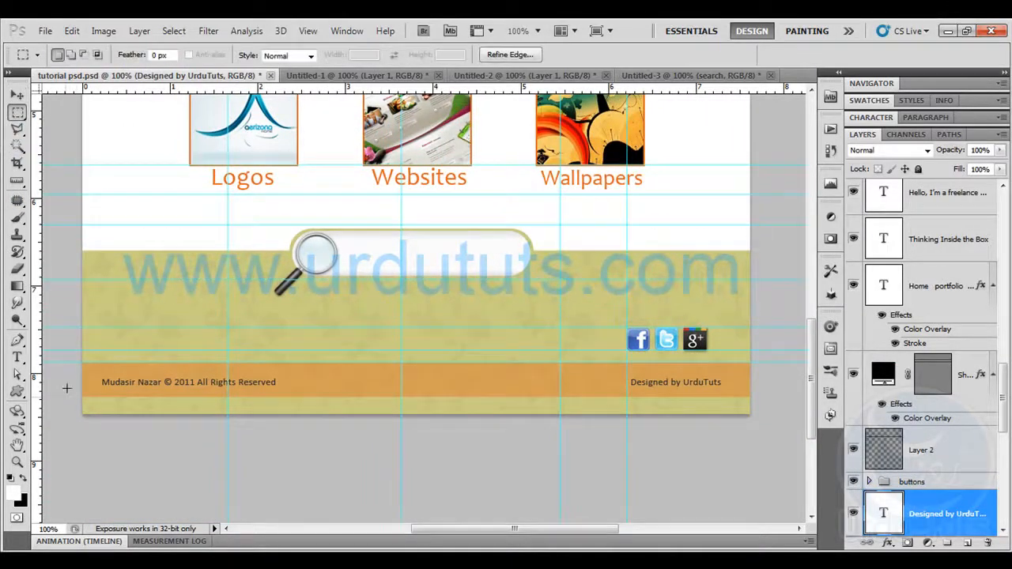
{"action": "left_click_drag", "start_coordinate": [77, 398], "coordinate": [548, 413]}
{"action": "left_click", "coordinate": [71, 31]}
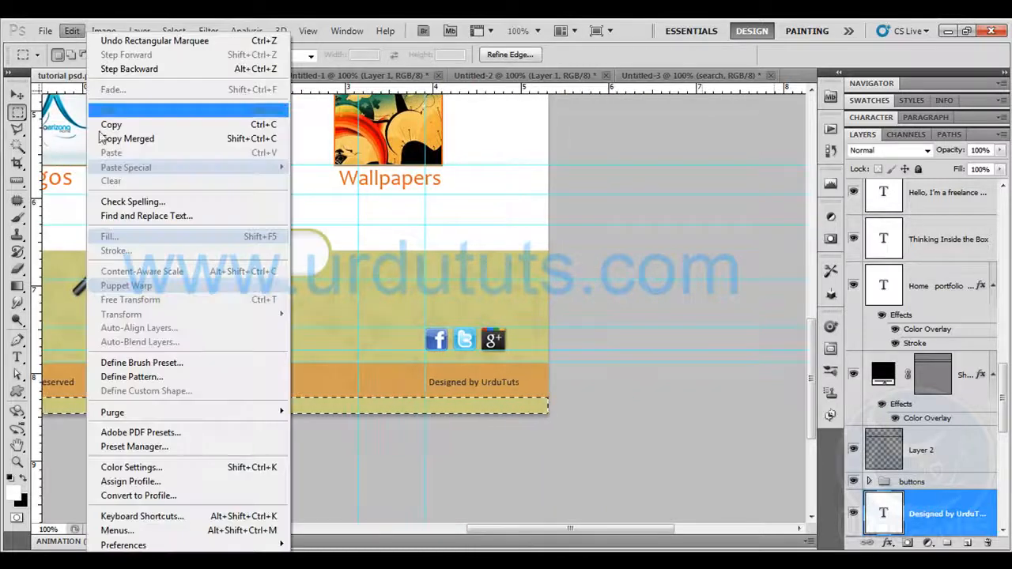
{"action": "left_click", "coordinate": [133, 139]}
Create a new 900 x 23 pixel document from the clipboard size and paste the green strip into it
{"action": "key", "text": "ctrl+n"}
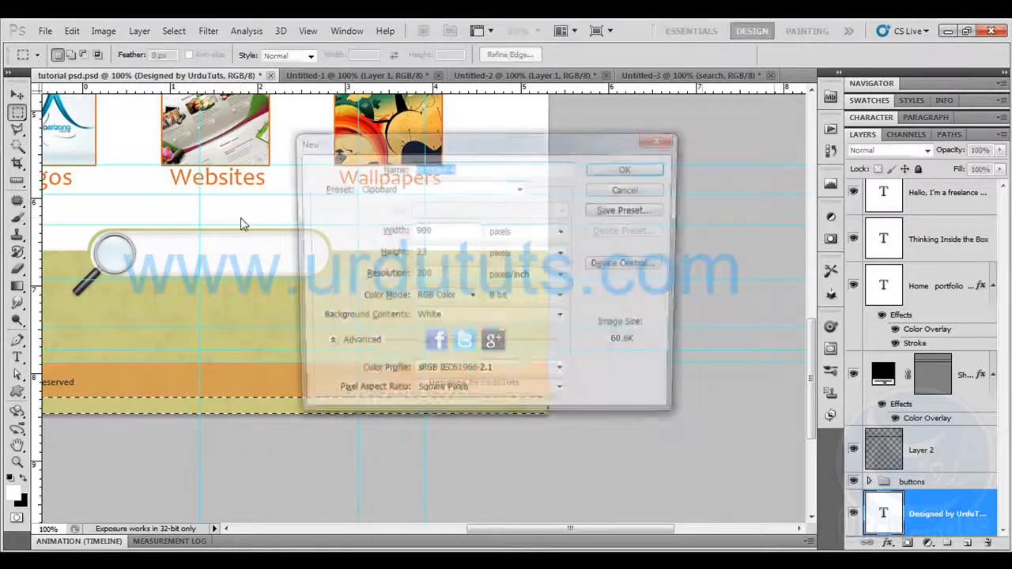
{"action": "key", "text": "Return"}
{"action": "key", "text": "ctrl+v"}
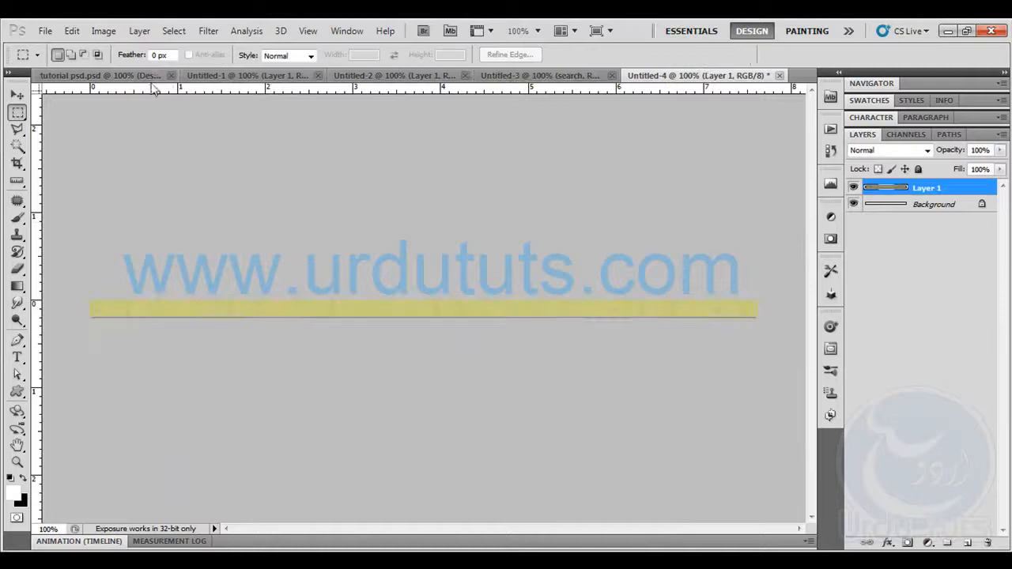
Export the green strip for web as a JPEG named footer3 in the site's images folder
{"action": "left_click", "coordinate": [45, 31]}
{"action": "left_click", "coordinate": [135, 287]}
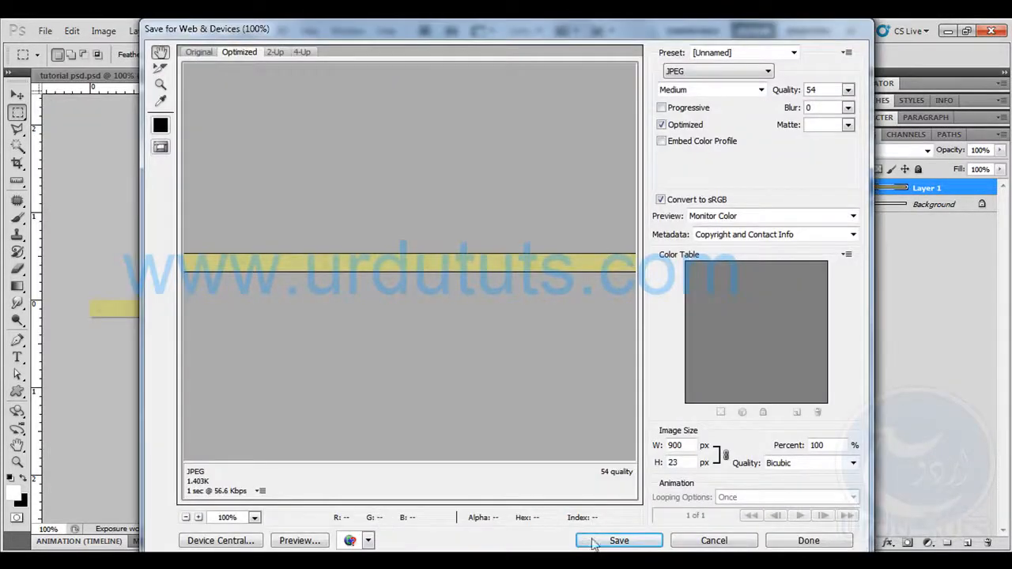
{"action": "left_click", "coordinate": [589, 538]}
{"action": "type", "text": "foo"}
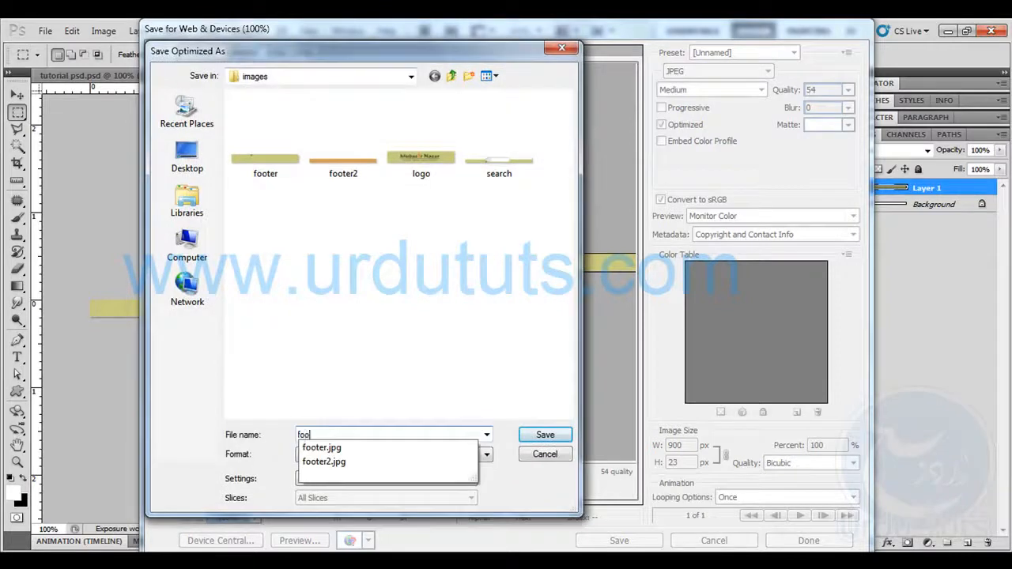
{"action": "type", "text": "ter3"}
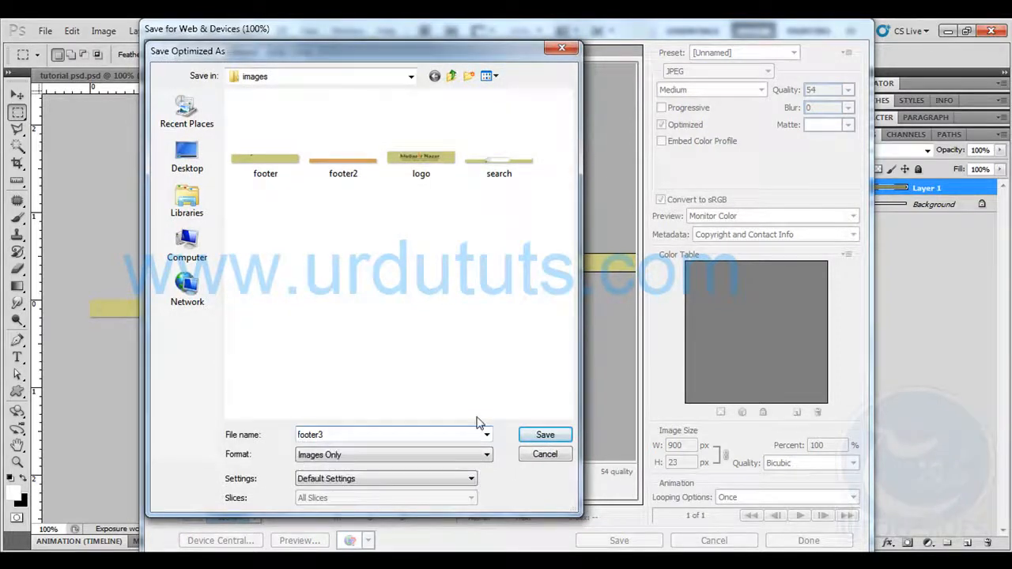
{"action": "key", "text": "Return"}
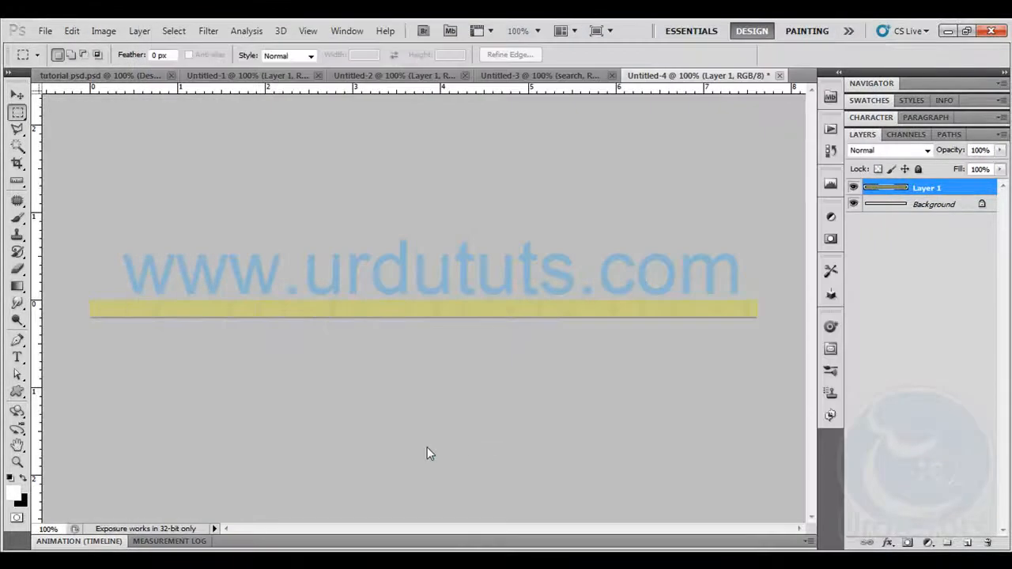
Switch to Dreamweaver and try to insert the footer3.jpg image into the empty row below the footer
{"action": "key", "text": "alt+Tab"}
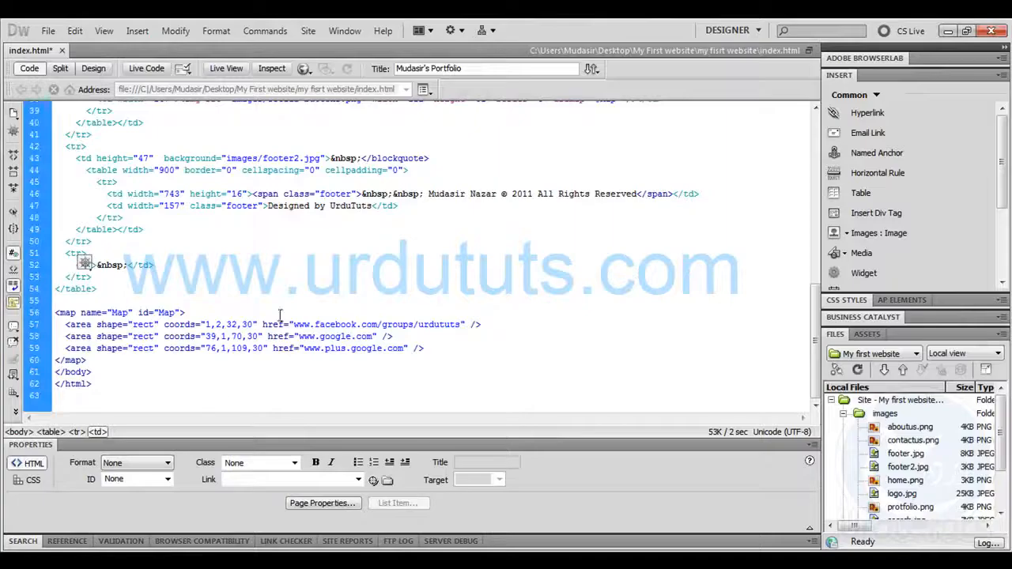
{"action": "left_click", "coordinate": [93, 69]}
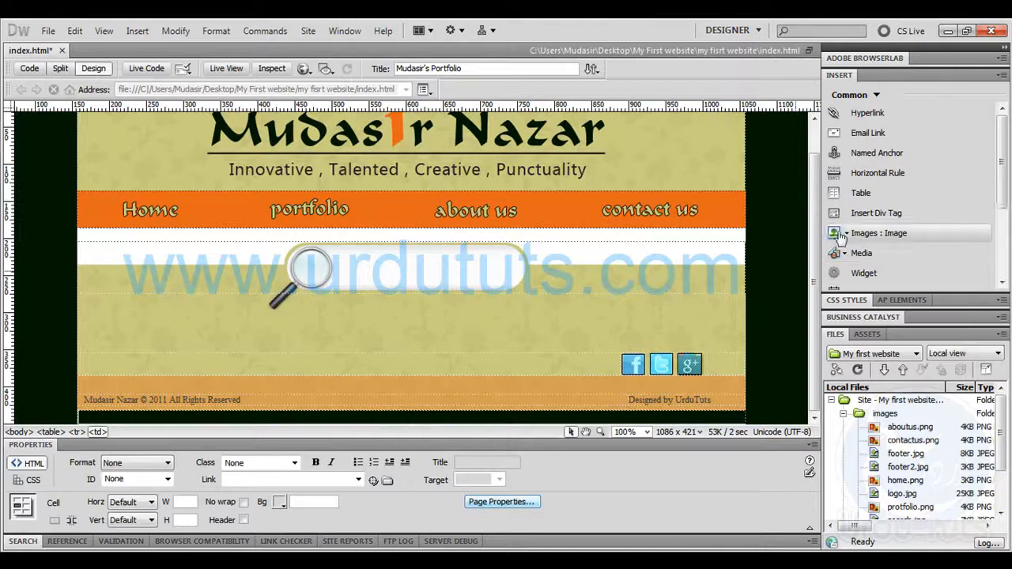
{"action": "left_click", "coordinate": [874, 233]}
{"action": "left_click", "coordinate": [483, 263]}
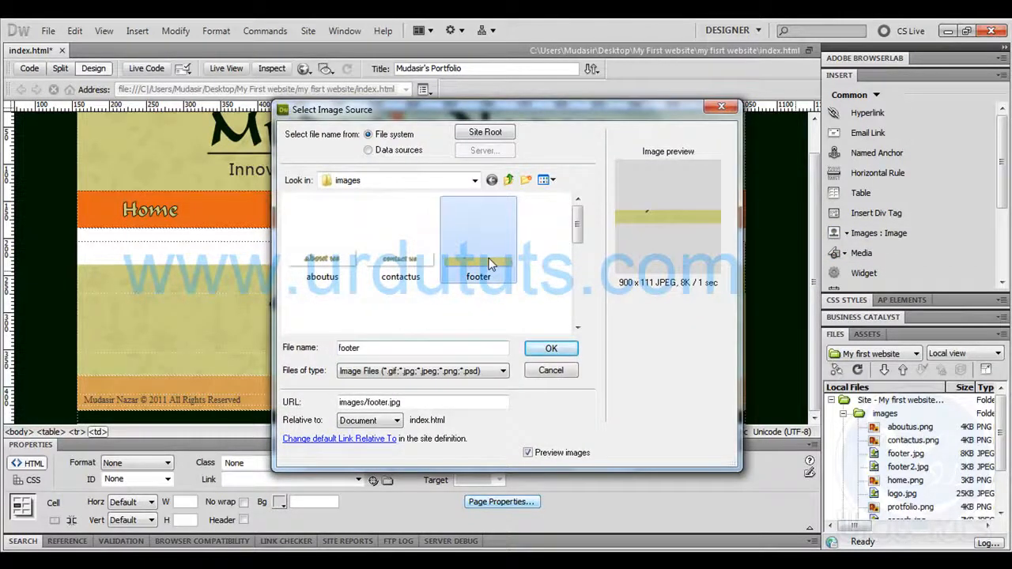
{"action": "left_click", "coordinate": [405, 348]}
{"action": "type", "text": "3.jpg"}
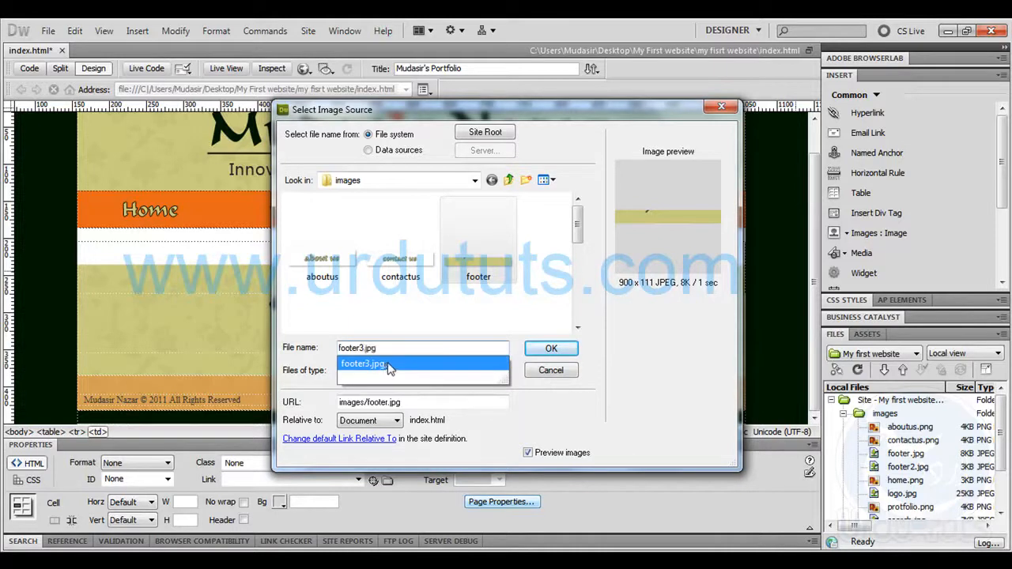
{"action": "left_click", "coordinate": [389, 365]}
{"action": "left_click", "coordinate": [548, 349]}
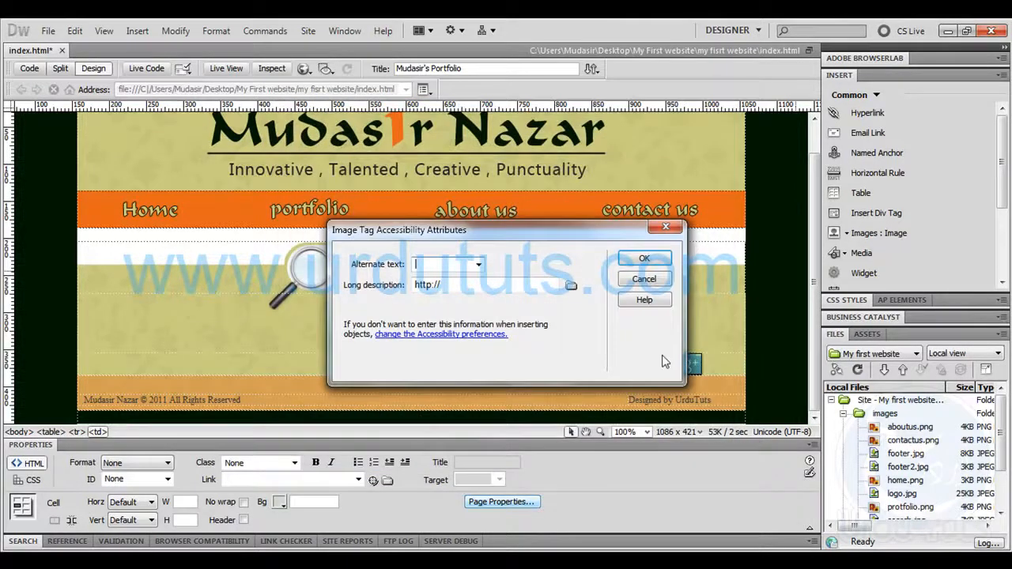
{"action": "left_click", "coordinate": [645, 258]}
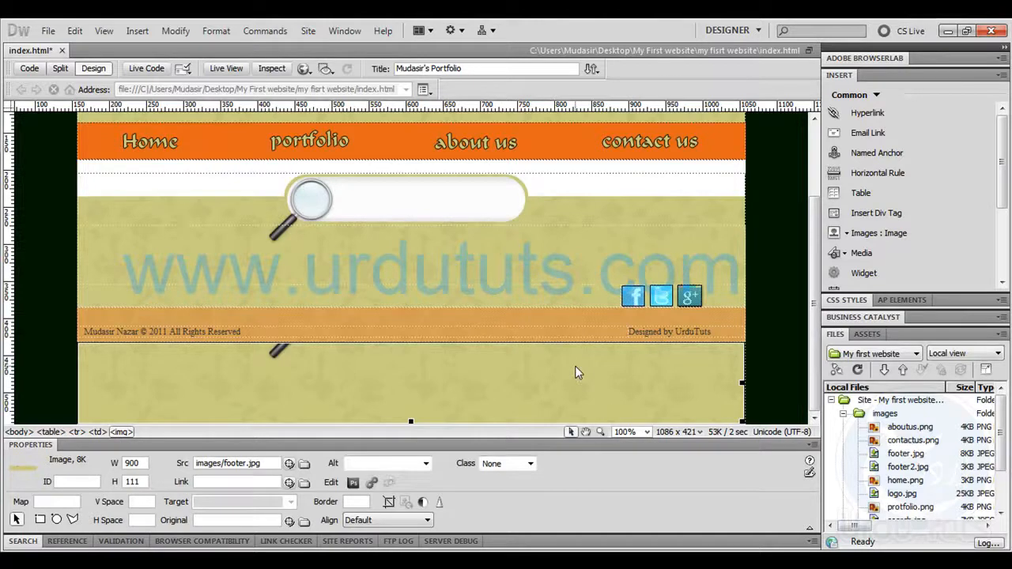
{"action": "key", "text": "Delete"}
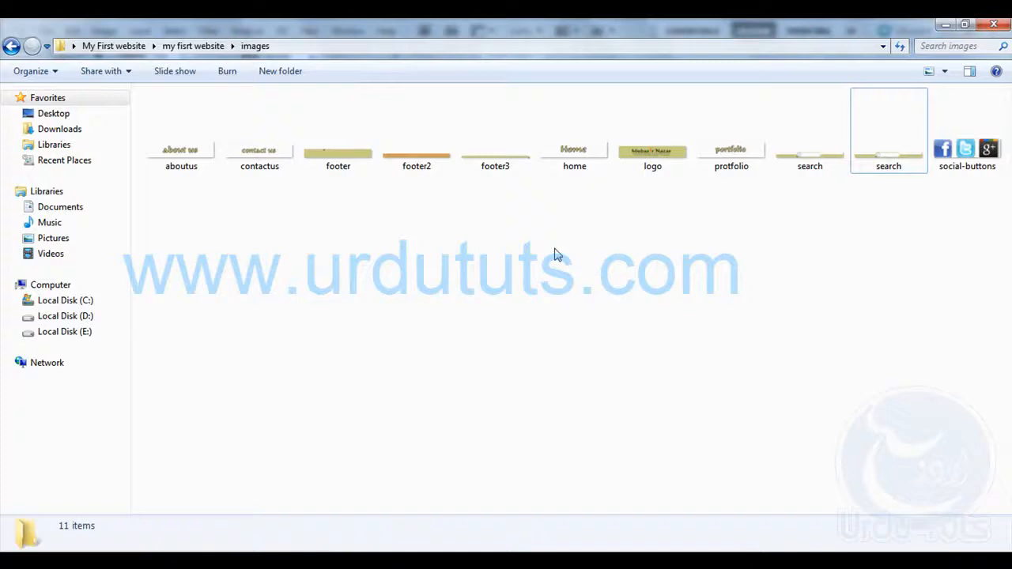
Return to Dreamweaver and insert the footer3.jpg green strip into the empty row below the footer, leaving the alternate text blank
{"action": "left_click", "coordinate": [495, 135]}
{"action": "left_click", "coordinate": [500, 242]}
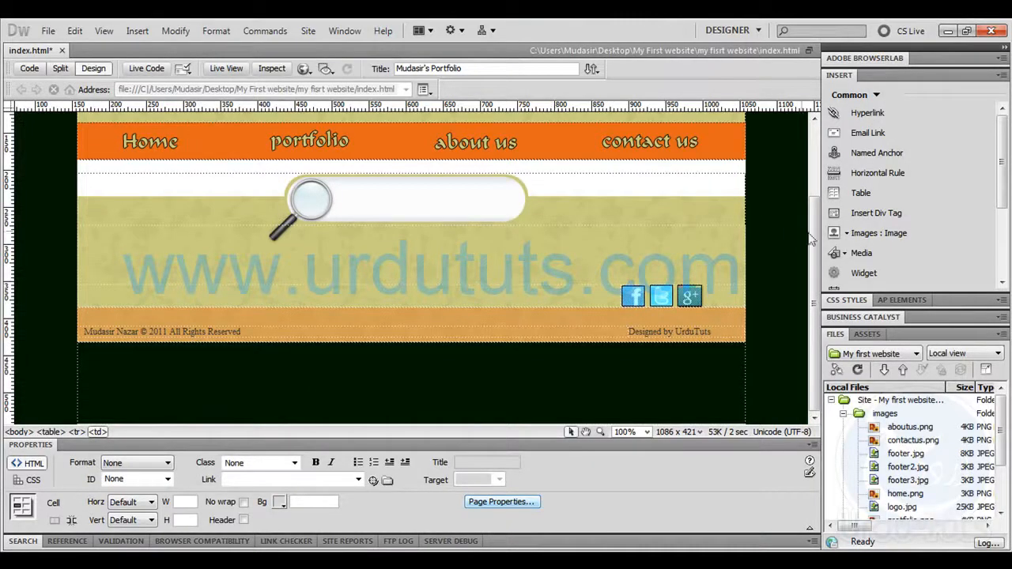
{"action": "left_click", "coordinate": [869, 232]}
{"action": "left_click_drag", "start_coordinate": [576, 231], "coordinate": [577, 272]}
{"action": "double_click", "coordinate": [398, 238]}
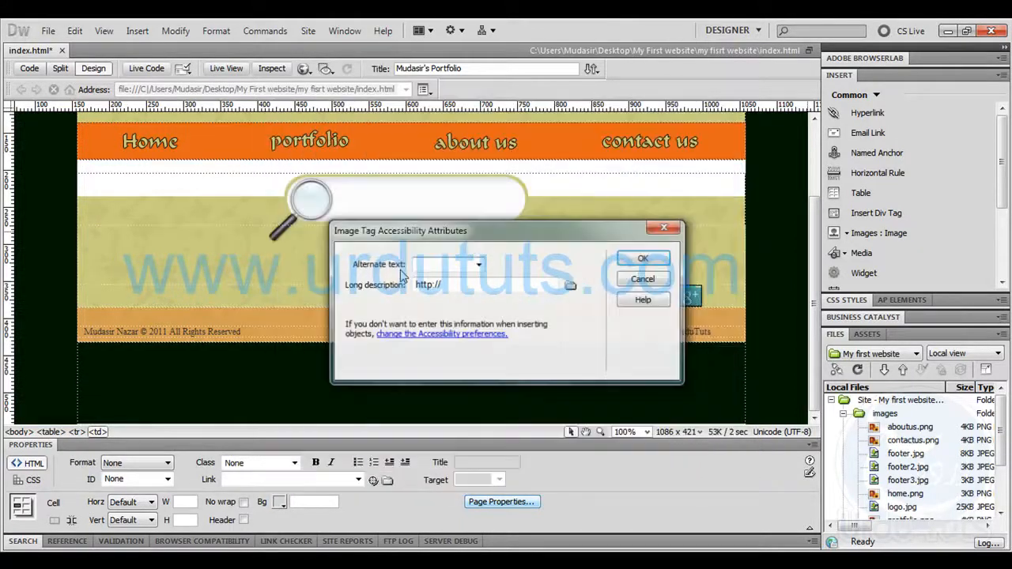
{"action": "left_click", "coordinate": [637, 261]}
Save index.html and refresh its preview in the browser
{"action": "left_click", "coordinate": [775, 351]}
{"action": "scroll", "coordinate": [775, 351], "scroll_direction": "up", "scroll_amount": 2}
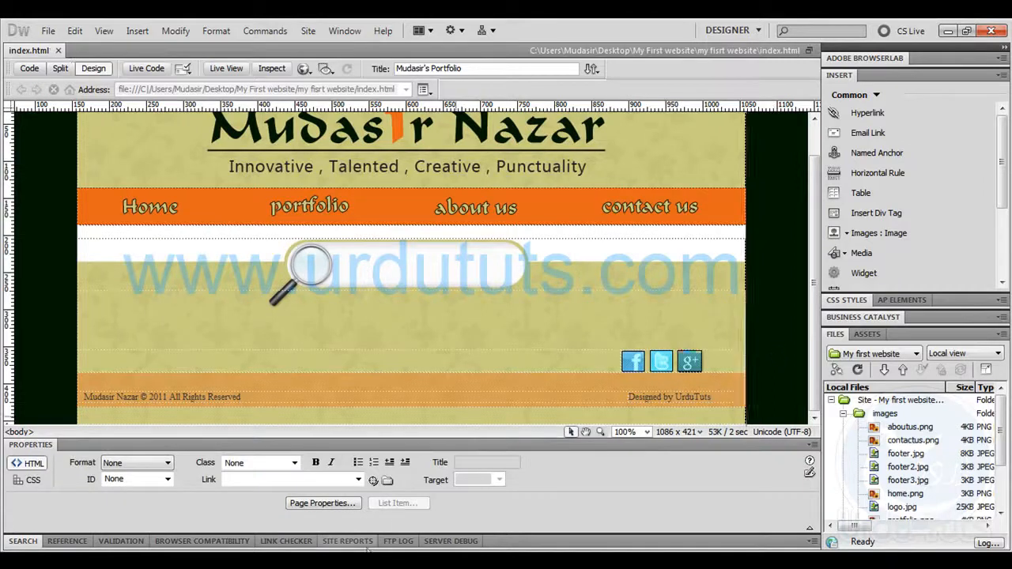
{"action": "key", "text": "F12"}
{"action": "left_click", "coordinate": [55, 49]}
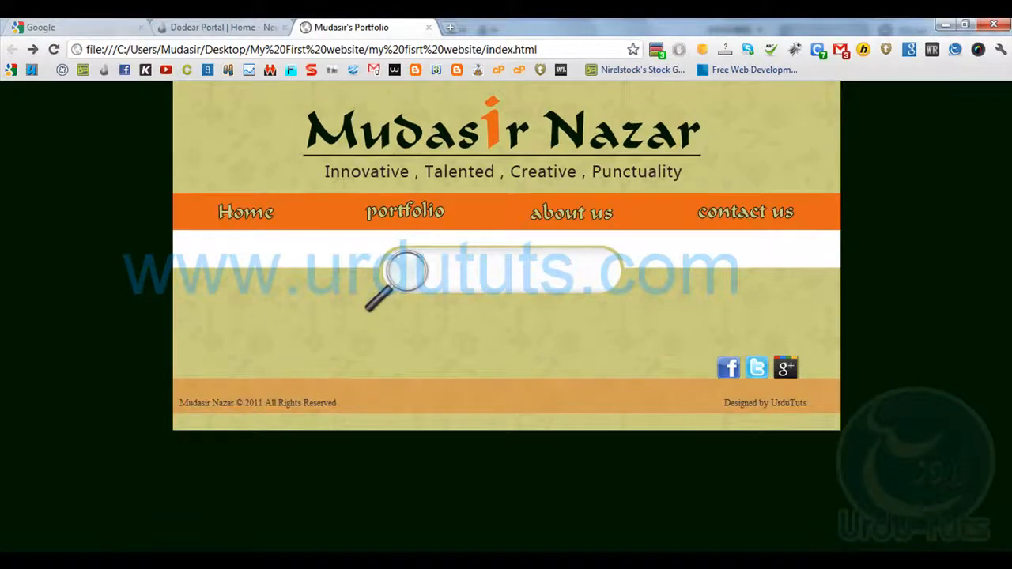
Switch to Photoshop and close the Untitled-4, Untitled-3, Untitled-2 and Untitled-1 documents without saving
{"action": "left_click", "coordinate": [99, 563]}
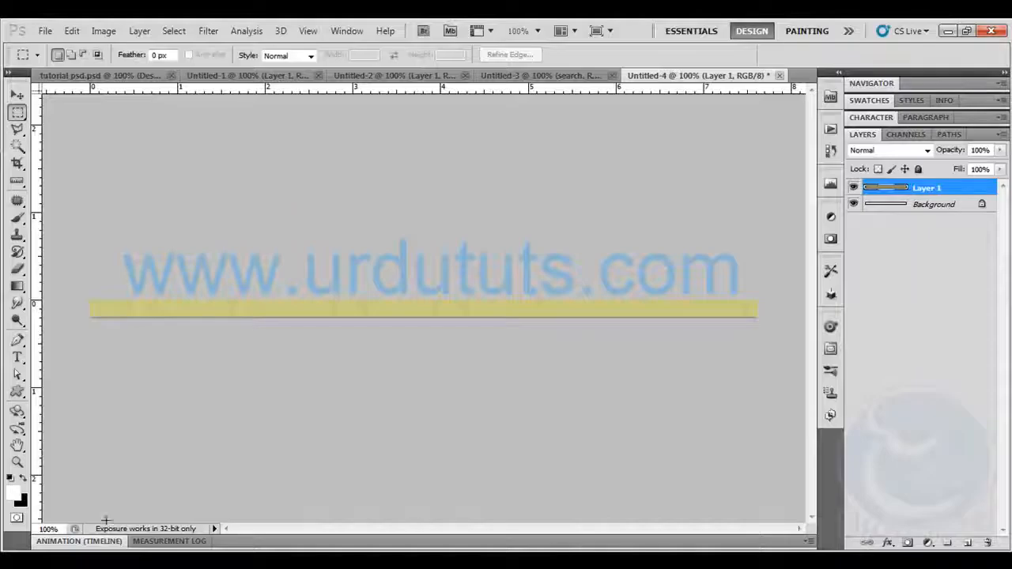
{"action": "left_click", "coordinate": [780, 76]}
{"action": "left_click", "coordinate": [510, 235]}
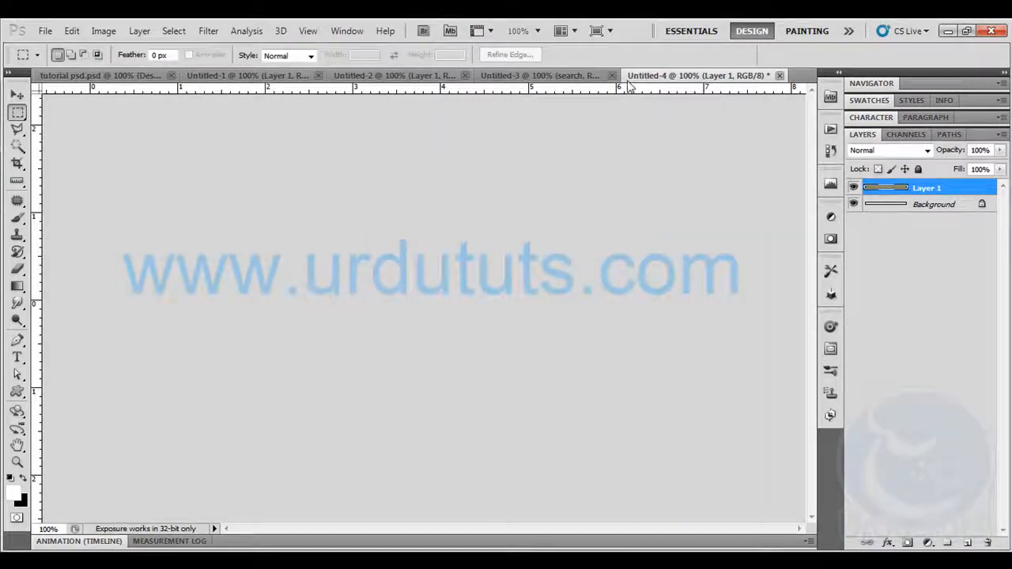
{"action": "left_click", "coordinate": [770, 75]}
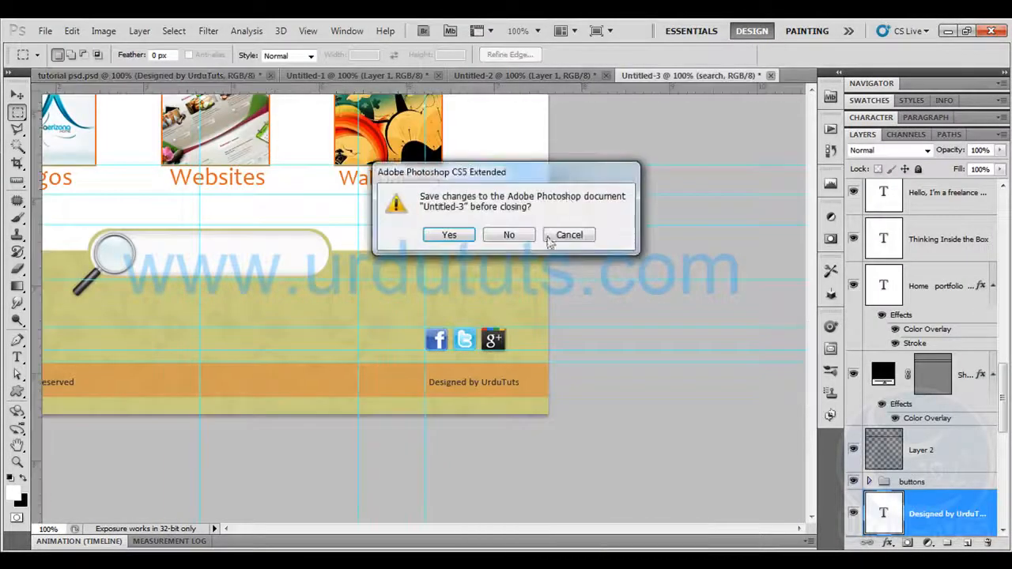
{"action": "left_click", "coordinate": [509, 234]}
{"action": "left_click", "coordinate": [606, 75]}
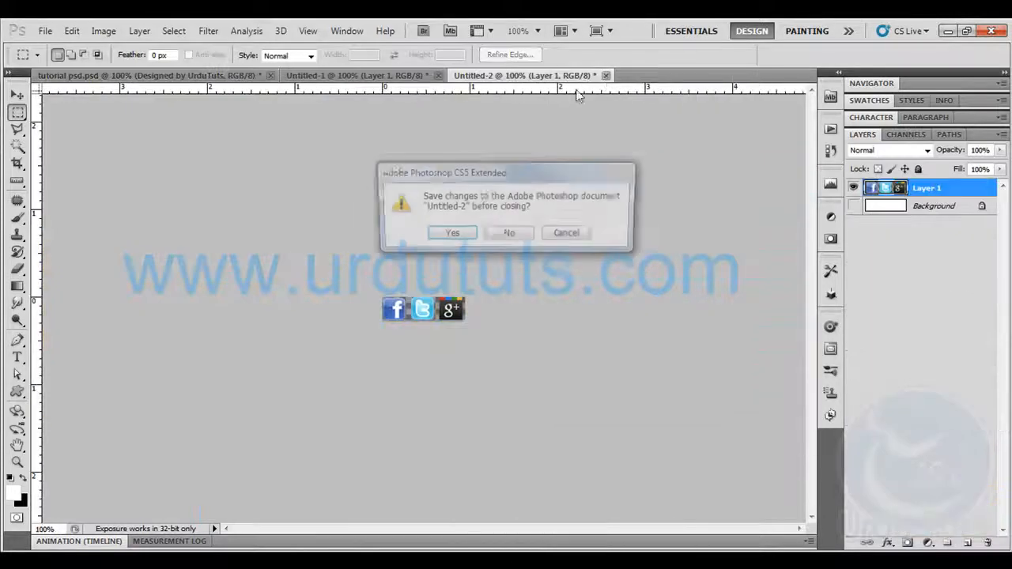
{"action": "left_click", "coordinate": [506, 235]}
{"action": "left_click", "coordinate": [413, 75]}
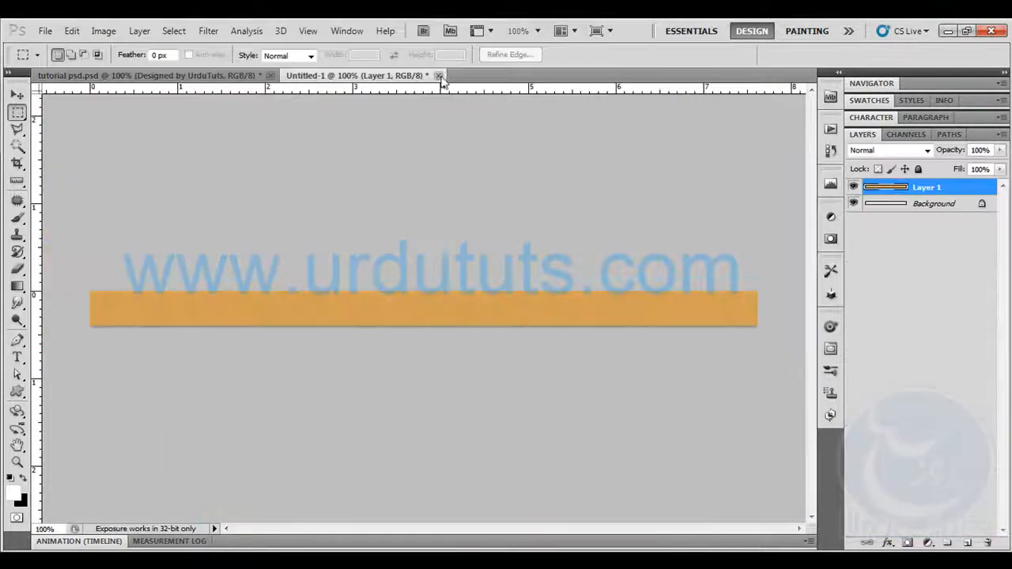
{"action": "left_click", "coordinate": [439, 76]}
{"action": "left_click", "coordinate": [507, 234]}
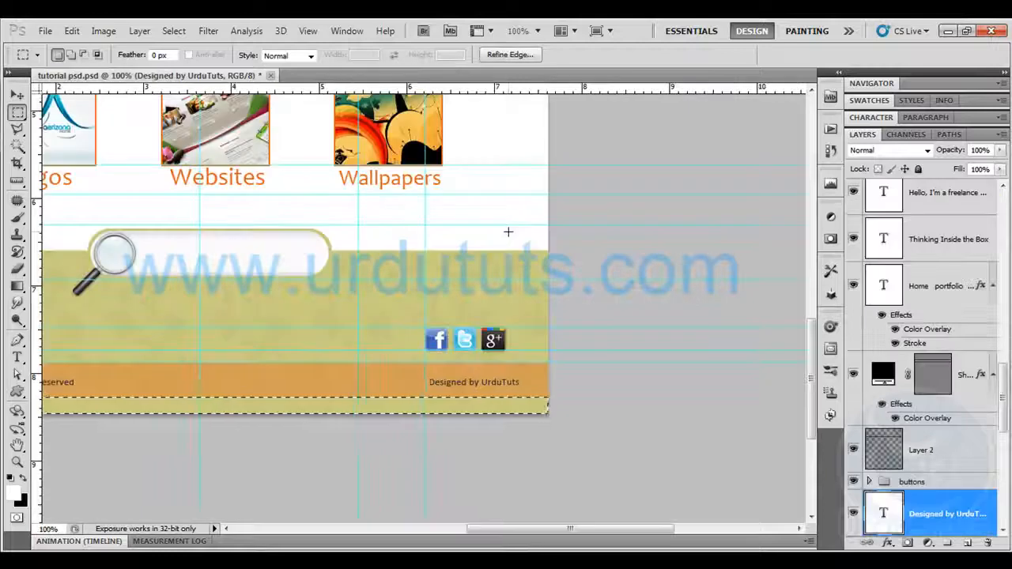
Rearrange the guides around the cardboard box: one horizontal just below it, none across its base, and one vertical between box and heading
{"action": "key", "text": "ctrl+0"}
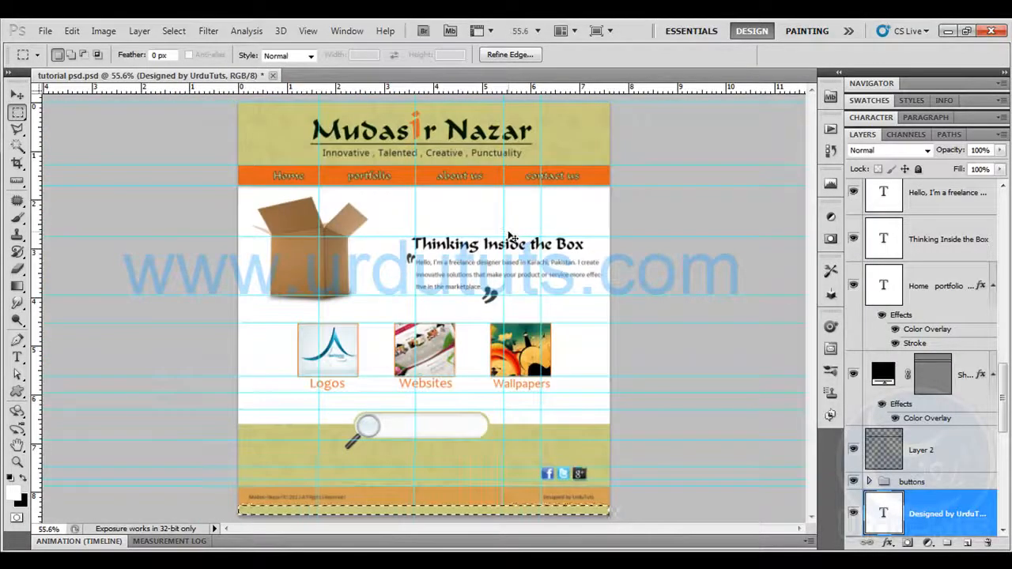
{"action": "key", "text": "ctrl+h"}
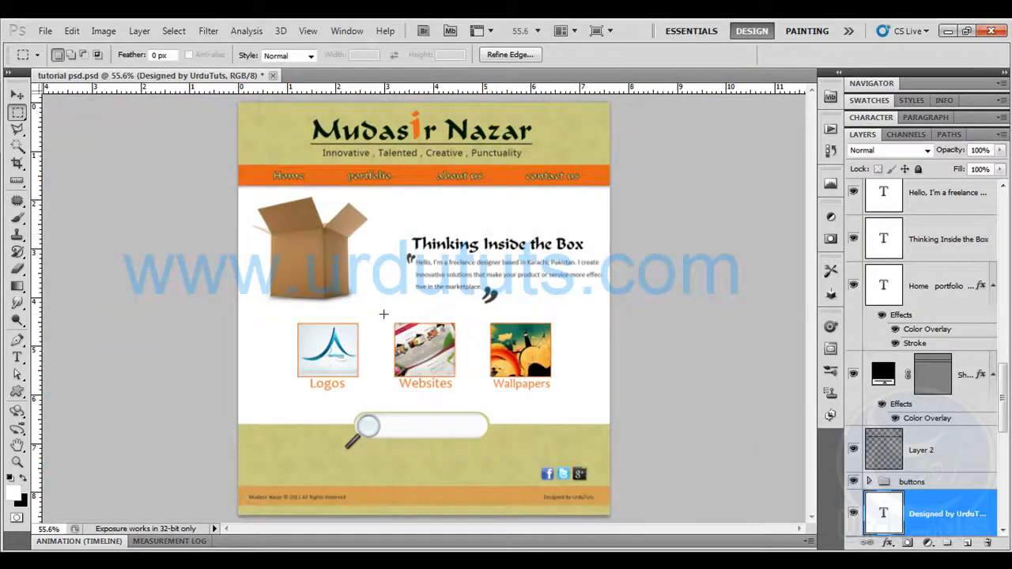
{"action": "key", "text": "ctrl+plus"}
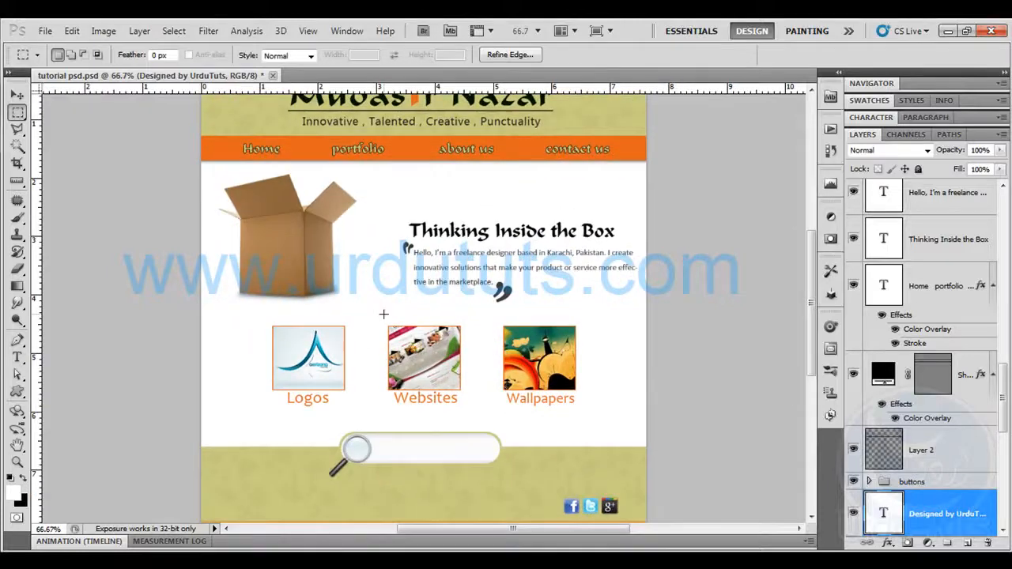
{"action": "key", "text": "ctrl+plus"}
{"action": "left_click_drag", "start_coordinate": [261, 192], "coordinate": [307, 233]}
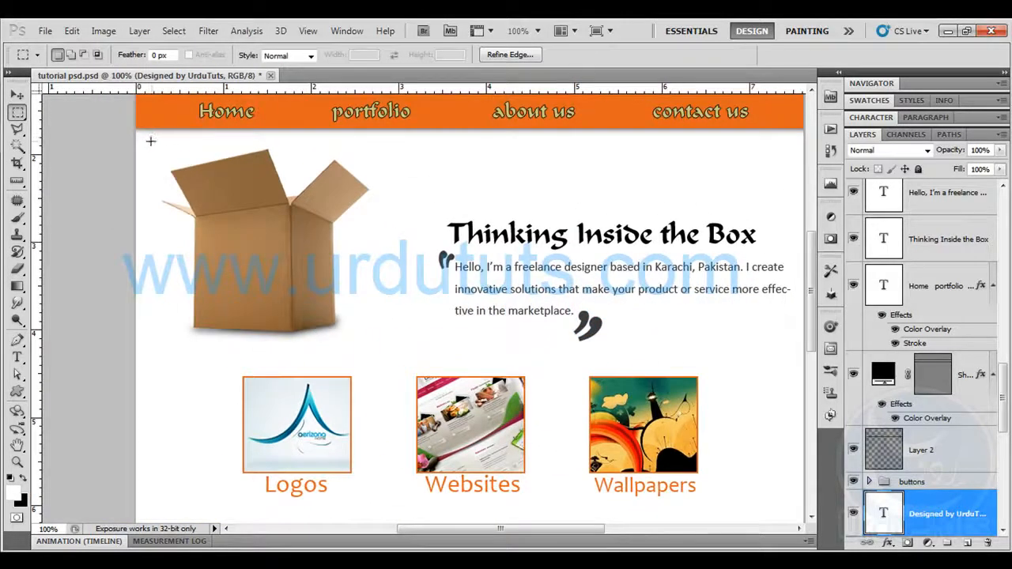
{"action": "left_click_drag", "start_coordinate": [141, 101], "coordinate": [156, 131]}
{"action": "key", "text": "ctrl+semicolon"}
{"action": "left_click", "coordinate": [18, 94]}
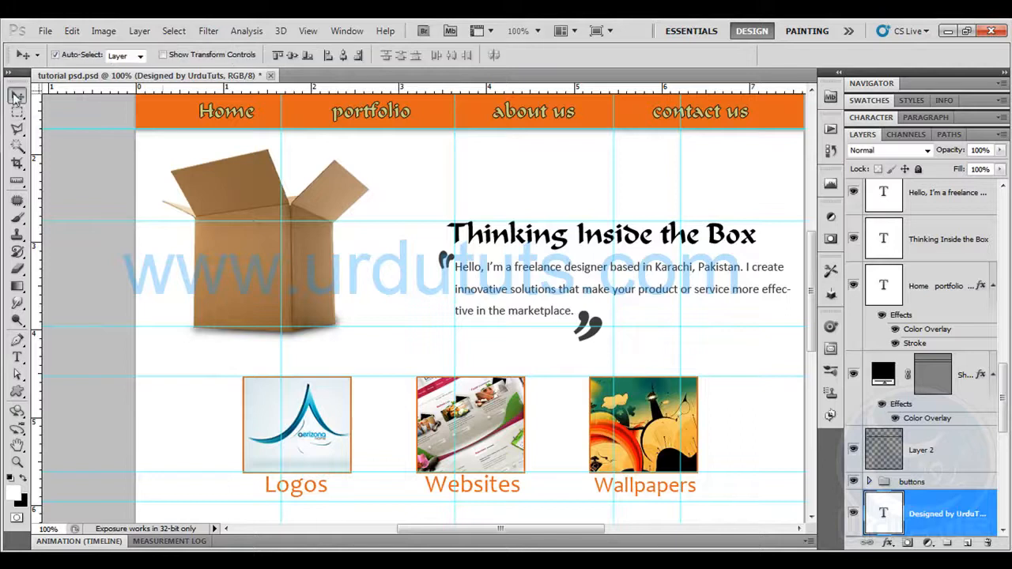
{"action": "left_click_drag", "start_coordinate": [272, 223], "coordinate": [277, 348]}
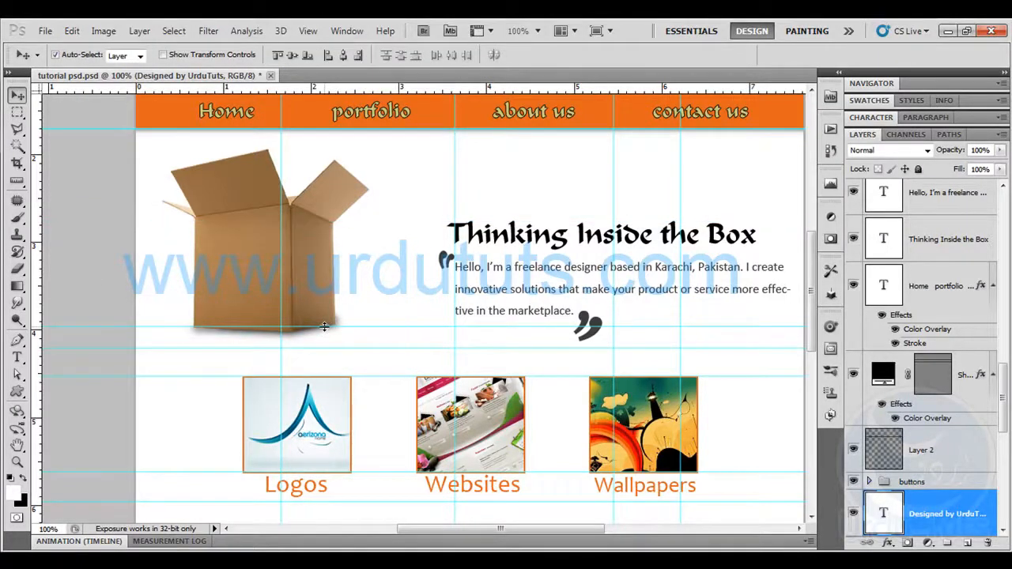
{"action": "left_click_drag", "start_coordinate": [325, 326], "coordinate": [335, 94]}
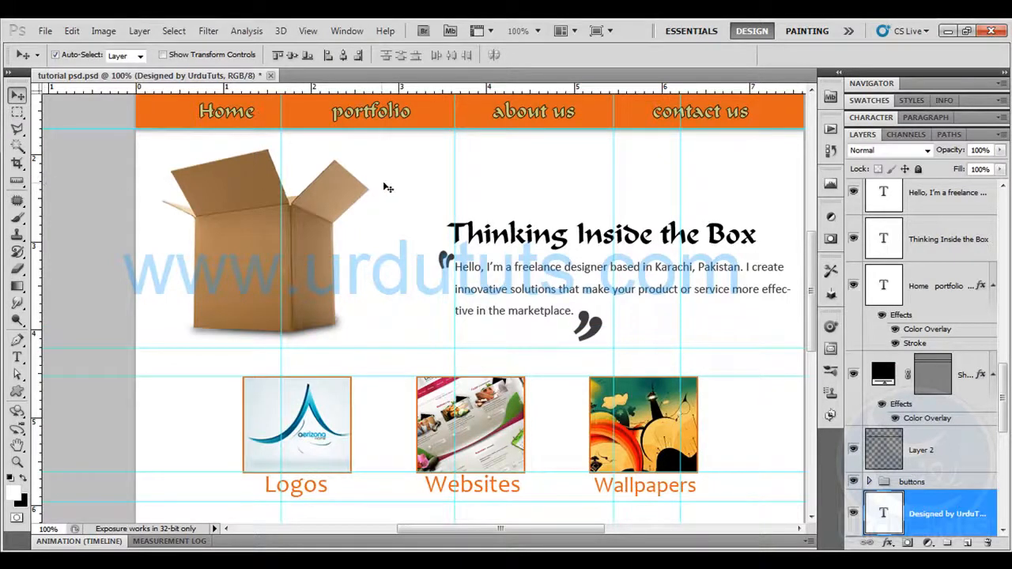
{"action": "left_click_drag", "start_coordinate": [143, 184], "coordinate": [4, 224]}
Select the guide-bounded area around the cardboard box, hide Layer 2, and copy the selection with all layers merged
{"action": "key", "text": "m"}
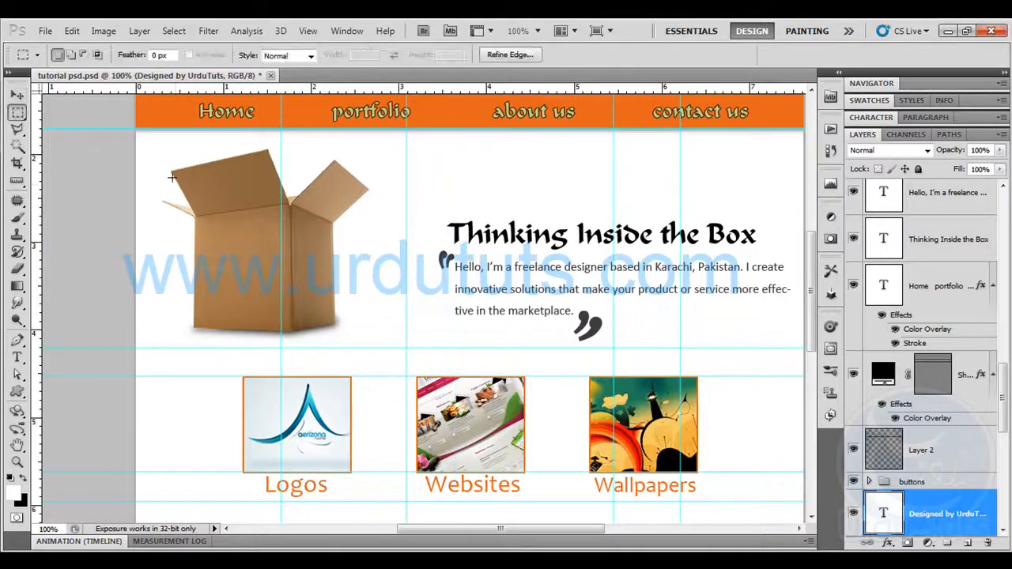
{"action": "left_click_drag", "start_coordinate": [288, 267], "coordinate": [249, 230]}
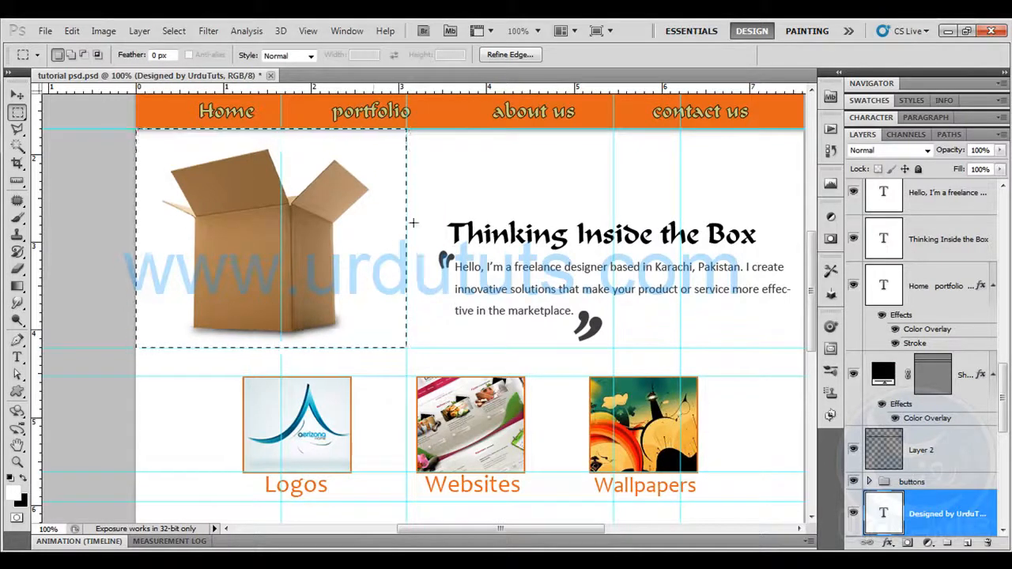
{"action": "scroll", "coordinate": [870, 273], "scroll_direction": "down", "scroll_amount": 4}
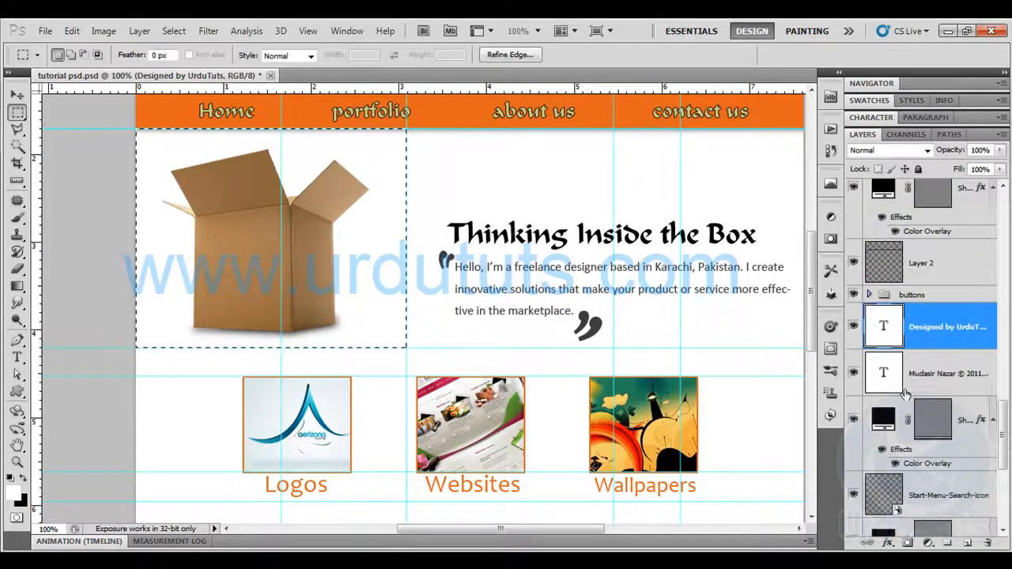
{"action": "left_click", "coordinate": [853, 262]}
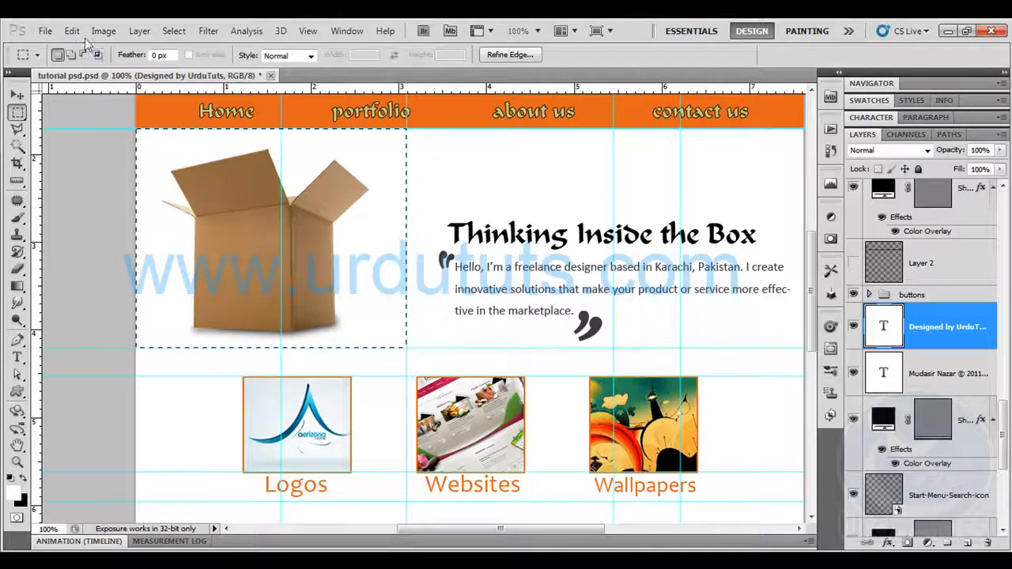
{"action": "left_click", "coordinate": [72, 30]}
{"action": "left_click", "coordinate": [122, 138]}
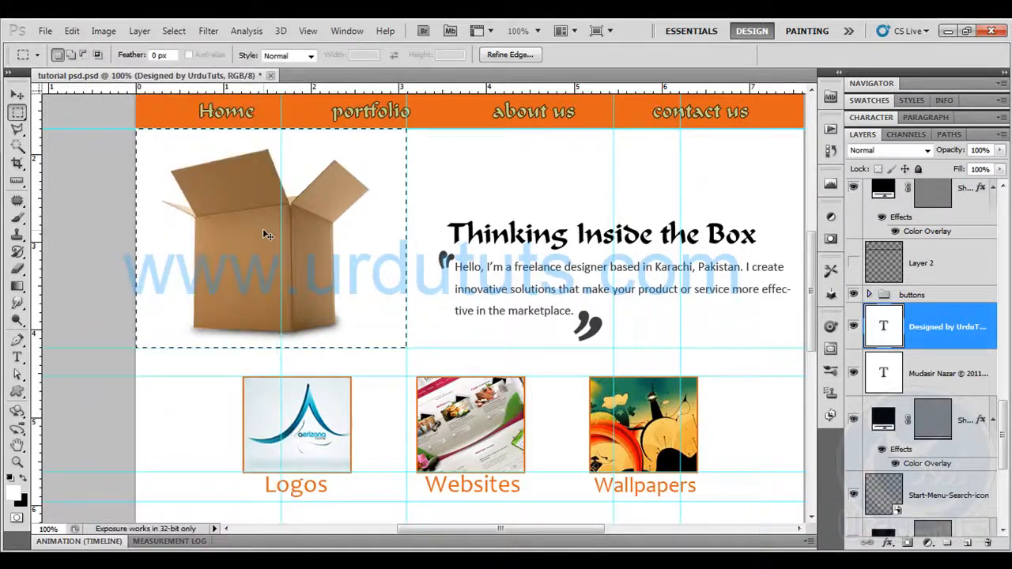
Create a new 365 x 296 pixel document from the clipboard size and paste the cardboard box into it
{"action": "key", "text": "ctrl+n"}
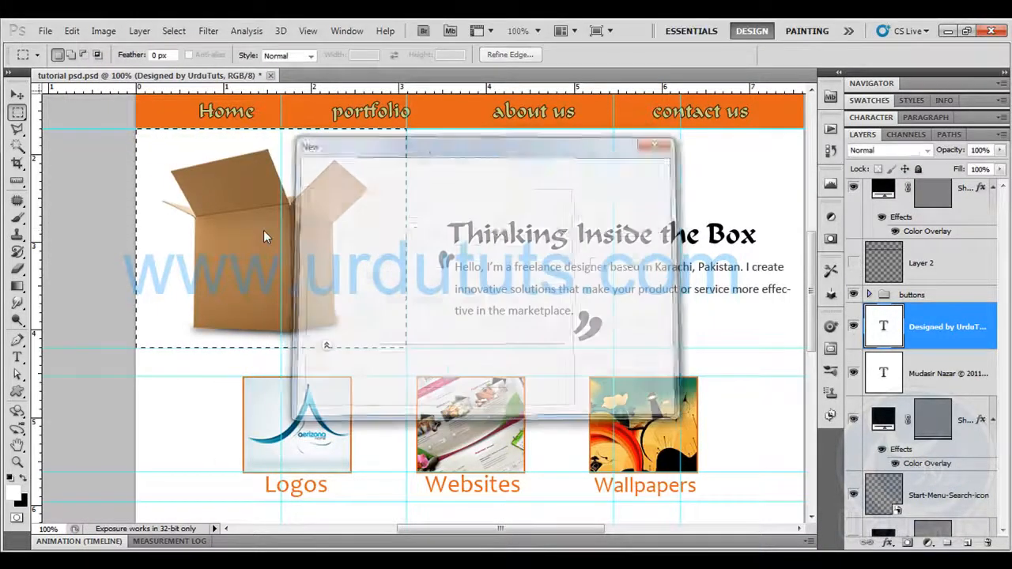
{"action": "key", "text": "Return"}
{"action": "key", "text": "ctrl+v"}
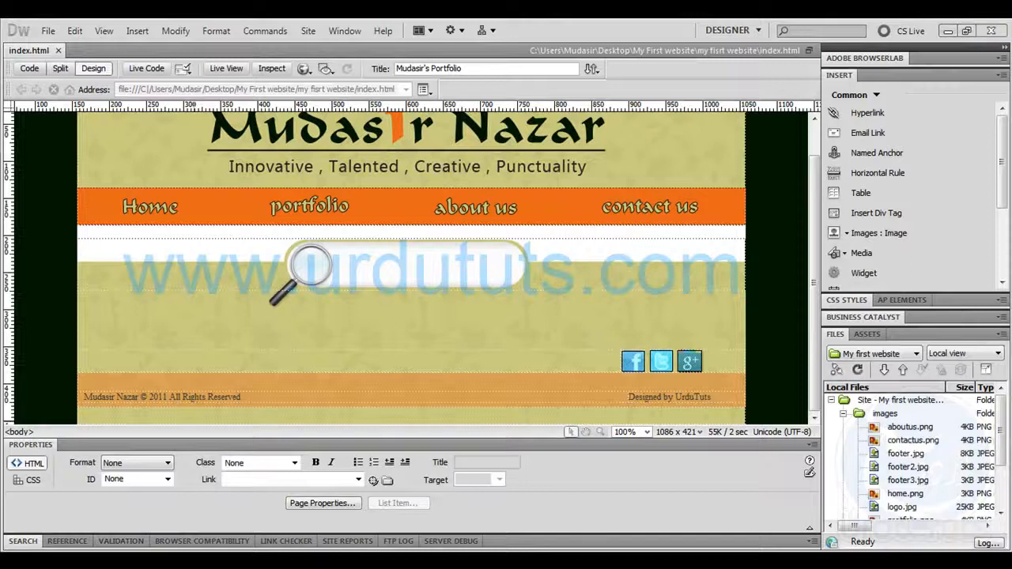
{"action": "key", "text": "F12"}
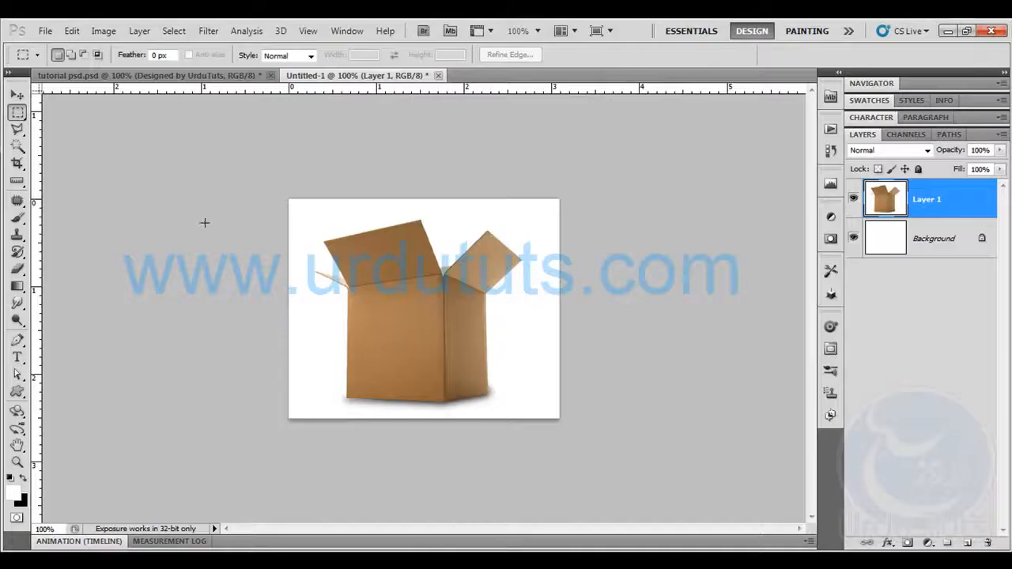
Export the cardboard box picture for web as a medium-quality JPEG in the site's images folder
{"action": "left_click", "coordinate": [44, 30]}
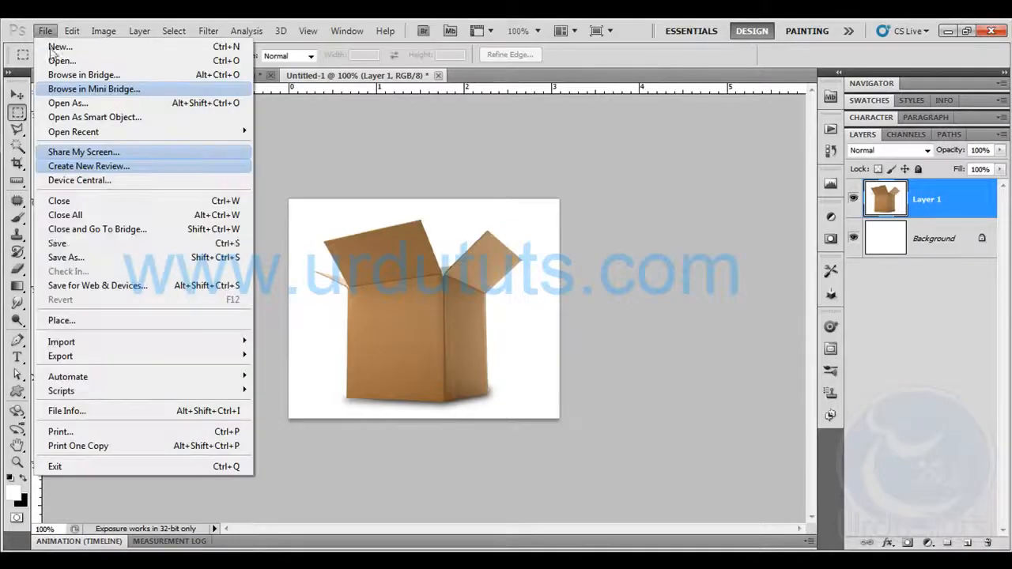
{"action": "left_click", "coordinate": [103, 284]}
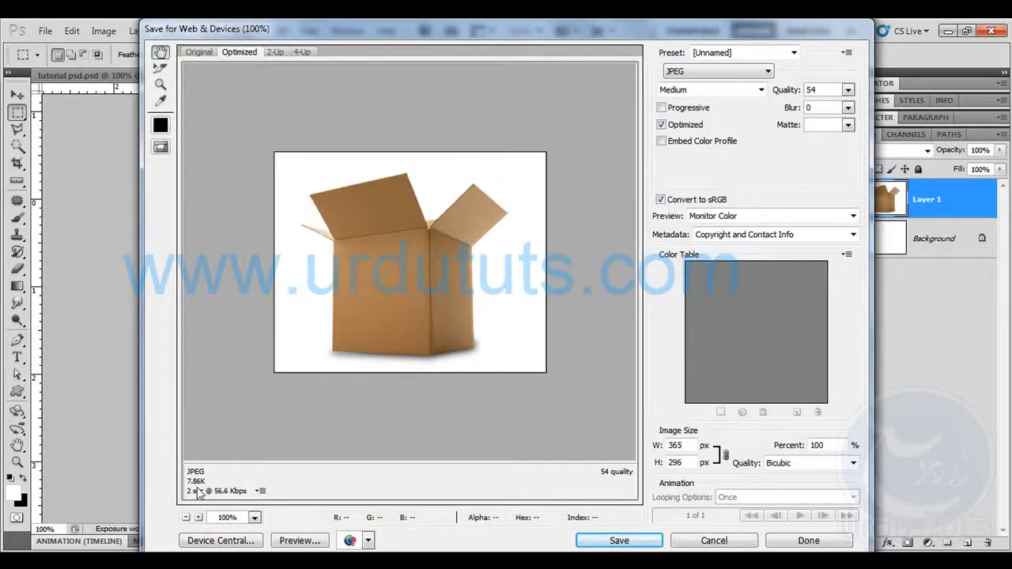
{"action": "left_click", "coordinate": [598, 541]}
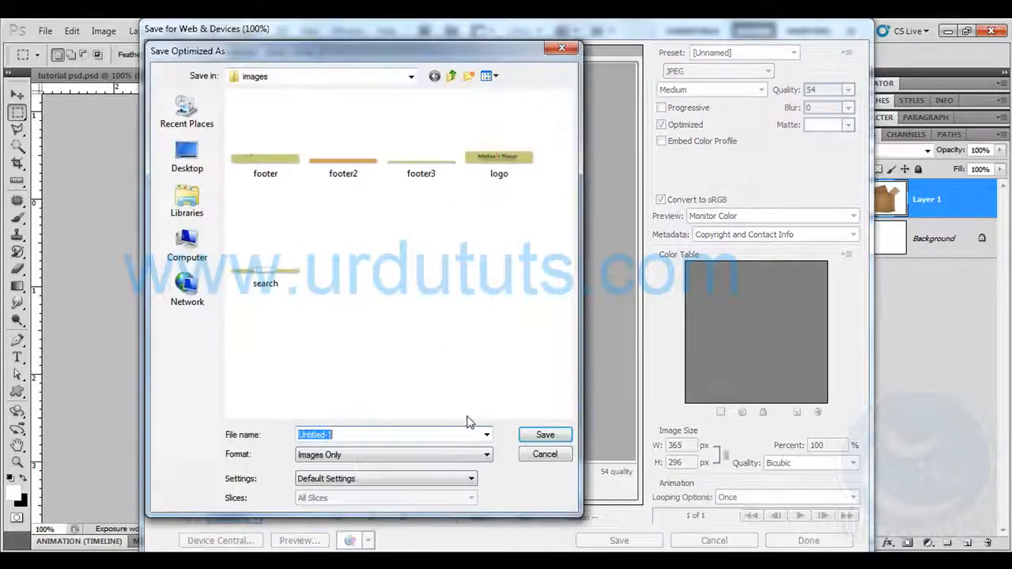
{"action": "type", "text": "bo"}
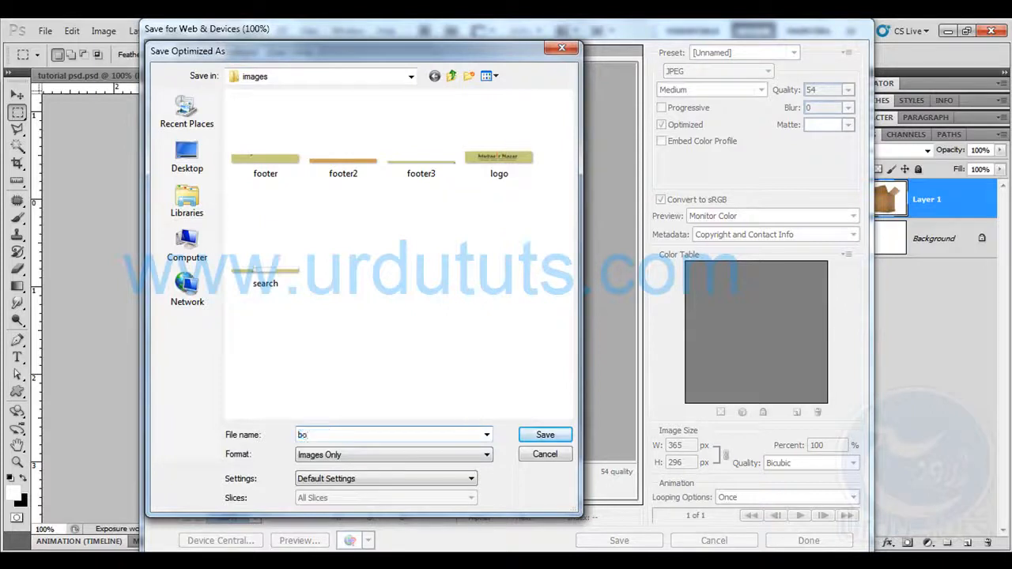
{"action": "left_click", "coordinate": [525, 435]}
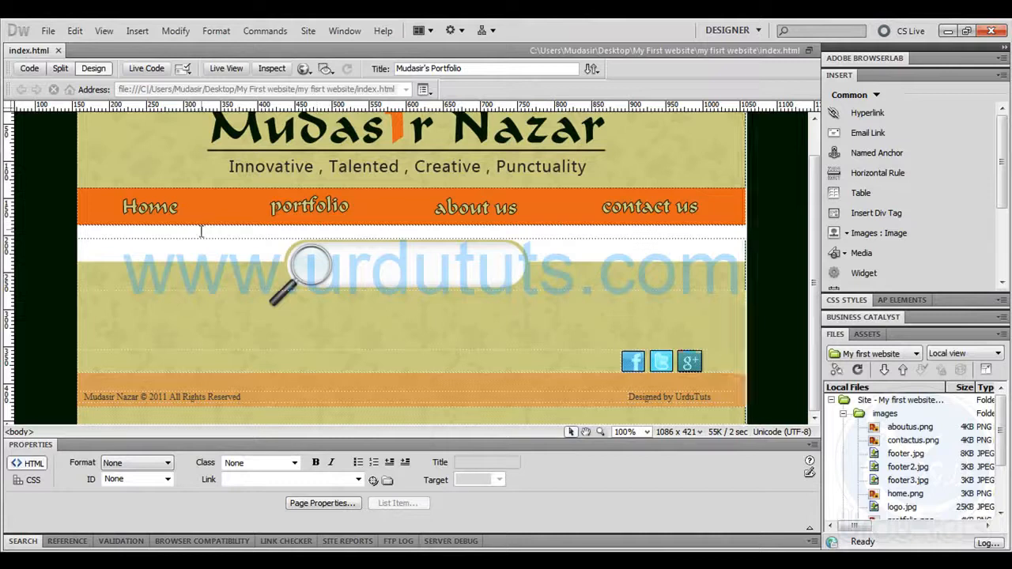
In Dreamweaver, set the white cell below the navigation bar to a height of 400 and Middle vertical alignment
{"action": "left_click", "coordinate": [201, 231]}
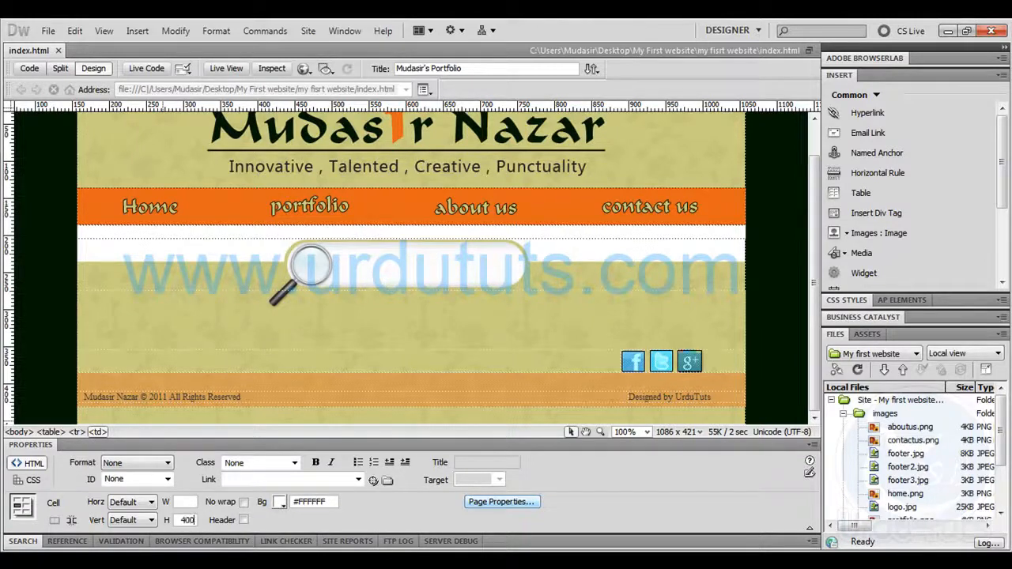
{"action": "left_click", "coordinate": [239, 231]}
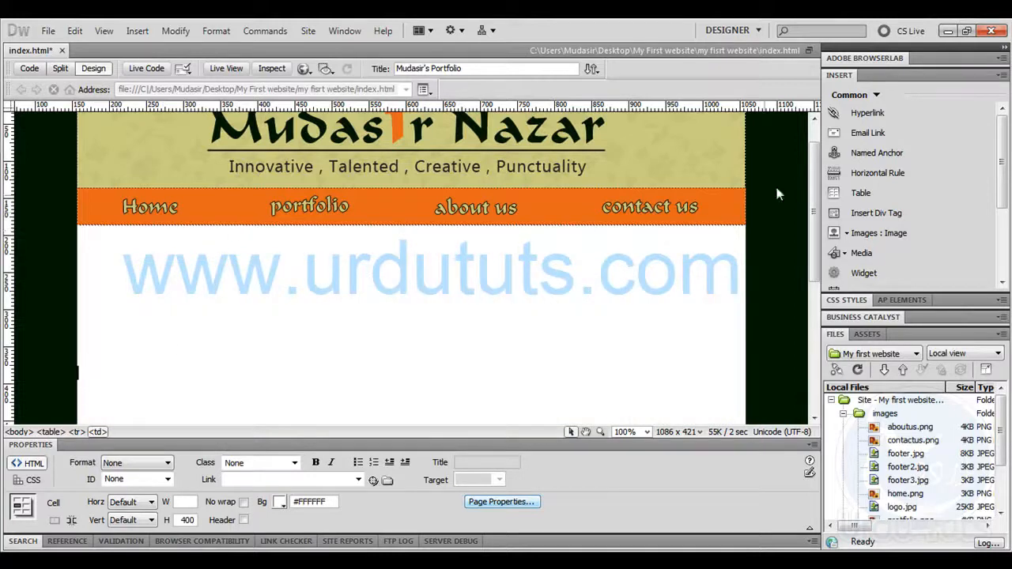
{"action": "scroll", "coordinate": [814, 197], "scroll_direction": "down", "scroll_amount": 3}
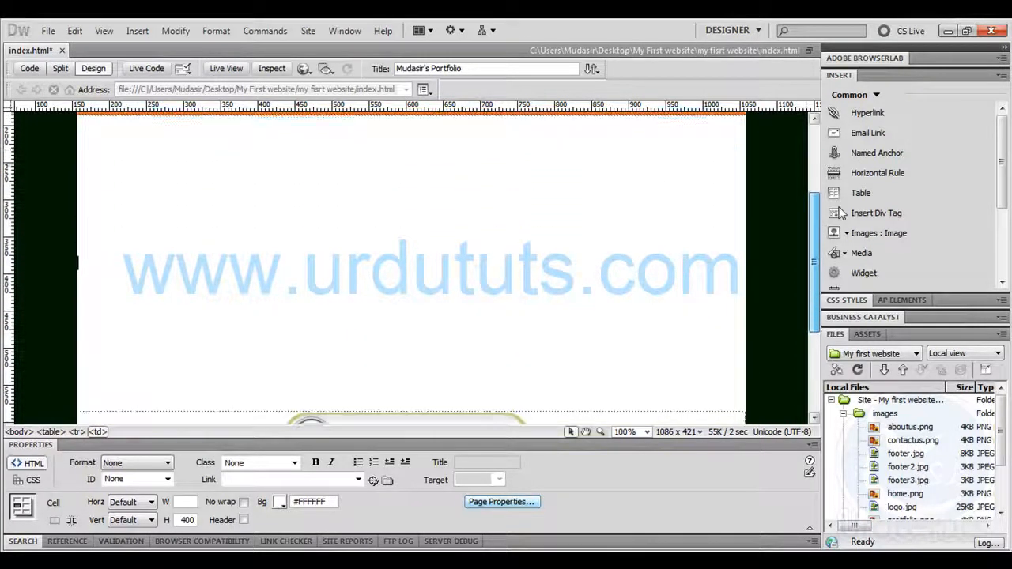
{"action": "left_click", "coordinate": [136, 521]}
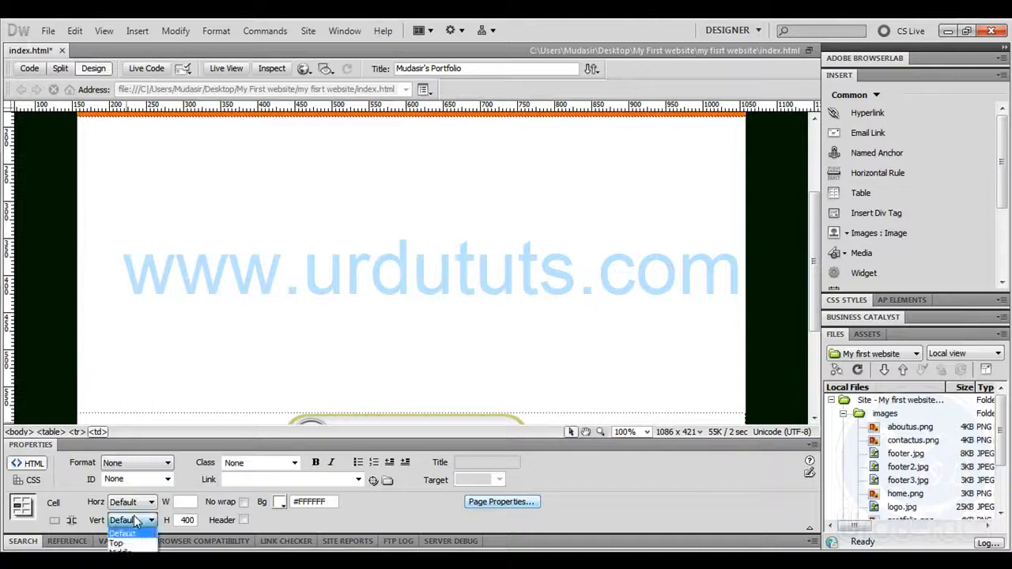
{"action": "left_click", "coordinate": [122, 555]}
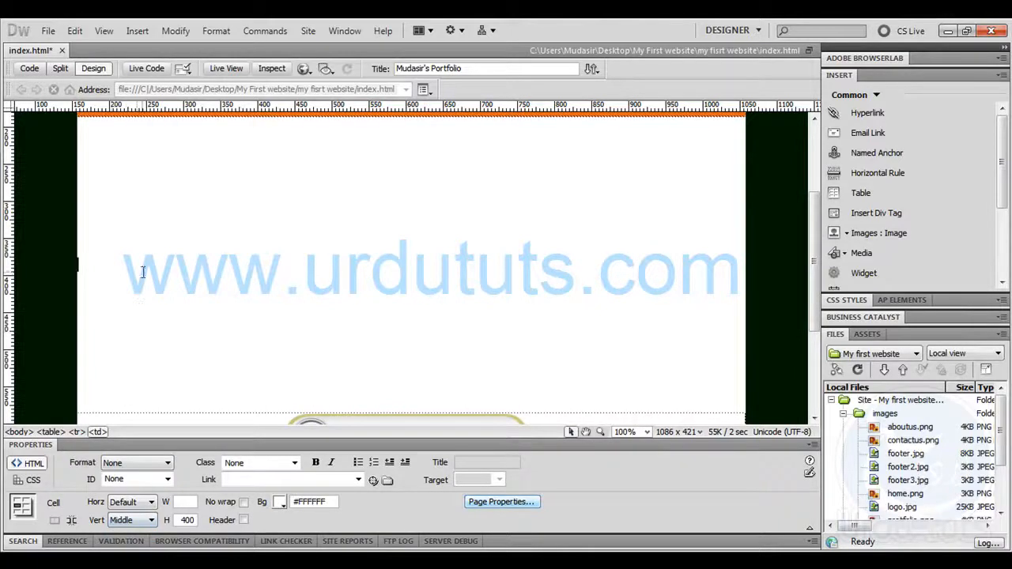
Align the white cell's content to the top and insert a one-row, two-column, 900-pixel table with a top header
{"action": "left_click", "coordinate": [139, 523]}
{"action": "left_click", "coordinate": [127, 543]}
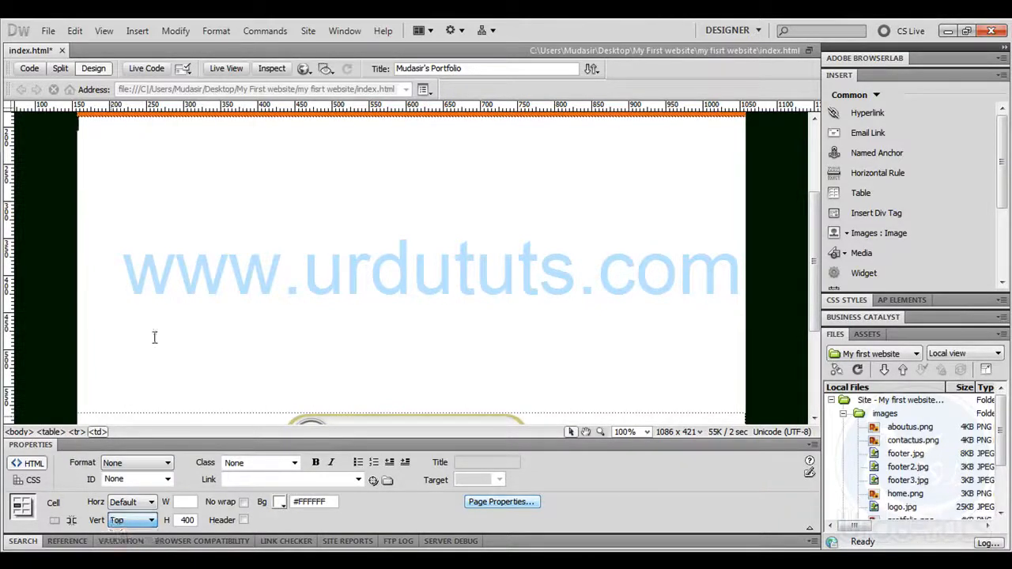
{"action": "left_click", "coordinate": [838, 193]}
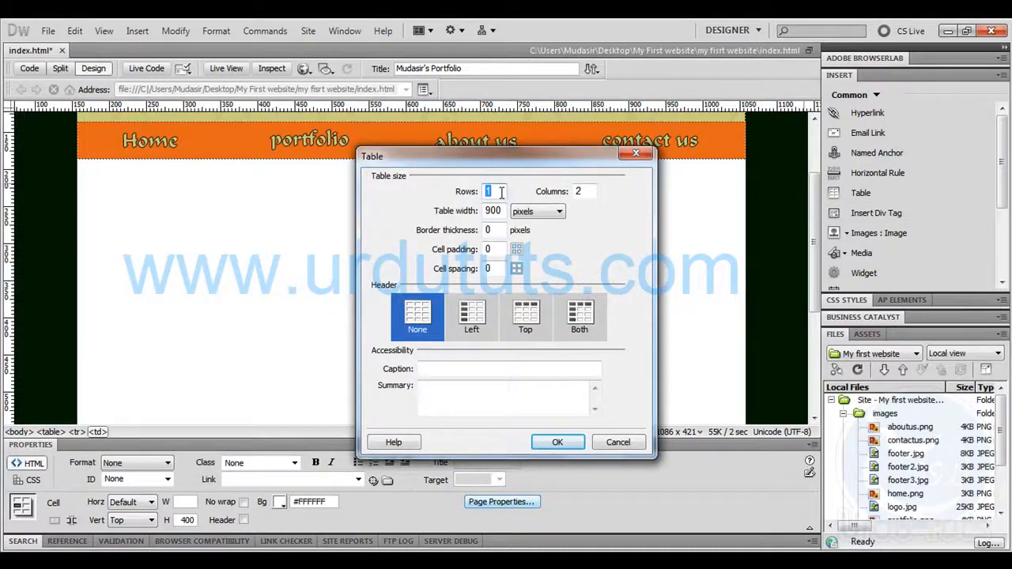
{"action": "double_click", "coordinate": [588, 189]}
{"action": "left_click", "coordinate": [532, 335]}
{"action": "left_click", "coordinate": [558, 442]}
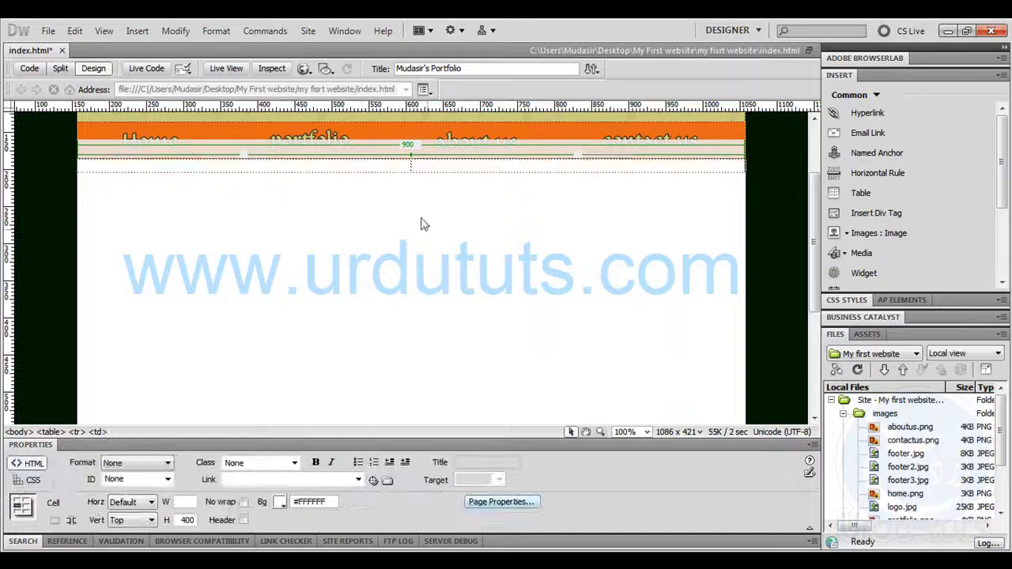
Stretch the new table to about 240 pixels high and insert the box image in its left cell
{"action": "left_click", "coordinate": [412, 171]}
{"action": "left_click_drag", "start_coordinate": [410, 169], "coordinate": [410, 334]}
{"action": "left_click", "coordinate": [309, 242]}
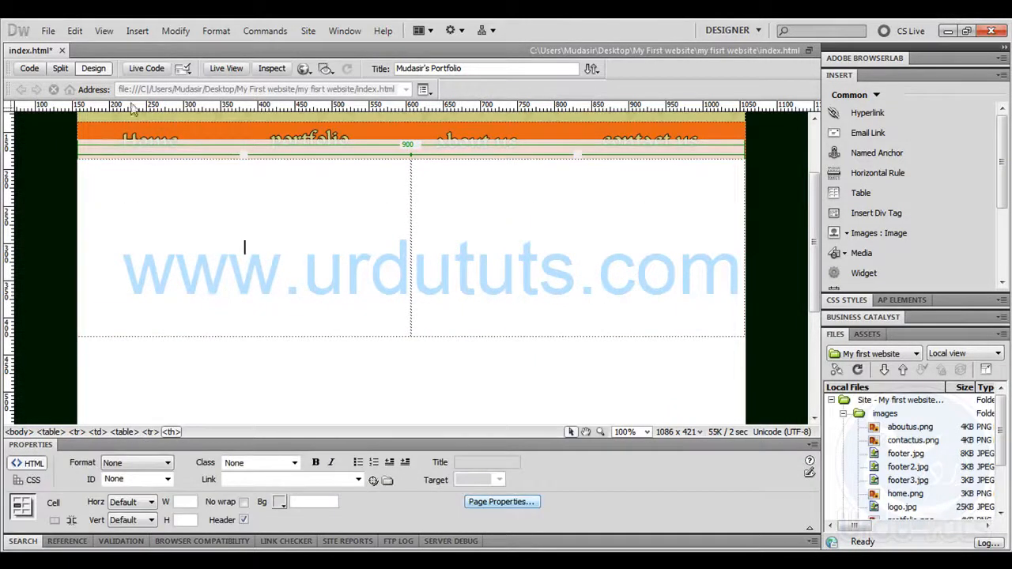
{"action": "left_click", "coordinate": [835, 235]}
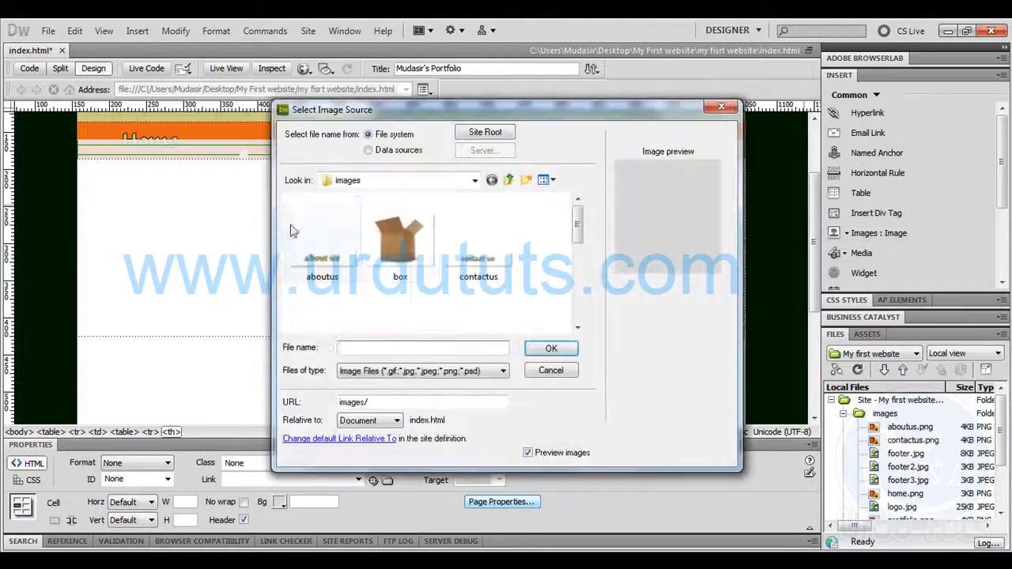
{"action": "double_click", "coordinate": [408, 256]}
{"action": "left_click", "coordinate": [646, 258]}
Narrow the table's left column to the width of the box picture and place the cursor in the right cell
{"action": "left_click", "coordinate": [419, 242]}
{"action": "left_click_drag", "start_coordinate": [408, 242], "coordinate": [155, 242]}
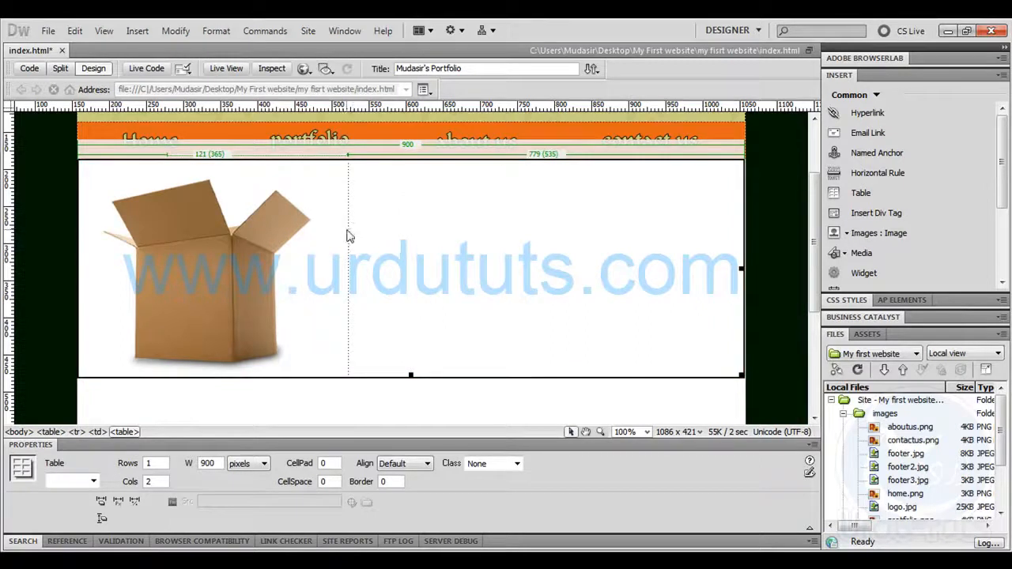
{"action": "left_click", "coordinate": [407, 340]}
{"action": "left_click", "coordinate": [392, 398]}
{"action": "left_click", "coordinate": [463, 279]}
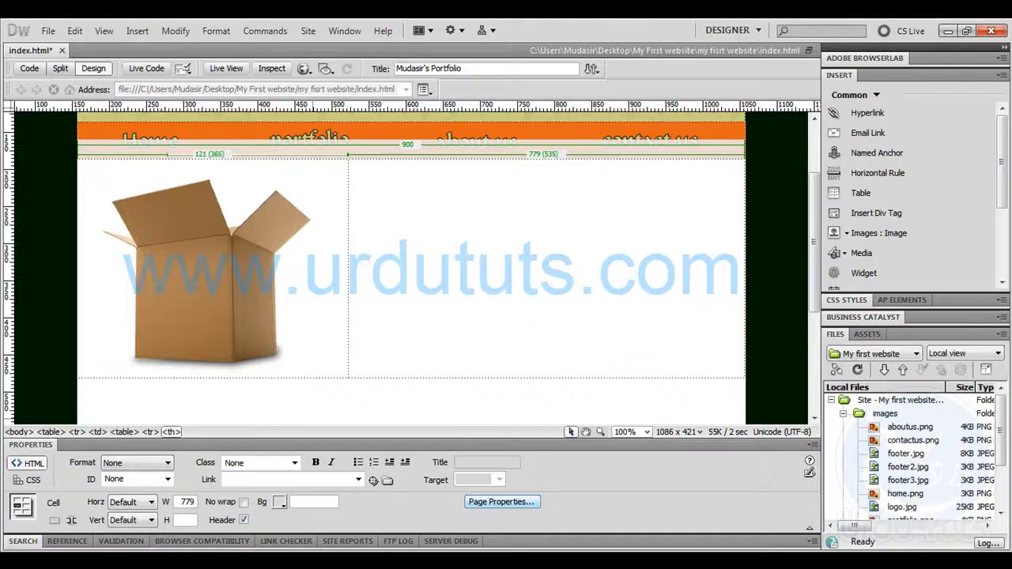
Switch to Photoshop and close the cardboard box document without saving it
{"action": "left_click", "coordinate": [108, 561]}
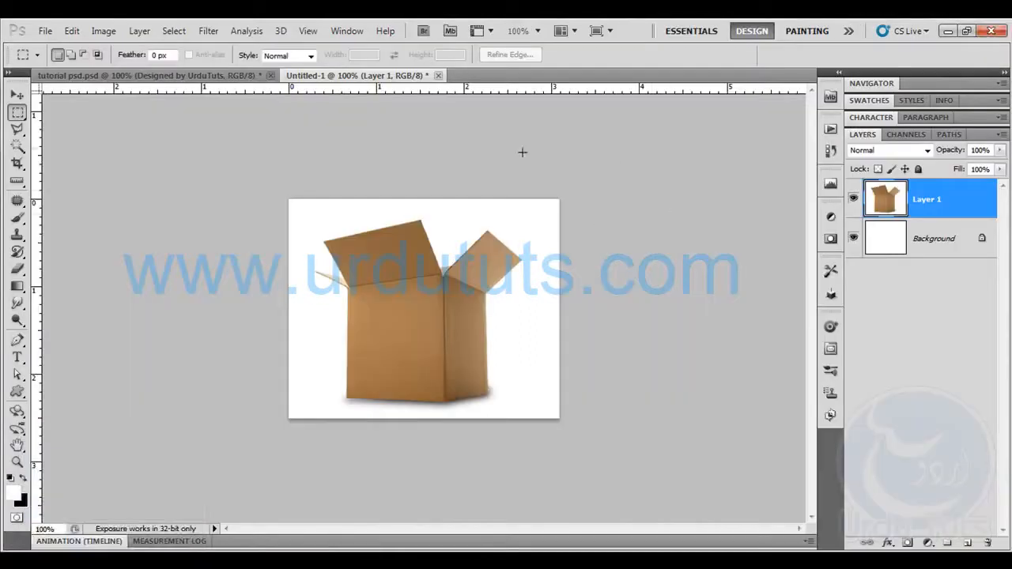
{"action": "left_click", "coordinate": [437, 76]}
{"action": "left_click", "coordinate": [511, 235]}
Select the guide-bounded area around the "Thinking Inside the Box" heading and quotation text
{"action": "left_click_drag", "start_coordinate": [586, 263], "coordinate": [380, 261]}
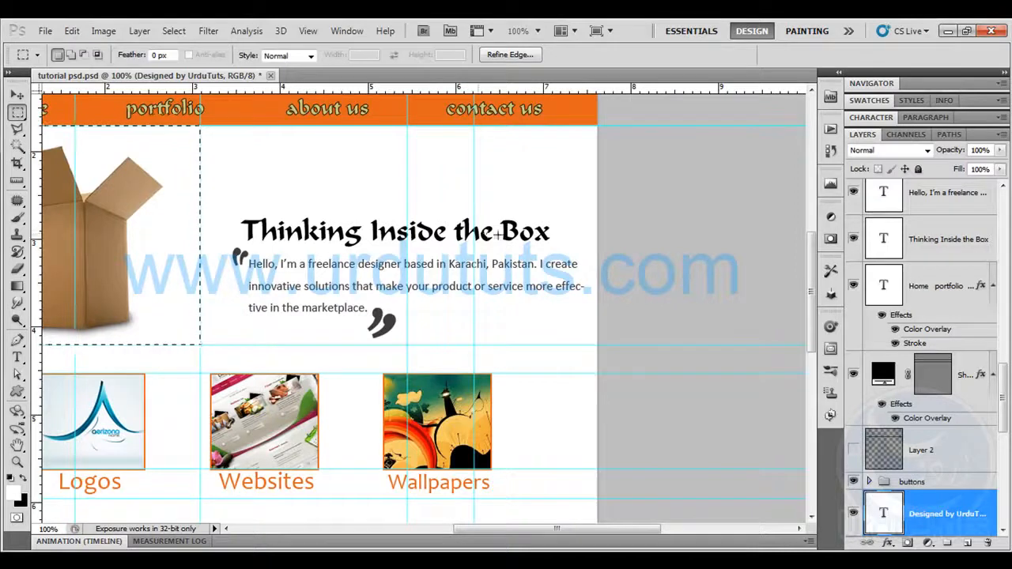
{"action": "key", "text": "ctrl+h"}
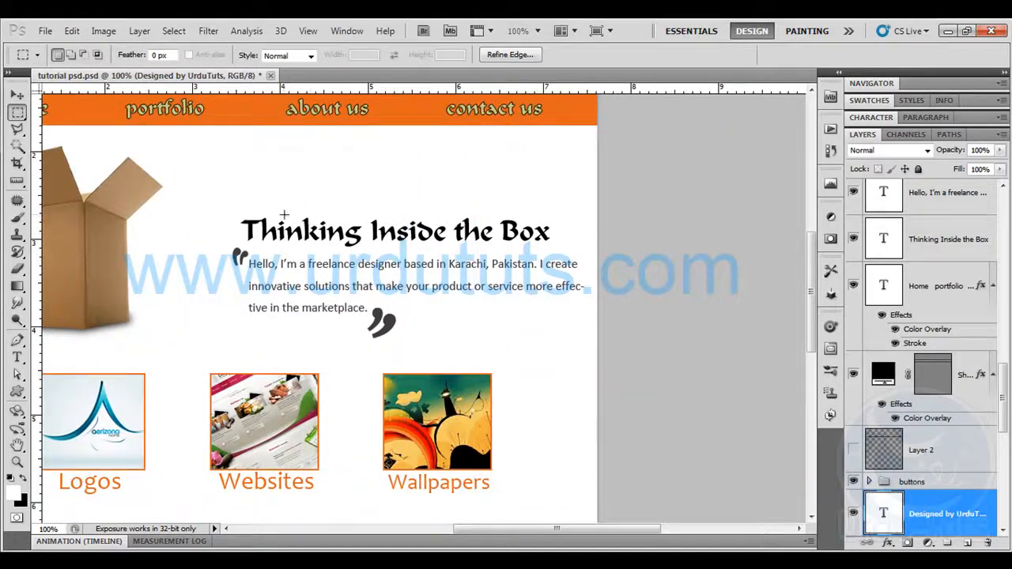
{"action": "key", "text": "ctrl+h"}
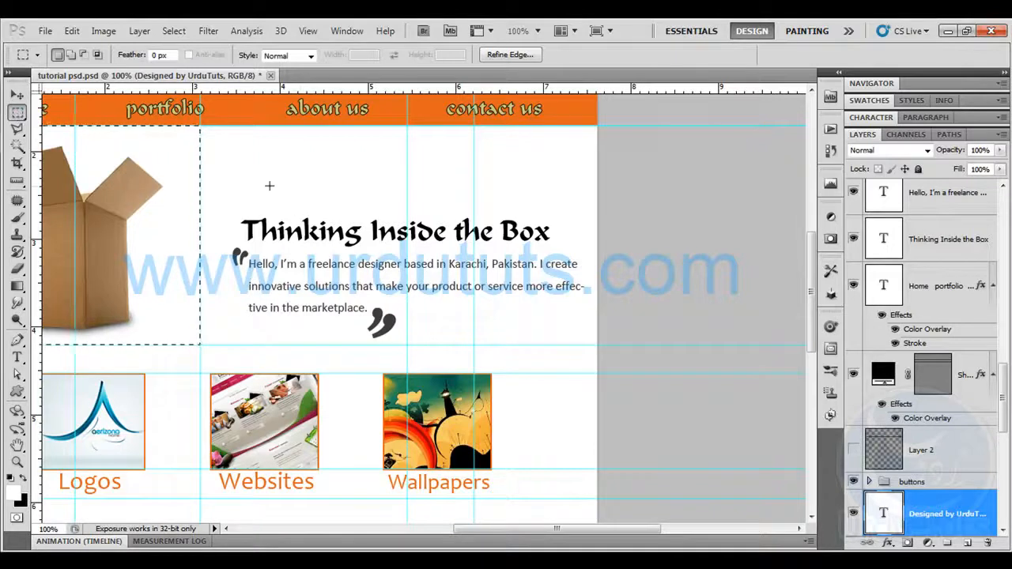
{"action": "left_click_drag", "start_coordinate": [200, 128], "coordinate": [285, 200]}
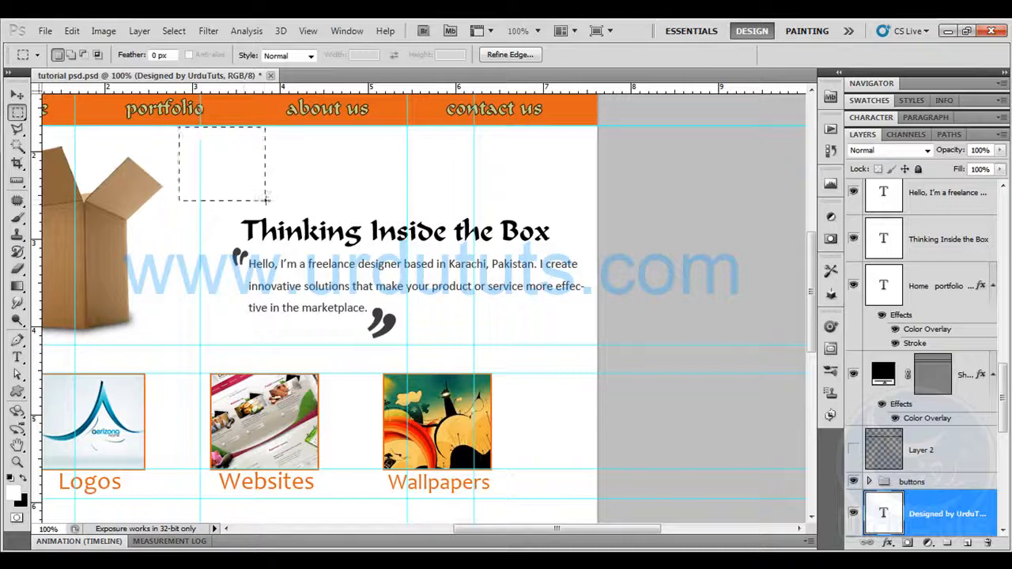
{"action": "left_click_drag", "start_coordinate": [390, 261], "coordinate": [634, 344]}
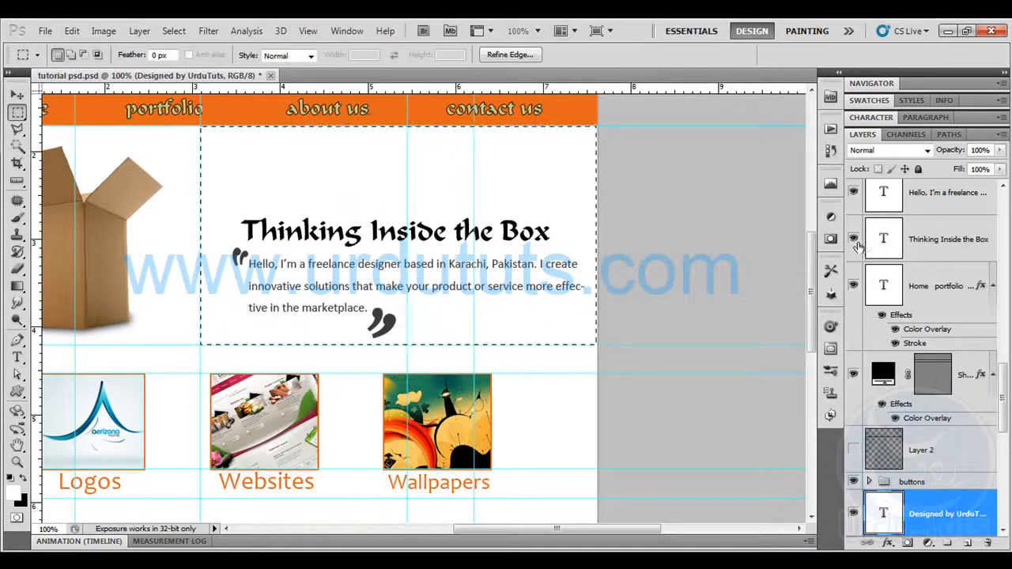
Hide the "Hello, I'm a freelance" text layer and copy the selected area with all visible layers merged
{"action": "left_click", "coordinate": [853, 239]}
{"action": "left_click", "coordinate": [853, 238]}
{"action": "left_click", "coordinate": [852, 192]}
{"action": "left_click", "coordinate": [853, 192]}
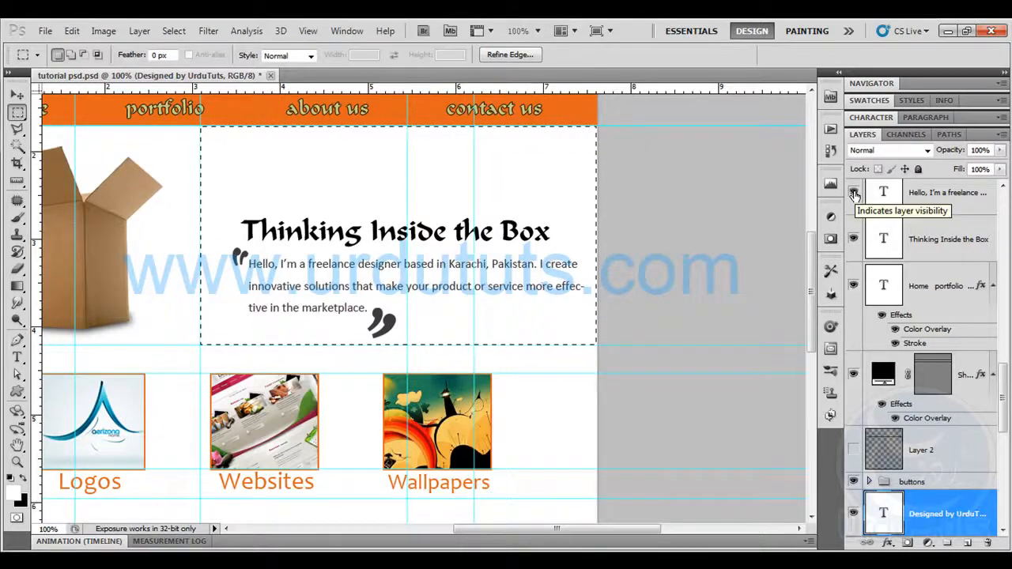
{"action": "left_click", "coordinate": [854, 194]}
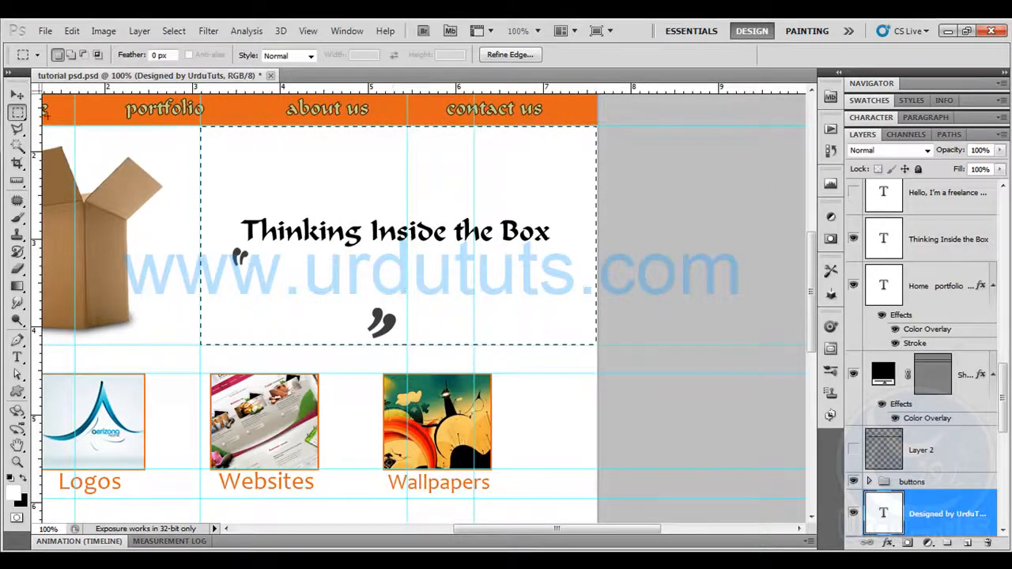
{"action": "left_click", "coordinate": [75, 32]}
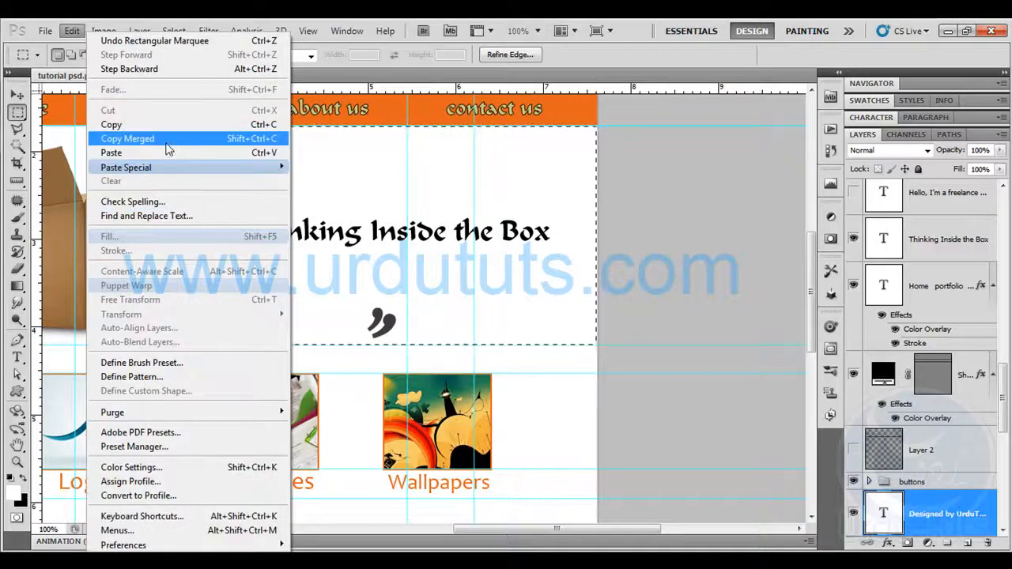
{"action": "left_click", "coordinate": [162, 139]}
Create a new document from the clipboard size and paste the heading and quotation marks into it
{"action": "key", "text": "ctrl+n"}
{"action": "key", "text": "Return"}
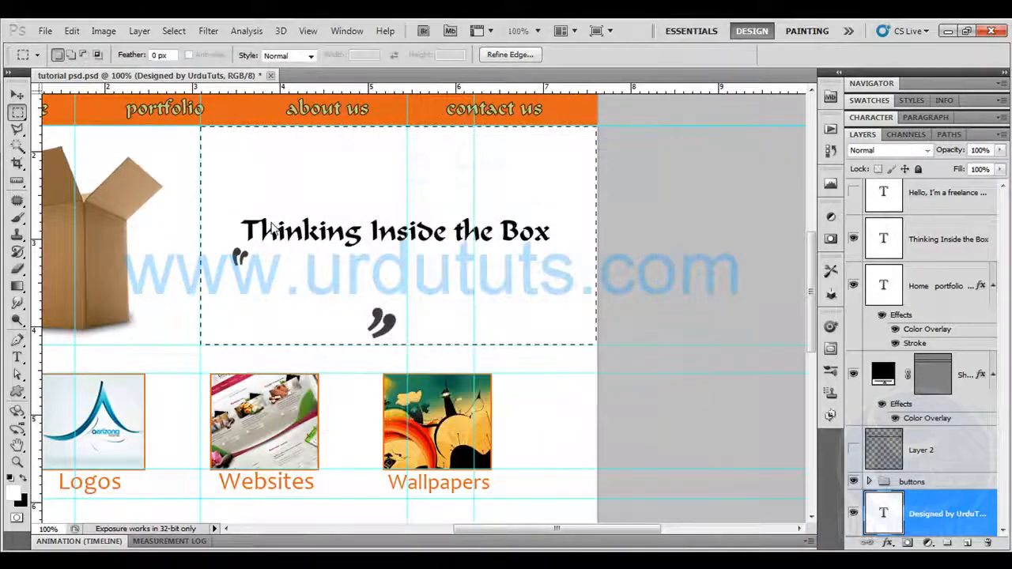
{"action": "key", "text": "ctrl+v"}
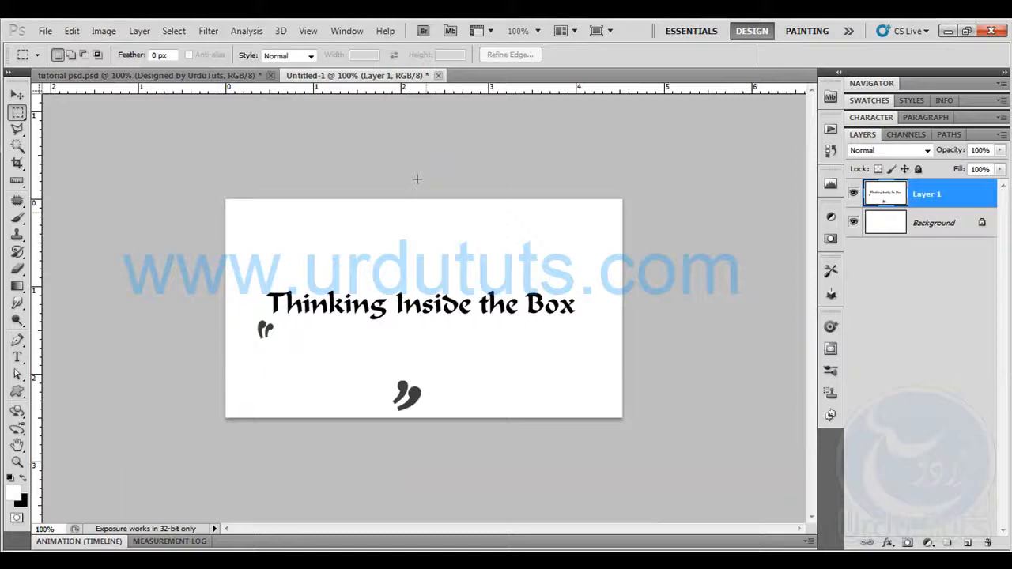
Export the heading picture for web as a medium-quality JPEG named text
{"action": "left_click", "coordinate": [45, 31]}
{"action": "left_click", "coordinate": [113, 284]}
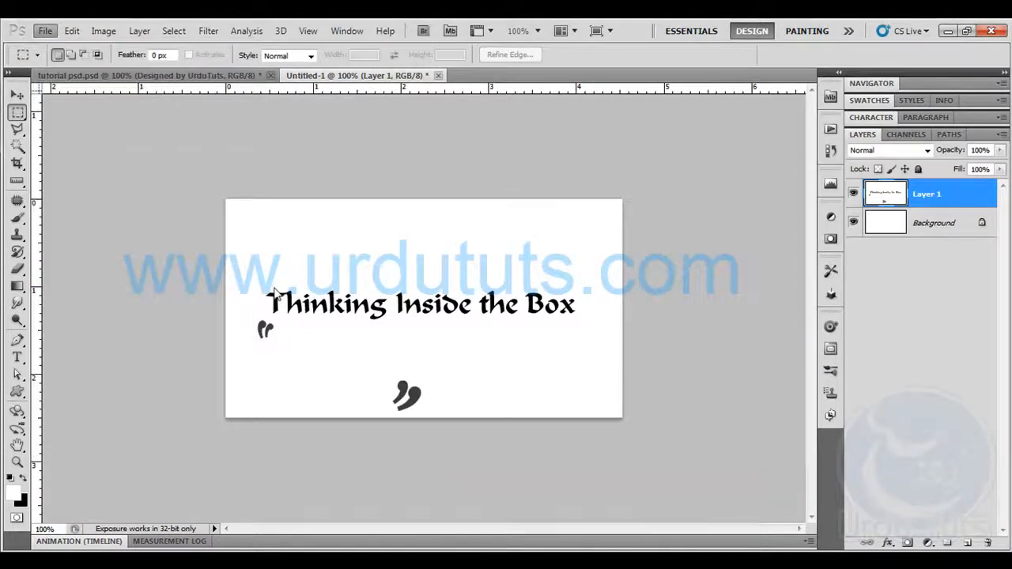
{"action": "left_click", "coordinate": [619, 540]}
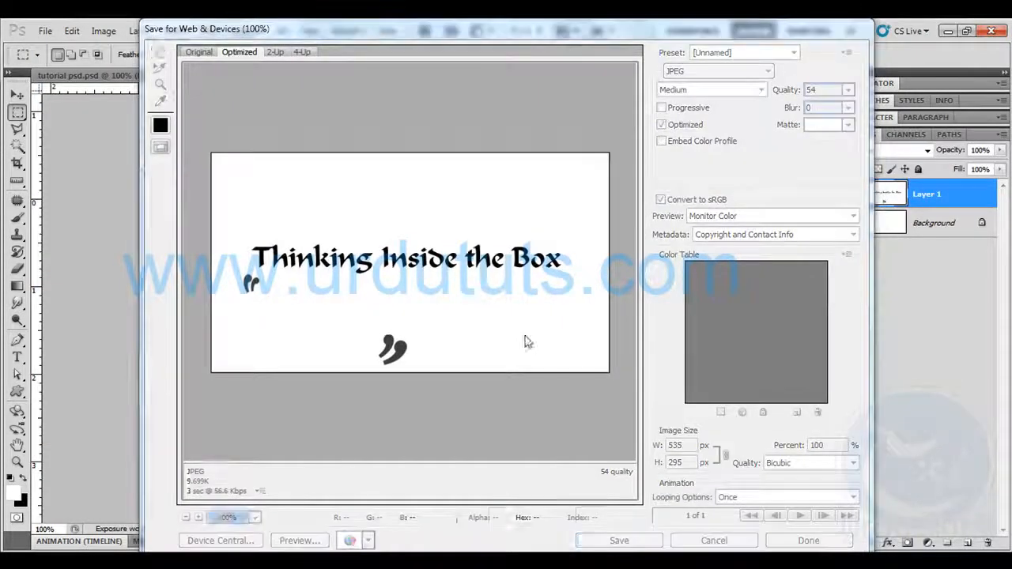
{"action": "type", "text": "text"}
{"action": "key", "text": "Return"}
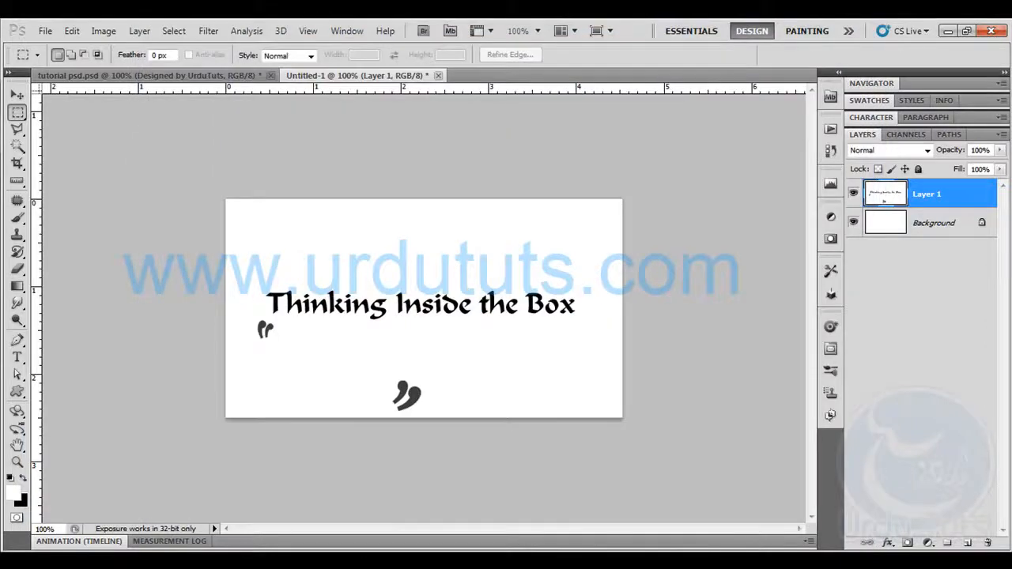
Switch to Dreamweaver and insert text.jpg in the table's right cell, leaving the alternate text empty
{"action": "left_click", "coordinate": [122, 562]}
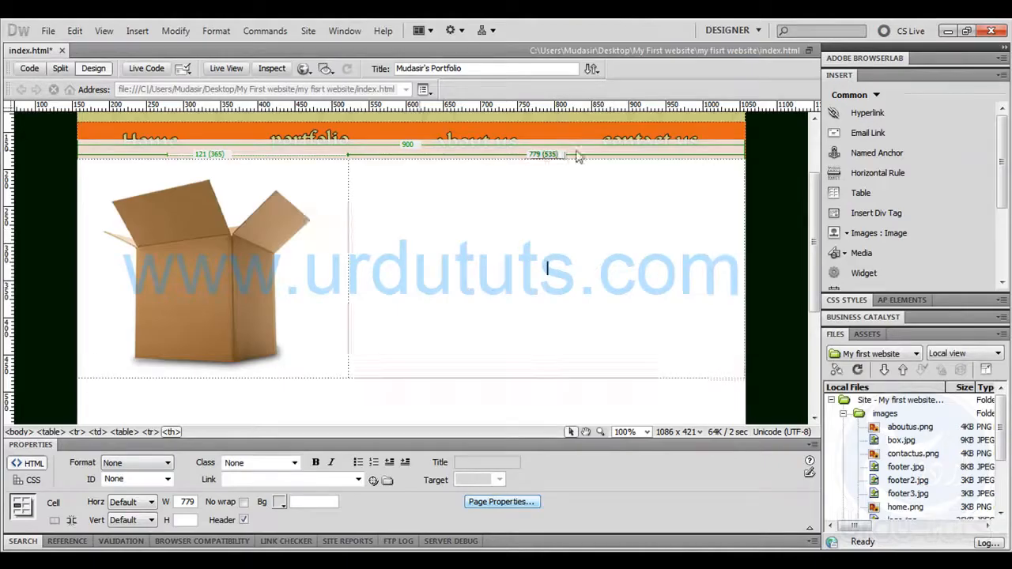
{"action": "left_click", "coordinate": [836, 232]}
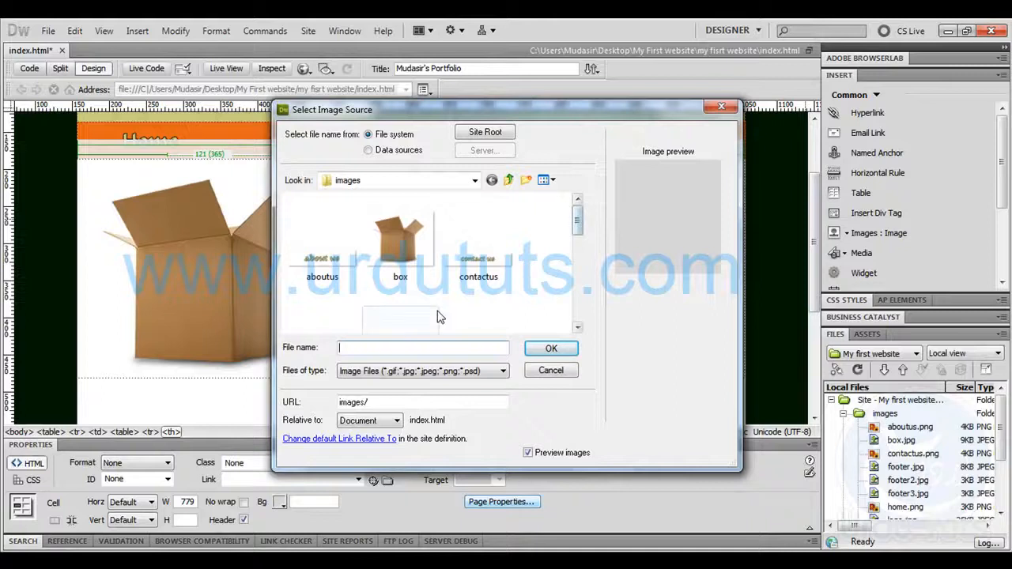
{"action": "type", "text": "text"}
{"action": "key", "text": "Down"}
{"action": "key", "text": "Return"}
{"action": "key", "text": "Return"}
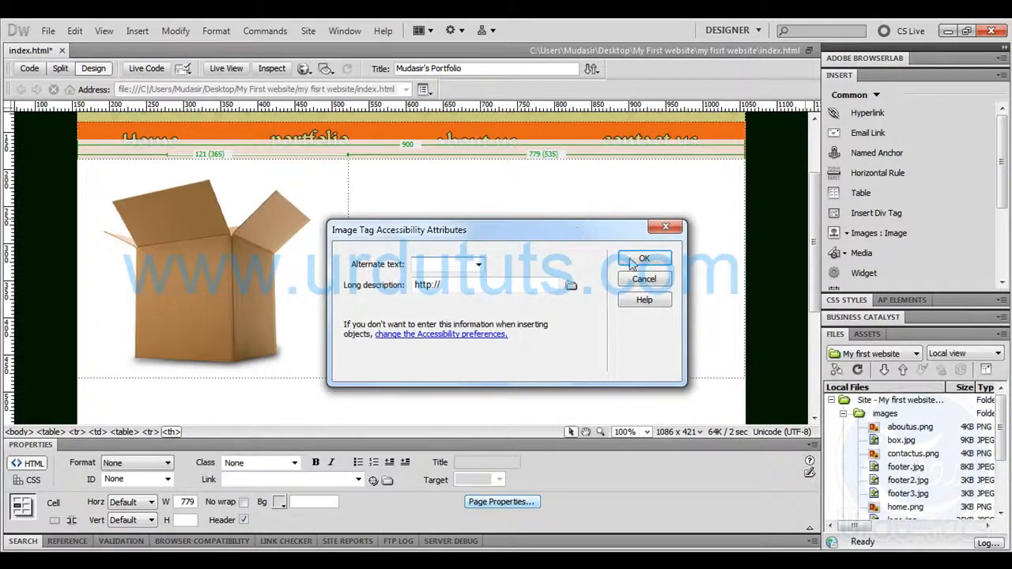
{"action": "left_click", "coordinate": [637, 261]}
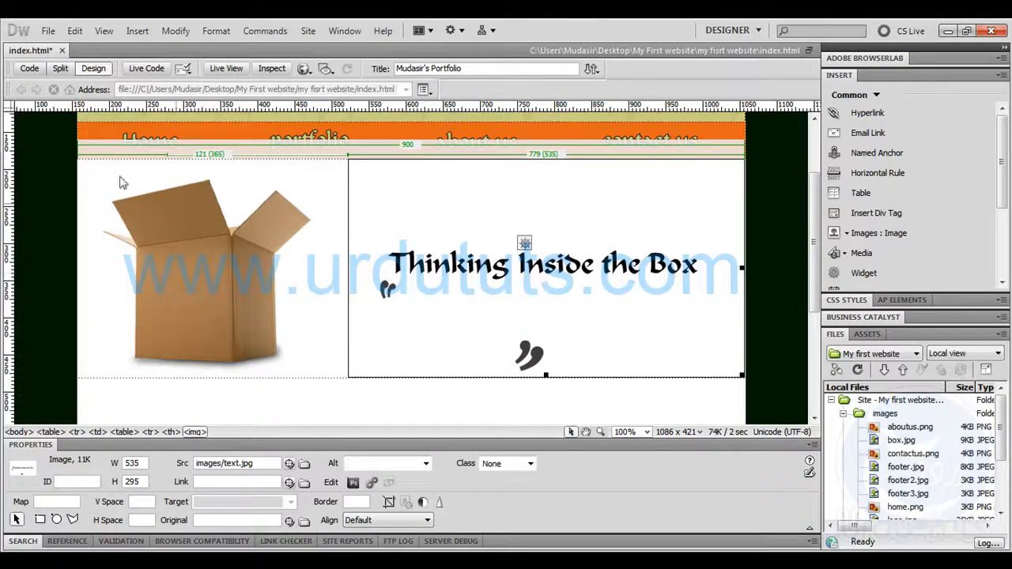
In the page's code, add a background attribute with images/text.jpg to the table's right cell
{"action": "left_click", "coordinate": [29, 68]}
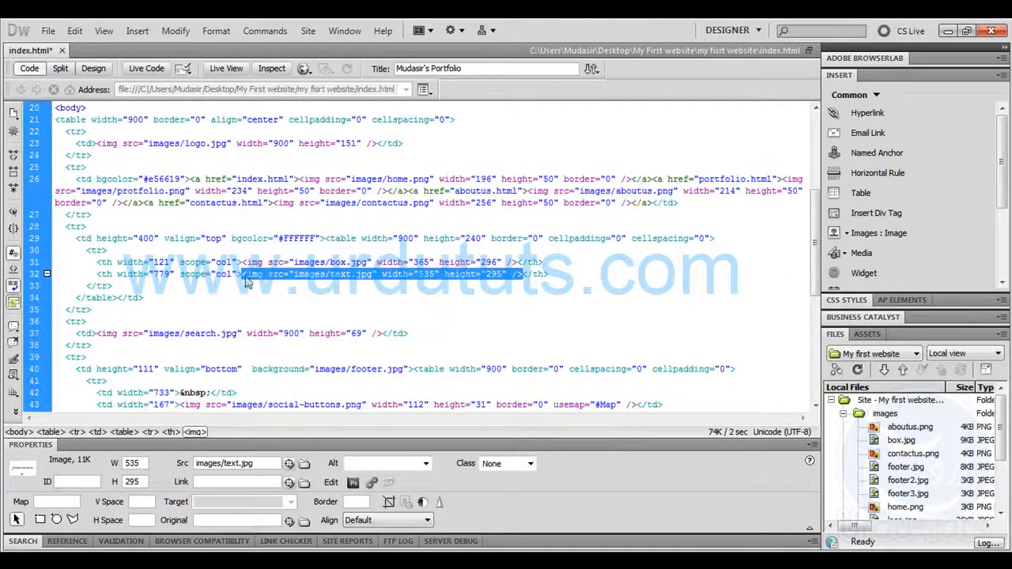
{"action": "left_click", "coordinate": [239, 274]}
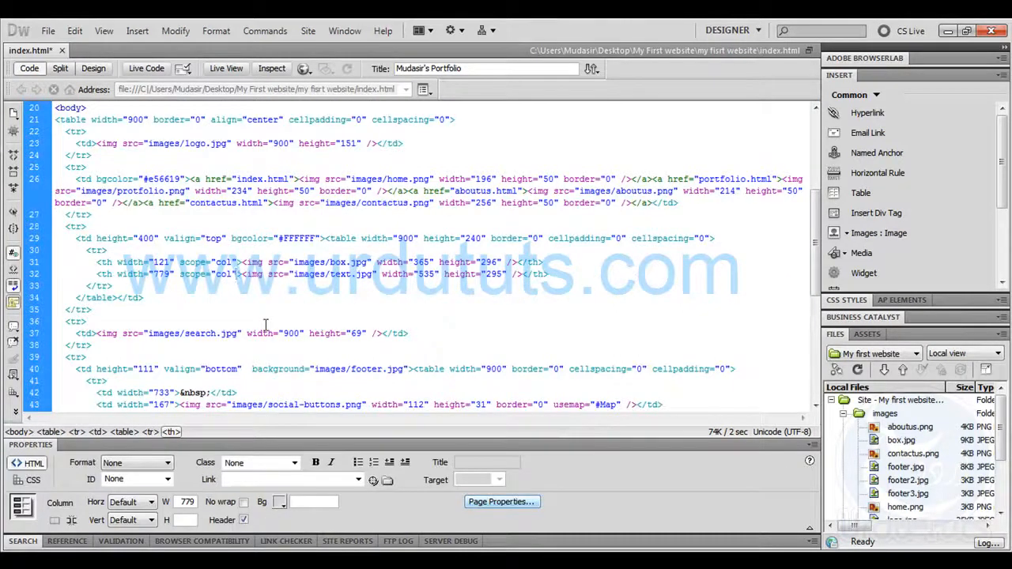
{"action": "key", "text": "Down"}
{"action": "key", "text": "Down"}
{"action": "key", "text": "Down"}
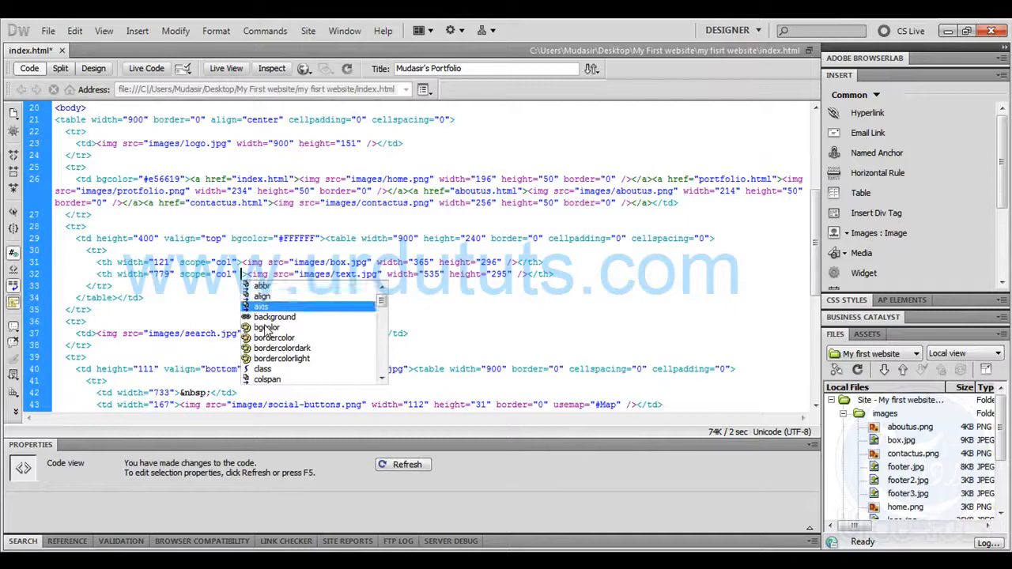
{"action": "key", "text": "Return"}
{"action": "key", "text": "Return"}
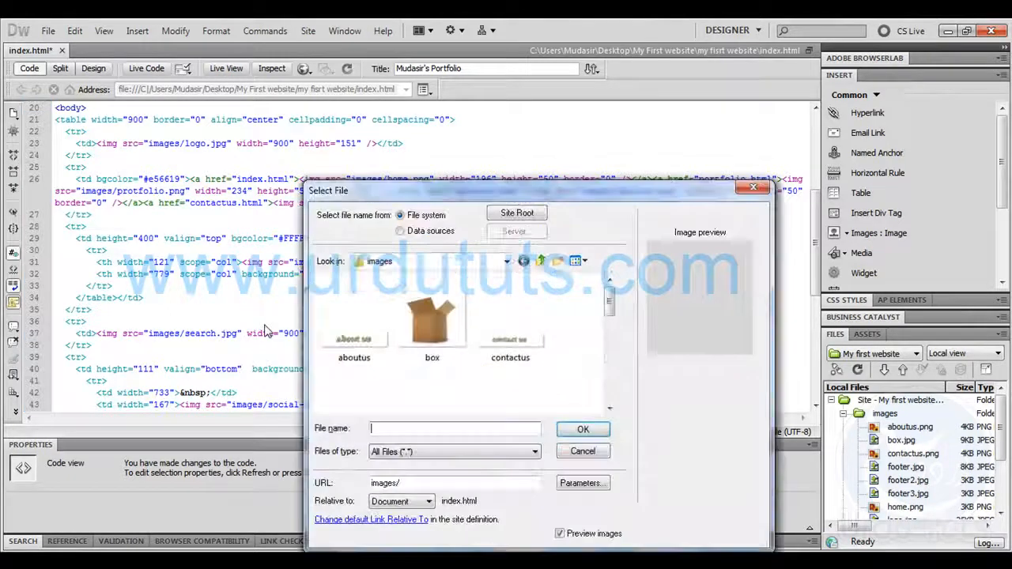
{"action": "type", "text": "tex"}
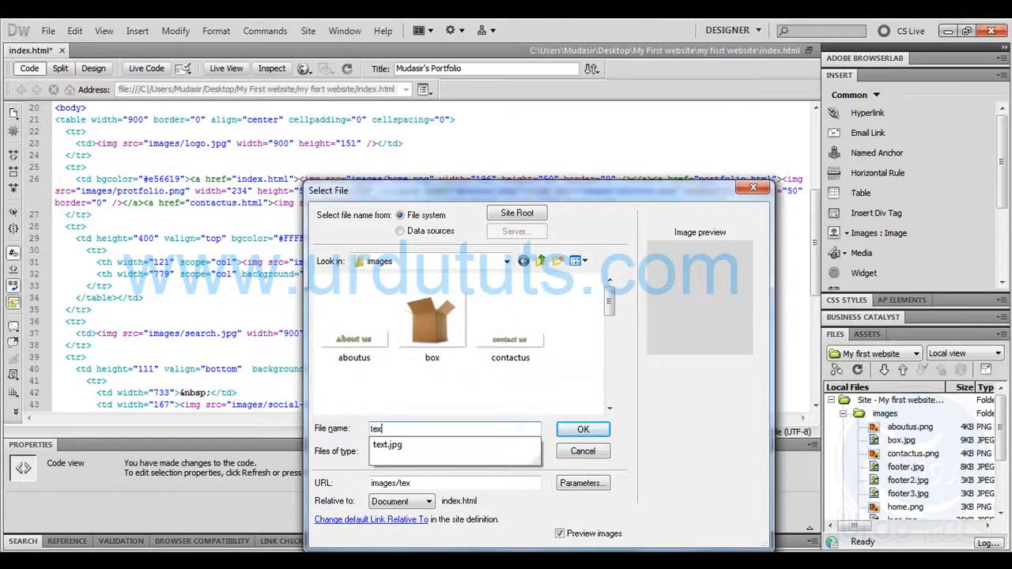
{"action": "key", "text": "Down"}
{"action": "key", "text": "Return"}
{"action": "key", "text": "Return"}
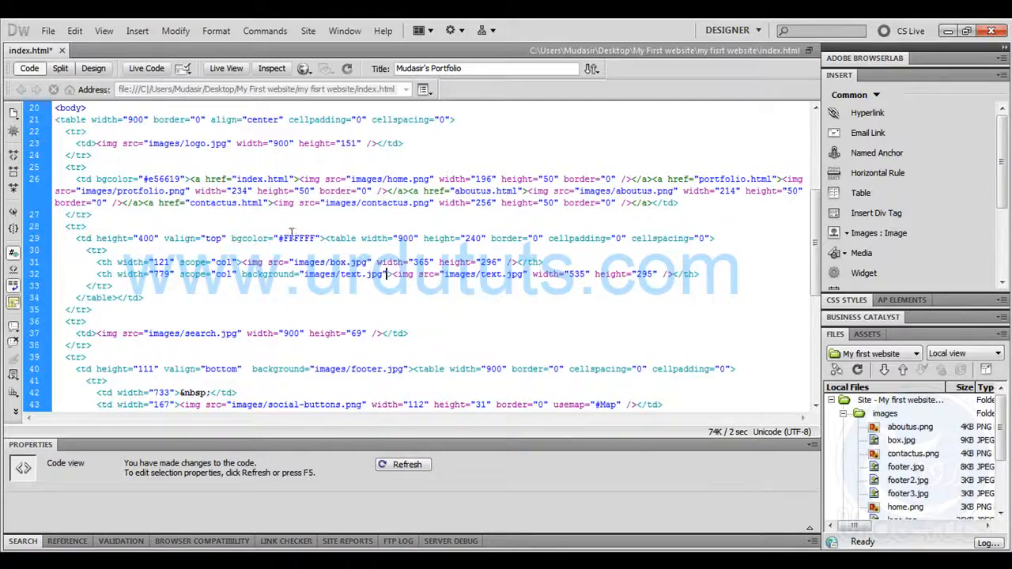
Delete the text.jpg image tag from the right cell's code and turn off the Header option for that cell
{"action": "left_click_drag", "start_coordinate": [394, 274], "coordinate": [678, 273]}
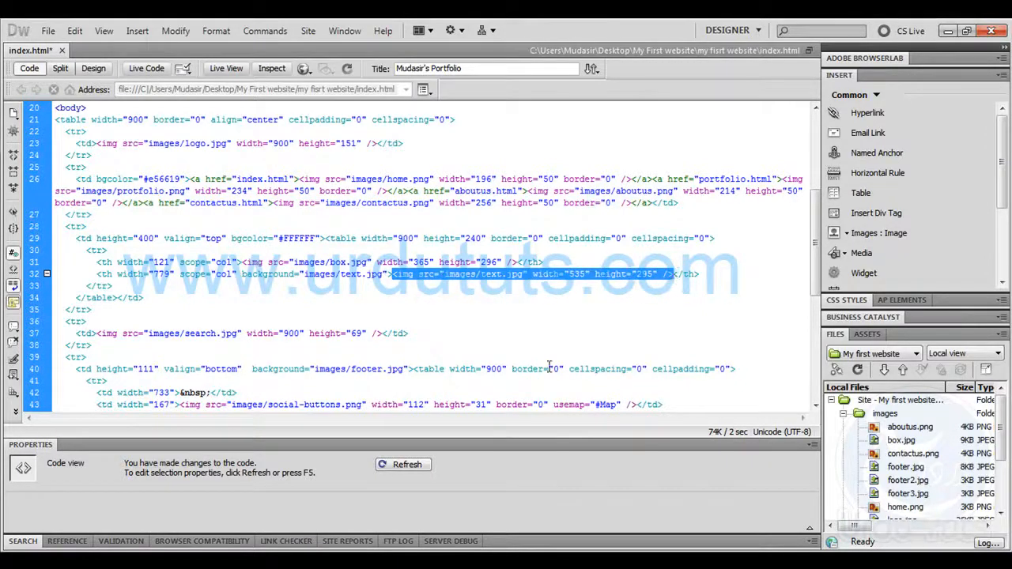
{"action": "key", "text": "Delete"}
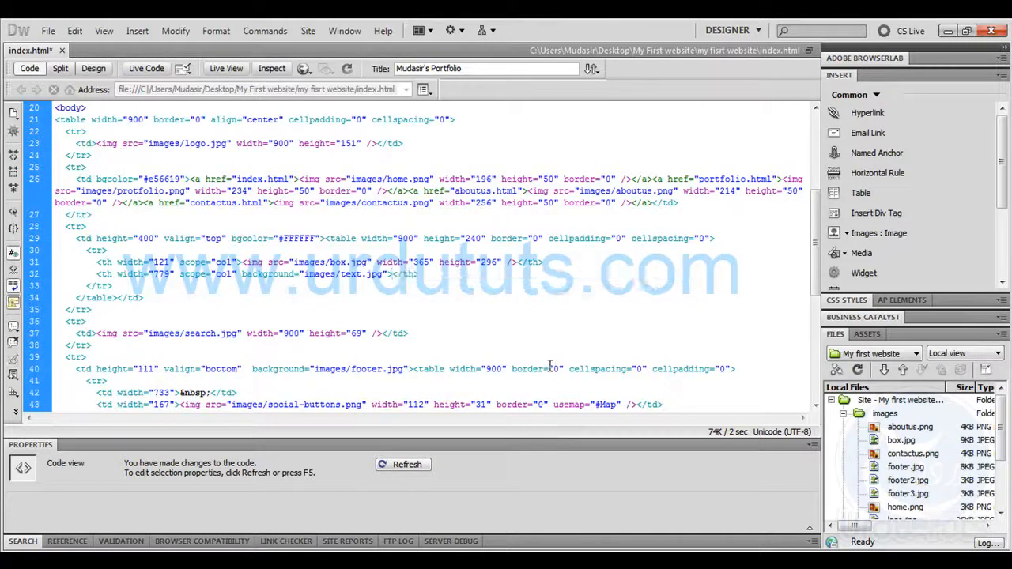
{"action": "left_click", "coordinate": [93, 68]}
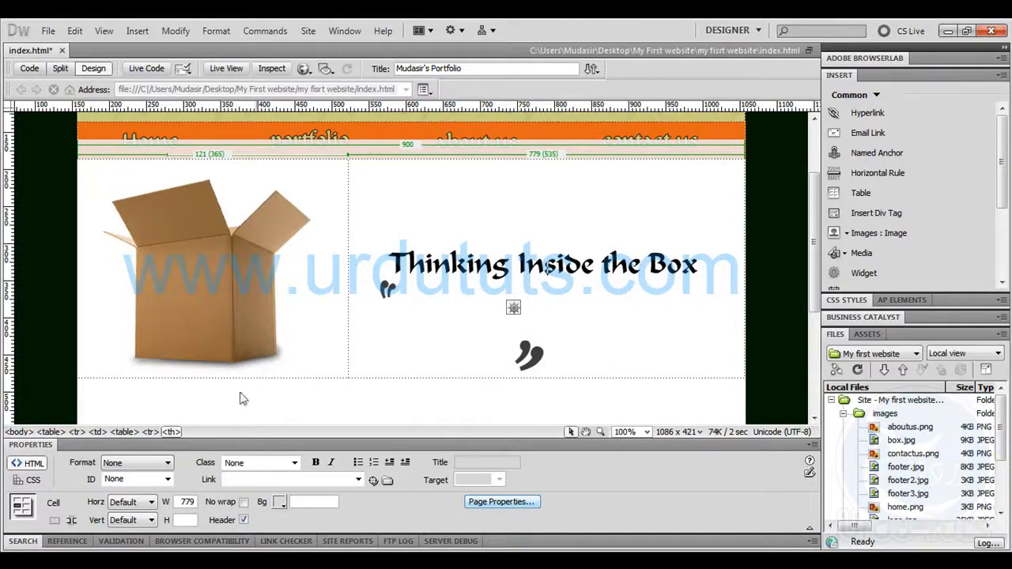
{"action": "left_click", "coordinate": [244, 521]}
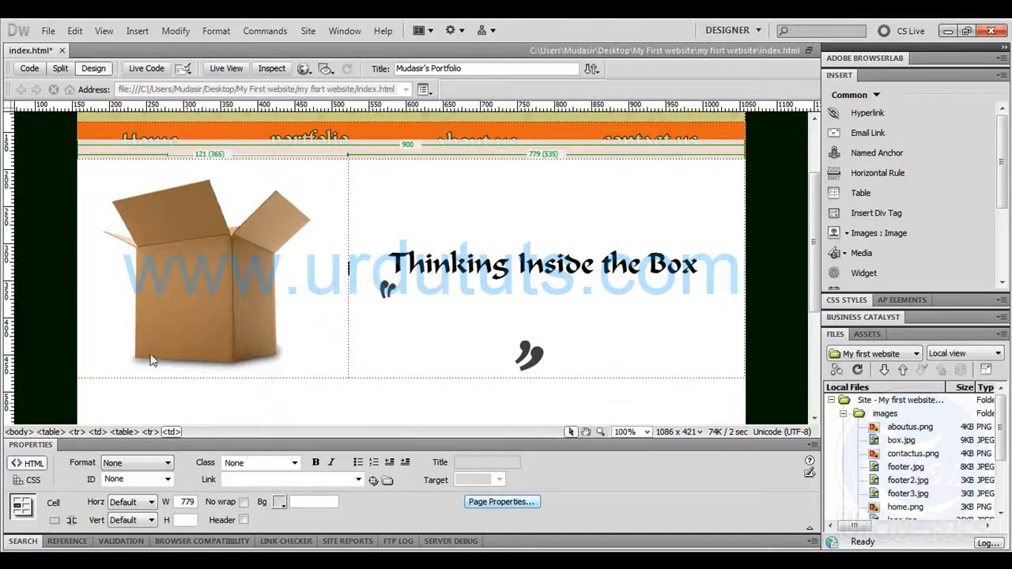
Add a blank paragraph in the table's right cell and insert a block quote below it
{"action": "key", "text": "Return"}
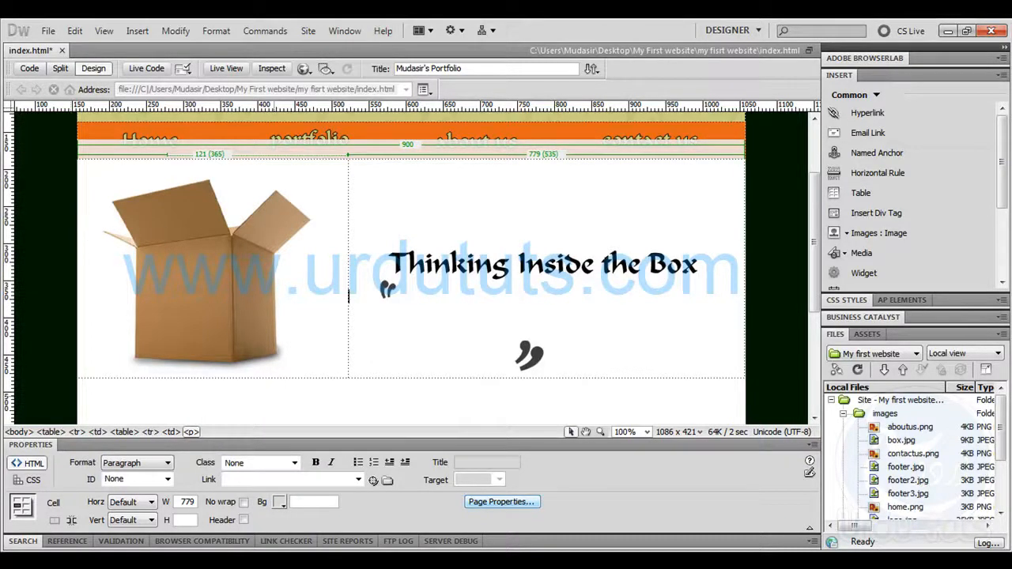
{"action": "left_click", "coordinate": [138, 32]}
{"action": "mouse_move", "coordinate": [209, 304]}
{"action": "mouse_move", "coordinate": [371, 332]}
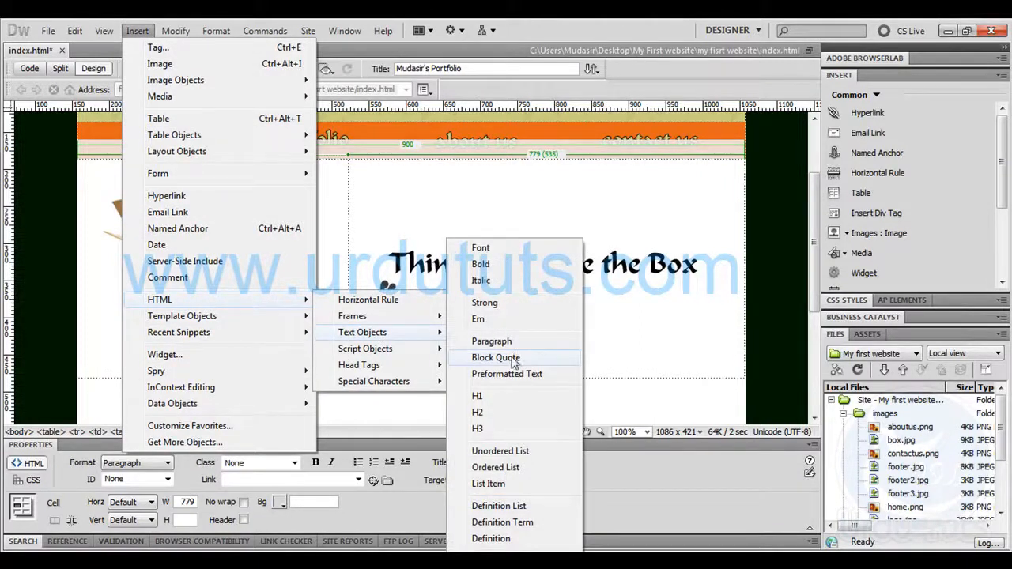
{"action": "left_click", "coordinate": [508, 365]}
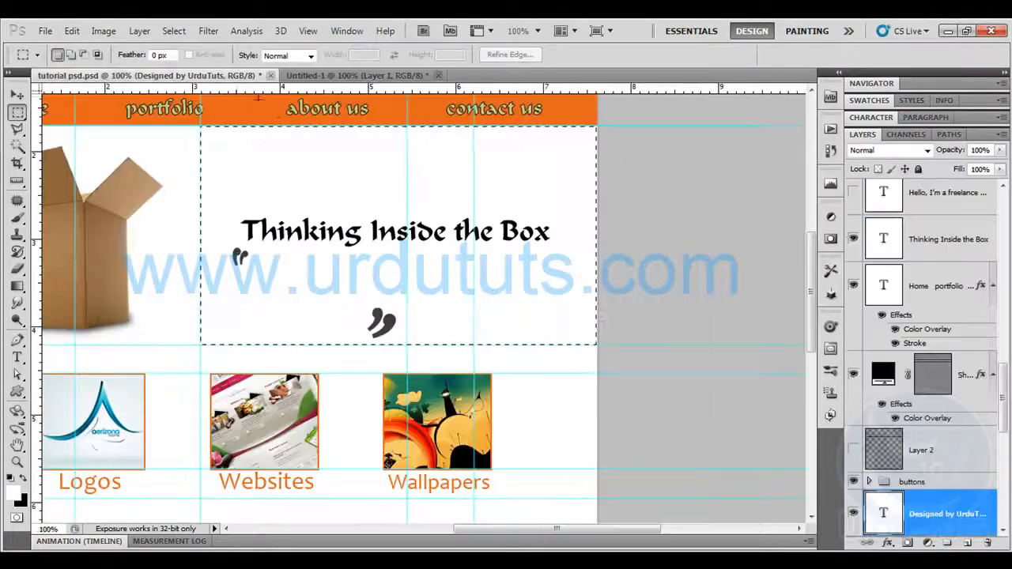
In Photoshop's tutorial psd.psd document, show and select the "Hello, I'm a freelance designer" text layer and hide the guides
{"action": "left_click", "coordinate": [182, 76]}
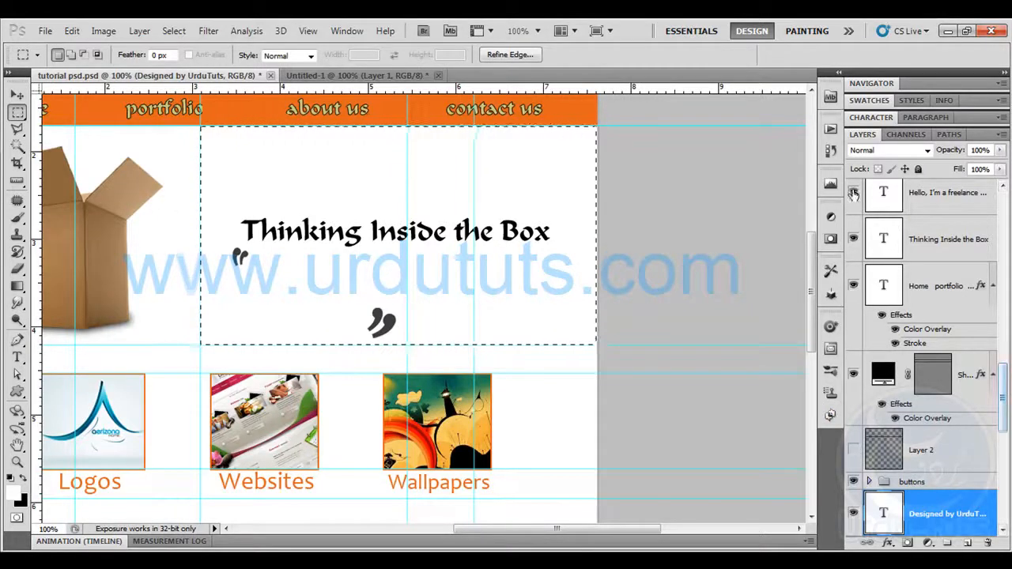
{"action": "left_click", "coordinate": [853, 193]}
{"action": "left_click", "coordinate": [945, 192]}
{"action": "key", "text": "t"}
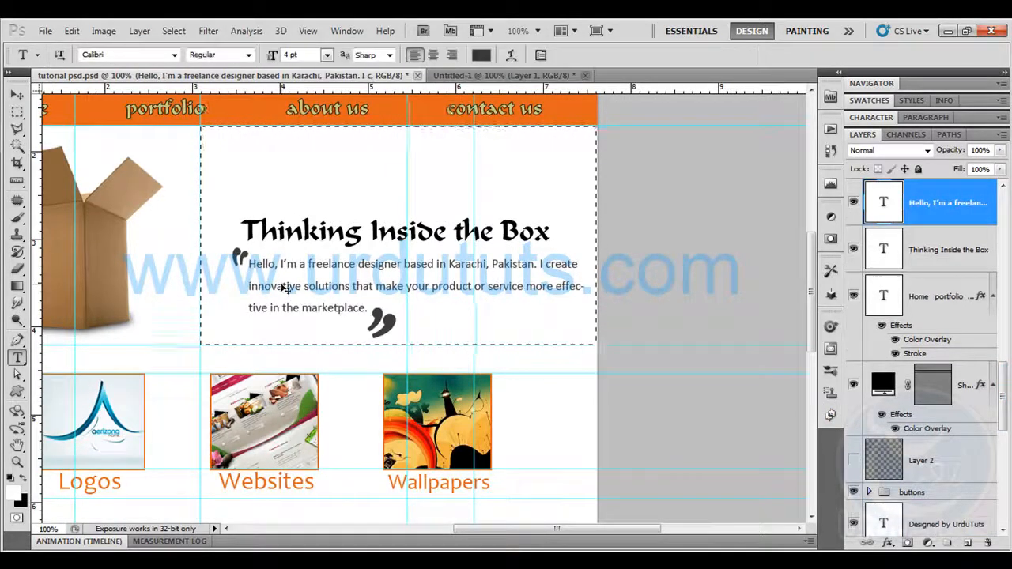
{"action": "key", "text": "ctrl+h"}
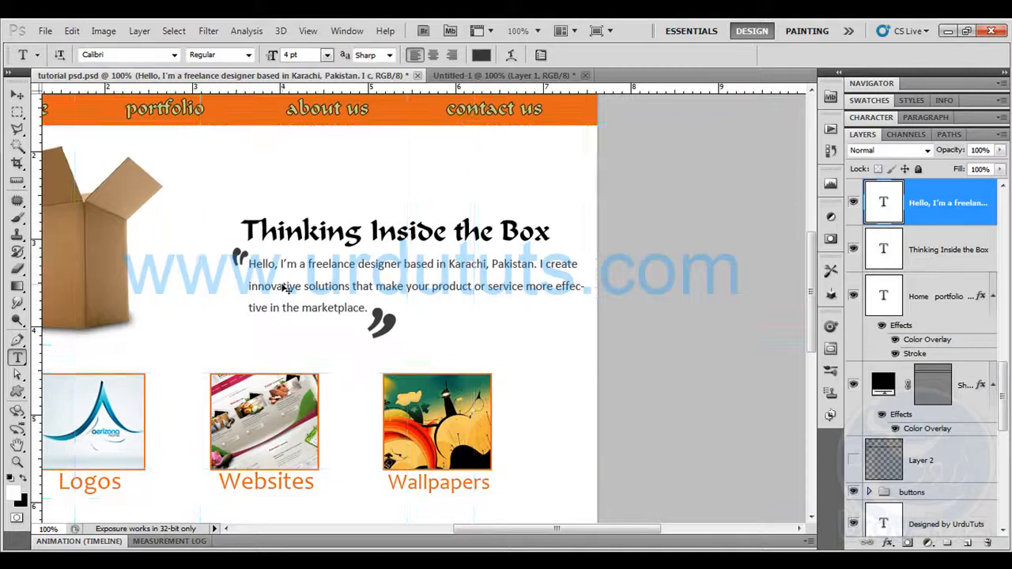
Copy the layer's whole paragraph text, switch to Dreamweaver and paste it into the block quote
{"action": "left_click", "coordinate": [357, 302]}
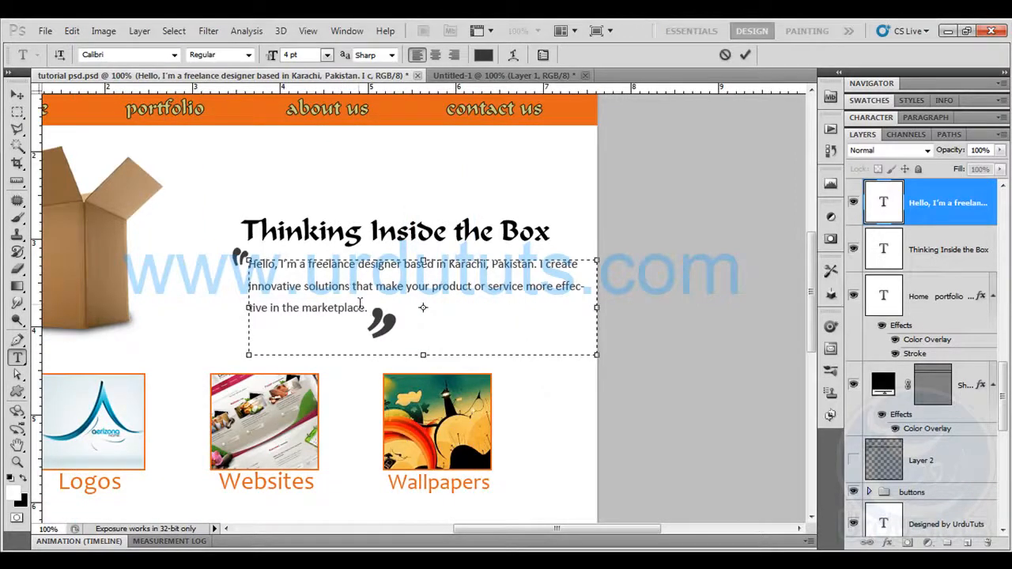
{"action": "left_click_drag", "start_coordinate": [318, 316], "coordinate": [234, 264]}
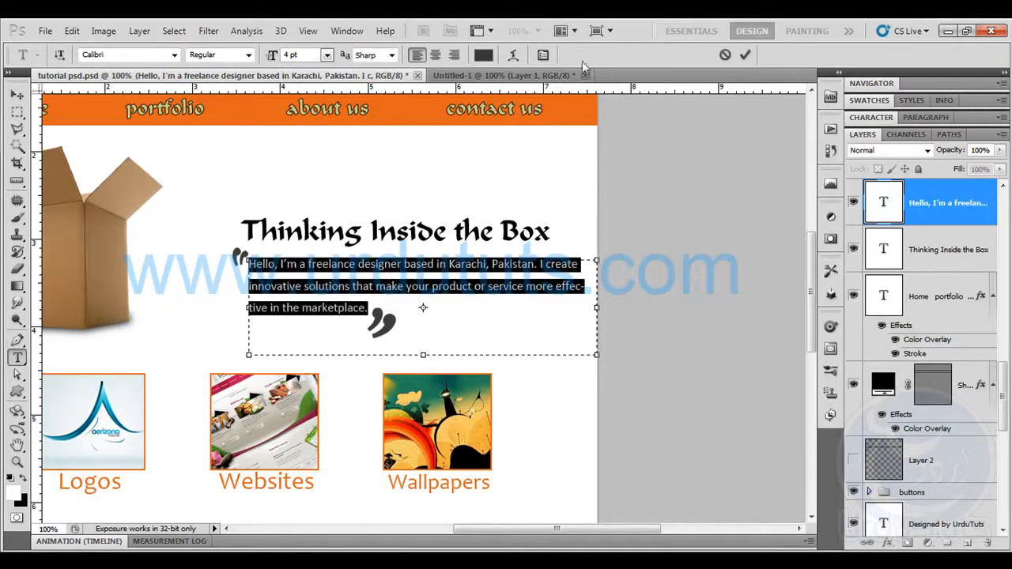
{"action": "key", "text": "ctrl+t"}
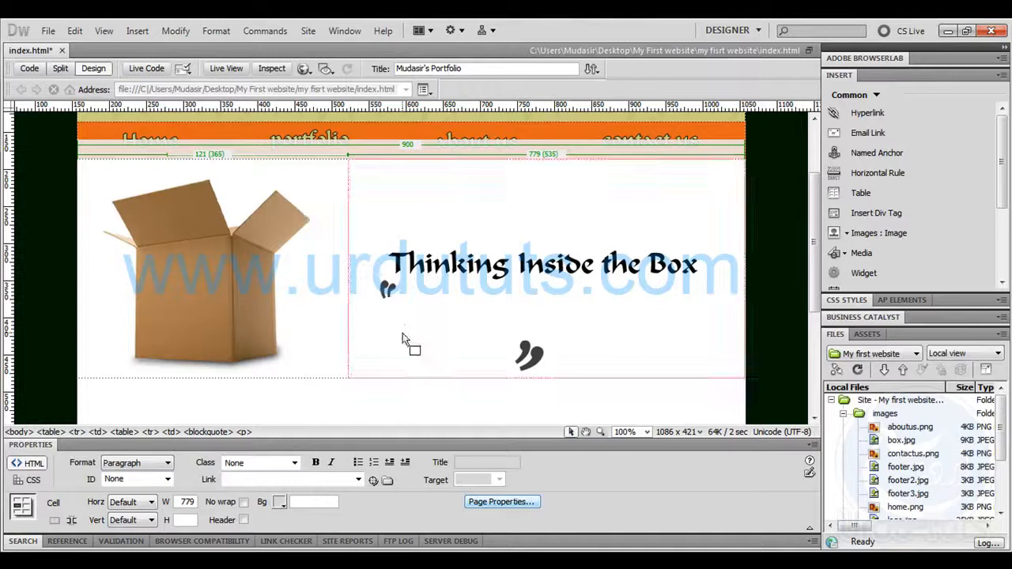
{"action": "left_click", "coordinate": [403, 333]}
{"action": "type", "text": "Hello, I'm a freelance designer based in Karachi, Pakistan. I create innovative solutions that make your product or service more effective in the marketplace."}
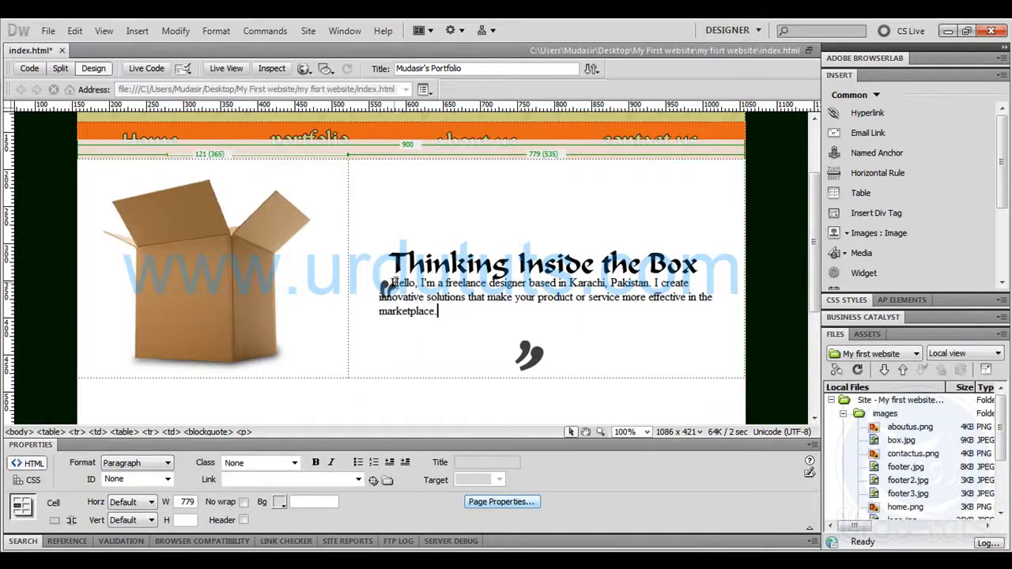
Remove the leading spaces before the pasted paragraph and add a line break above it
{"action": "left_click_drag", "start_coordinate": [391, 279], "coordinate": [366, 283]}
{"action": "key", "text": "Delete"}
{"action": "key", "text": "Delete"}
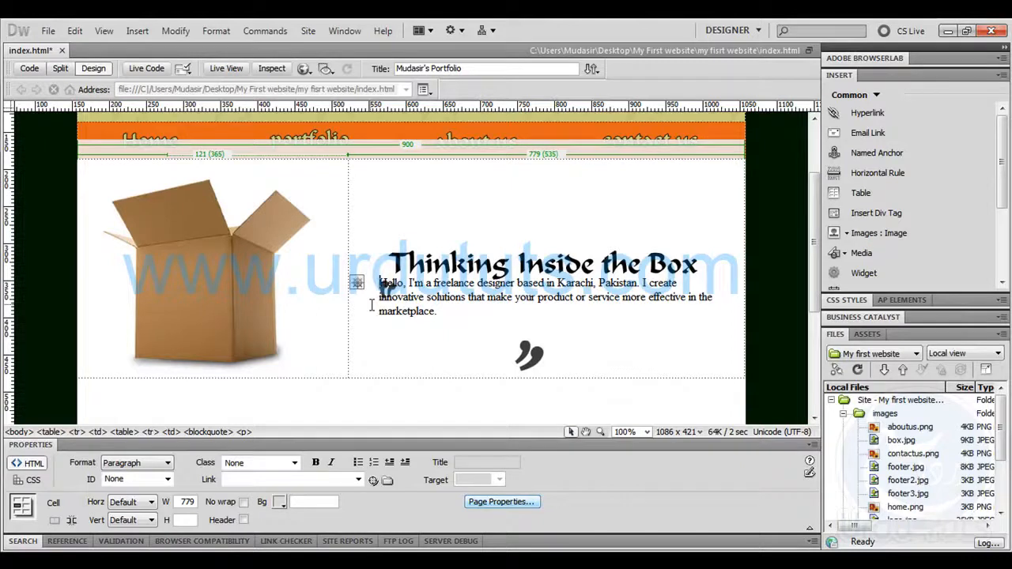
{"action": "key", "text": "Return"}
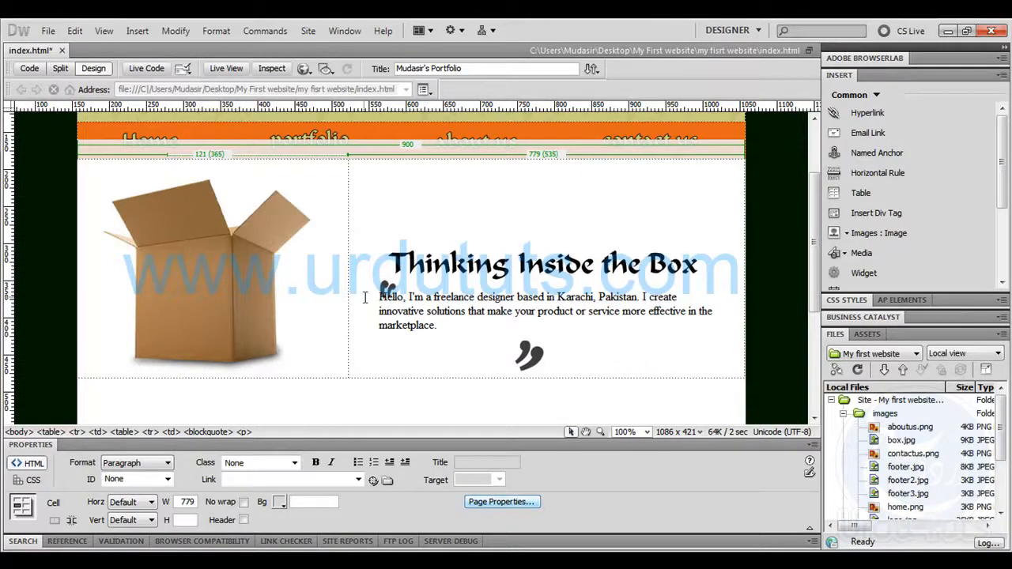
Delete the pasted paragraph and insert a one-row, one-column table 40 pixels wide with the Both header option in its place
{"action": "left_click_drag", "start_coordinate": [379, 297], "coordinate": [440, 326]}
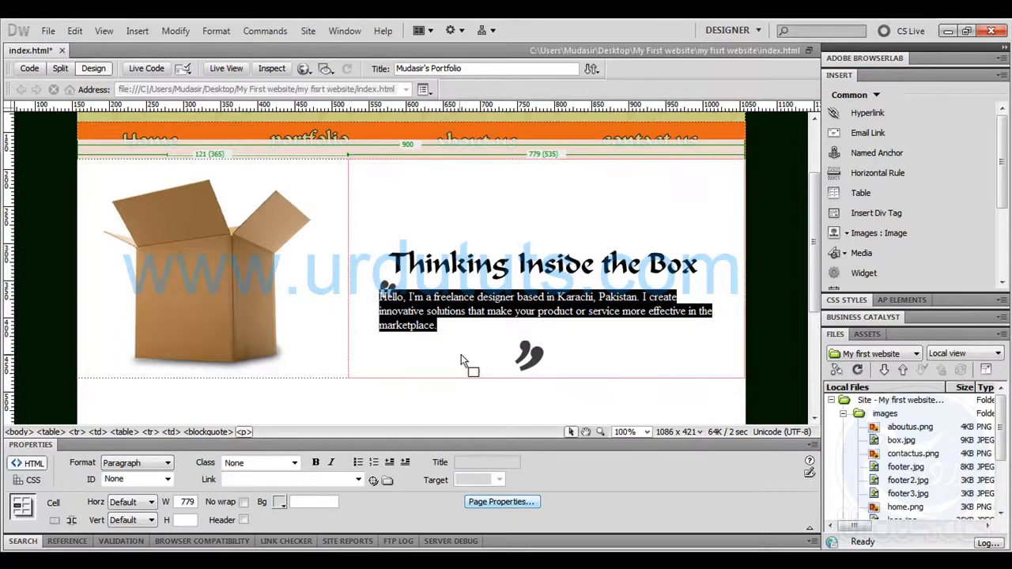
{"action": "key", "text": "Delete"}
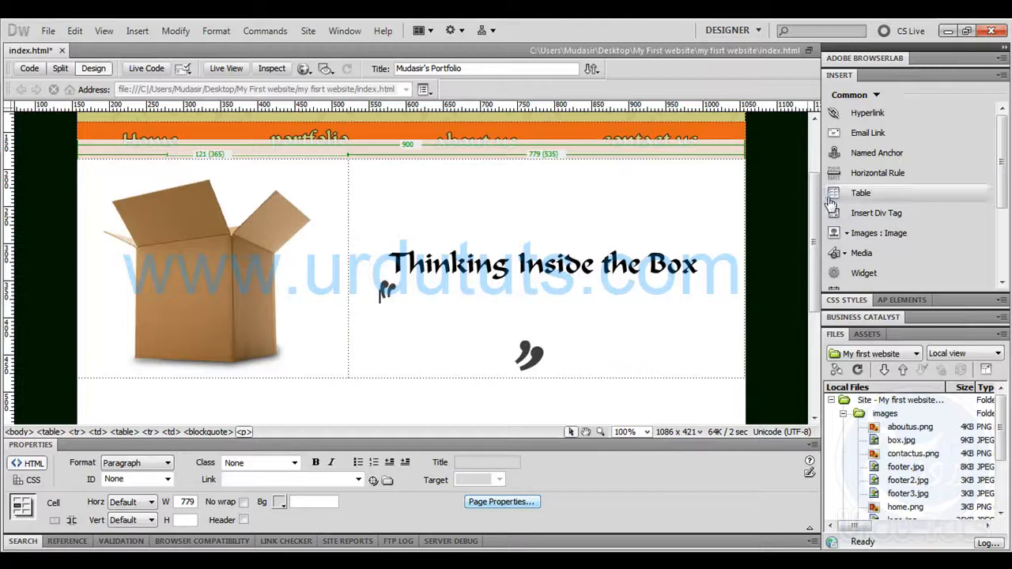
{"action": "left_click", "coordinate": [860, 193]}
{"action": "key", "text": "Tab"}
{"action": "type", "text": "1"}
{"action": "key", "text": "Tab"}
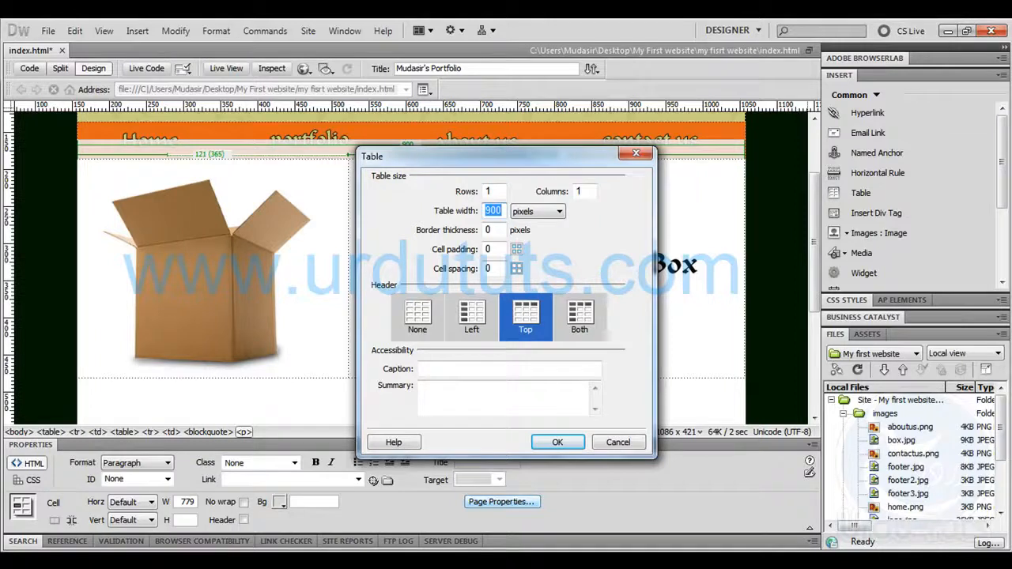
{"action": "type", "text": "40"}
{"action": "left_click", "coordinate": [581, 316]}
{"action": "left_click", "coordinate": [557, 442]}
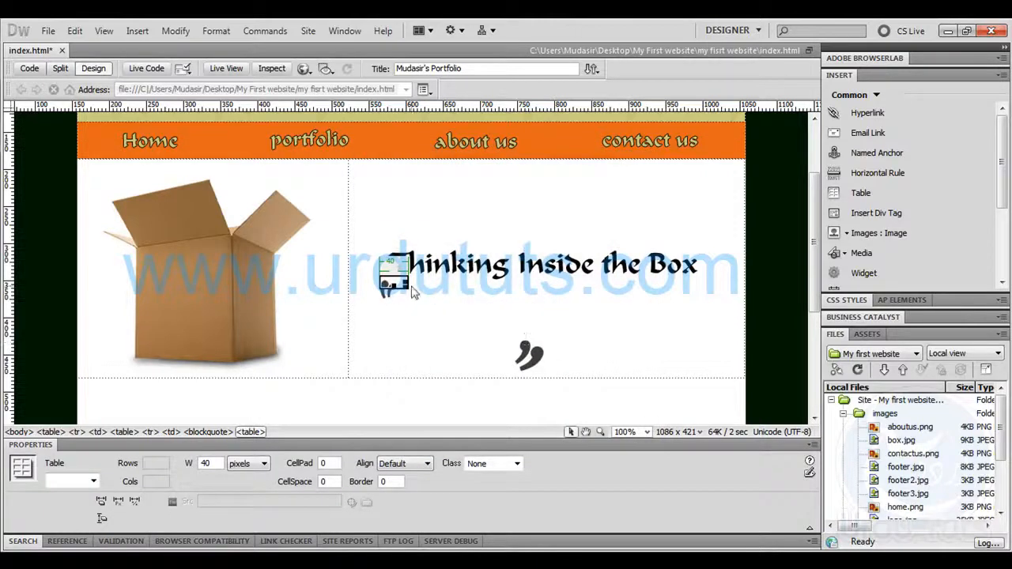
Widen the new table to 441 pixels, turn off its cell's Header option and paste the paragraph text into it
{"action": "left_click_drag", "start_coordinate": [407, 283], "coordinate": [705, 283]}
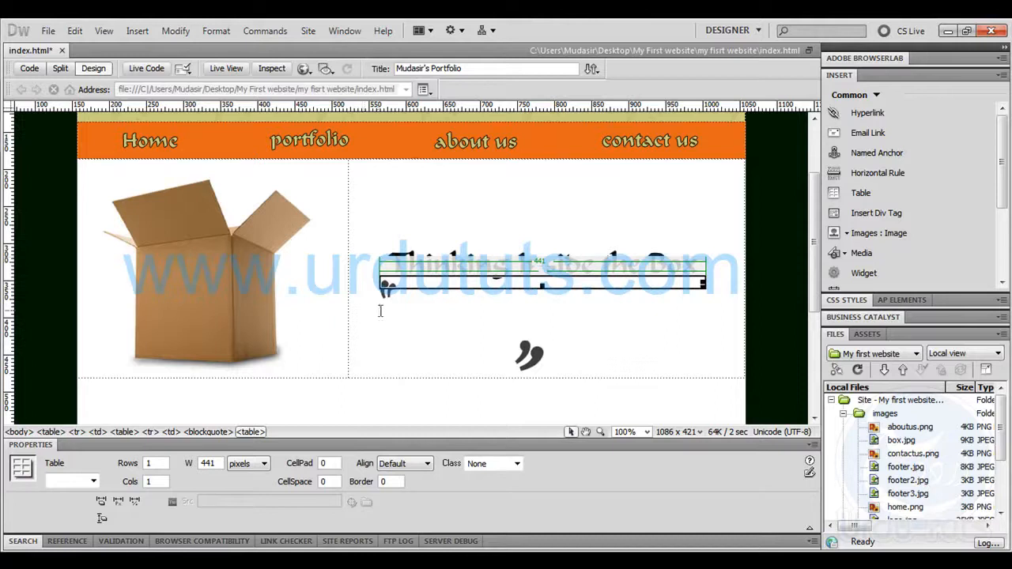
{"action": "left_click", "coordinate": [400, 283]}
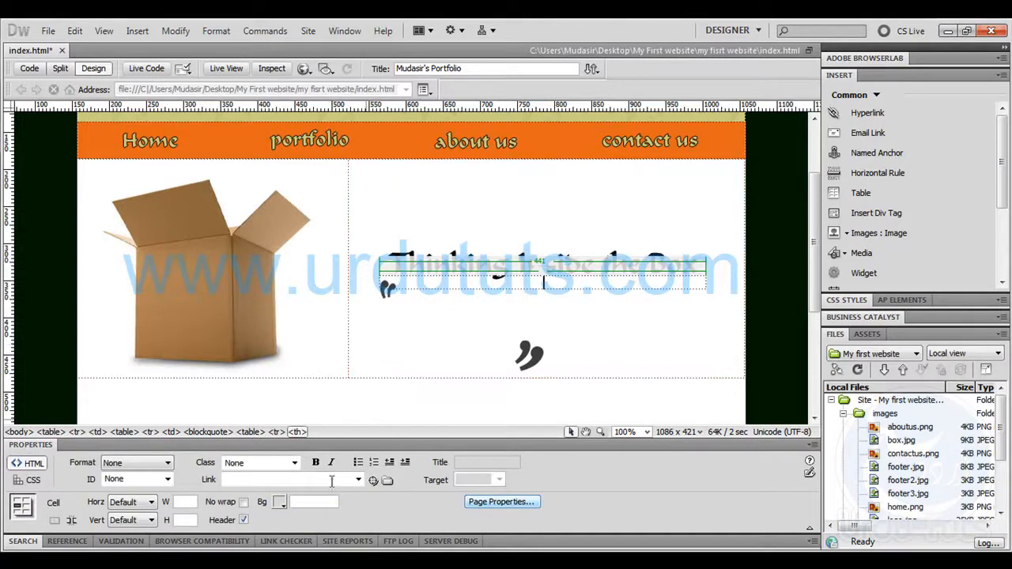
{"action": "left_click", "coordinate": [244, 519]}
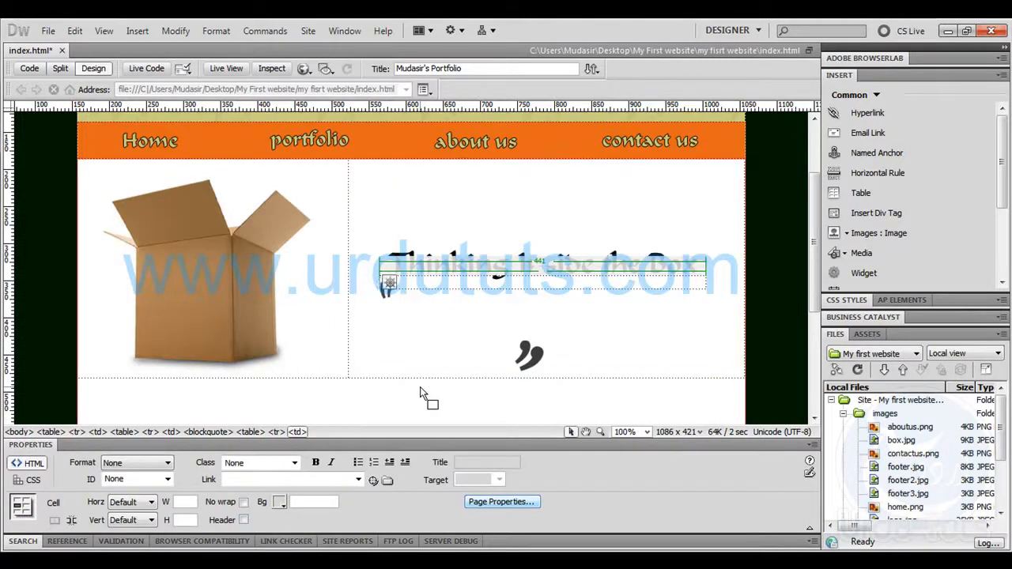
Add a blank line above the paragraph's table and set the table to 2 columns
{"action": "left_click", "coordinate": [419, 215]}
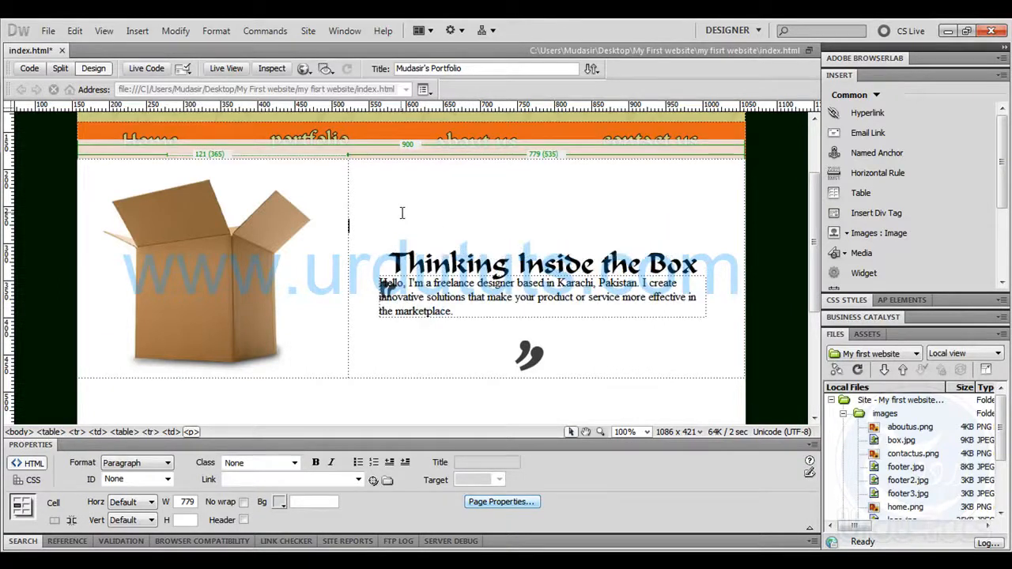
{"action": "left_click", "coordinate": [362, 299]}
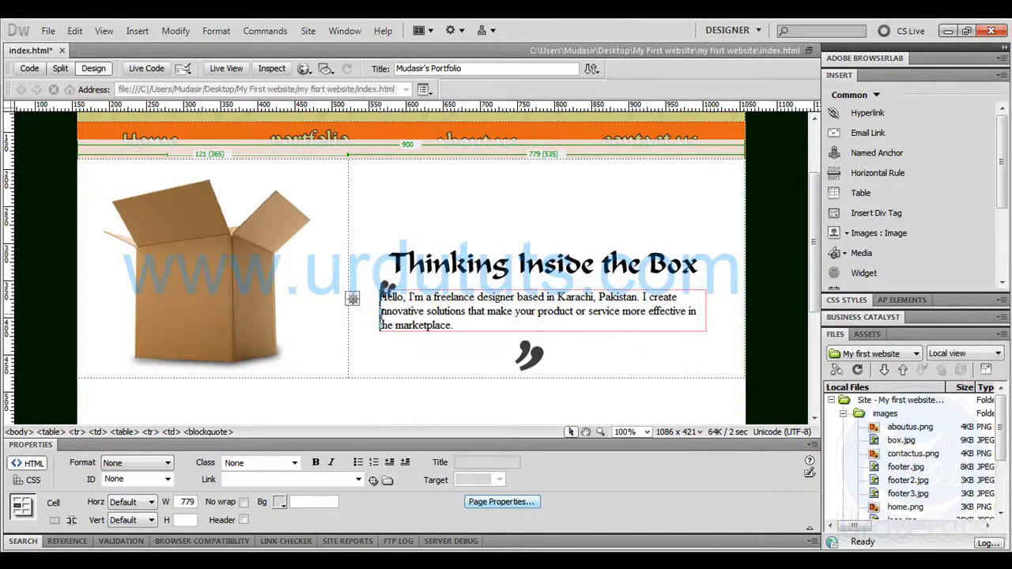
{"action": "left_click", "coordinate": [436, 333]}
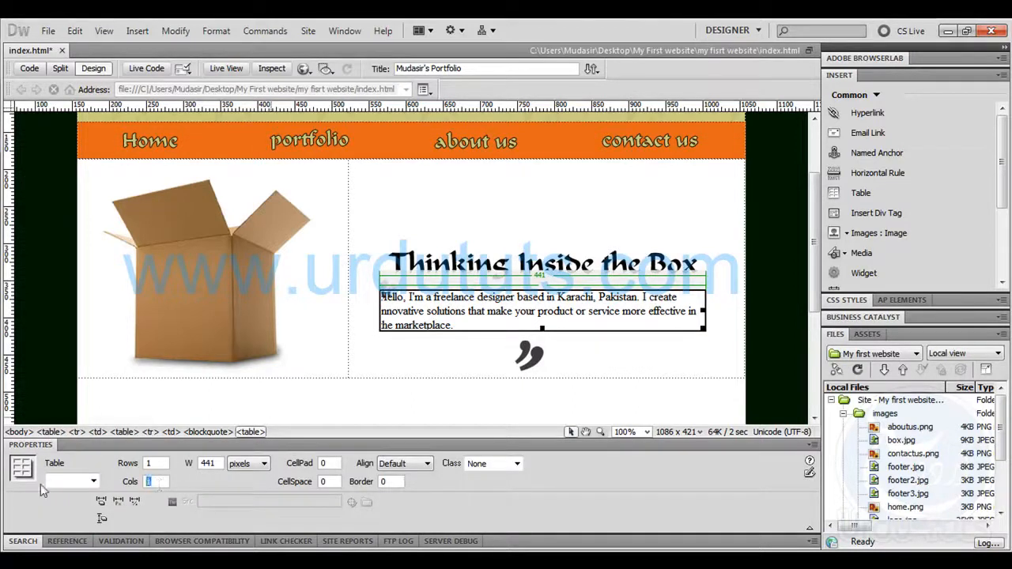
{"action": "type", "text": "2"}
{"action": "key", "text": "Return"}
Cut the paragraph text, narrow the table's first column to 78 pixels and paste the text into the second column
{"action": "left_click_drag", "start_coordinate": [472, 325], "coordinate": [379, 298]}
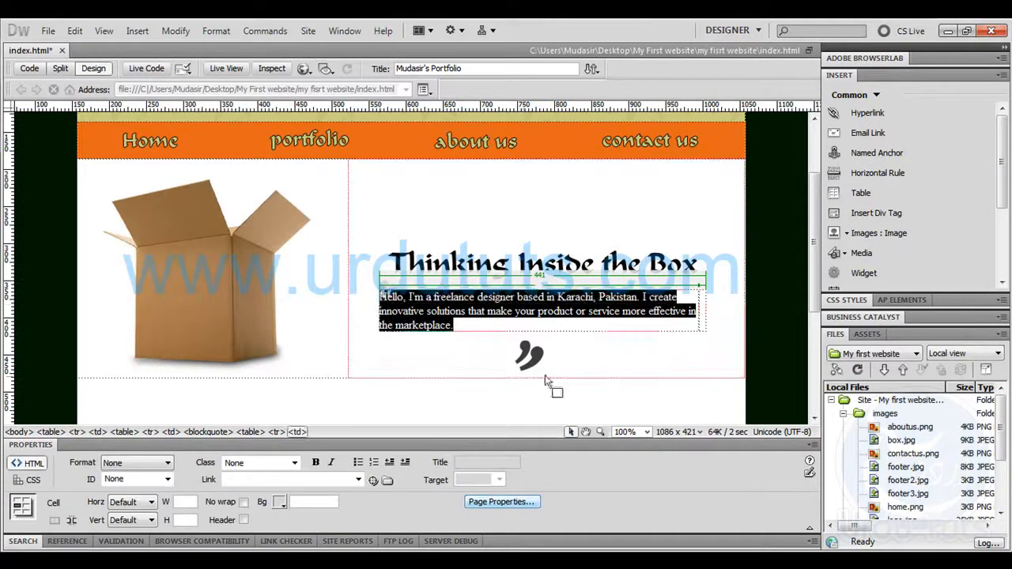
{"action": "key", "text": "ctrl+x"}
{"action": "left_click_drag", "start_coordinate": [699, 298], "coordinate": [383, 310]}
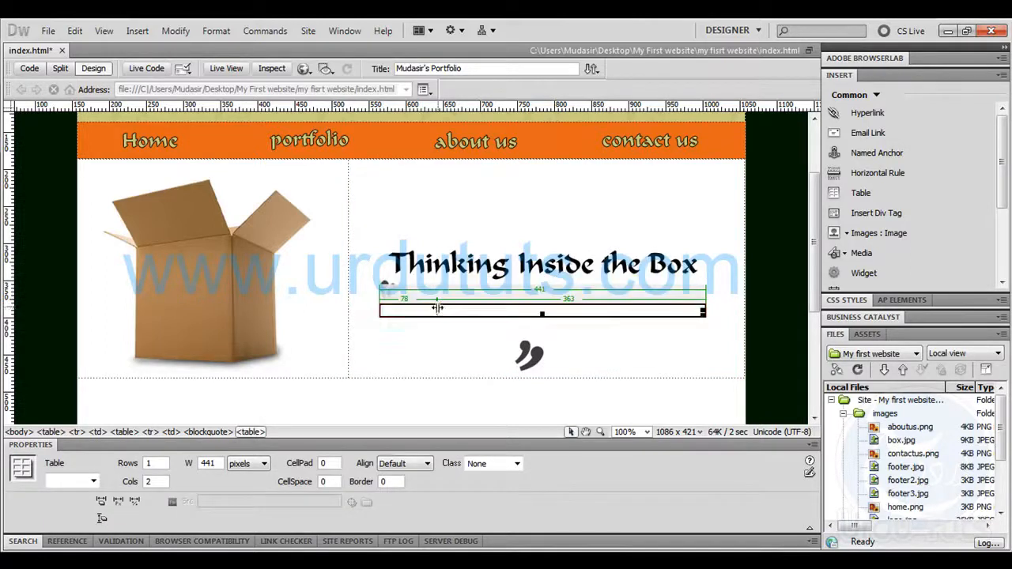
{"action": "left_click", "coordinate": [440, 309]}
{"action": "key", "text": "ctrl+v"}
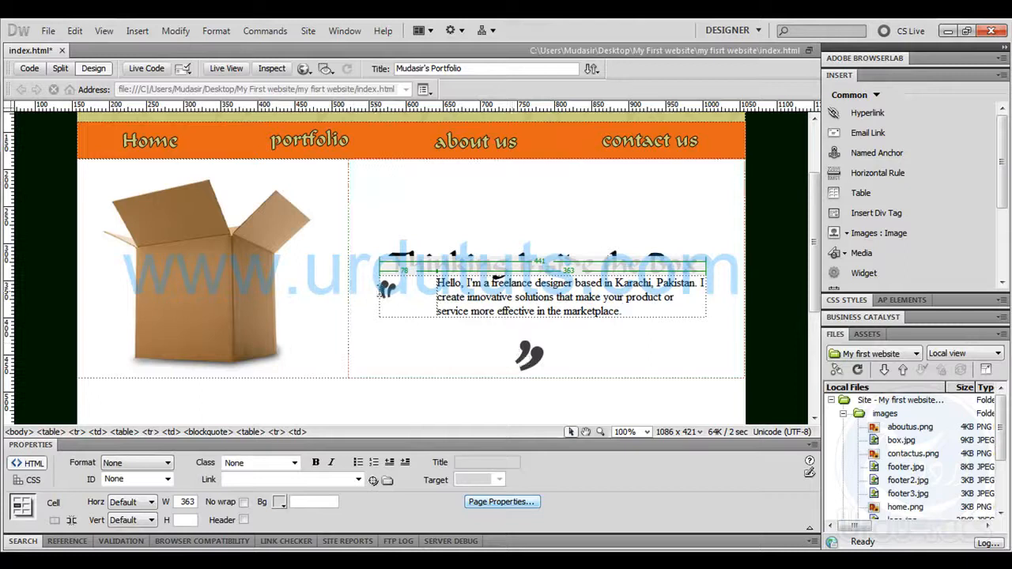
In the page's code, delete the opening blockquote tag and the line break left before the 441-pixel table
{"action": "left_click", "coordinate": [372, 288]}
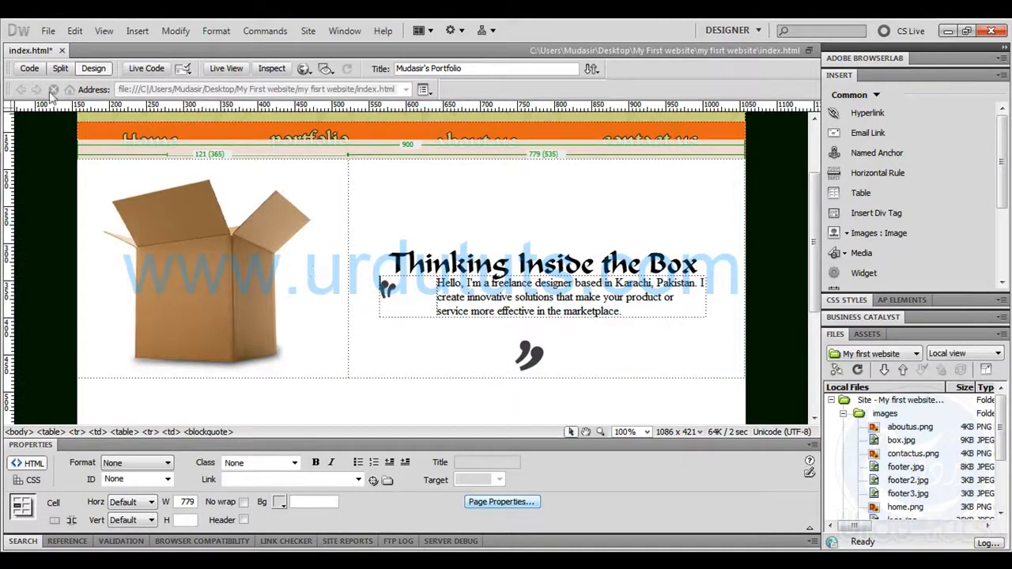
{"action": "left_click", "coordinate": [32, 69]}
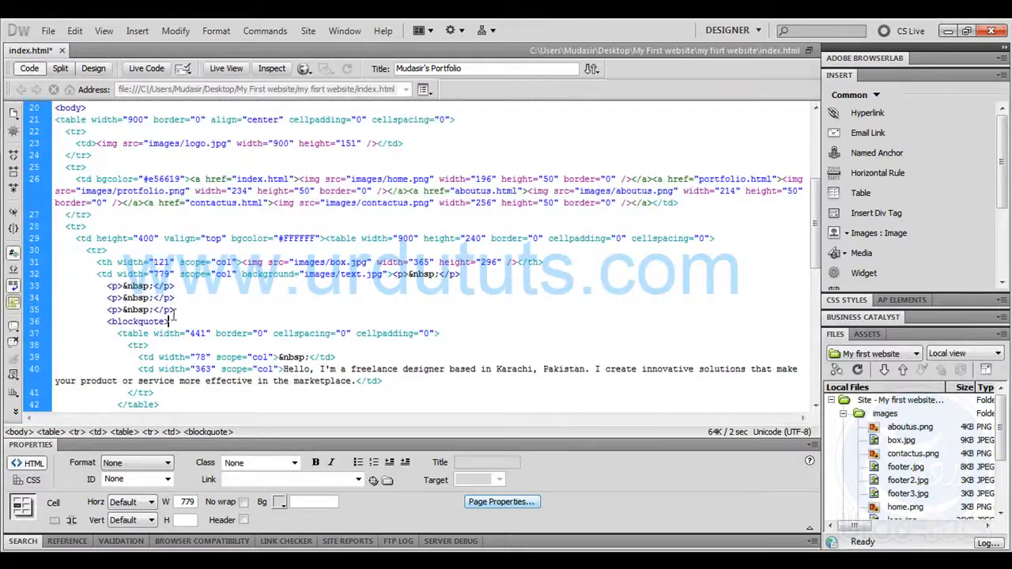
{"action": "left_click_drag", "start_coordinate": [174, 322], "coordinate": [107, 322]}
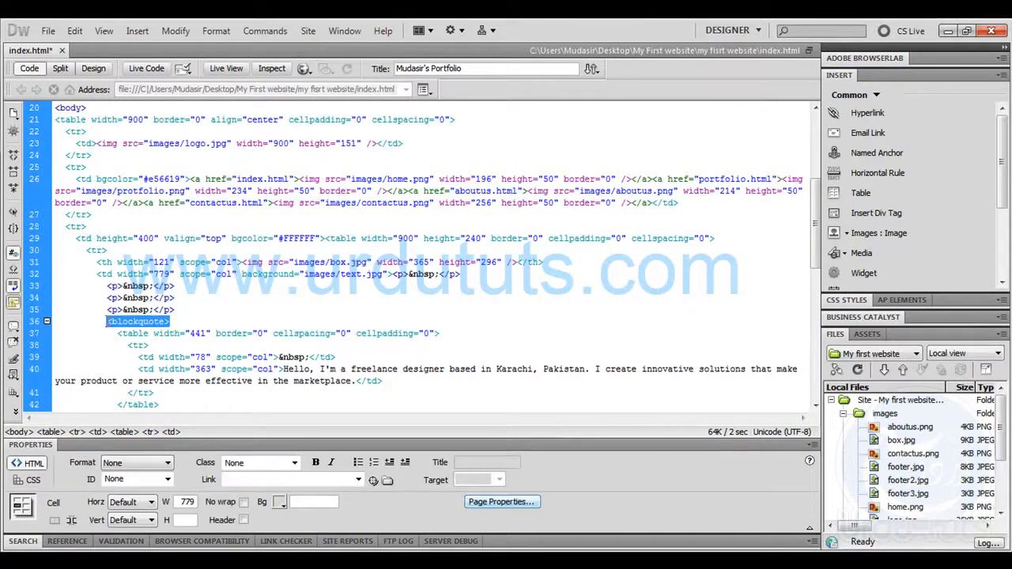
{"action": "key", "text": "Delete"}
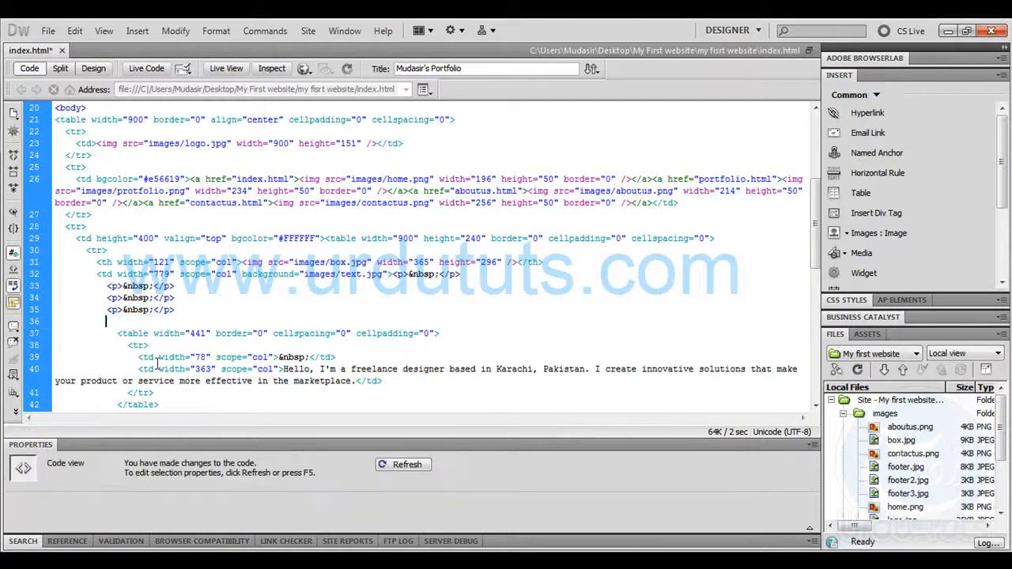
{"action": "key", "text": "Delete"}
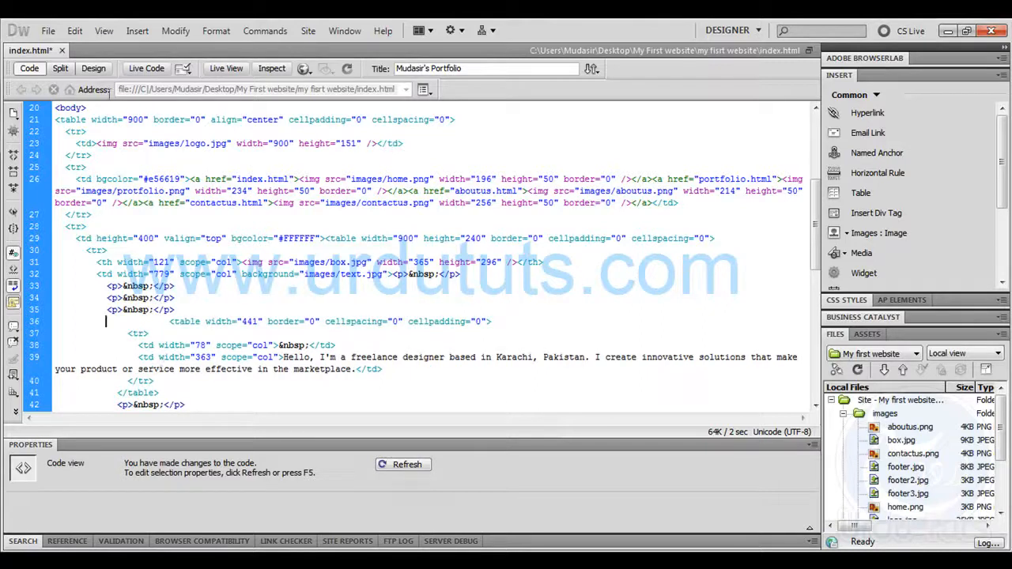
Return to the page's design and narrow the first column of the paragraph's table to 59 pixels
{"action": "left_click", "coordinate": [94, 68]}
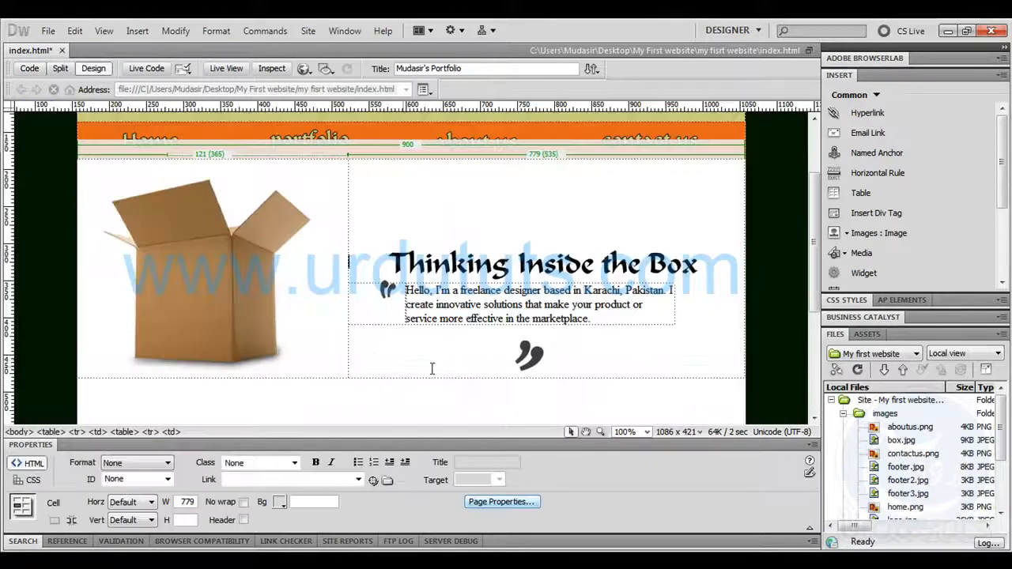
{"action": "left_click", "coordinate": [401, 313]}
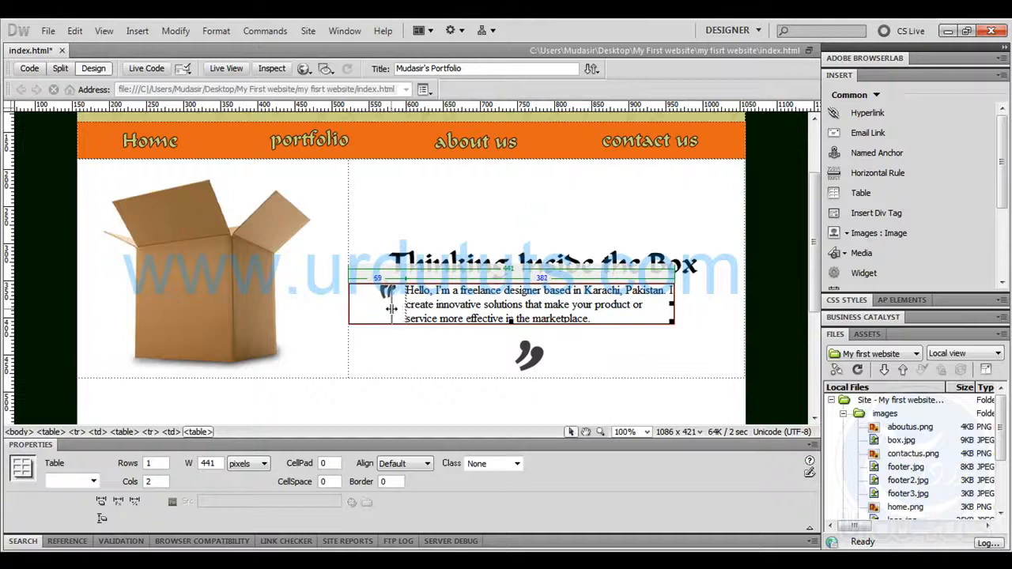
{"action": "left_click_drag", "start_coordinate": [392, 308], "coordinate": [390, 308]}
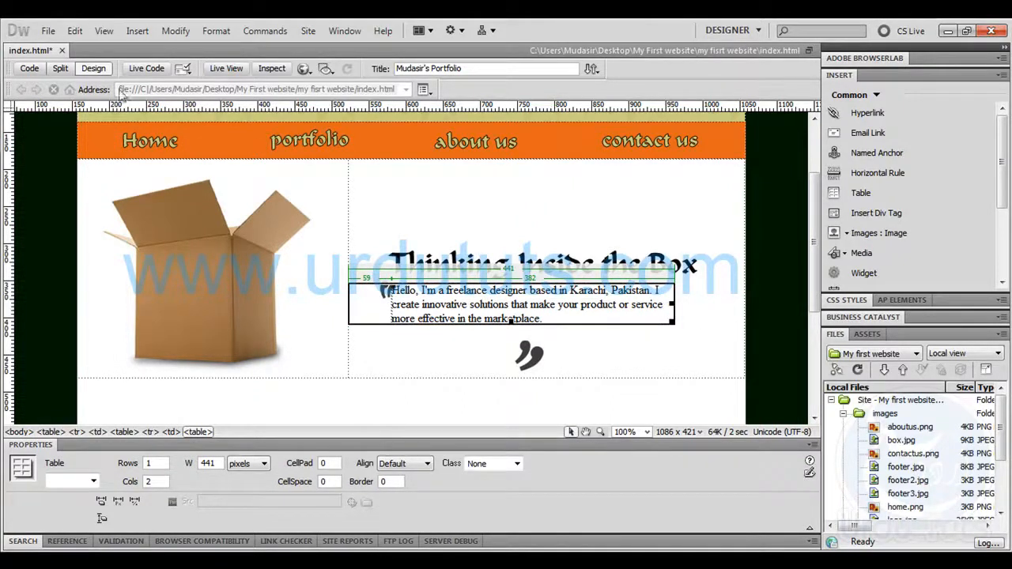
Change the paragraph table's width to 541 in the page's code and return to the design
{"action": "left_click", "coordinate": [31, 69]}
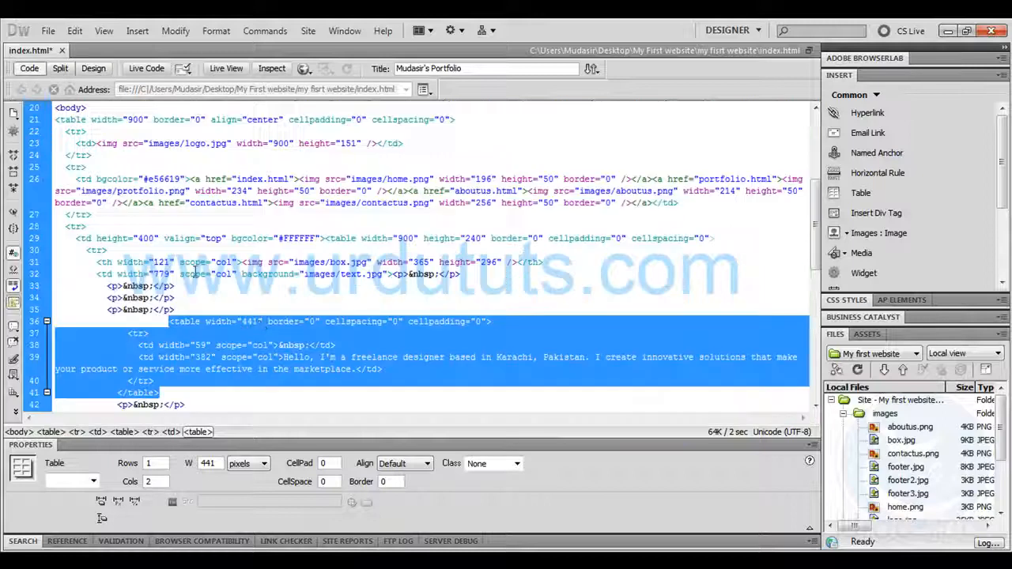
{"action": "left_click", "coordinate": [265, 345]}
{"action": "double_click", "coordinate": [248, 321]}
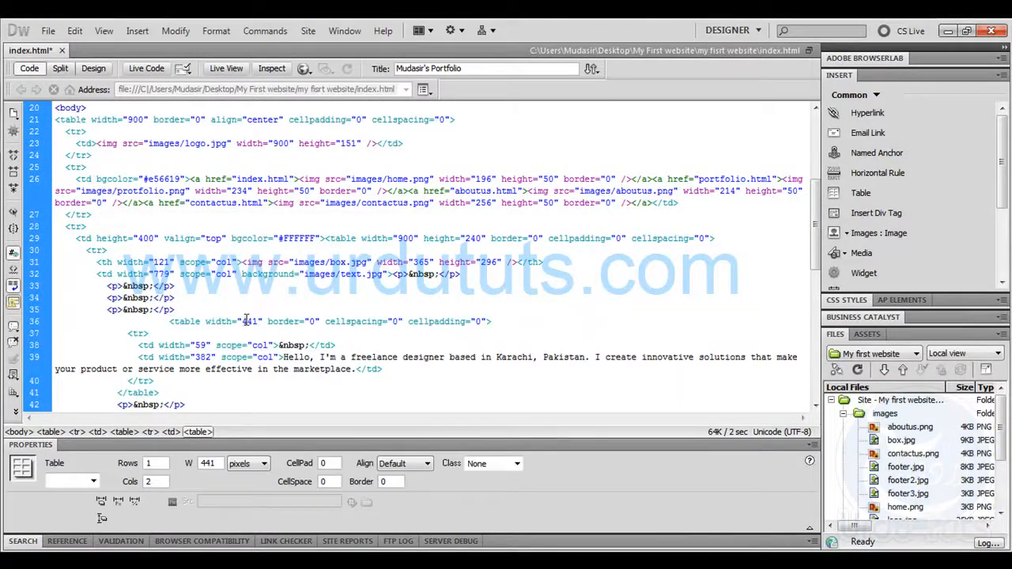
{"action": "key", "text": "Left"}
{"action": "key", "text": "Delete"}
{"action": "type", "text": "5"}
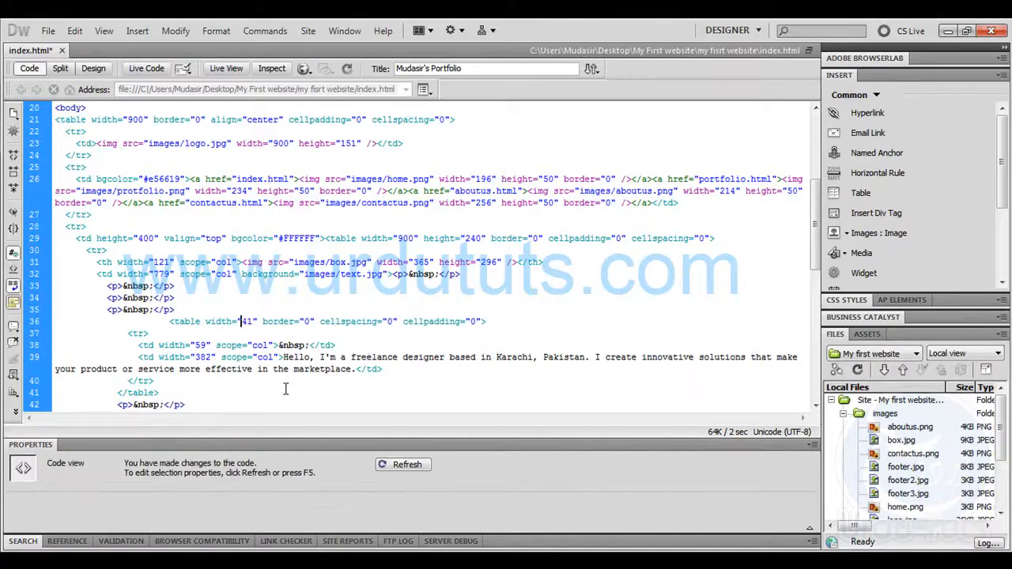
{"action": "left_click", "coordinate": [93, 69]}
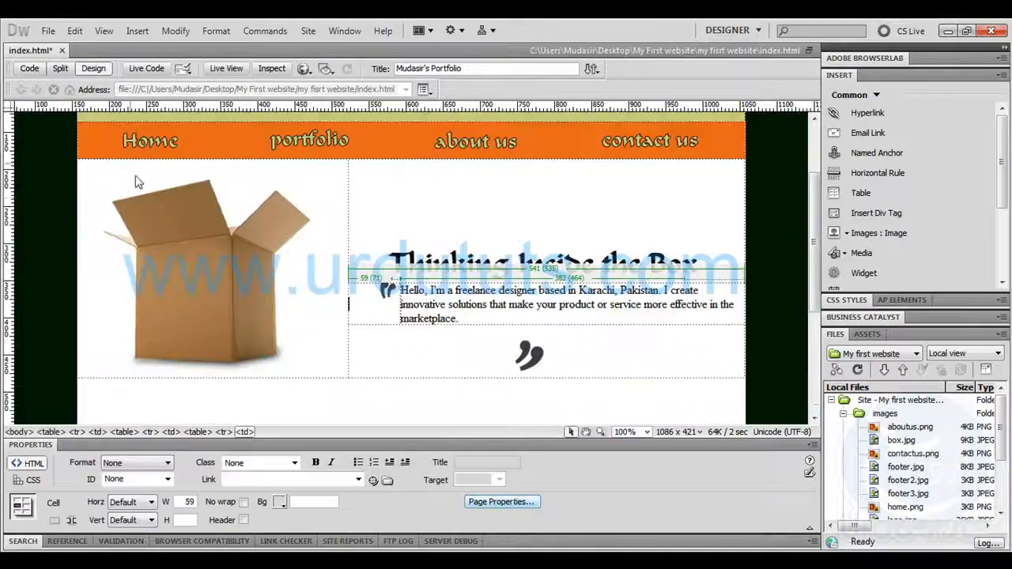
Try to make the paragraph's table taller by stretching its lower edge, and undo the resizing
{"action": "left_click", "coordinate": [503, 341]}
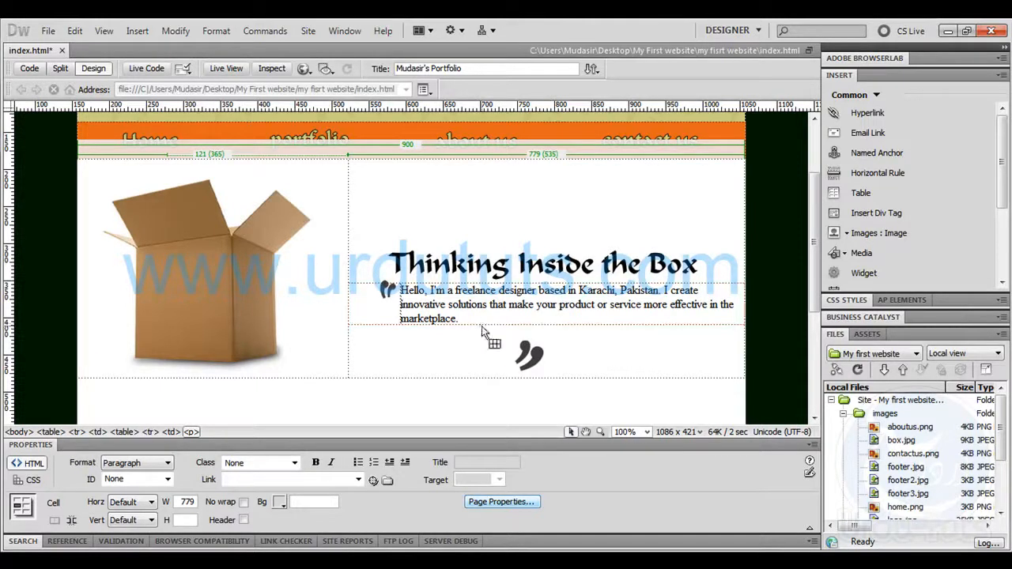
{"action": "left_click", "coordinate": [506, 324]}
{"action": "left_click_drag", "start_coordinate": [543, 324], "coordinate": [543, 356]}
{"action": "left_click_drag", "start_coordinate": [393, 398], "coordinate": [398, 345]}
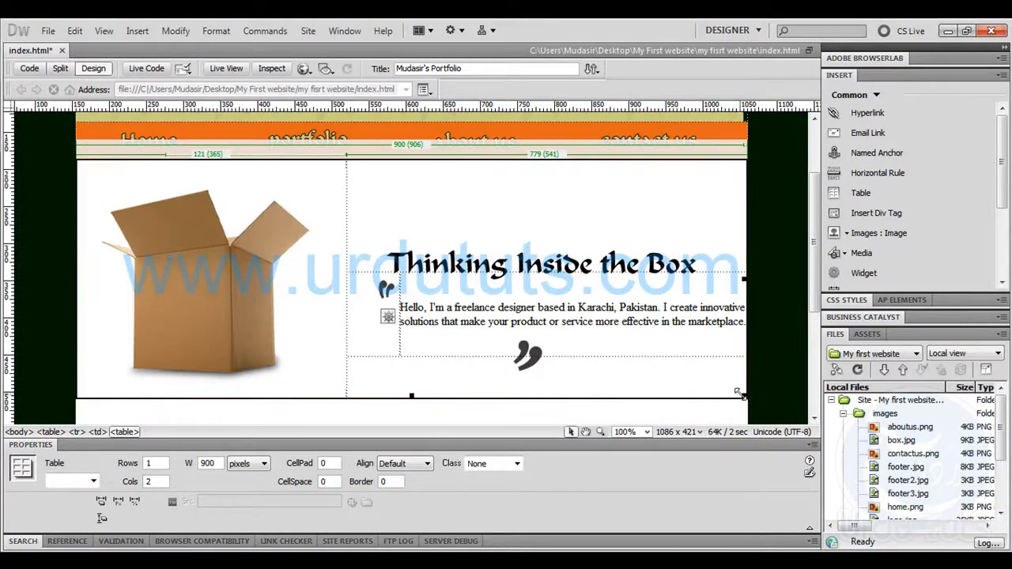
{"action": "left_click", "coordinate": [562, 356]}
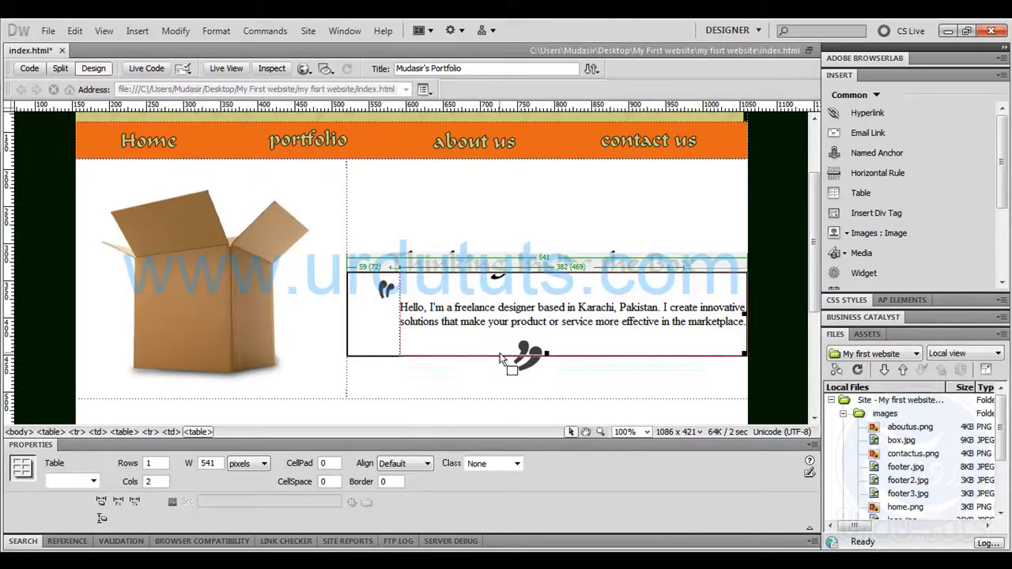
{"action": "key", "text": "ctrl+z"}
{"action": "key", "text": "ctrl+z"}
Narrow the first column of the paragraph's table to 61 pixels
{"action": "left_click", "coordinate": [435, 342]}
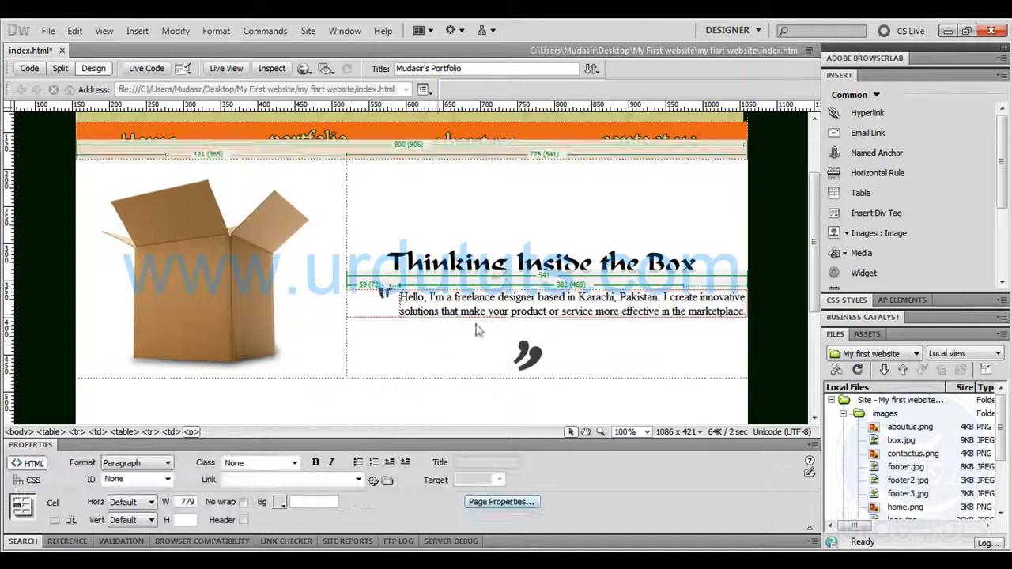
{"action": "left_click", "coordinate": [678, 316]}
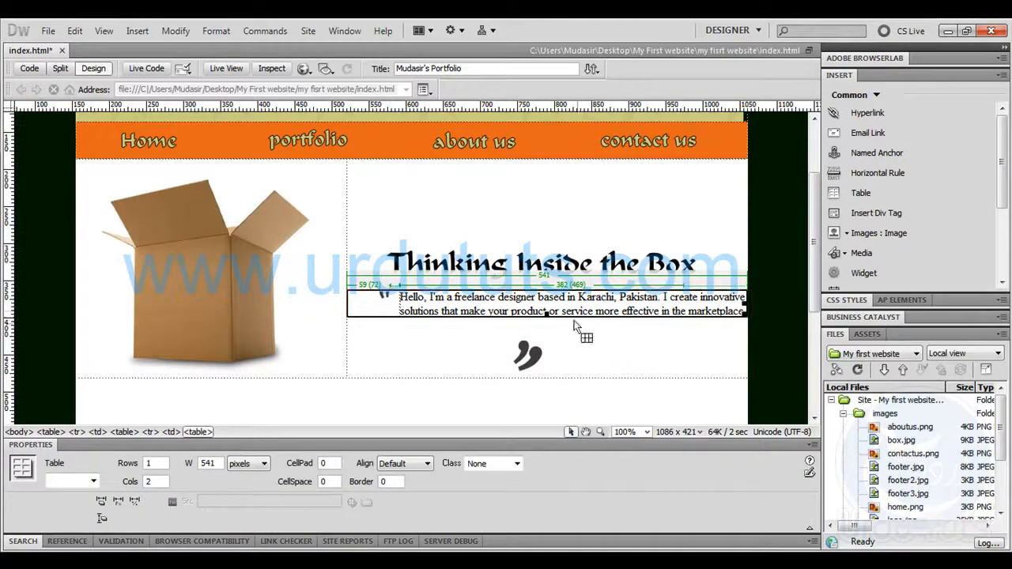
{"action": "left_click_drag", "start_coordinate": [399, 302], "coordinate": [390, 302]}
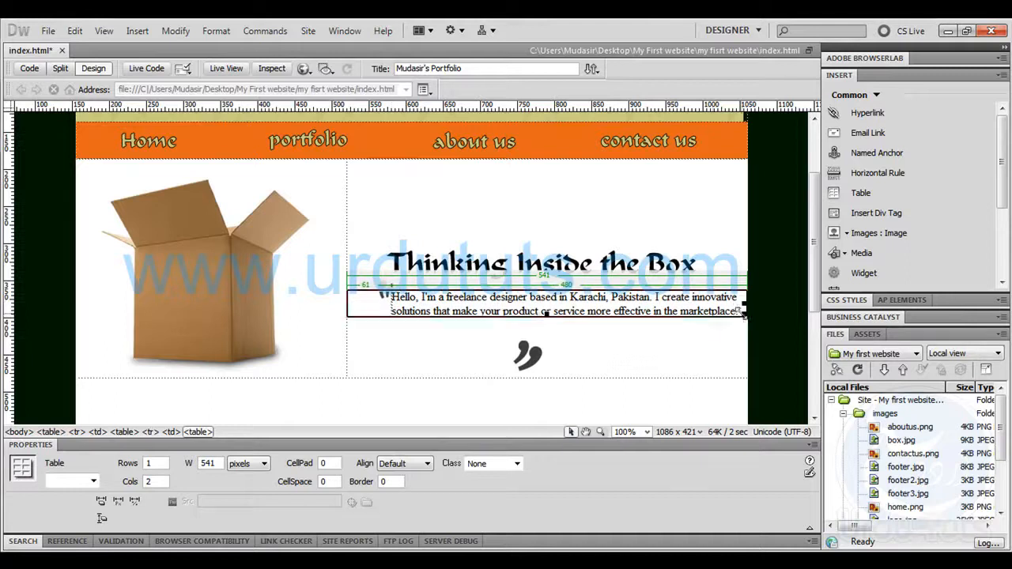
Set the paragraph table's width to 480 in the page's code and go back to the design
{"action": "left_click", "coordinate": [30, 70]}
{"action": "left_click", "coordinate": [282, 341]}
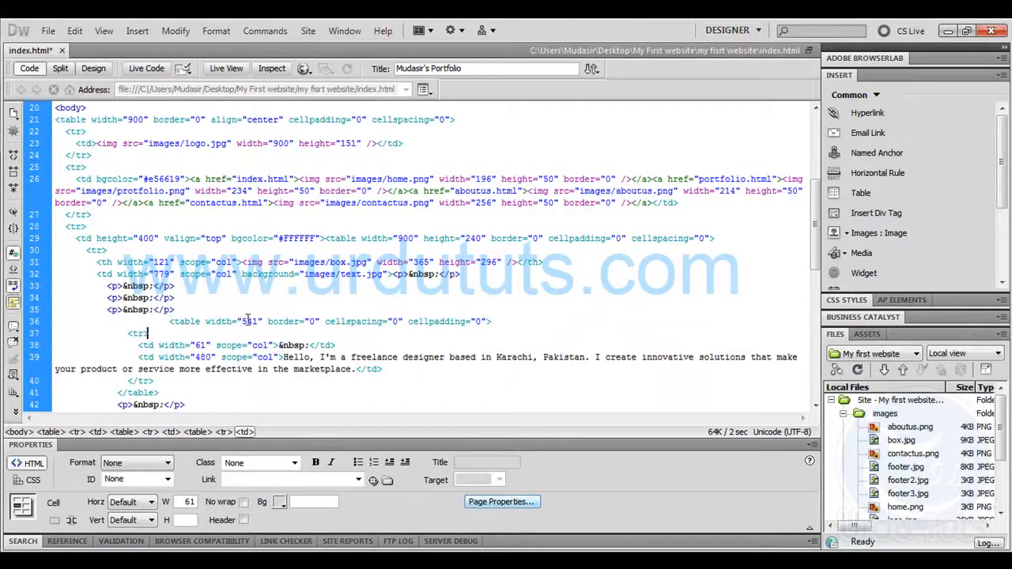
{"action": "left_click", "coordinate": [247, 321]}
{"action": "left_click_drag", "start_coordinate": [248, 320], "coordinate": [243, 320]}
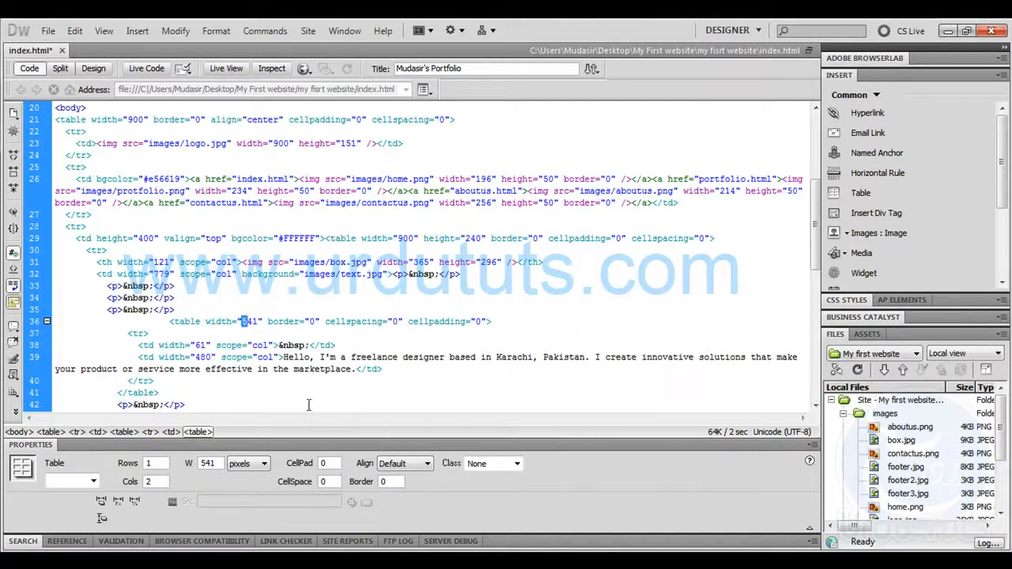
{"action": "type", "text": "4"}
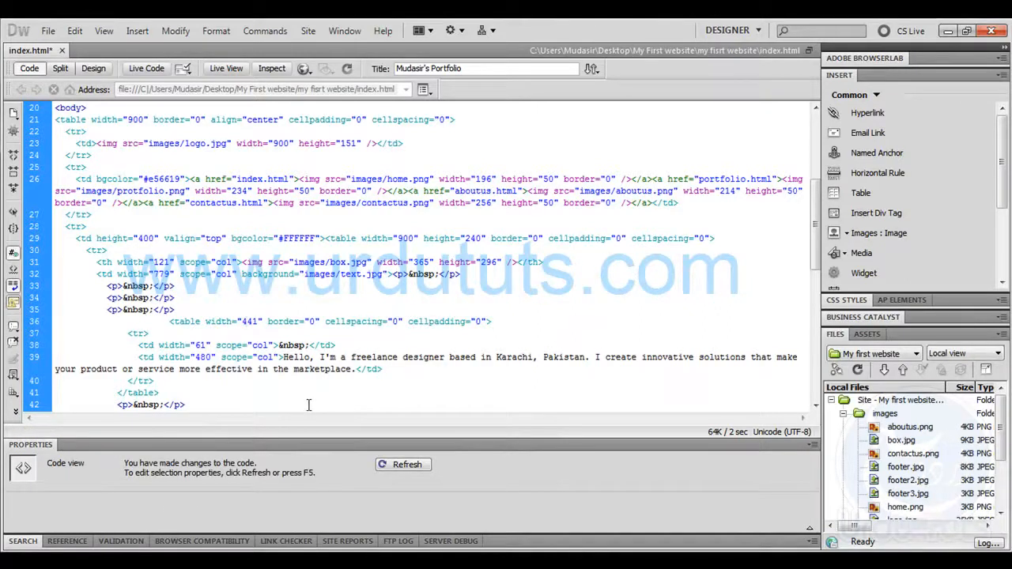
{"action": "type", "text": "80"}
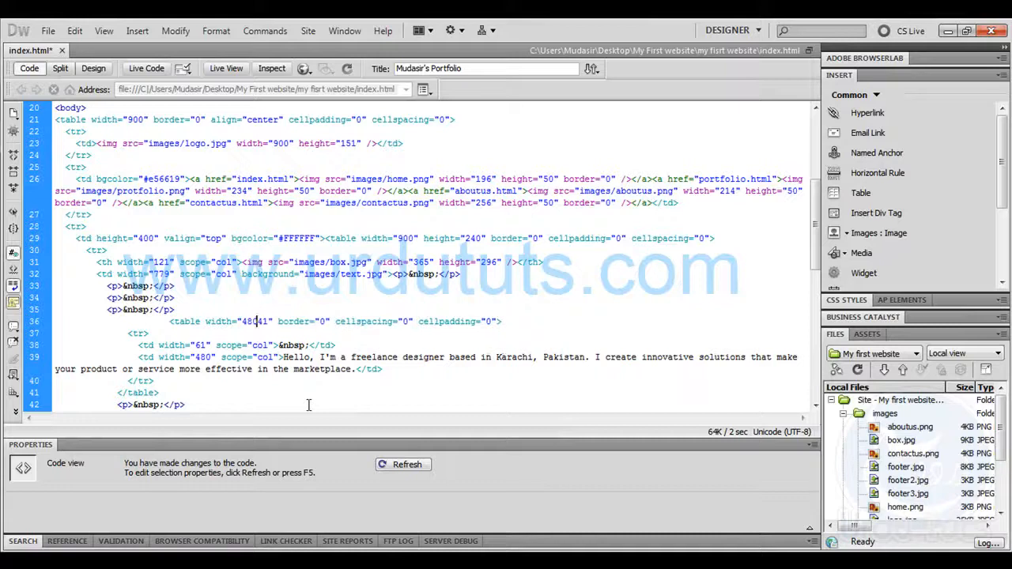
{"action": "key", "text": "Delete"}
{"action": "key", "text": "Delete"}
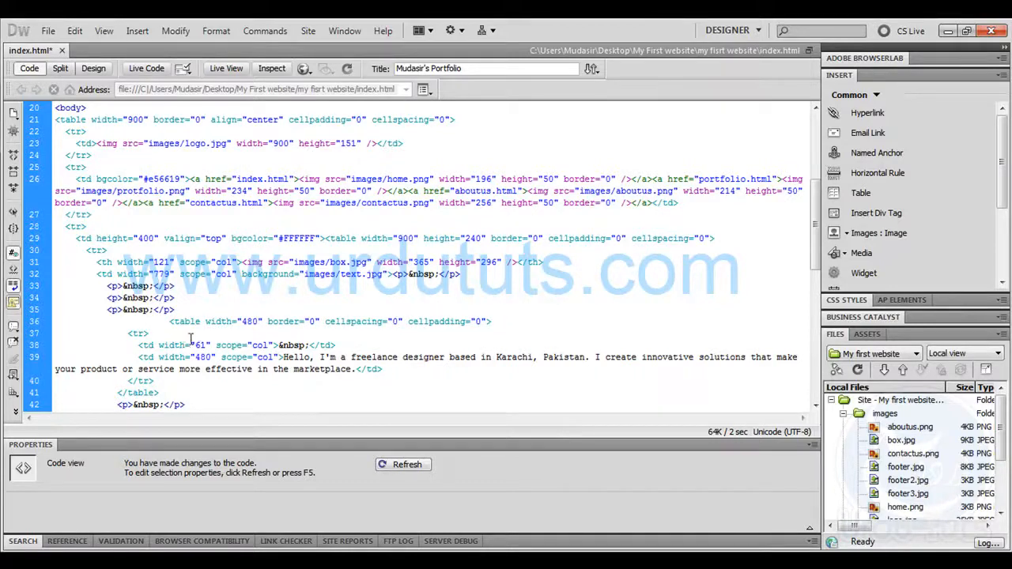
{"action": "left_click", "coordinate": [94, 68]}
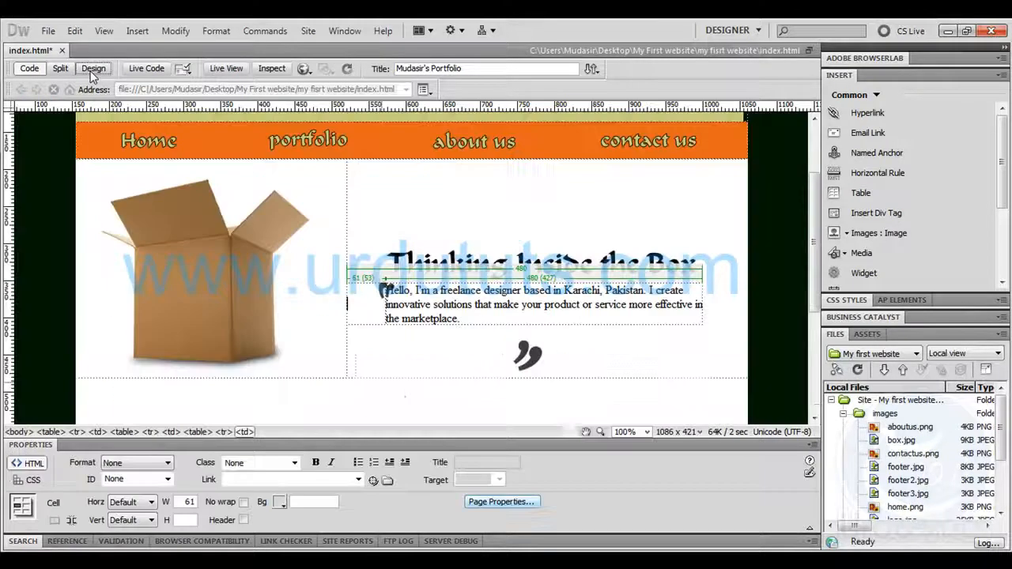
Widen the first column of the paragraph's table to 68 pixels so the text clears the opening quotation mark
{"action": "left_click", "coordinate": [400, 354]}
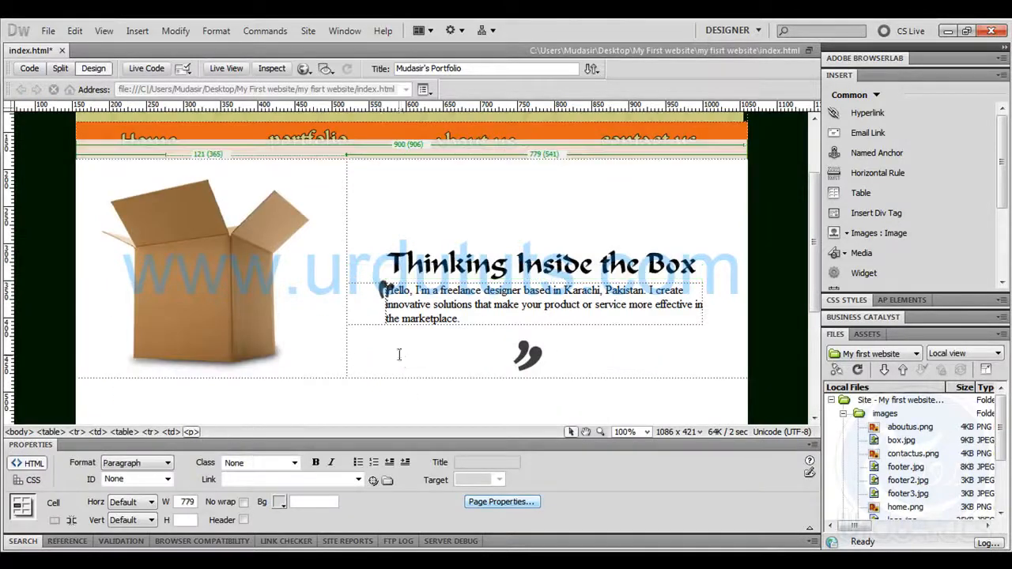
{"action": "left_click", "coordinate": [383, 301]}
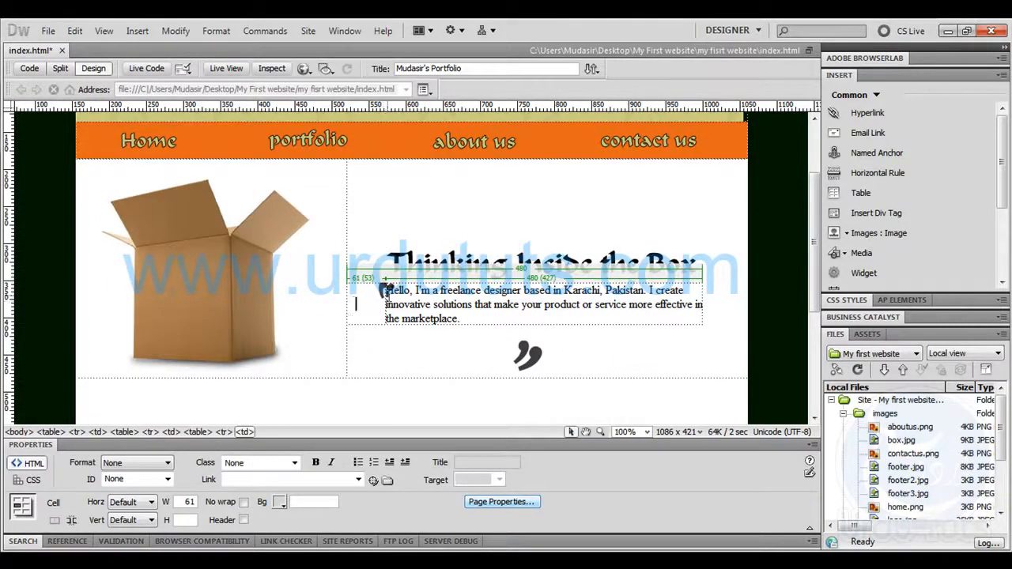
{"action": "left_click_drag", "start_coordinate": [386, 291], "coordinate": [396, 290]}
{"action": "left_click", "coordinate": [525, 318]}
{"action": "left_click_drag", "start_coordinate": [544, 318], "coordinate": [395, 290]}
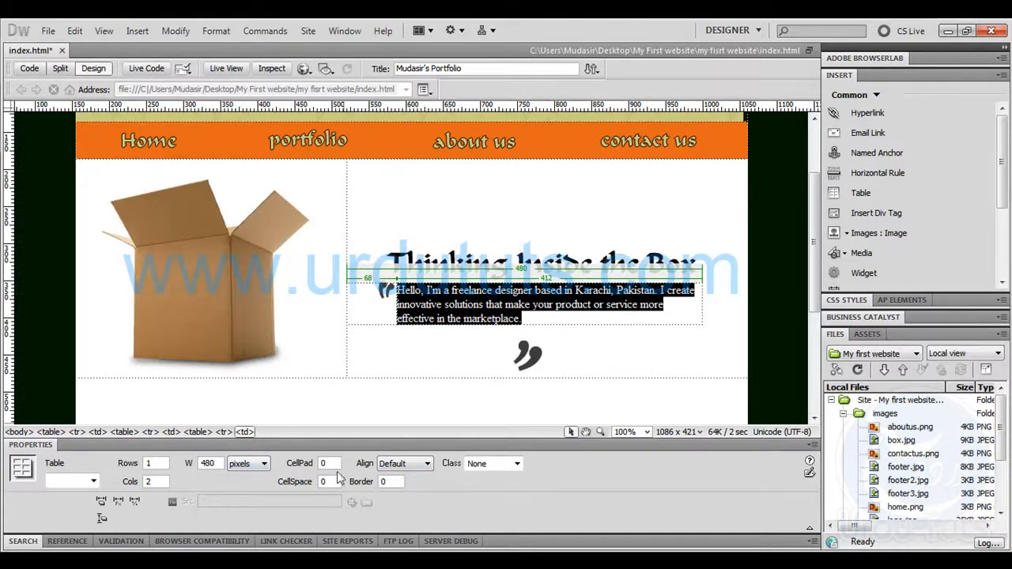
{"action": "left_click", "coordinate": [569, 336]}
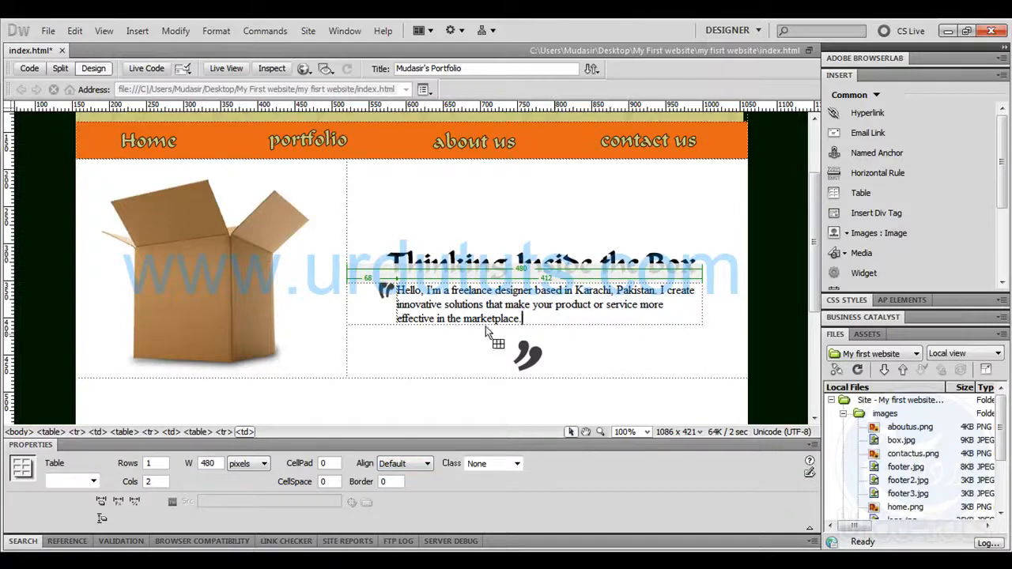
Save index.html, preview it in the browser and check the page from the header to the footer
{"action": "left_click", "coordinate": [337, 364]}
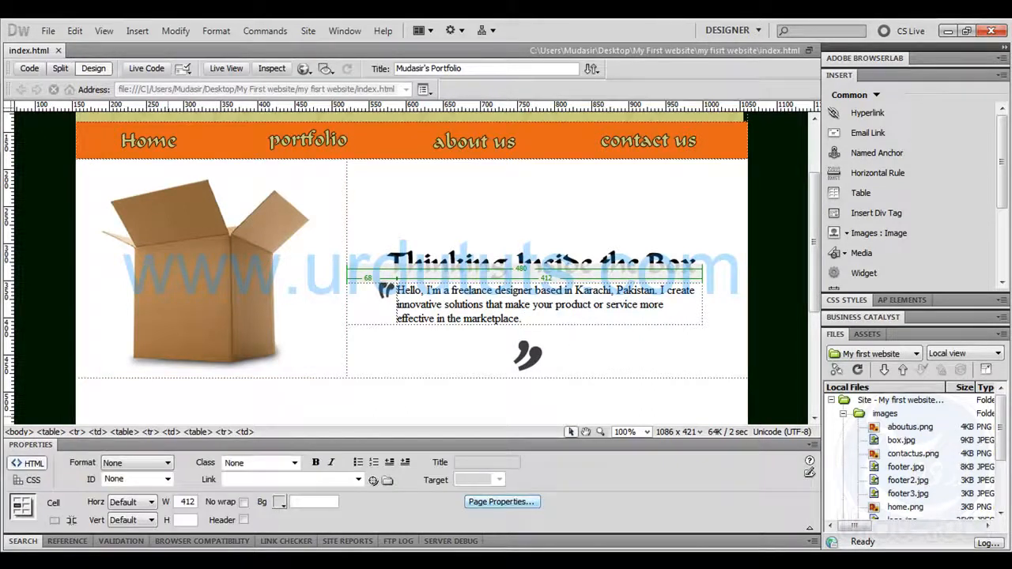
{"action": "key", "text": "F12"}
{"action": "left_click", "coordinate": [54, 49]}
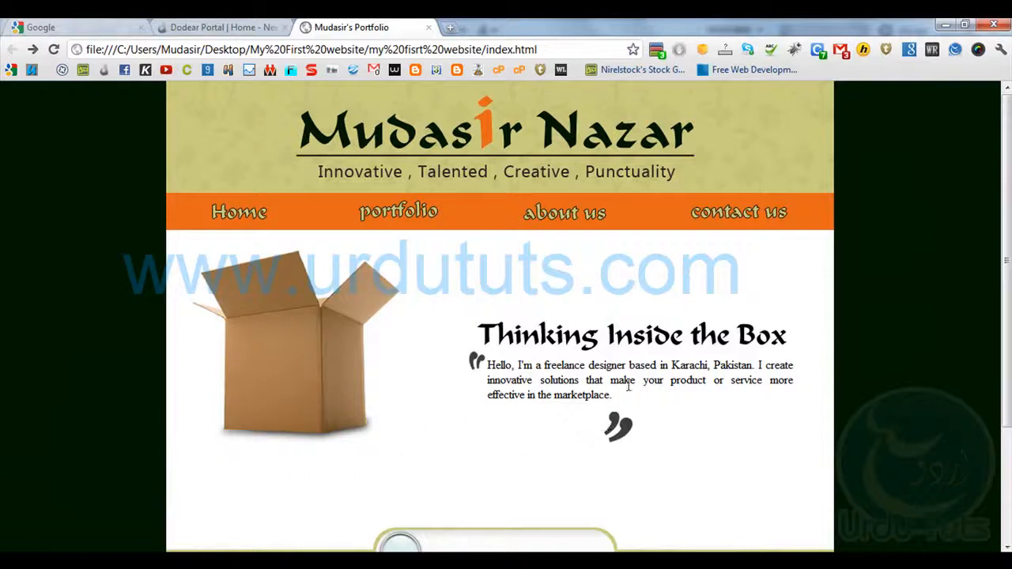
{"action": "scroll", "coordinate": [486, 320], "scroll_direction": "down", "scroll_amount": 2}
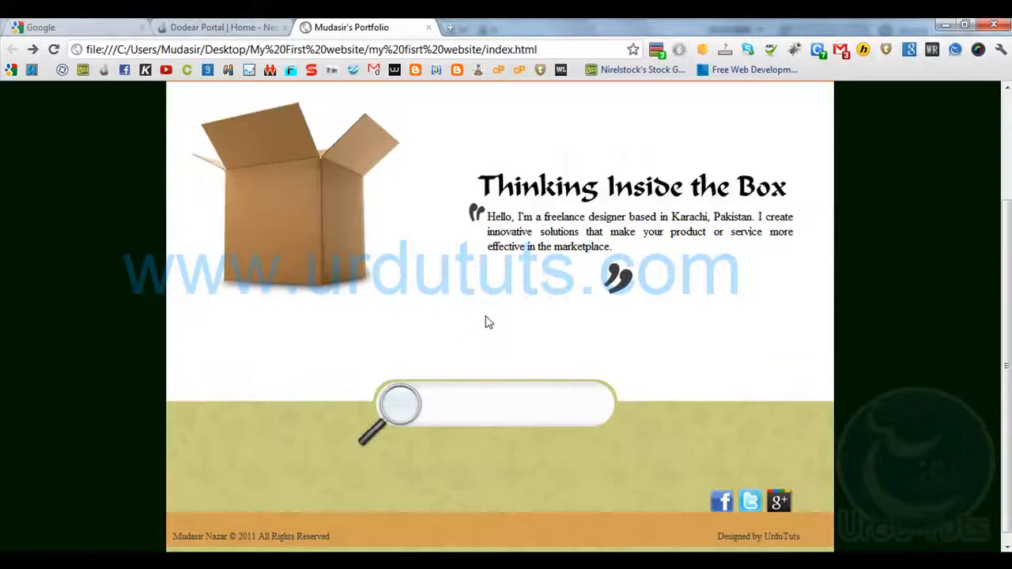
{"action": "scroll", "coordinate": [437, 411], "scroll_direction": "up", "scroll_amount": 2}
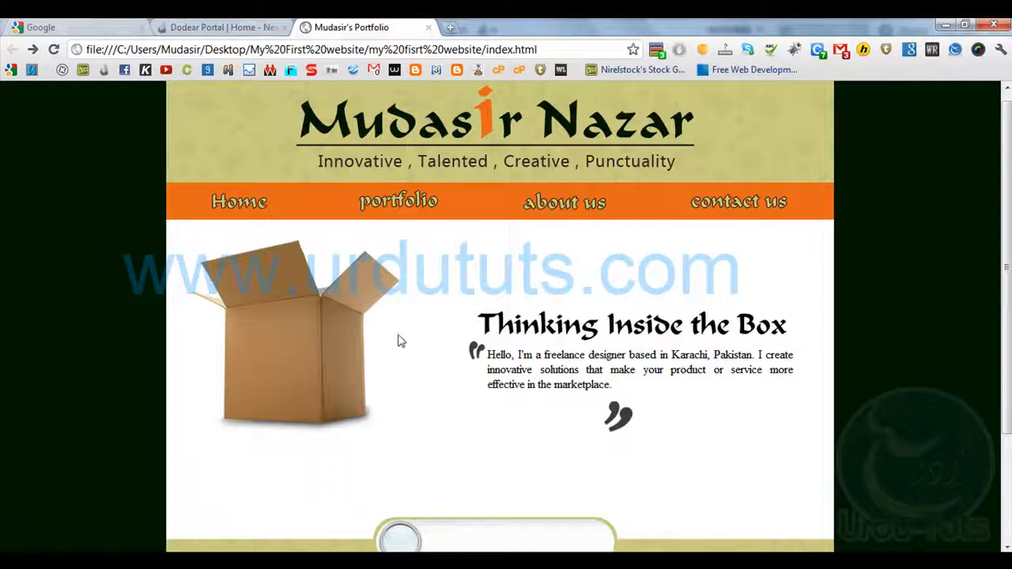
{"action": "scroll", "coordinate": [399, 340], "scroll_direction": "down", "scroll_amount": 1}
Switch to tutorial psd.psd in Photoshop and end the intro paragraph's text editing with the Move tool
{"action": "key", "text": "alt+Tab"}
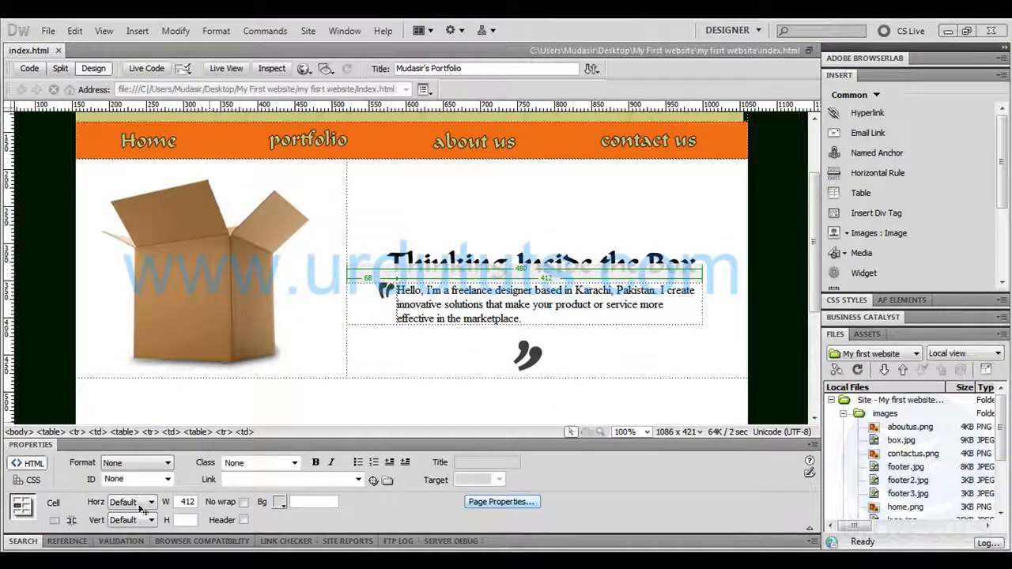
{"action": "key", "text": "alt+Tab"}
{"action": "scroll", "coordinate": [379, 382], "scroll_direction": "down", "scroll_amount": 1}
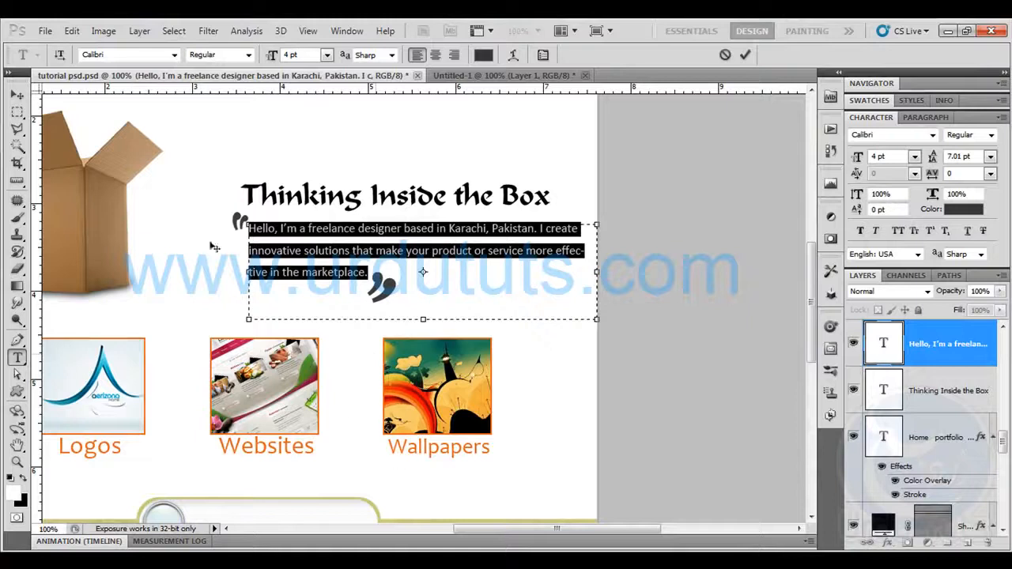
{"action": "left_click", "coordinate": [17, 95]}
{"action": "left_click_drag", "start_coordinate": [230, 276], "coordinate": [421, 249]}
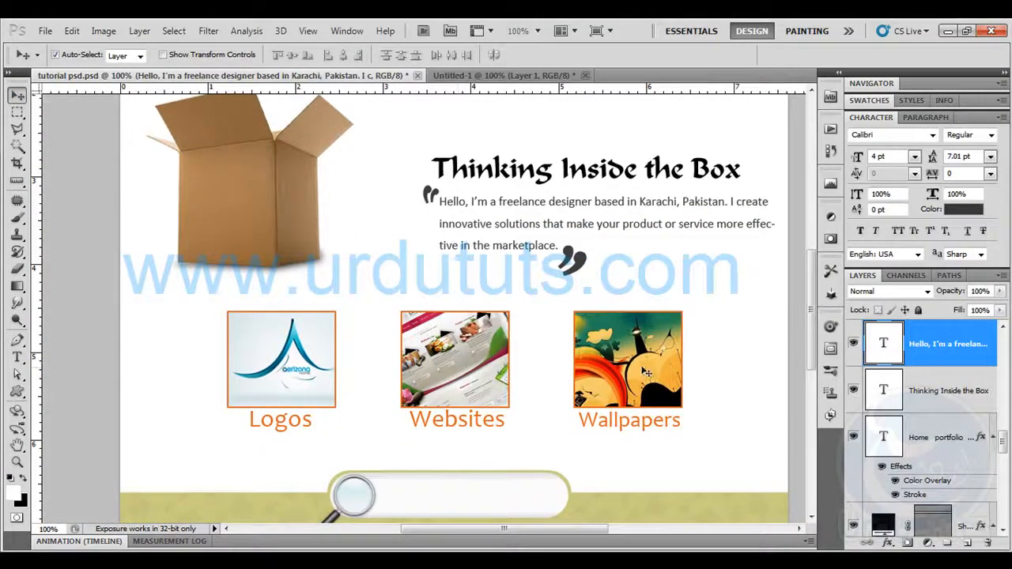
Select a full-width rectangular strip around the Logos, Websites and Wallpapers thumbnails, leaving out their captions
{"action": "left_click", "coordinate": [17, 112]}
{"action": "left_click_drag", "start_coordinate": [121, 294], "coordinate": [787, 443]}
{"action": "key", "text": "ctrl+d"}
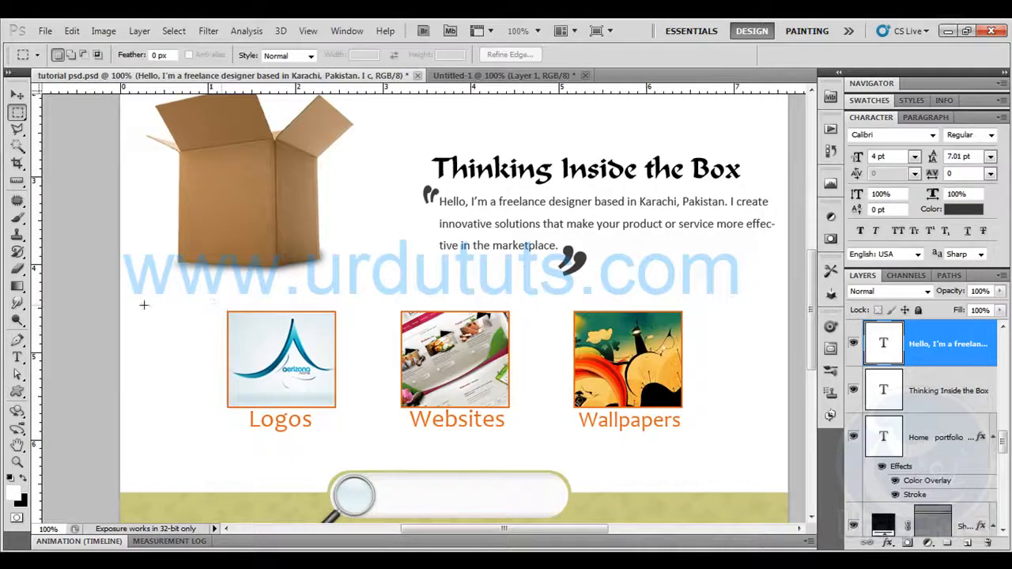
{"action": "left_click_drag", "start_coordinate": [323, 392], "coordinate": [804, 411]}
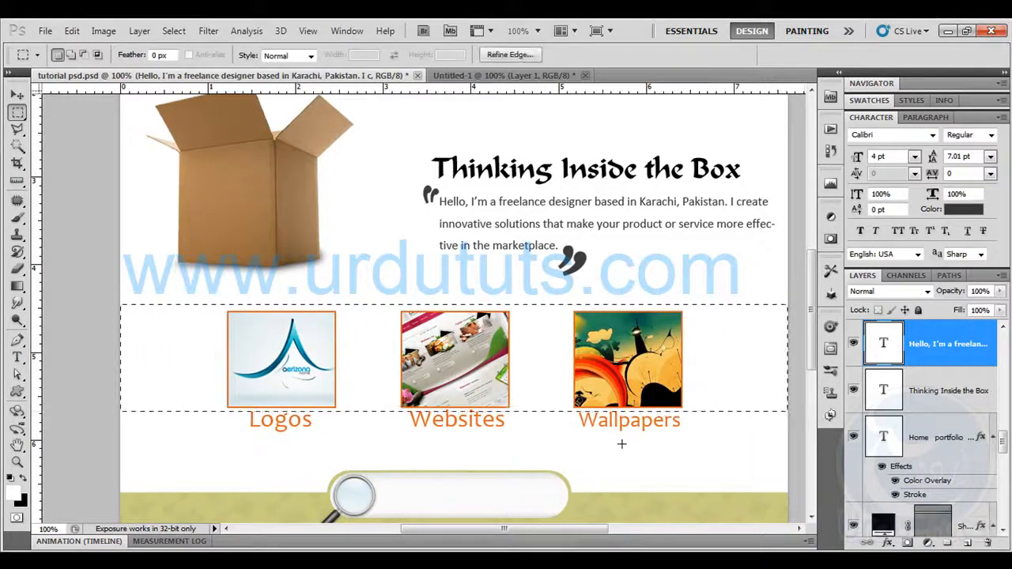
Hide the Logos, Websites and Wallpapers caption text layers beneath the portfolio thumbnails
{"action": "scroll", "coordinate": [926, 419], "scroll_direction": "up", "scroll_amount": 3}
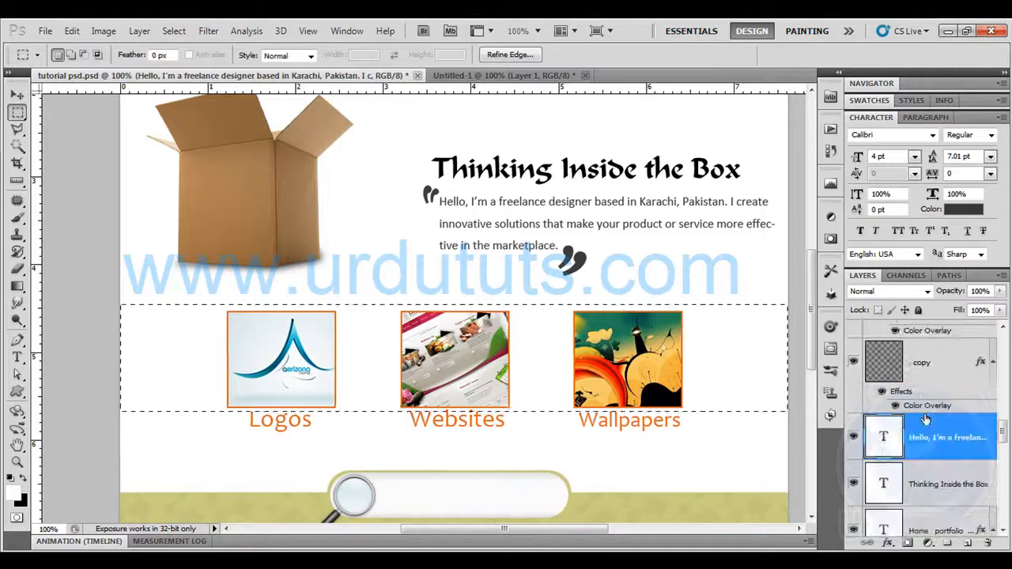
{"action": "scroll", "coordinate": [928, 381], "scroll_direction": "down", "scroll_amount": 6}
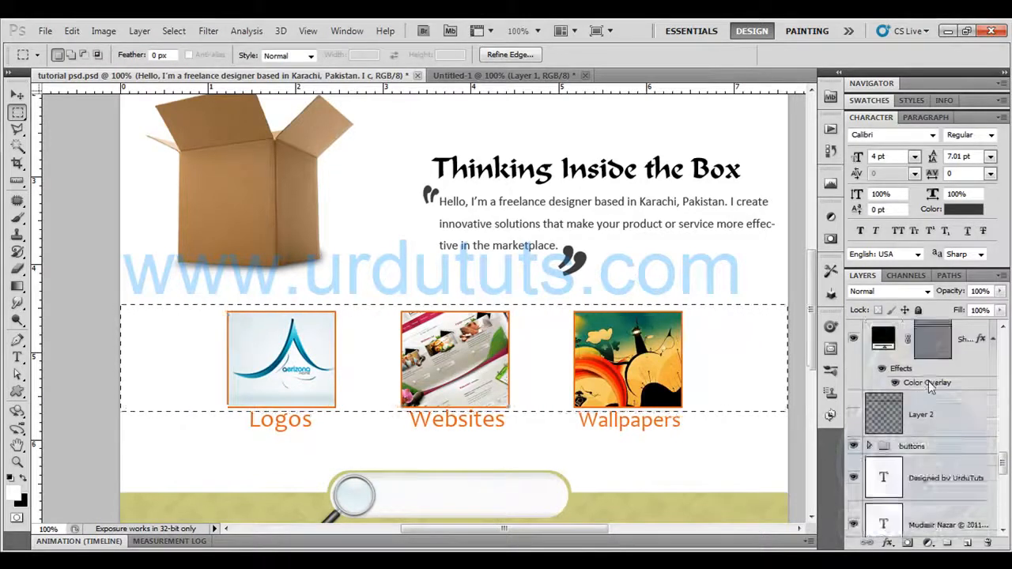
{"action": "scroll", "coordinate": [928, 411], "scroll_direction": "down", "scroll_amount": 8}
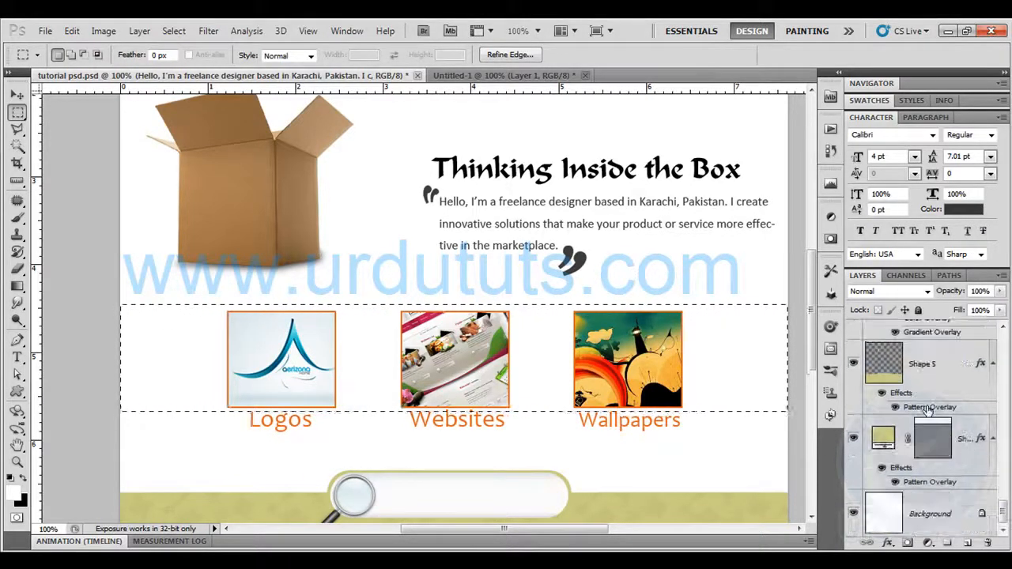
{"action": "scroll", "coordinate": [929, 411], "scroll_direction": "up", "scroll_amount": 5}
{"action": "scroll", "coordinate": [928, 410], "scroll_direction": "up", "scroll_amount": 3}
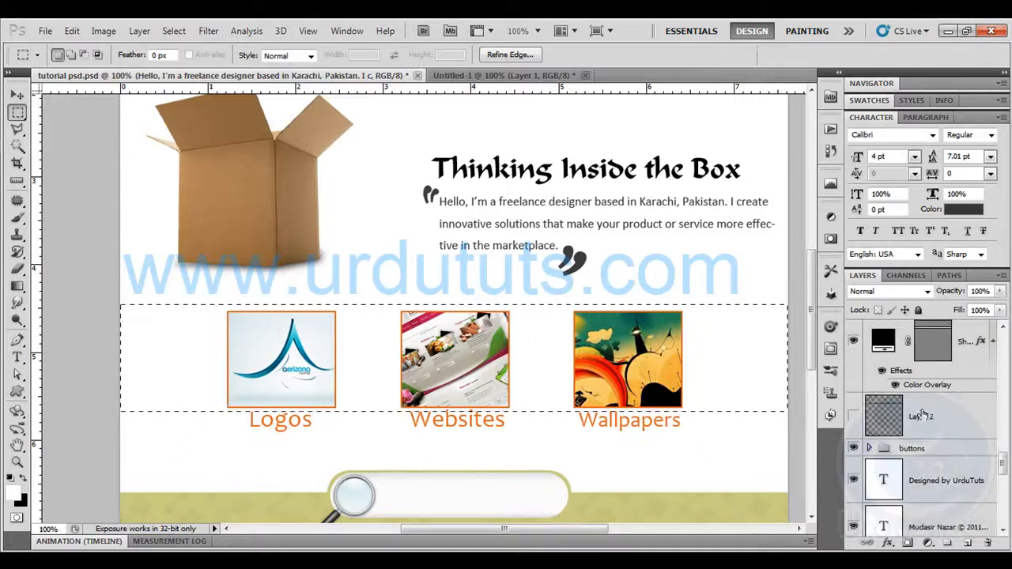
{"action": "scroll", "coordinate": [884, 438], "scroll_direction": "up", "scroll_amount": 5}
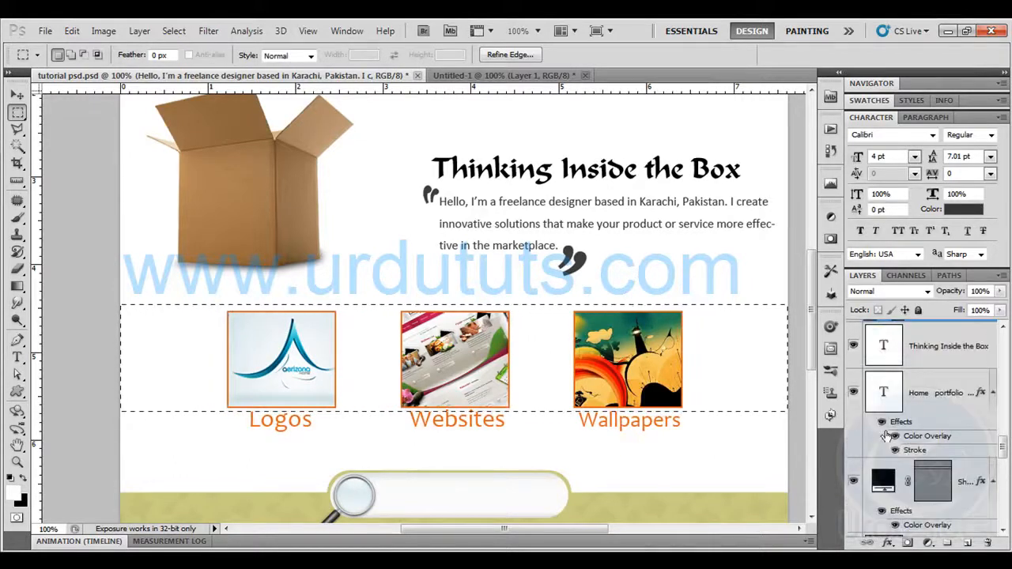
{"action": "scroll", "coordinate": [885, 435], "scroll_direction": "up", "scroll_amount": 1}
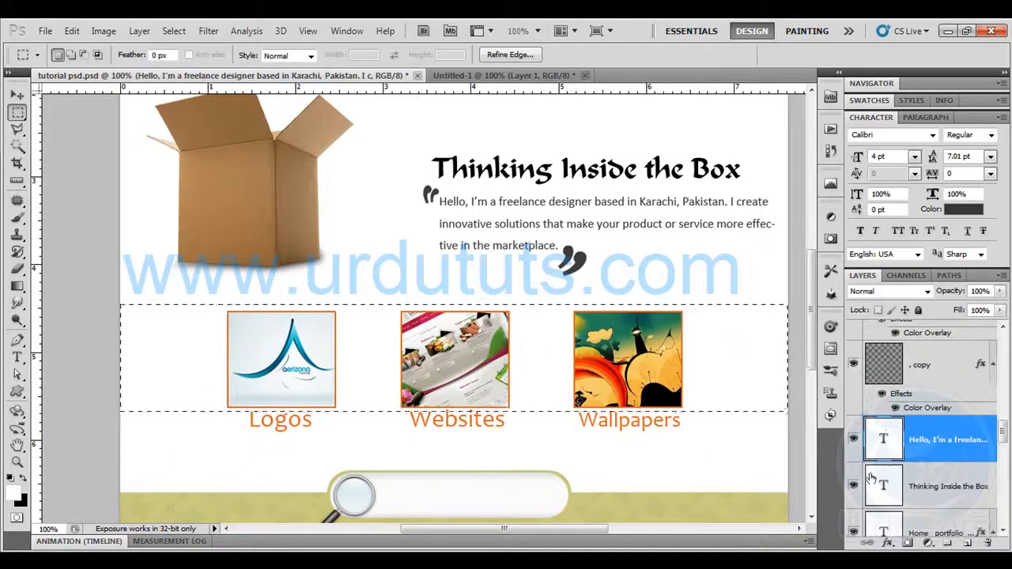
{"action": "scroll", "coordinate": [871, 478], "scroll_direction": "down", "scroll_amount": 5}
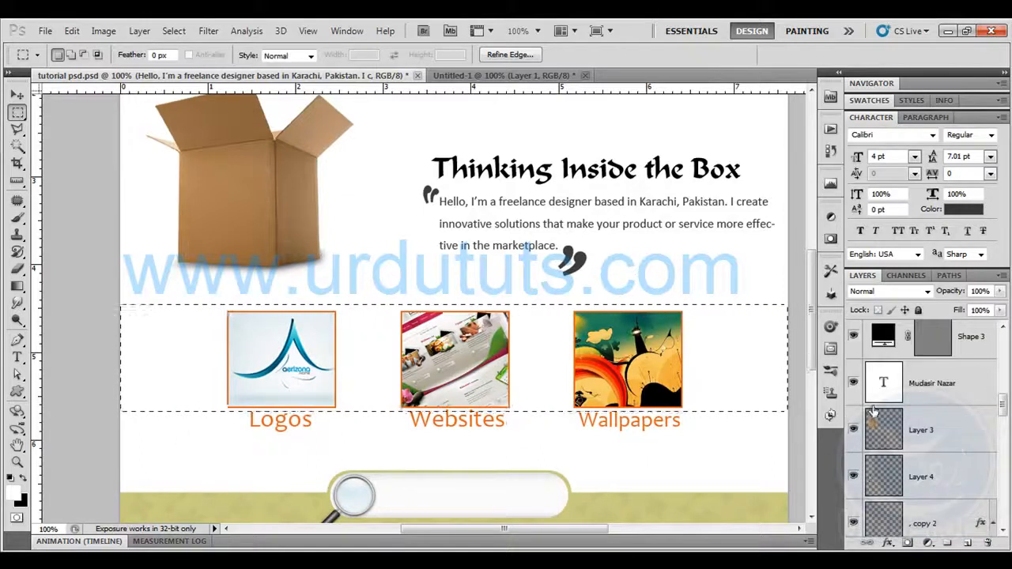
{"action": "scroll", "coordinate": [872, 414], "scroll_direction": "up", "scroll_amount": 3}
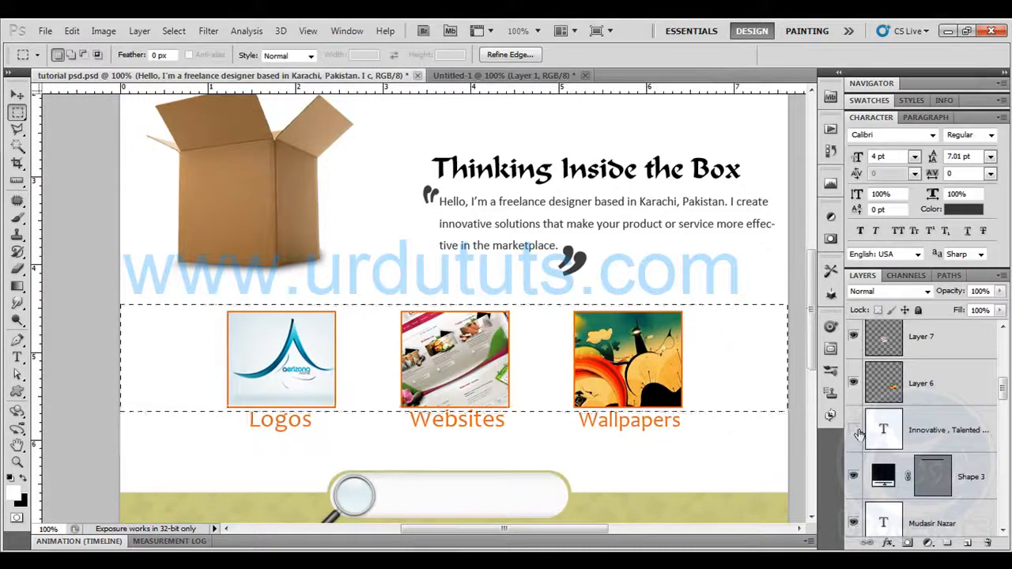
{"action": "scroll", "coordinate": [862, 430], "scroll_direction": "up", "scroll_amount": 5}
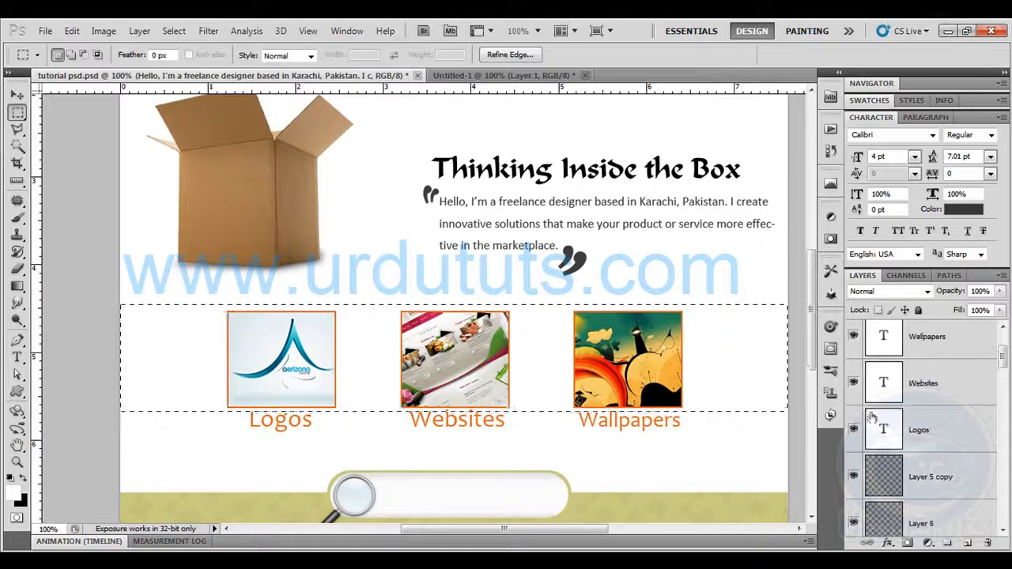
{"action": "left_click", "coordinate": [853, 383]}
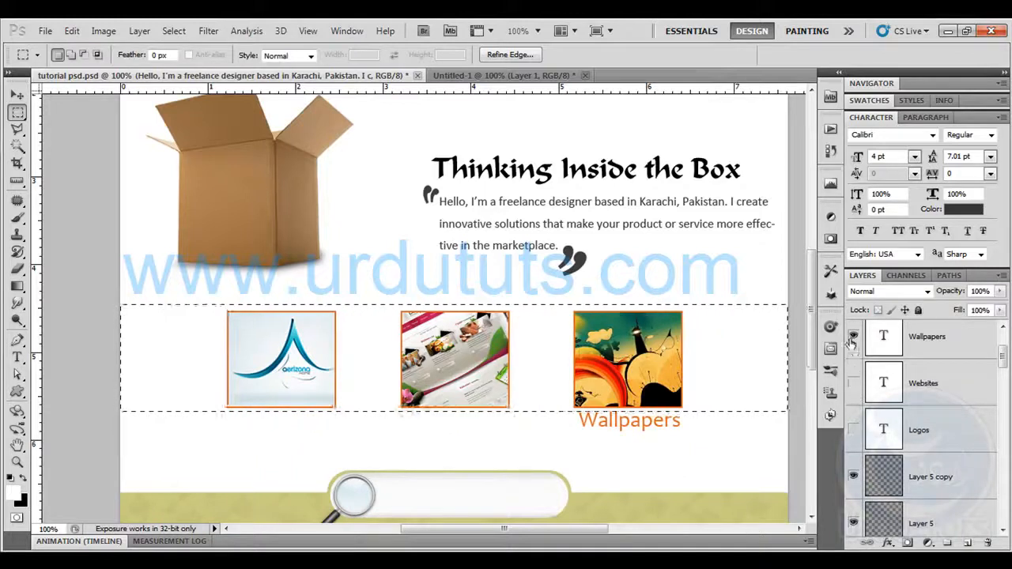
Copy the selected thumbnail strip merged from all visible layers and paste it into a new document of matching size
{"action": "left_click", "coordinate": [45, 31]}
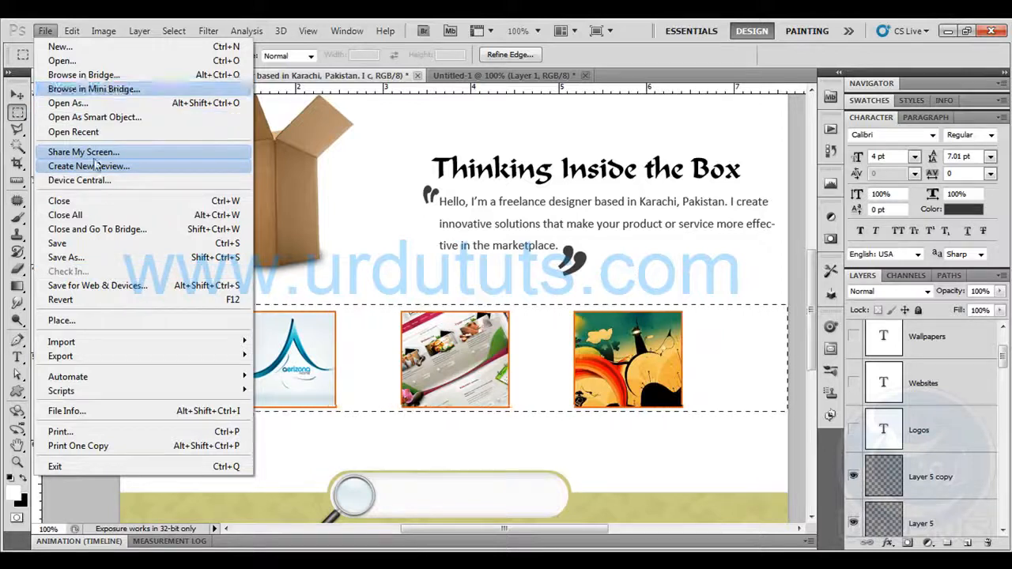
{"action": "mouse_move", "coordinate": [71, 31]}
{"action": "left_click", "coordinate": [136, 141]}
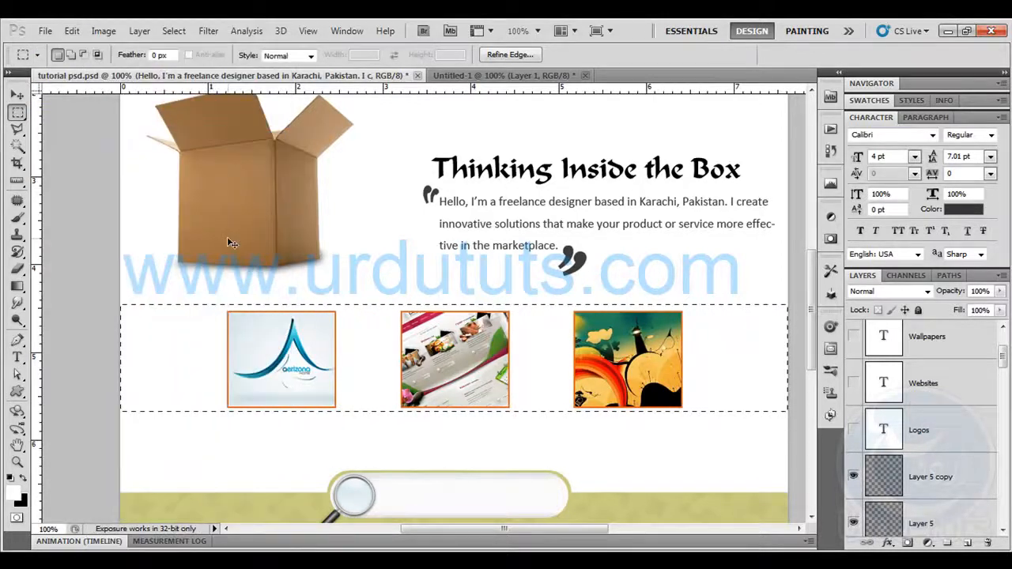
{"action": "key", "text": "ctrl+n"}
{"action": "key", "text": "Return"}
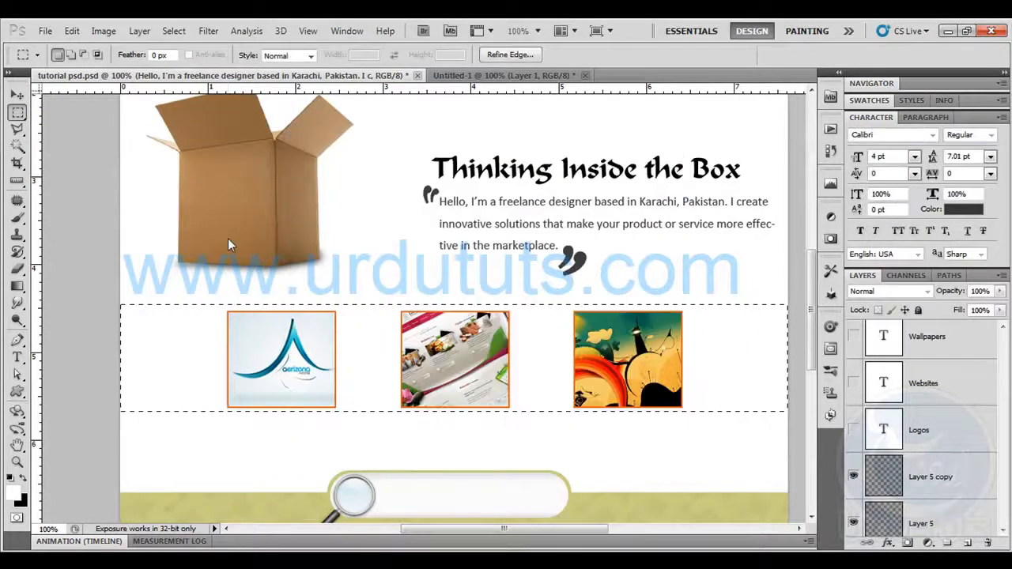
{"action": "key", "text": "ctrl+v"}
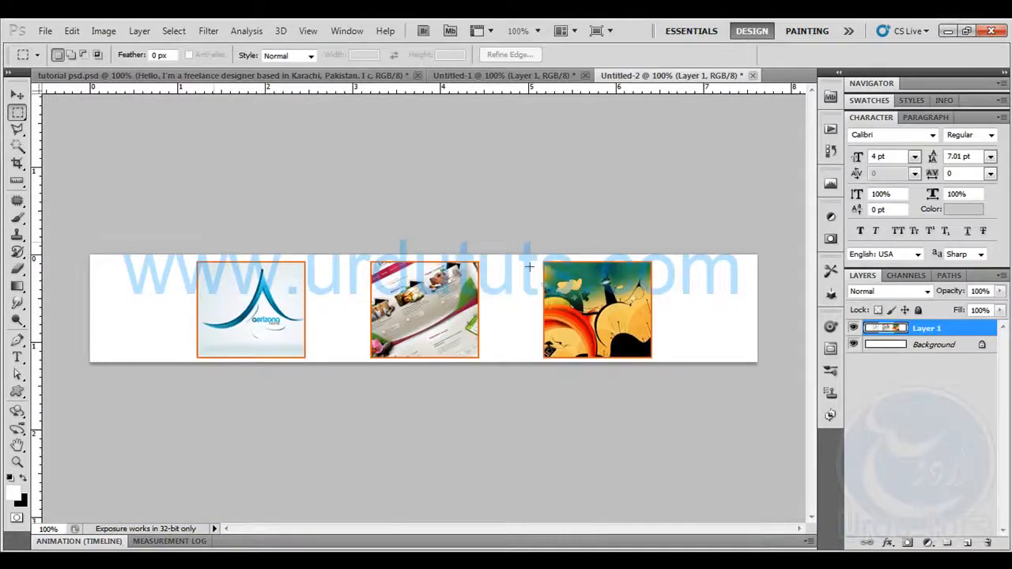
Save the thumbnail strip for the web as a medium JPEG at quality 47 in the images folder, entering bilboar as the file name
{"action": "left_click", "coordinate": [46, 31]}
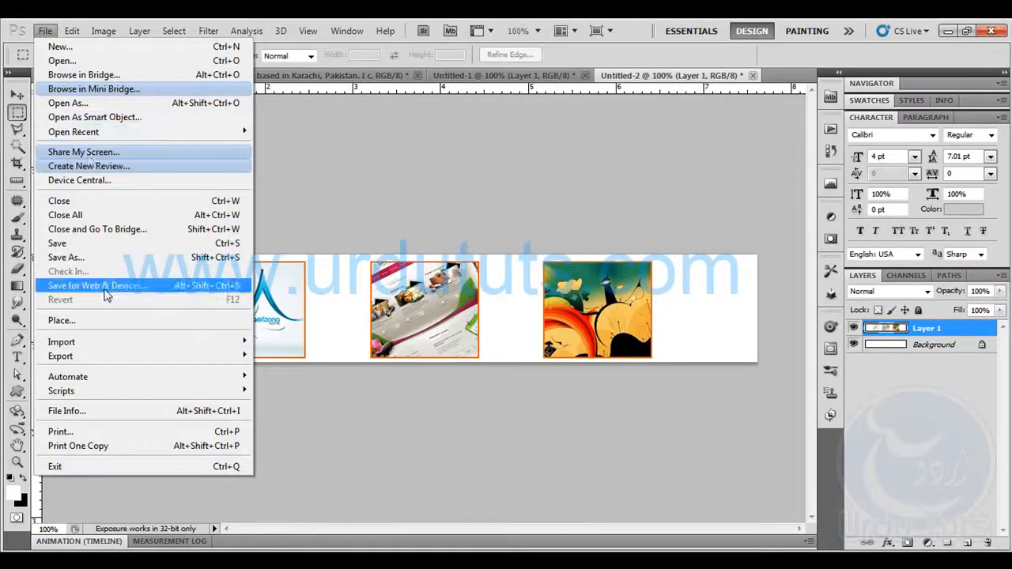
{"action": "left_click", "coordinate": [107, 287]}
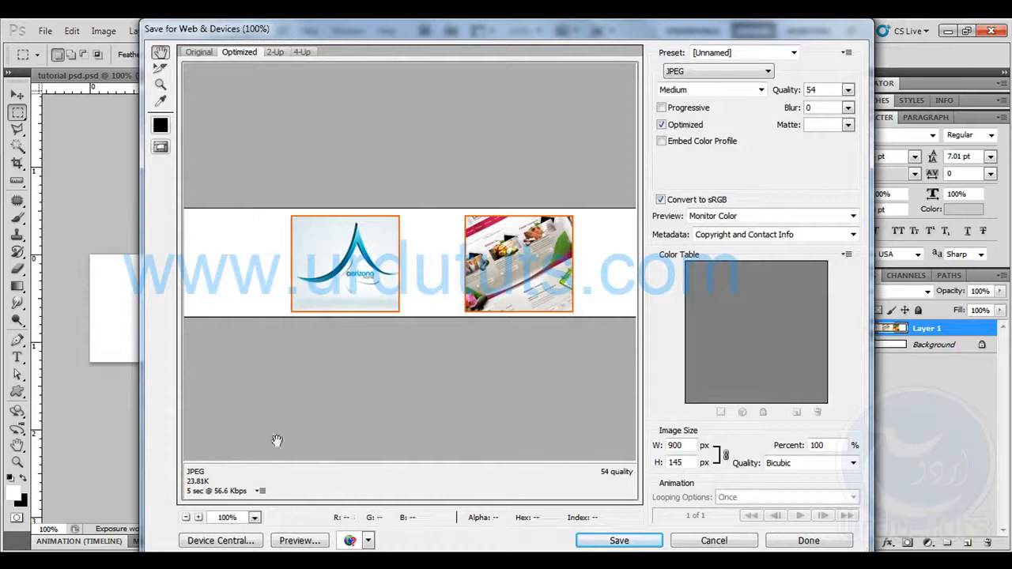
{"action": "left_click_drag", "start_coordinate": [568, 200], "coordinate": [382, 202]}
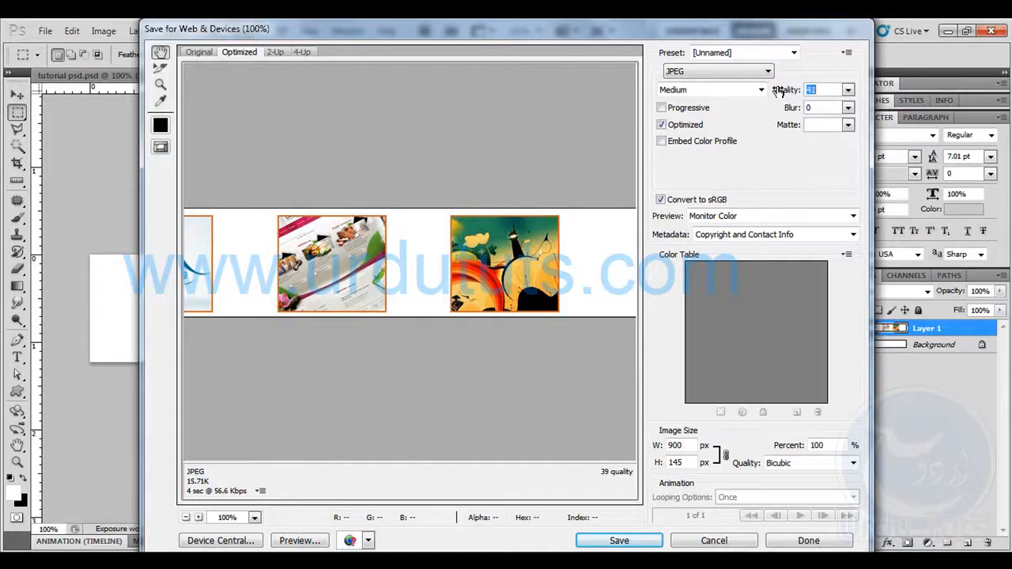
{"action": "left_click", "coordinate": [626, 541]}
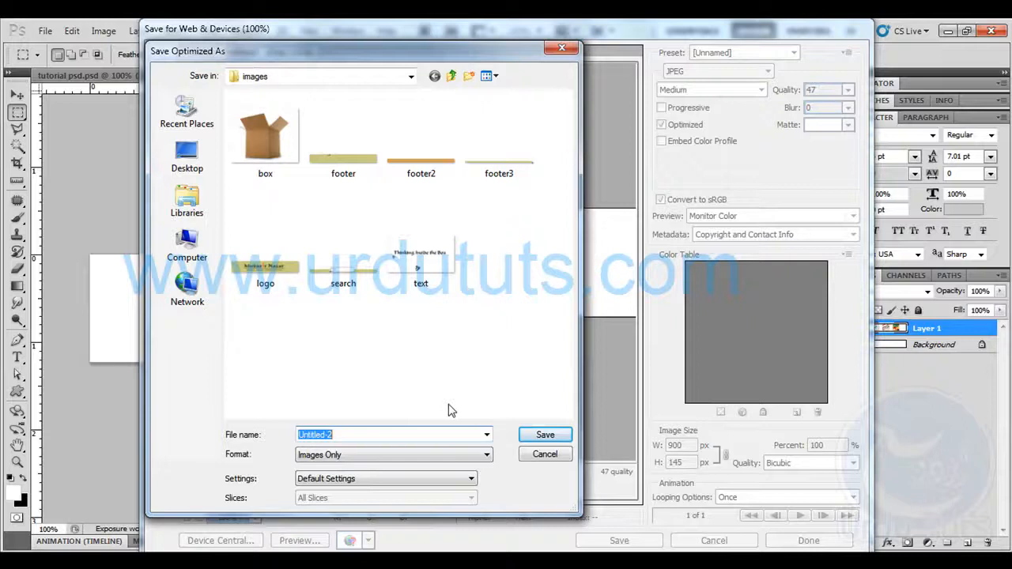
{"action": "type", "text": "bilboar"}
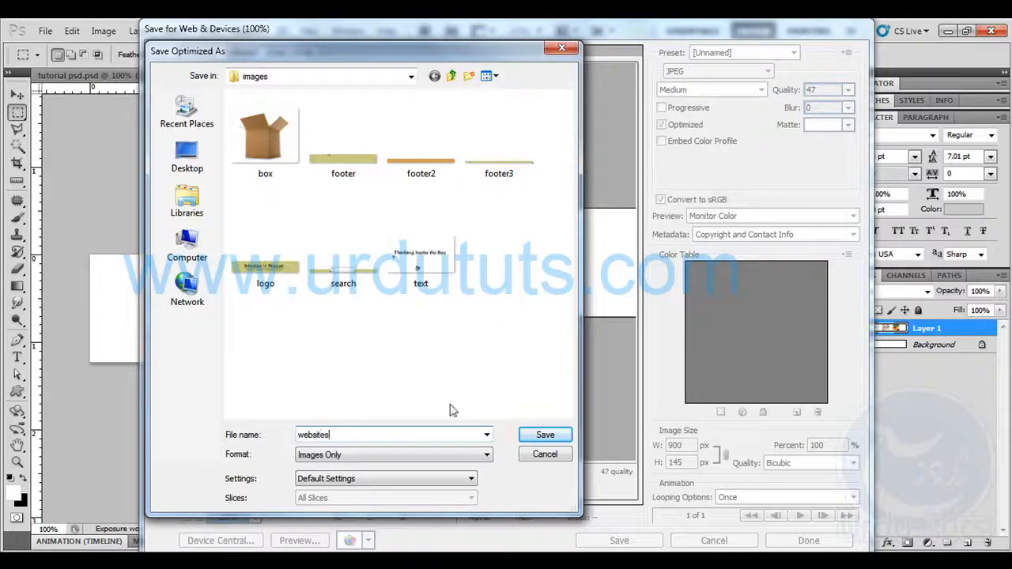
Save the optimized thumbnail strip in the images folder as websites and switch to Dreamweaver
{"action": "left_click", "coordinate": [545, 434]}
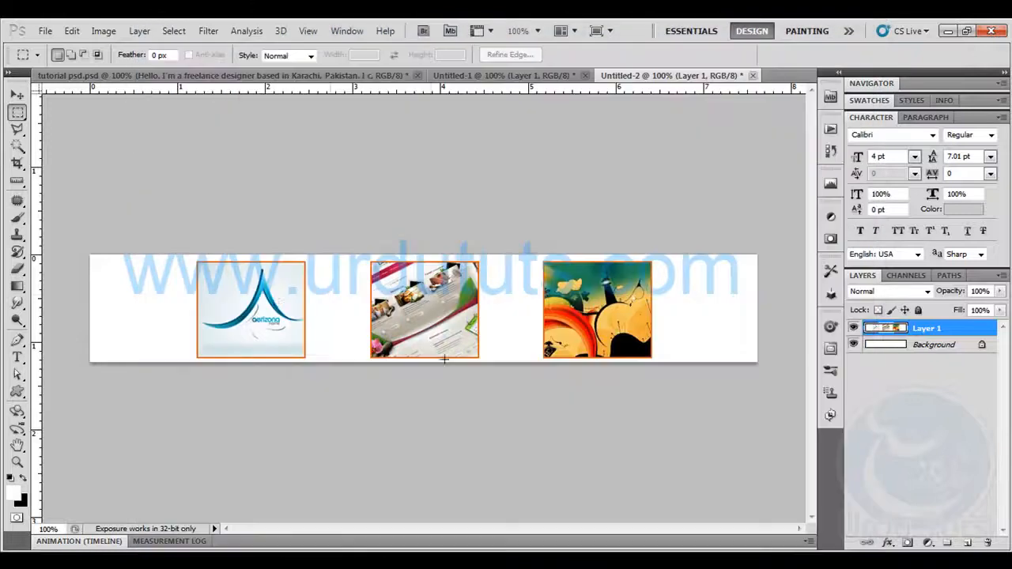
{"action": "key", "text": "alt+Tab"}
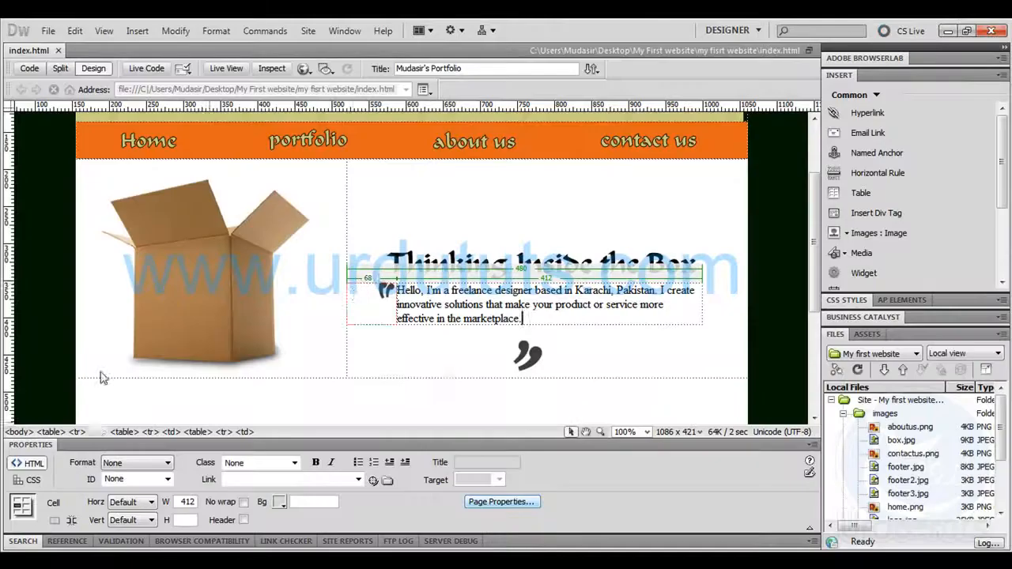
Insert a borderless one-column table in the white area between the box section and search bar, 900 pixels wide with two rows
{"action": "left_click", "coordinate": [362, 403]}
{"action": "scroll", "coordinate": [374, 280], "scroll_direction": "down", "scroll_amount": 3}
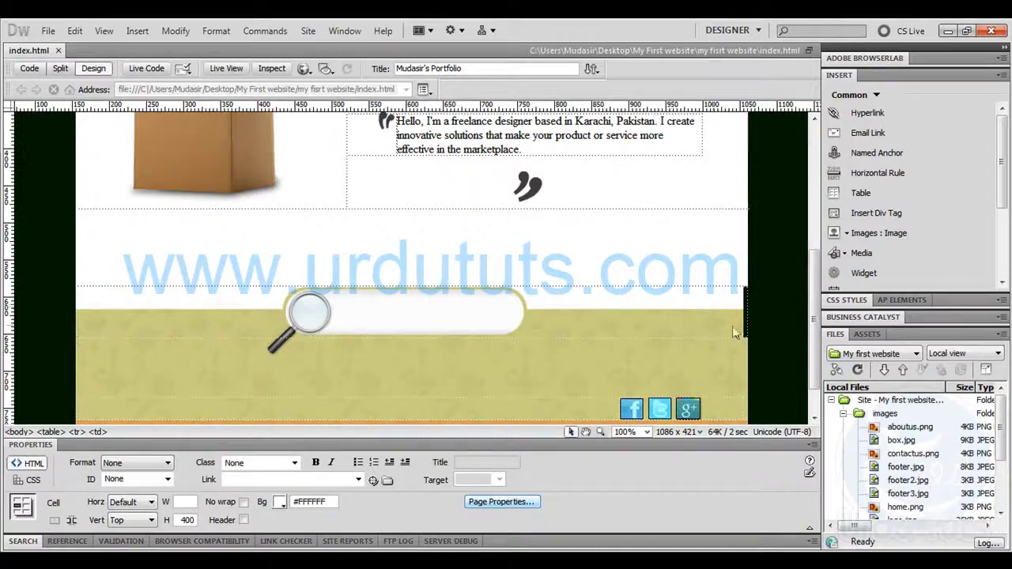
{"action": "left_click", "coordinate": [745, 329]}
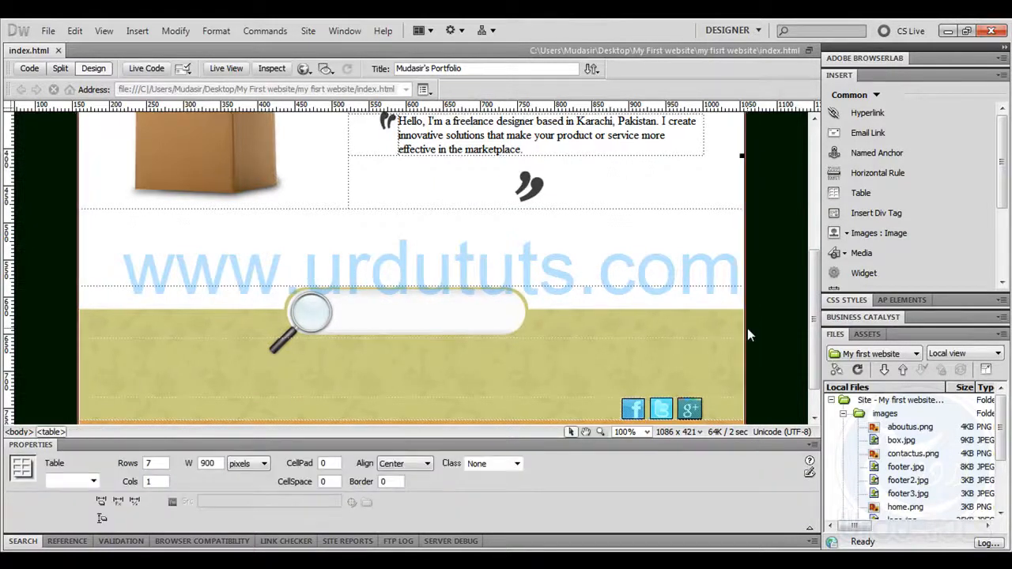
{"action": "left_click", "coordinate": [429, 241]}
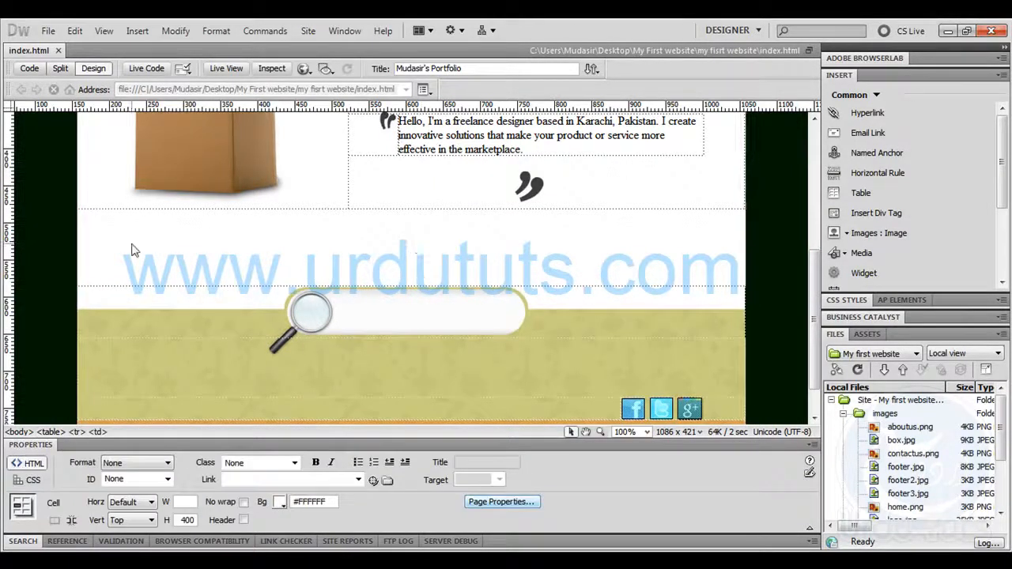
{"action": "scroll", "coordinate": [277, 269], "scroll_direction": "up", "scroll_amount": 5}
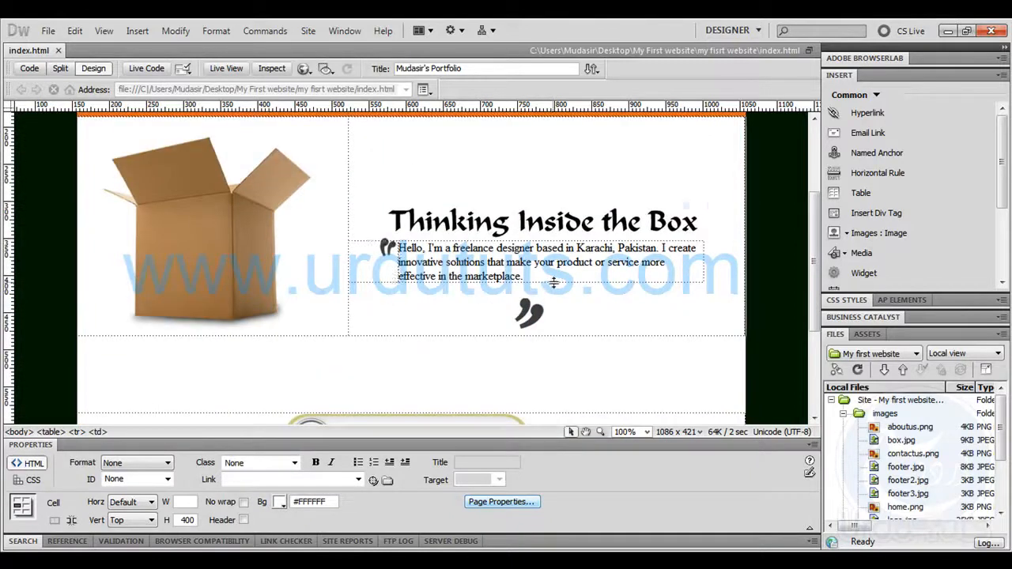
{"action": "scroll", "coordinate": [492, 348], "scroll_direction": "down", "scroll_amount": 4}
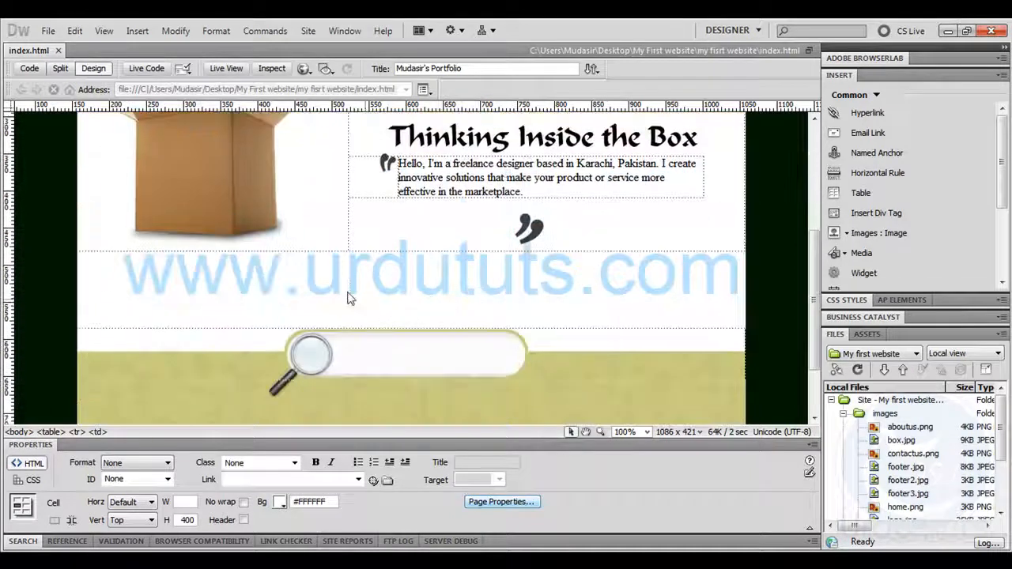
{"action": "left_click", "coordinate": [824, 194]}
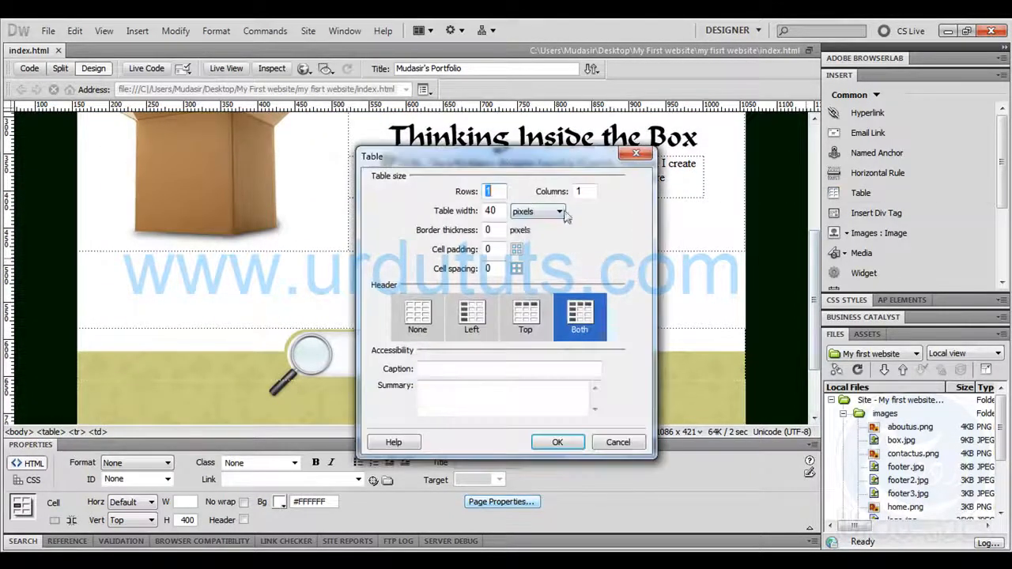
{"action": "left_click", "coordinate": [532, 447]}
{"action": "left_click_drag", "start_coordinate": [255, 261], "coordinate": [745, 286]}
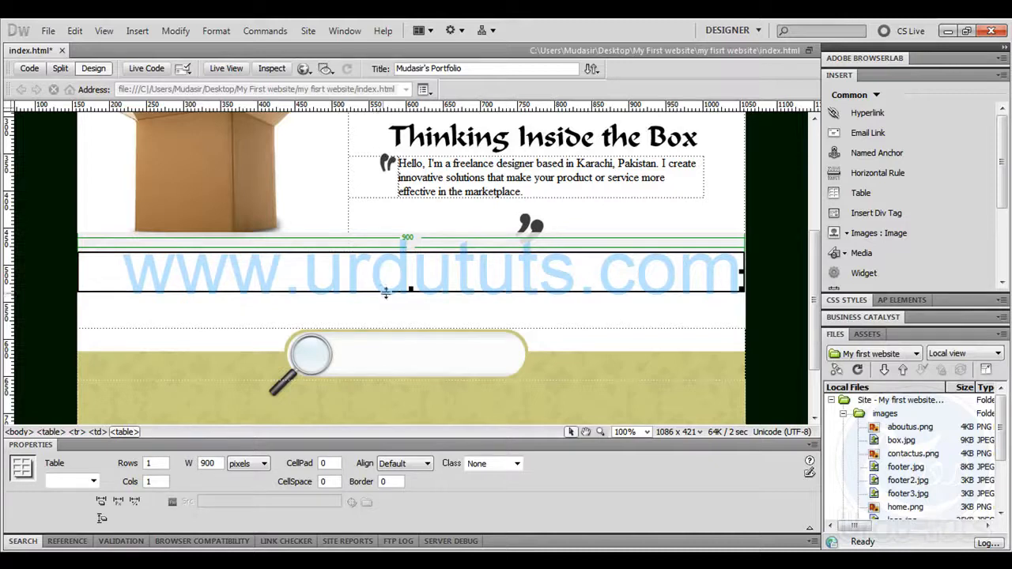
{"action": "double_click", "coordinate": [158, 465]}
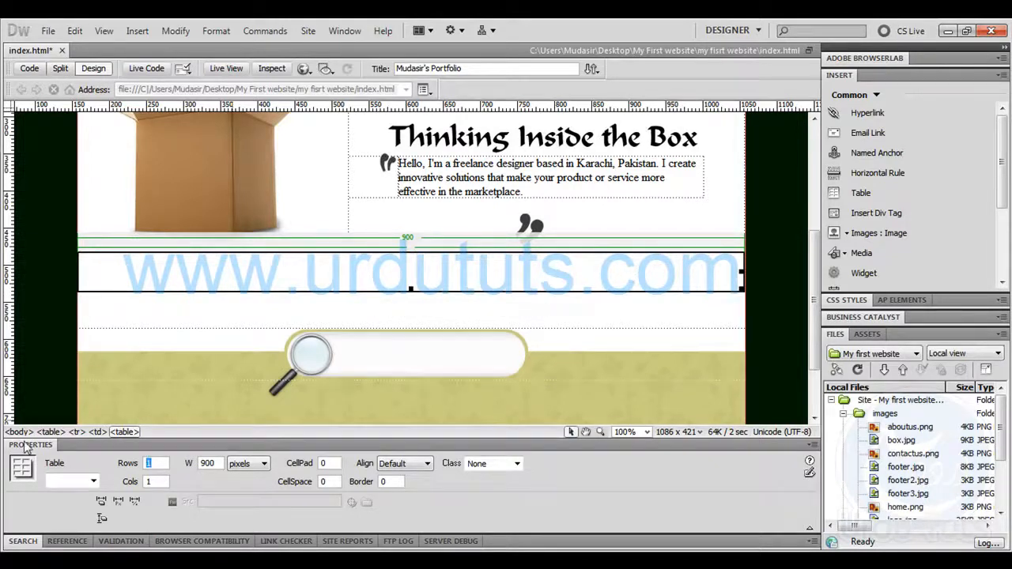
{"action": "key", "text": "Return"}
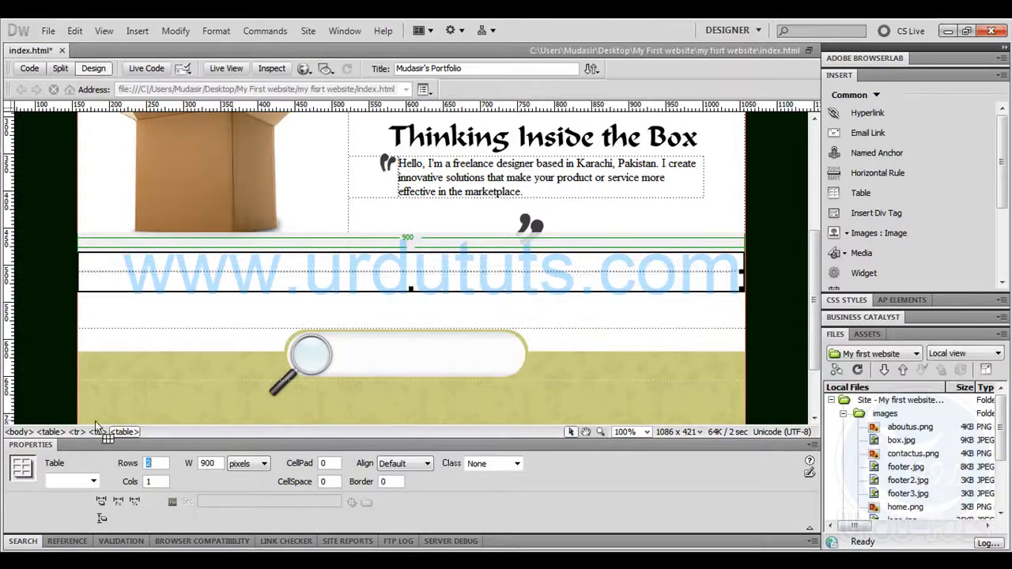
Insert the websites image without alternate text in the new table's second row and move it up to the first row
{"action": "left_click", "coordinate": [403, 269]}
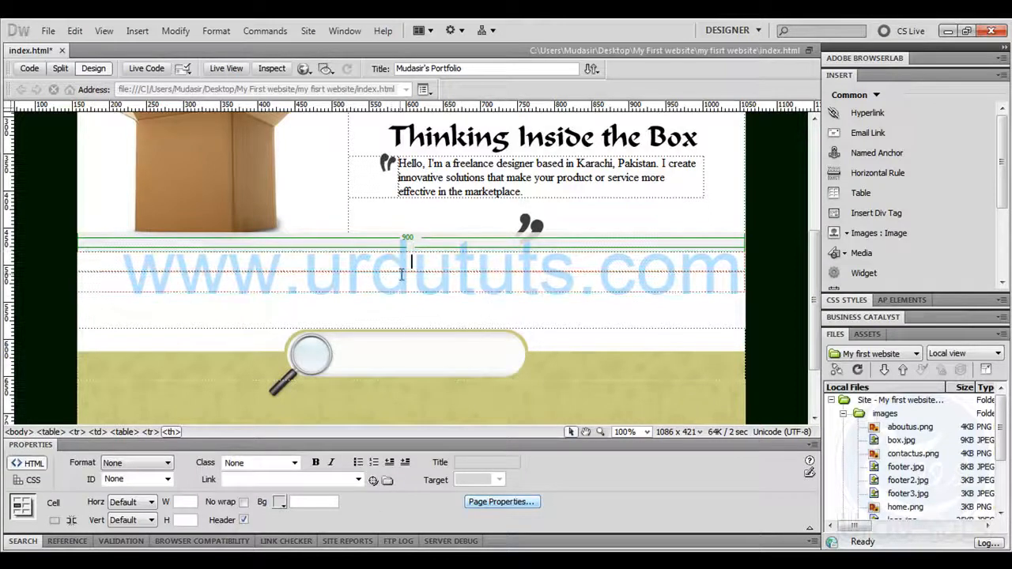
{"action": "left_click", "coordinate": [136, 31]}
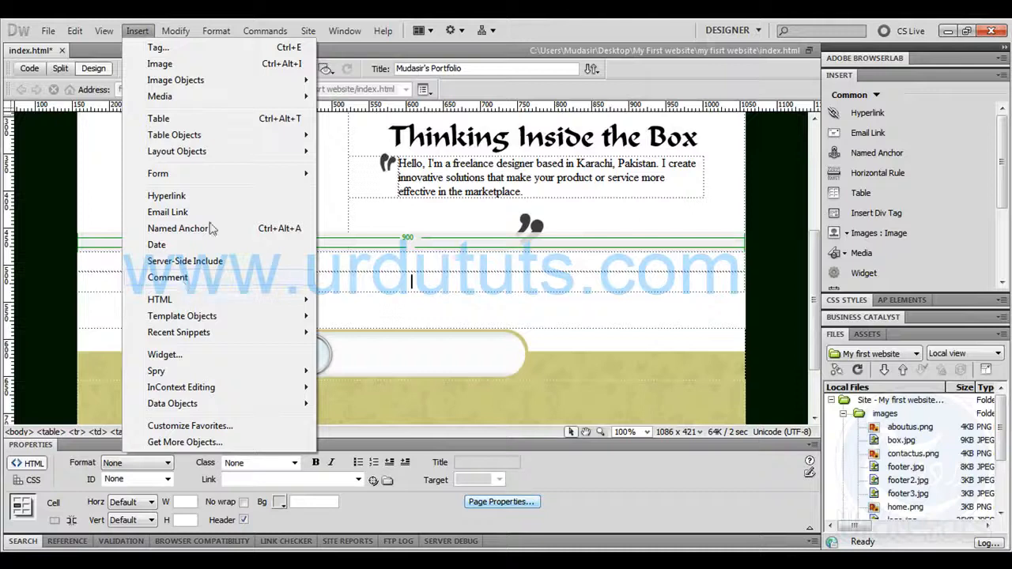
{"action": "left_click", "coordinate": [846, 234]}
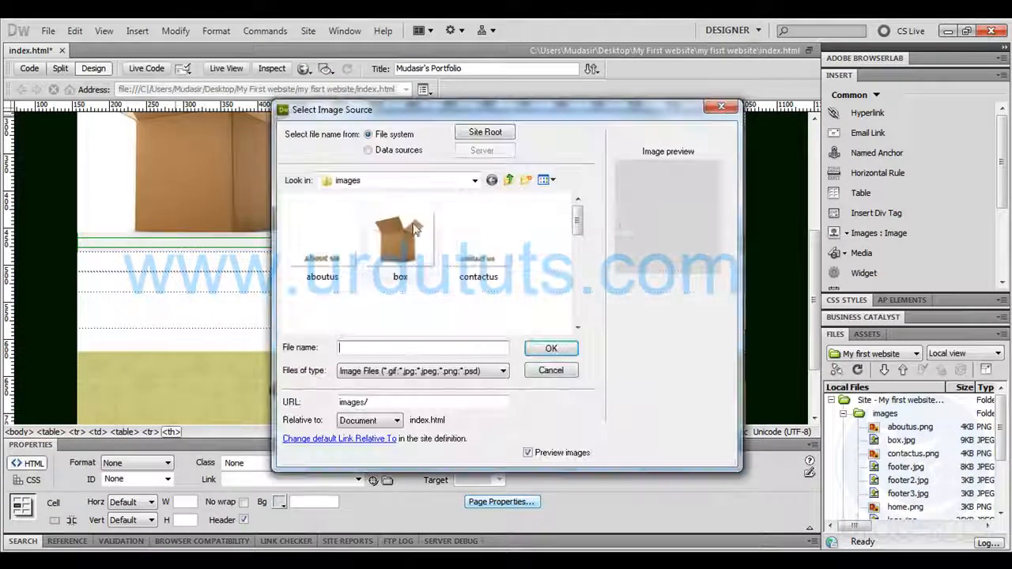
{"action": "scroll", "coordinate": [577, 221], "scroll_direction": "down", "scroll_amount": 1}
{"action": "left_click_drag", "start_coordinate": [577, 222], "coordinate": [577, 301]}
{"action": "double_click", "coordinate": [392, 316]}
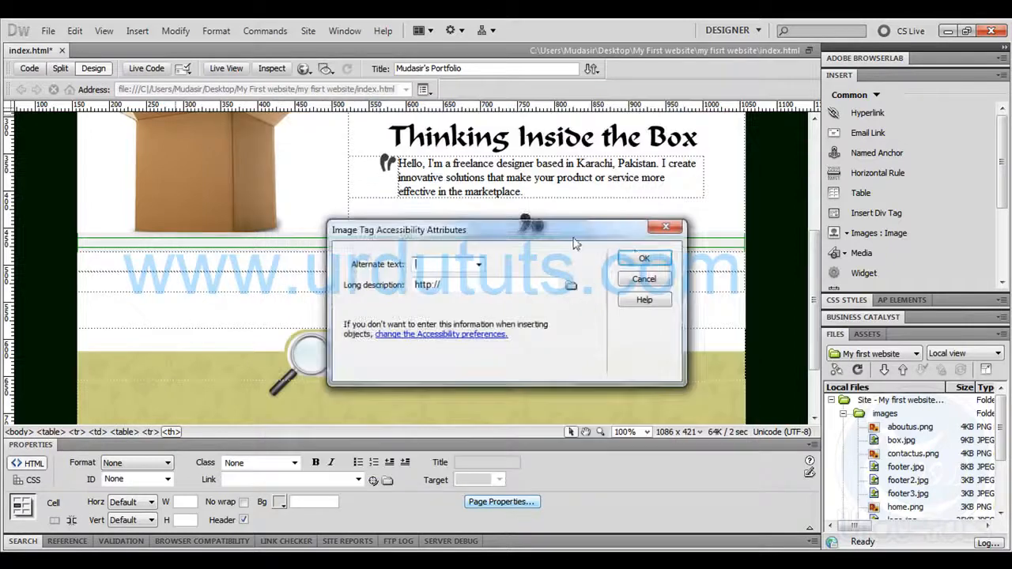
{"action": "left_click", "coordinate": [642, 257]}
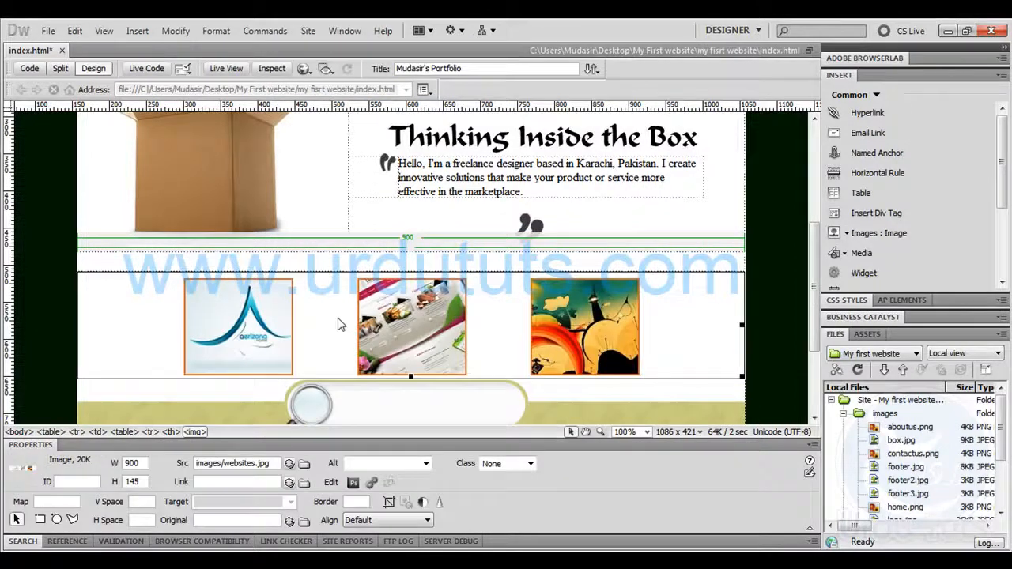
{"action": "left_click", "coordinate": [436, 269]}
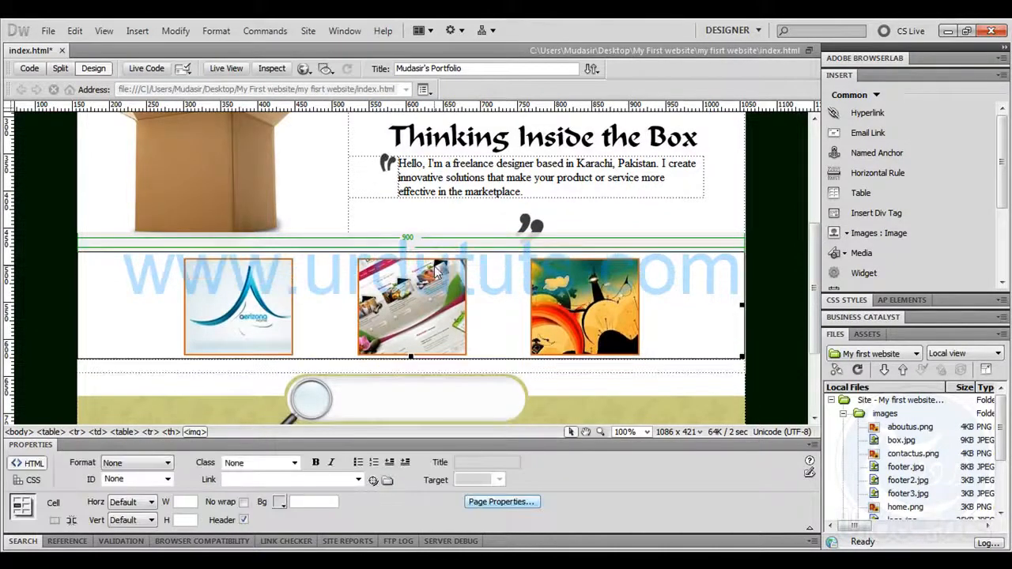
Delete the thumbnail strip image from the table
{"action": "left_click", "coordinate": [411, 368]}
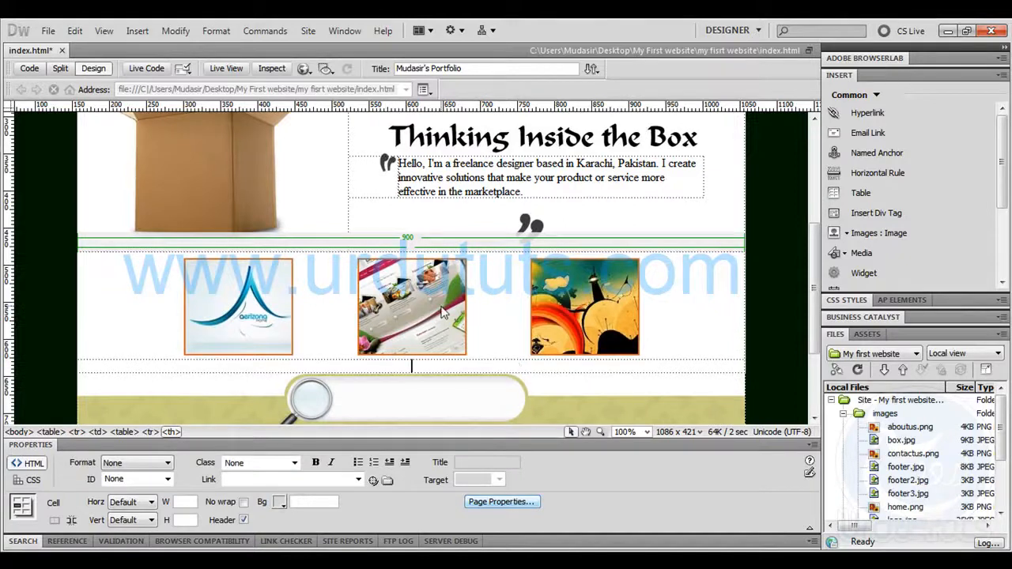
{"action": "left_click", "coordinate": [443, 313]}
{"action": "key", "text": "Delete"}
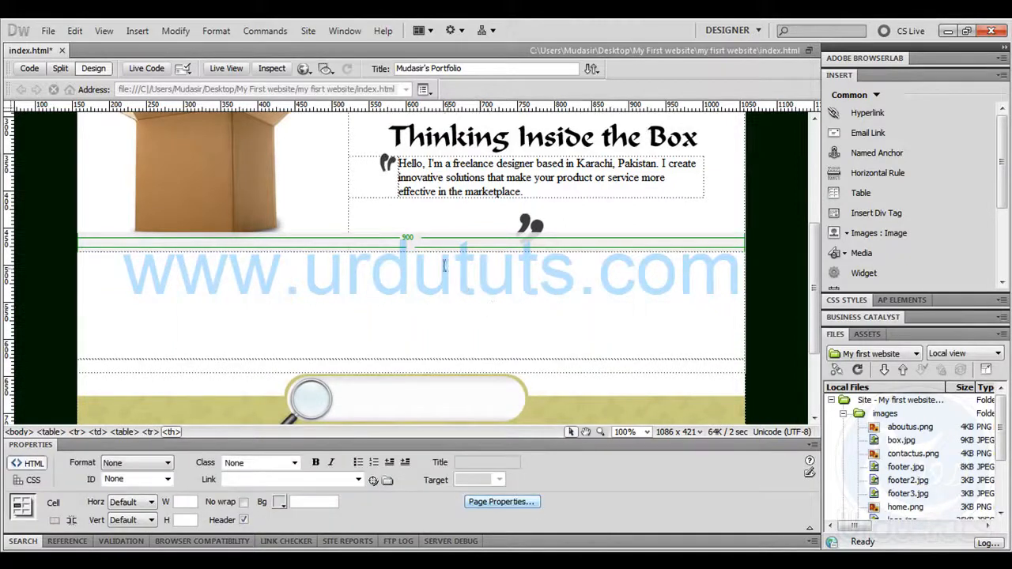
Set the new 900-pixel table to 3 columns
{"action": "left_click", "coordinate": [486, 360]}
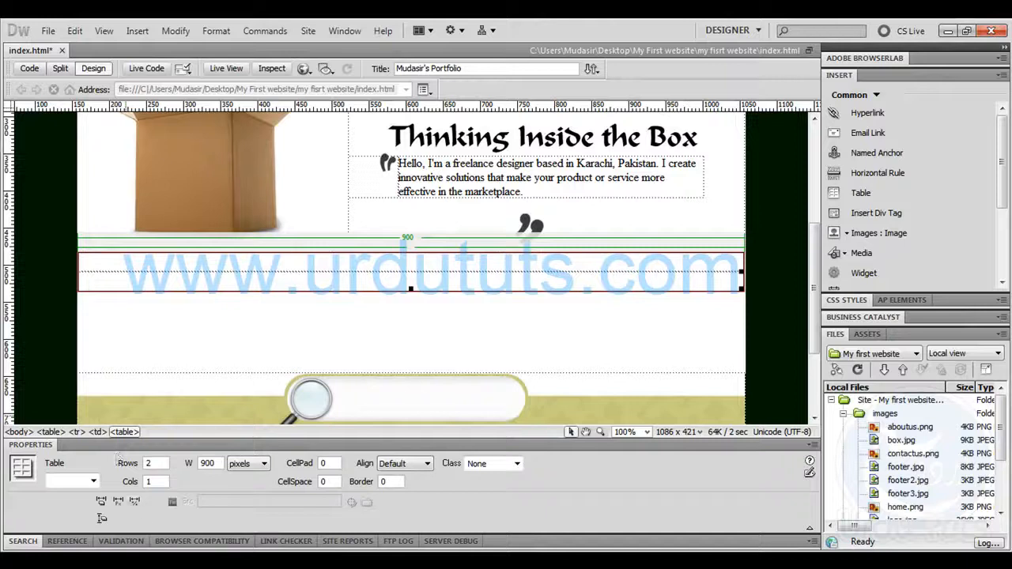
{"action": "double_click", "coordinate": [158, 480]}
{"action": "type", "text": "3"}
{"action": "key", "text": "Return"}
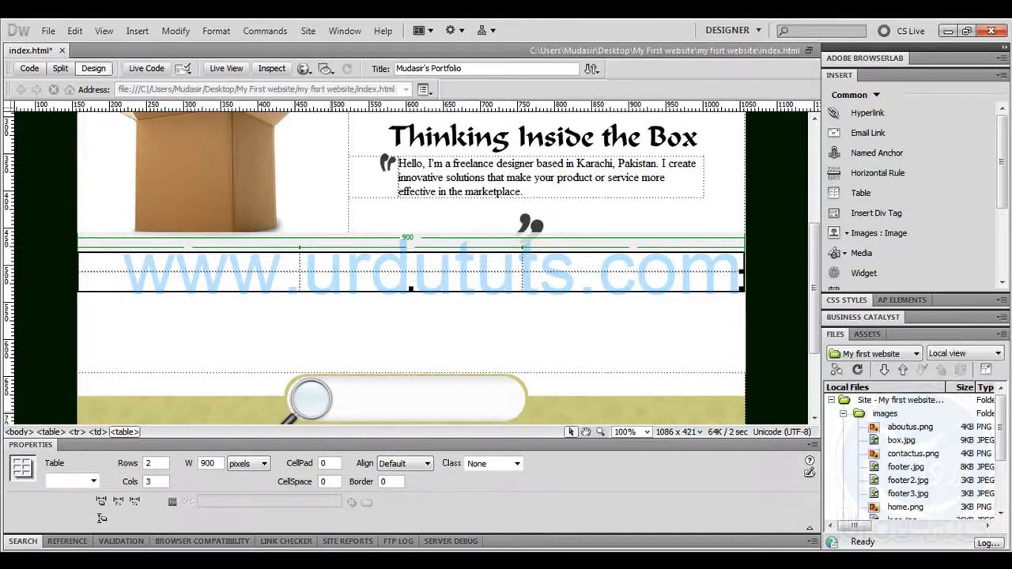
Switch to Photoshop and close both untitled documents without saving them
{"action": "key", "text": "alt+Tab"}
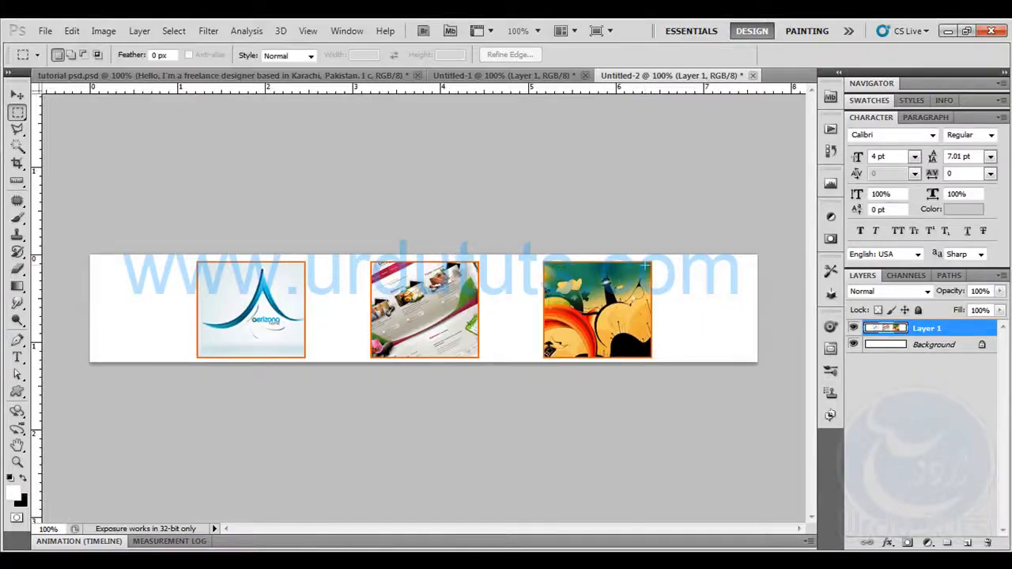
{"action": "left_click", "coordinate": [752, 76]}
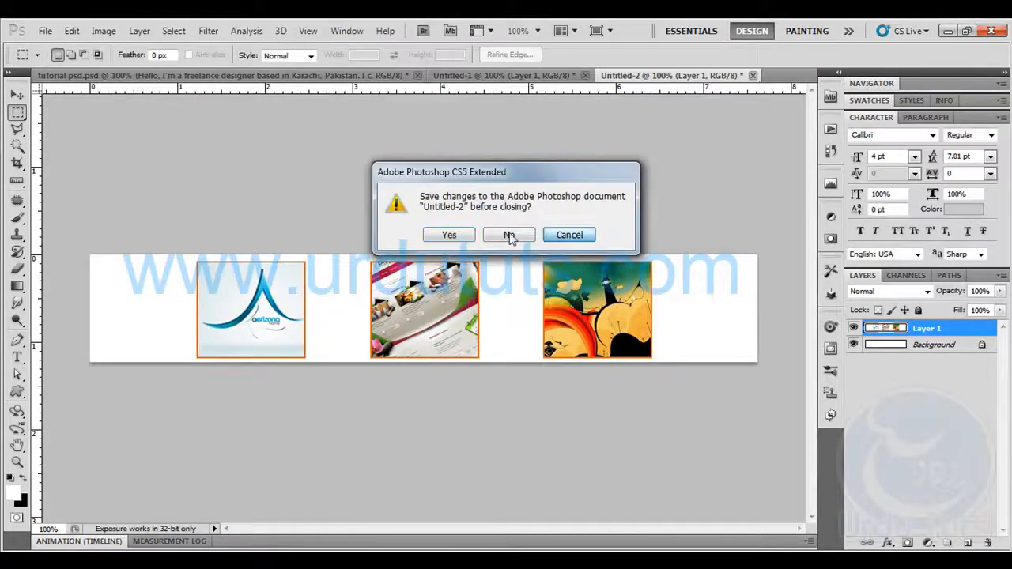
{"action": "left_click", "coordinate": [511, 234]}
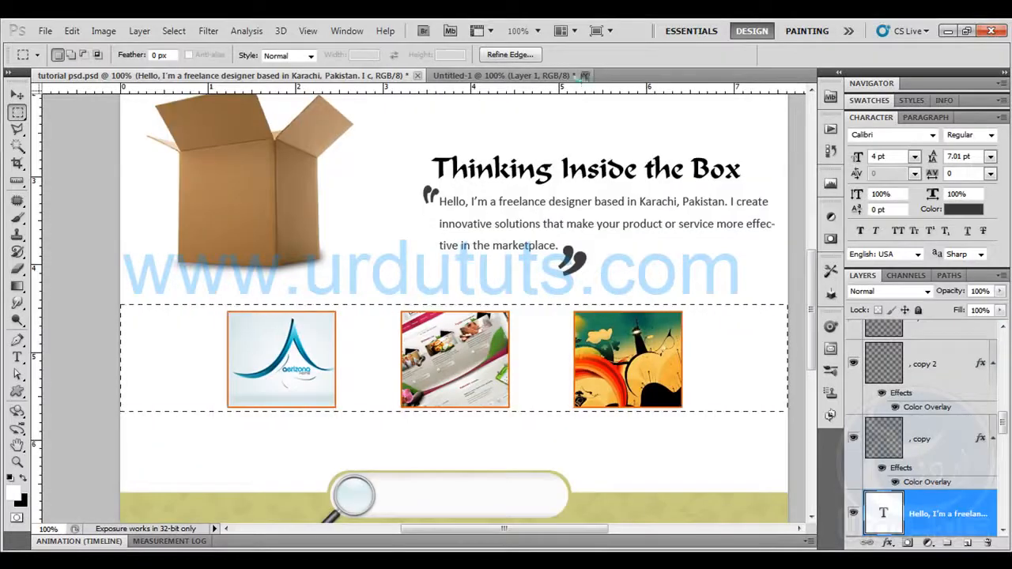
{"action": "left_click", "coordinate": [584, 75]}
{"action": "left_click", "coordinate": [519, 235]}
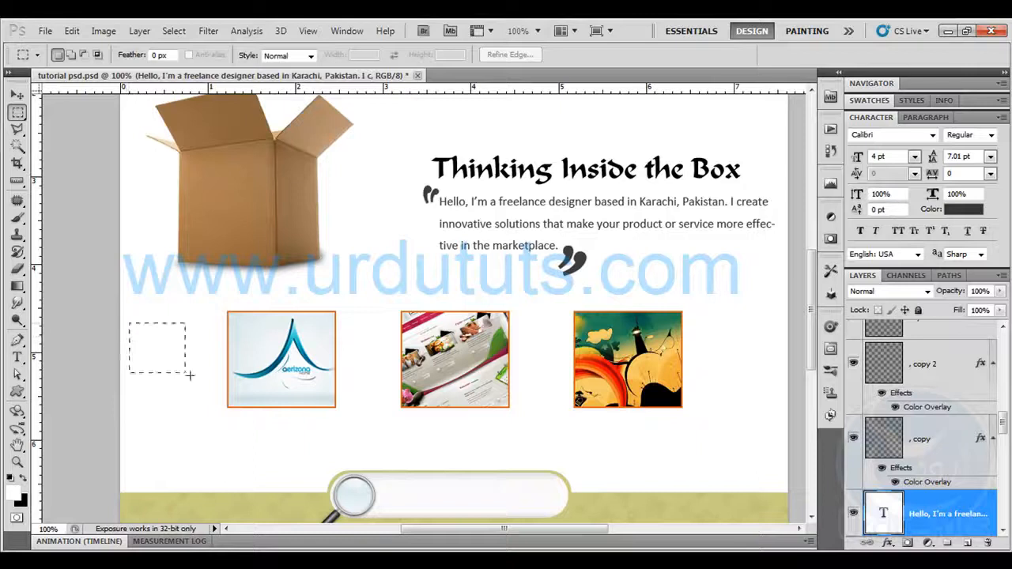
Select the area from the page's left edge past the logo thumbnail, about 295 × 141 px, and paste its merged copy into a new document
{"action": "left_click_drag", "start_coordinate": [266, 383], "coordinate": [339, 409]}
{"action": "left_click_drag", "start_coordinate": [35, 171], "coordinate": [343, 202]}
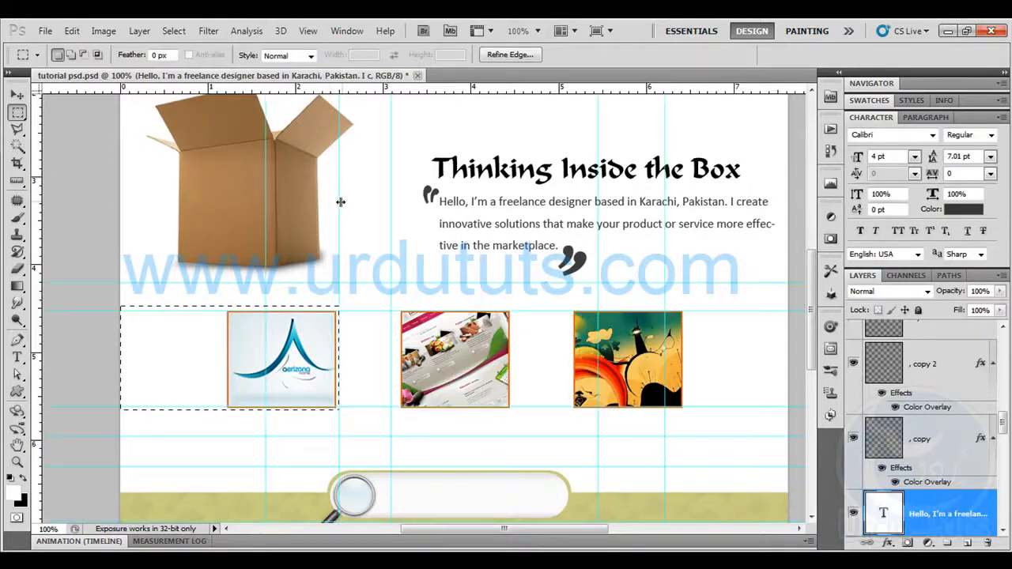
{"action": "left_click", "coordinate": [72, 30]}
{"action": "left_click", "coordinate": [118, 139]}
{"action": "key", "text": "ctrl+n"}
{"action": "key", "text": "Return"}
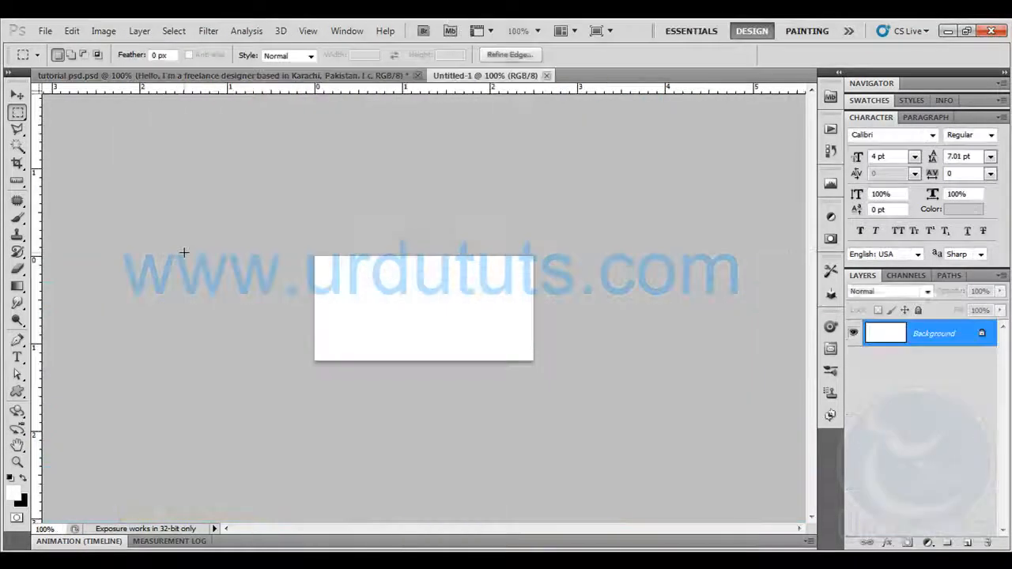
{"action": "key", "text": "ctrl+v"}
Save the logo thumbnail for the web as a medium JPEG at quality 47 named logos in the images folder, and close its document unsaved
{"action": "left_click", "coordinate": [45, 30]}
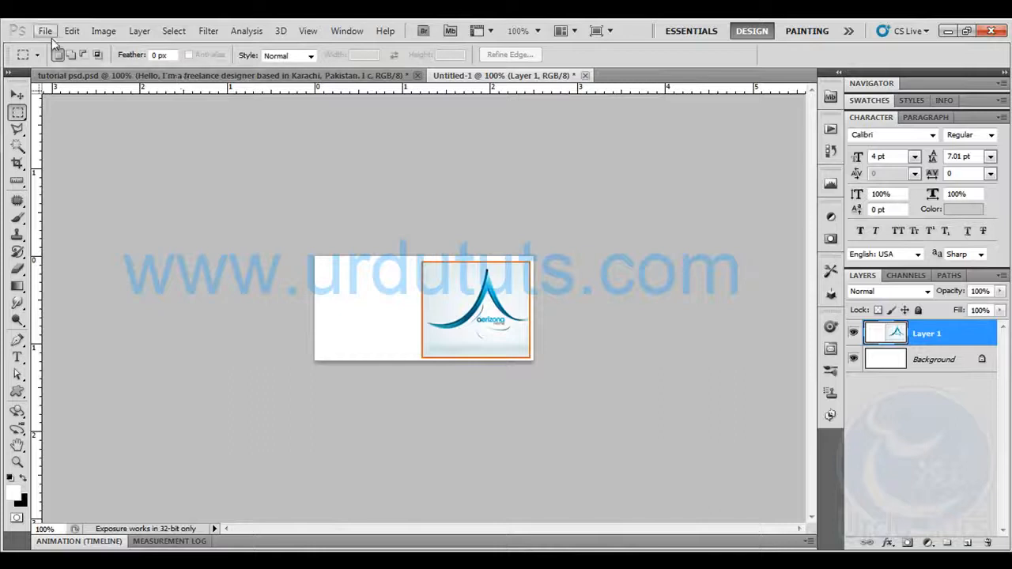
{"action": "left_click", "coordinate": [88, 287]}
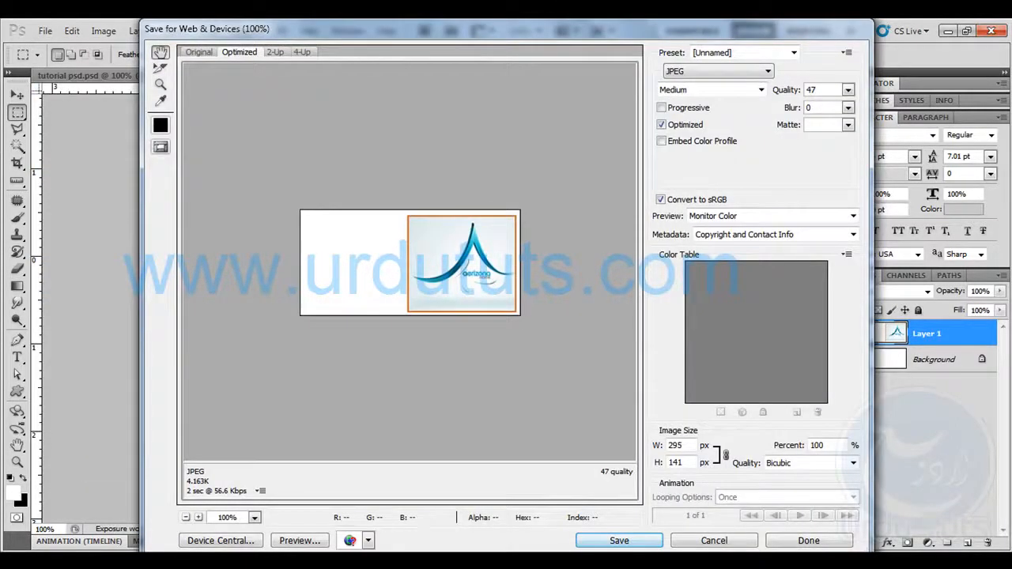
{"action": "left_click", "coordinate": [638, 546]}
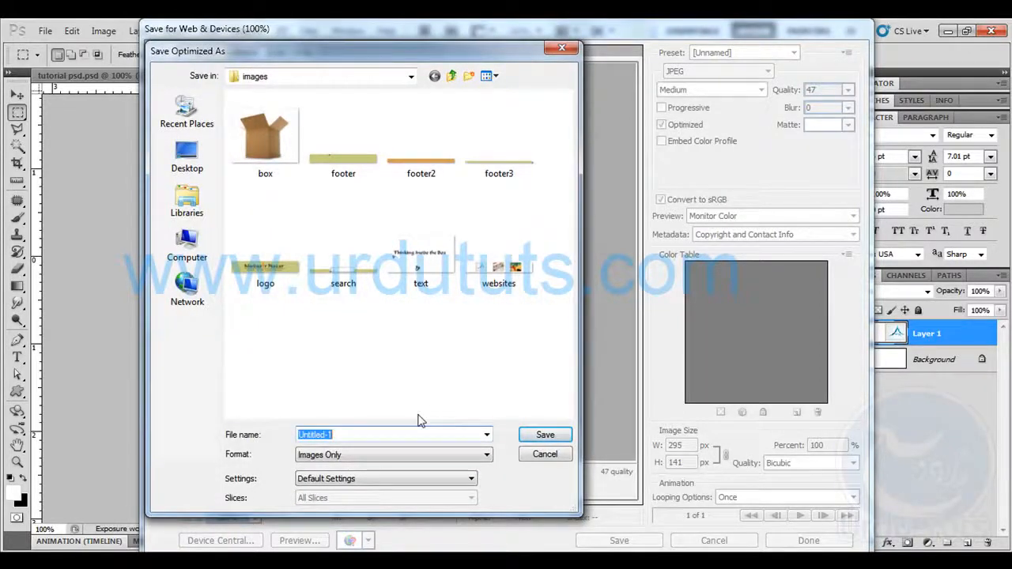
{"action": "type", "text": "lo"}
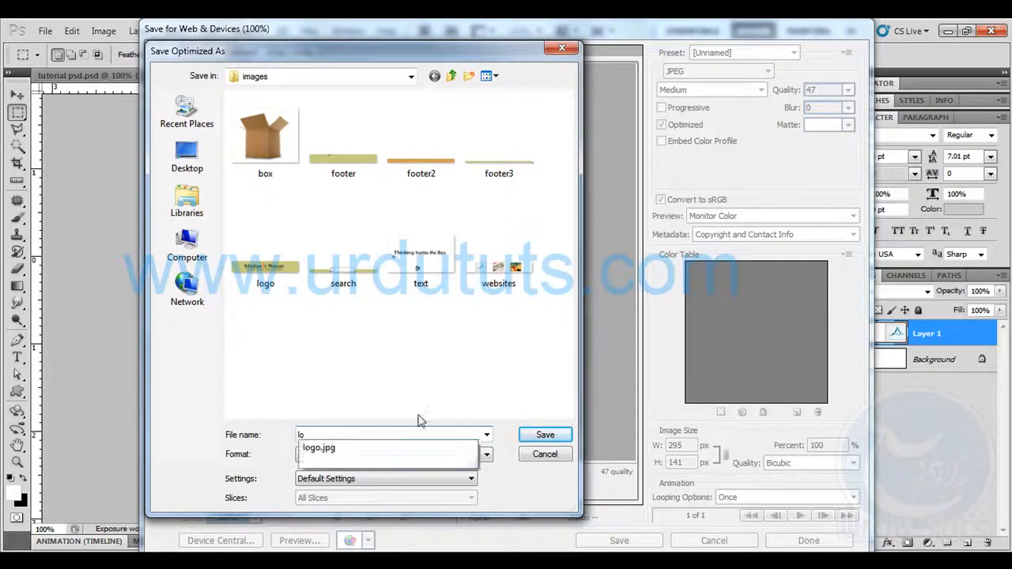
{"action": "type", "text": "gos"}
{"action": "left_click", "coordinate": [545, 435]}
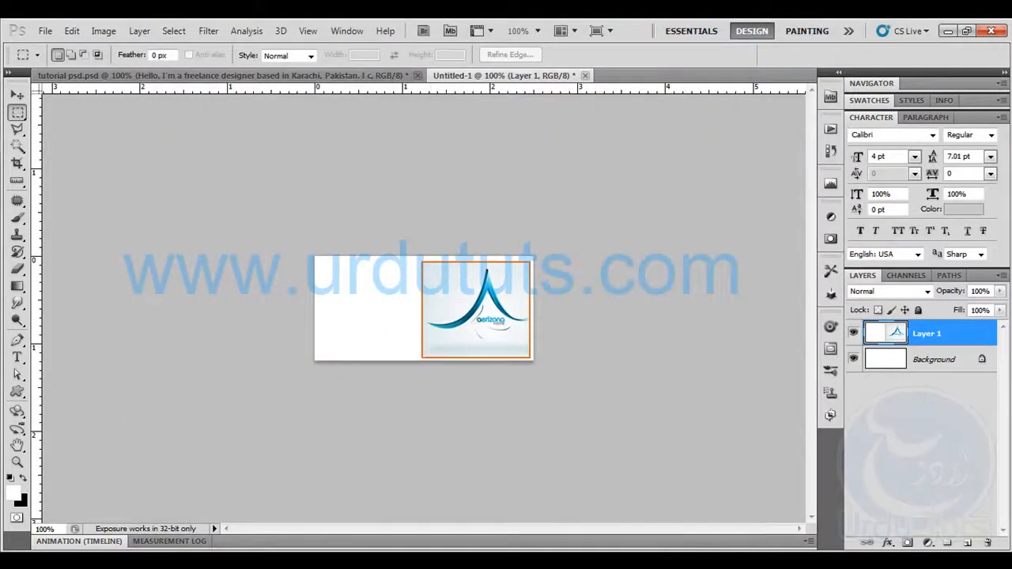
{"action": "left_click", "coordinate": [585, 75]}
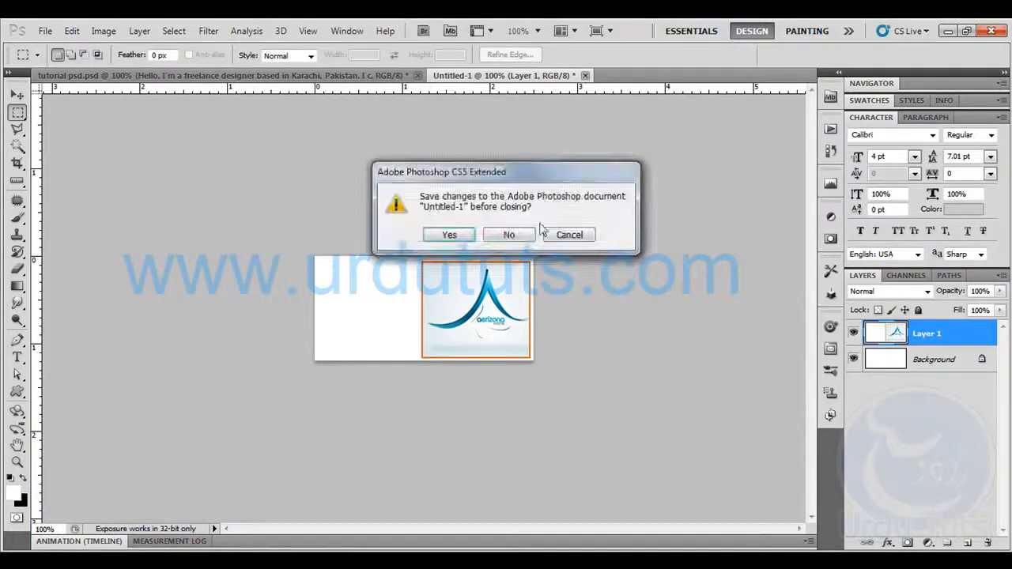
{"action": "left_click", "coordinate": [511, 232]}
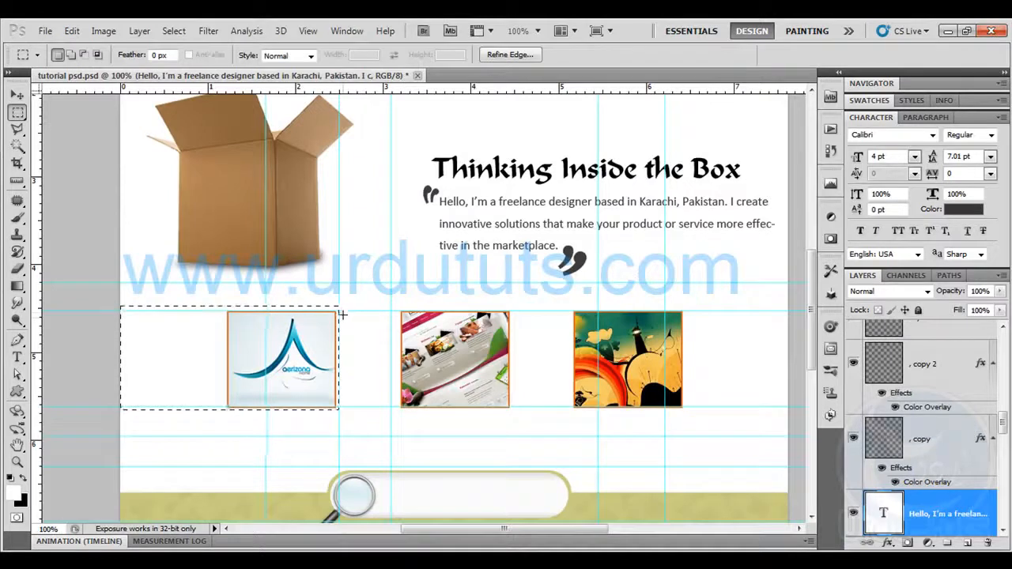
{"action": "left_click_drag", "start_coordinate": [340, 311], "coordinate": [368, 347]}
{"action": "left_click_drag", "start_coordinate": [414, 399], "coordinate": [542, 406]}
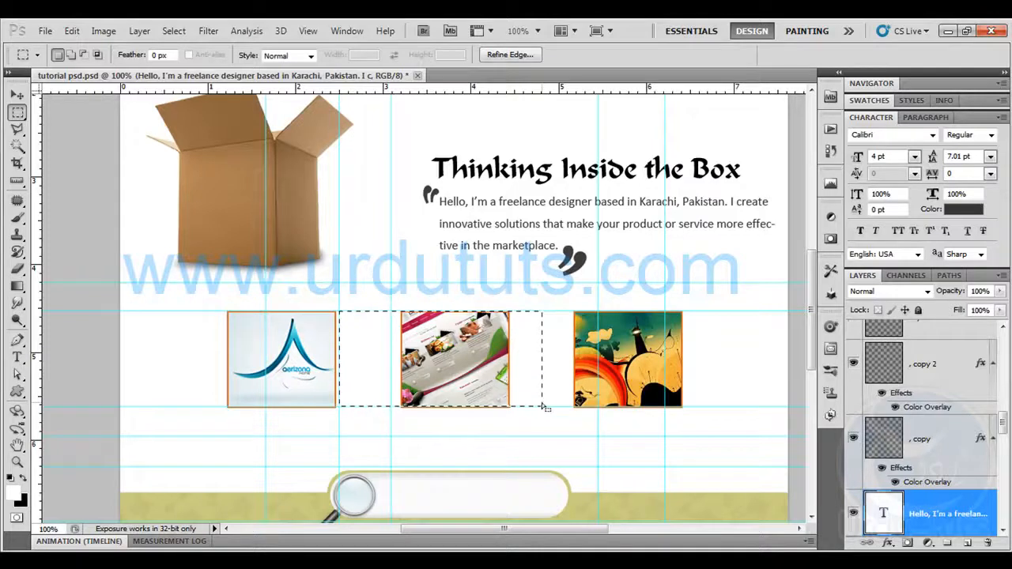
{"action": "key", "text": "ctrl+h"}
{"action": "key", "text": "ctrl+h"}
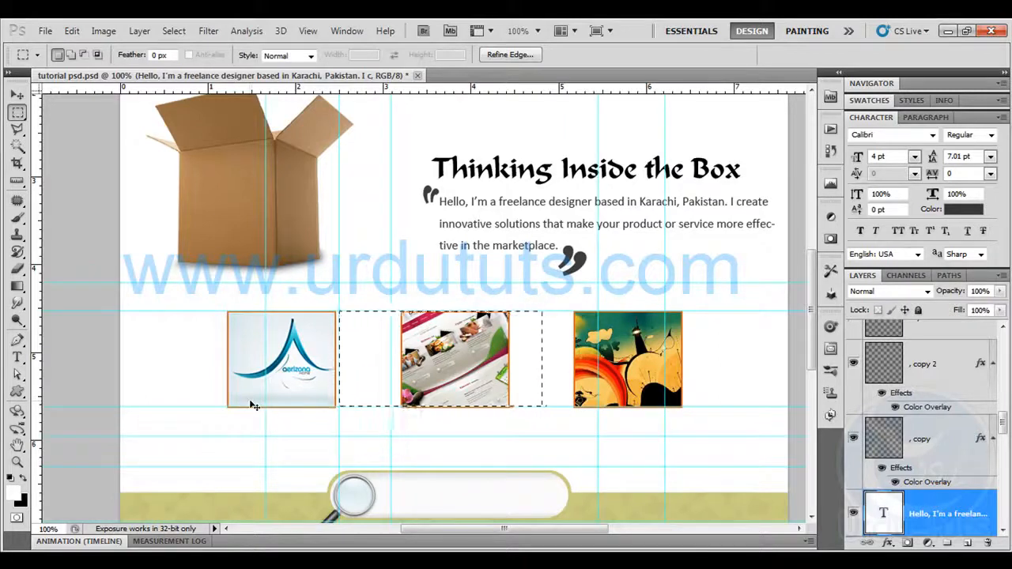
{"action": "key", "text": "ctrl+alt+z"}
{"action": "key", "text": "ctrl+alt+z"}
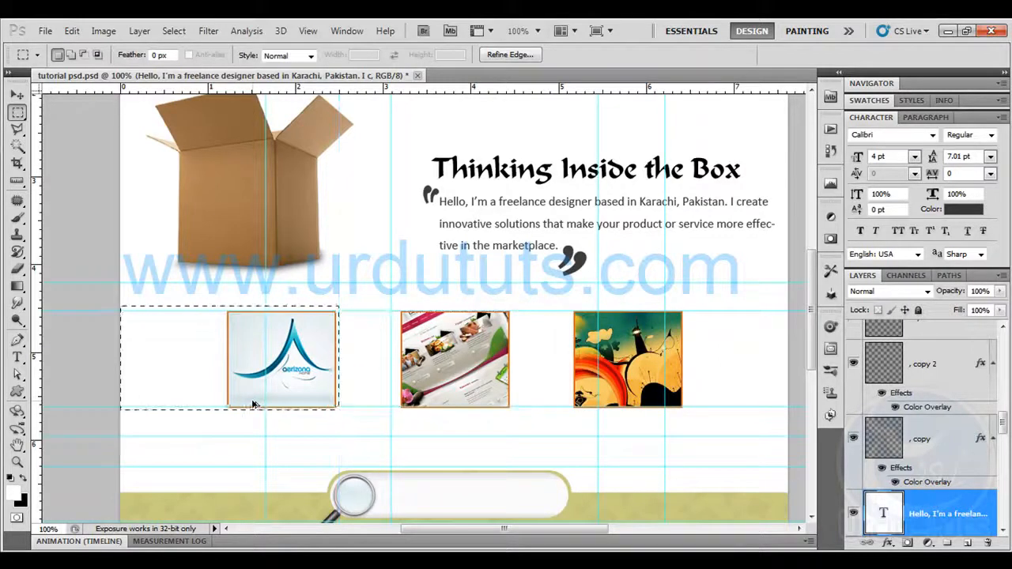
Align the horizontal guides with the logo selection's upper and lower edges and add a vertical guide at its right edge
{"action": "left_click", "coordinate": [17, 94]}
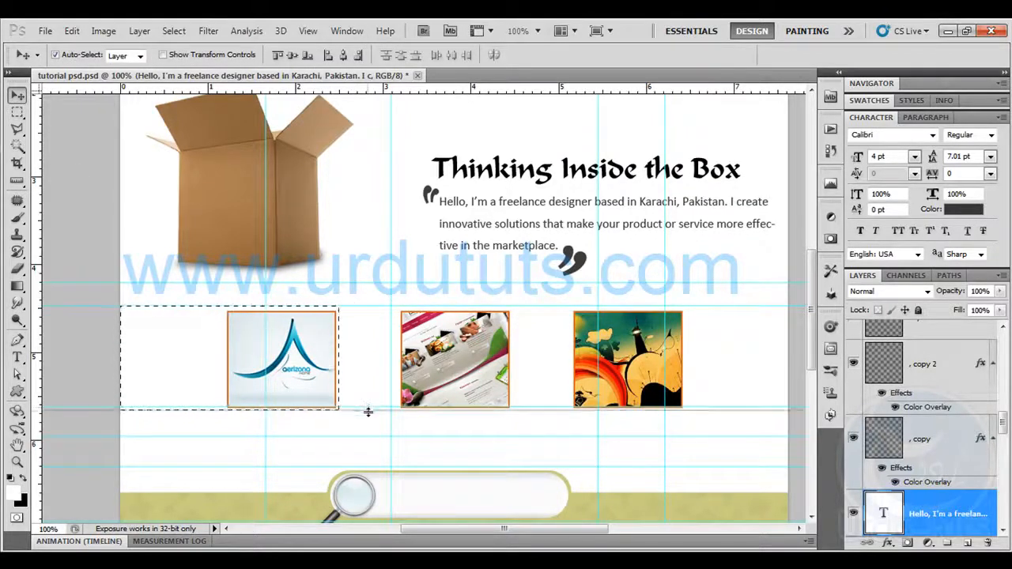
{"action": "left_click", "coordinate": [18, 113]}
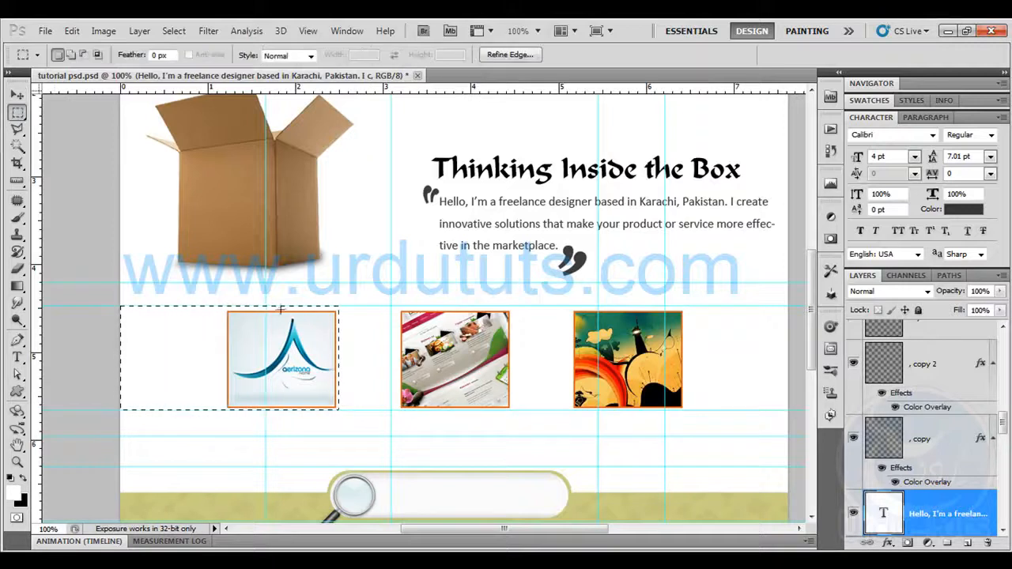
{"action": "left_click_drag", "start_coordinate": [37, 209], "coordinate": [339, 252]}
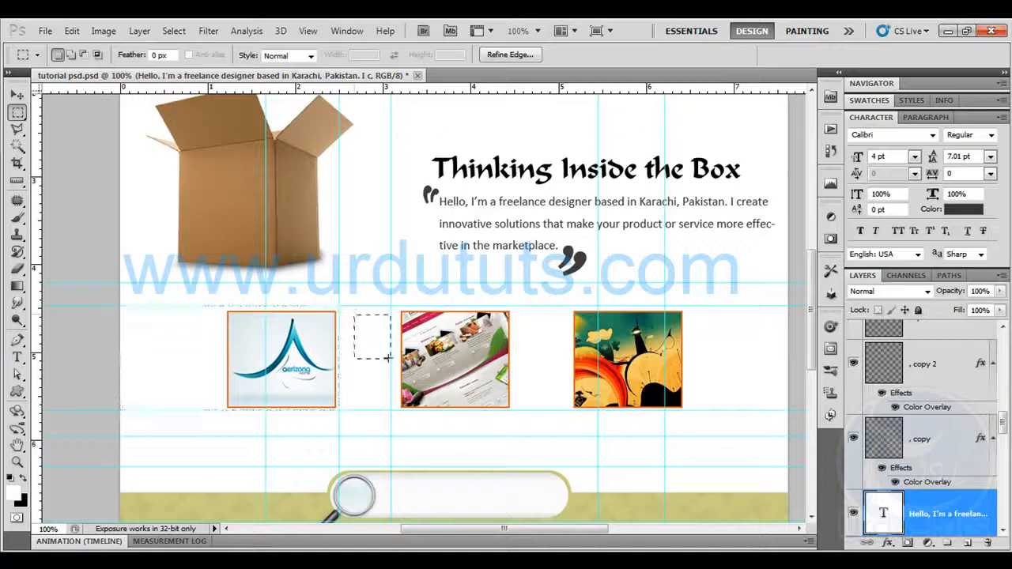
Select the area from the vertical guide past the website thumbnail, about 250 × 141 px, and paste its merged copy into a new document
{"action": "left_click_drag", "start_coordinate": [397, 378], "coordinate": [522, 409]}
{"action": "left_click", "coordinate": [71, 31]}
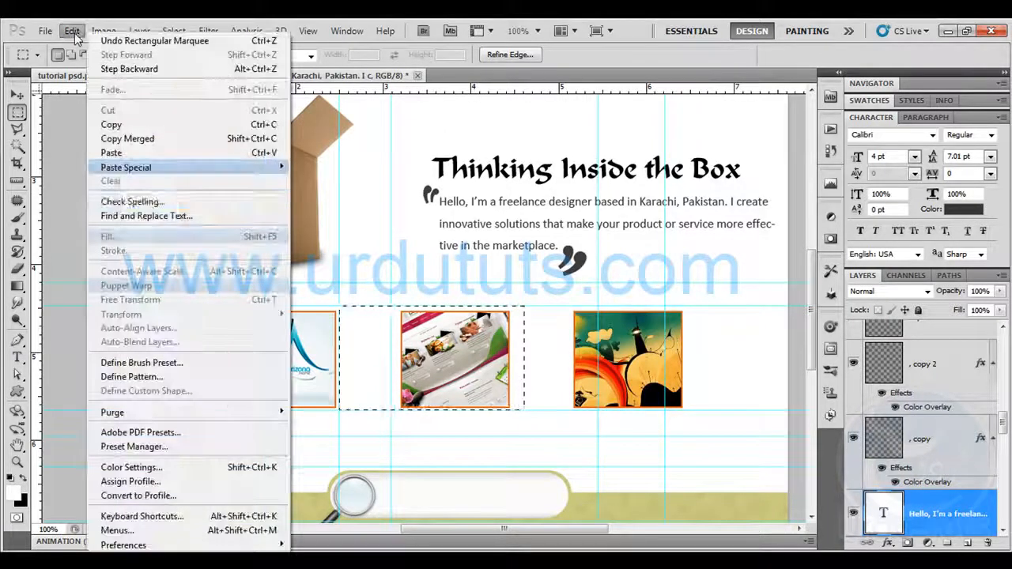
{"action": "left_click", "coordinate": [134, 138]}
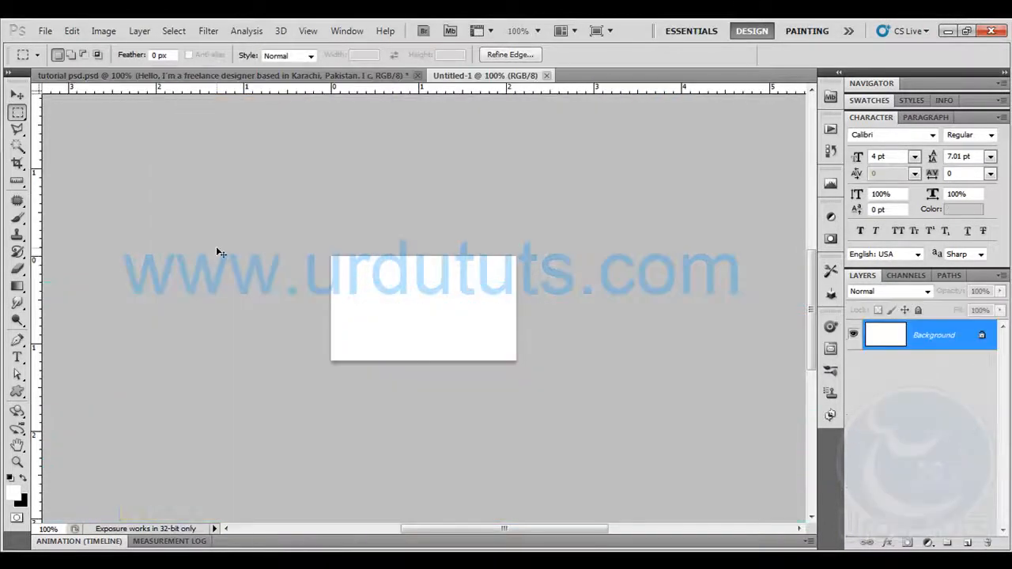
{"action": "key", "text": "ctrl+v"}
Save the website thumbnail for the web as a medium JPEG at quality 47, replacing websites.jpg in the images folder, and close its document unsaved
{"action": "left_click", "coordinate": [45, 31]}
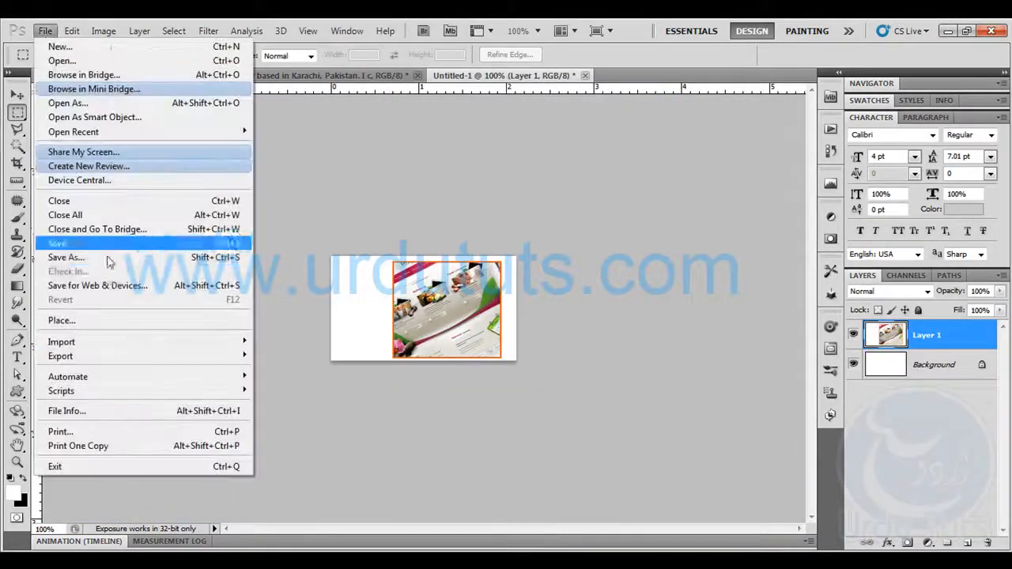
{"action": "left_click", "coordinate": [111, 283]}
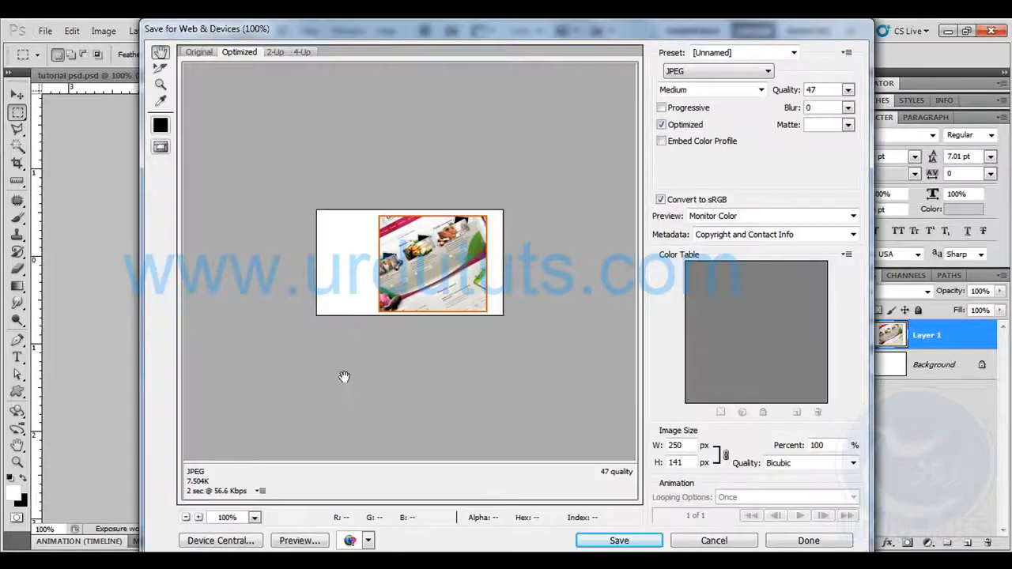
{"action": "left_click", "coordinate": [602, 546]}
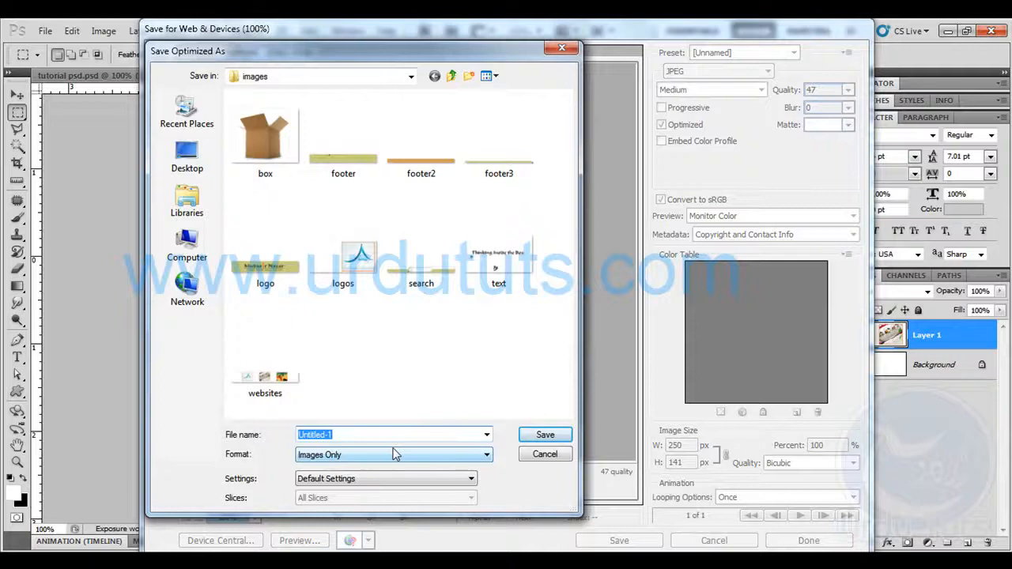
{"action": "type", "text": "websites"}
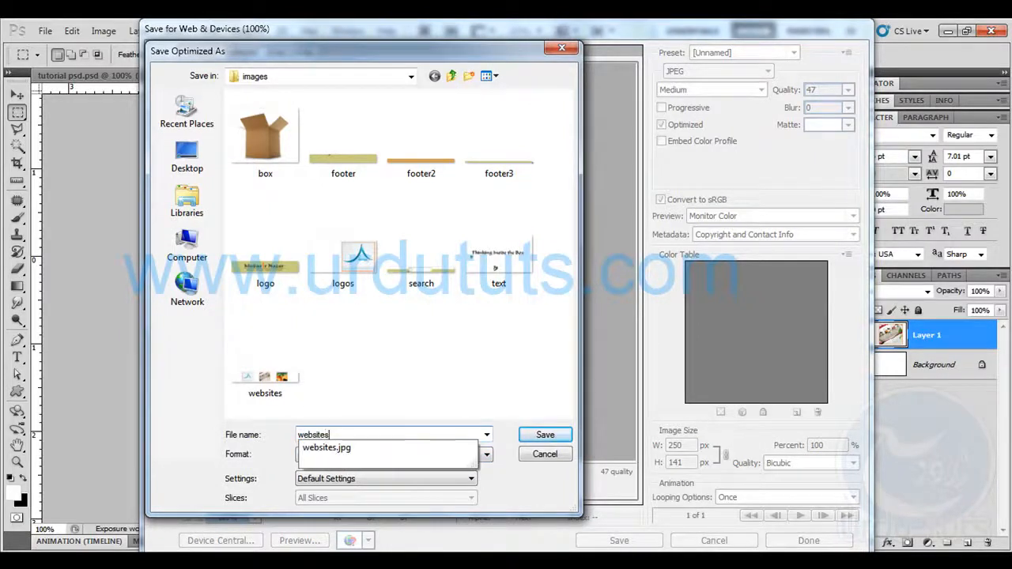
{"action": "key", "text": "Down"}
{"action": "key", "text": "Return"}
{"action": "key", "text": "Return"}
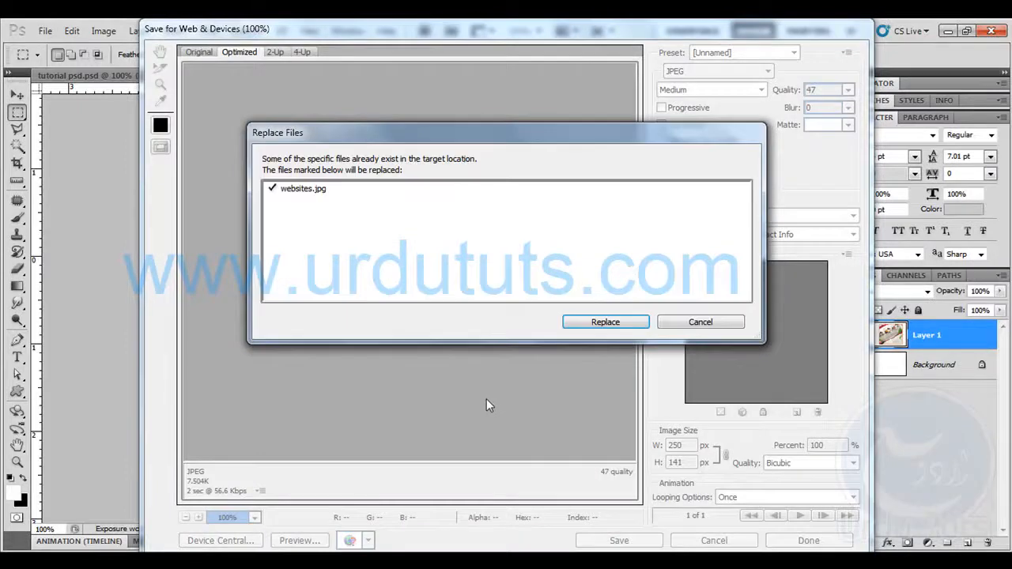
{"action": "left_click", "coordinate": [599, 324]}
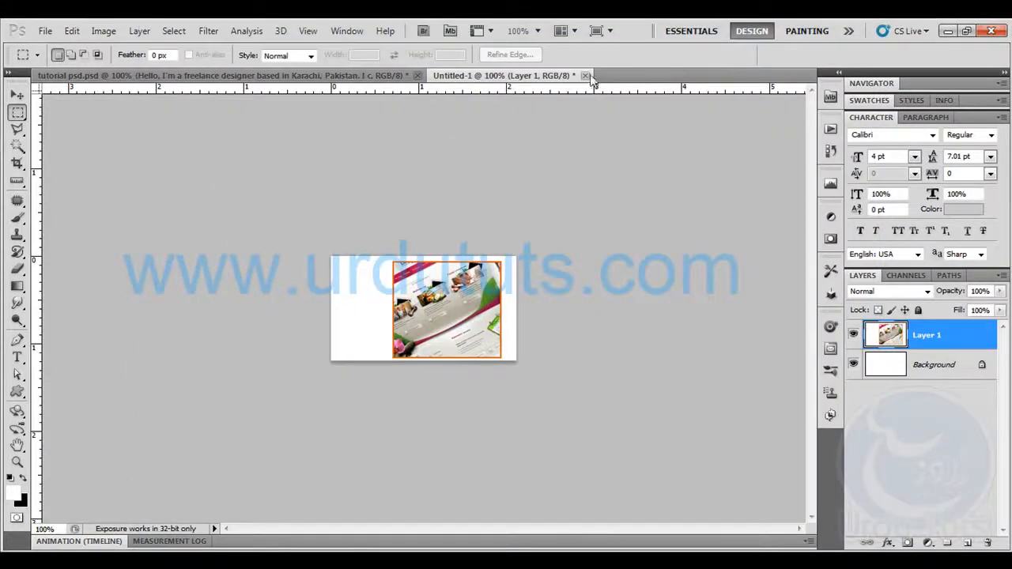
{"action": "left_click", "coordinate": [585, 76]}
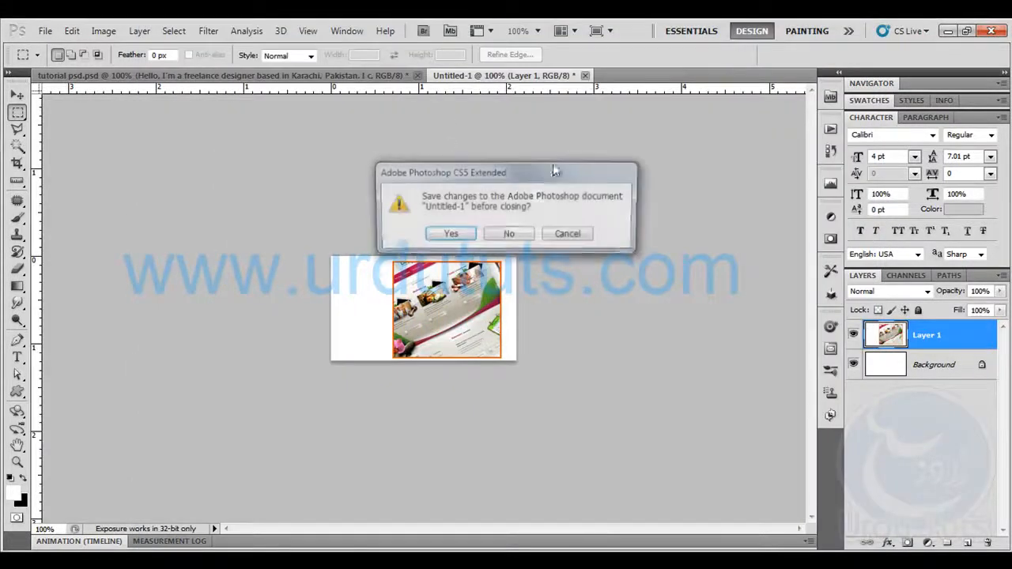
{"action": "left_click", "coordinate": [508, 236]}
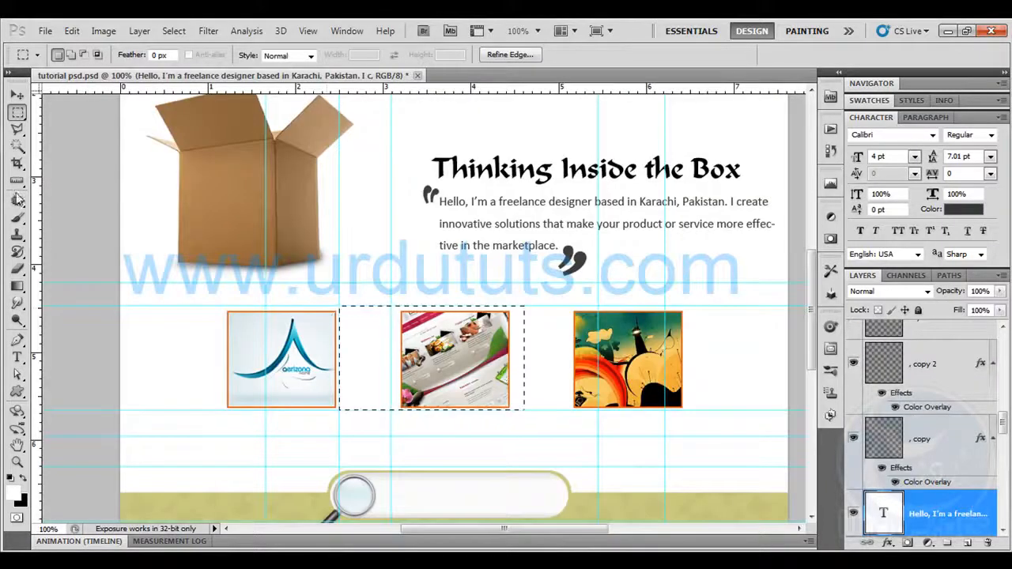
Add a guide at the selection's right edge, then paste a merged copy of the remaining wallpaper thumbnail area, about 355 × 141 px, into a new document
{"action": "left_click_drag", "start_coordinate": [37, 199], "coordinate": [524, 221]}
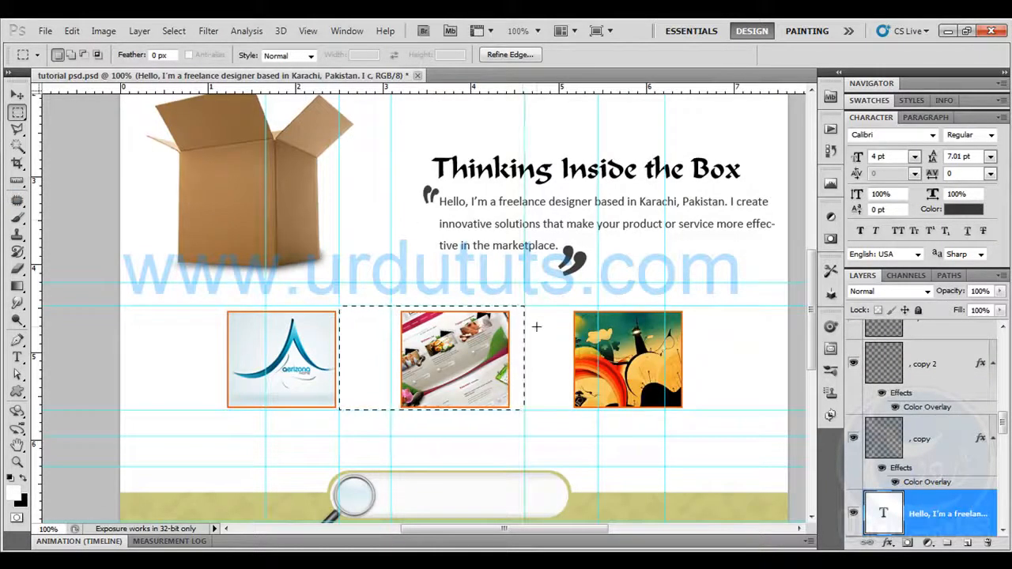
{"action": "left_click_drag", "start_coordinate": [526, 309], "coordinate": [803, 409]}
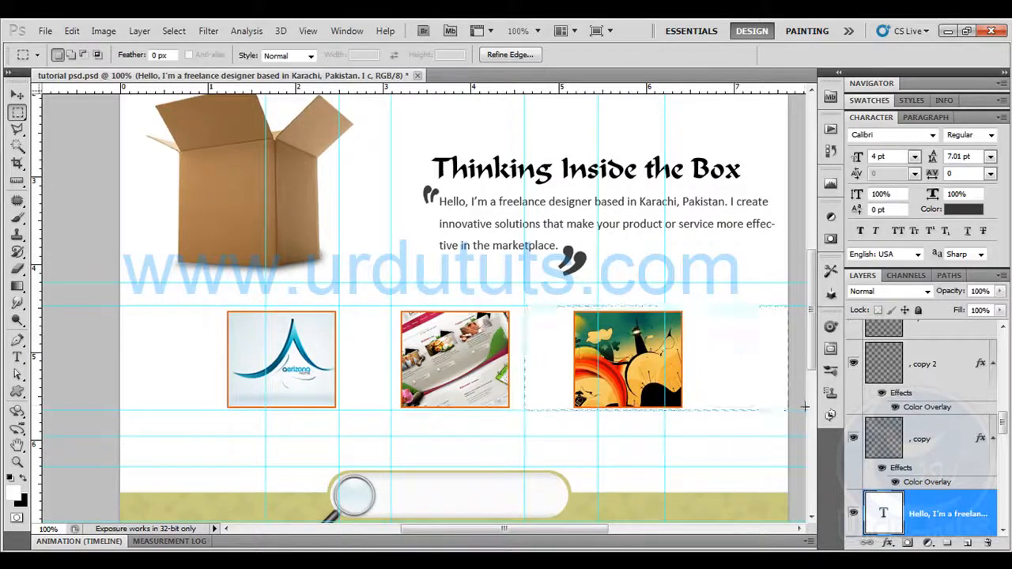
{"action": "left_click", "coordinate": [71, 31]}
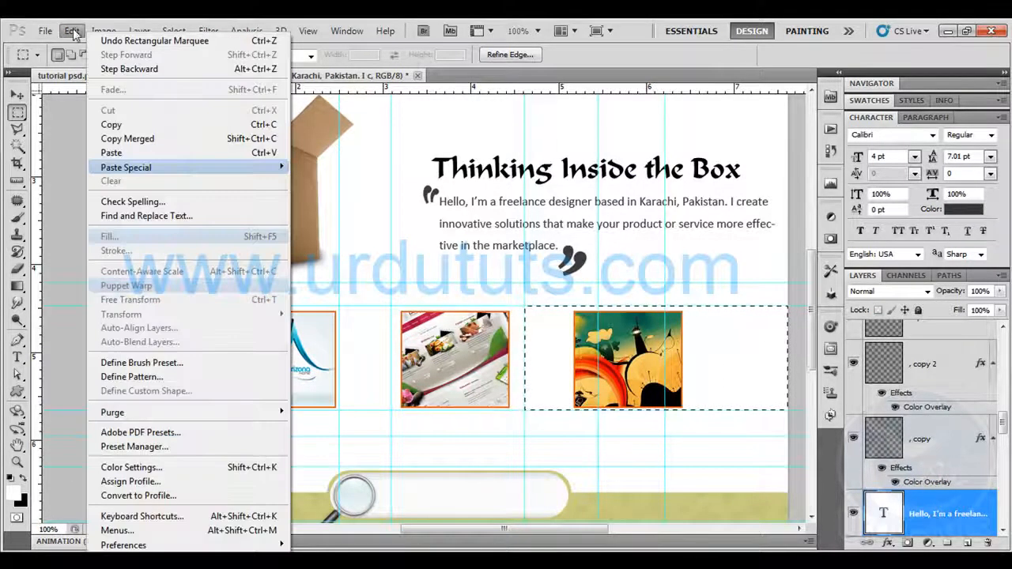
{"action": "left_click", "coordinate": [126, 138]}
{"action": "key", "text": "ctrl+n"}
{"action": "key", "text": "Return"}
{"action": "key", "text": "ctrl+v"}
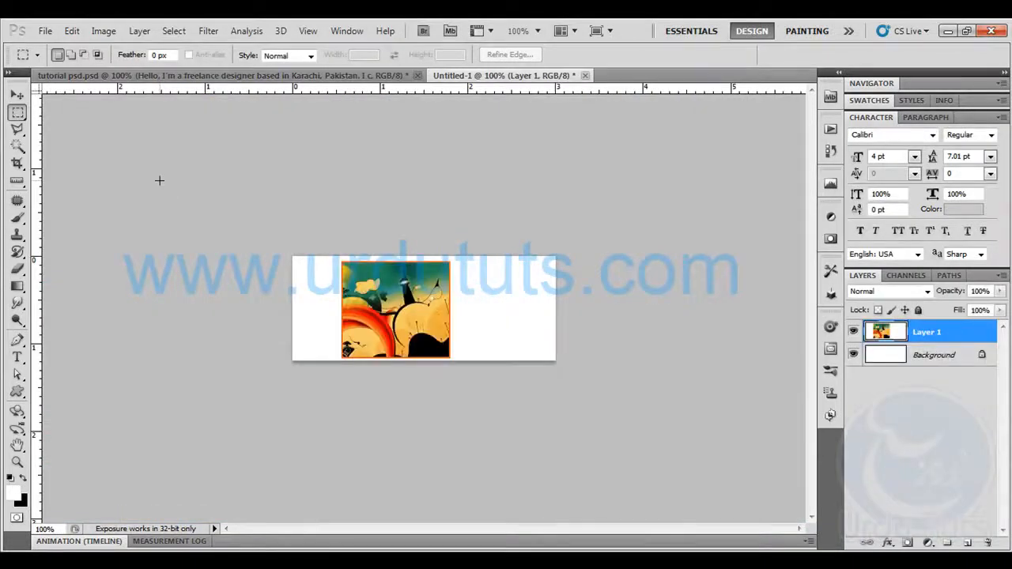
Save the wallpaper thumbnail for the web as a JPEG at quality 47 named wallpapers in the images folder
{"action": "left_click", "coordinate": [45, 31]}
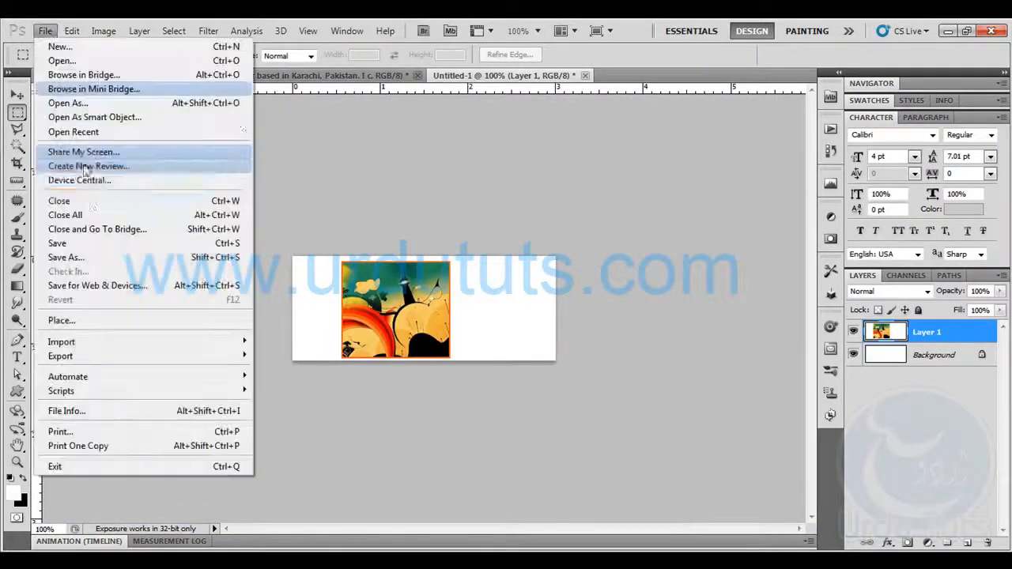
{"action": "left_click", "coordinate": [95, 285]}
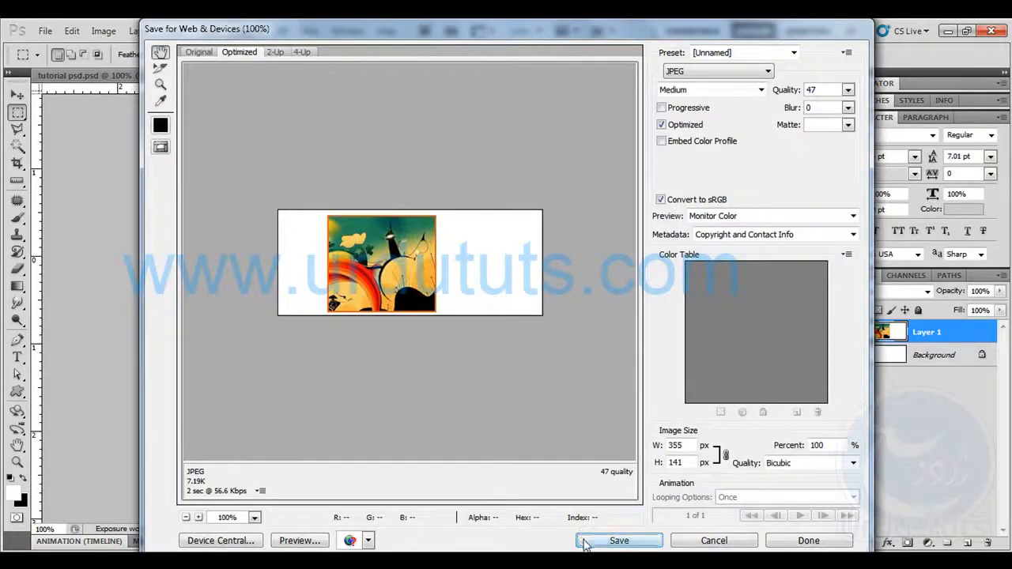
{"action": "left_click", "coordinate": [591, 540]}
{"action": "type", "text": "wallpapers"}
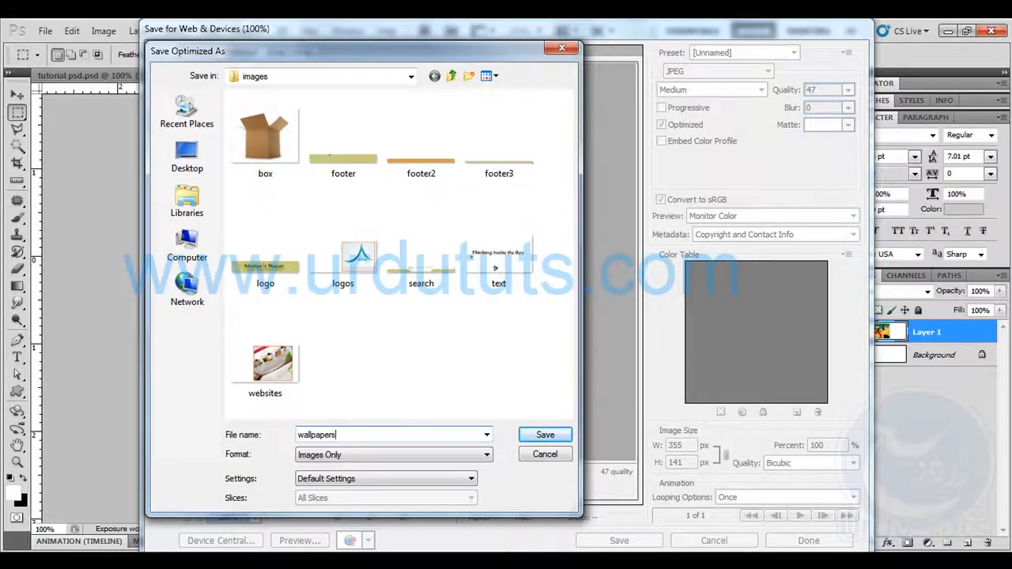
{"action": "left_click", "coordinate": [567, 435]}
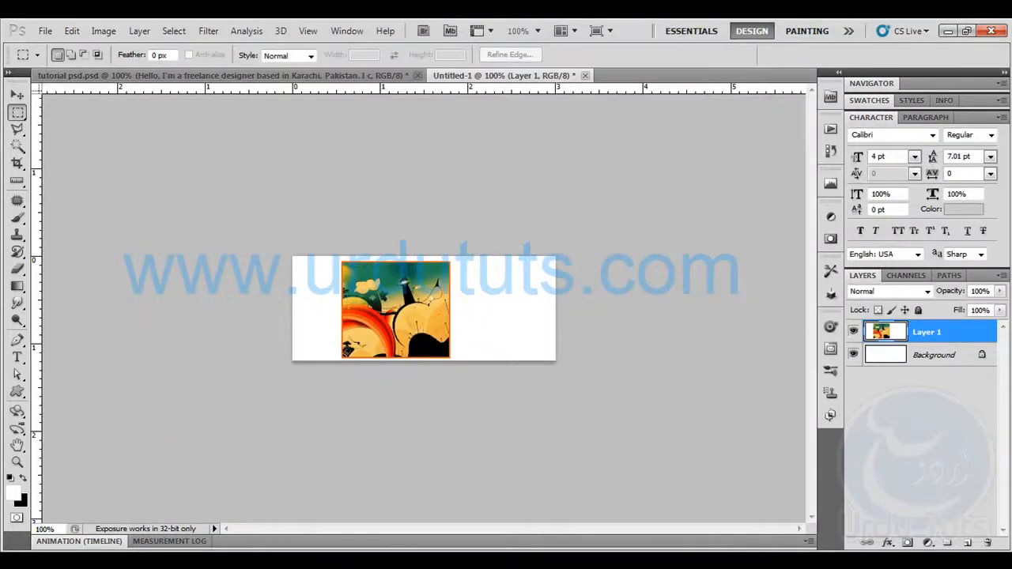
Switch to Dreamweaver and insert the logos image into the first cell of the three-column table, leaving the alternate text empty
{"action": "left_click", "coordinate": [115, 562]}
{"action": "left_click", "coordinate": [252, 265]}
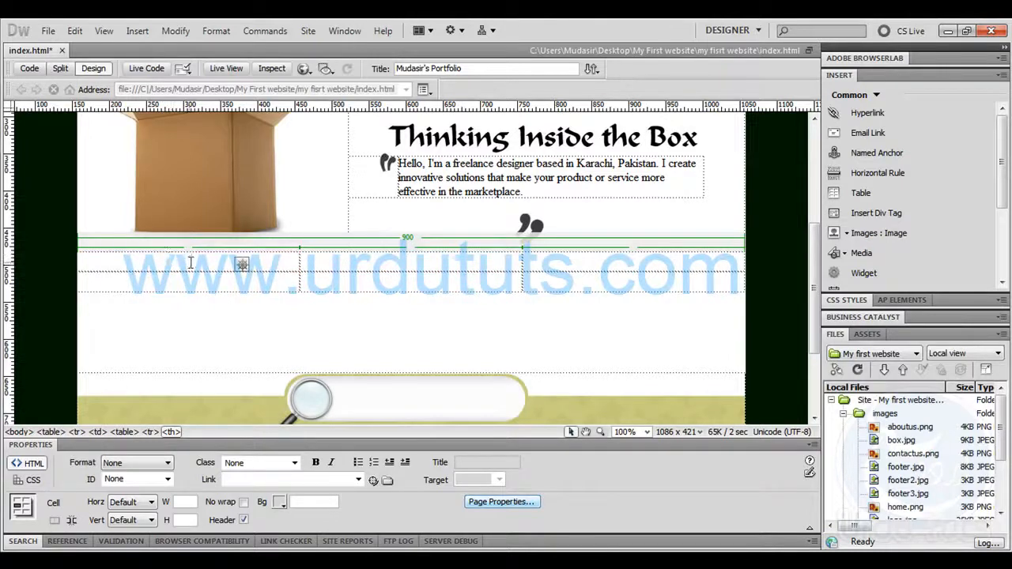
{"action": "left_click", "coordinate": [877, 232]}
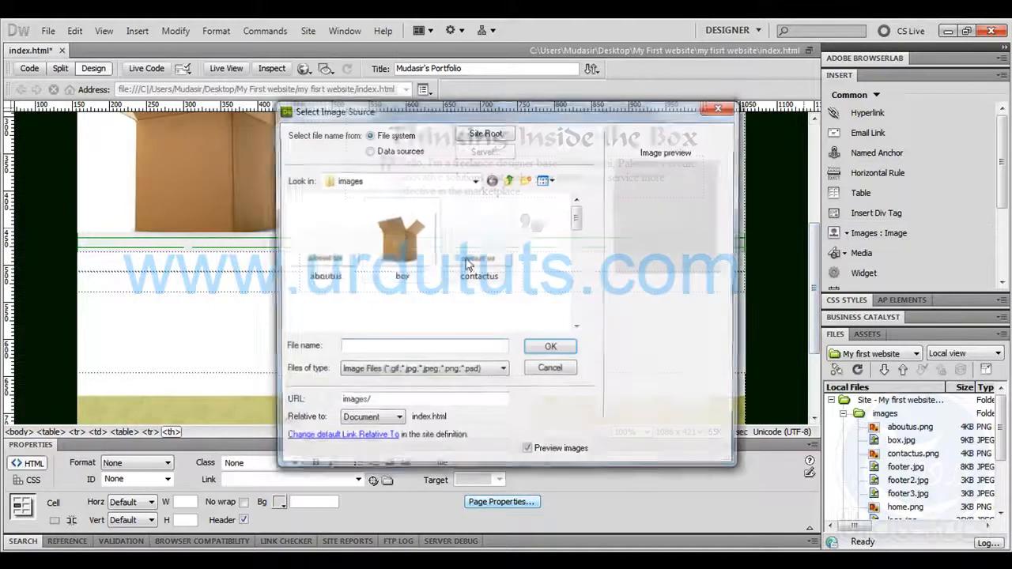
{"action": "left_click_drag", "start_coordinate": [577, 212], "coordinate": [577, 261]}
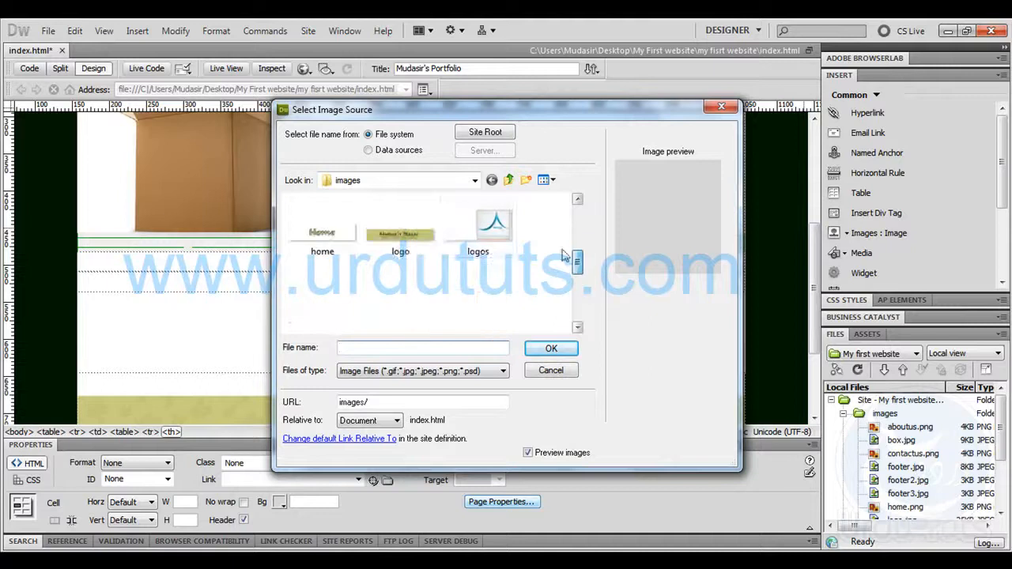
{"action": "double_click", "coordinate": [495, 221]}
{"action": "left_click", "coordinate": [625, 261]}
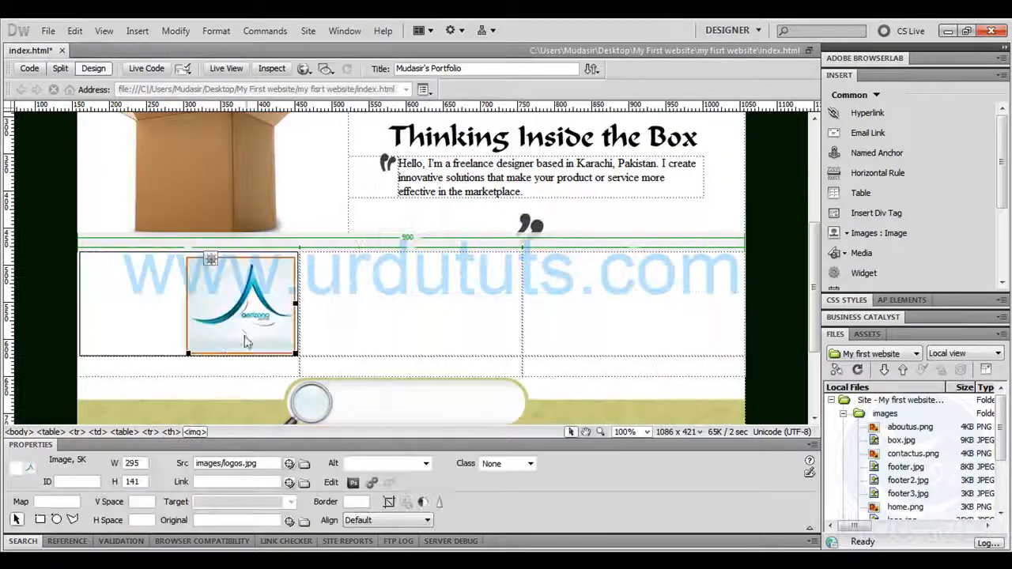
Enter the caption Logos in the cell below the logo thumbnail
{"action": "left_click", "coordinate": [353, 351]}
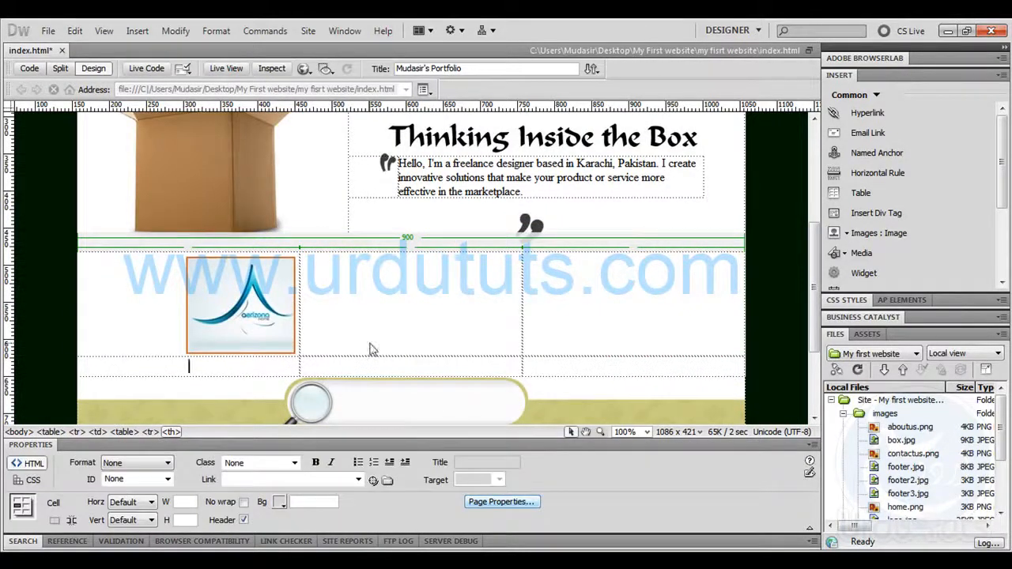
{"action": "type", "text": "Logos"}
Insert the websites image into the middle cell of the table's first row without alternate text
{"action": "left_click", "coordinate": [387, 310]}
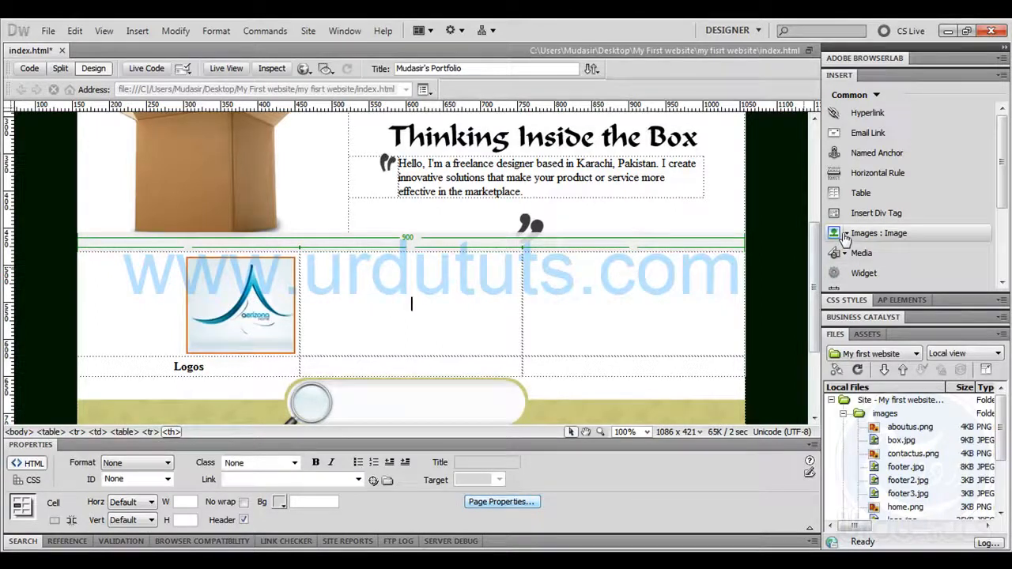
{"action": "left_click", "coordinate": [873, 233]}
{"action": "left_click_drag", "start_coordinate": [577, 217], "coordinate": [581, 310]}
{"action": "left_click", "coordinate": [350, 320]}
{"action": "double_click", "coordinate": [350, 320]}
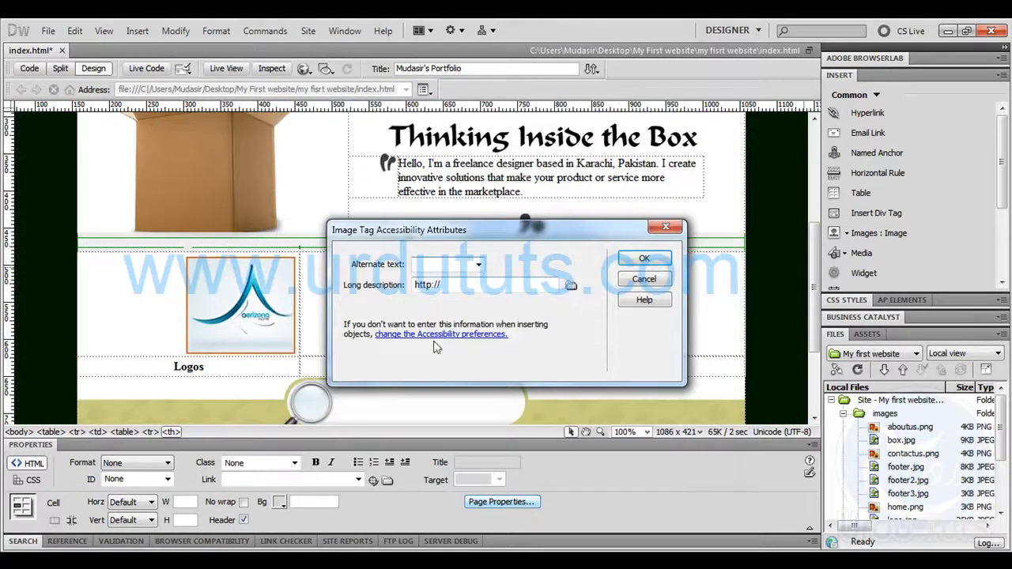
{"action": "left_click", "coordinate": [638, 264]}
Enter the caption Web Sites in the cell below the website thumbnail
{"action": "left_click", "coordinate": [395, 367]}
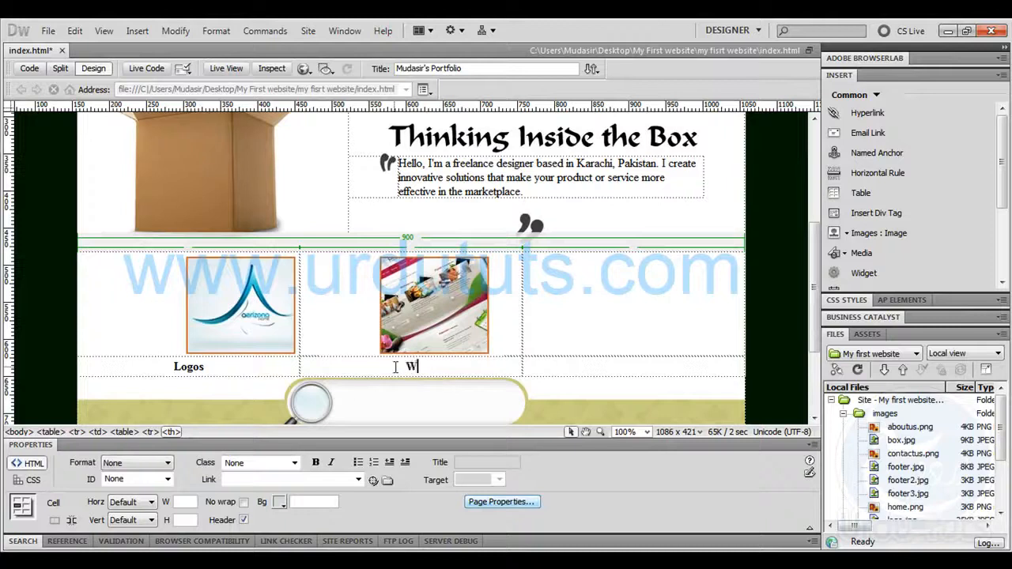
{"action": "type", "text": "WebSites"}
{"action": "left_click", "coordinate": [411, 366]}
Insert the wallpapers image into the third cell of the table's first row without alternate text
{"action": "left_click", "coordinate": [594, 304]}
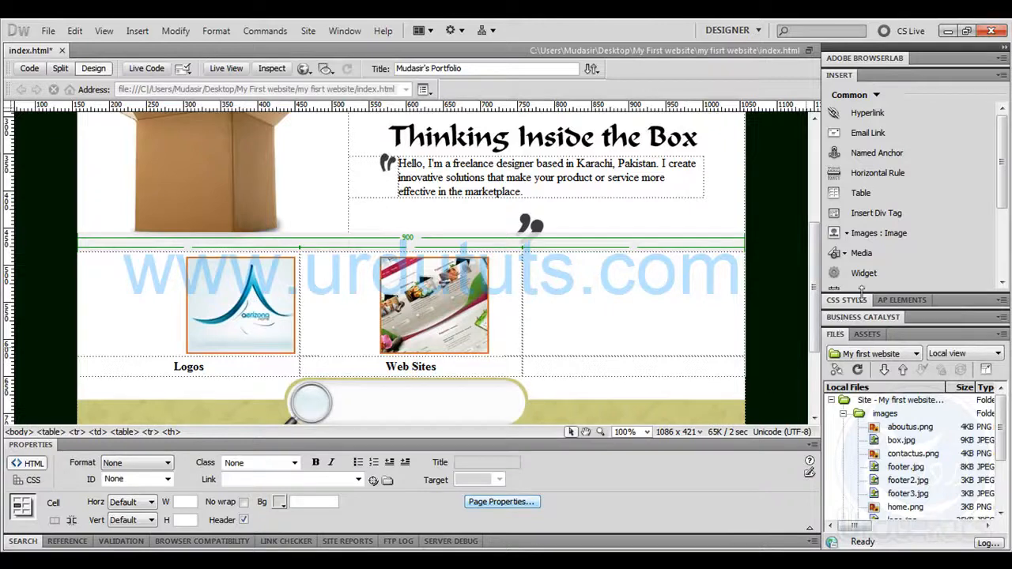
{"action": "left_click", "coordinate": [878, 234]}
{"action": "left_click_drag", "start_coordinate": [575, 220], "coordinate": [578, 295]}
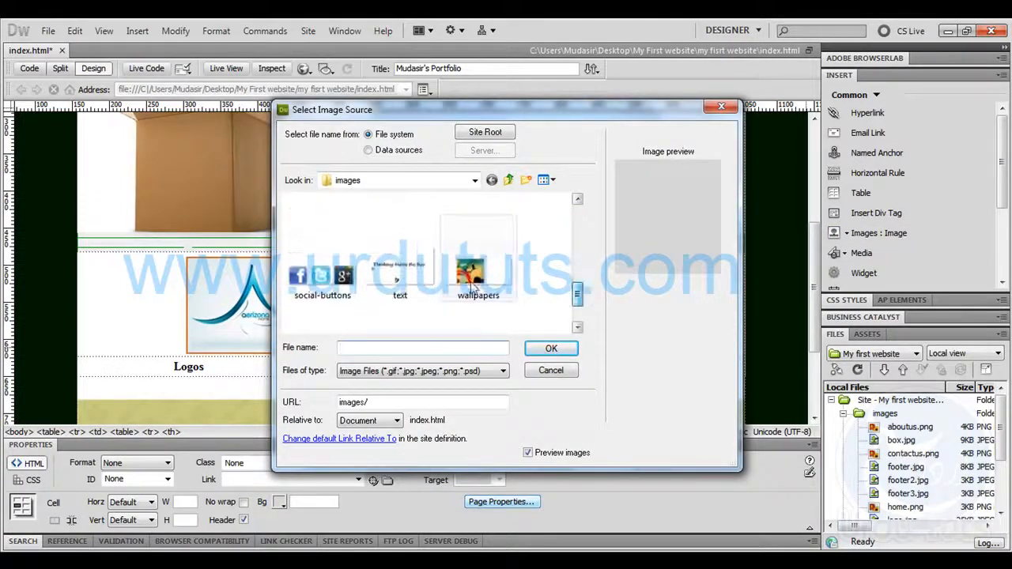
{"action": "double_click", "coordinate": [473, 288]}
{"action": "left_click", "coordinate": [654, 263]}
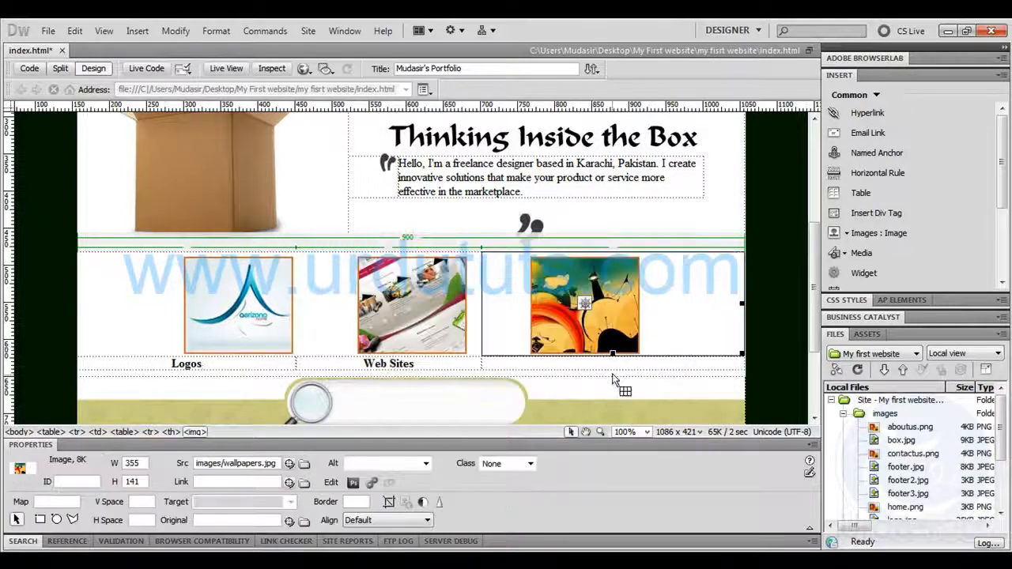
Enter the caption Wallpapers in the cell below the third thumbnail and turn off that cell's header option
{"action": "left_click", "coordinate": [611, 366]}
{"action": "type", "text": "Wallpapers"}
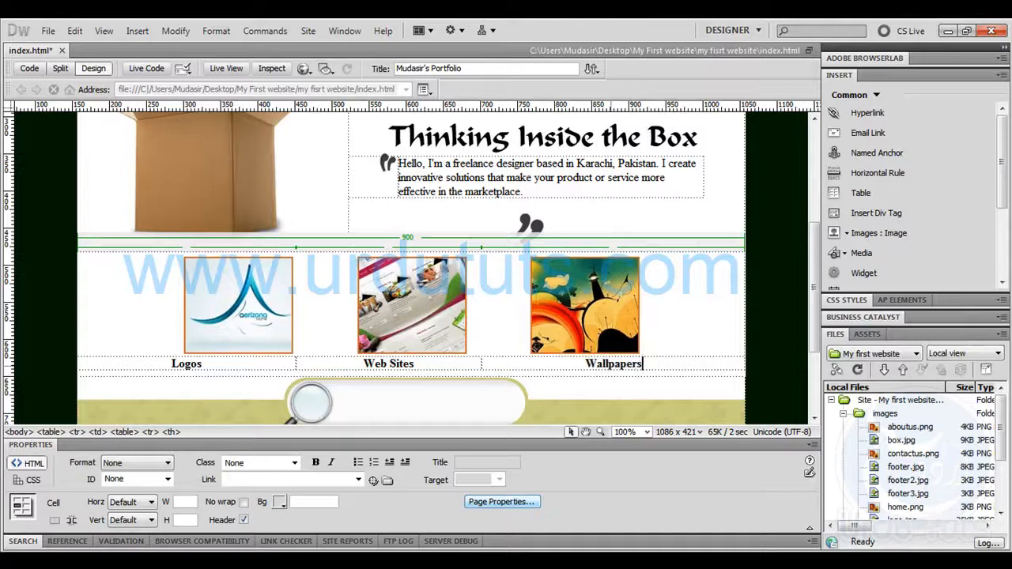
{"action": "left_click", "coordinate": [165, 363]}
{"action": "left_click", "coordinate": [243, 521]}
{"action": "scroll", "coordinate": [409, 204], "scroll_direction": "down", "scroll_amount": 5}
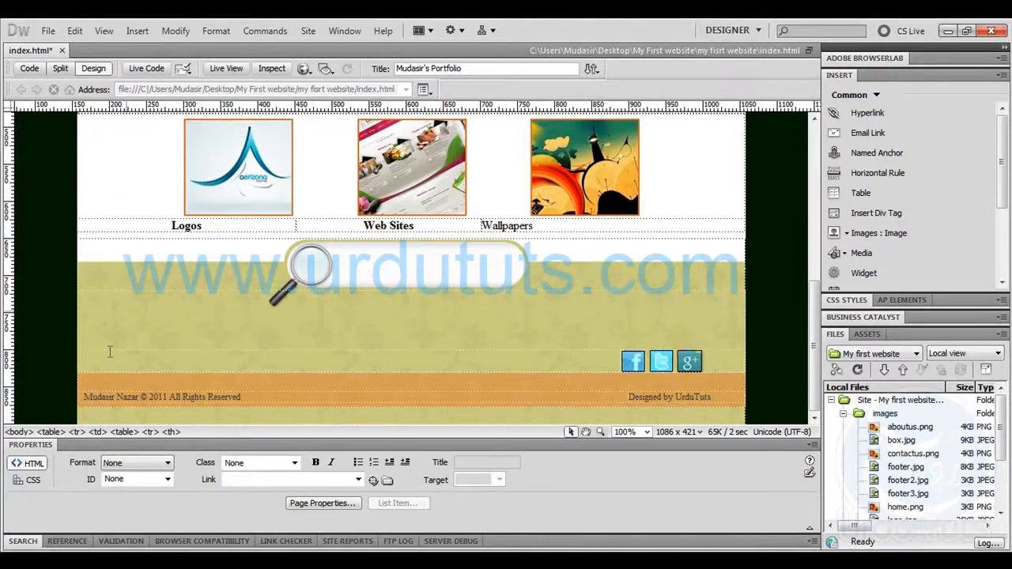
Put the Logos caption in a block quote and shift all three captions with leading spaces to sit beneath their thumbnails
{"action": "left_click", "coordinate": [213, 224]}
{"action": "left_click", "coordinate": [137, 31]}
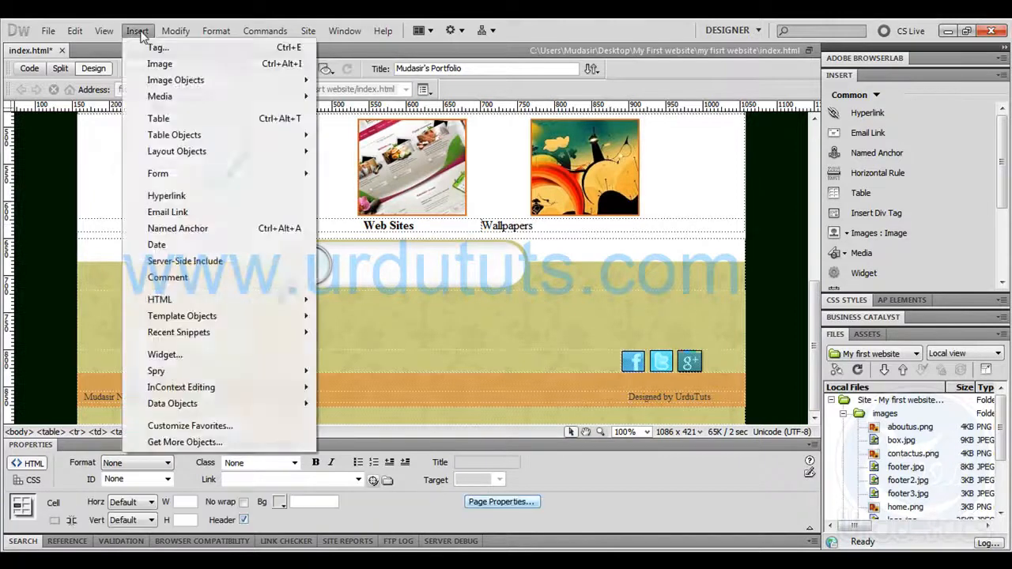
{"action": "mouse_move", "coordinate": [264, 305]}
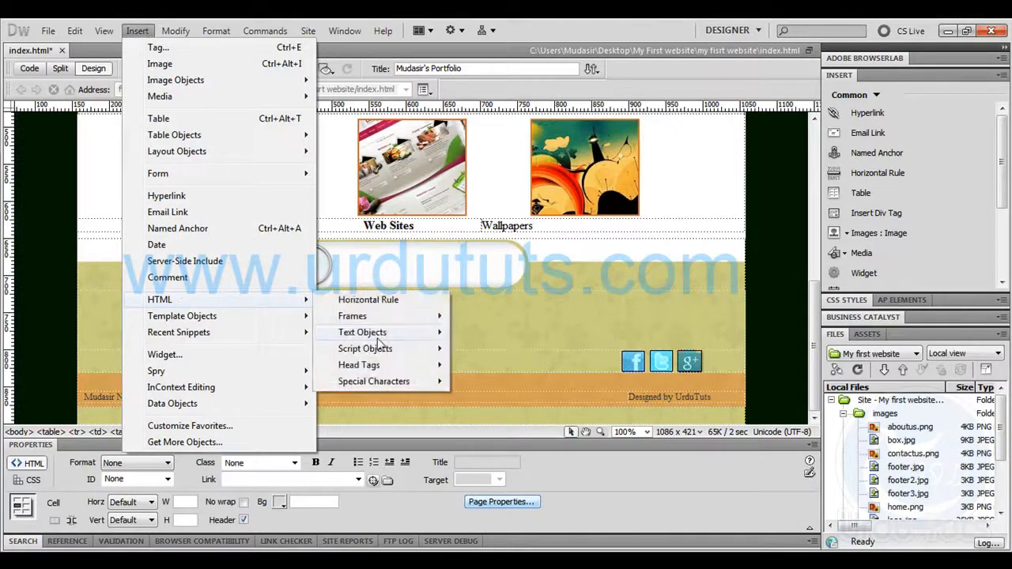
{"action": "mouse_move", "coordinate": [370, 333]}
{"action": "left_click", "coordinate": [495, 358]}
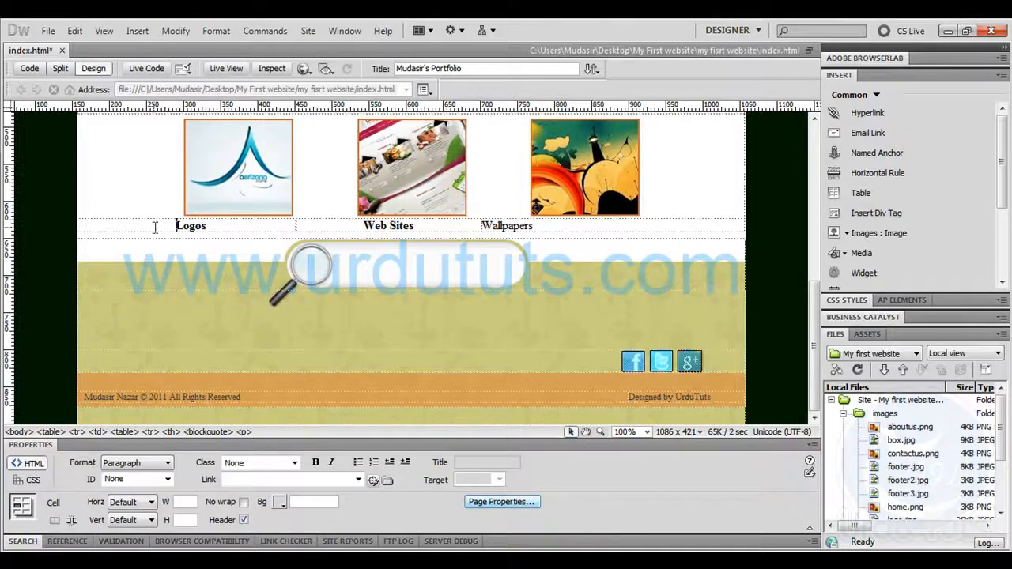
{"action": "left_click", "coordinate": [358, 226]}
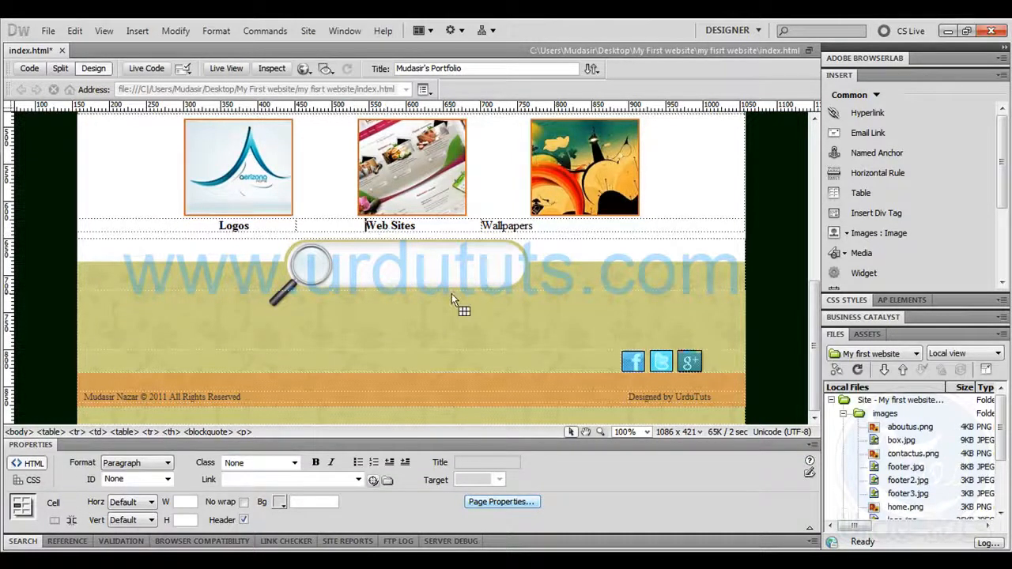
{"action": "left_click", "coordinate": [482, 226]}
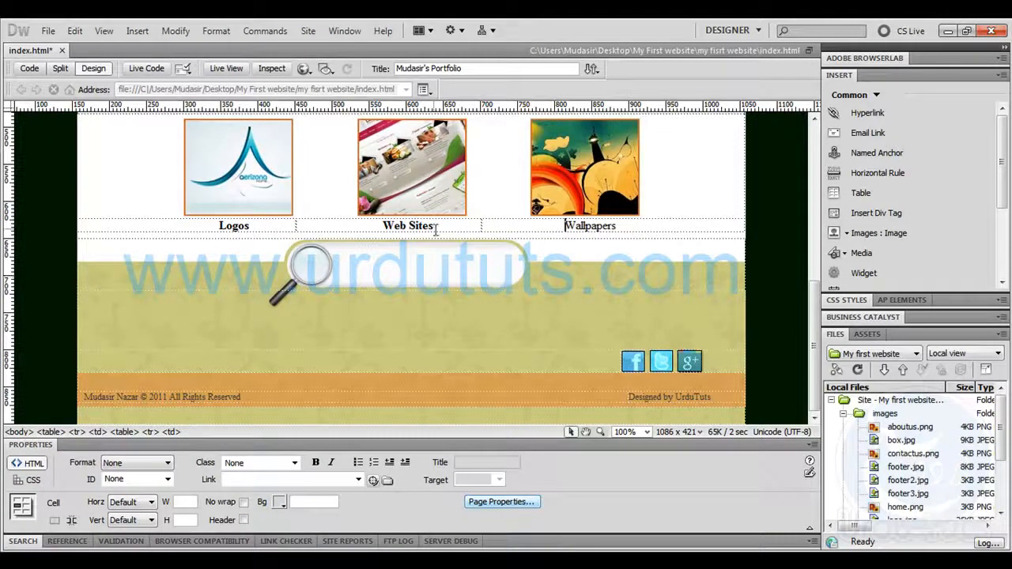
Switch to tutorial psd.psd in Photoshop, show the Wallpapers text layer and hide the guides and selection outline
{"action": "left_click_drag", "start_coordinate": [251, 226], "coordinate": [216, 226]}
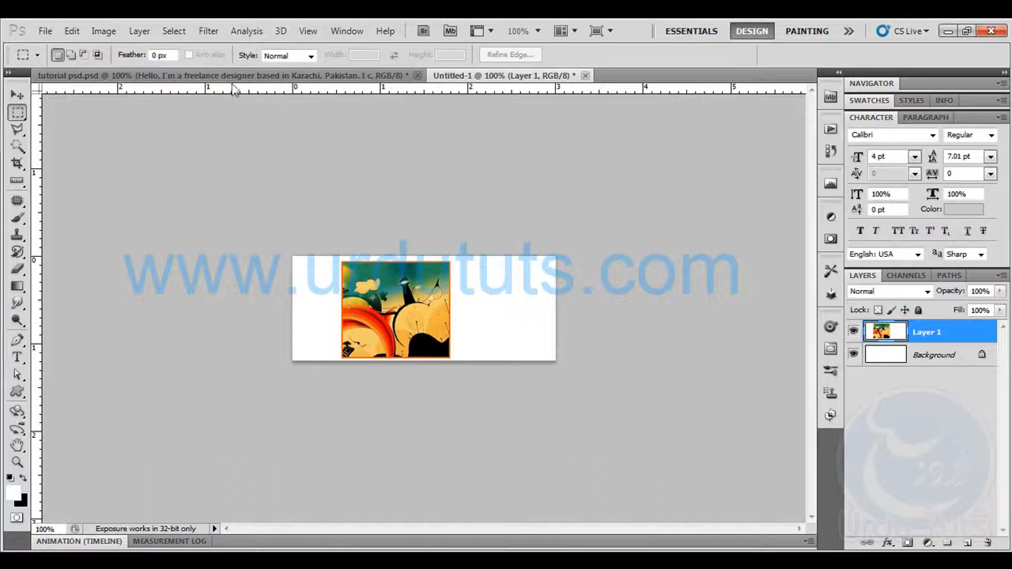
{"action": "left_click", "coordinate": [233, 78]}
{"action": "scroll", "coordinate": [871, 456], "scroll_direction": "down", "scroll_amount": 3}
{"action": "scroll", "coordinate": [871, 456], "scroll_direction": "down", "scroll_amount": 6}
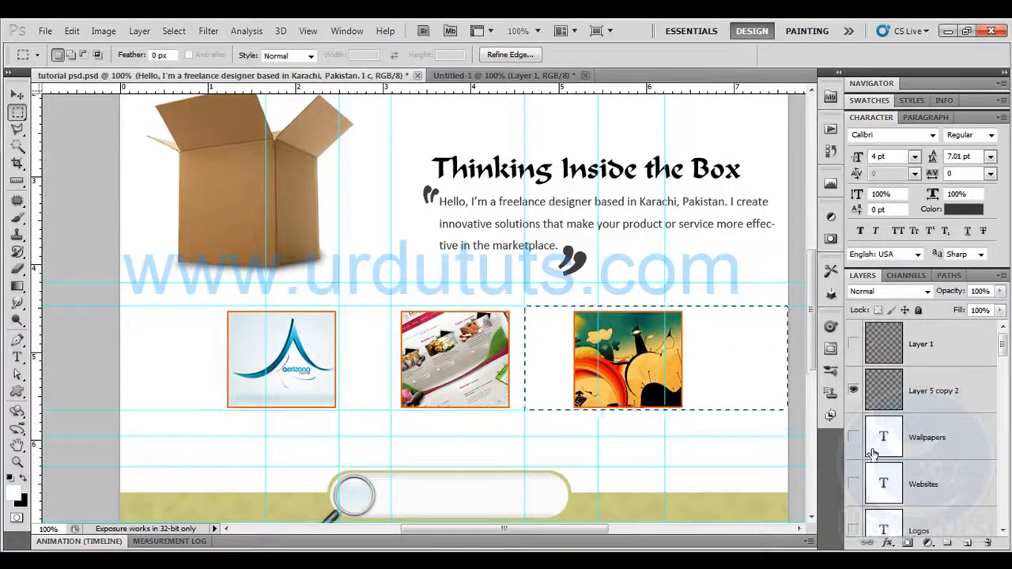
{"action": "left_click", "coordinate": [853, 437]}
{"action": "key", "text": "ctrl+h"}
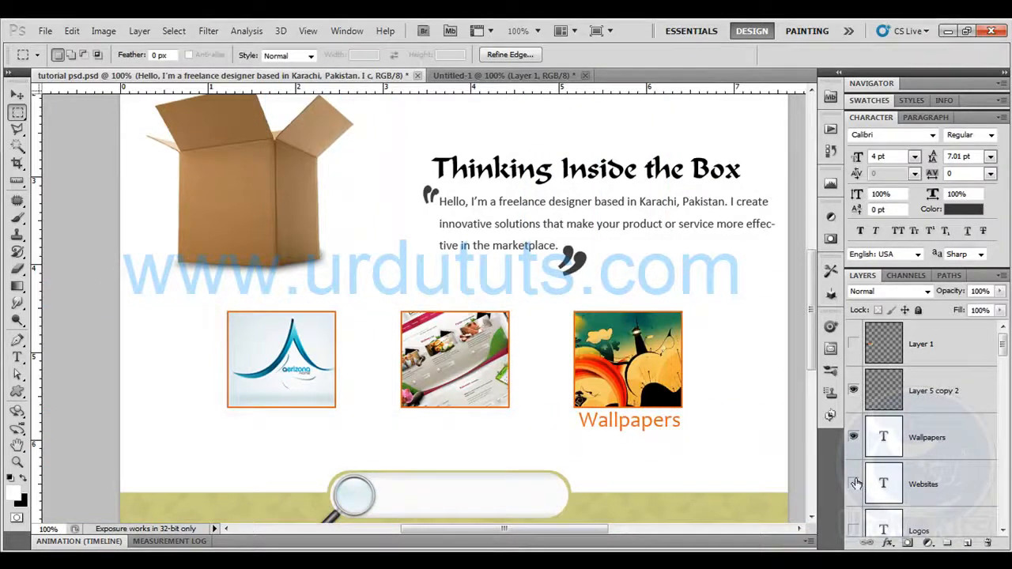
Copy the hex code of the Wallpapers text layer's orange colour
{"action": "key", "text": "t"}
{"action": "left_click", "coordinate": [579, 422]}
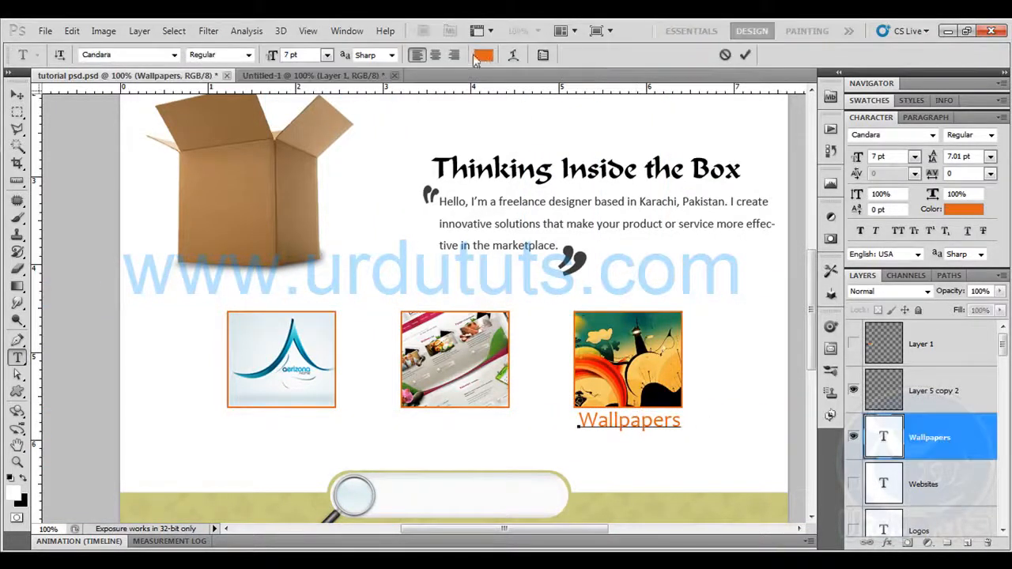
{"action": "left_click", "coordinate": [477, 57]}
{"action": "double_click", "coordinate": [902, 381]}
{"action": "key", "text": "ctrl+c"}
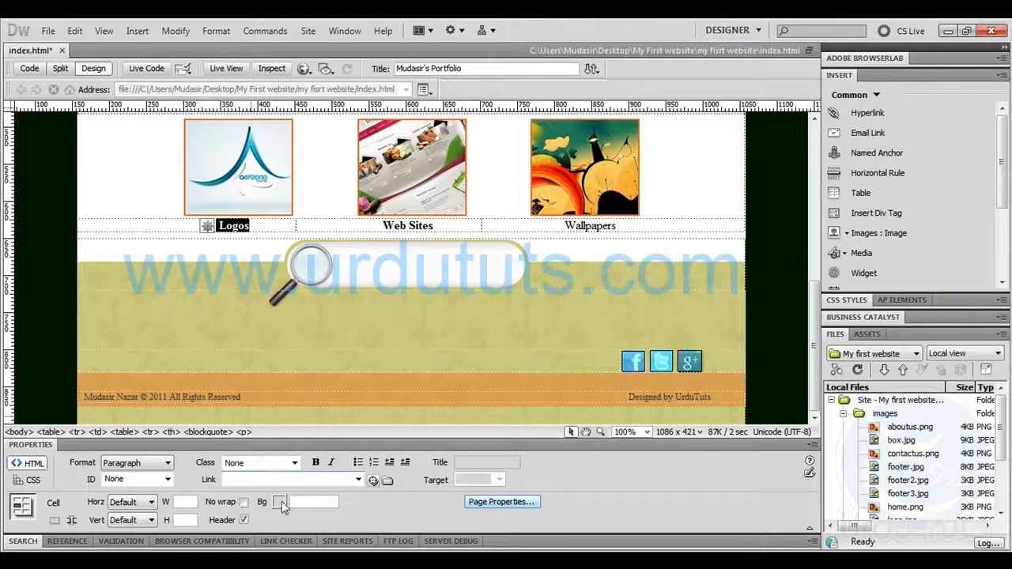
In Dreamweaver, create a CSS class named billboard for the Logos caption and set its text colour to #e56619
{"action": "left_click", "coordinate": [240, 225]}
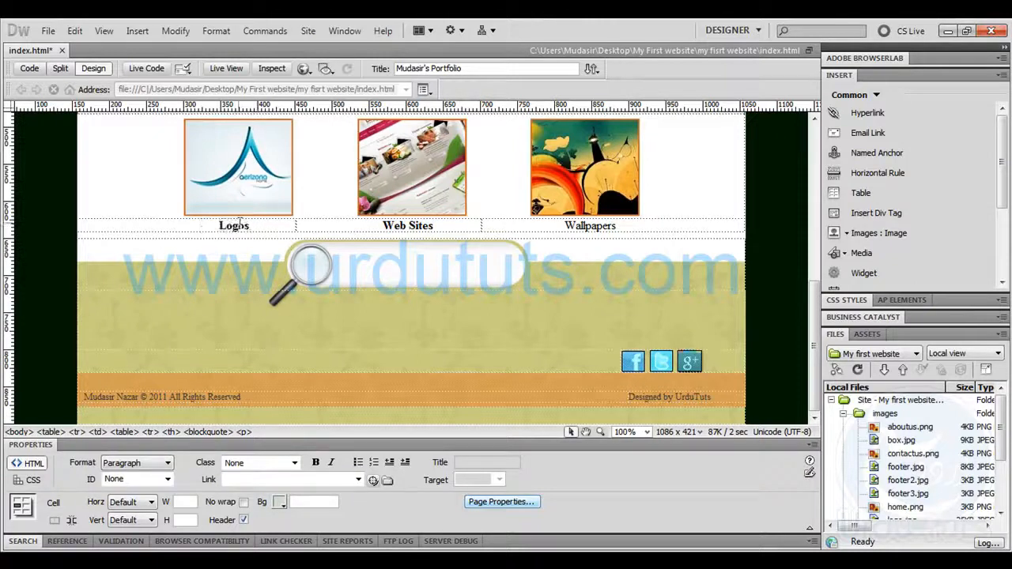
{"action": "left_click_drag", "start_coordinate": [219, 224], "coordinate": [257, 224]}
{"action": "left_click", "coordinate": [28, 480]}
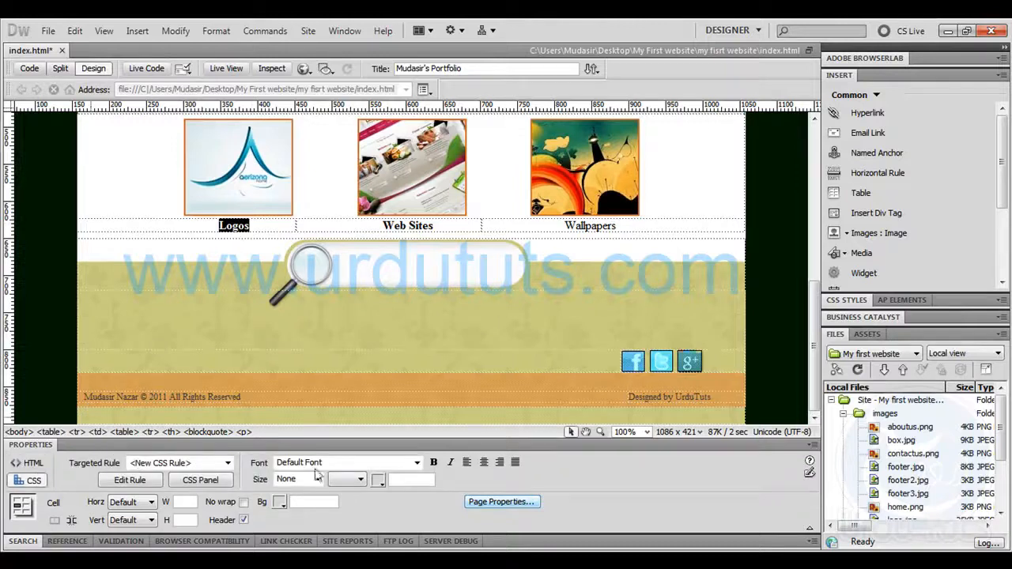
{"action": "left_click", "coordinate": [388, 488]}
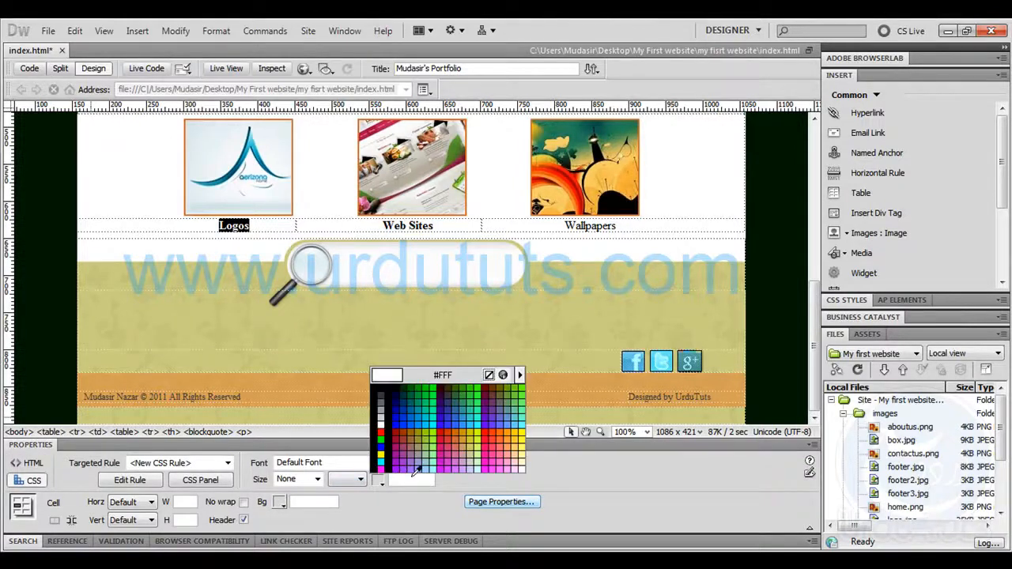
{"action": "left_click", "coordinate": [402, 457]}
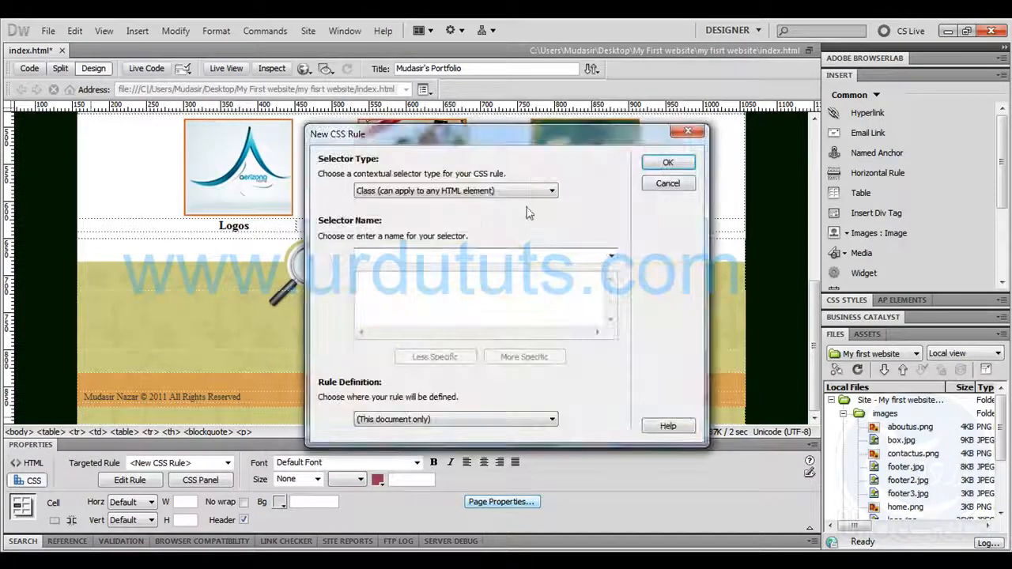
{"action": "type", "text": "billboard"}
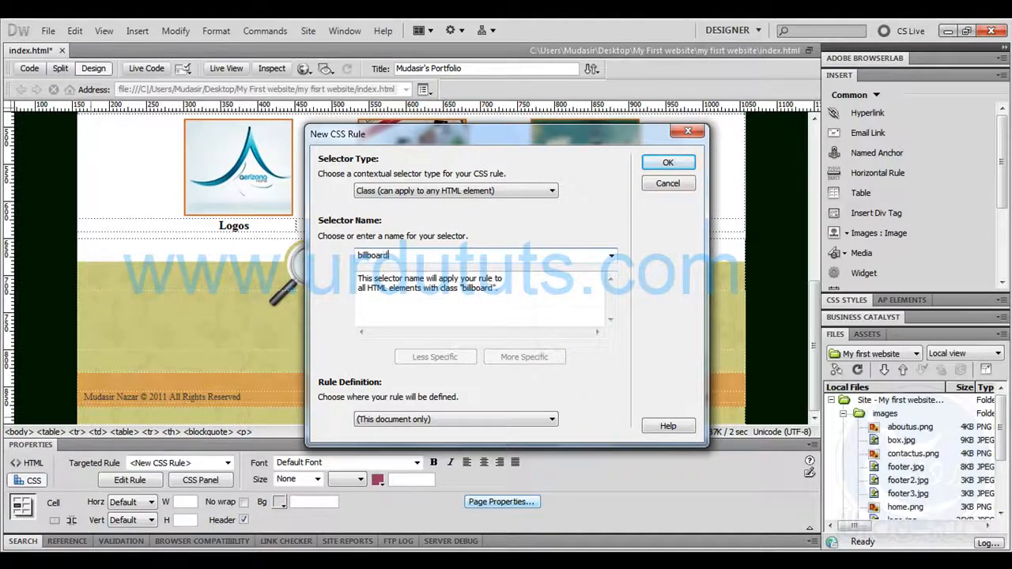
{"action": "left_click", "coordinate": [668, 162]}
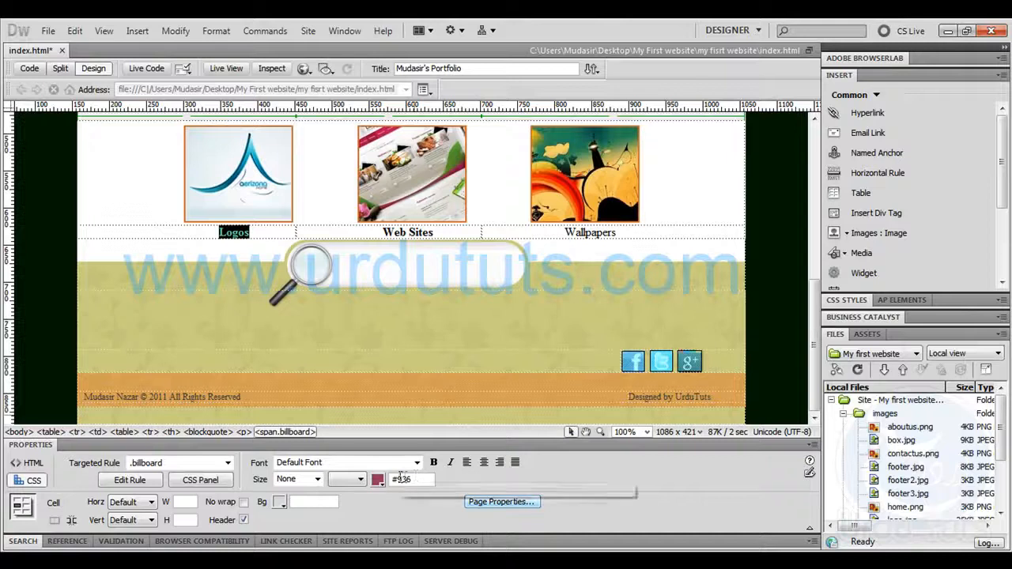
{"action": "key", "text": "ctrl+v"}
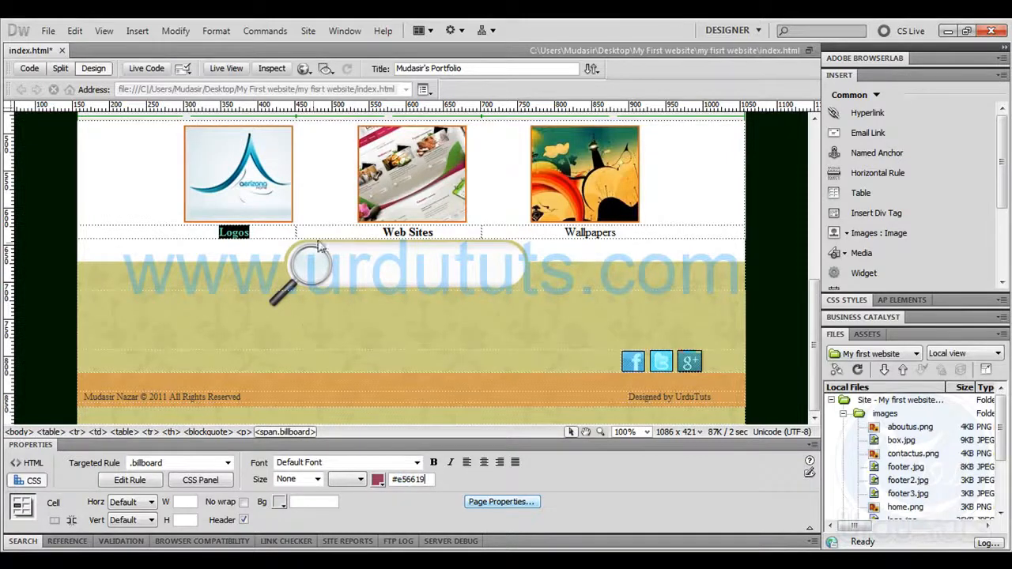
Apply the billboard class to the Web Sites and Wallpapers captions
{"action": "left_click", "coordinate": [381, 233]}
{"action": "left_click_drag", "start_coordinate": [381, 233], "coordinate": [438, 232]}
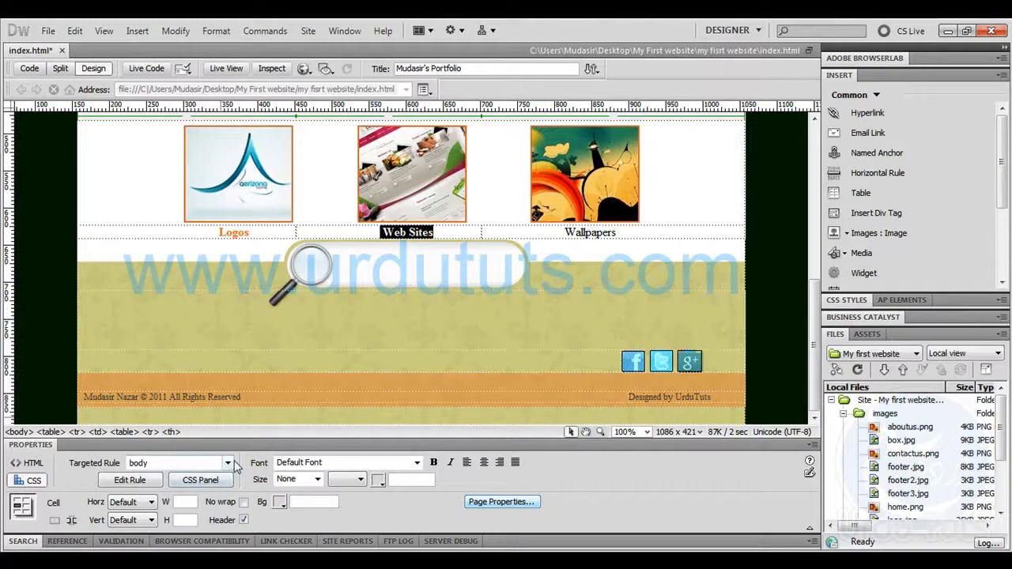
{"action": "left_click", "coordinate": [227, 463]}
{"action": "left_click", "coordinate": [189, 433]}
{"action": "left_click_drag", "start_coordinate": [563, 232], "coordinate": [617, 232]}
{"action": "left_click", "coordinate": [228, 463]}
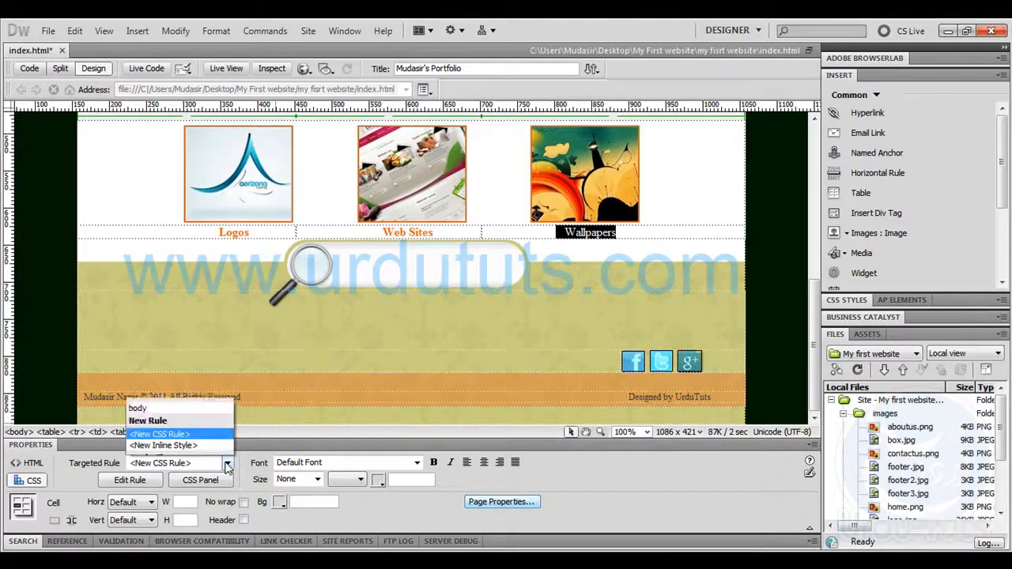
{"action": "left_click", "coordinate": [174, 430]}
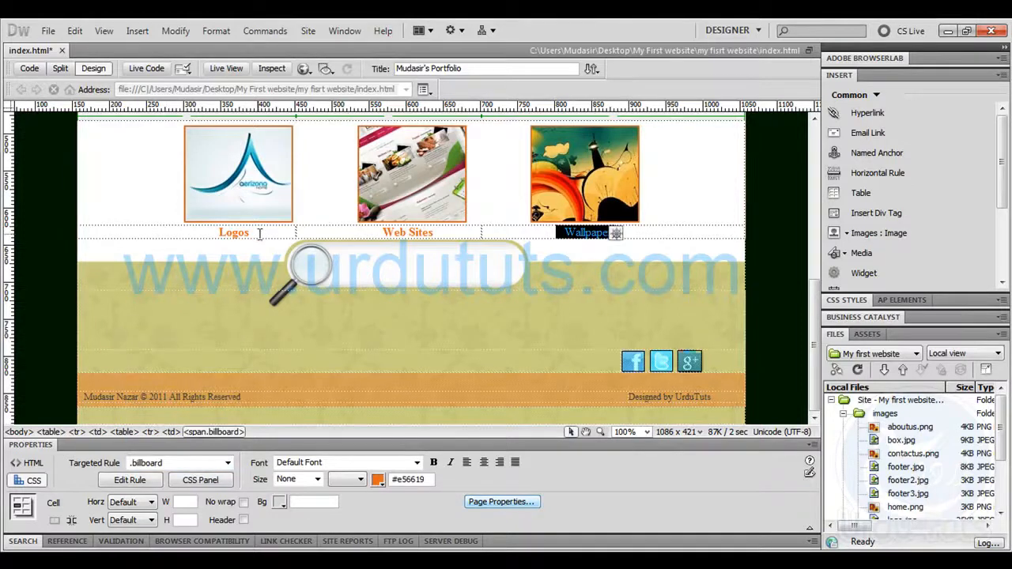
Set the billboard class's font size to 24 px and save the page
{"action": "left_click_drag", "start_coordinate": [258, 234], "coordinate": [218, 233]}
{"action": "left_click", "coordinate": [313, 481]}
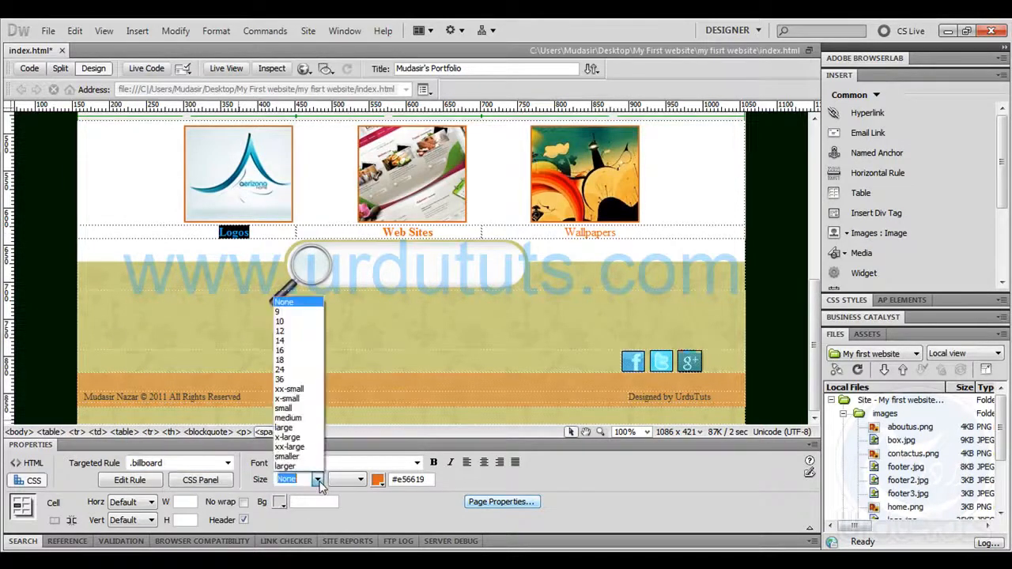
{"action": "left_click", "coordinate": [293, 341]}
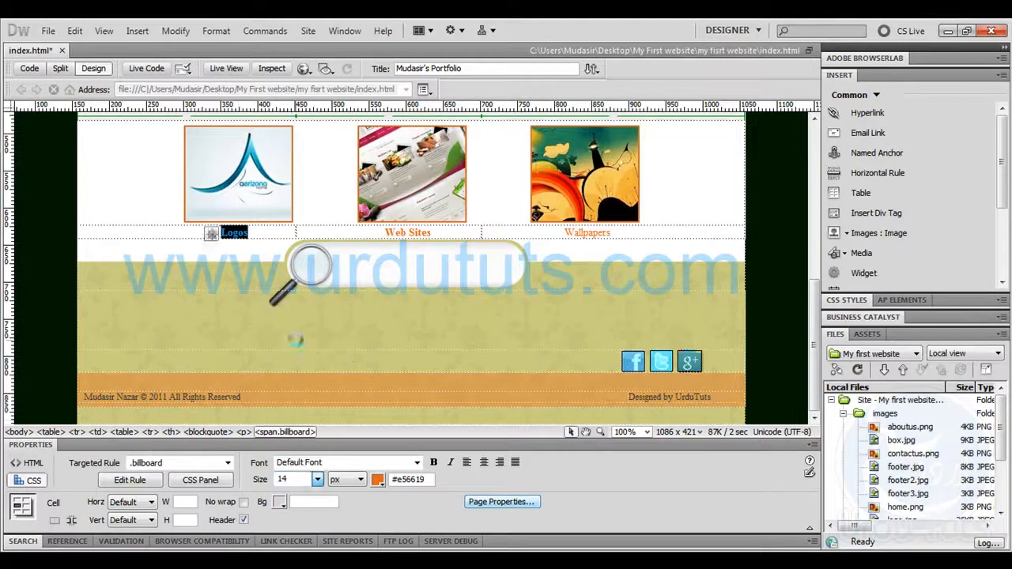
{"action": "left_click", "coordinate": [317, 480]}
{"action": "left_click", "coordinate": [297, 372]}
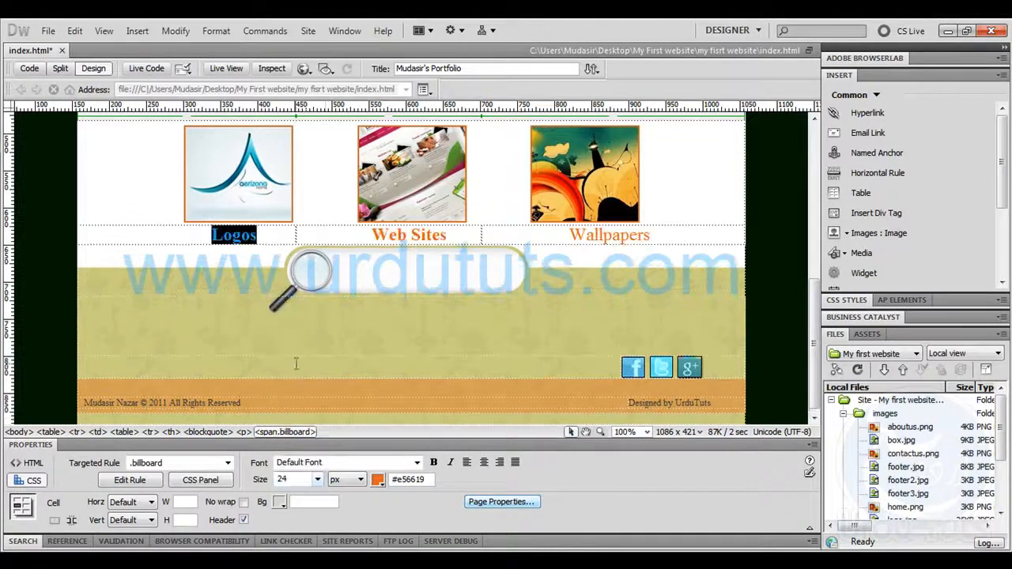
{"action": "left_click", "coordinate": [338, 235]}
{"action": "key", "text": "ctrl+s"}
Add an empty row below the caption row of the thumbnail table
{"action": "left_click", "coordinate": [206, 259]}
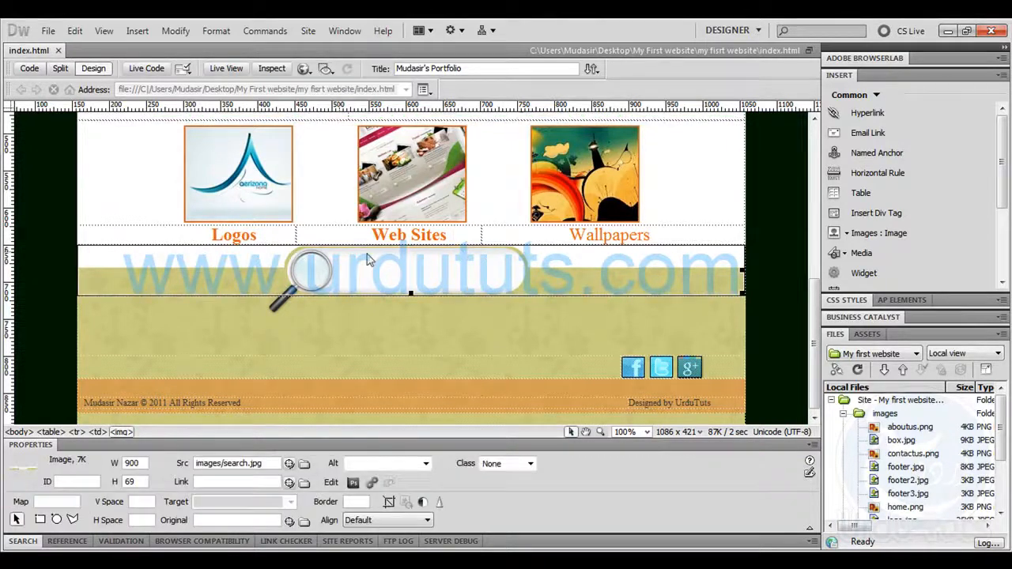
{"action": "left_click", "coordinate": [712, 231]}
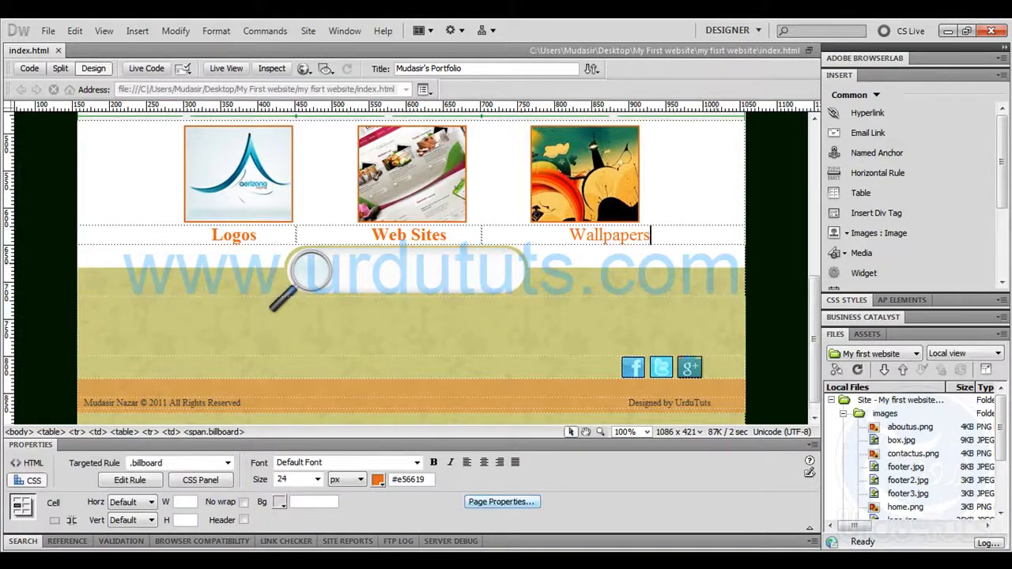
{"action": "key", "text": "Tab"}
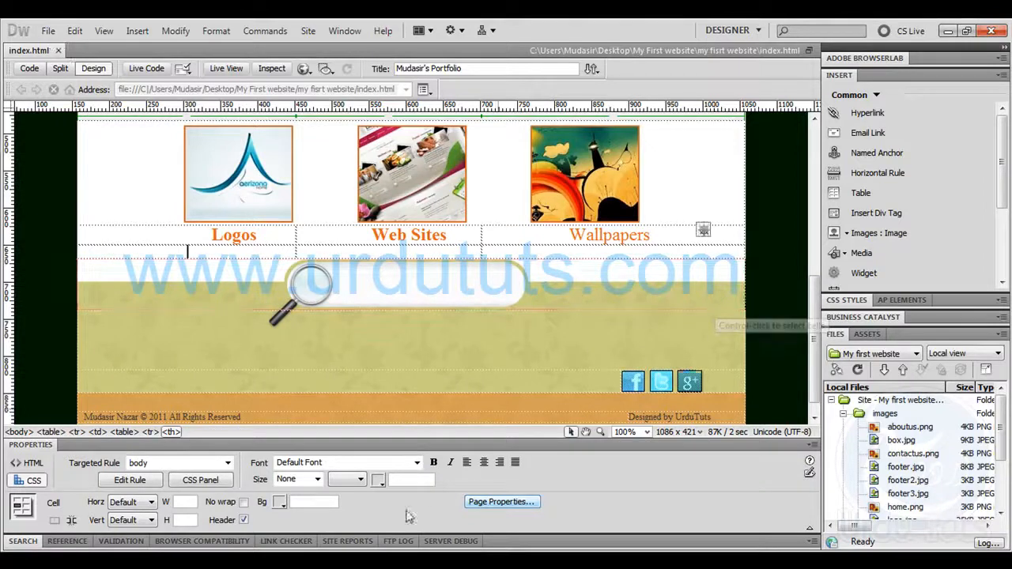
Switch to the browser, reload index.html and examine the whole page, including the thumbnails, captions and navigation links
{"action": "left_click", "coordinate": [347, 561]}
{"action": "left_click", "coordinate": [56, 50]}
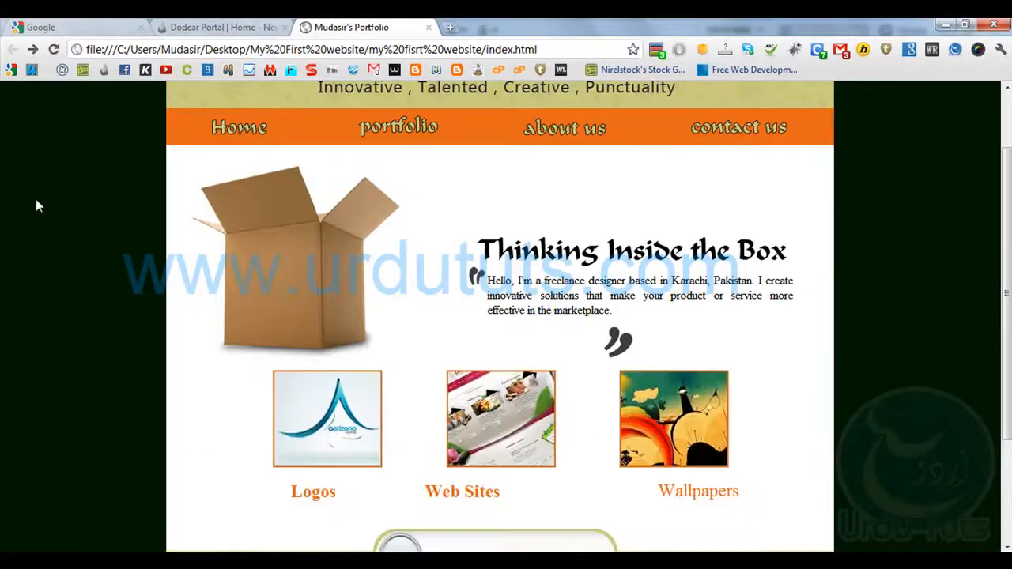
{"action": "scroll", "coordinate": [47, 263], "scroll_direction": "down", "scroll_amount": 2}
{"action": "scroll", "coordinate": [47, 262], "scroll_direction": "up", "scroll_amount": 3}
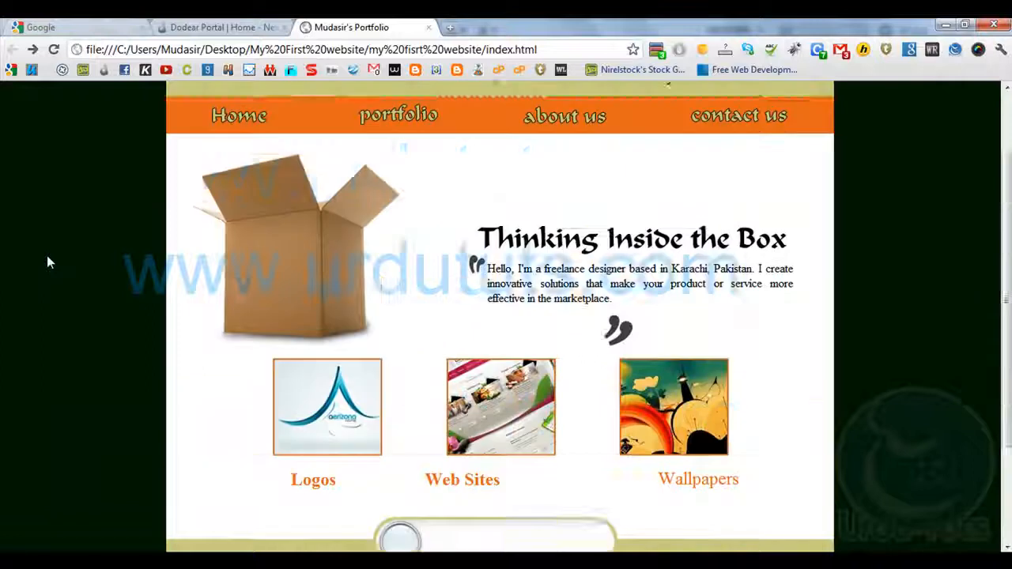
{"action": "scroll", "coordinate": [47, 263], "scroll_direction": "down", "scroll_amount": 3}
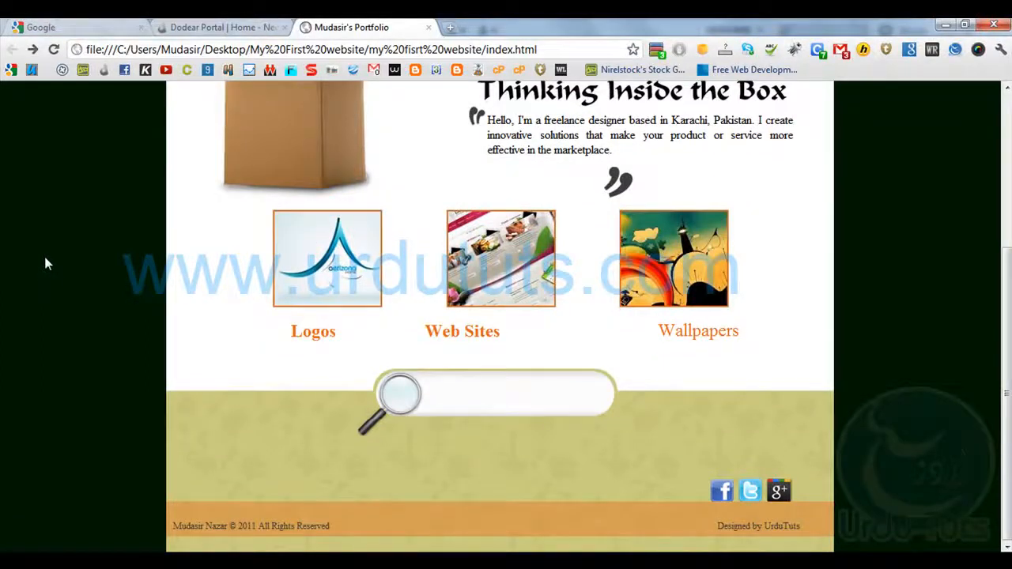
{"action": "scroll", "coordinate": [42, 277], "scroll_direction": "up", "scroll_amount": 3}
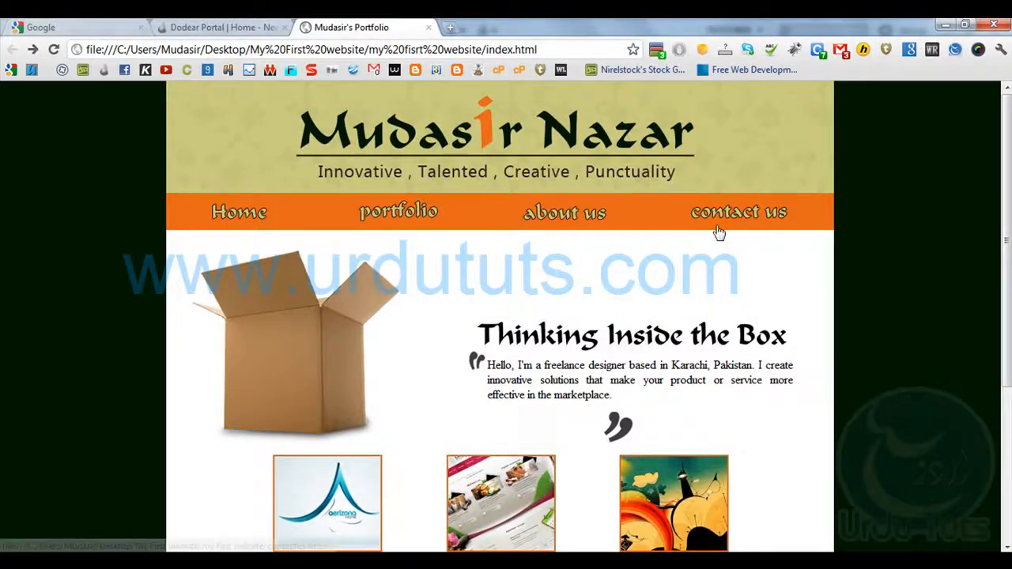
{"action": "mouse_move", "coordinate": [113, 561]}
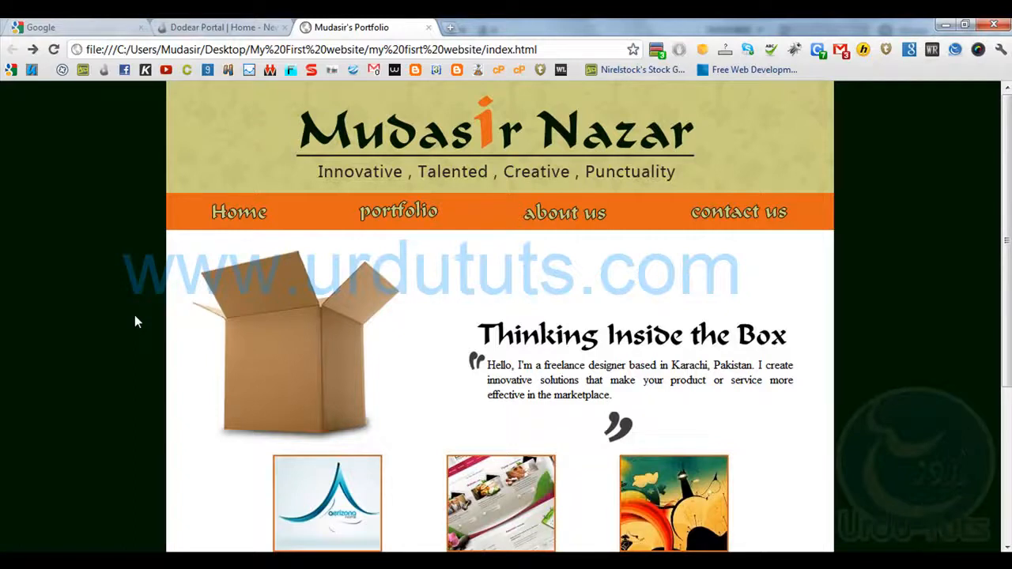
{"action": "scroll", "coordinate": [66, 301], "scroll_direction": "down", "scroll_amount": 2}
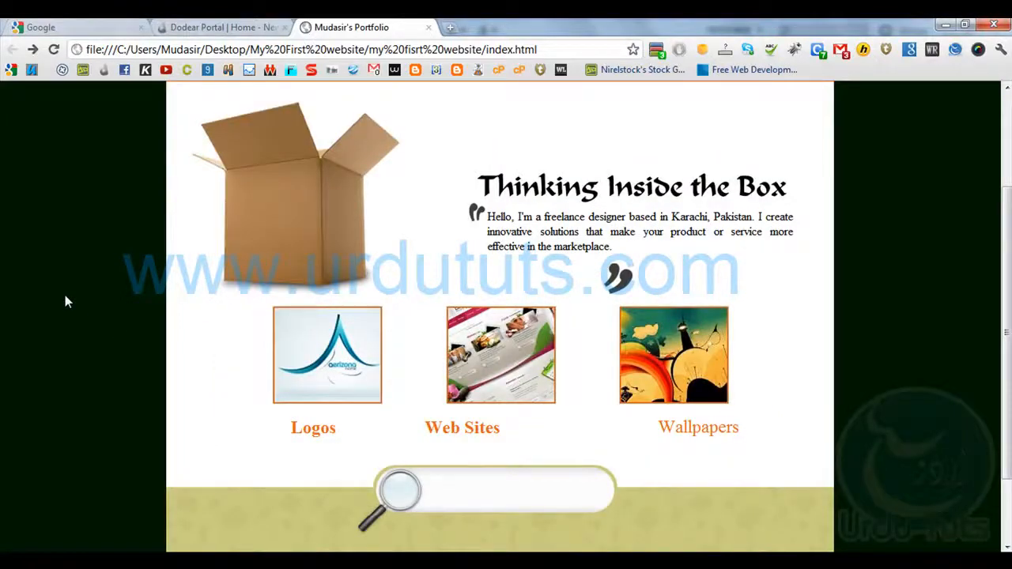
{"action": "scroll", "coordinate": [64, 295], "scroll_direction": "up", "scroll_amount": 2}
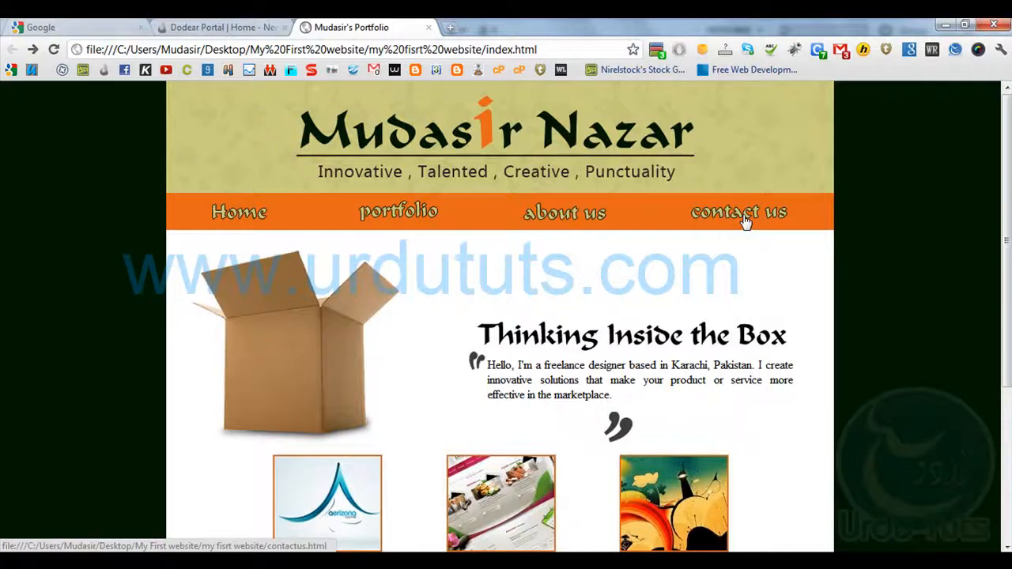
Switch back to Dreamweaver and delete some of the spacing in front of the Wallpapers caption
{"action": "key", "text": "alt+Tab"}
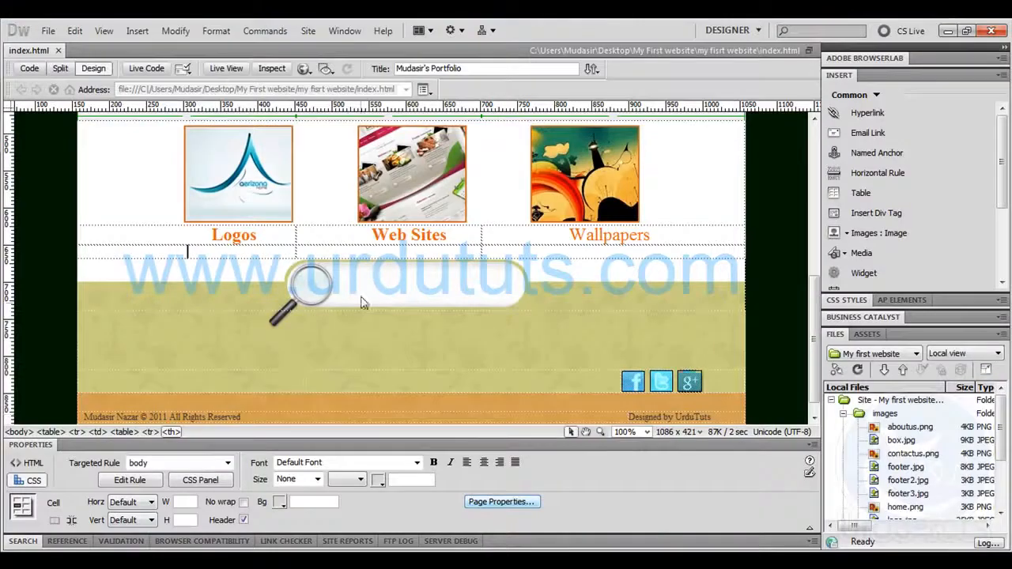
{"action": "left_click", "coordinate": [298, 236]}
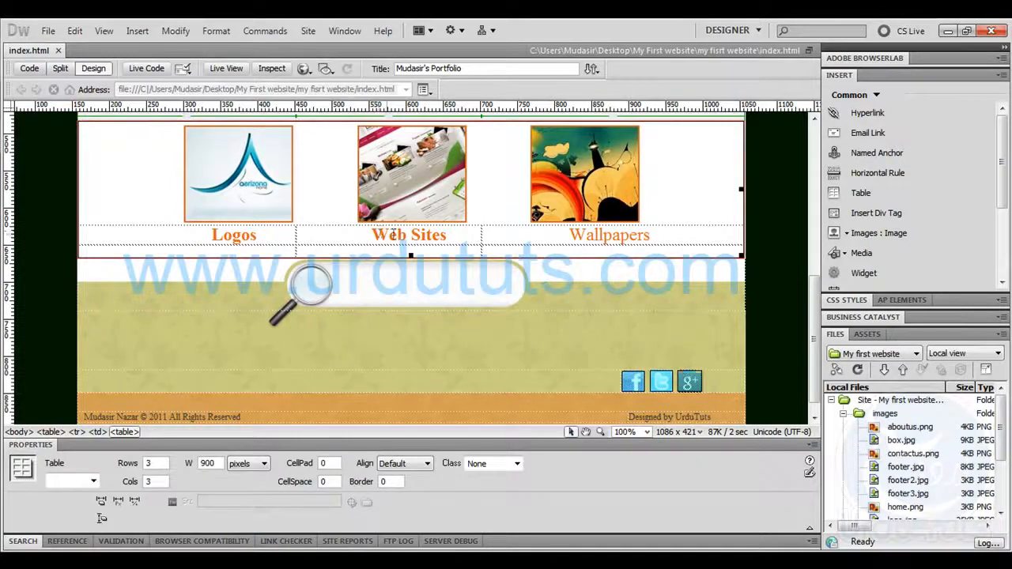
{"action": "left_click_drag", "start_coordinate": [368, 234], "coordinate": [311, 235]}
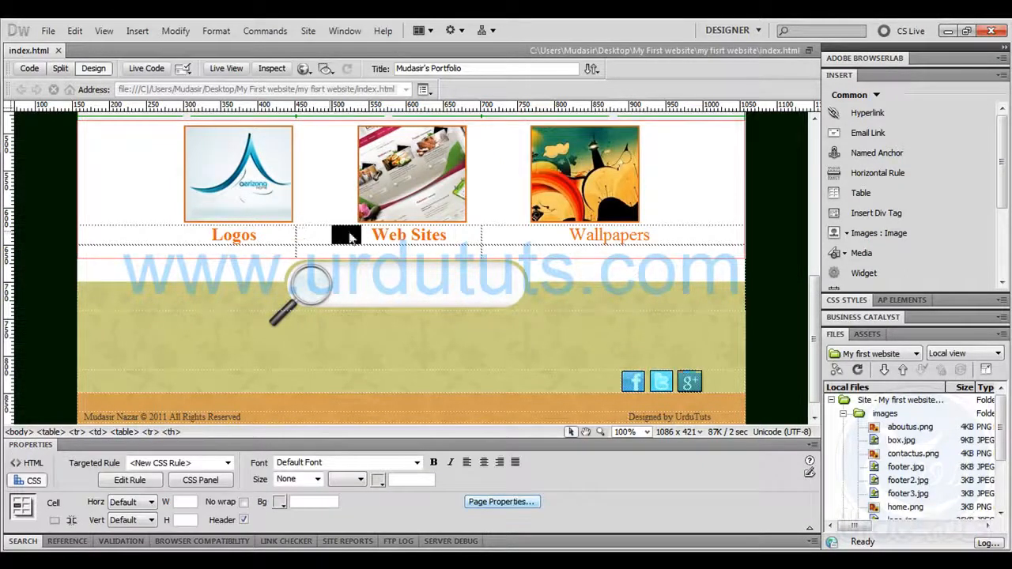
{"action": "left_click", "coordinate": [375, 235]}
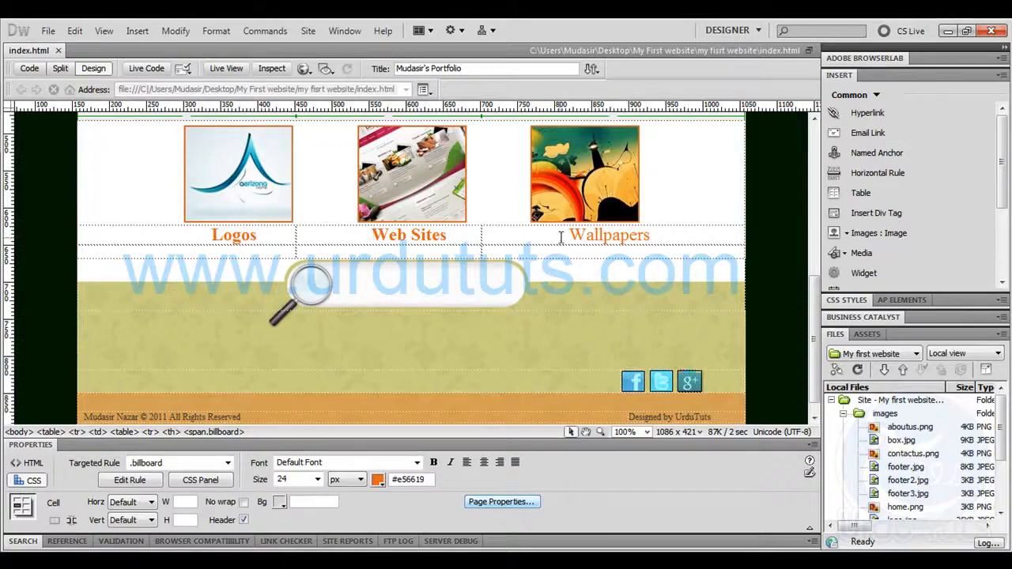
{"action": "key", "text": "BackSpace"}
{"action": "key", "text": "BackSpace"}
{"action": "key", "text": "BackSpace"}
{"action": "key", "text": "BackSpace"}
{"action": "key", "text": "BackSpace"}
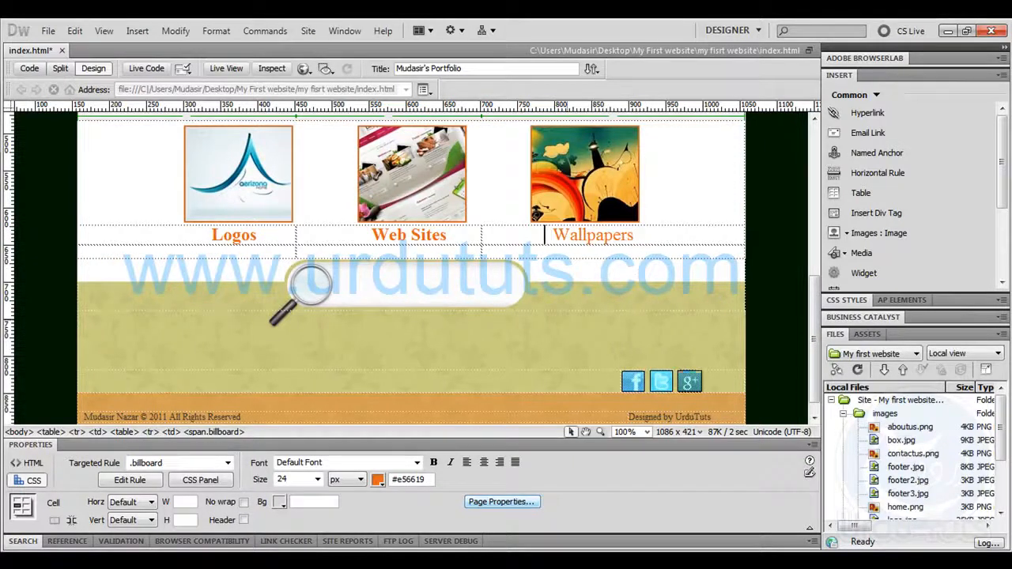
Delete the caption row and the empty row below it from the thumbnail table
{"action": "left_click_drag", "start_coordinate": [451, 239], "coordinate": [183, 248]}
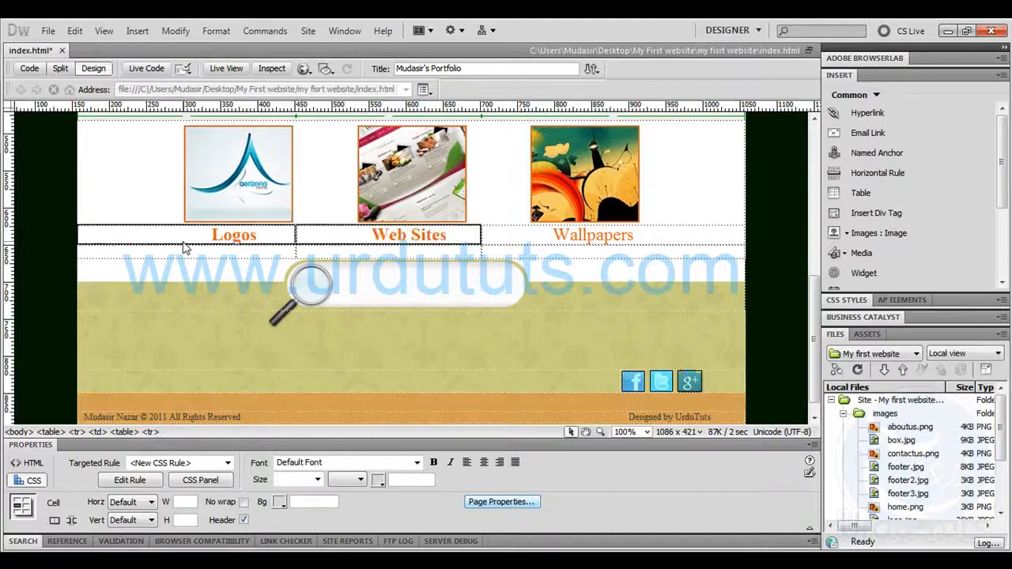
{"action": "key", "text": "Delete"}
{"action": "left_click_drag", "start_coordinate": [668, 237], "coordinate": [245, 255]}
{"action": "key", "text": "Delete"}
{"action": "left_click", "coordinate": [478, 234]}
{"action": "left_click", "coordinate": [479, 237]}
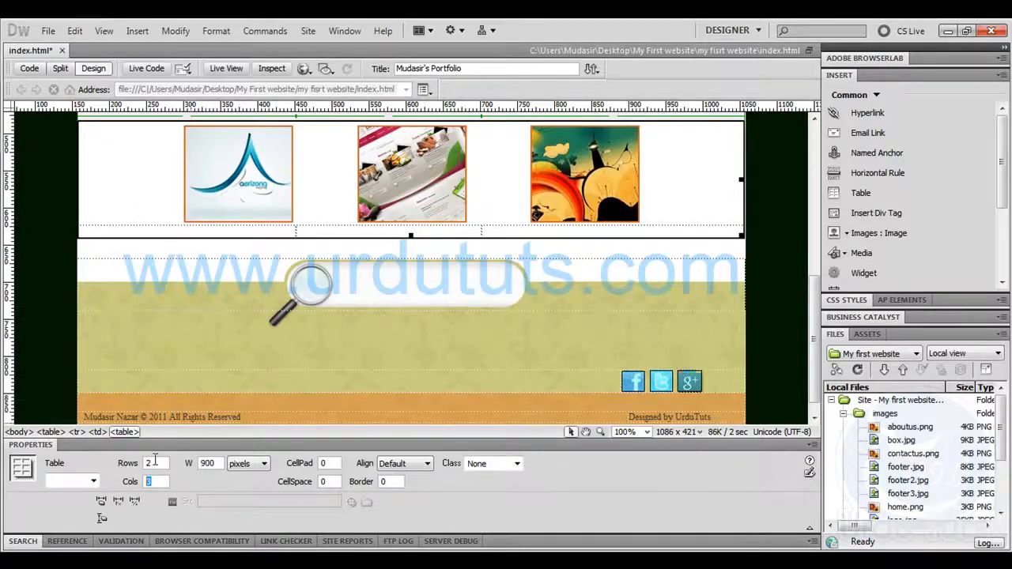
Insert a table with 1 row and 3 columns below the thumbnails and set its width to 900 pixels
{"action": "left_click", "coordinate": [360, 250]}
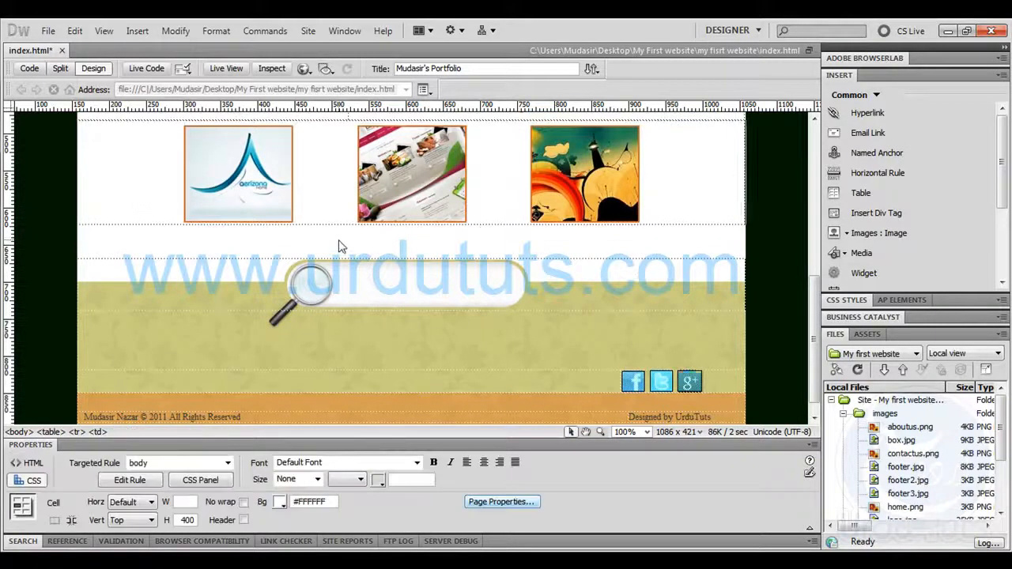
{"action": "left_click", "coordinate": [857, 193]}
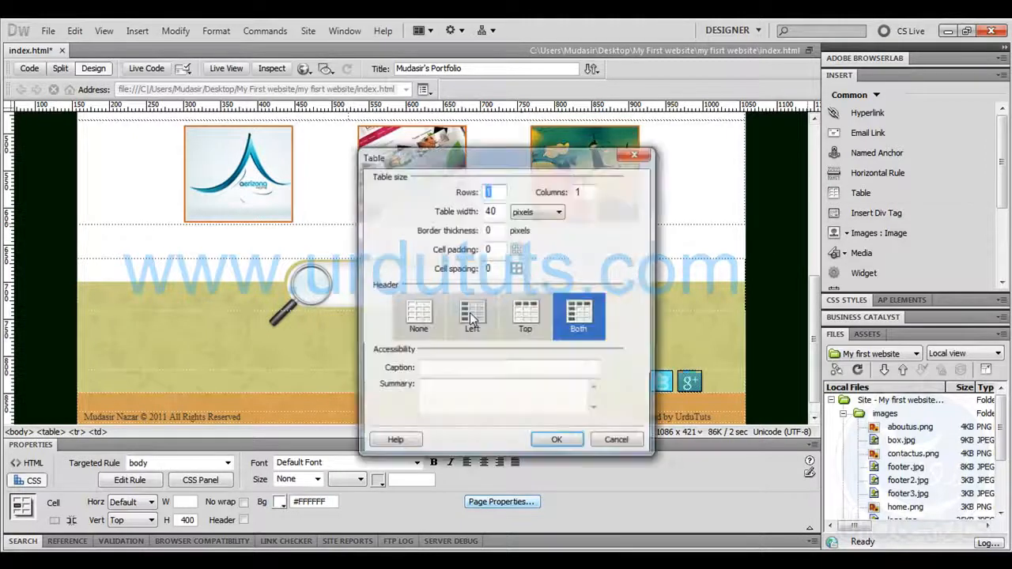
{"action": "left_click_drag", "start_coordinate": [559, 446], "coordinate": [534, 444]}
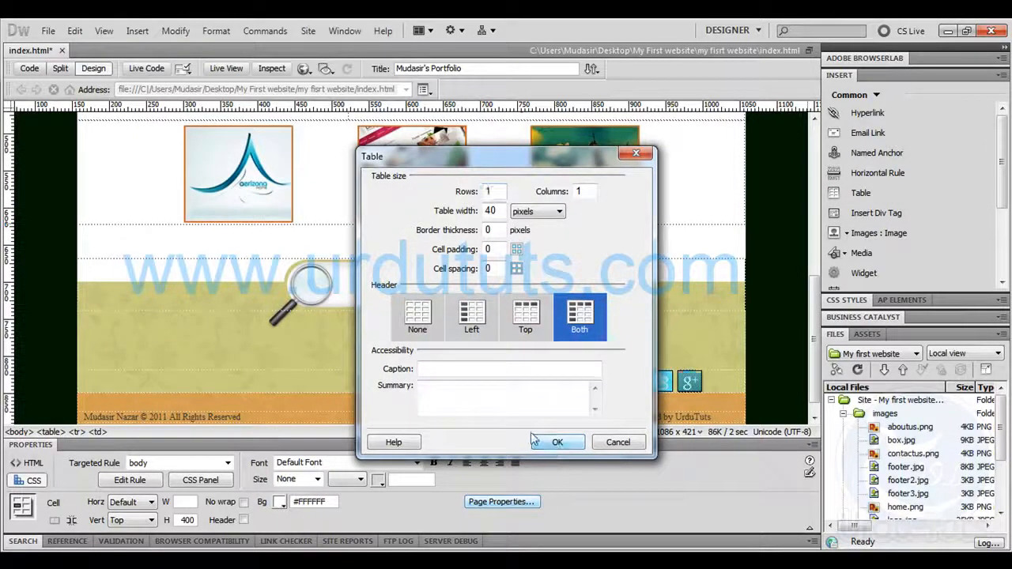
{"action": "double_click", "coordinate": [585, 189]}
{"action": "type", "text": "3"}
{"action": "key", "text": "Return"}
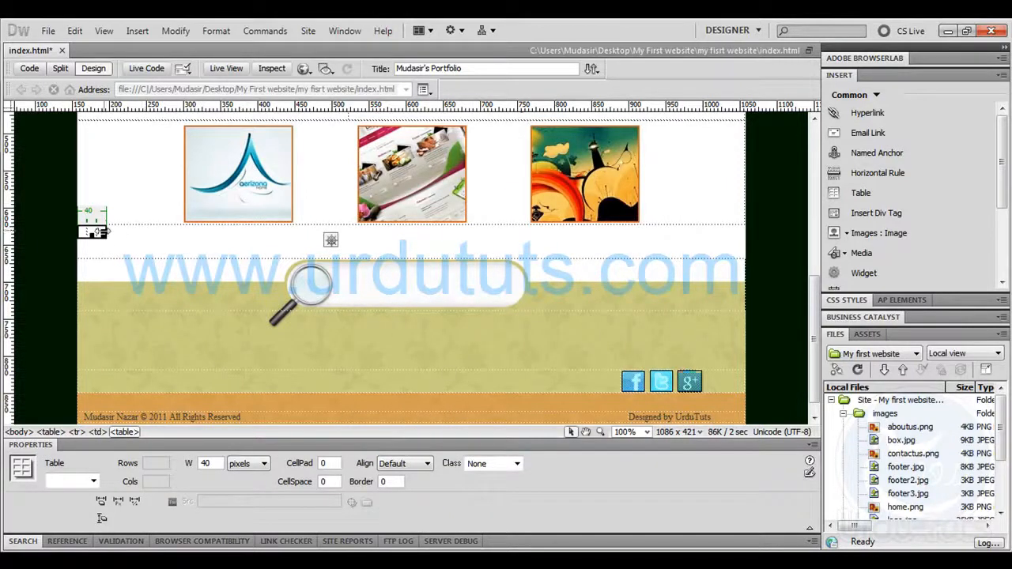
{"action": "double_click", "coordinate": [206, 465]}
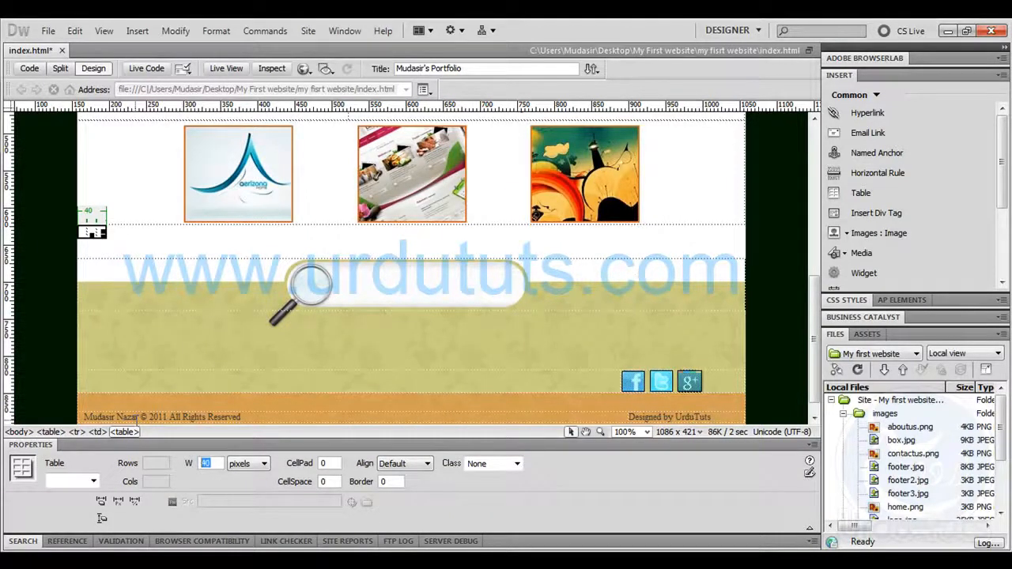
{"action": "key", "text": "Return"}
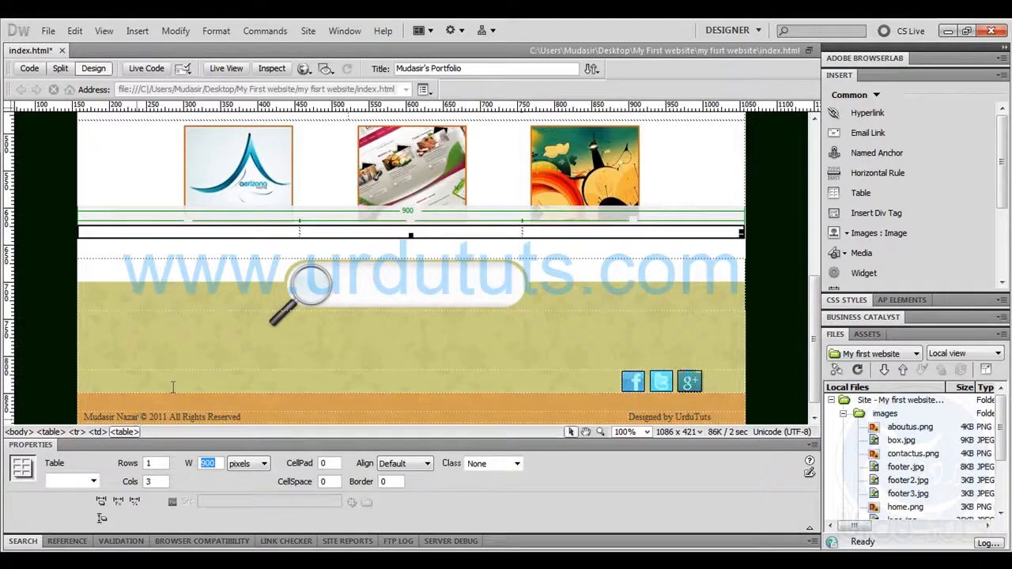
Enter "Logos" in the first cell of the new table and set the table to 6 columns
{"action": "left_click", "coordinate": [225, 230]}
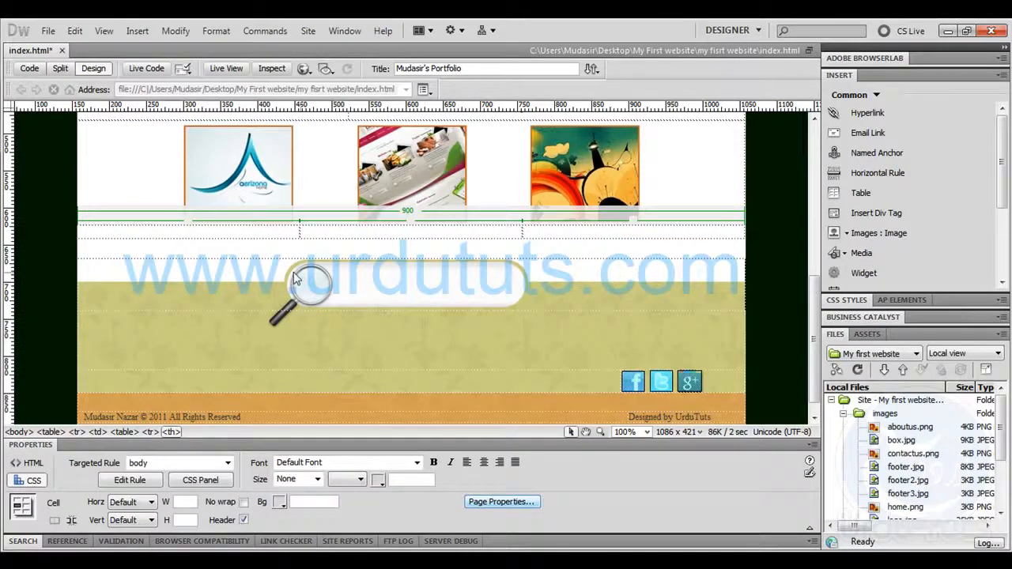
{"action": "type", "text": "Logos"}
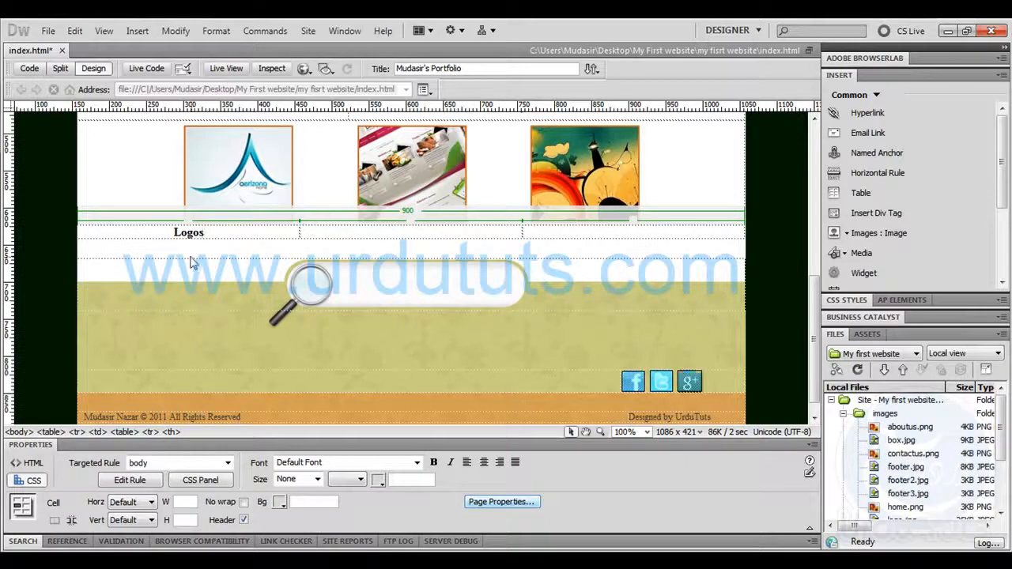
{"action": "left_click", "coordinate": [139, 237]}
{"action": "left_click_drag", "start_coordinate": [164, 482], "coordinate": [37, 482]}
{"action": "type", "text": "6"}
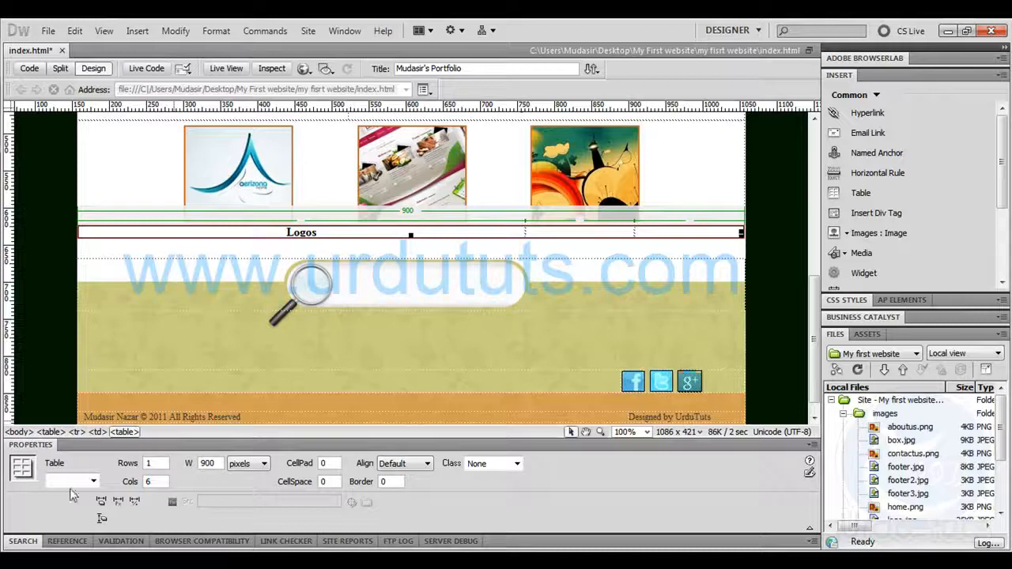
{"action": "key", "text": "Return"}
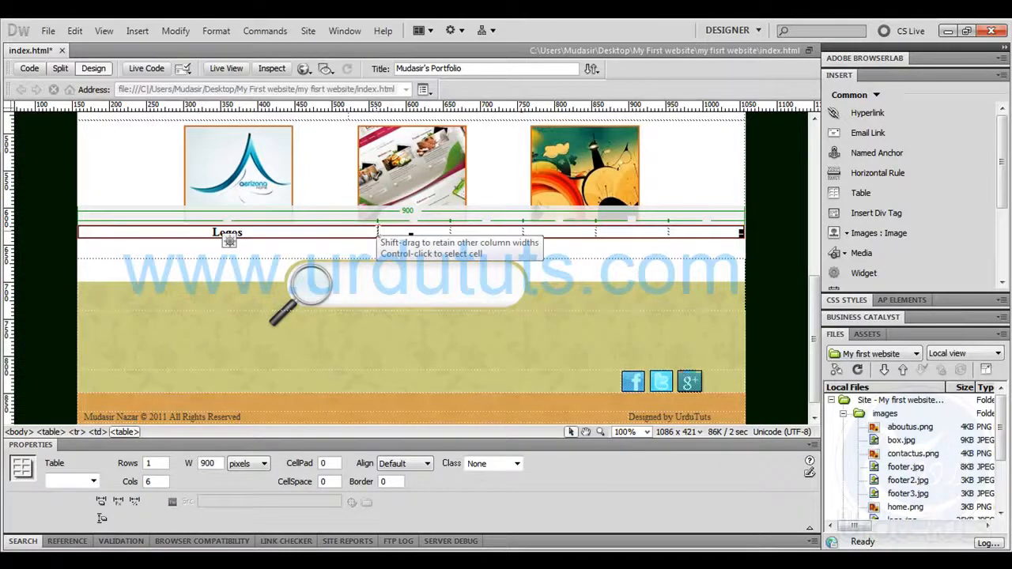
Resize the first two columns to about 126 and 140 pixels and move the Logos text into the second cell
{"action": "left_click", "coordinate": [377, 231]}
{"action": "left_click_drag", "start_coordinate": [377, 231], "coordinate": [170, 231]}
{"action": "left_click_drag", "start_coordinate": [450, 231], "coordinate": [273, 231]}
{"action": "left_click_drag", "start_coordinate": [144, 232], "coordinate": [107, 233]}
{"action": "key", "text": "ctrl+c"}
{"action": "key", "text": "Delete"}
{"action": "left_click", "coordinate": [213, 233]}
{"action": "key", "text": "ctrl+v"}
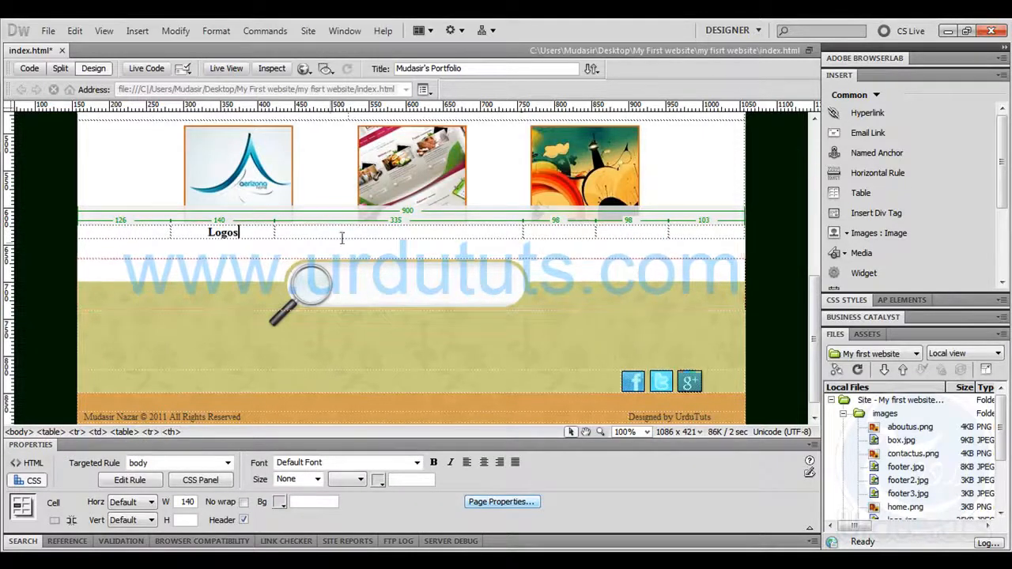
Resize the third and fourth columns to about 115 and 142 pixels and enter "Web sites" in the fourth cell
{"action": "left_click", "coordinate": [490, 230]}
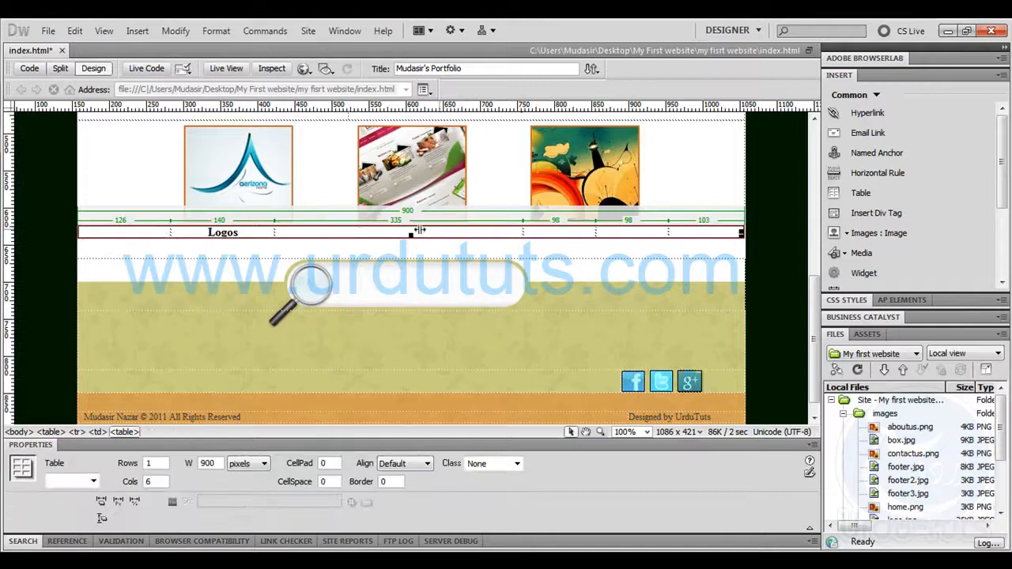
{"action": "left_click_drag", "start_coordinate": [359, 232], "coordinate": [359, 233]}
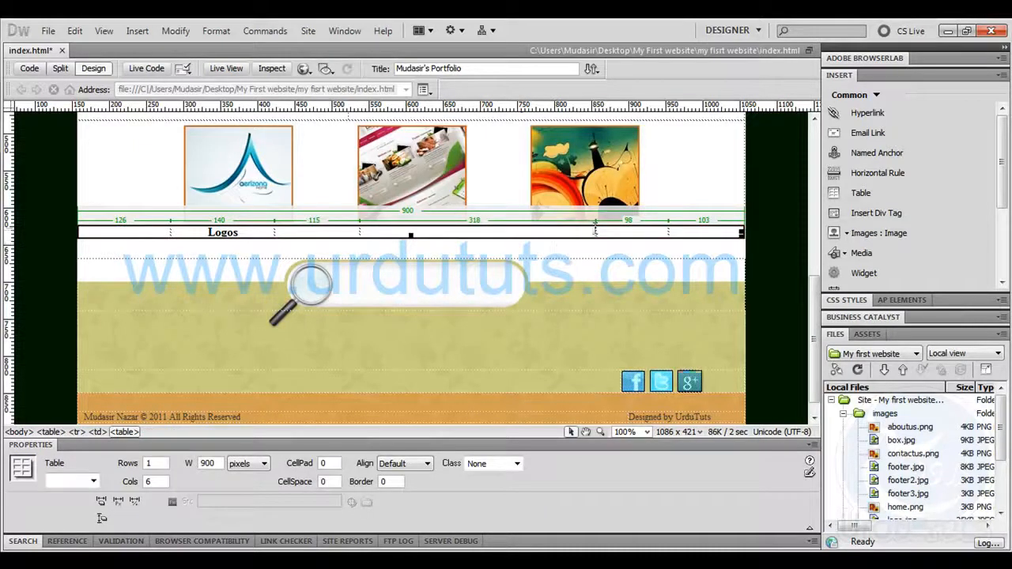
{"action": "left_click_drag", "start_coordinate": [596, 230], "coordinate": [464, 231]}
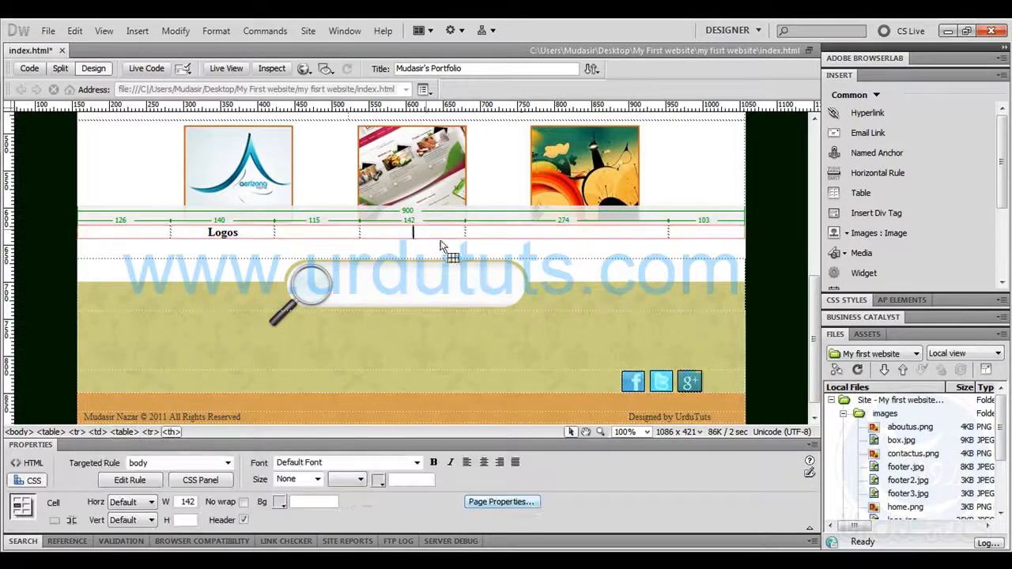
{"action": "type", "text": "Web S"}
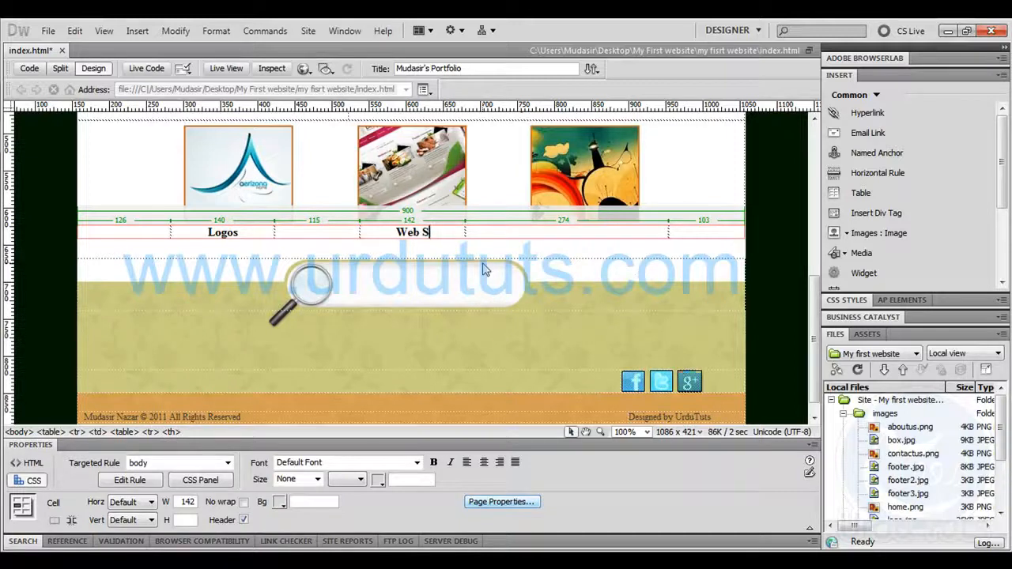
{"action": "key", "text": "BackSpace"}
{"action": "type", "text": "sites"}
Narrow the fifth column to about 90 pixels and enter "Wallpapers" in the last cell
{"action": "left_click", "coordinate": [668, 232]}
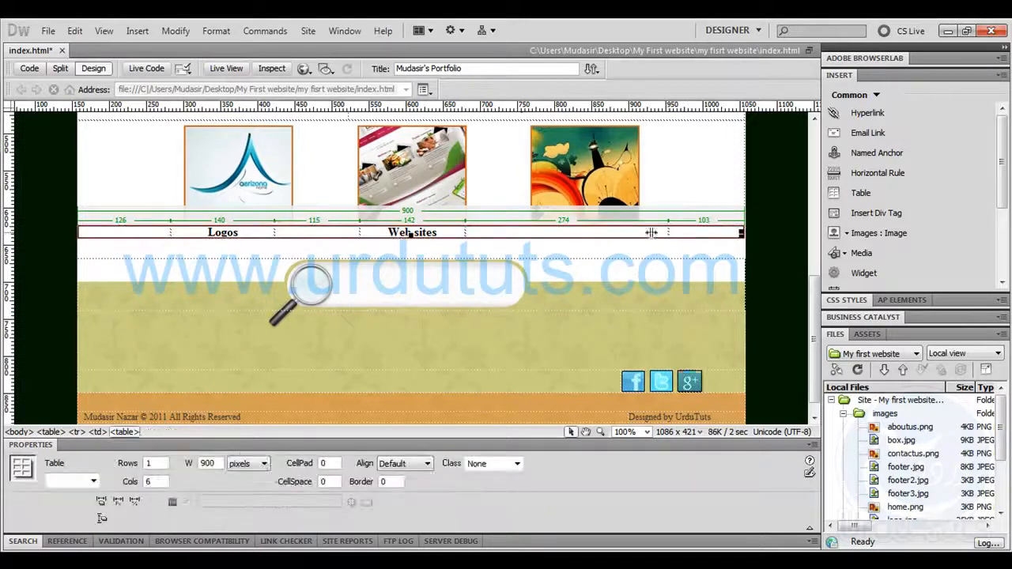
{"action": "left_click_drag", "start_coordinate": [530, 232], "coordinate": [531, 233]}
{"action": "left_click", "coordinate": [557, 233]}
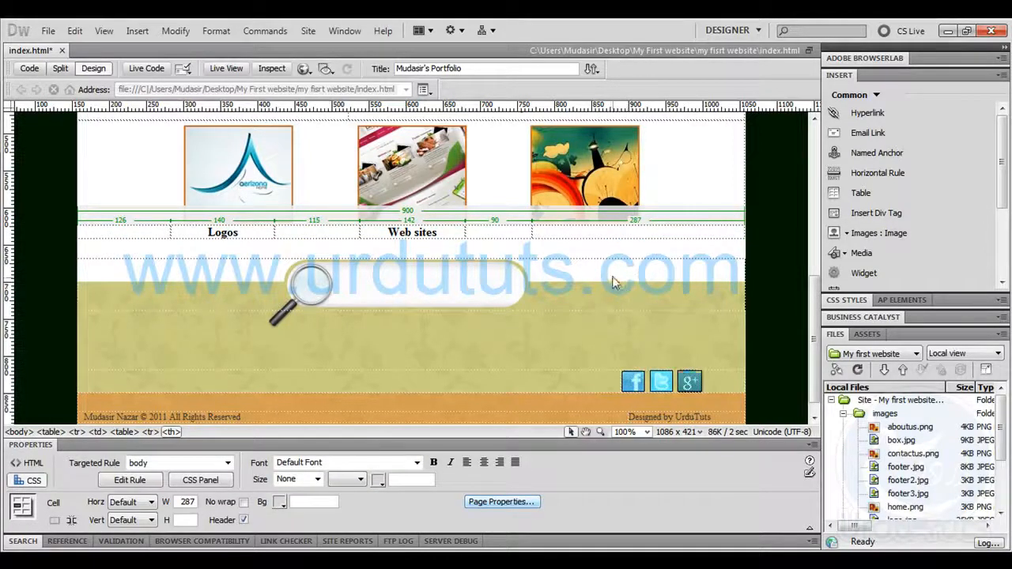
{"action": "type", "text": "Wallpapers"}
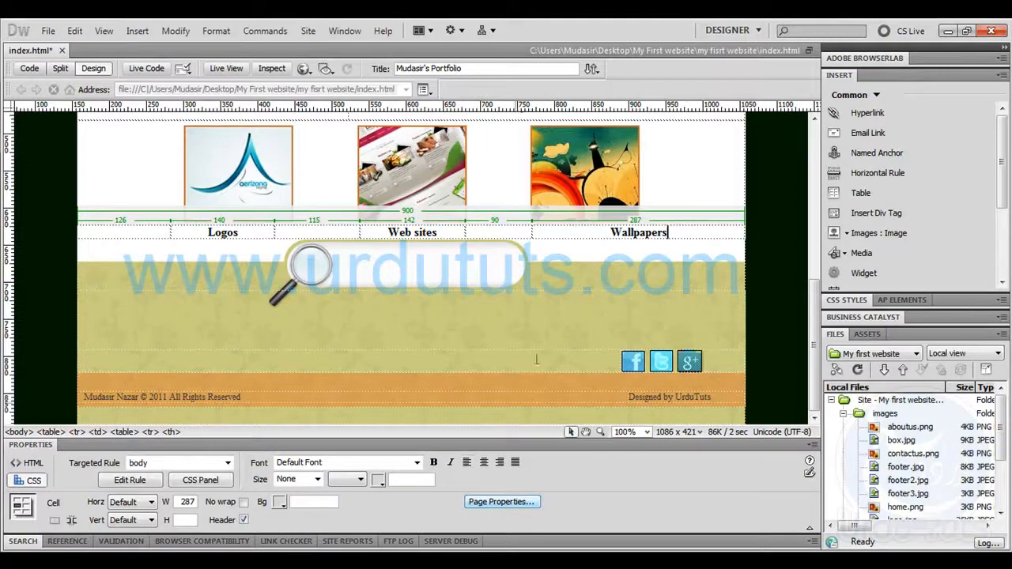
Turn off the header option for the Wallpapers cell and clear its width value
{"action": "left_click", "coordinate": [245, 520]}
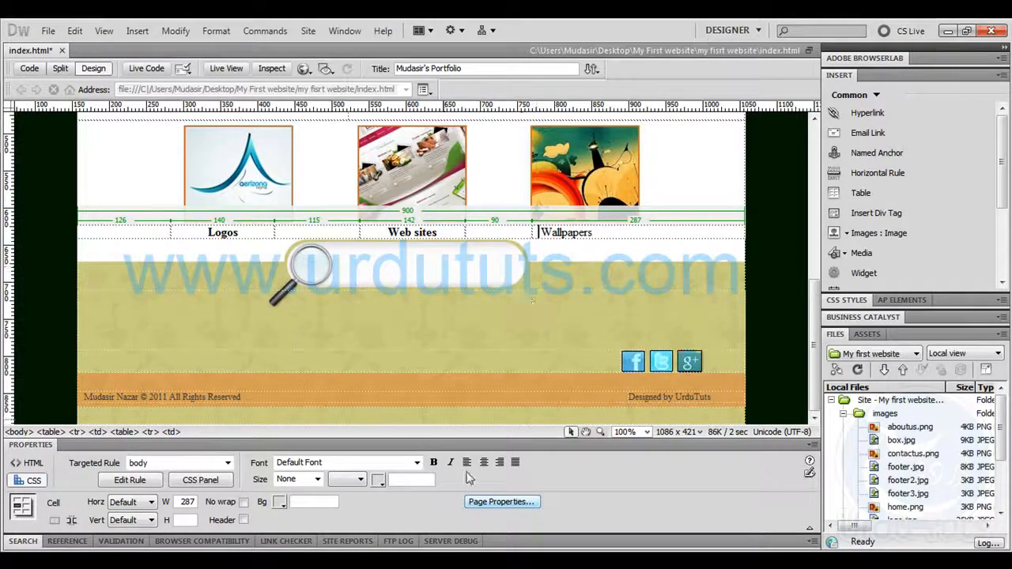
{"action": "double_click", "coordinate": [184, 502]}
{"action": "key", "text": "BackSpace"}
{"action": "left_click", "coordinate": [630, 231]}
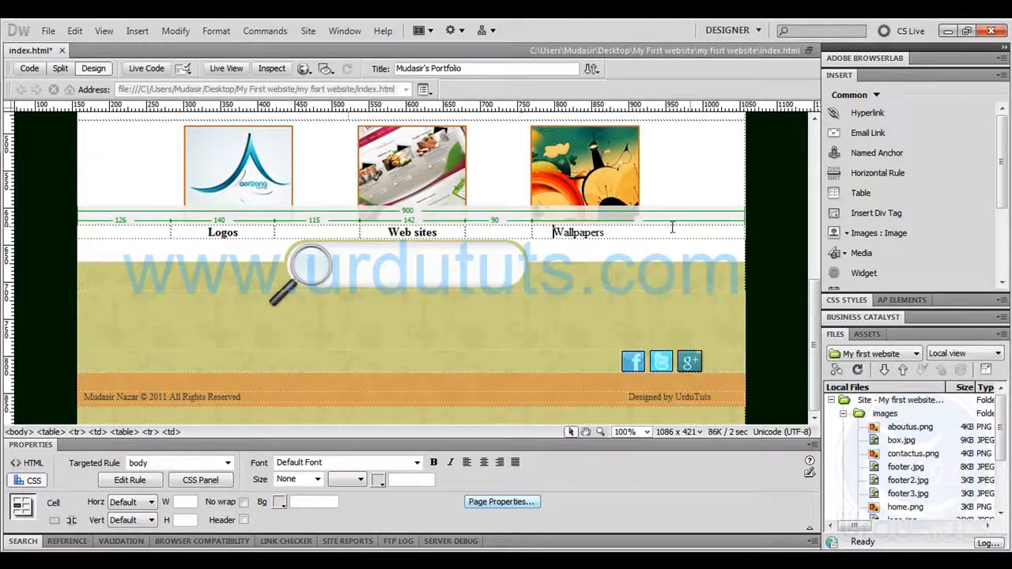
Try to apply the billboard class to the selected Logos, Web sites and Wallpapers cells
{"action": "left_click_drag", "start_coordinate": [553, 233], "coordinate": [205, 235]}
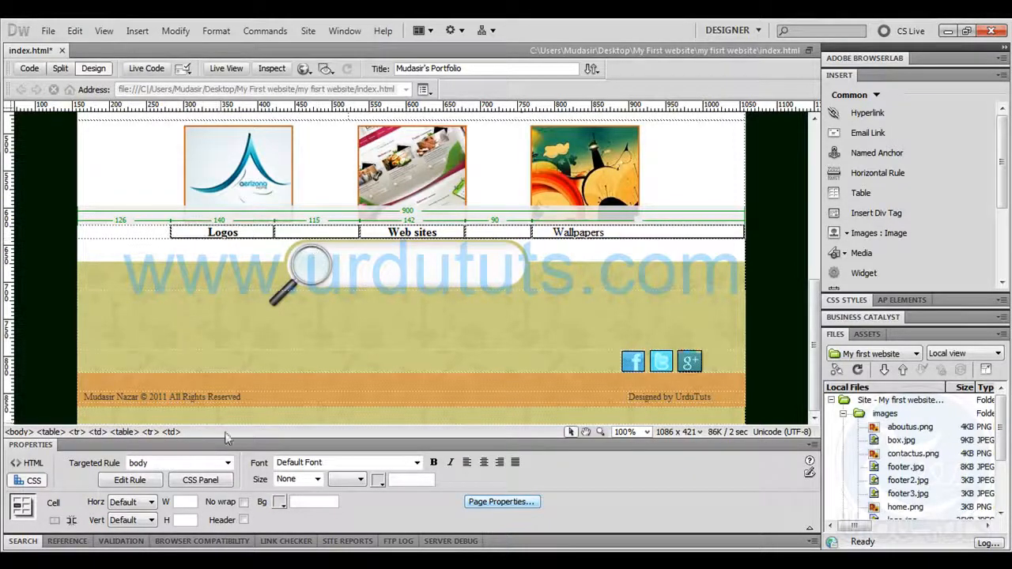
{"action": "left_click", "coordinate": [227, 462]}
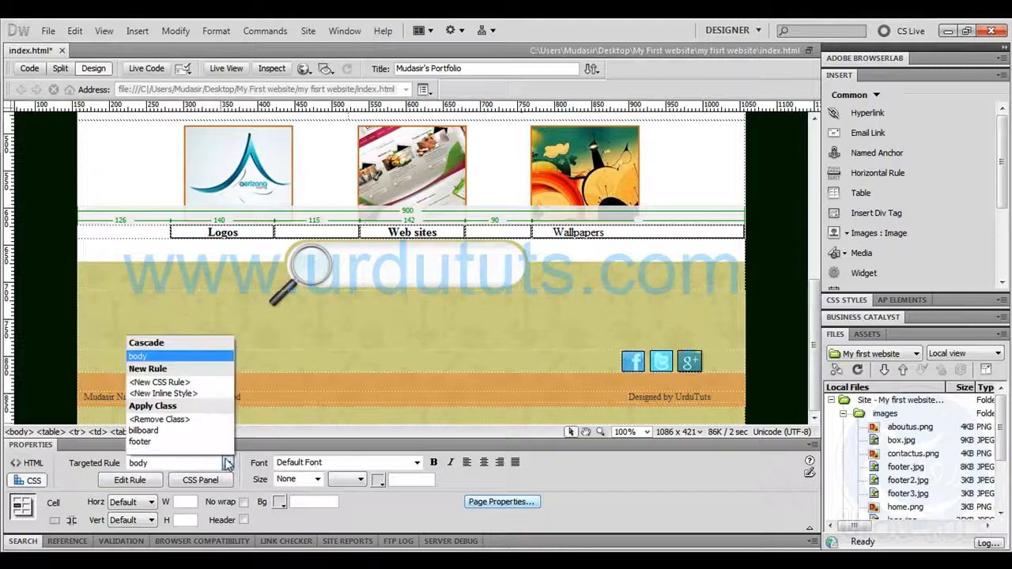
{"action": "left_click", "coordinate": [181, 432]}
Give the Logos caption the text colour #999 through a CSS class rule named billboard, defined in this document only
{"action": "left_click_drag", "start_coordinate": [242, 234], "coordinate": [204, 233]}
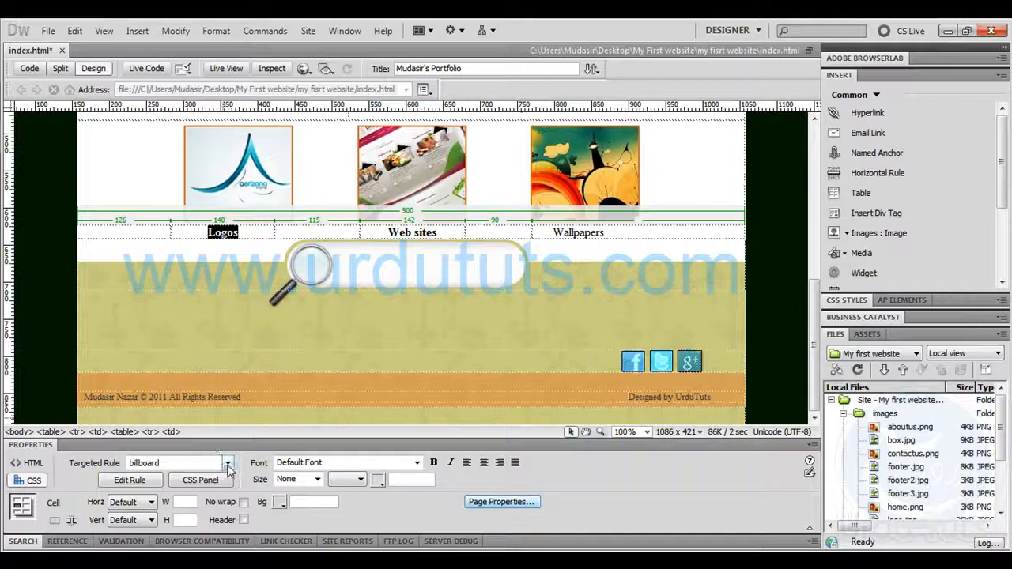
{"action": "left_click", "coordinate": [228, 462]}
{"action": "left_click", "coordinate": [378, 479]}
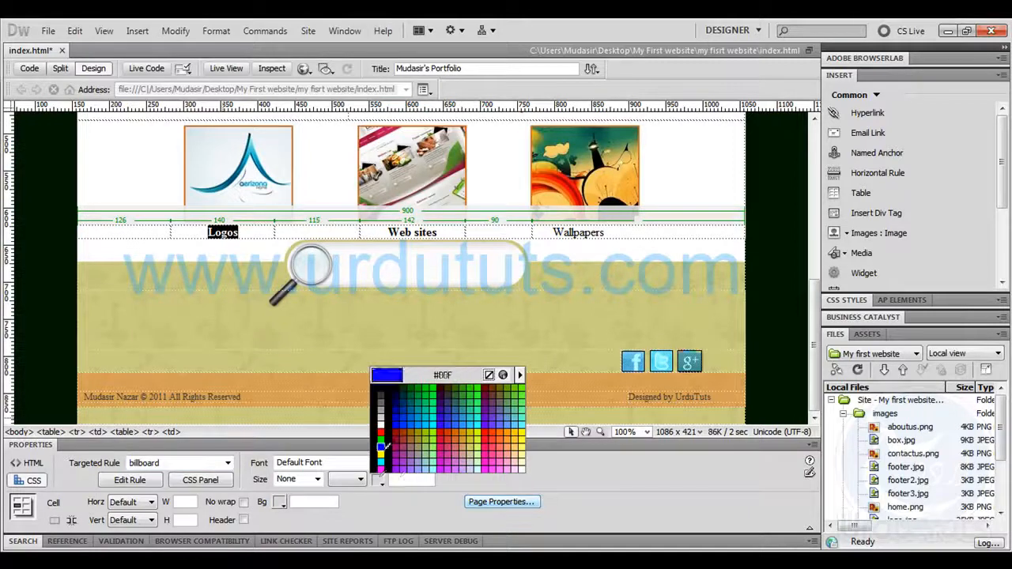
{"action": "left_click", "coordinate": [416, 445]}
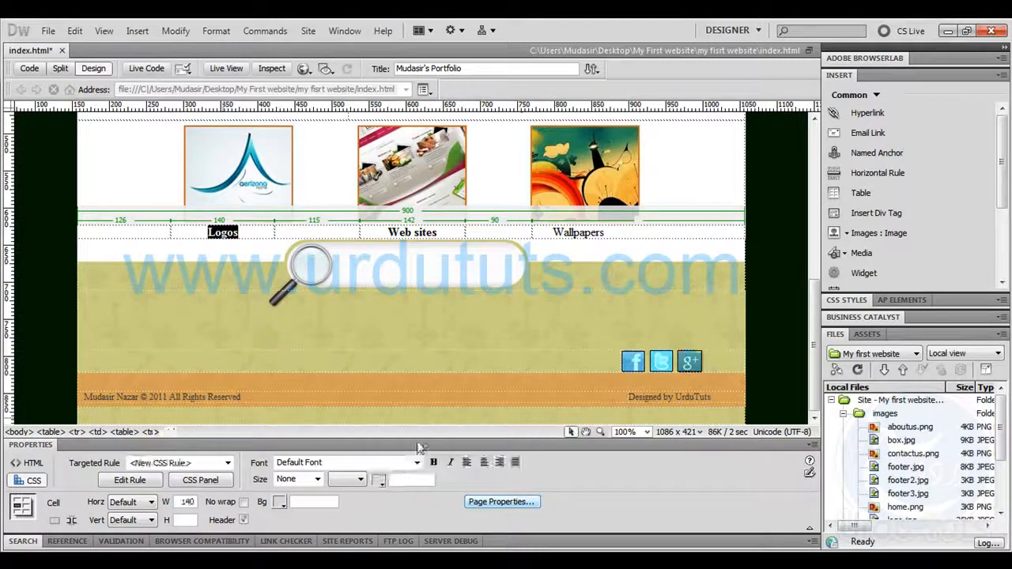
{"action": "left_click", "coordinate": [382, 483]}
{"action": "left_click", "coordinate": [384, 410]}
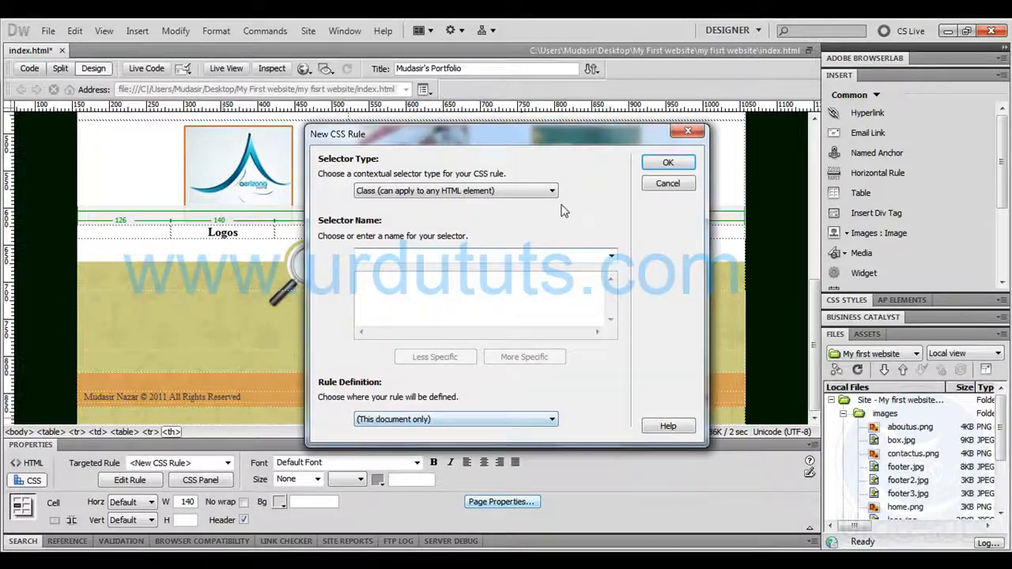
{"action": "type", "text": "b"}
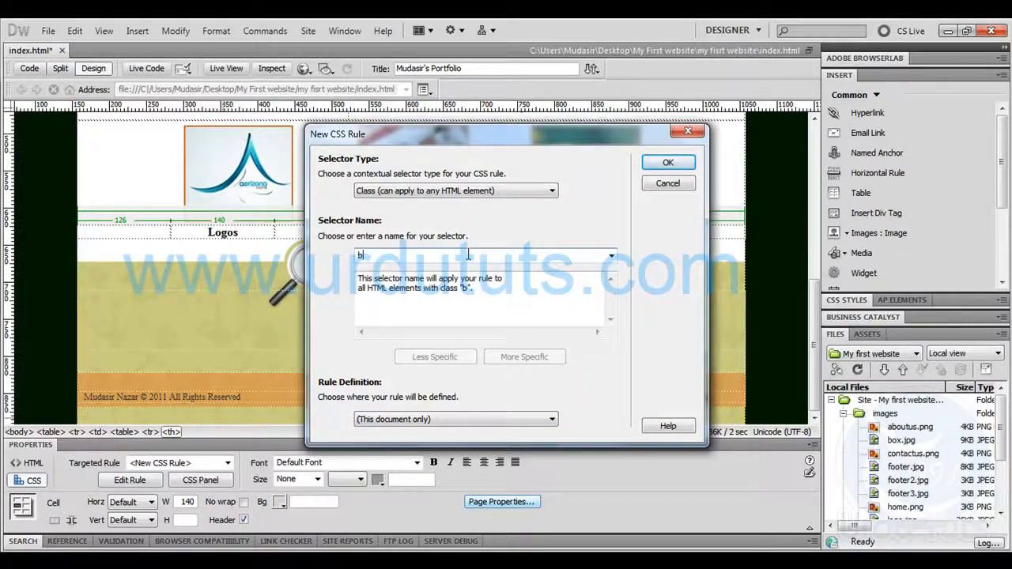
{"action": "type", "text": "illboard"}
{"action": "left_click", "coordinate": [666, 163]}
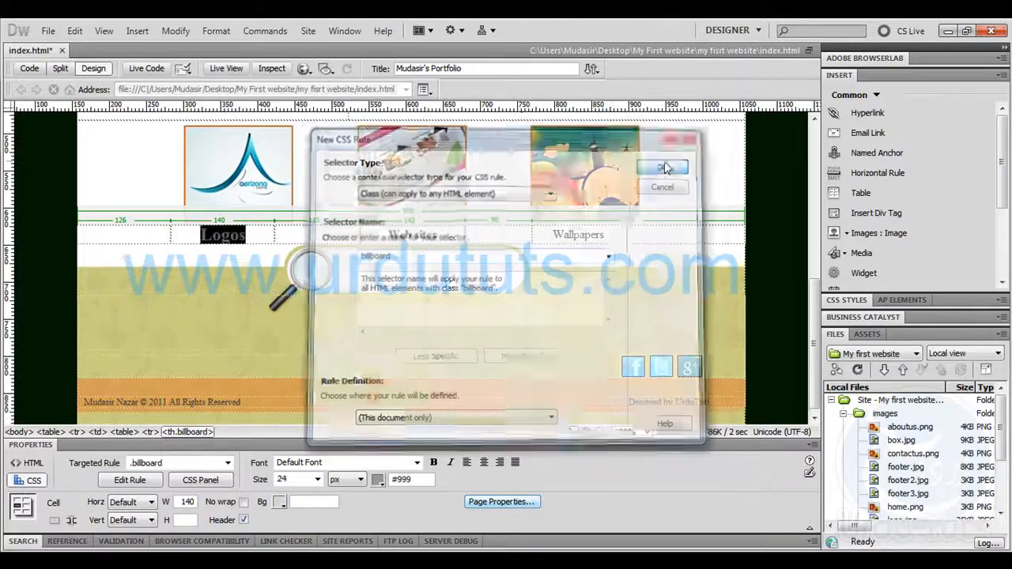
Copy the hex colour e56619 from the Wallpapers text in Photoshop and set it as the Logos caption's text colour in Dreamweaver
{"action": "double_click", "coordinate": [404, 479]}
{"action": "type", "text": "Logos"}
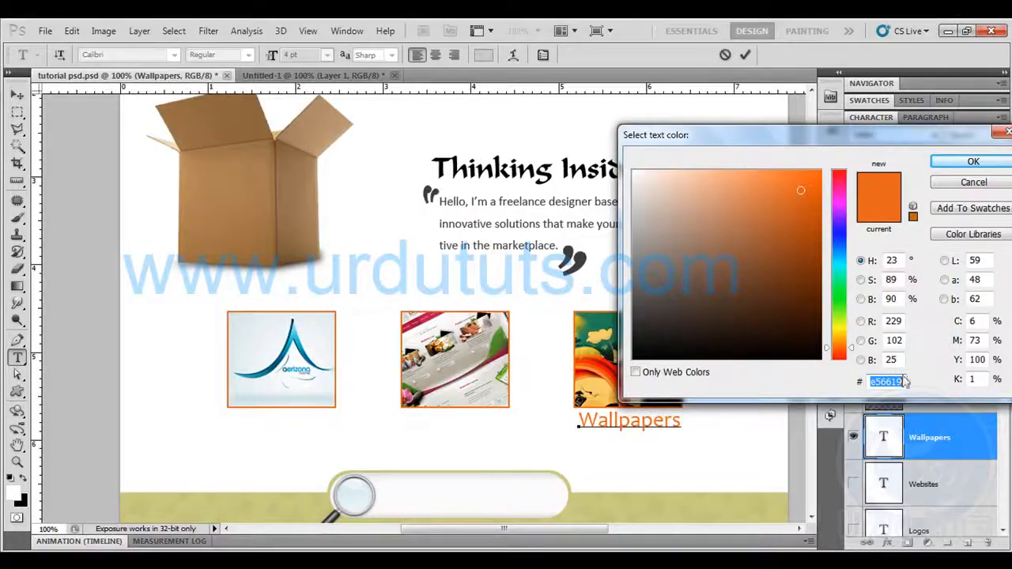
{"action": "right_click", "coordinate": [889, 382]}
{"action": "left_click", "coordinate": [855, 221]}
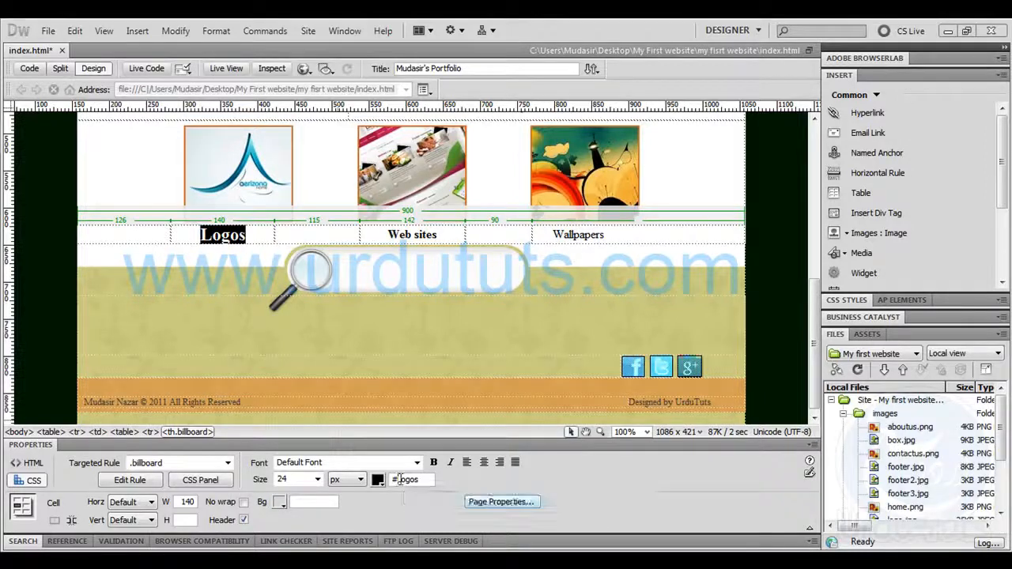
{"action": "double_click", "coordinate": [407, 480]}
{"action": "key", "text": "ctrl+v"}
{"action": "left_click", "coordinate": [266, 236]}
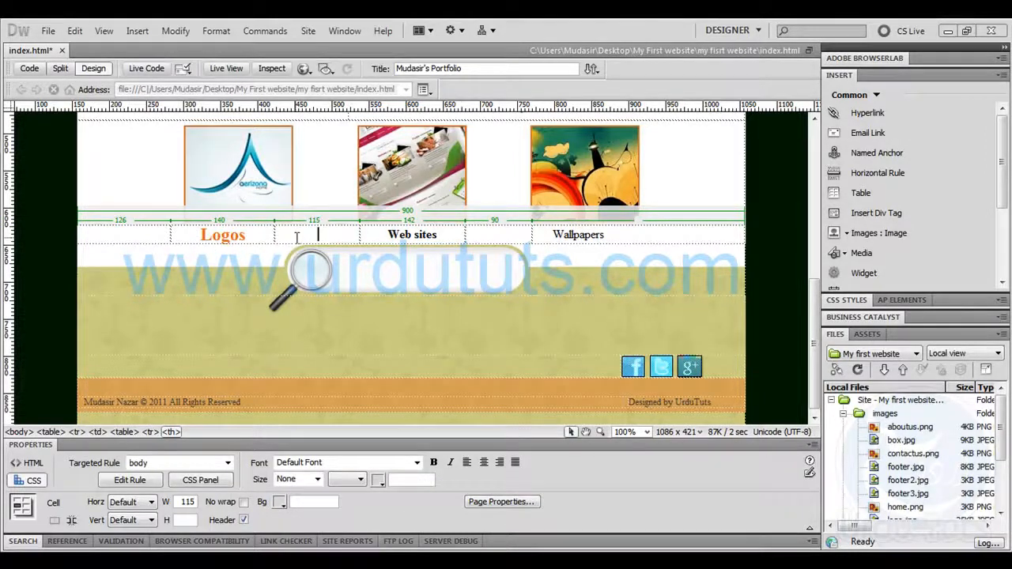
Apply the billboard class to the Web sites caption and to the Wallpapers caption
{"action": "mouse_move", "coordinate": [387, 235]}
{"action": "left_mouse_down"}
{"action": "mouse_move", "coordinate": [437, 235]}
{"action": "mouse_move", "coordinate": [380, 240]}
{"action": "left_mouse_up"}
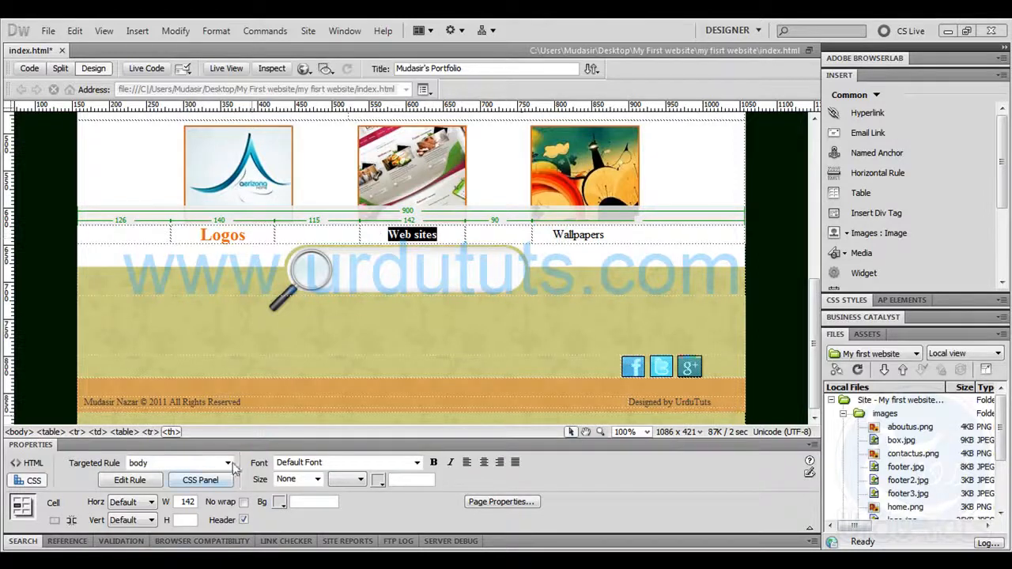
{"action": "left_click", "coordinate": [226, 463]}
{"action": "left_click", "coordinate": [158, 427]}
{"action": "left_click_drag", "start_coordinate": [624, 235], "coordinate": [543, 242]}
{"action": "left_click", "coordinate": [226, 463]}
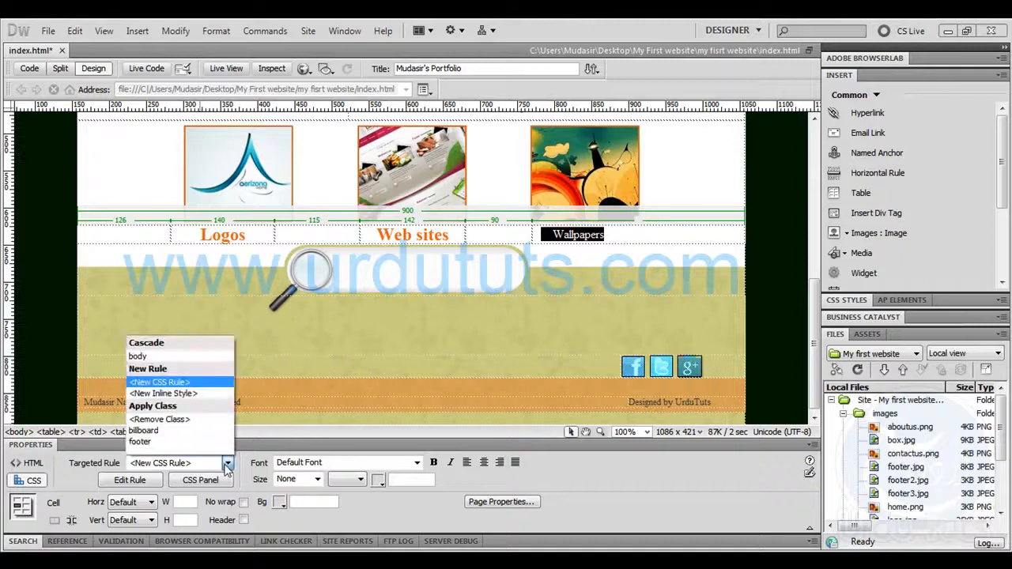
{"action": "left_click", "coordinate": [174, 426]}
{"action": "left_click", "coordinate": [134, 233]}
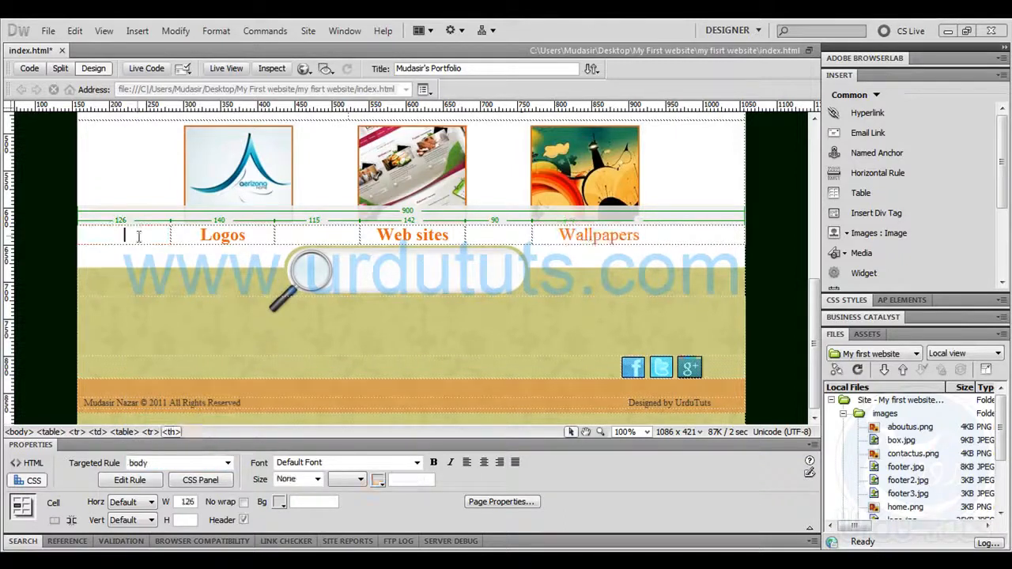
Save the page and preview it in the browser to examine how the captions align with the thumbnails
{"action": "key", "text": "F12"}
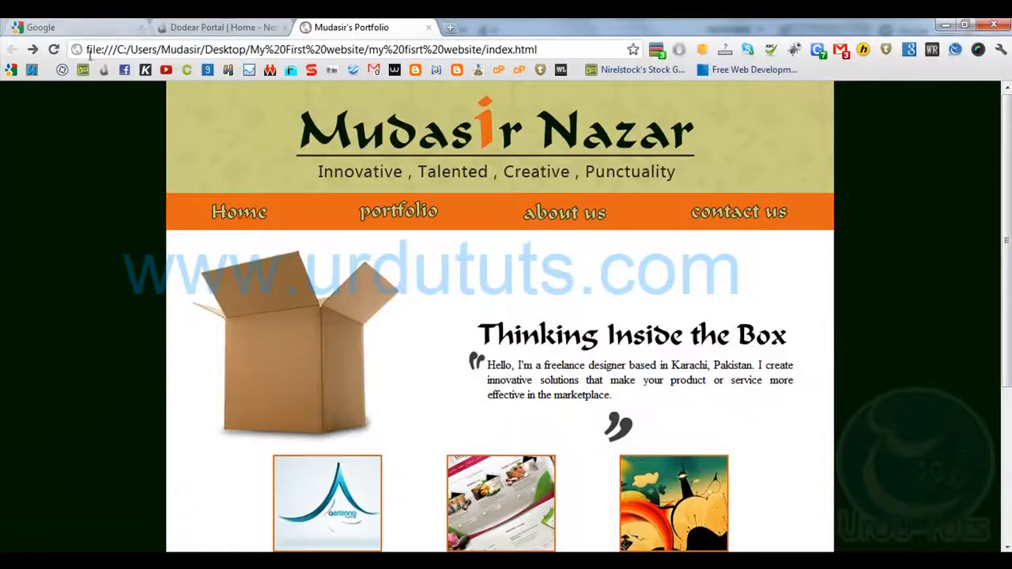
{"action": "scroll", "coordinate": [126, 224], "scroll_direction": "down", "scroll_amount": 3}
{"action": "scroll", "coordinate": [127, 224], "scroll_direction": "up", "scroll_amount": 1}
{"action": "scroll", "coordinate": [125, 215], "scroll_direction": "down", "scroll_amount": 1}
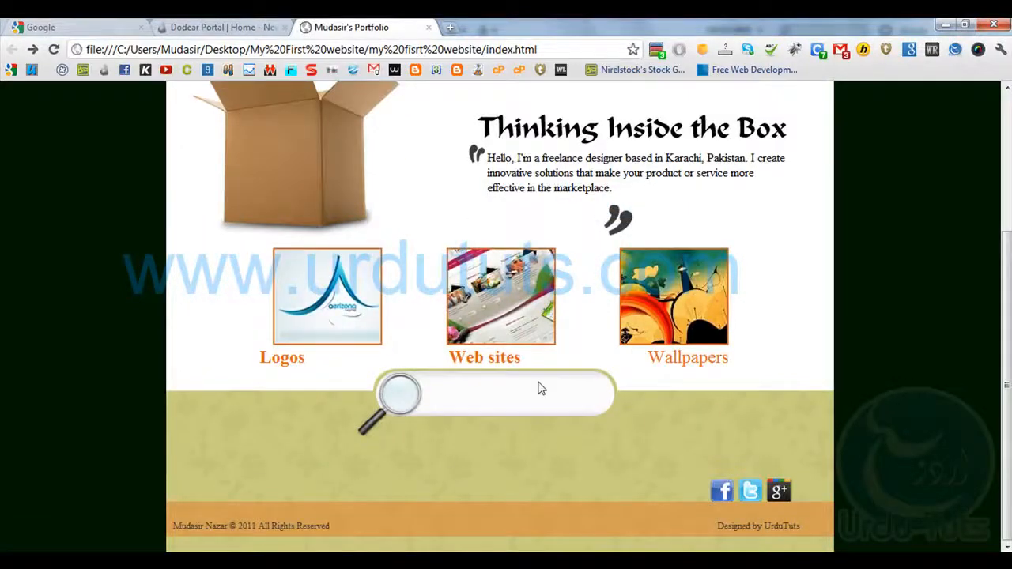
In Dreamweaver, widen the caption table's first column to 144 pixels and narrow the Web sites column to 135, then refresh the browser preview
{"action": "key", "text": "alt+Tab"}
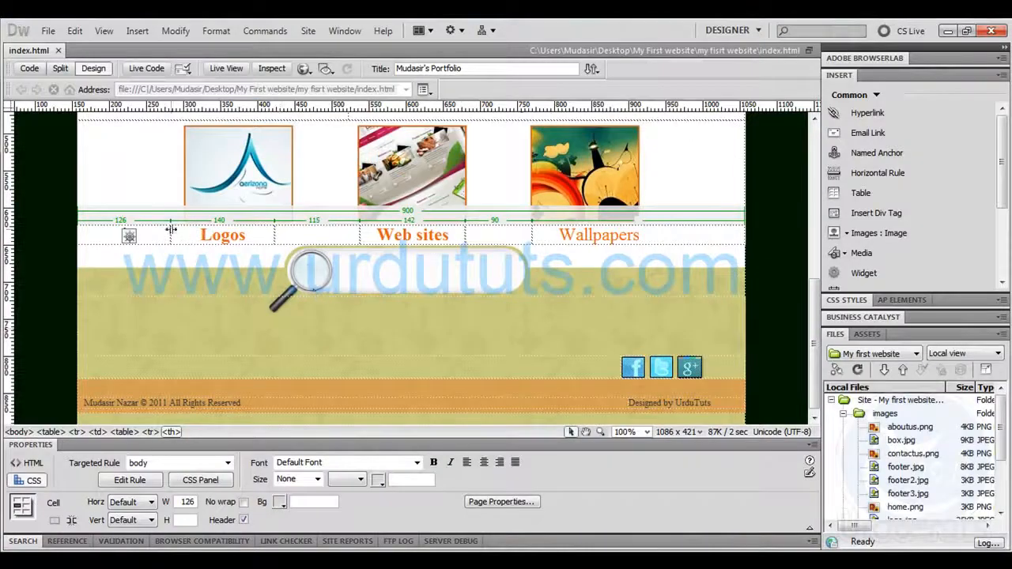
{"action": "left_click_drag", "start_coordinate": [173, 231], "coordinate": [184, 231]}
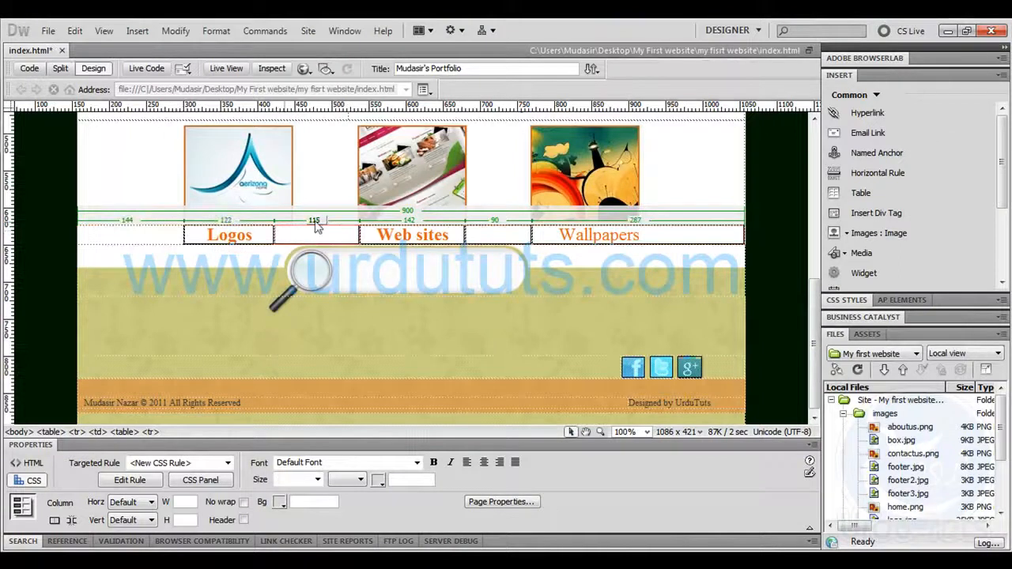
{"action": "left_click", "coordinate": [359, 233]}
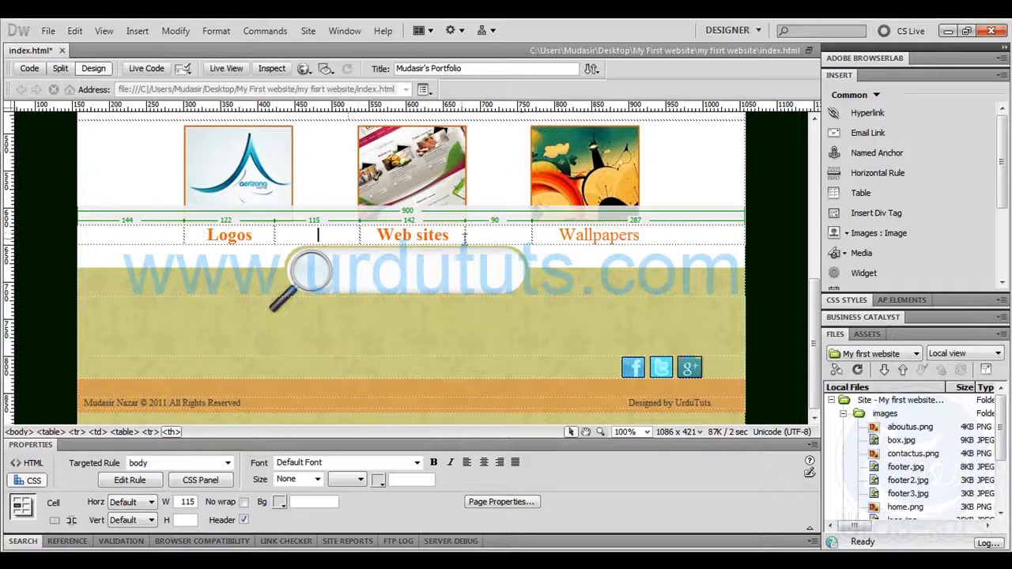
{"action": "left_click_drag", "start_coordinate": [464, 234], "coordinate": [460, 234]}
{"action": "key", "text": "F12"}
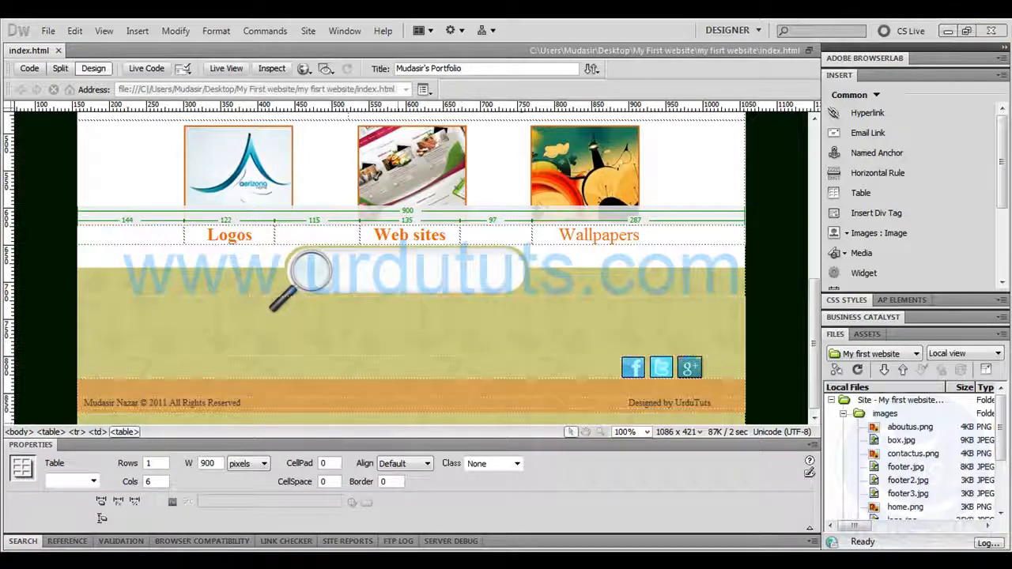
{"action": "left_click", "coordinate": [54, 49]}
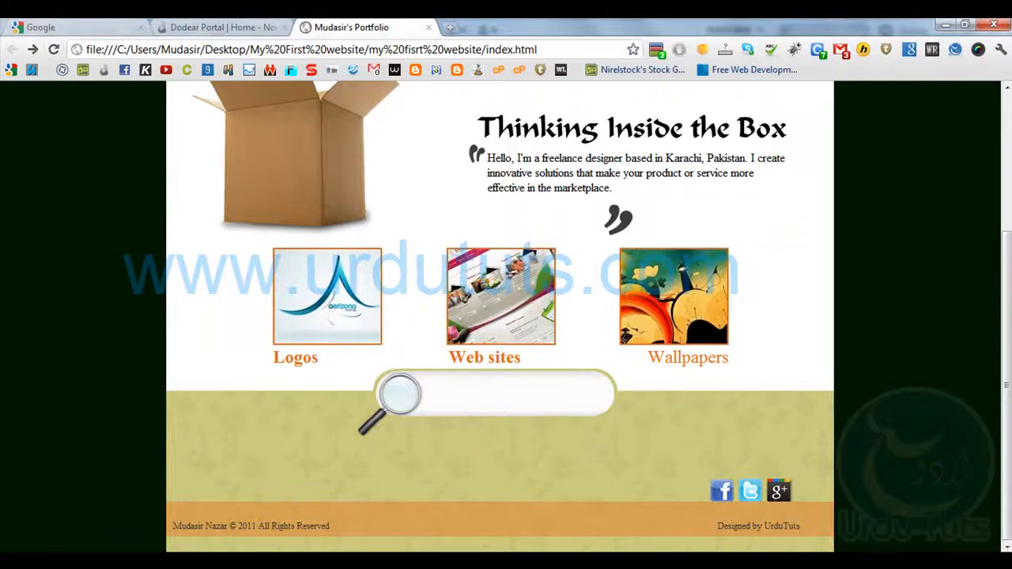
Widen the caption table's first column to 163 pixels in Dreamweaver, save the page and reload the browser preview
{"action": "key", "text": "alt+Tab"}
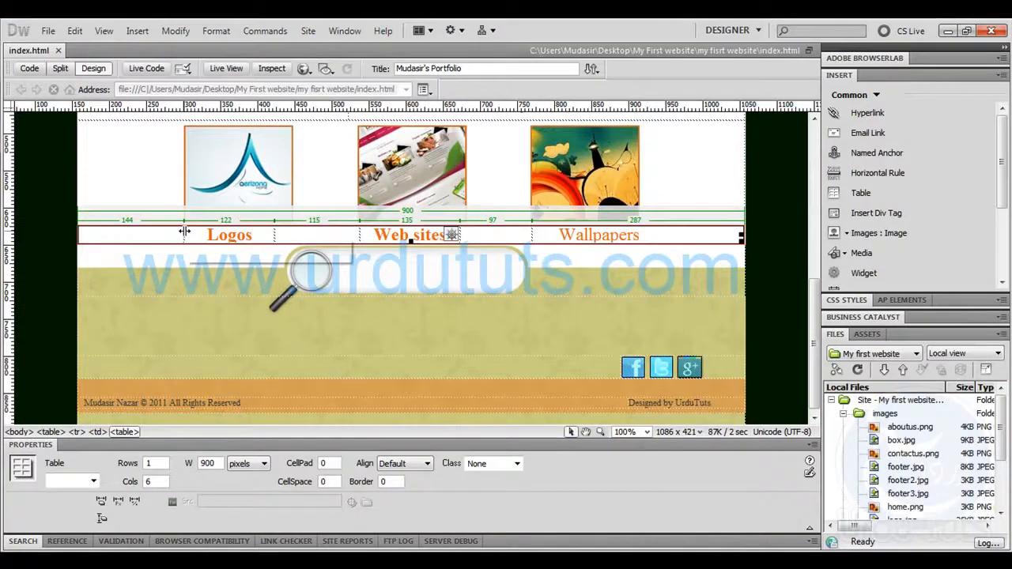
{"action": "left_click_drag", "start_coordinate": [191, 231], "coordinate": [198, 230]}
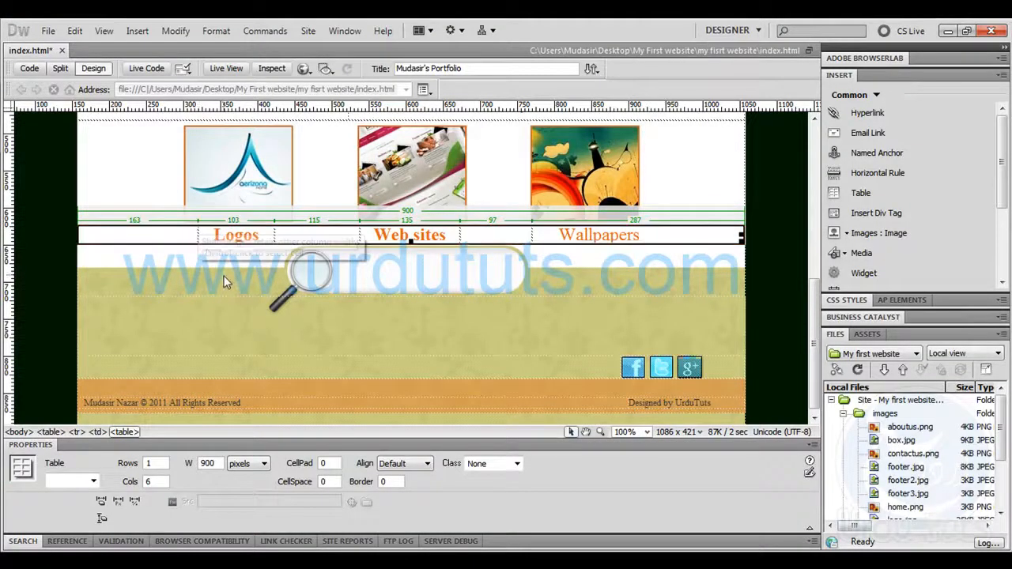
{"action": "key", "text": "ctrl+s"}
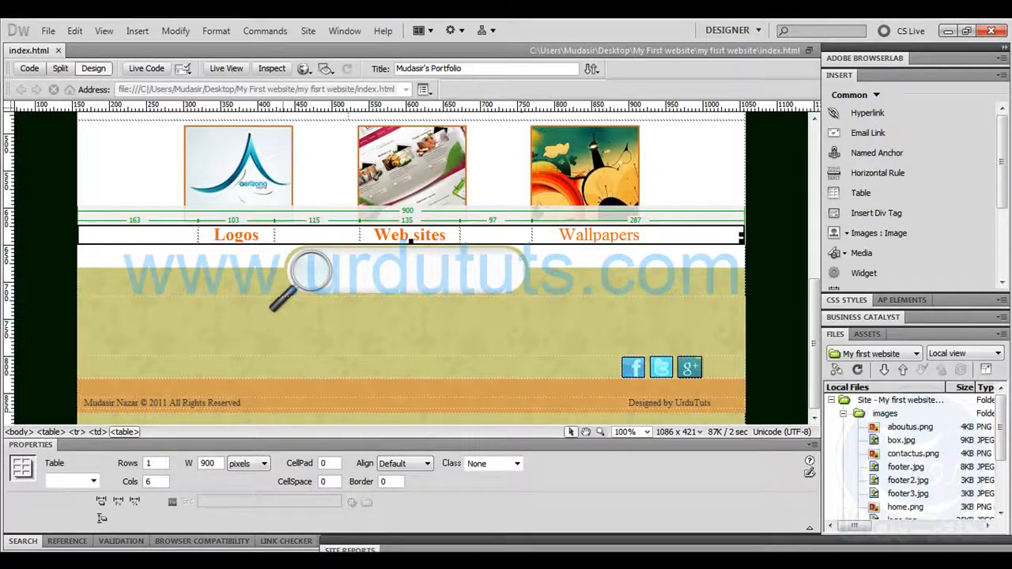
{"action": "key", "text": "alt+Tab"}
{"action": "left_click", "coordinate": [53, 49]}
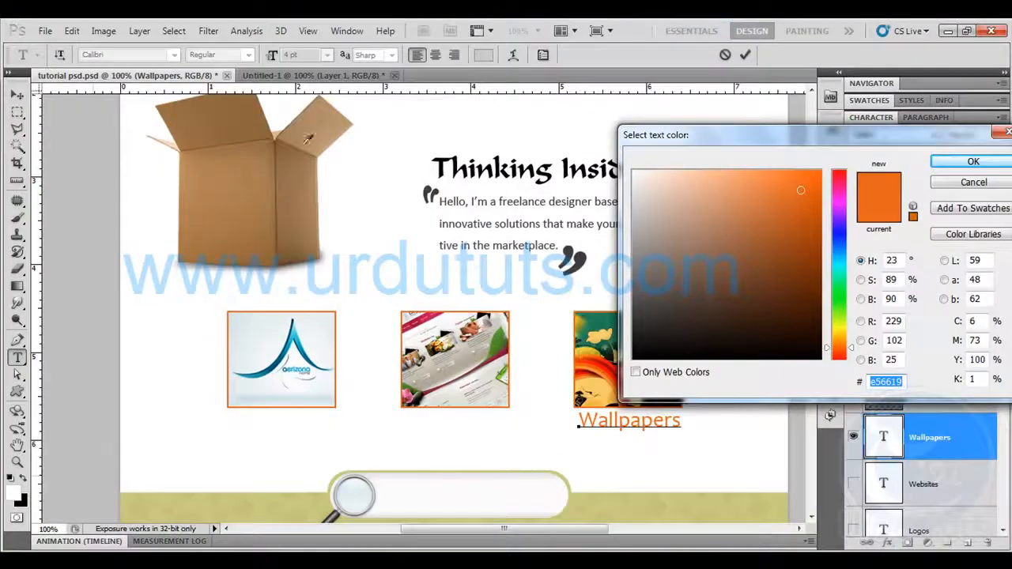
Accept the Wallpapers text colour in Photoshop and try to open the recent file my first we.psd
{"action": "left_click", "coordinate": [973, 161]}
{"action": "left_click", "coordinate": [45, 31]}
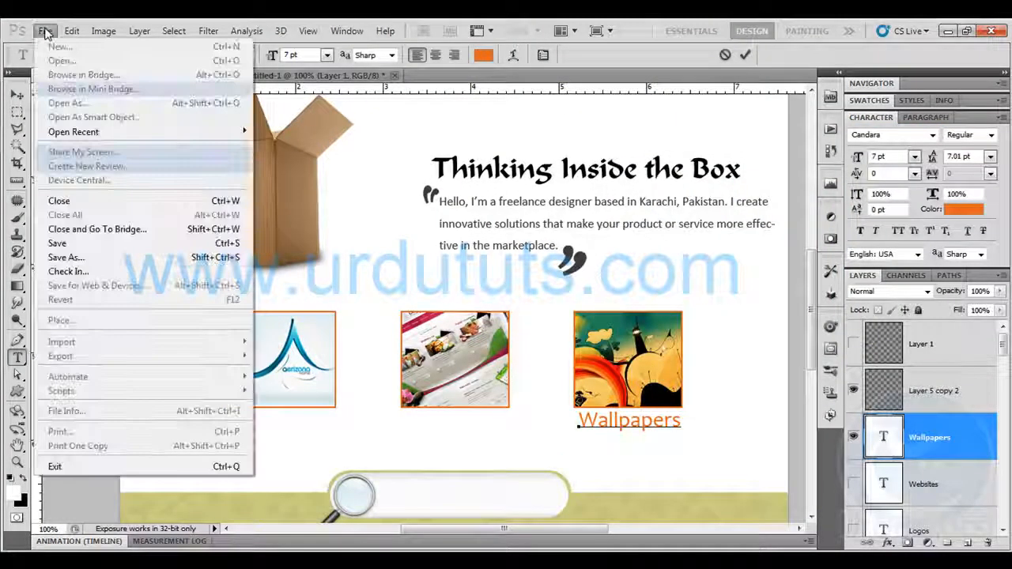
{"action": "mouse_move", "coordinate": [147, 132]}
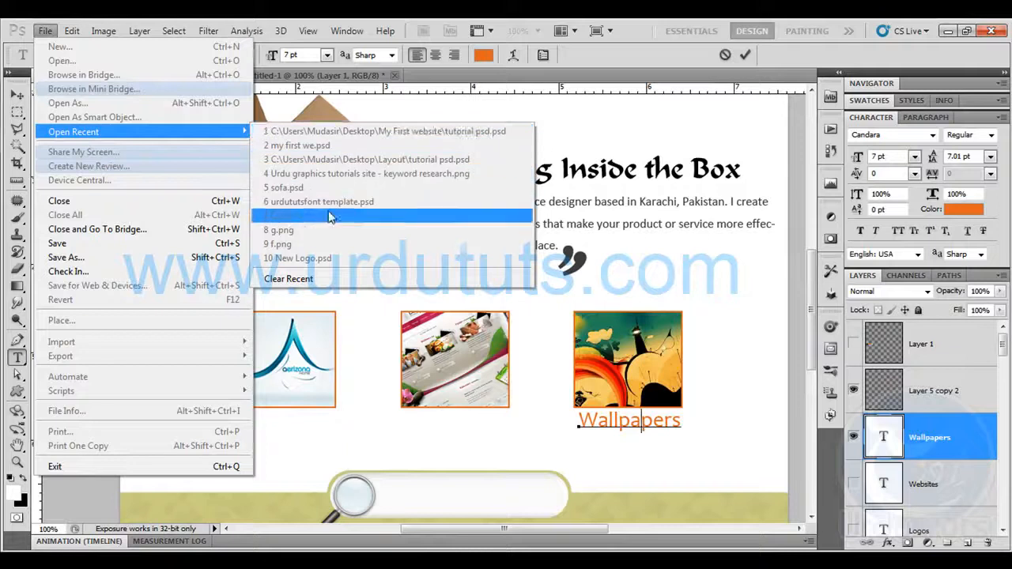
{"action": "left_click", "coordinate": [337, 148]}
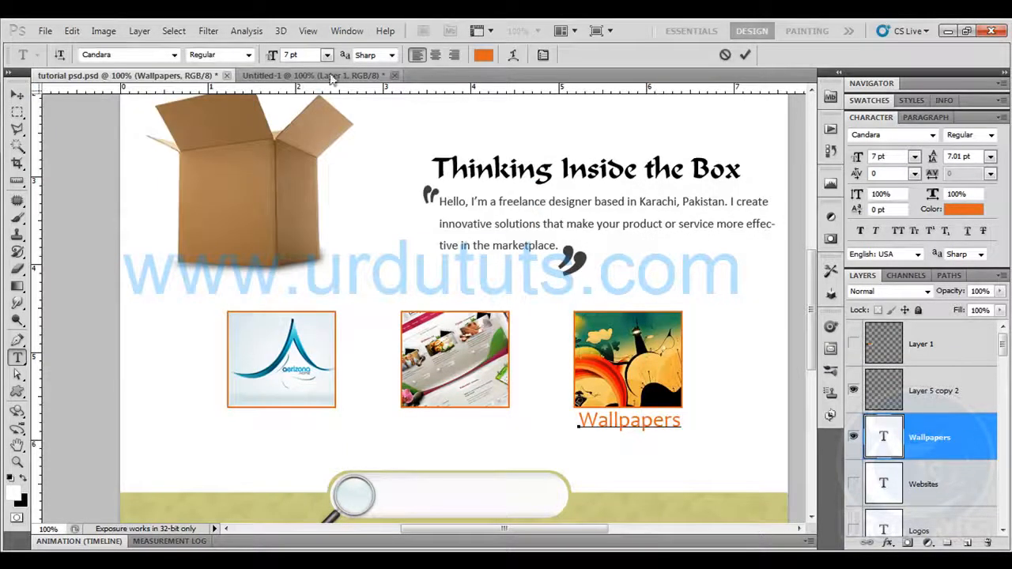
Close the Untitled-1 document without saving and create a new document with the default settings
{"action": "left_click", "coordinate": [394, 75]}
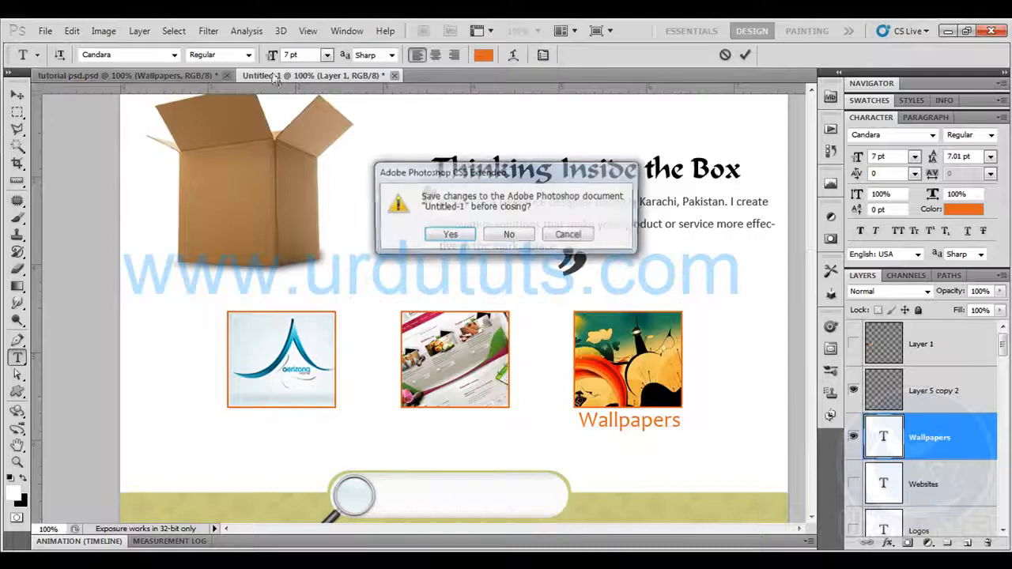
{"action": "left_click", "coordinate": [510, 234]}
{"action": "left_click", "coordinate": [45, 31]}
{"action": "left_click", "coordinate": [60, 47]}
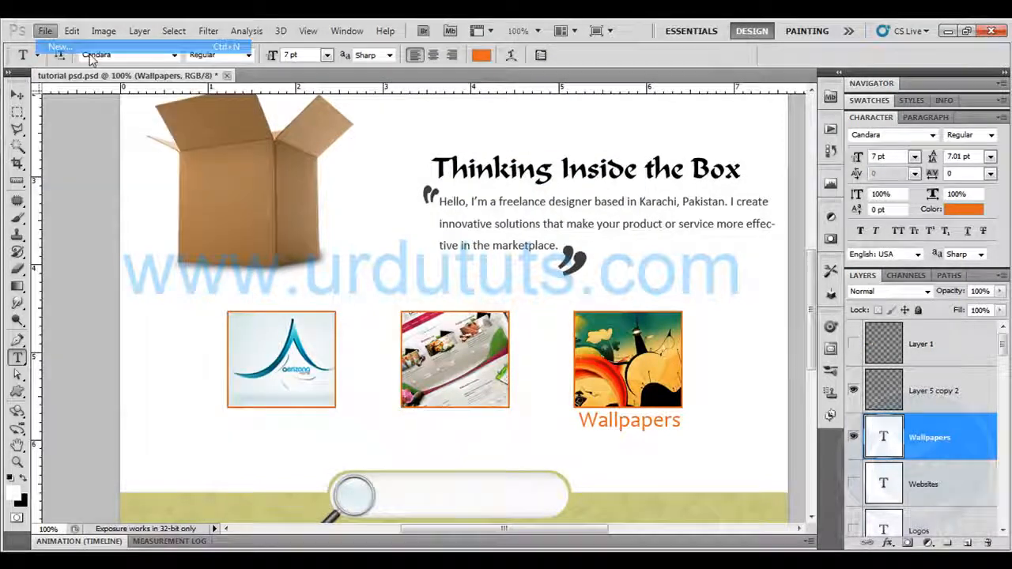
{"action": "left_click", "coordinate": [637, 169]}
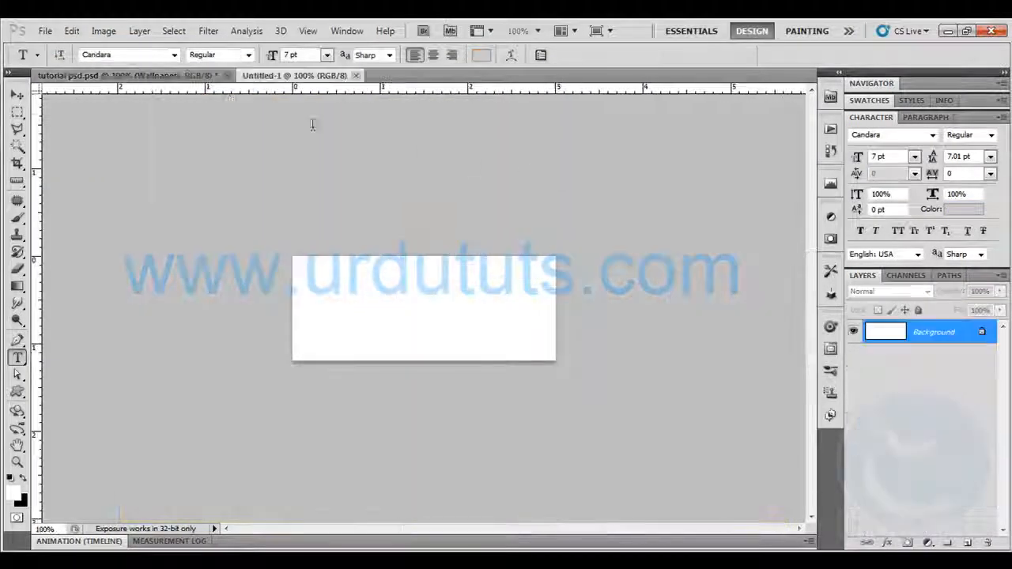
Open the recently used file my first we.psd
{"action": "left_click", "coordinate": [71, 31]}
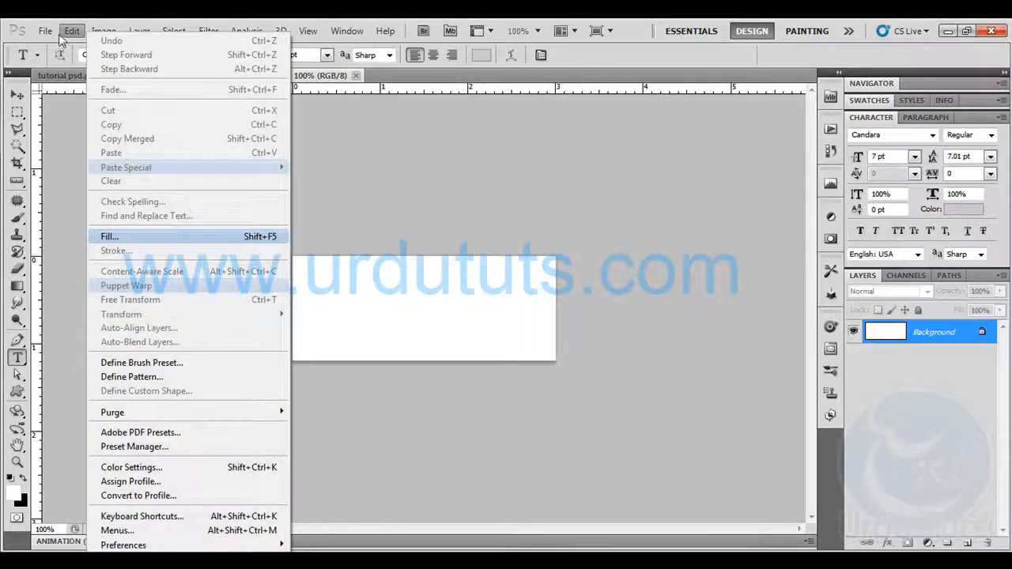
{"action": "mouse_move", "coordinate": [45, 31]}
{"action": "mouse_move", "coordinate": [101, 132]}
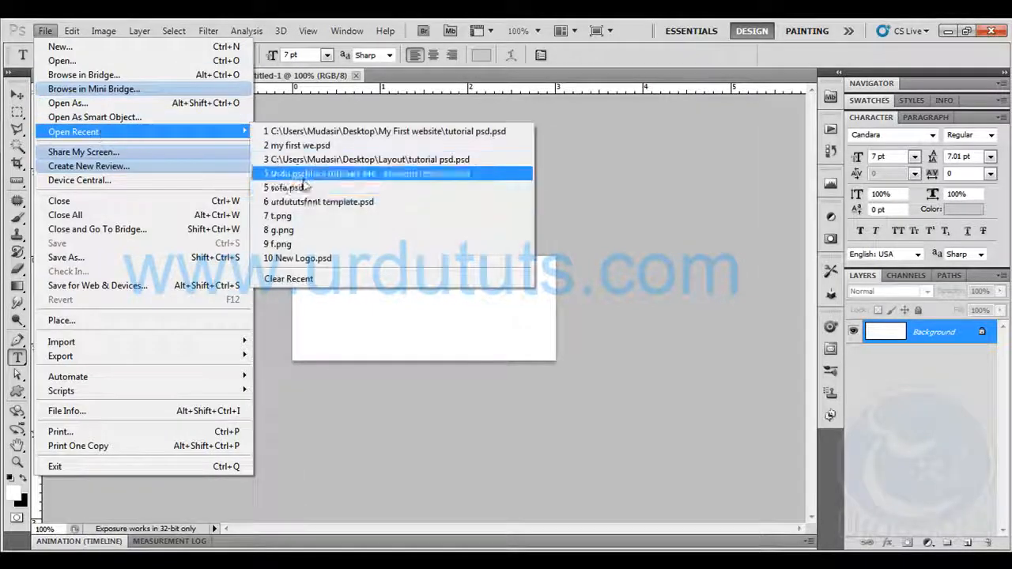
{"action": "left_click", "coordinate": [316, 156]}
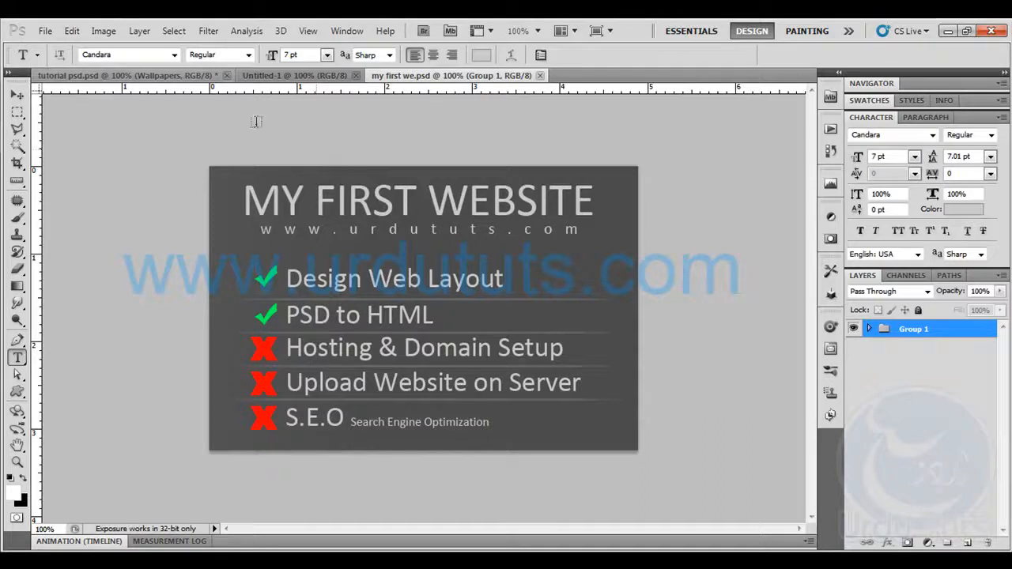
{"action": "left_click", "coordinate": [858, 560]}
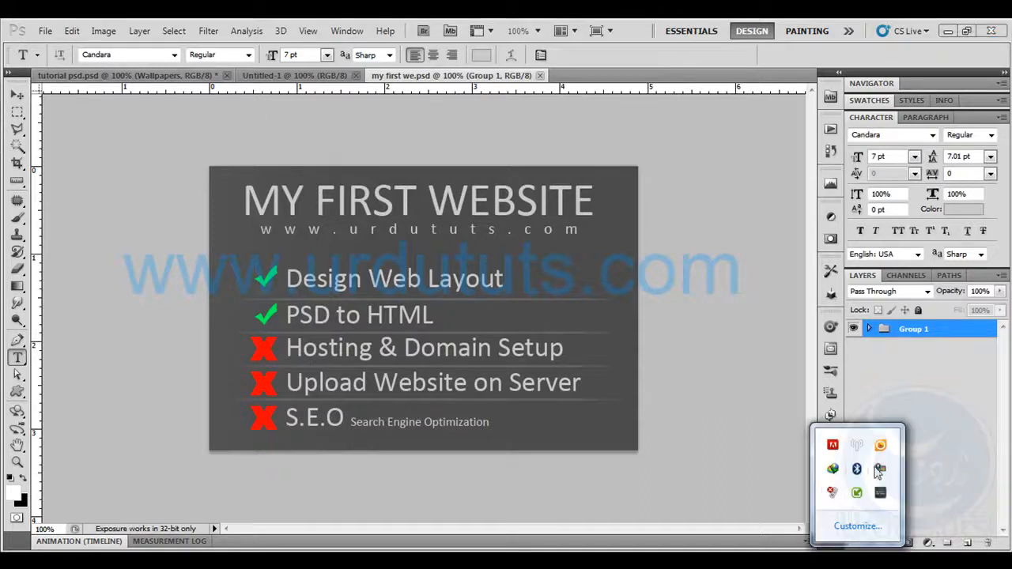